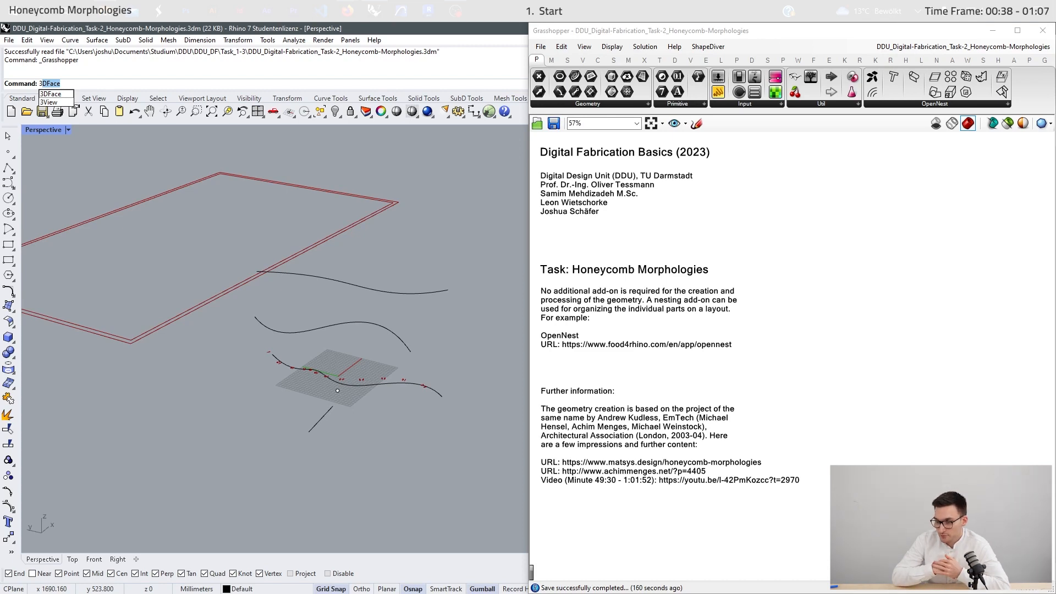
# Examine the INPUT group of the 3D GEOMETRY definition and select the three wavy curves in the Perspective viewport
pyautogui.scroll(-1, 977, 427)
pyautogui.moveTo(1003, 437); pyautogui.dragTo(691, 431, button='right')
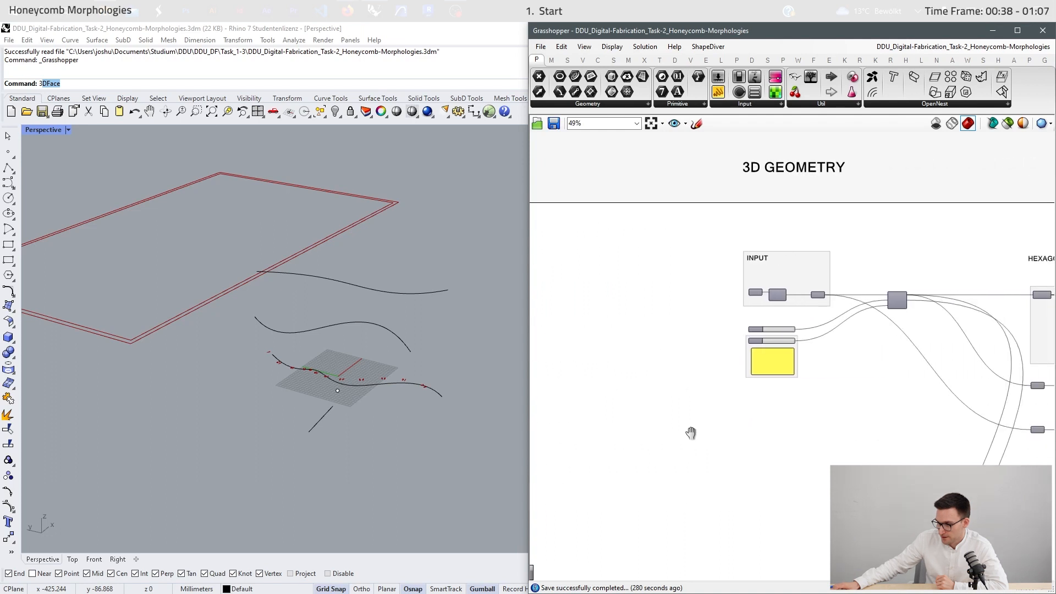
pyautogui.scroll(2, 825, 348)
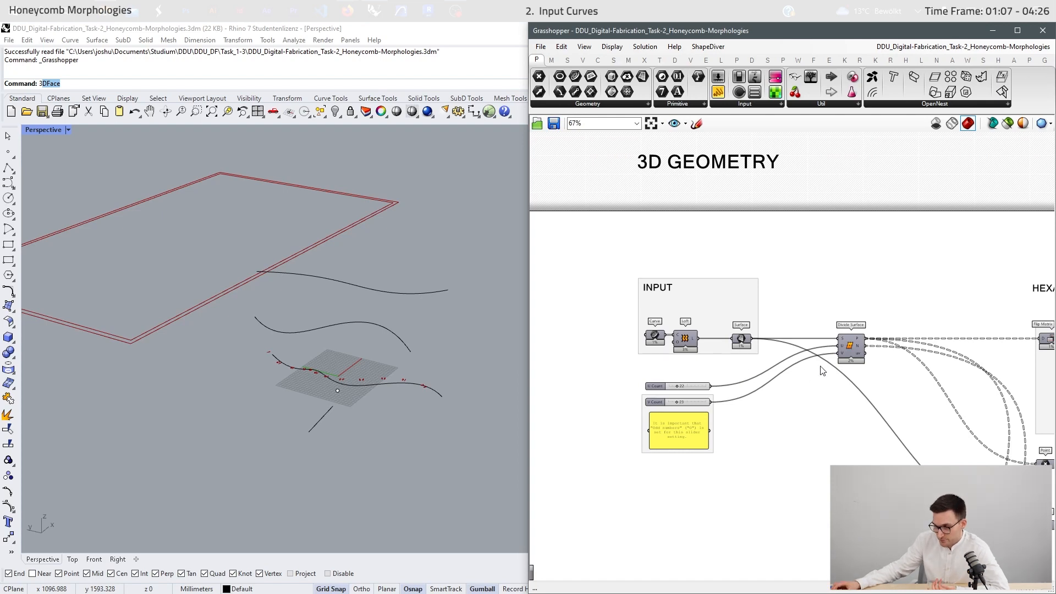
pyautogui.scroll(2, 622, 363)
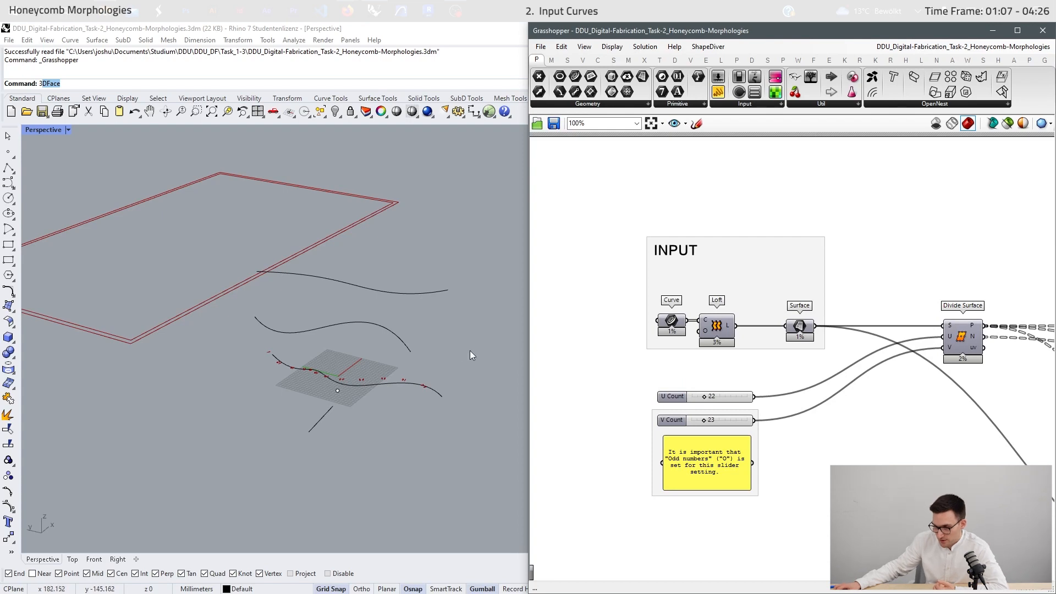
pyautogui.moveTo(397, 249); pyautogui.dragTo(347, 442)
# Set the STRIPES value list to Preview 1 to show the honeycomb structure
pyautogui.scroll(-1, 575, 316)
pyautogui.scroll(-13, 573, 355)
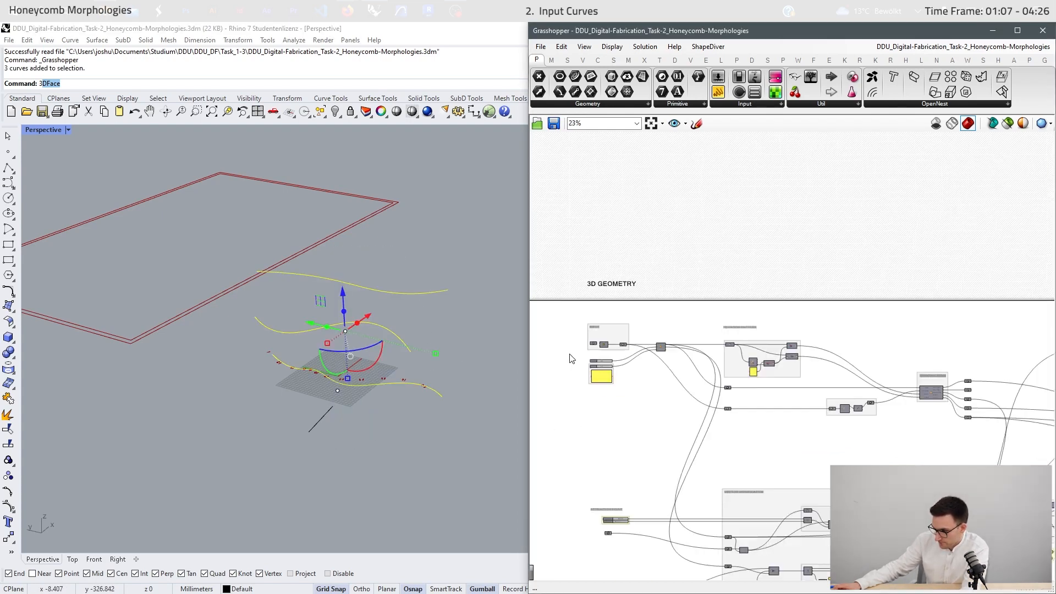
pyautogui.moveTo(886, 465); pyautogui.dragTo(667, 455, button='right')
pyautogui.scroll(5, 1032, 396)
pyautogui.scroll(10, 1032, 396)
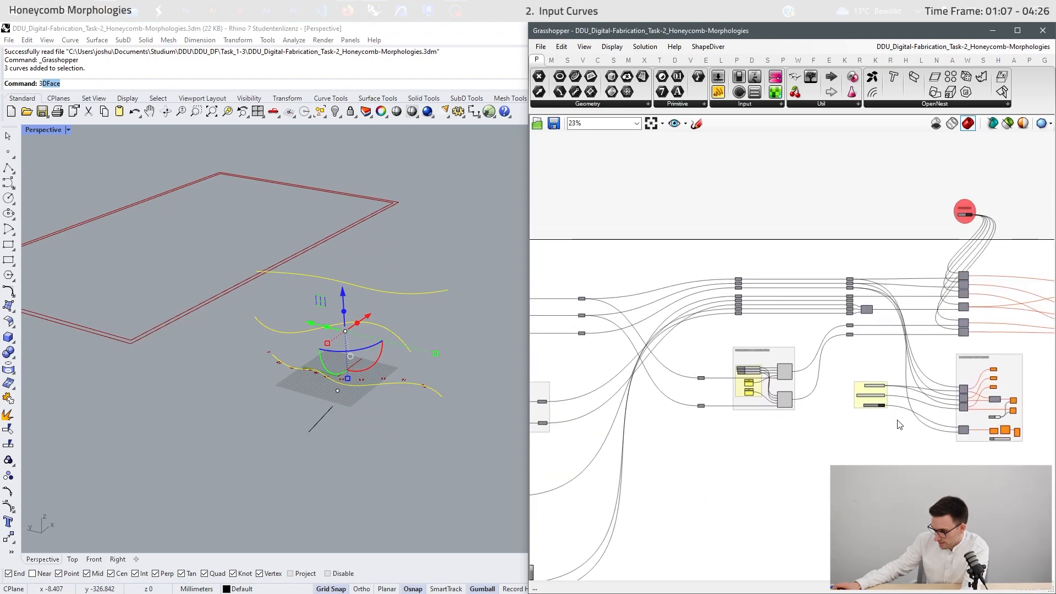
pyautogui.scroll(1, 774, 399)
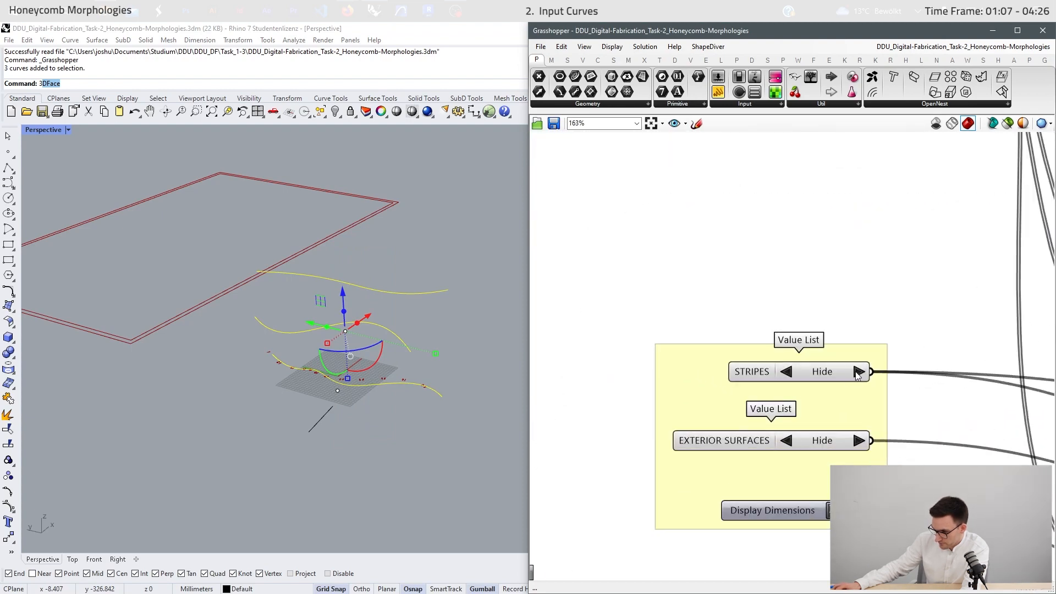
pyautogui.click(858, 372)
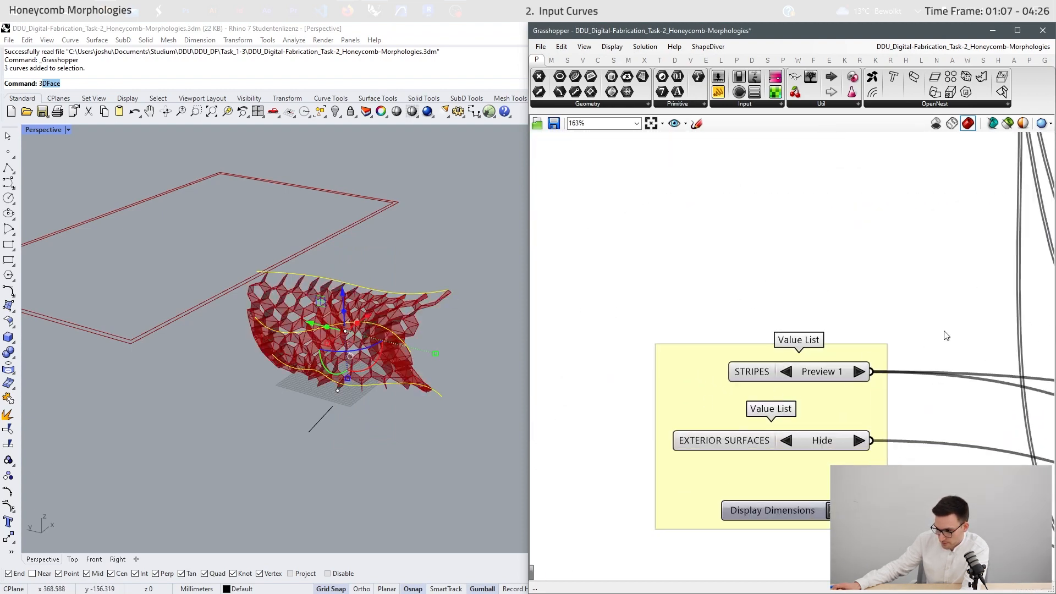
# Deselect the curves and examine the honeycomb structure between them from several angles, with the INPUT group in view
pyautogui.scroll(-14, 946, 335)
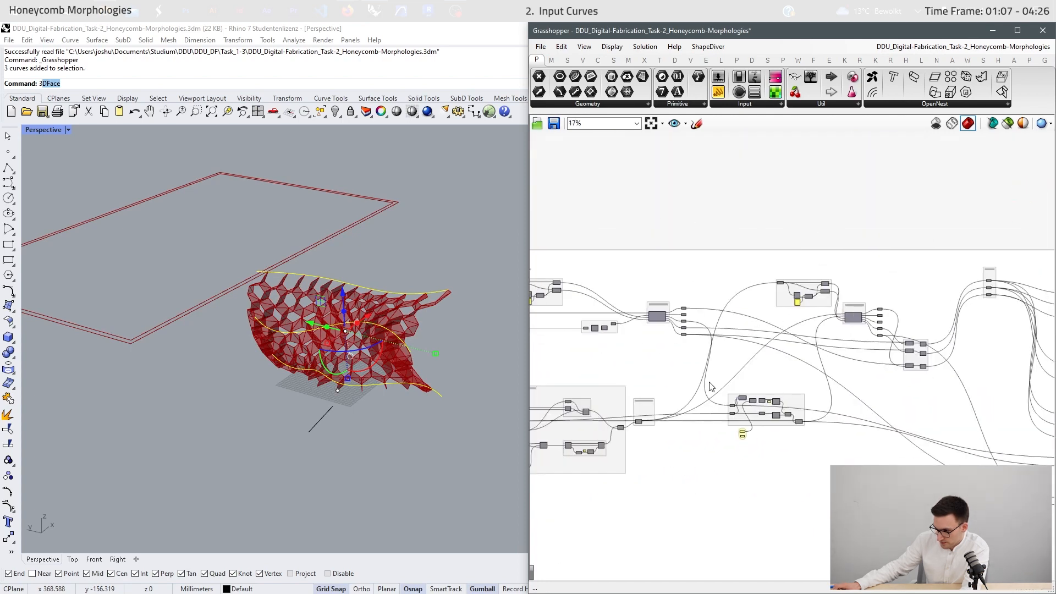
pyautogui.moveTo(710, 383); pyautogui.dragTo(1000, 390, button='right')
pyautogui.scroll(6, 749, 482)
pyautogui.scroll(-4, 663, 511)
pyautogui.moveTo(706, 332); pyautogui.dragTo(720, 401, button='right')
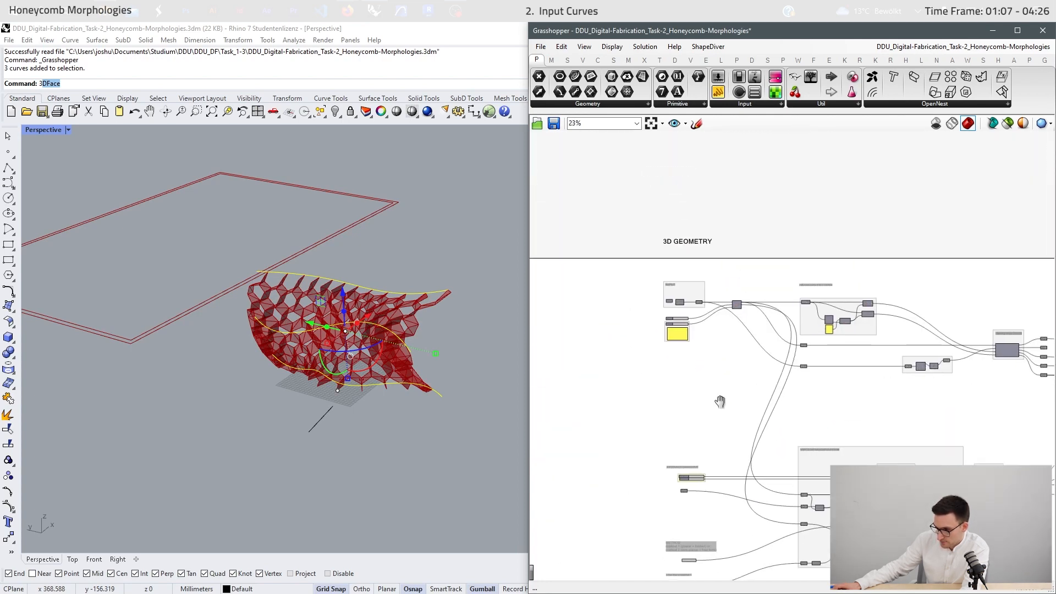
pyautogui.scroll(7, 684, 299)
pyautogui.click(348, 306)
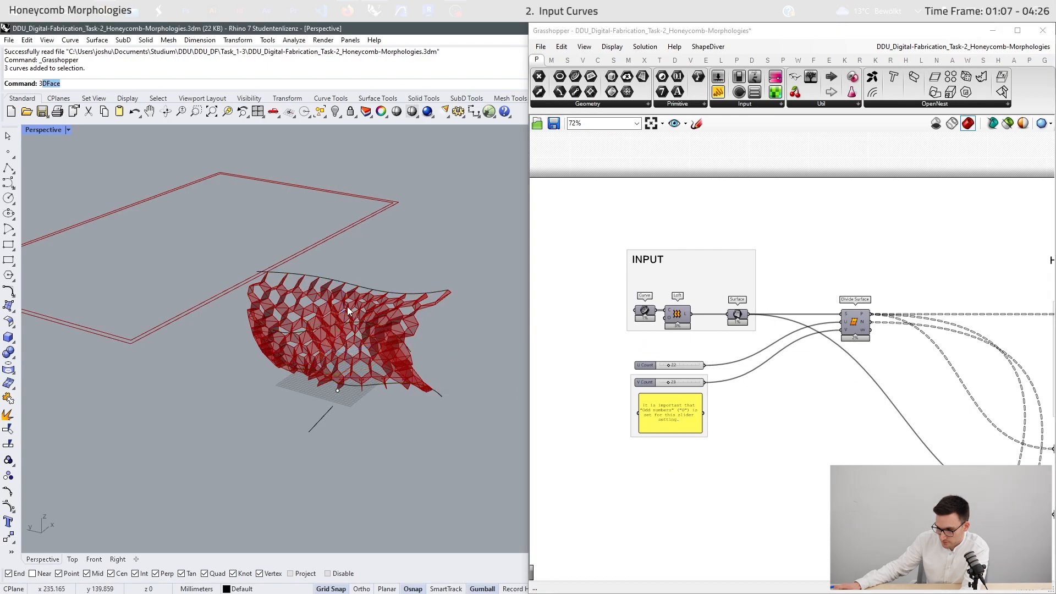
pyautogui.scroll(6, 347, 306)
pyautogui.moveTo(348, 307); pyautogui.dragTo(377, 332, button='right')
pyautogui.scroll(-6, 393, 332)
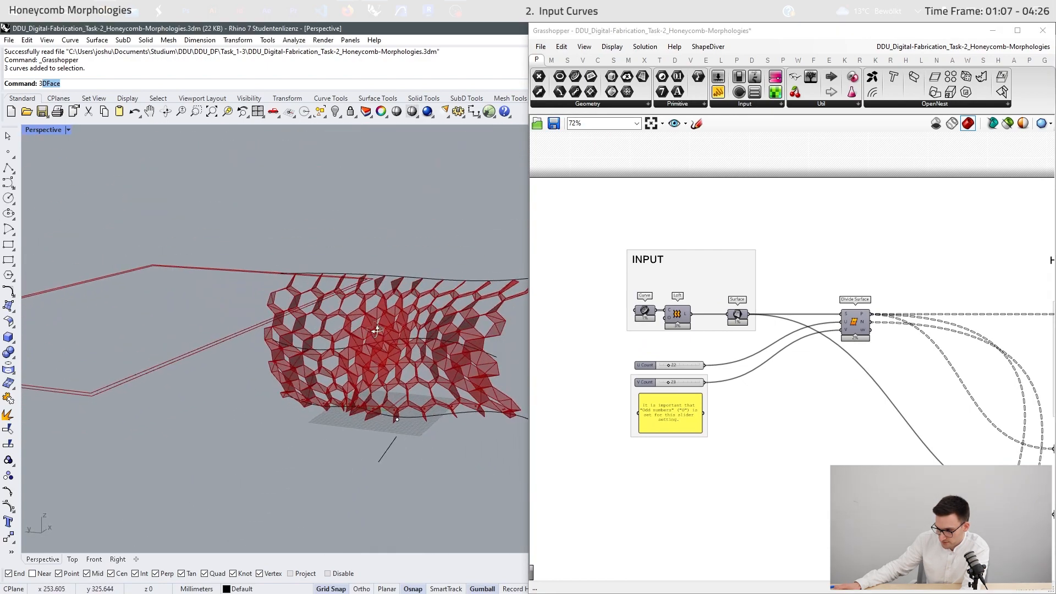
pyautogui.scroll(-6, 370, 341)
pyautogui.scroll(6, 401, 338)
pyautogui.scroll(2, 292, 348)
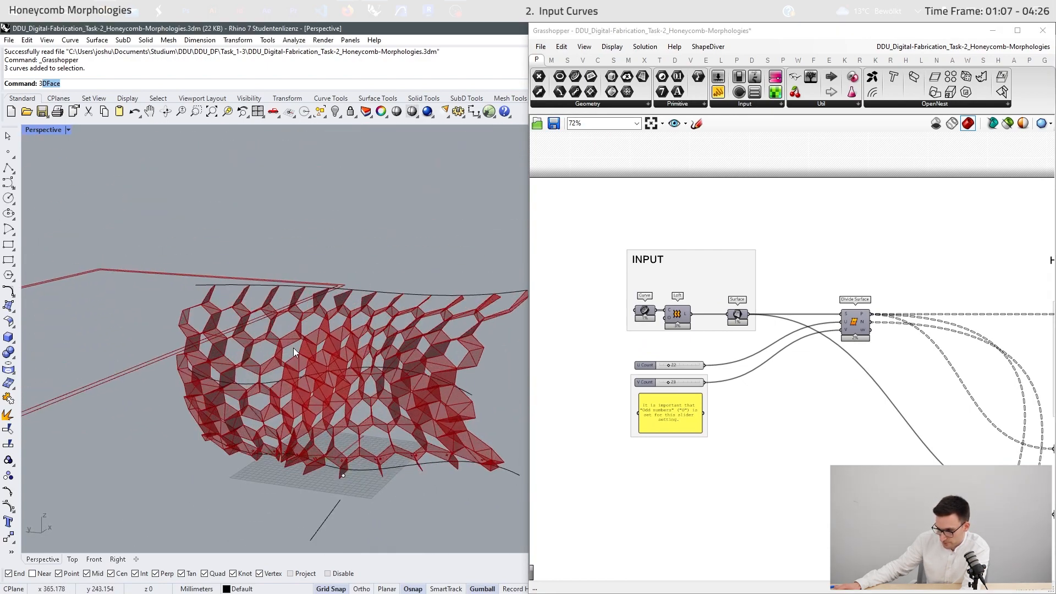
pyautogui.moveTo(292, 347); pyautogui.dragTo(423, 347, button='right')
# Clear the values of the Curve parameter in the INPUT group
pyautogui.rightClick(642, 311)
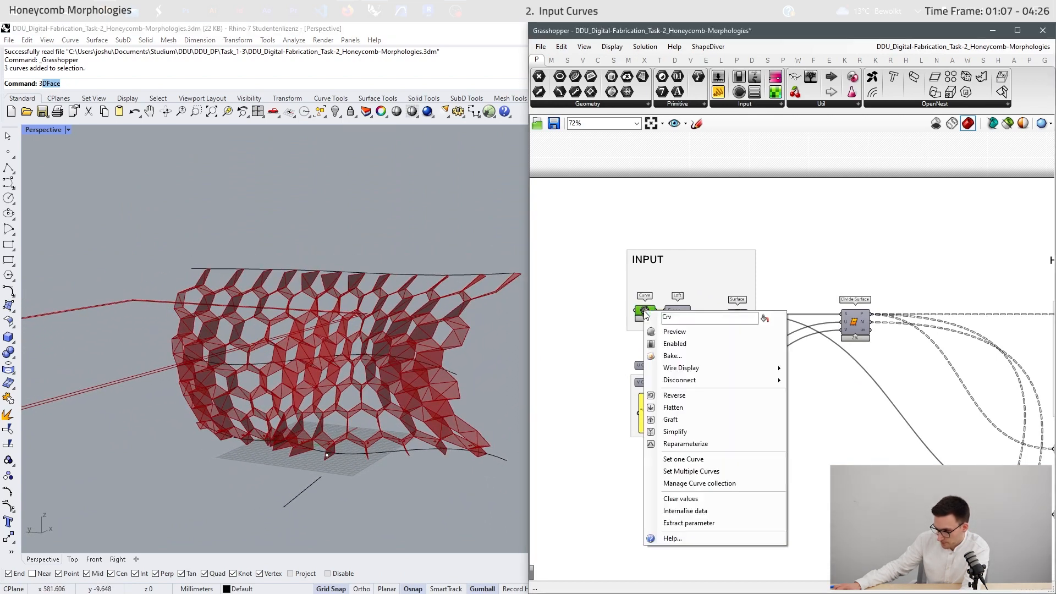
pyautogui.click(709, 499)
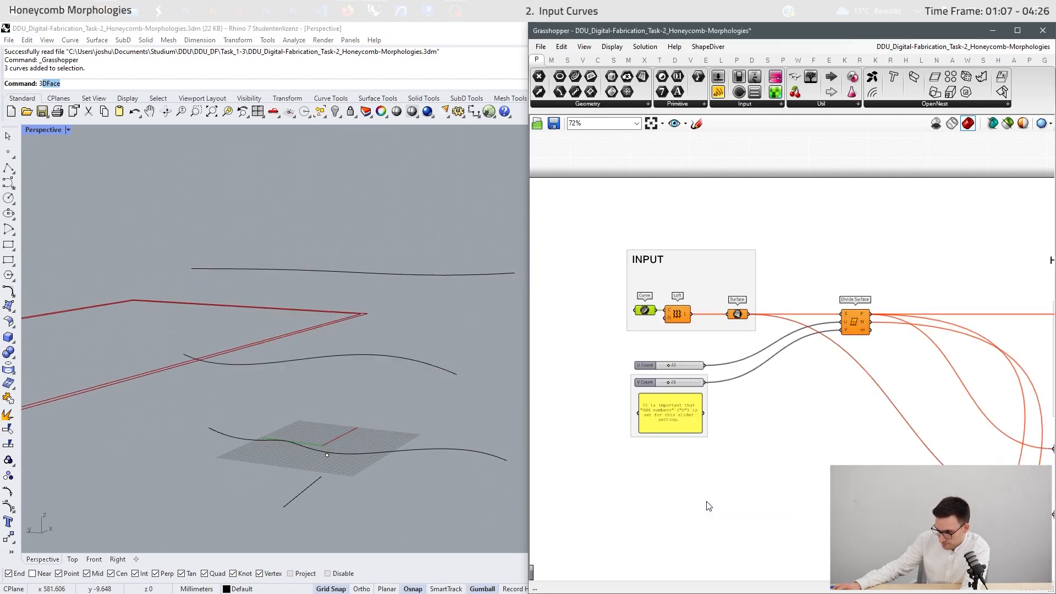
pyautogui.scroll(2, 646, 312)
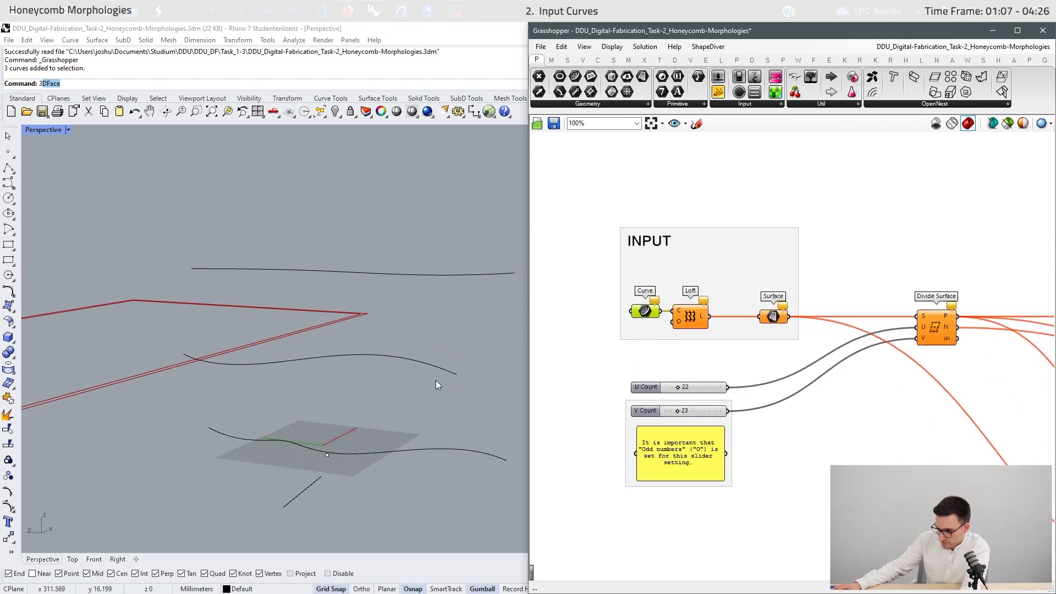
# Reference the three wavy curves as multiple curves in the INPUT group's Curve parameter
pyautogui.moveTo(436, 381); pyautogui.dragTo(318, 383, button='right')
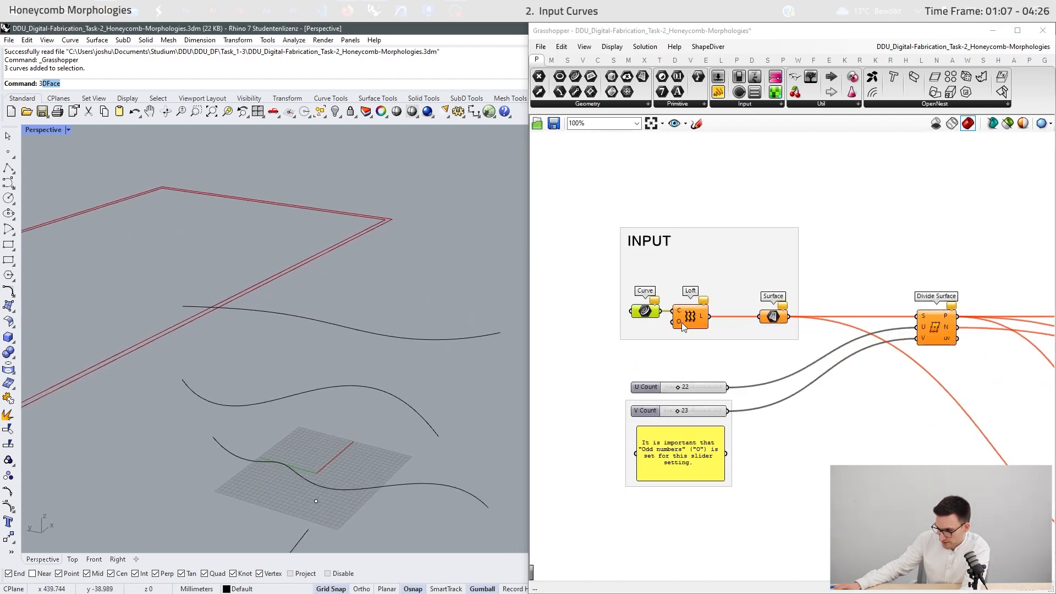
pyautogui.rightClick(643, 312)
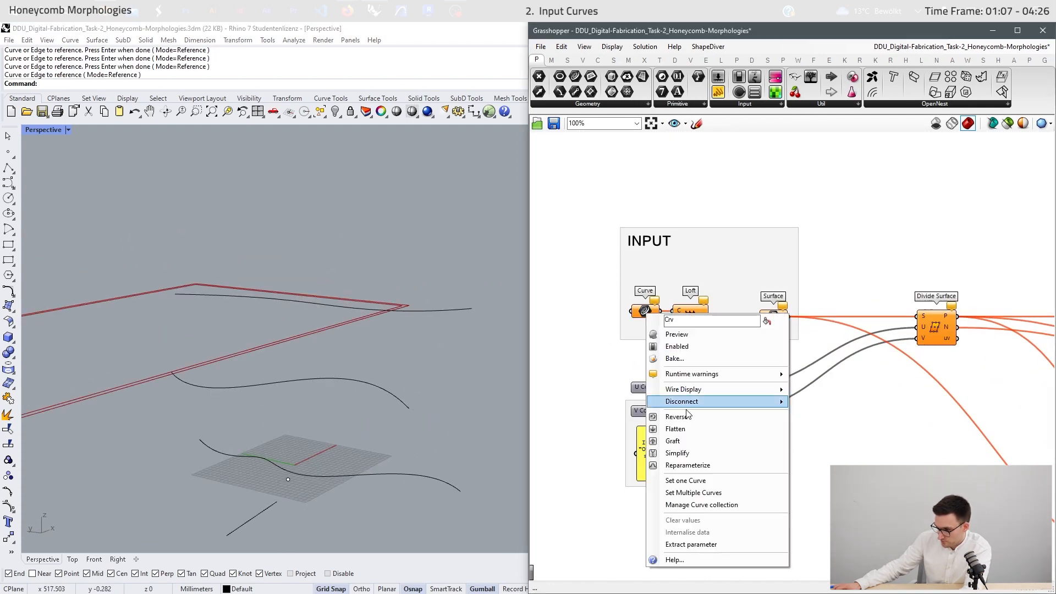
pyautogui.click(729, 494)
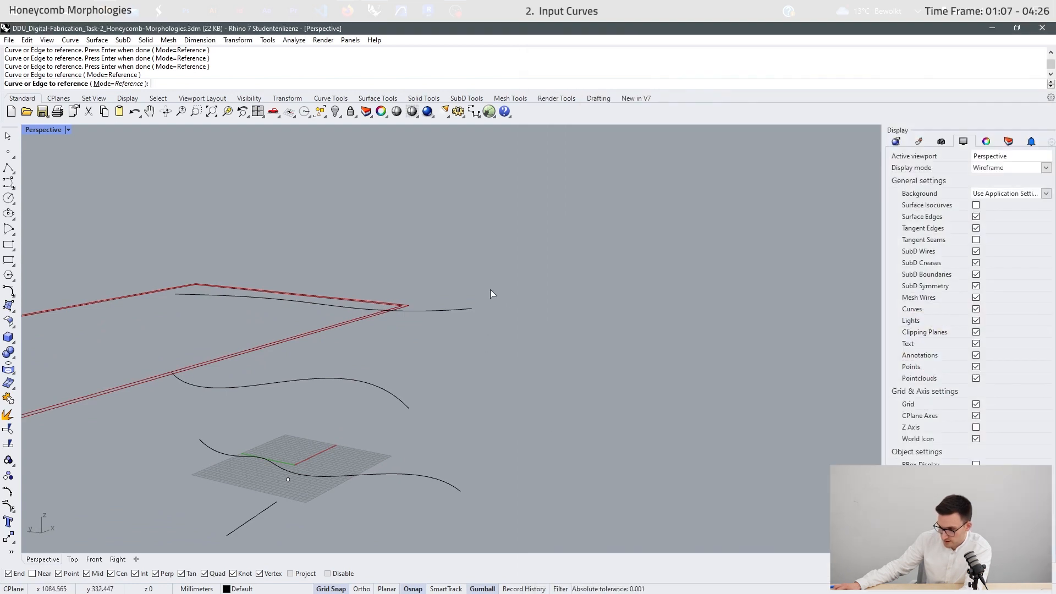
pyautogui.moveTo(490, 290); pyautogui.dragTo(405, 406)
pyautogui.moveTo(498, 459); pyautogui.dragTo(428, 509)
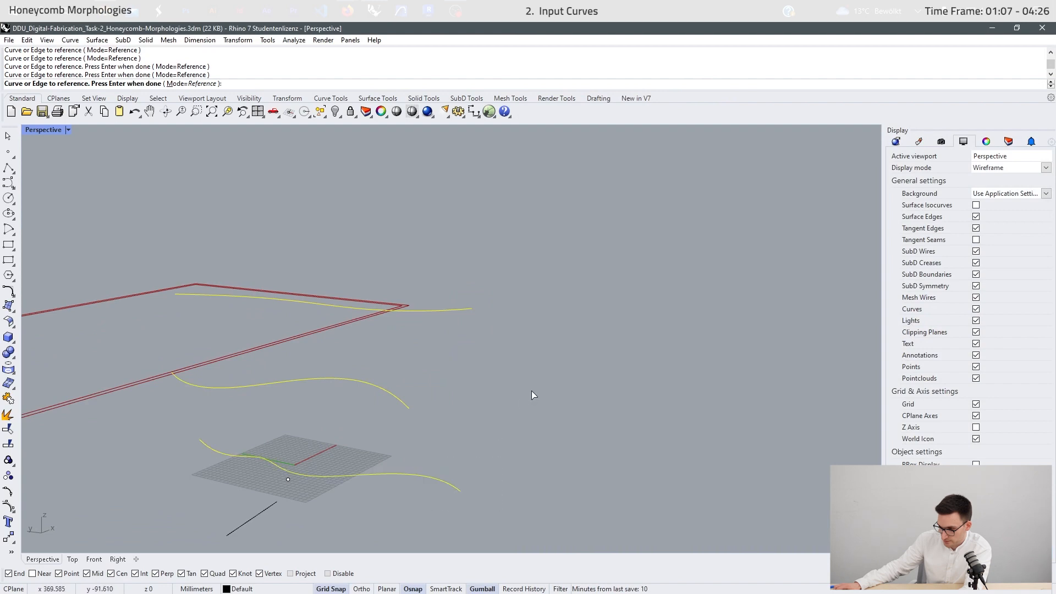
pyautogui.moveTo(531, 390); pyautogui.dragTo(557, 256, button='right')
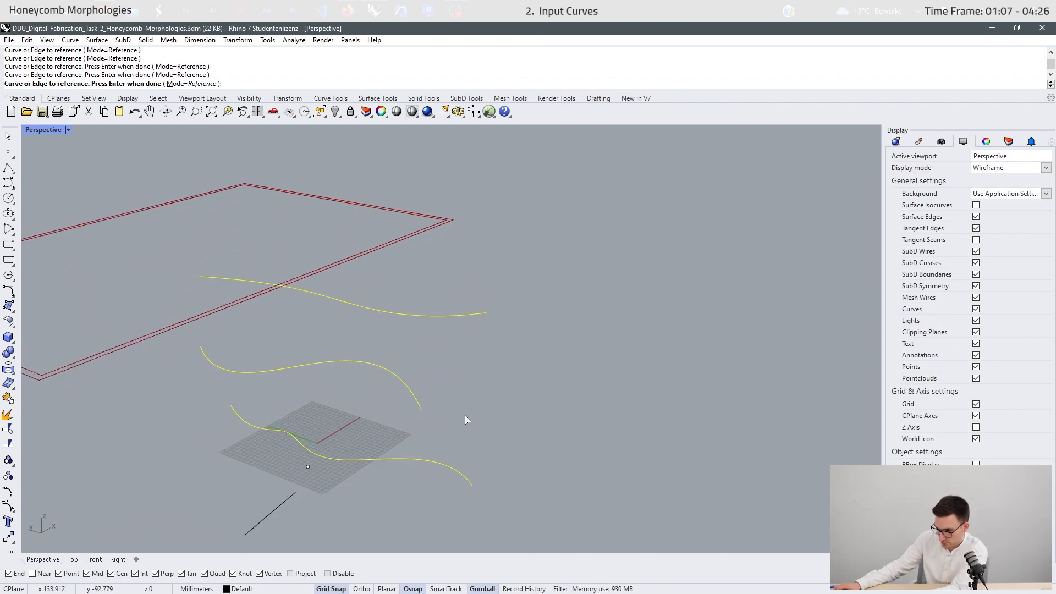
pyautogui.press('Return')
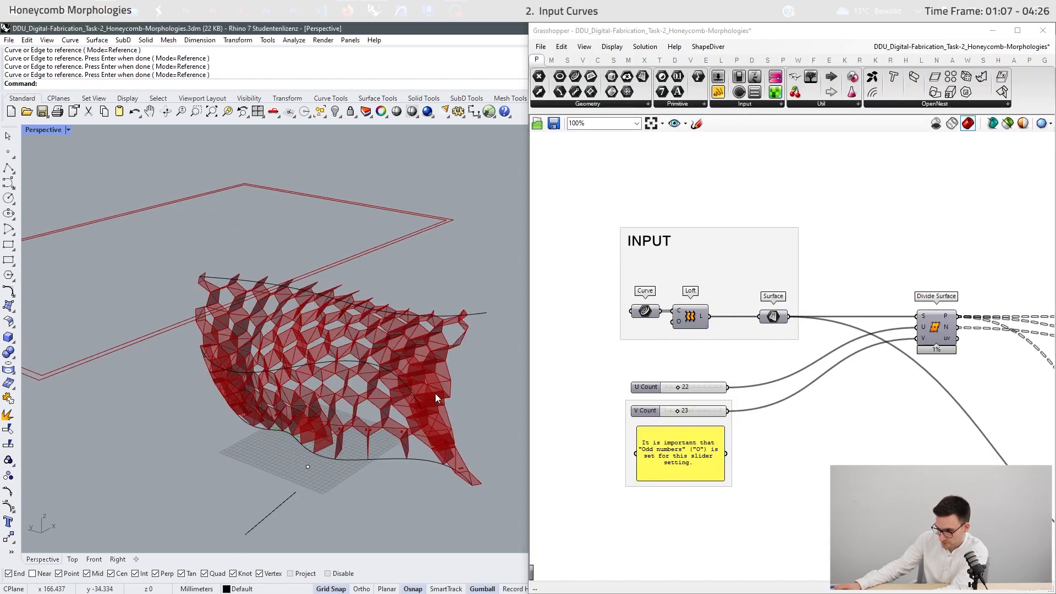
# Draw a circle by centre and radius in the empty space beside the honeycomb structure
pyautogui.moveTo(434, 393); pyautogui.dragTo(279, 327, button='right')
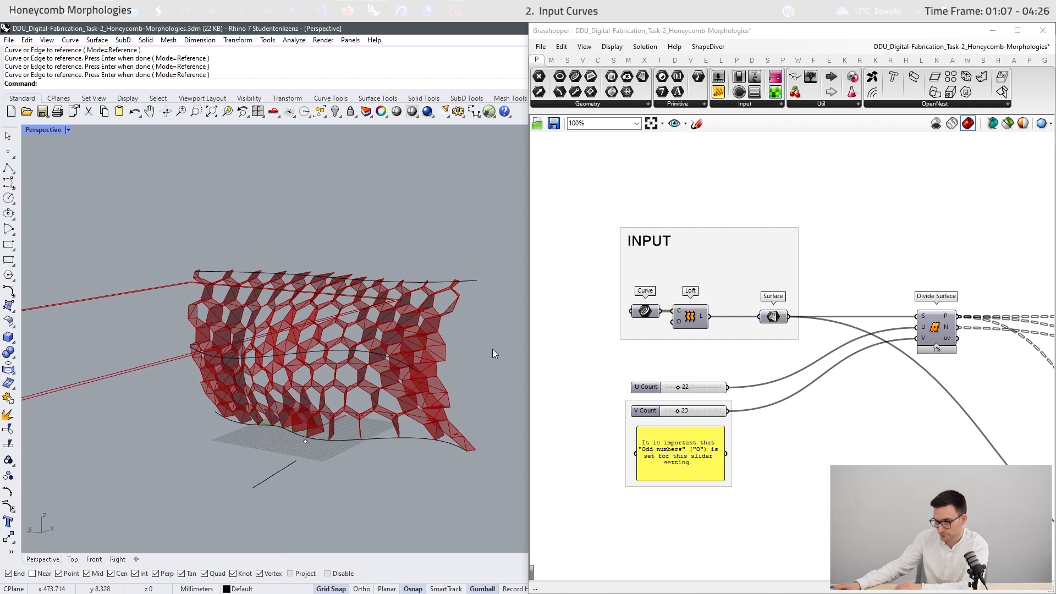
pyautogui.moveTo(493, 353); pyautogui.dragTo(383, 323, button='right')
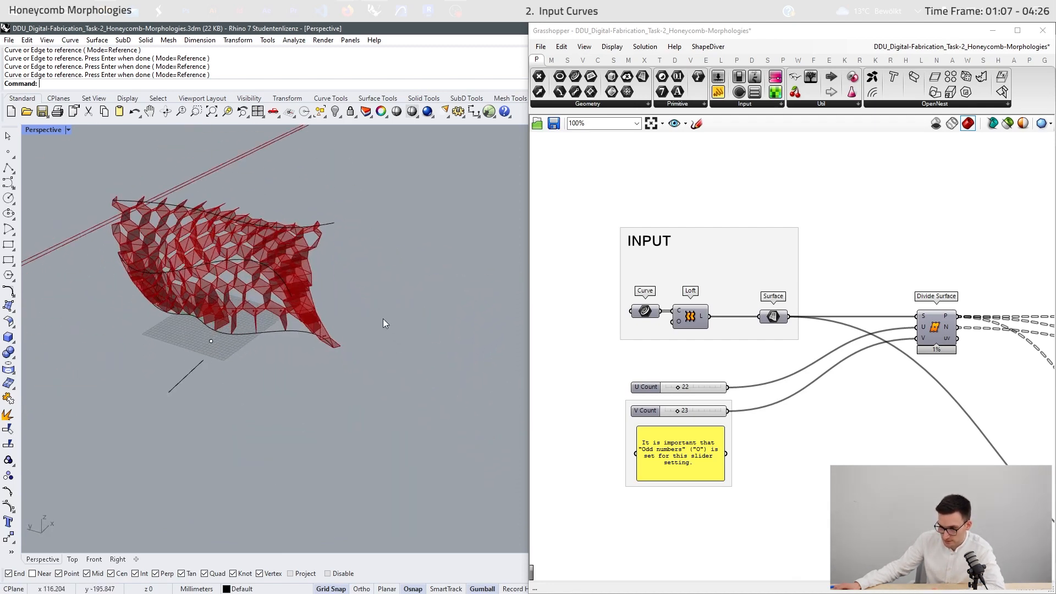
pyautogui.click(9, 198)
pyautogui.scroll(-4, 228, 215)
pyautogui.click(304, 282)
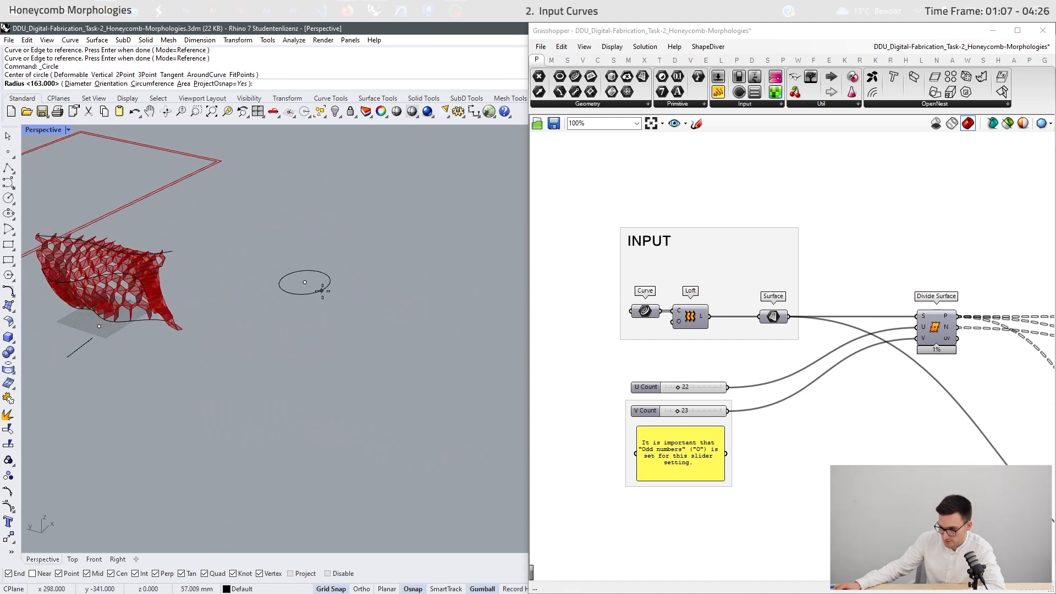
pyautogui.click(339, 296)
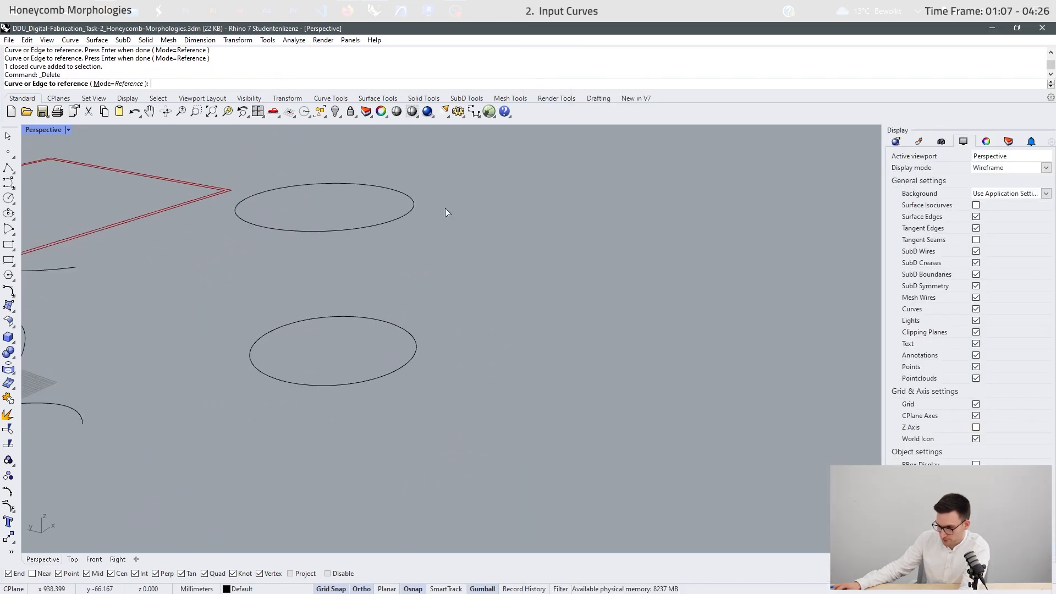
# Reference the upper and lower circles as the curves of the INPUT group's Curve parameter
pyautogui.click(407, 197)
pyautogui.click(392, 378)
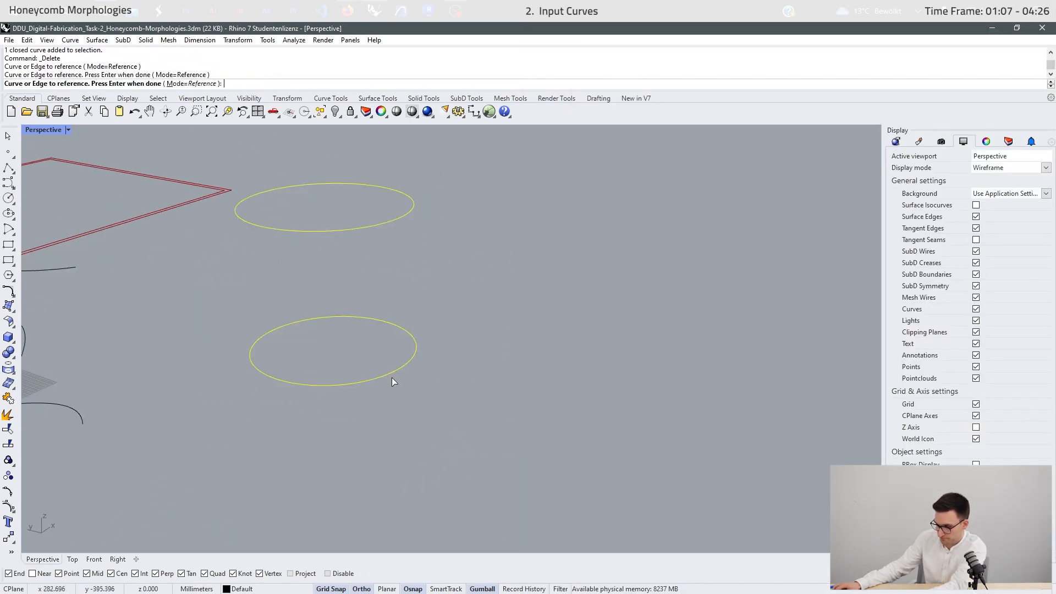
pyautogui.press('Return')
# Examine the cylindrical honeycomb structure between the two circles from several angles and distances
pyautogui.moveTo(444, 358); pyautogui.dragTo(498, 328, button='right')
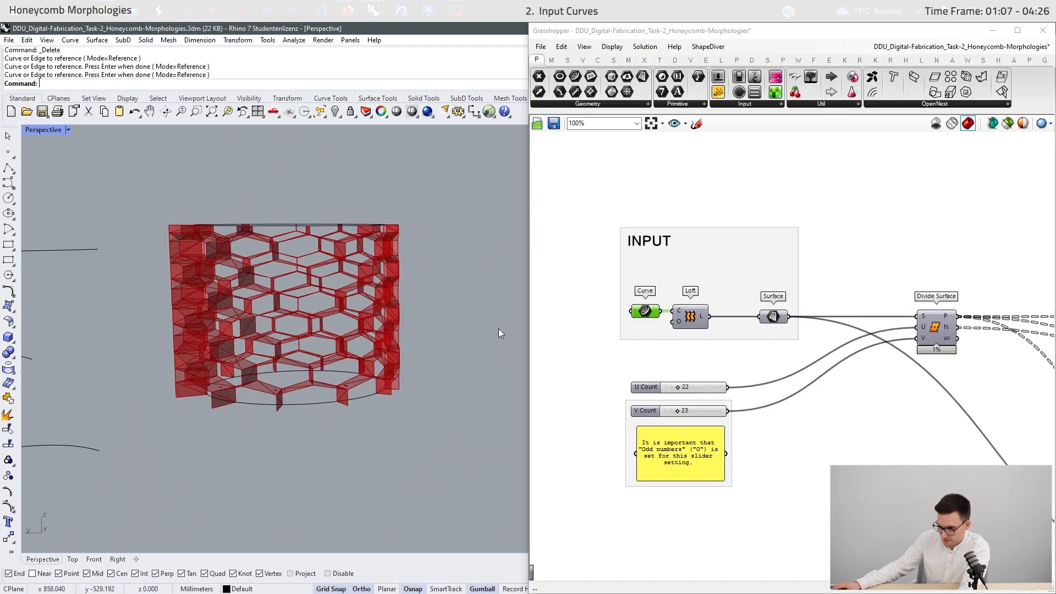
pyautogui.scroll(3, 219, 242)
pyautogui.moveTo(219, 244); pyautogui.dragTo(338, 366, button='right')
pyautogui.scroll(-4, 245, 385)
pyautogui.scroll(4, 393, 392)
pyautogui.moveTo(395, 393); pyautogui.dragTo(429, 414, button='right')
pyautogui.scroll(3, 405, 385)
pyautogui.scroll(-6, 421, 352)
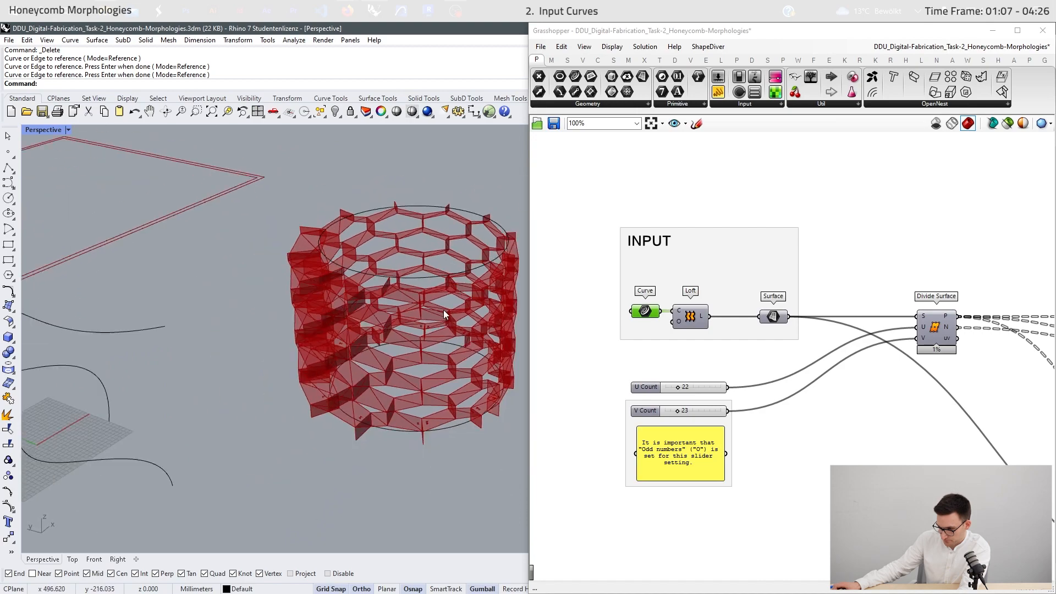
pyautogui.moveTo(371, 326); pyautogui.dragTo(395, 309, button='right')
# Set the METHOD value list to 1, the planar method
pyautogui.scroll(-8, 663, 234)
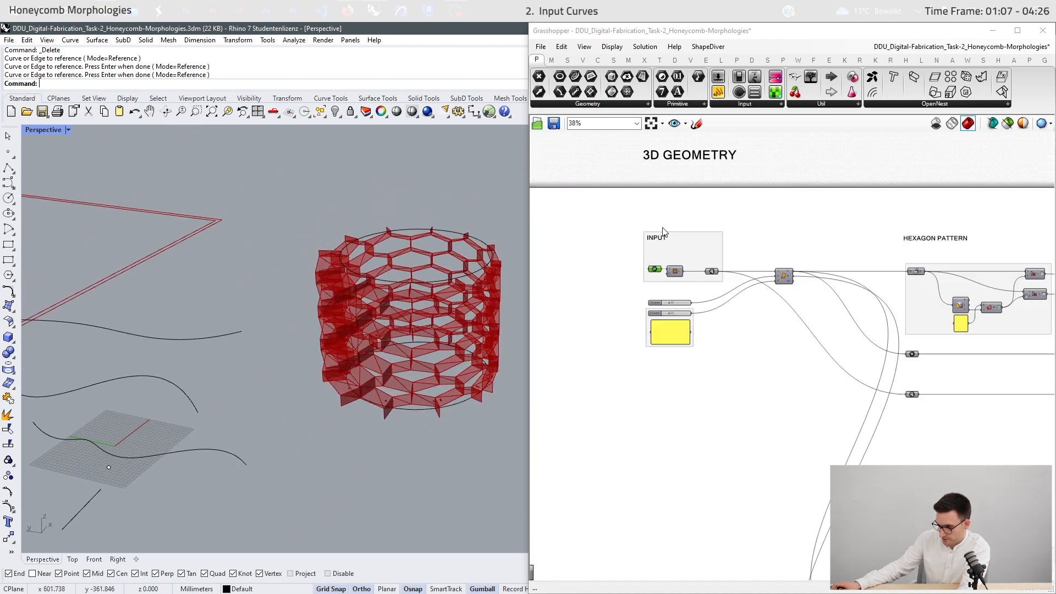
pyautogui.scroll(5, 680, 461)
pyautogui.moveTo(677, 495); pyautogui.dragTo(684, 388, button='right')
pyautogui.scroll(2, 653, 483)
pyautogui.scroll(2, 654, 482)
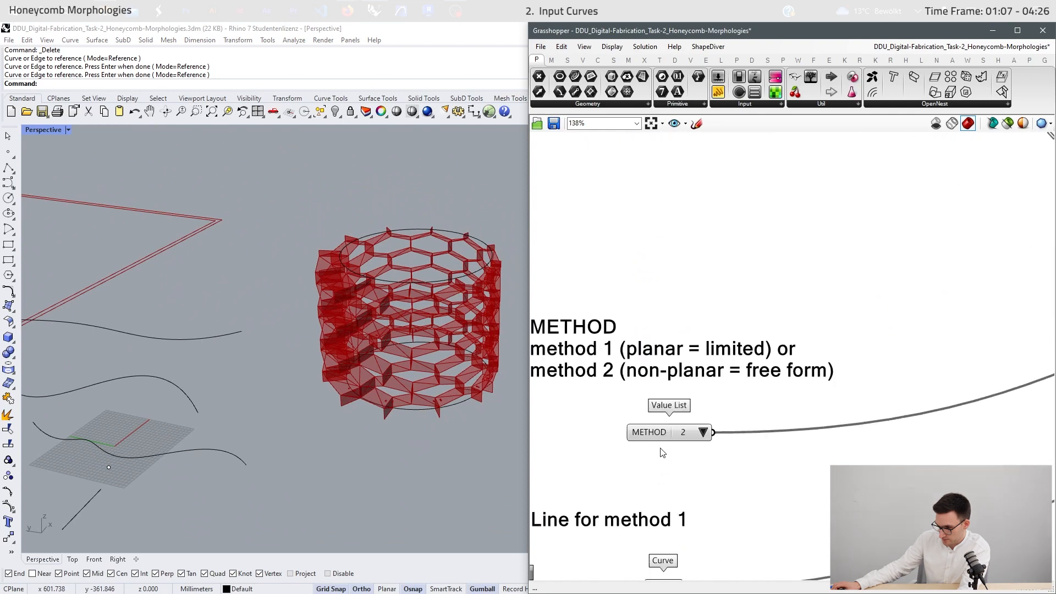
pyautogui.scroll(2, 696, 426)
pyautogui.click(738, 408)
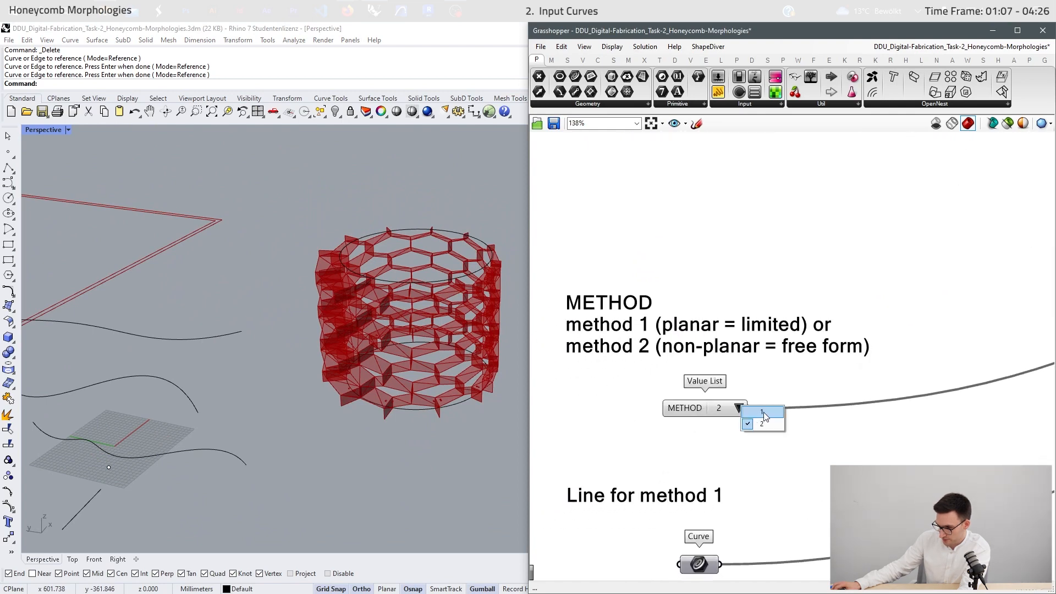
pyautogui.click(763, 411)
# Inspect the cylinder's planar honeycomb cells up close and from a distance, checking its two circles
pyautogui.moveTo(308, 330); pyautogui.dragTo(412, 337, button='right')
pyautogui.scroll(5, 341, 303)
pyautogui.scroll(-4, 451, 240)
pyautogui.scroll(4, 499, 294)
pyautogui.moveTo(501, 294); pyautogui.dragTo(404, 384)
pyautogui.scroll(-6, 488, 346)
pyautogui.scroll(7, 247, 324)
pyautogui.moveTo(270, 329); pyautogui.dragTo(250, 263, button='right')
pyautogui.scroll(-8, 258, 261)
pyautogui.click(449, 253)
pyautogui.scroll(7, 461, 237)
pyautogui.moveTo(461, 237); pyautogui.dragTo(464, 200, button='right')
pyautogui.scroll(-9, 467, 198)
pyautogui.moveTo(383, 302); pyautogui.dragTo(380, 310, button='right')
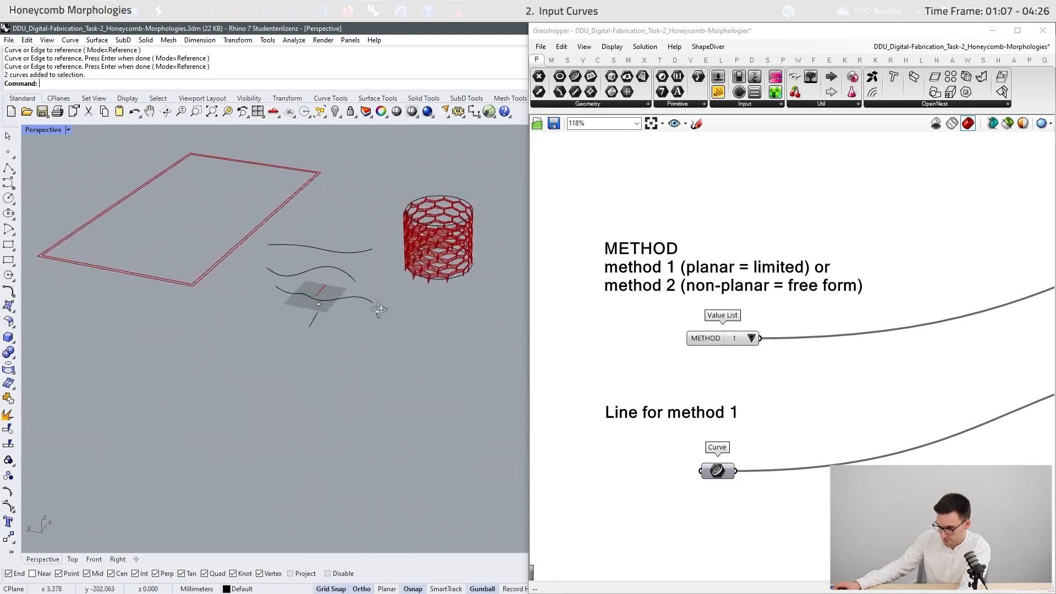
# Inspect the straight line beside the construction grid and open the options of the Curve parameter under "Line for method 1"
pyautogui.scroll(5, 380, 310)
pyautogui.click(275, 338)
pyautogui.click(189, 387)
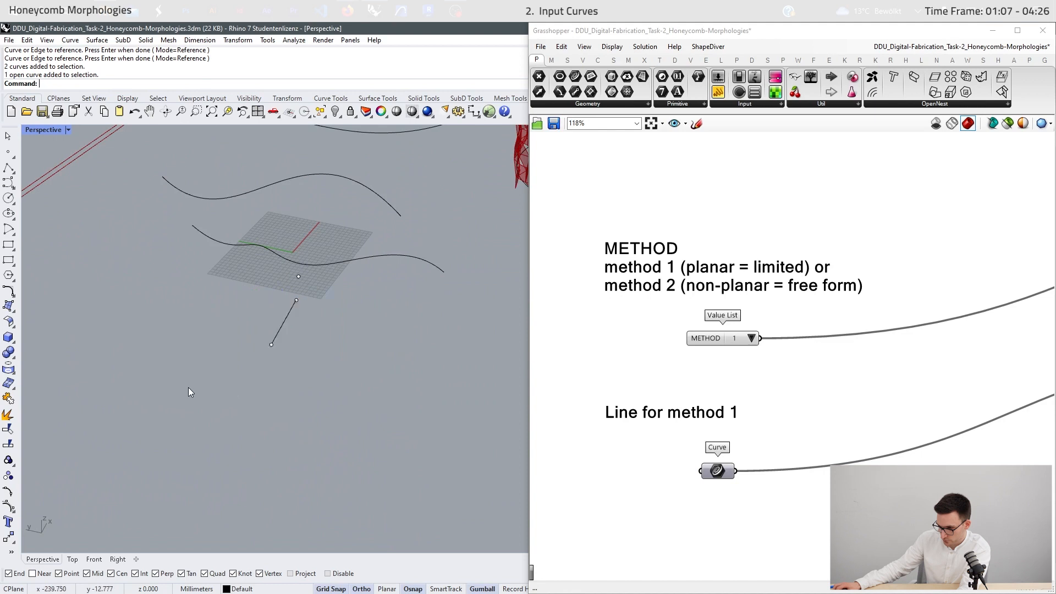
pyautogui.rightClick(725, 475)
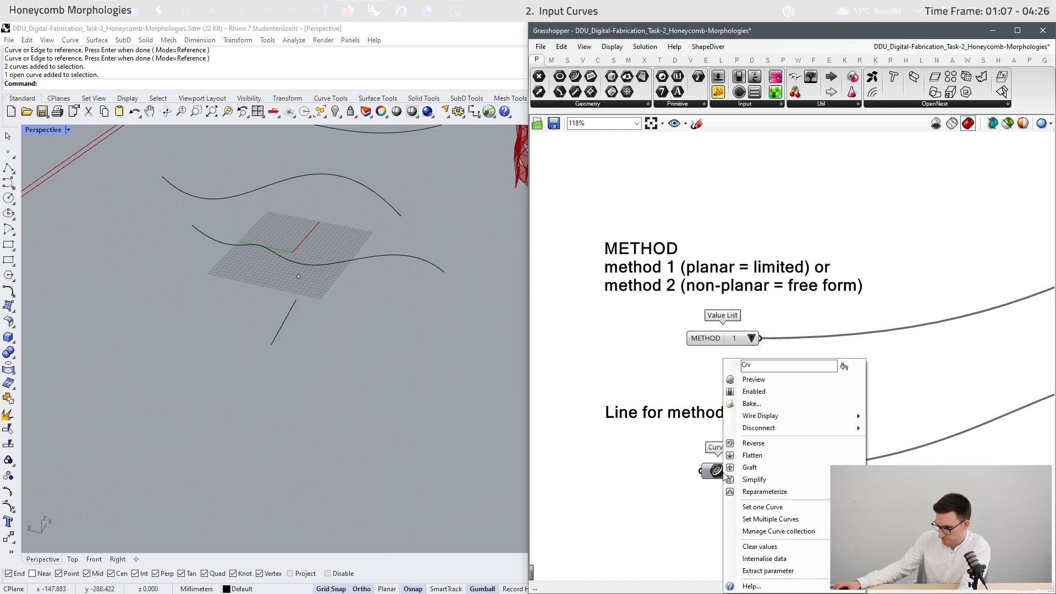
pyautogui.rightClick(719, 474)
pyautogui.scroll(-3, 623, 456)
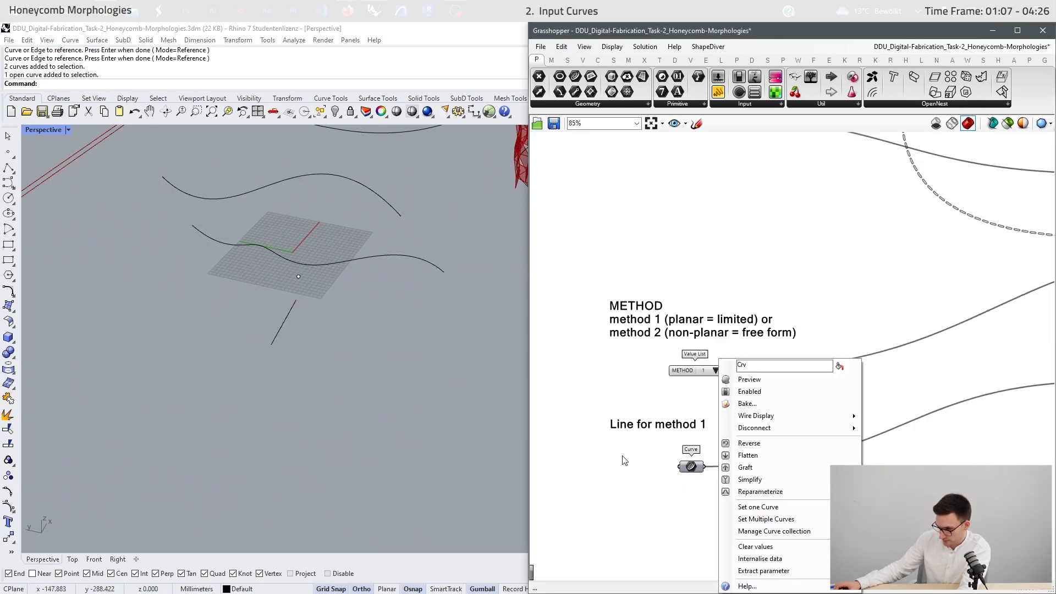
# Check the Set one Curve option of the Curve parameter under "Line for method 1"
pyautogui.rightClick(680, 466)
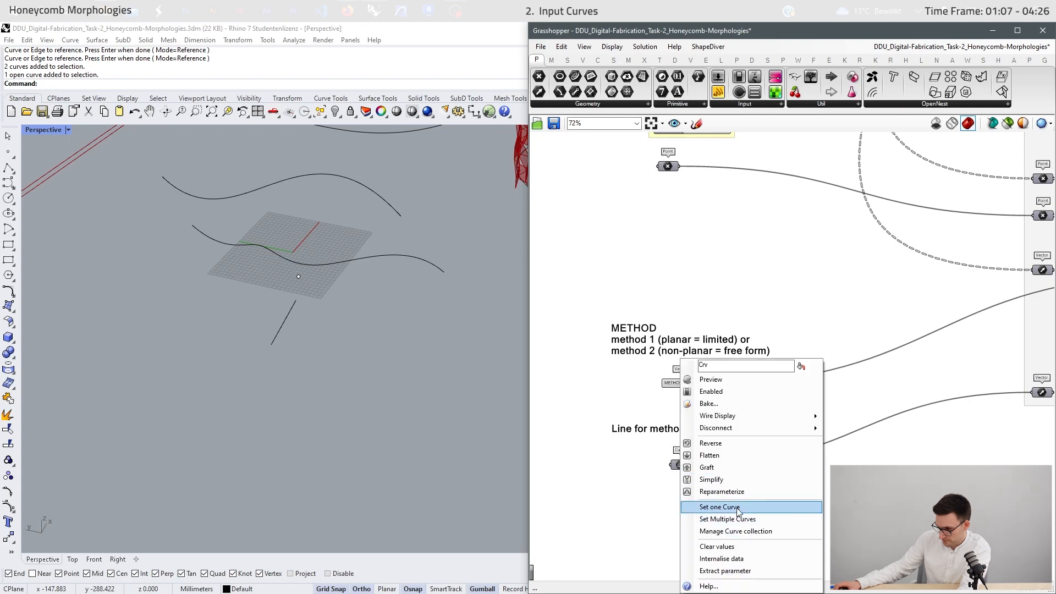
pyautogui.click(736, 507)
pyautogui.scroll(-3, 176, 371)
pyautogui.scroll(1, 325, 296)
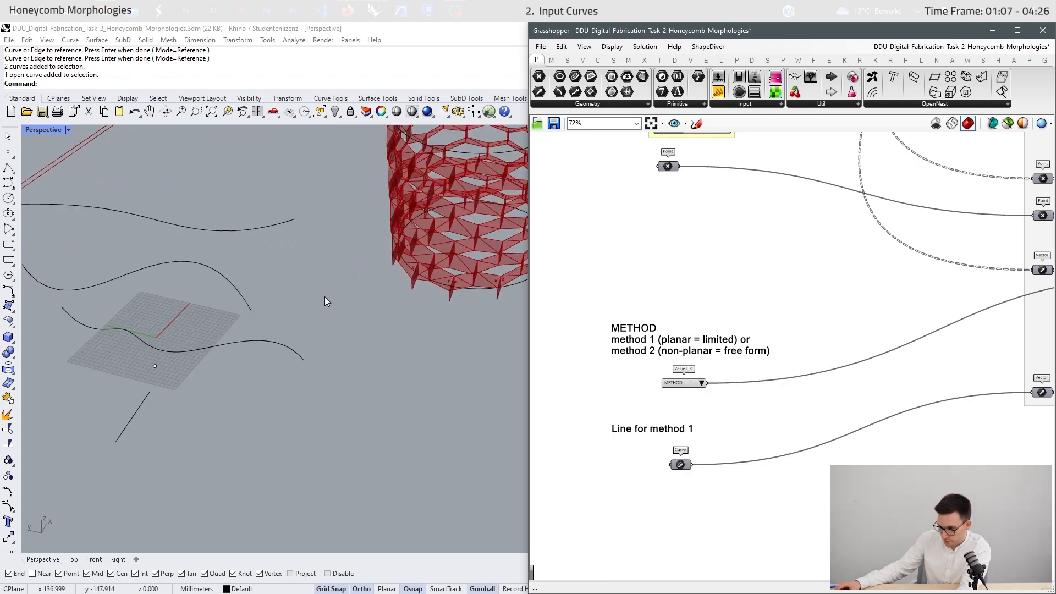
# Move the outer end point of the straight line along the Y axis and inspect how the planar honeycomb cylinder responds
pyautogui.click(144, 423)
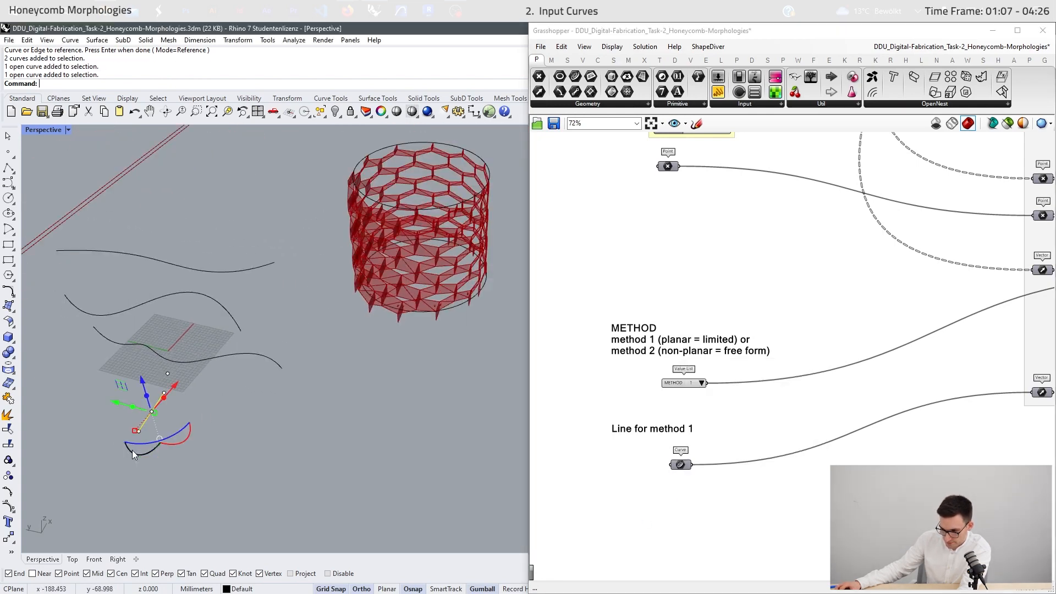
pyautogui.scroll(5, 124, 441)
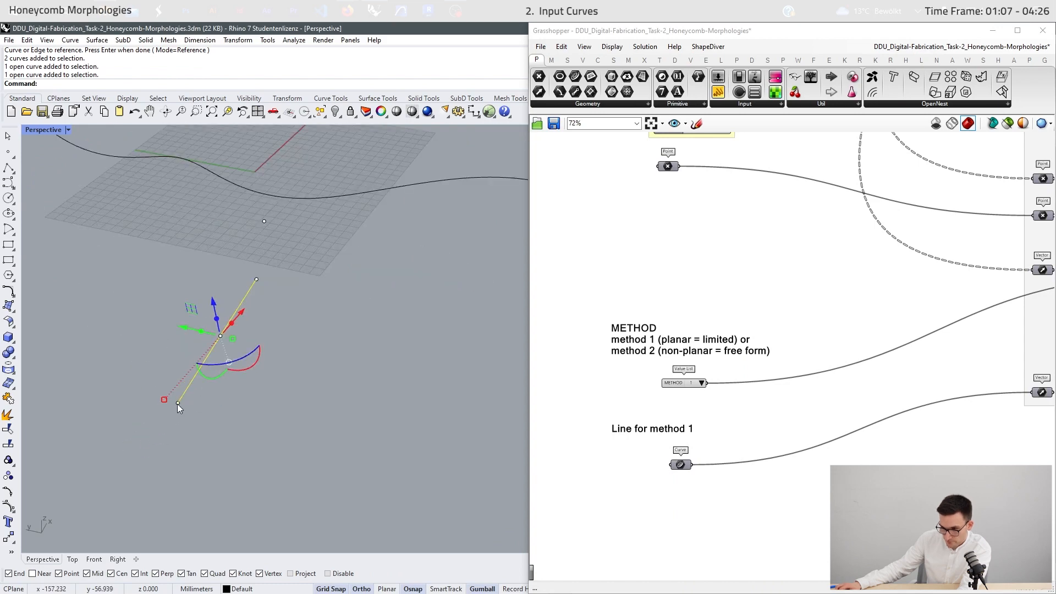
pyautogui.click(177, 404)
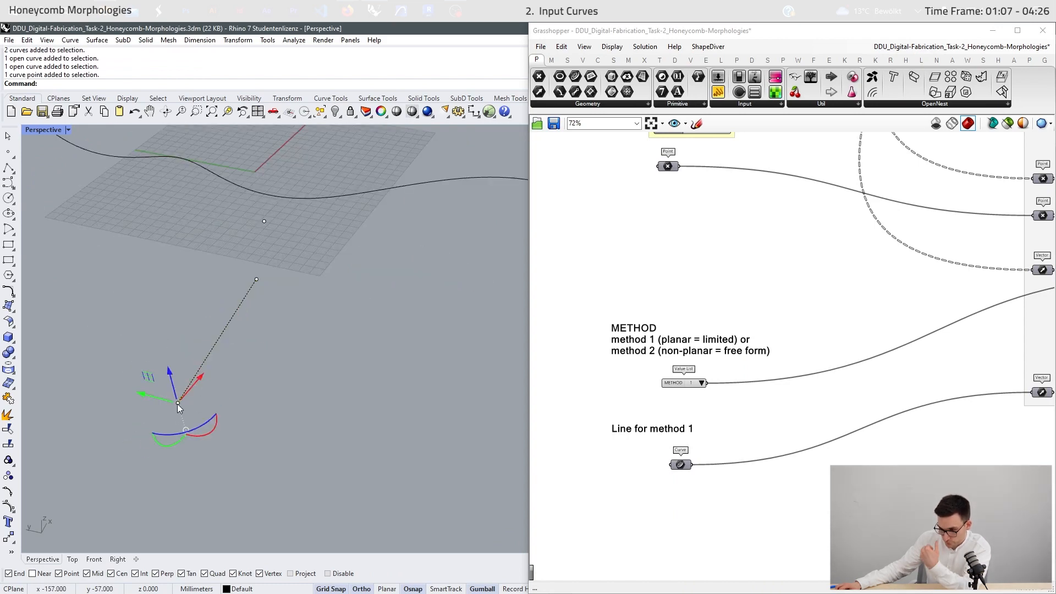
pyautogui.scroll(-5, 139, 415)
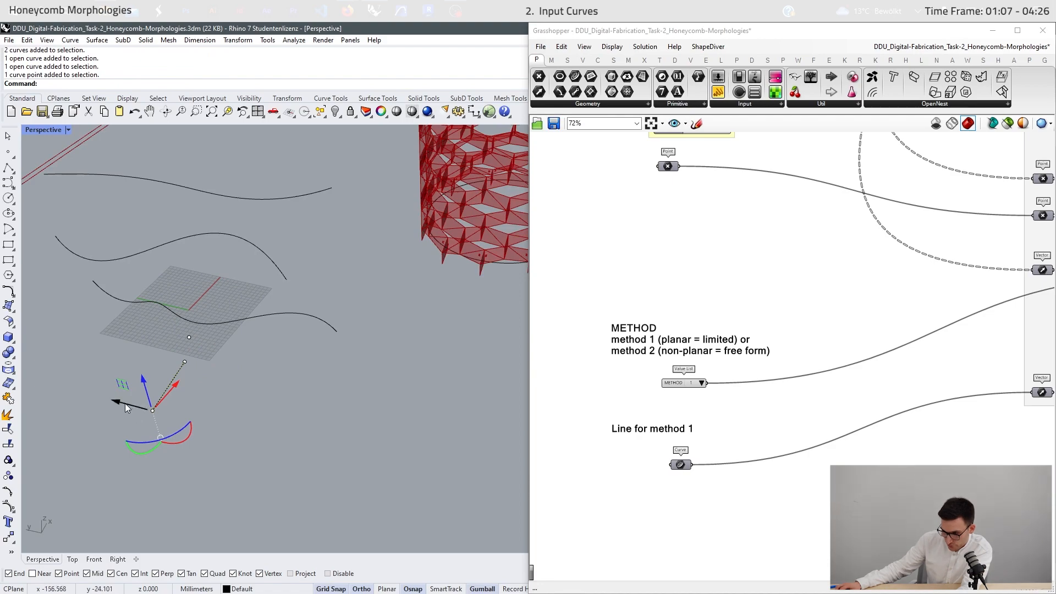
pyautogui.moveTo(125, 403); pyautogui.dragTo(15, 376)
pyautogui.scroll(-2, 167, 414)
pyautogui.scroll(6, 352, 236)
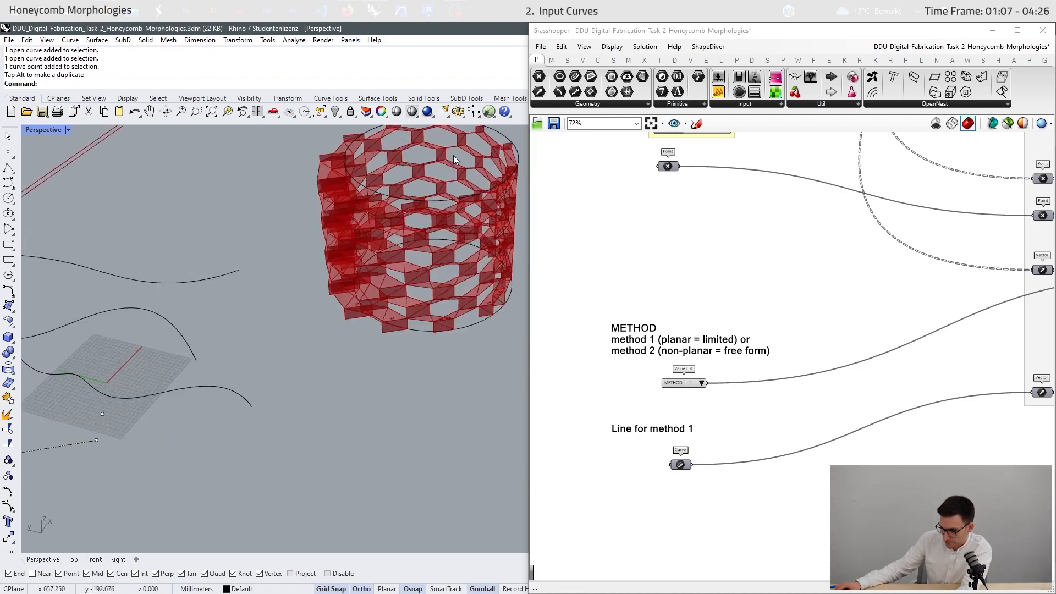
pyautogui.moveTo(325, 250); pyautogui.dragTo(165, 292, button='right')
pyautogui.scroll(-5, 342, 295)
pyautogui.scroll(3, 330, 286)
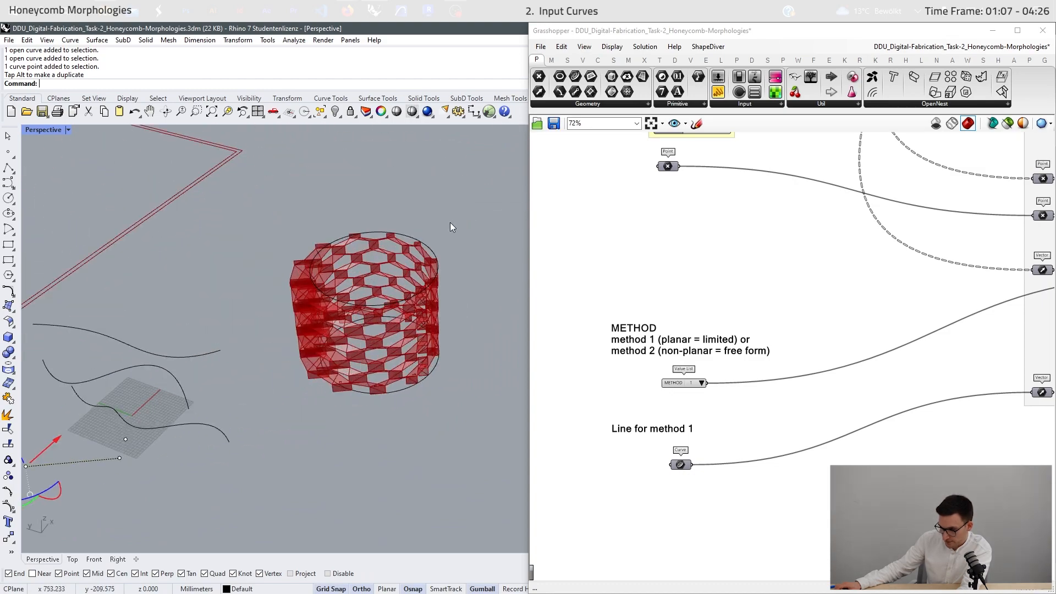
# Set the METHOD value list to 2, the non-planar method
pyautogui.scroll(3, 706, 389)
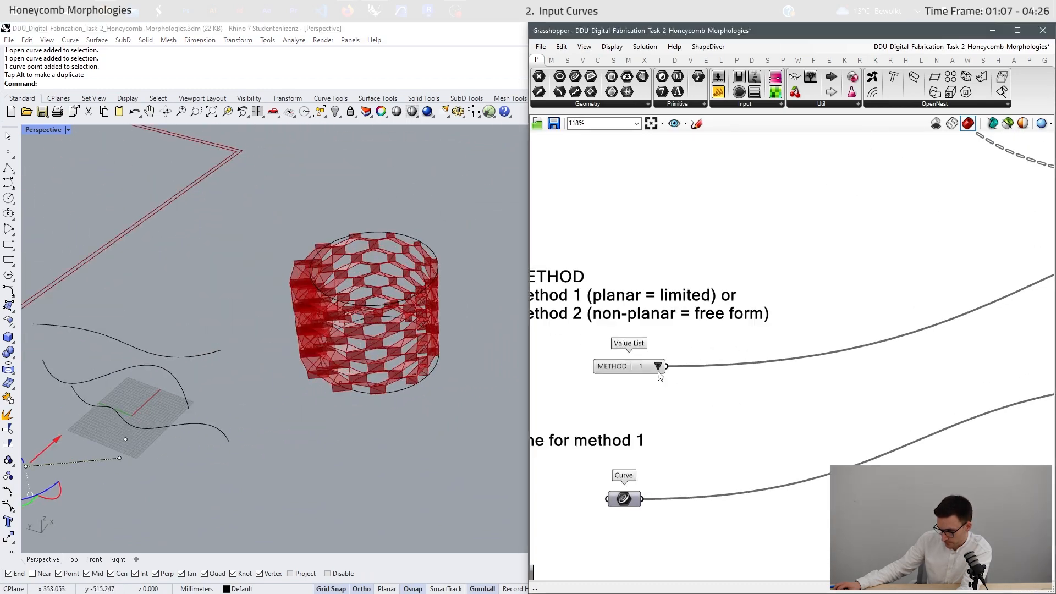
pyautogui.click(659, 366)
pyautogui.click(681, 383)
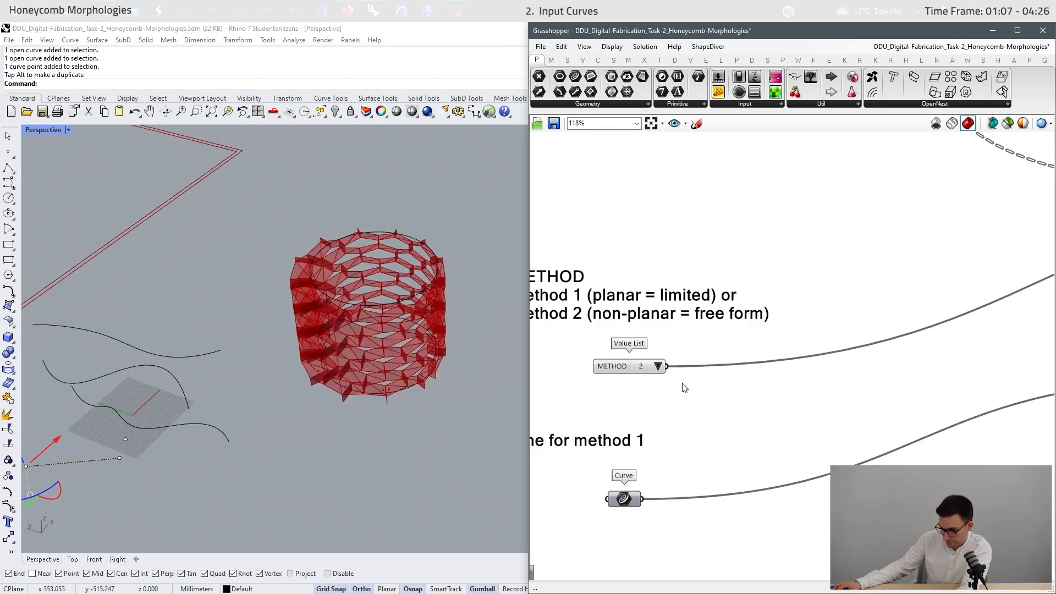
pyautogui.scroll(-3, 705, 413)
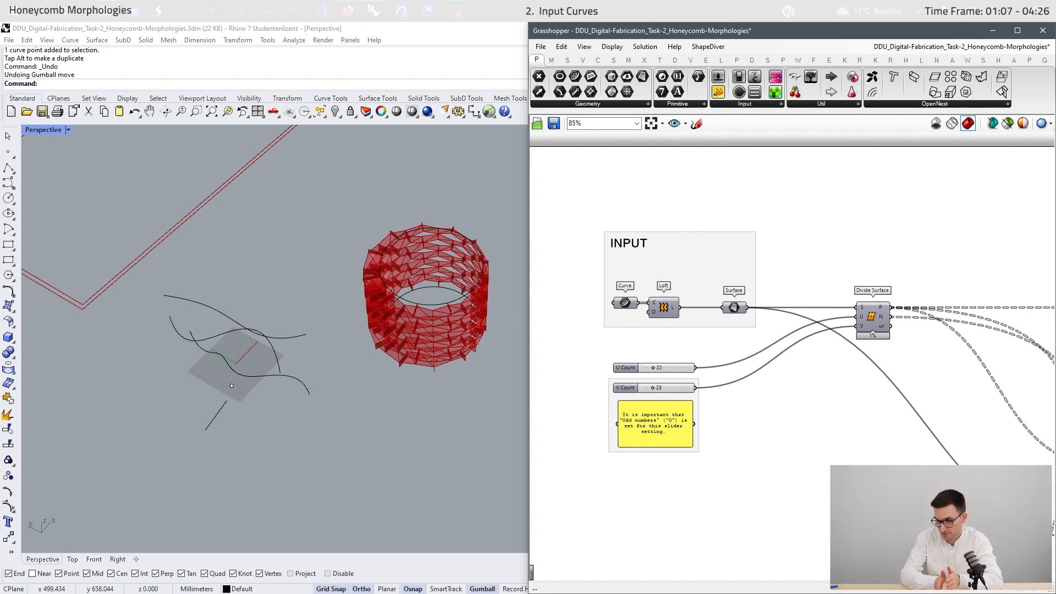
# Reference the three wavy open curves in the INPUT group's Curve parameter as multiple curves
pyautogui.moveTo(239, 412); pyautogui.dragTo(524, 296, button='right')
pyautogui.scroll(-2, 269, 345)
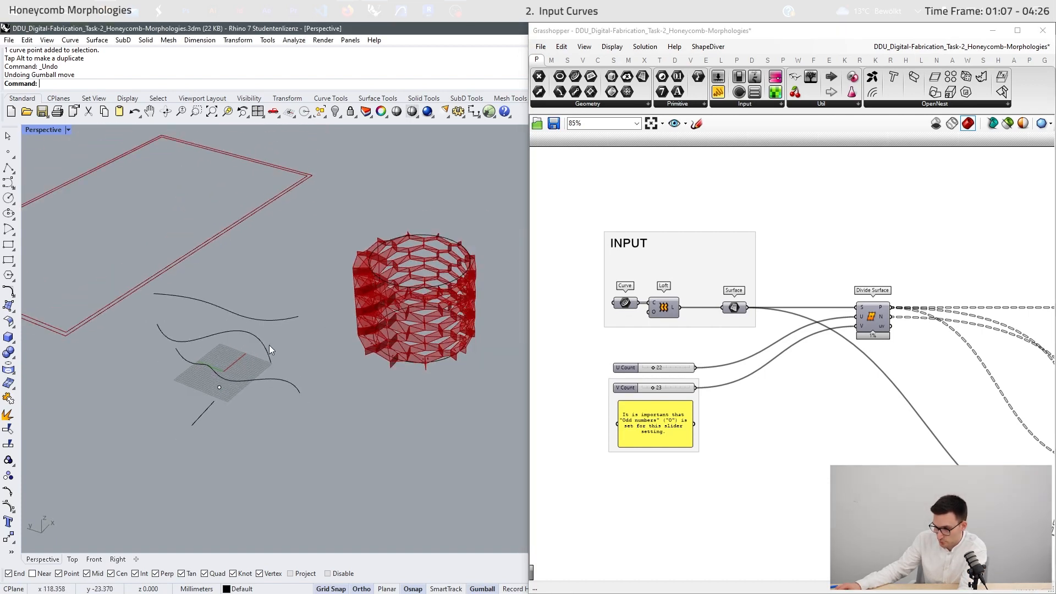
pyautogui.scroll(2, 256, 342)
pyautogui.click(624, 302)
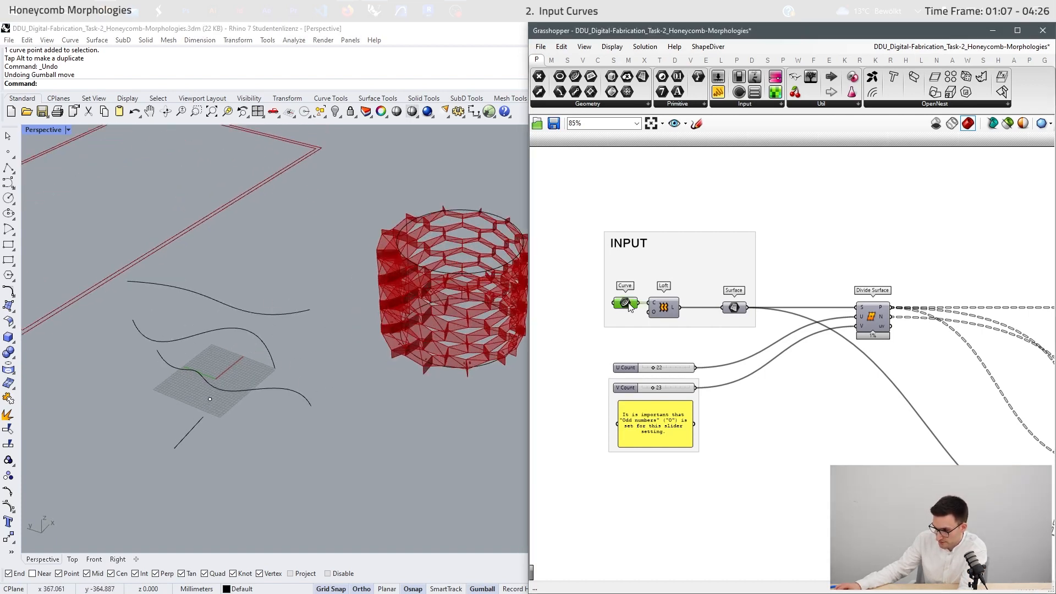
pyautogui.rightClick(627, 303)
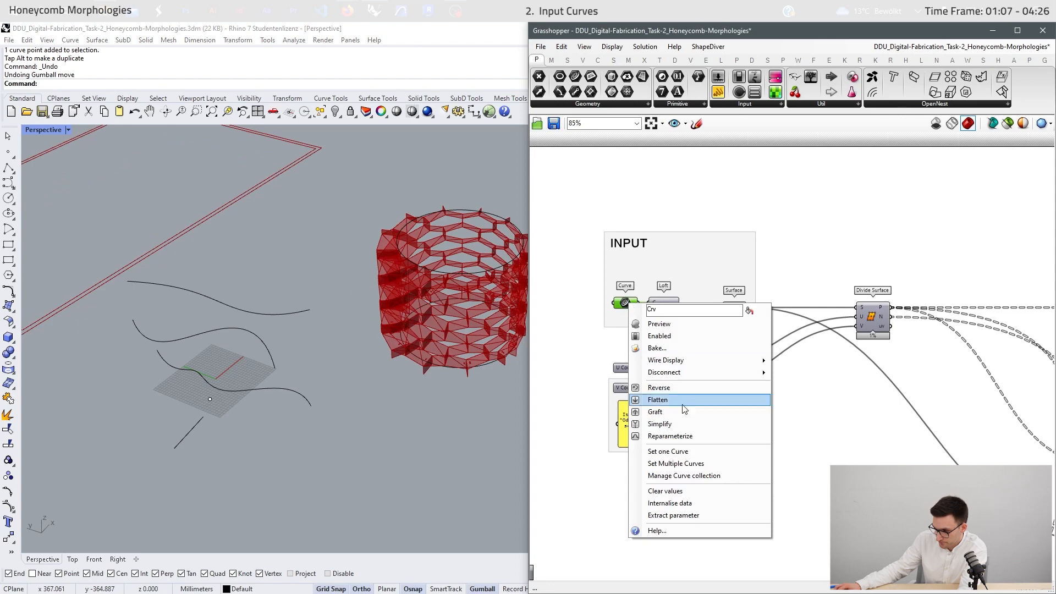
pyautogui.click(690, 464)
pyautogui.click(282, 320)
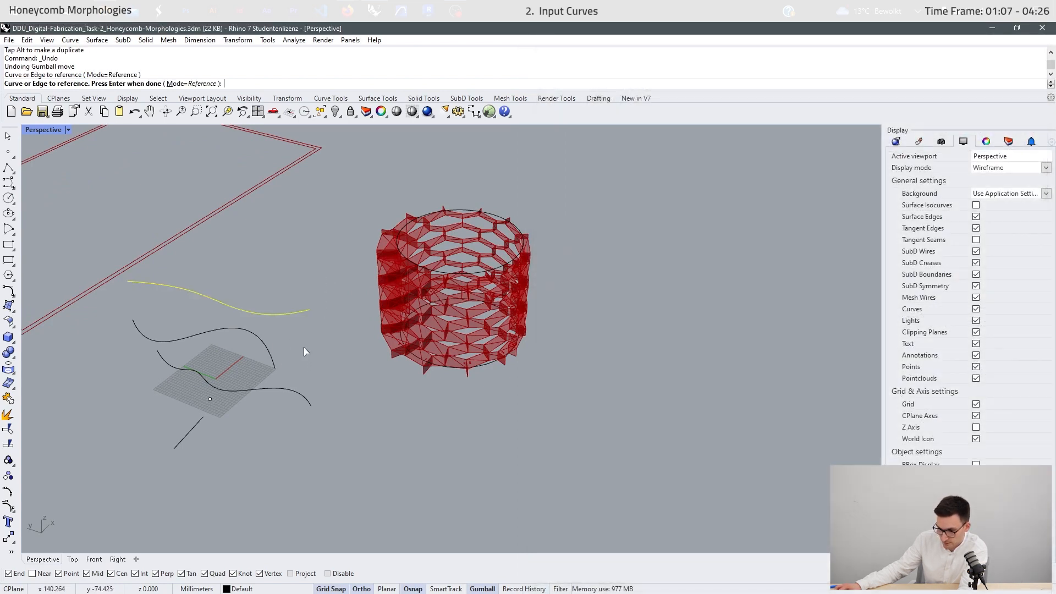
pyautogui.click(307, 404)
pyautogui.press('Return')
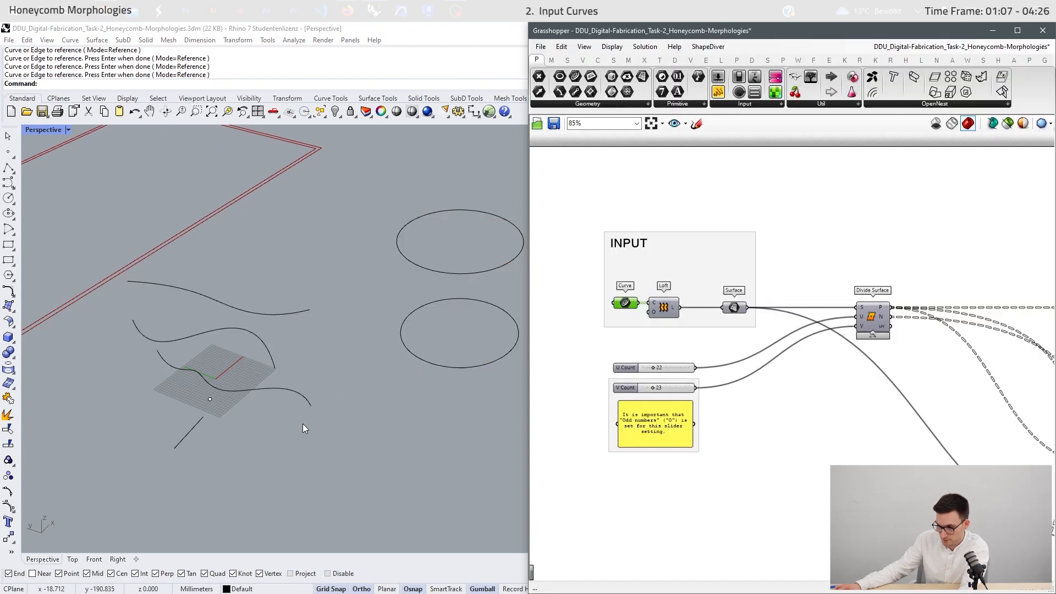
# Delete the two circles from the model
pyautogui.moveTo(458, 169); pyautogui.dragTo(415, 420)
pyautogui.press('Delete')
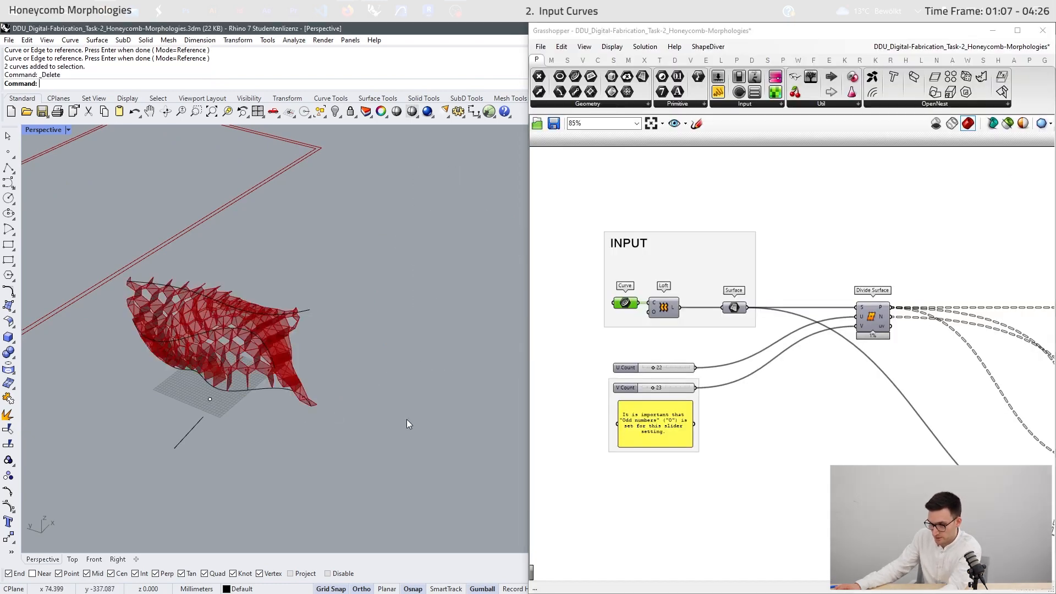
pyautogui.moveTo(407, 420); pyautogui.dragTo(351, 302, button='right')
# Try reshaping the uppermost wavy curve by moving its end control point outward, and undo the move
pyautogui.click(357, 306)
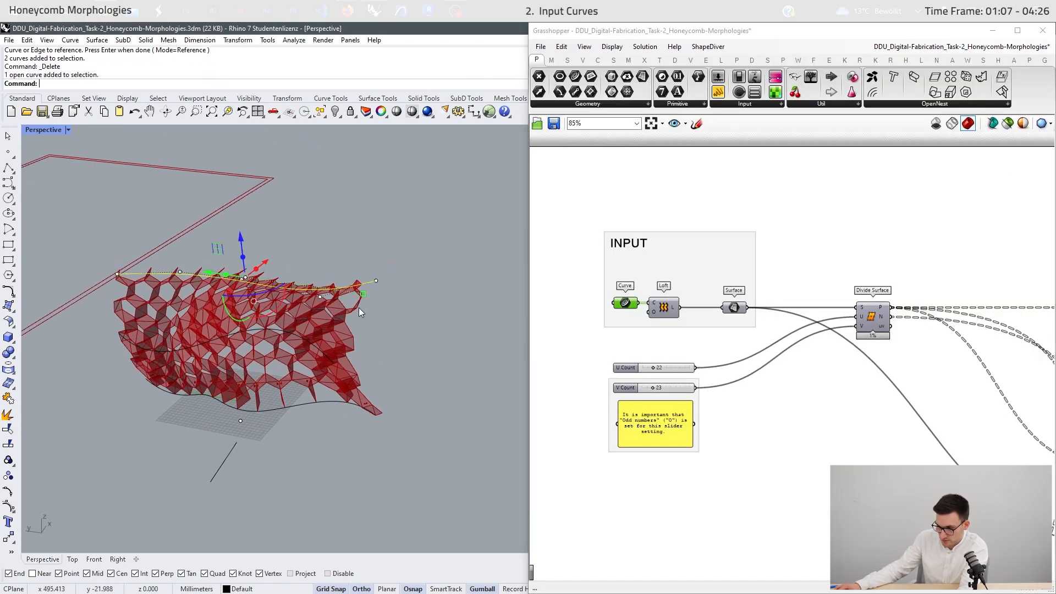
pyautogui.click(377, 281)
pyautogui.moveTo(377, 281); pyautogui.dragTo(434, 220)
pyautogui.click(448, 380)
pyautogui.moveTo(448, 380); pyautogui.dragTo(372, 388, button='right')
pyautogui.hotkey('ctrl', 'z')
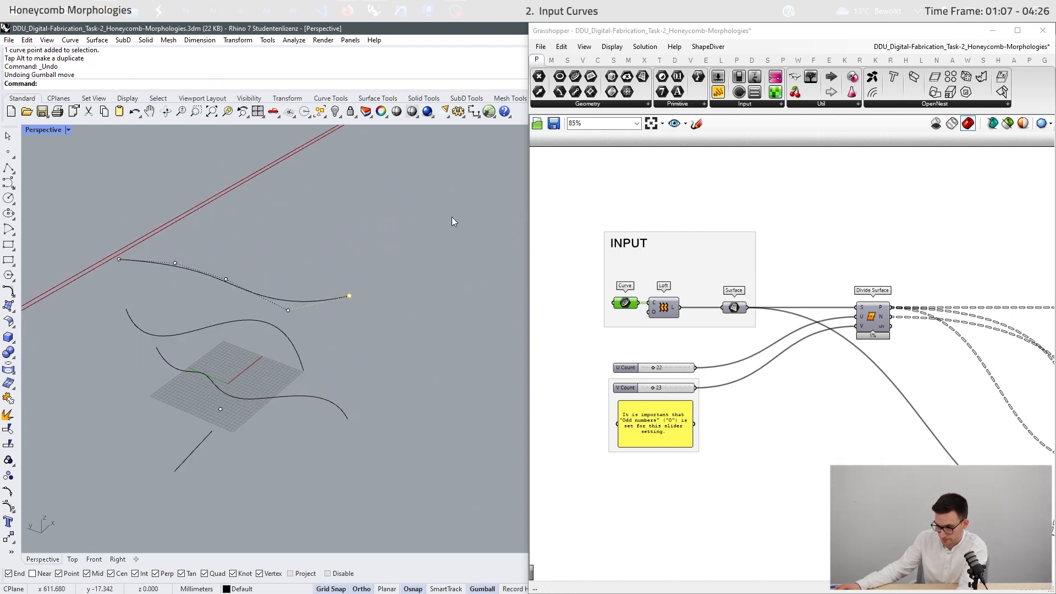
pyautogui.moveTo(431, 315); pyautogui.dragTo(371, 420, button='right')
pyautogui.click(485, 388)
# Preview only the selected Divide Surface component, examine its point grid beside the U and V Count sliders, and restore the full preview
pyautogui.click(615, 337)
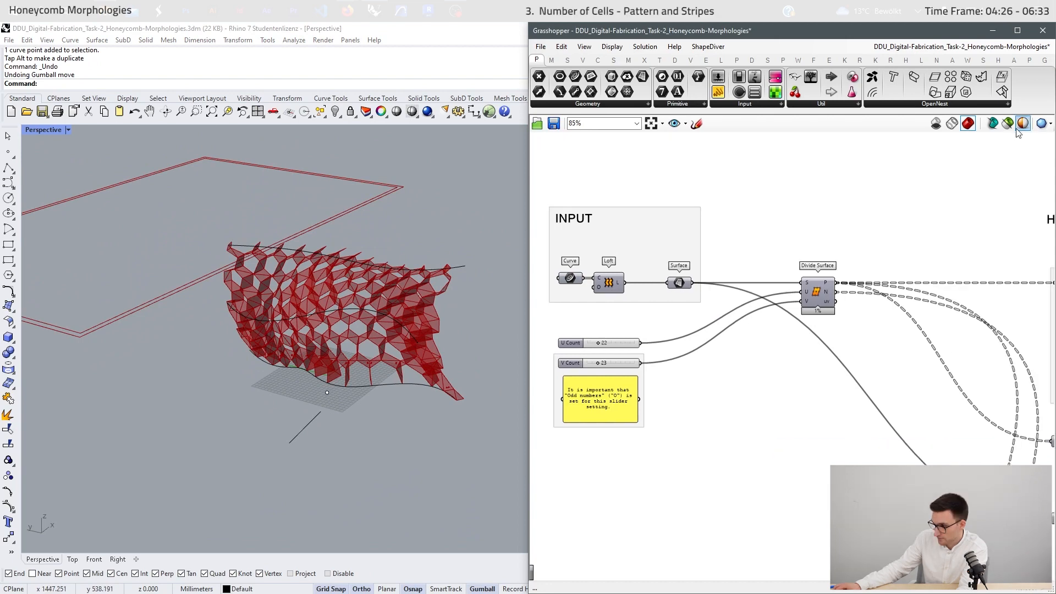
pyautogui.click(1008, 123)
pyautogui.click(824, 297)
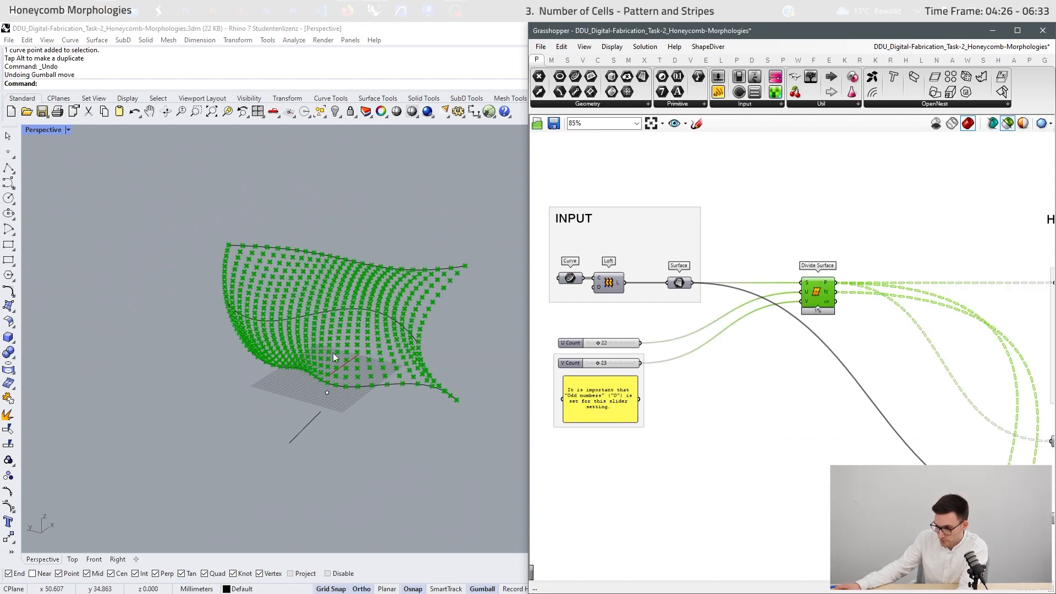
pyautogui.moveTo(333, 352); pyautogui.dragTo(366, 286, button='right')
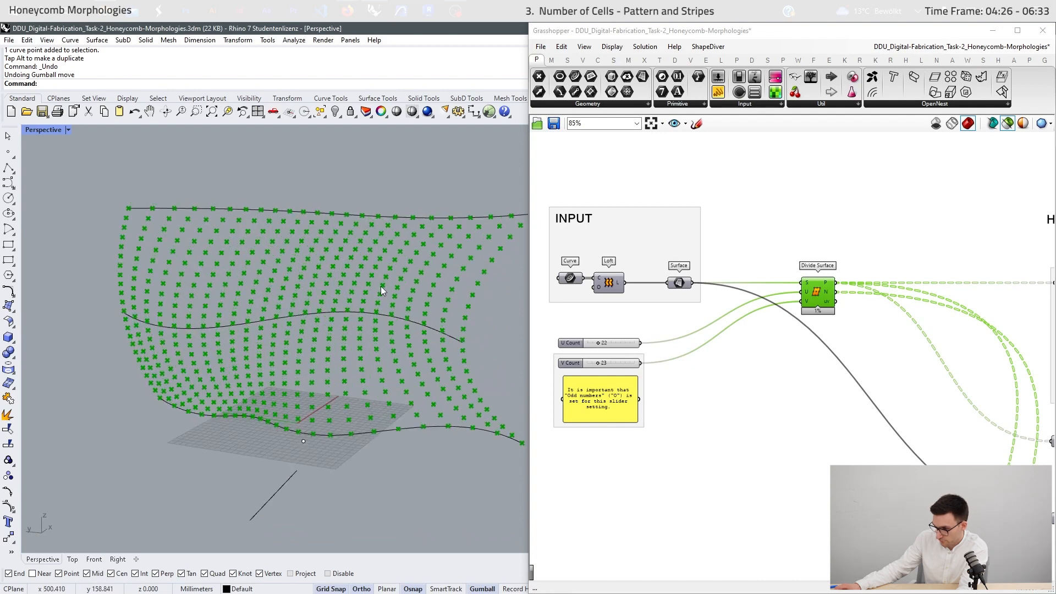
pyautogui.scroll(3, 554, 373)
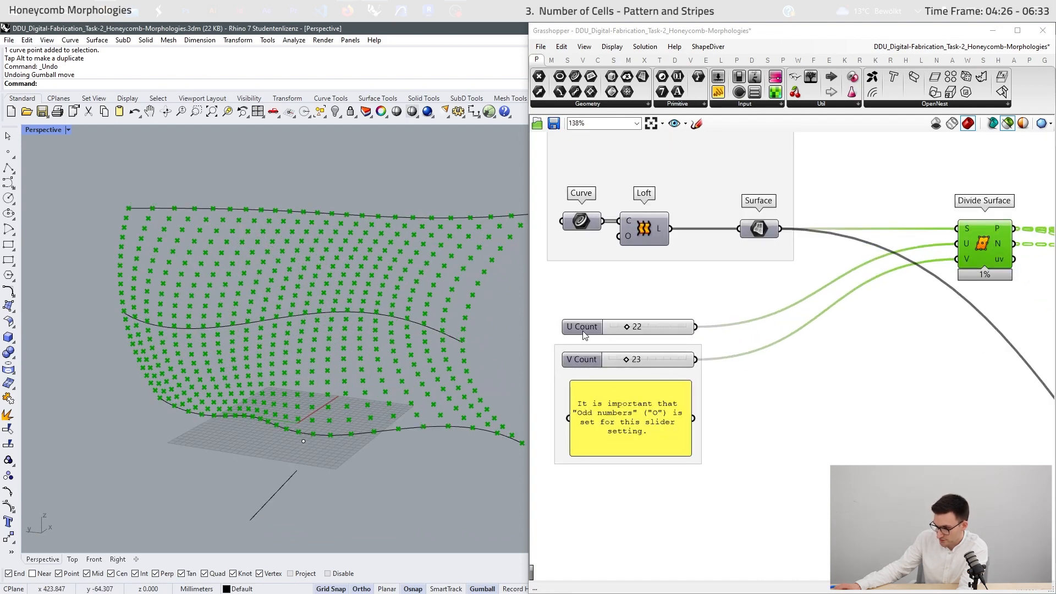
pyautogui.scroll(-2, 611, 325)
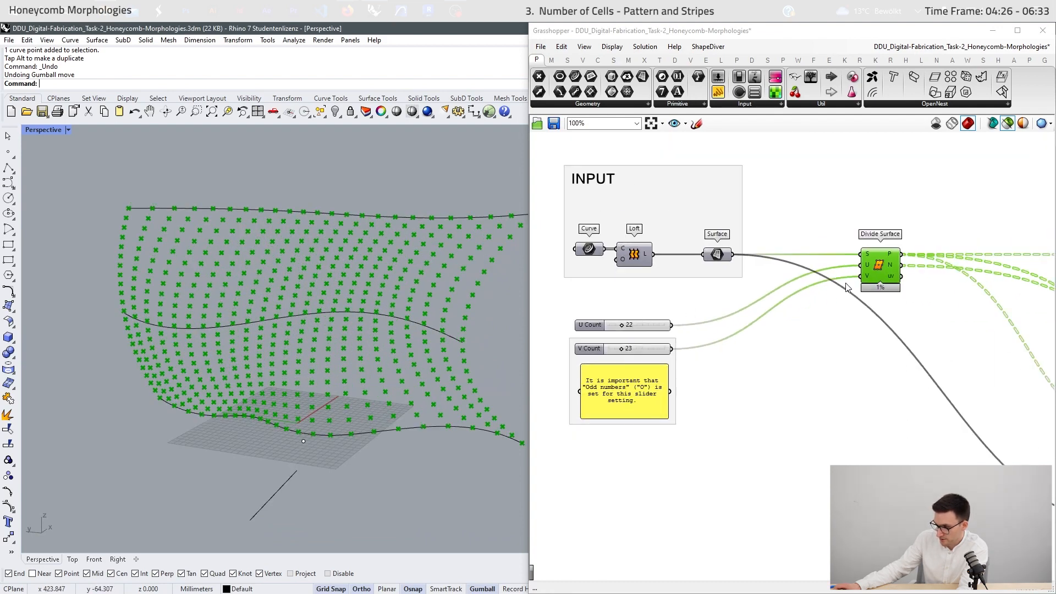
pyautogui.click(1007, 126)
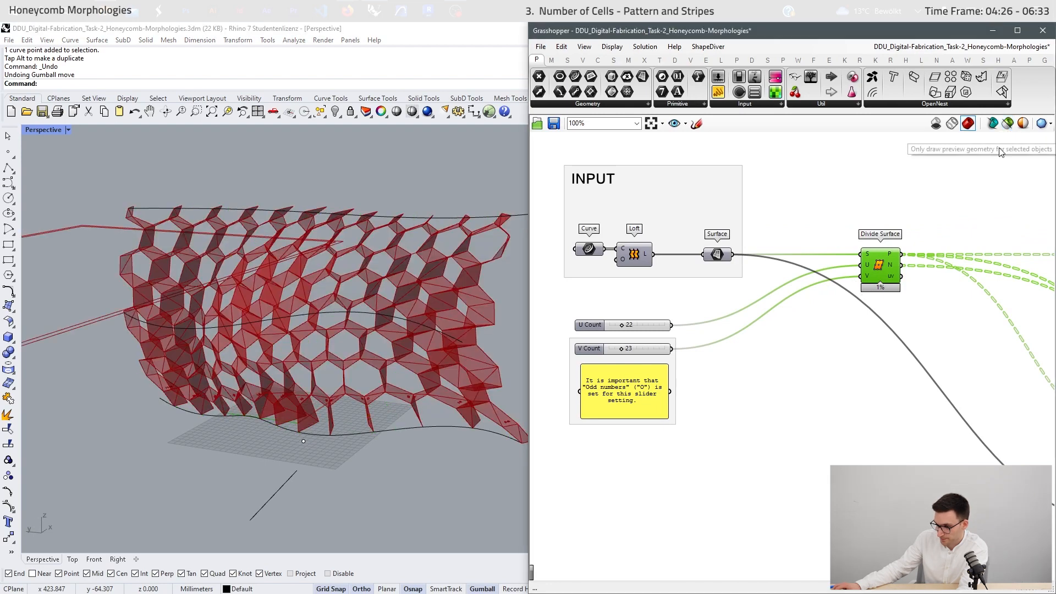
pyautogui.click(846, 333)
# Set the U Count slider to 10 and the V Count slider to 11
pyautogui.moveTo(617, 343); pyautogui.dragTo(656, 344, button='right')
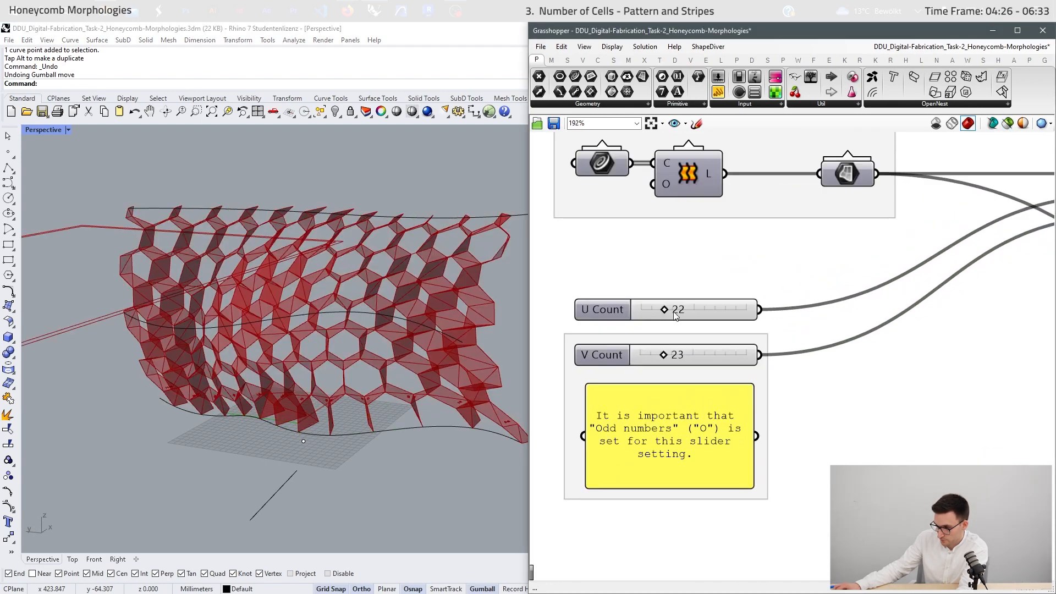
pyautogui.doubleClick(669, 349)
pyautogui.write('11')
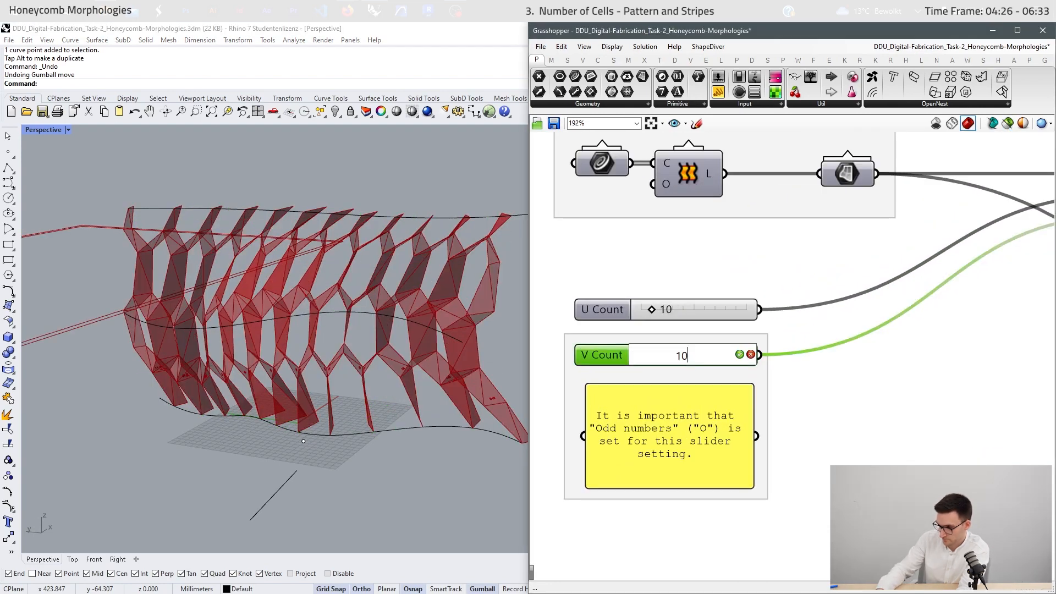
pyautogui.press('Return')
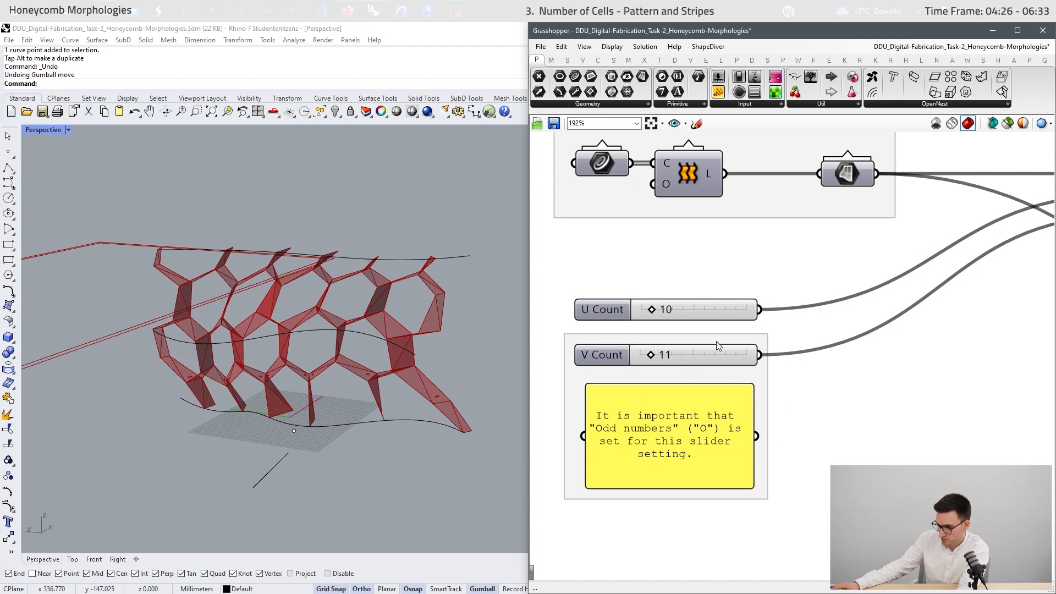
# Undo the U Count and V Count slider changes
pyautogui.hotkey('ctrl', 'z')
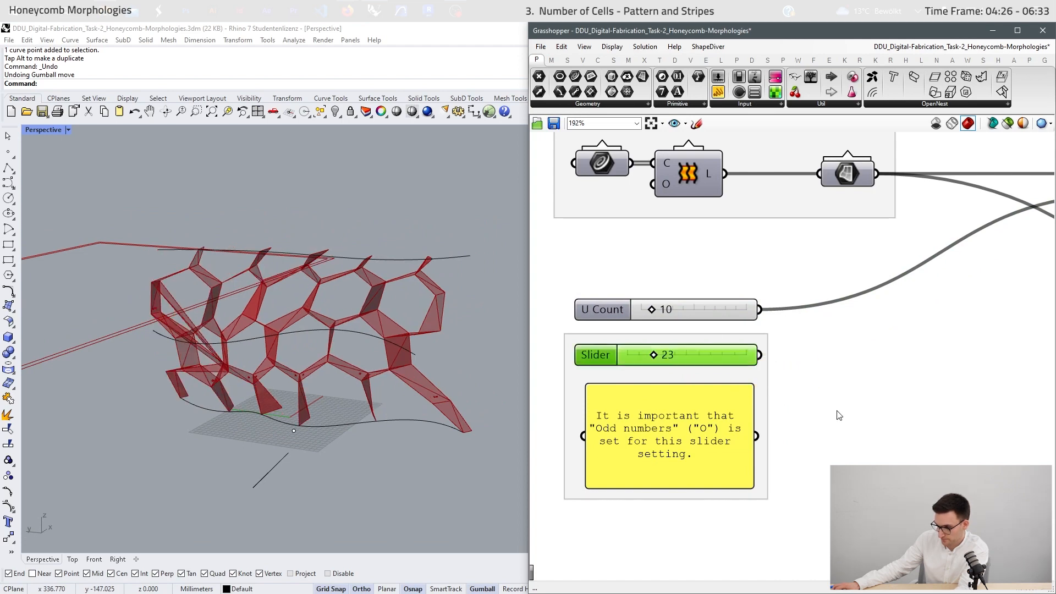
pyautogui.hotkey('ctrl', 'z')
pyautogui.click(840, 417)
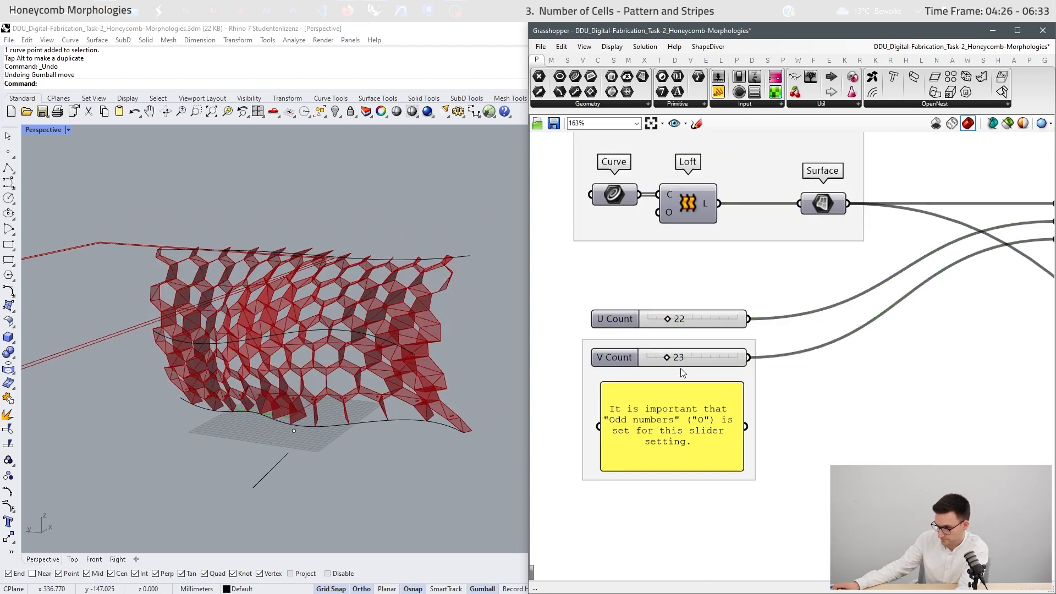
# Limit the preview to the selected Divide Surface component and check its Normals (N) output
pyautogui.scroll(-3, 840, 417)
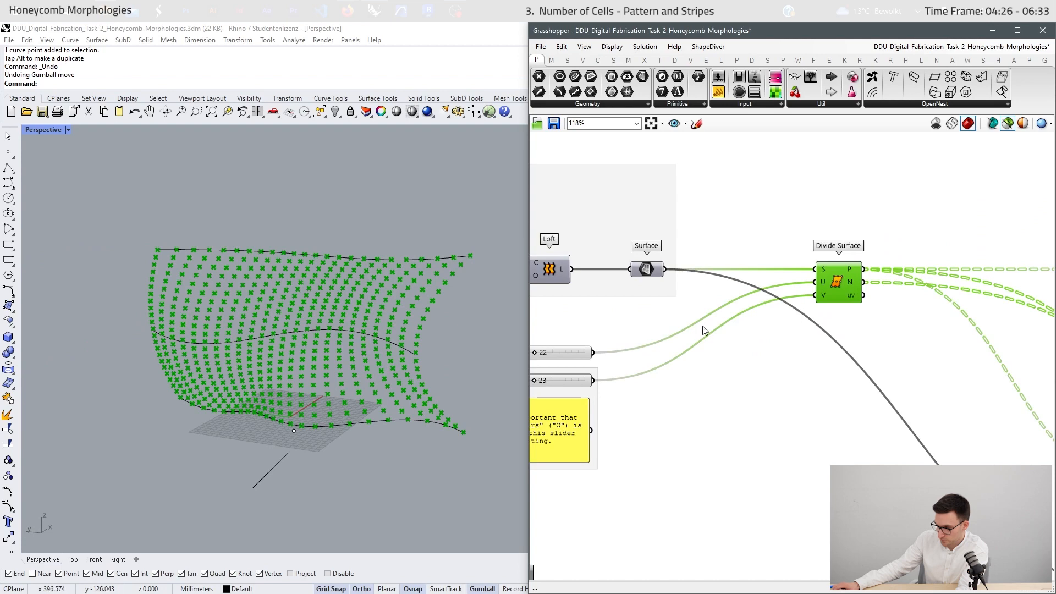
pyautogui.scroll(-2, 856, 280)
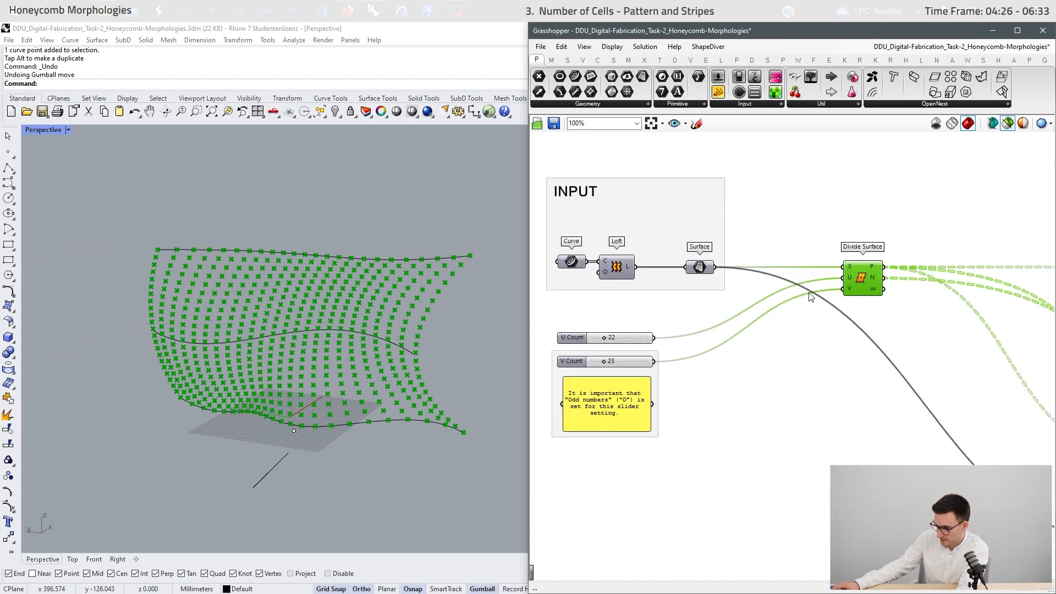
pyautogui.moveTo(874, 271)
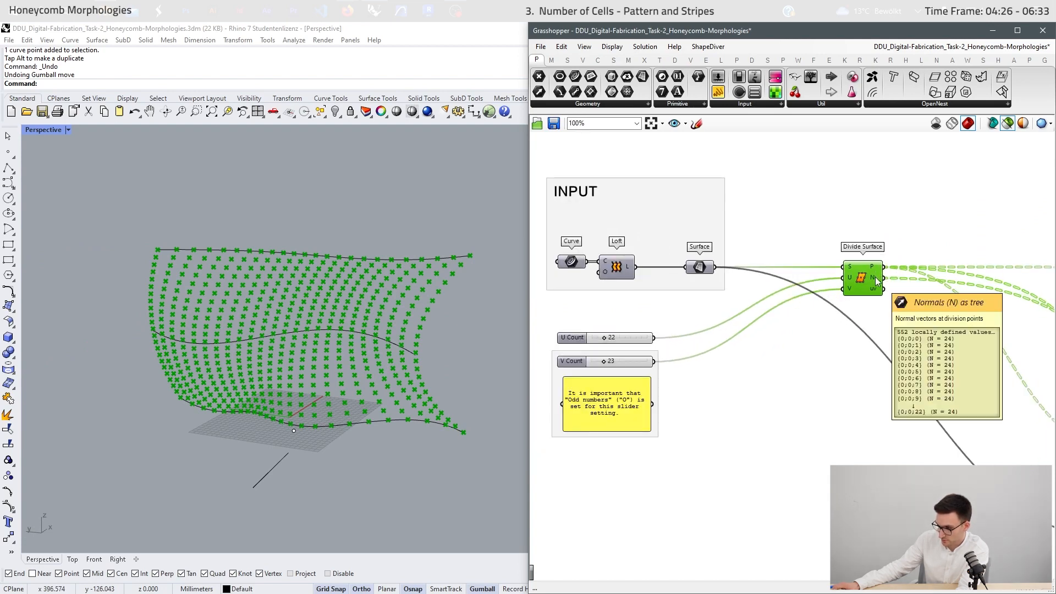
# Add a Vector Display Ex component and feed its P and V inputs with the points and normals from Divide Surface
pyautogui.moveTo(886, 337); pyautogui.dragTo(713, 365, button='right')
pyautogui.click(797, 214)
pyautogui.click(675, 60)
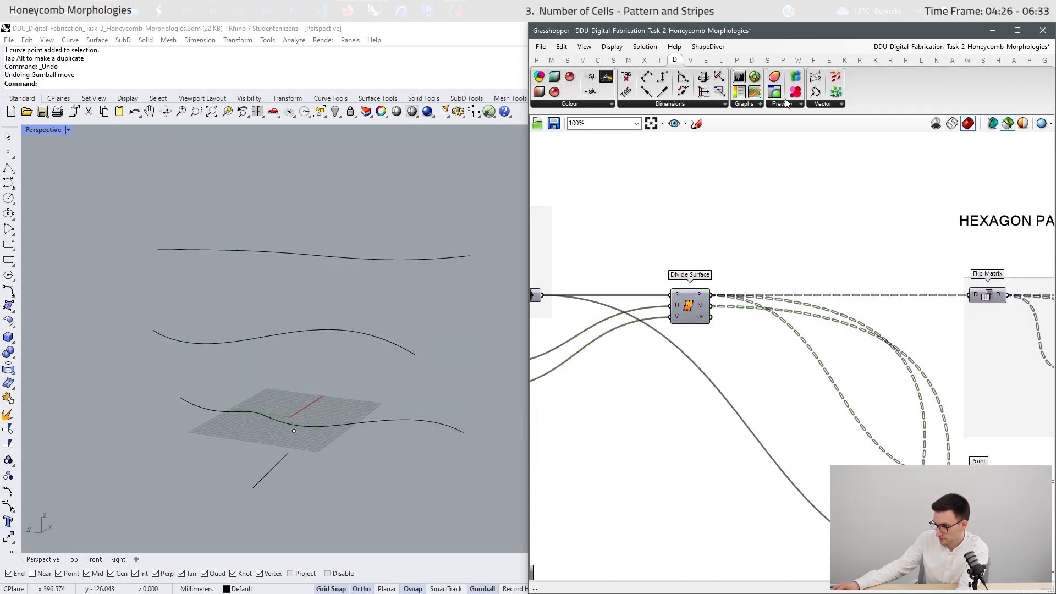
pyautogui.click(822, 104)
pyautogui.click(845, 172)
pyautogui.click(834, 143)
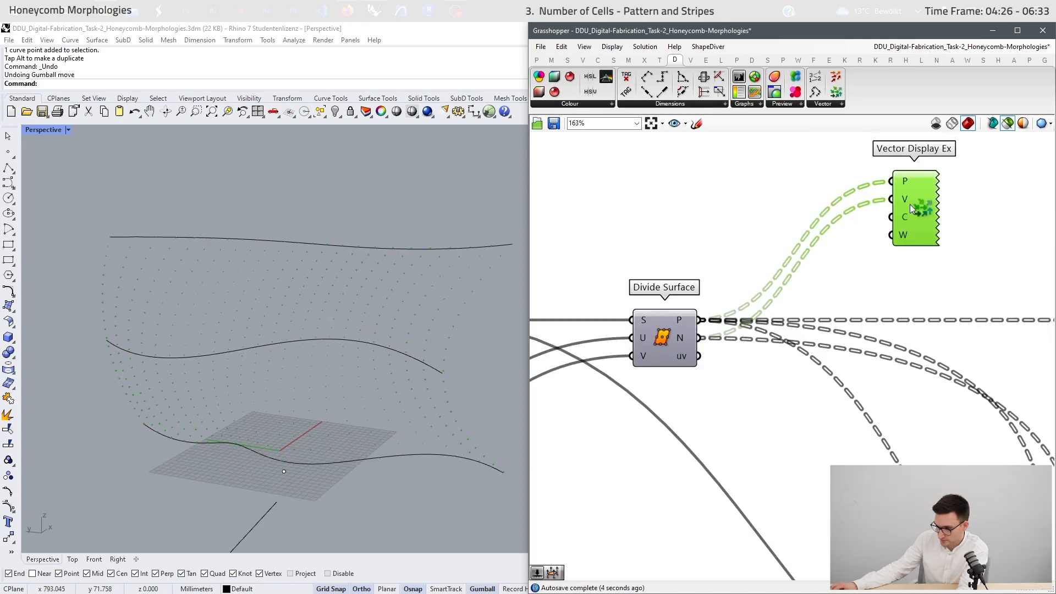
# Insert an Amplitude component between the Divide Surface normals and the Vector Display Ex V input, with its amplitude slider at 8.26
pyautogui.scroll(2, 271, 370)
pyautogui.moveTo(271, 370); pyautogui.dragTo(347, 314, button='right')
pyautogui.click(765, 213)
pyautogui.doubleClick(767, 218)
pyautogui.write('ampli')
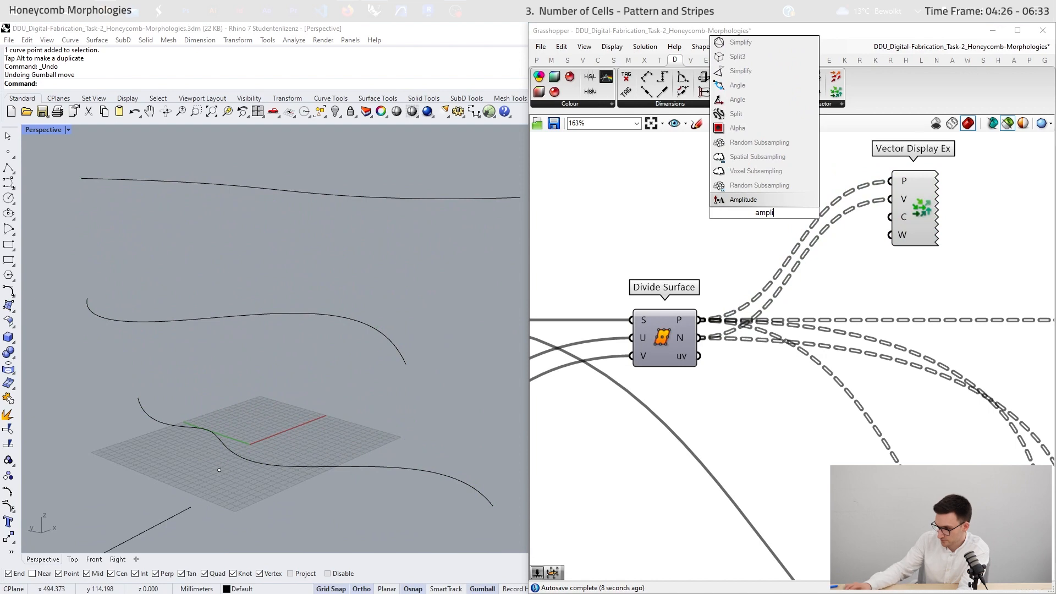
pyautogui.press('Return')
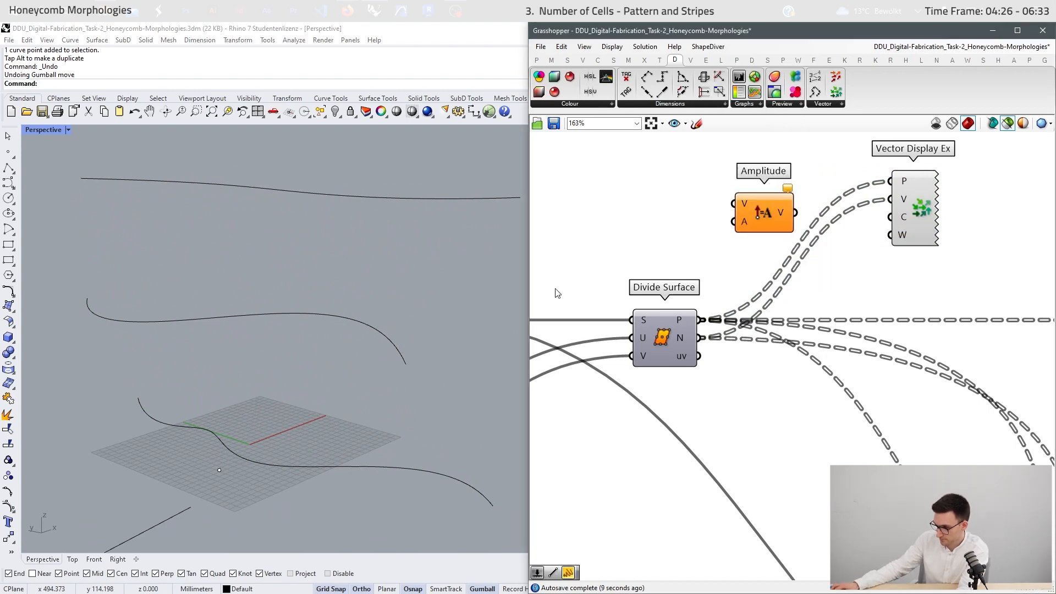
pyautogui.moveTo(699, 338); pyautogui.dragTo(734, 203)
pyautogui.moveTo(795, 212); pyautogui.dragTo(880, 202)
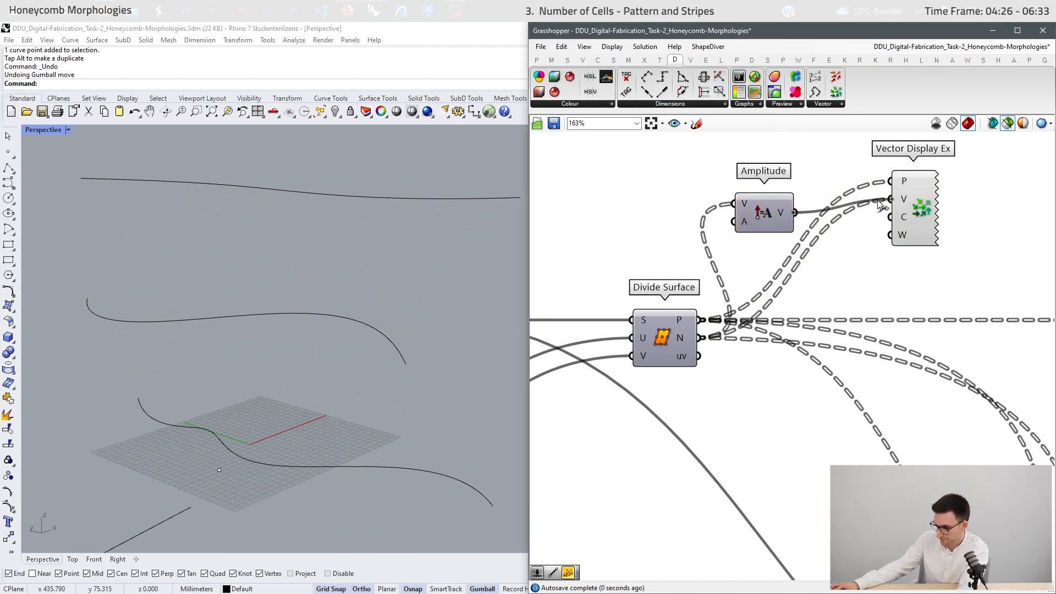
pyautogui.moveTo(880, 203); pyautogui.dragTo(891, 199)
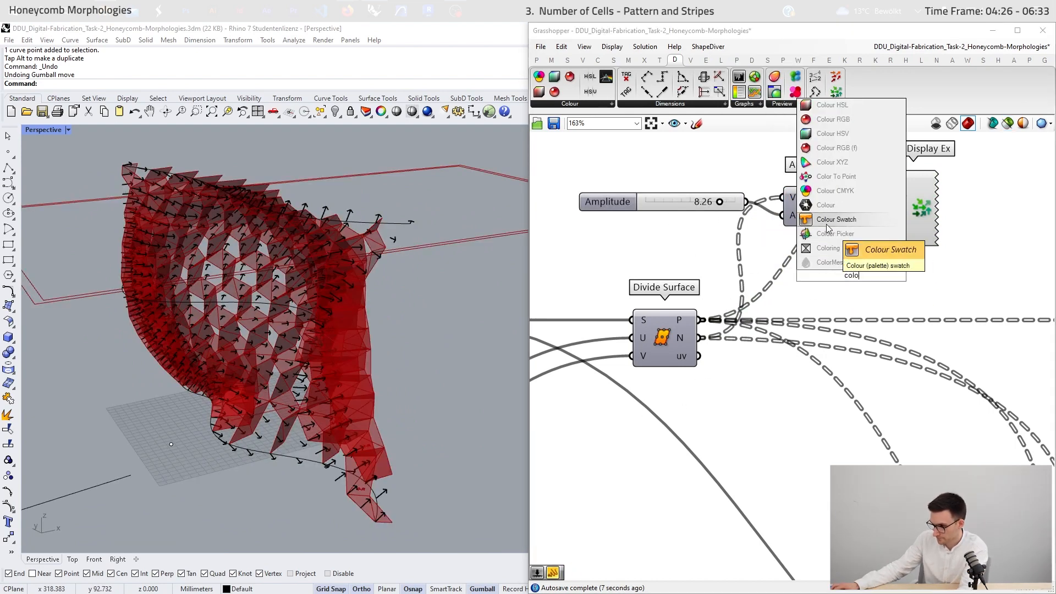
# Add a Colour Swatch and feed it into the C input of Vector Display Ex to show the vectors in white
pyautogui.click(828, 220)
pyautogui.moveTo(893, 275); pyautogui.dragTo(904, 228)
pyautogui.moveTo(484, 308); pyautogui.dragTo(345, 257, button='right')
pyautogui.scroll(2, 255, 263)
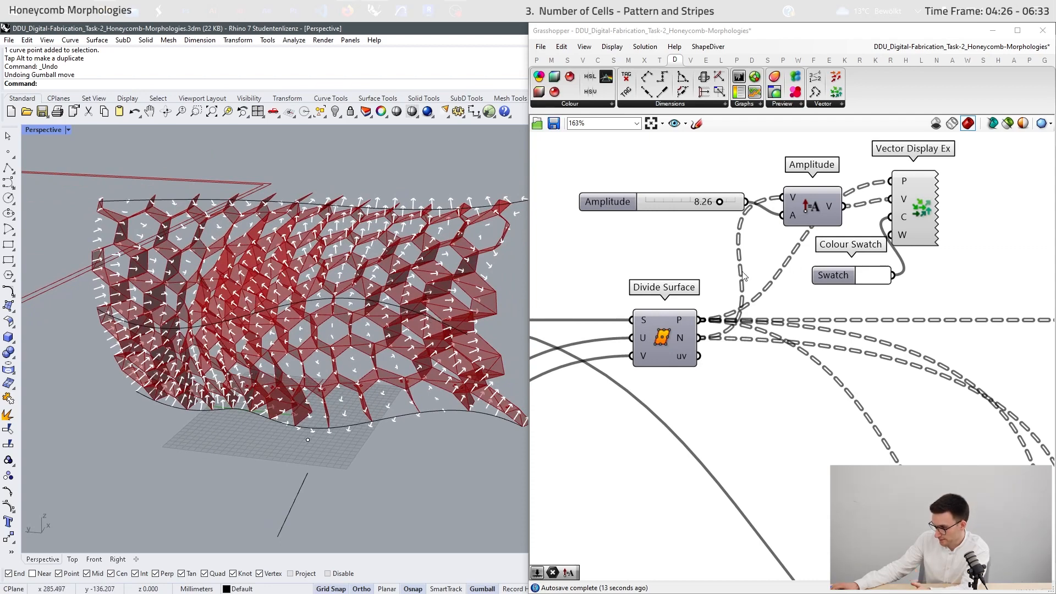
# Delete the Vector Display Ex component together with its amplitude slider, Amplitude component and colour swatch
pyautogui.moveTo(979, 157); pyautogui.dragTo(685, 275)
pyautogui.press('Delete')
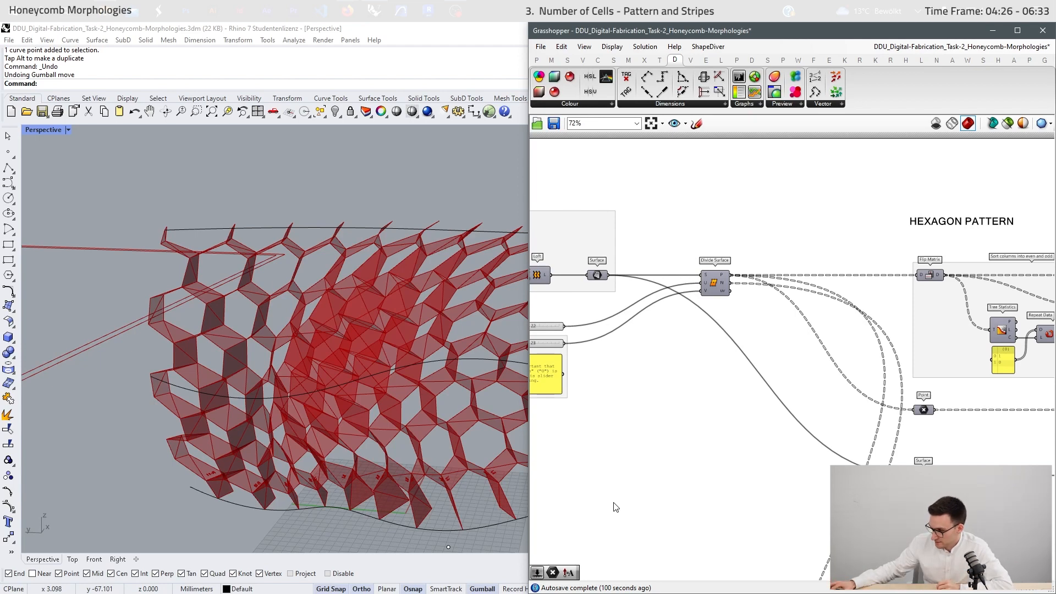
# Examine the Hexagonal Stipes cluster, its inputs and outputs, and the hexagon pattern groups that feed it
pyautogui.scroll(-4, 616, 495)
pyautogui.moveTo(806, 456); pyautogui.dragTo(669, 380, button='right')
pyautogui.moveTo(975, 252); pyautogui.dragTo(588, 429)
pyautogui.scroll(3, 852, 427)
pyautogui.click(867, 428)
pyautogui.scroll(-2, 777, 376)
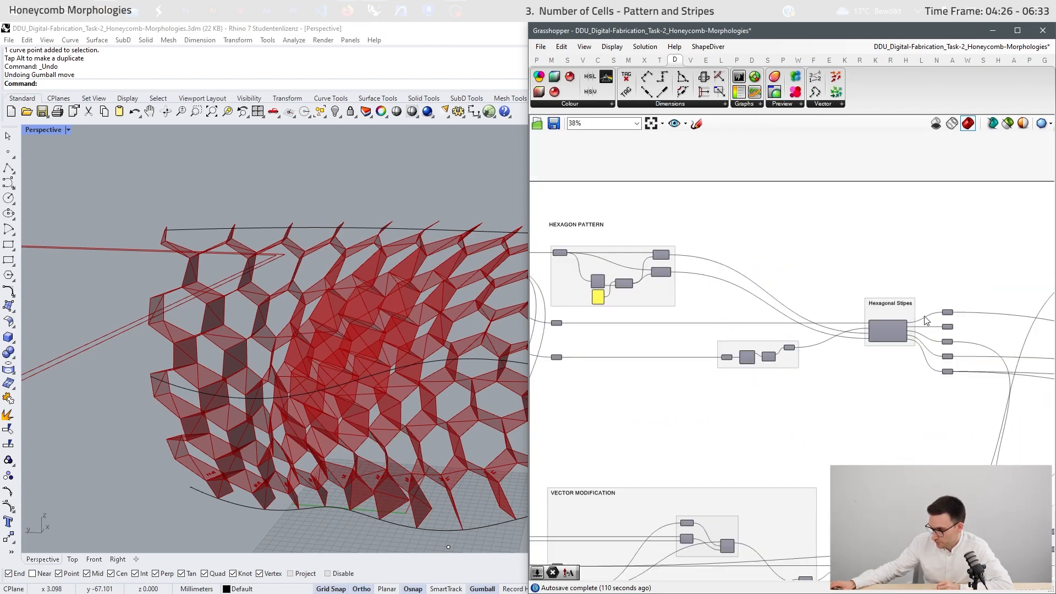
pyautogui.scroll(5, 925, 316)
pyautogui.moveTo(893, 245); pyautogui.dragTo(693, 435)
pyautogui.click(793, 445)
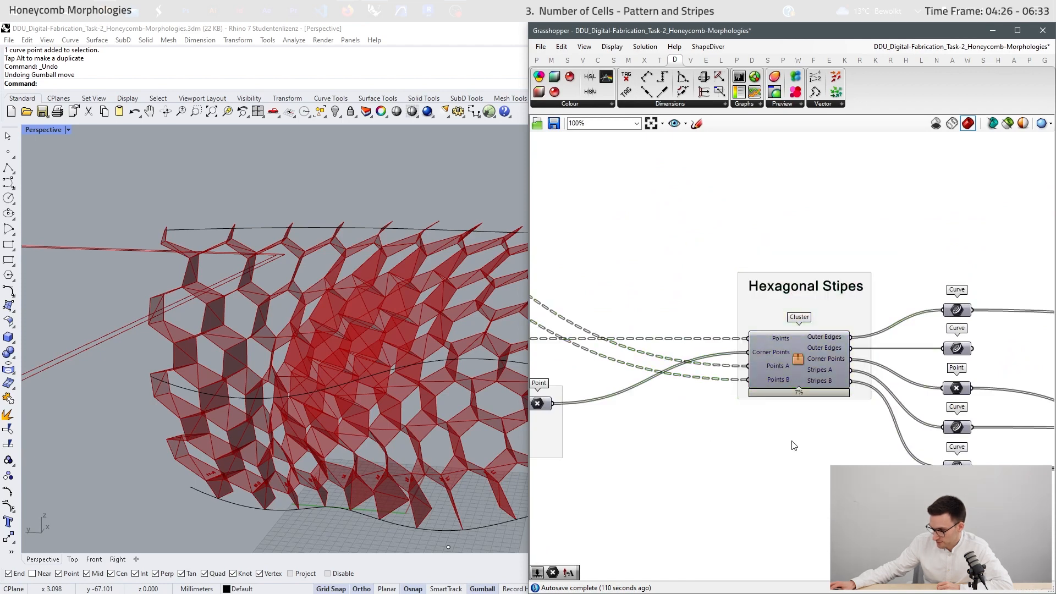
pyautogui.moveTo(802, 358)
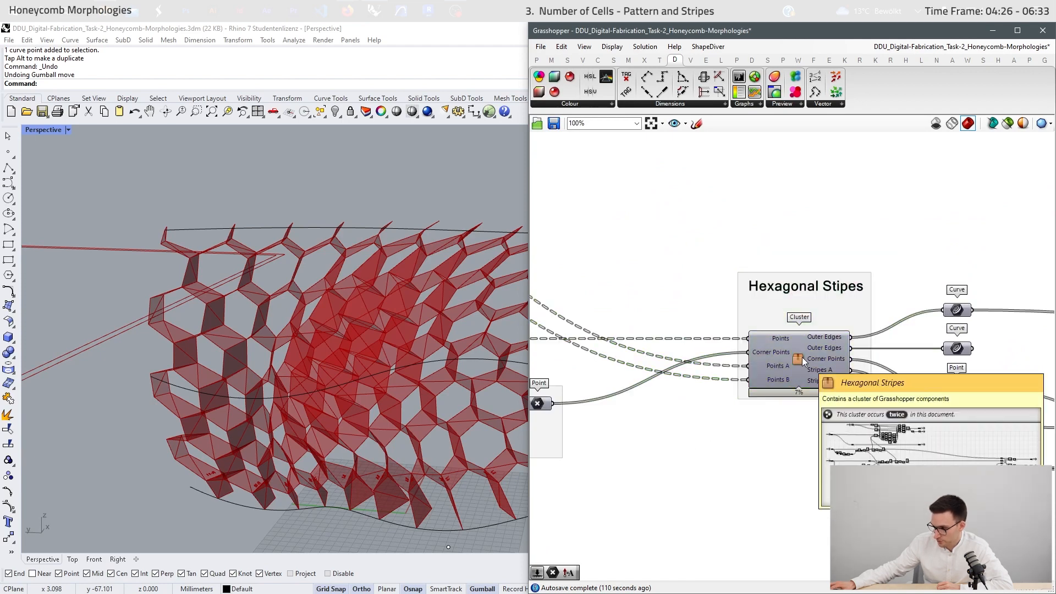
pyautogui.scroll(-5, 803, 358)
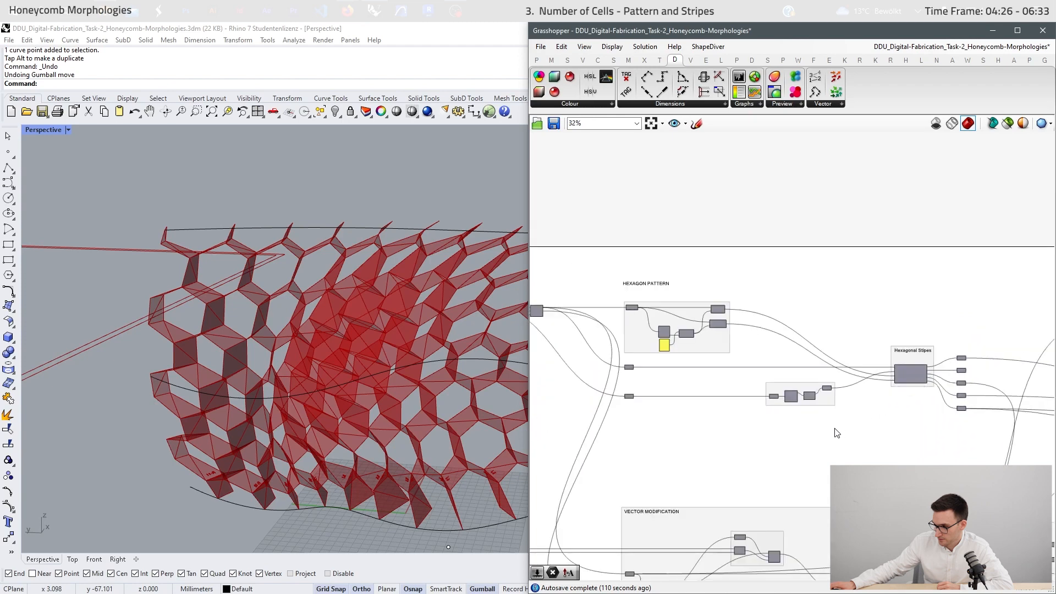
# Turn on the preview of the two Curve parameters fed by the cluster's Stripes A and Stripes B outputs
pyautogui.scroll(5, 842, 406)
pyautogui.click(872, 391)
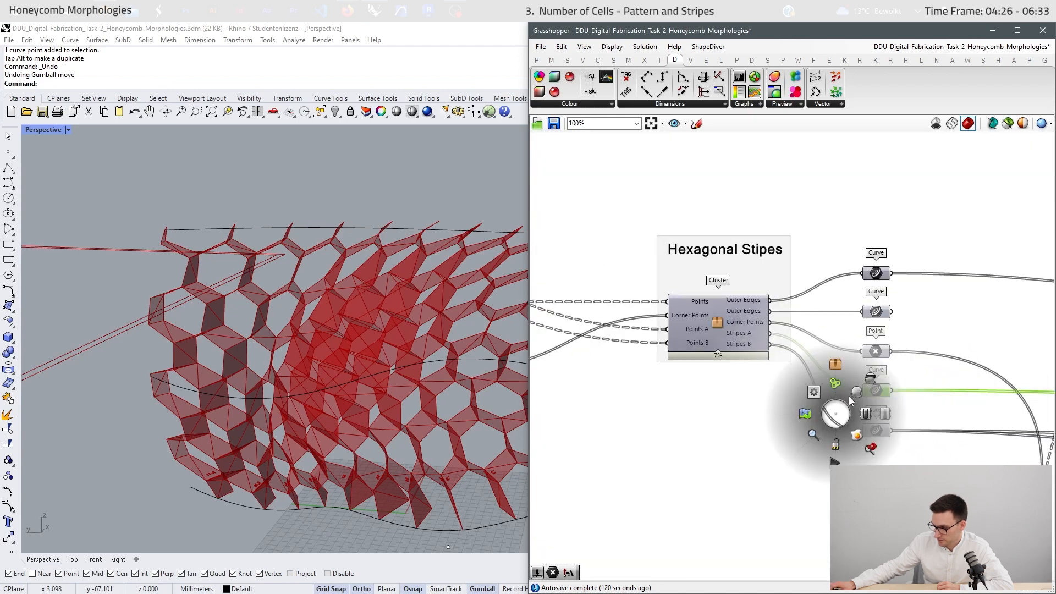
pyautogui.click(876, 430)
pyautogui.middleClick(821, 463)
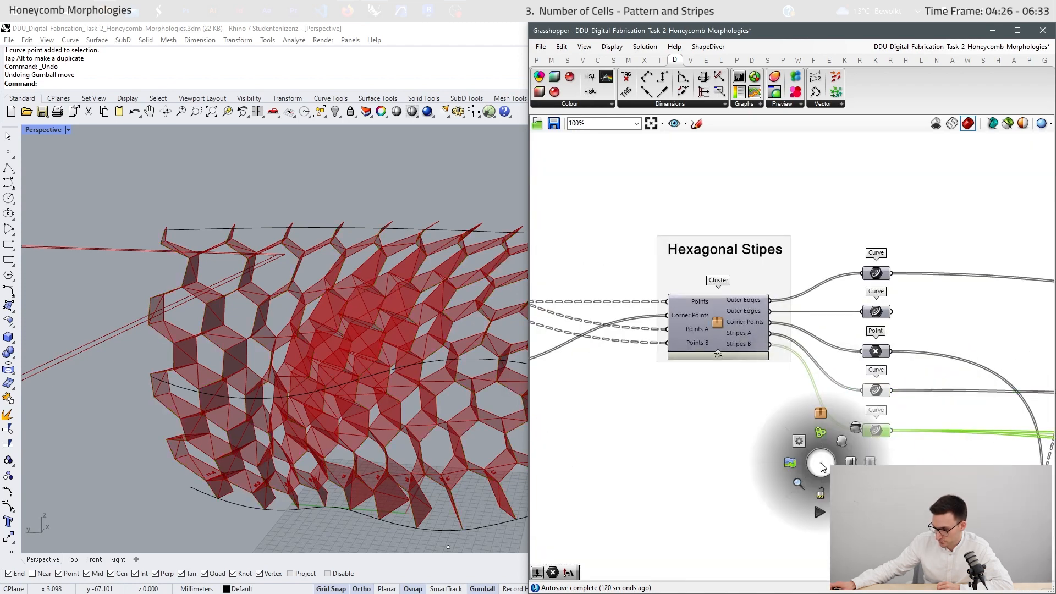
pyautogui.click(841, 442)
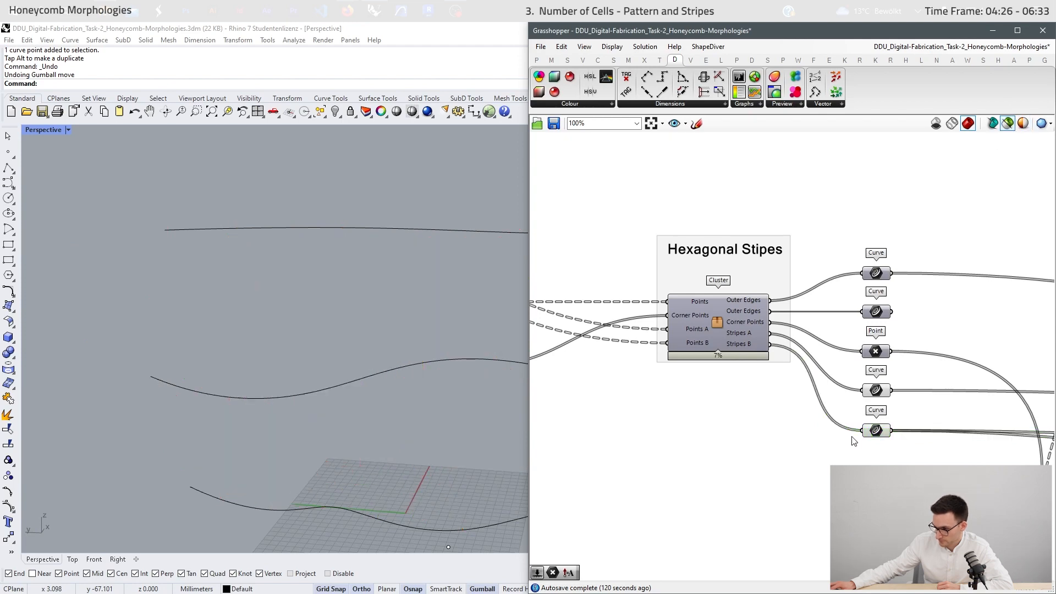
# Compare the Stripes A and Stripes B curves in the viewport, both together and one at a time
pyautogui.click(878, 393)
pyautogui.scroll(-6, 237, 423)
pyautogui.scroll(4, 308, 421)
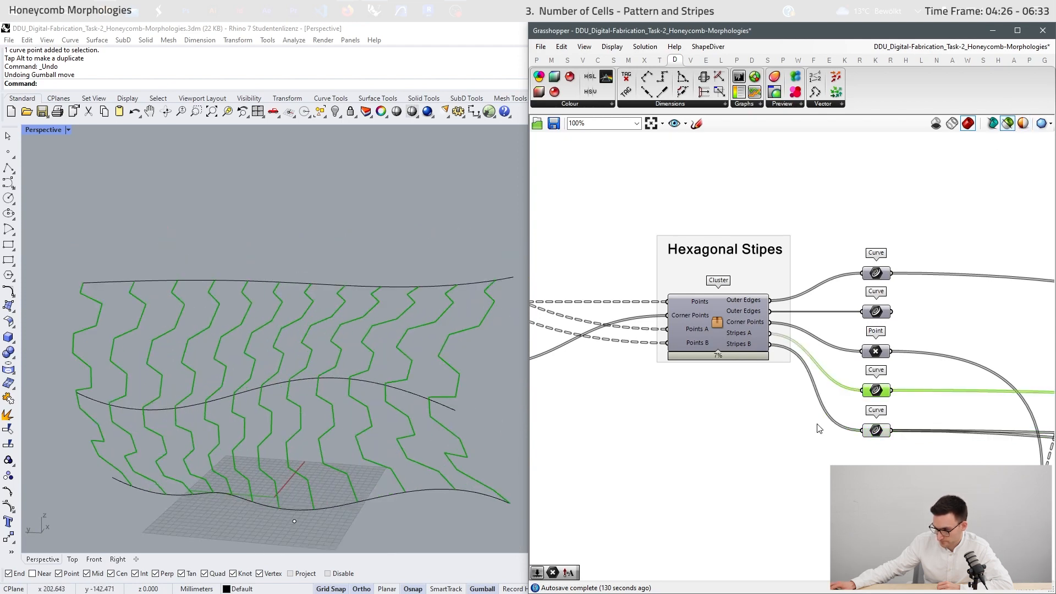
pyautogui.click(876, 431)
pyautogui.keyDown('shift'); pyautogui.click(876, 390); pyautogui.keyUp('shift')
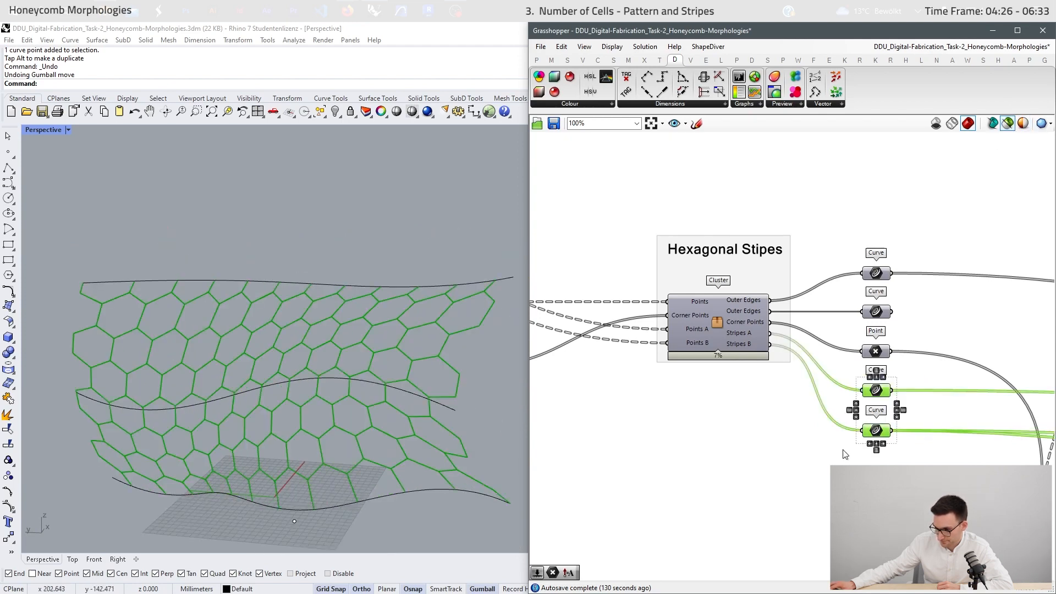
pyautogui.click(918, 385)
pyautogui.click(876, 392)
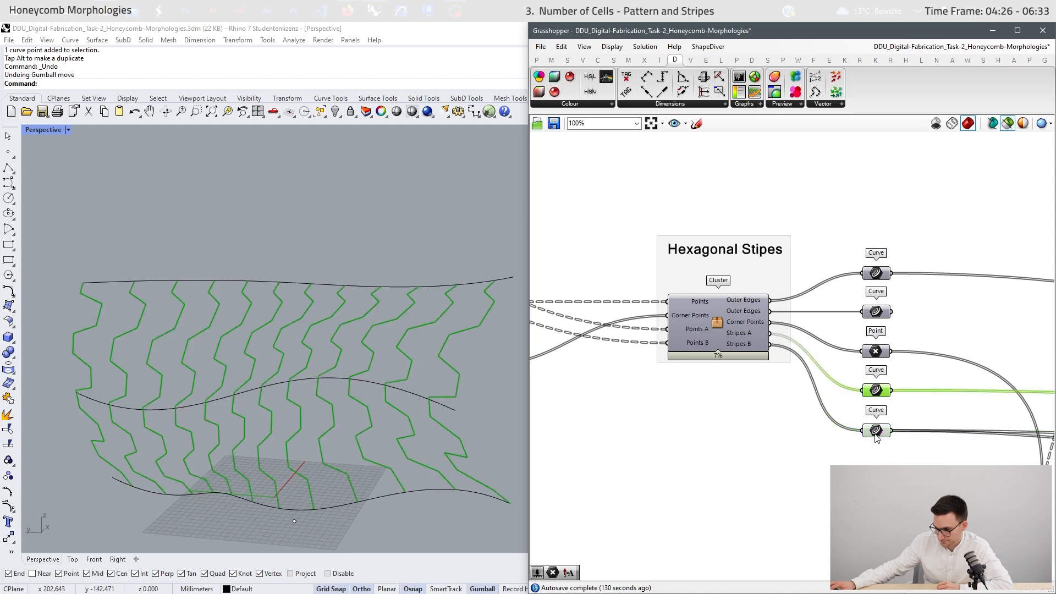
pyautogui.click(876, 431)
pyautogui.click(878, 393)
pyautogui.click(878, 436)
pyautogui.click(837, 459)
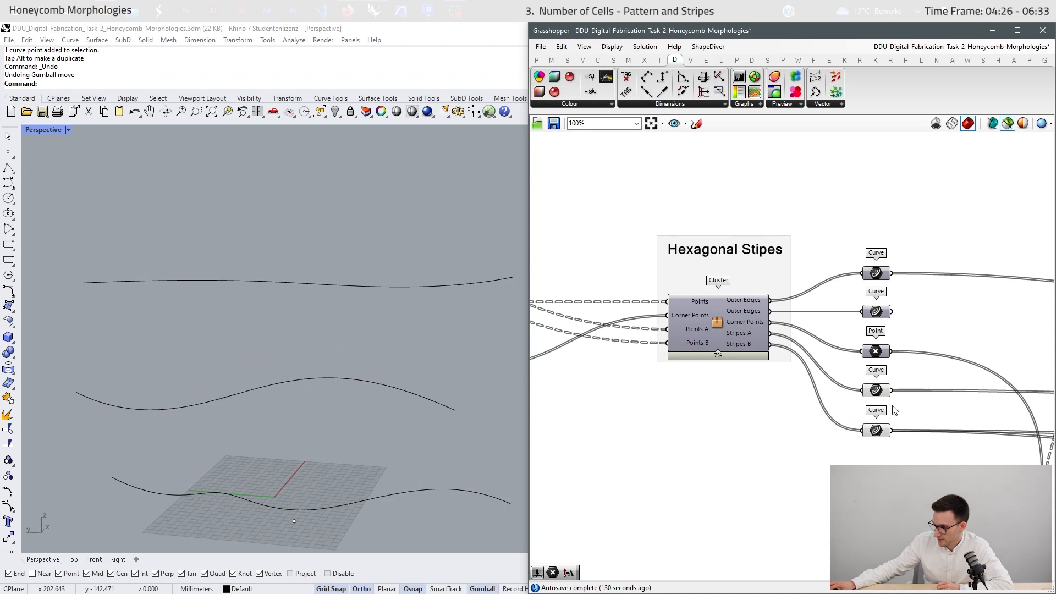
pyautogui.click(876, 392)
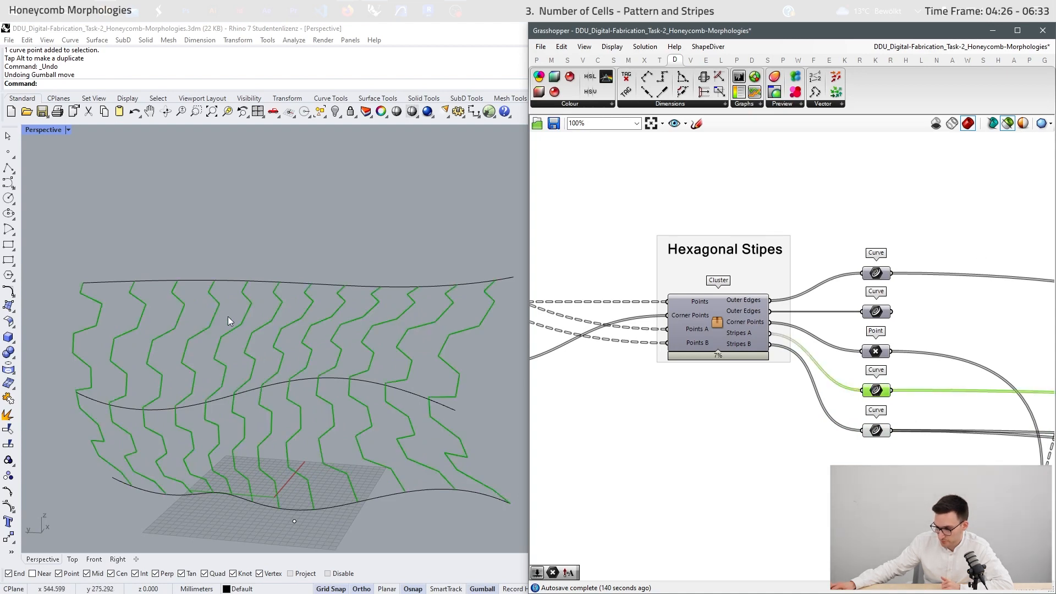
# Turn on the preview of the Divide Surface component to show its points in the viewport
pyautogui.rightClick(677, 360)
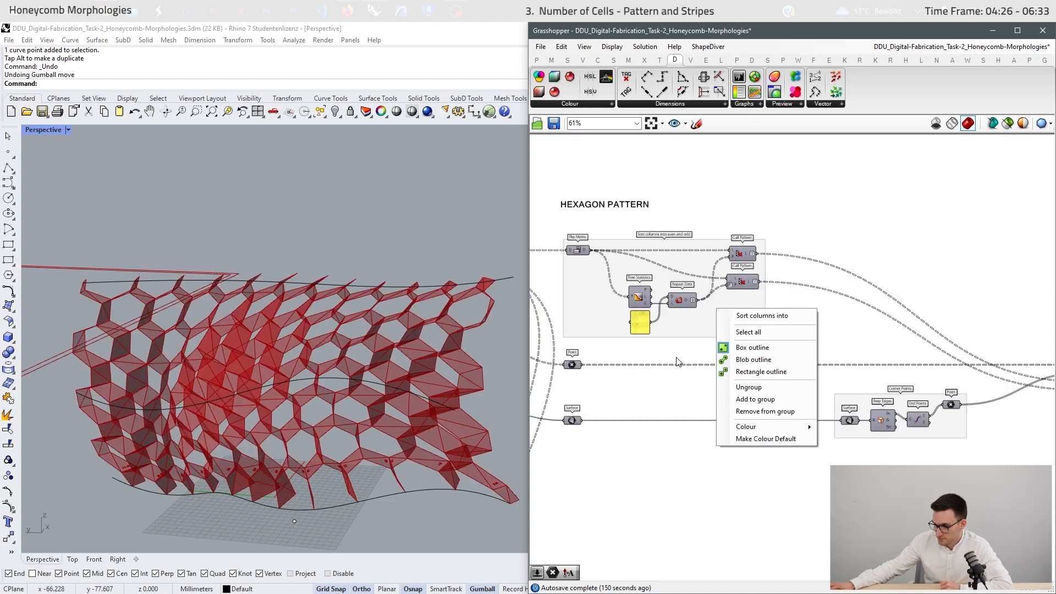
pyautogui.click(676, 357)
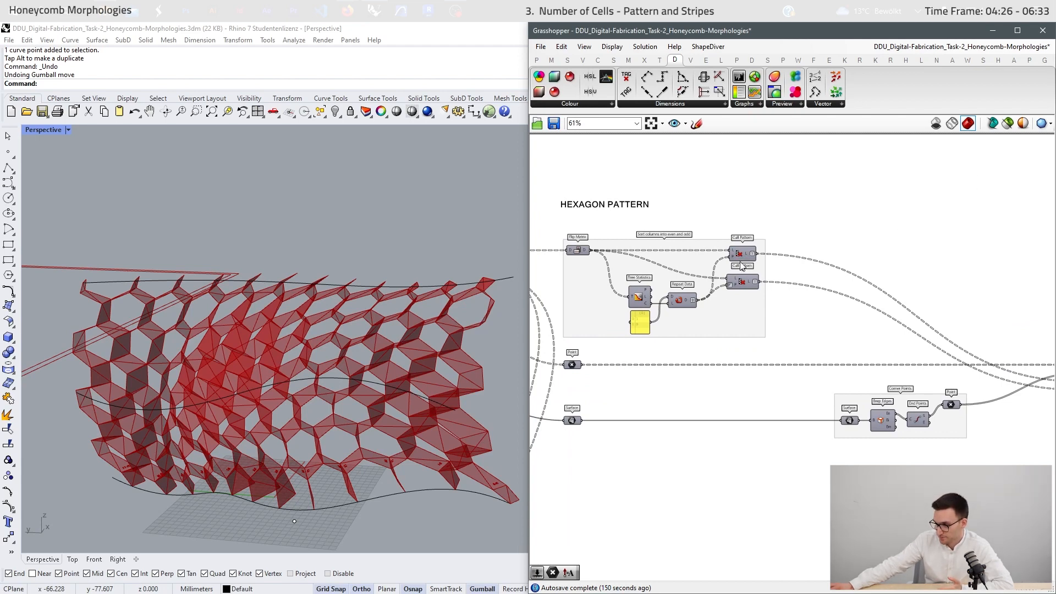
pyautogui.scroll(-1, 803, 245)
pyautogui.moveTo(580, 249); pyautogui.dragTo(741, 248, button='right')
pyautogui.click(632, 256)
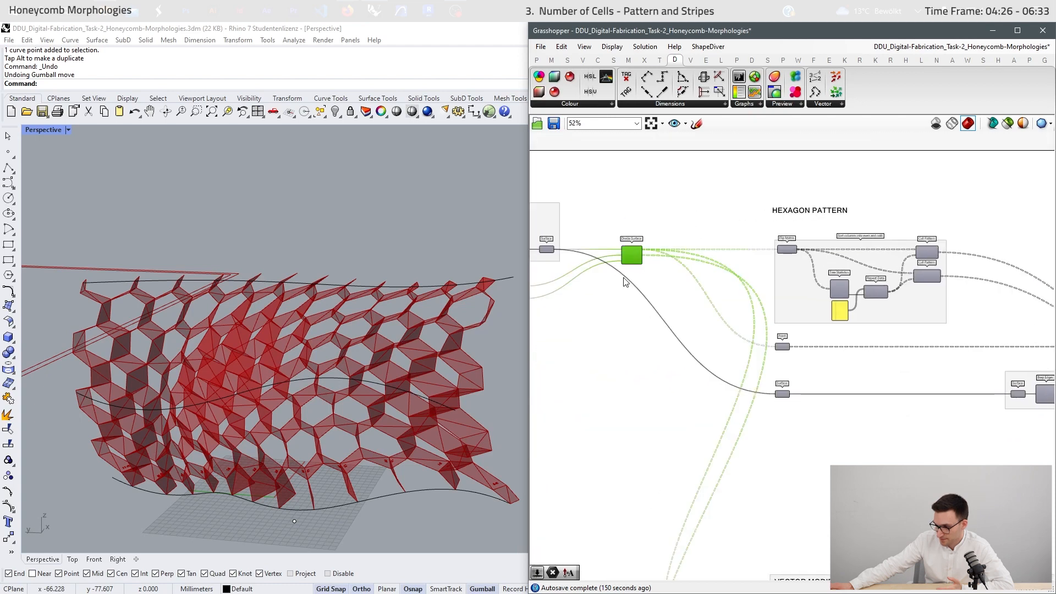
pyautogui.middleClick(636, 300)
pyautogui.click(657, 282)
# Turn on the preview of the upper Cull Pattern component in the group that sorts columns into even and odd
pyautogui.scroll(4, 935, 221)
pyautogui.click(911, 274)
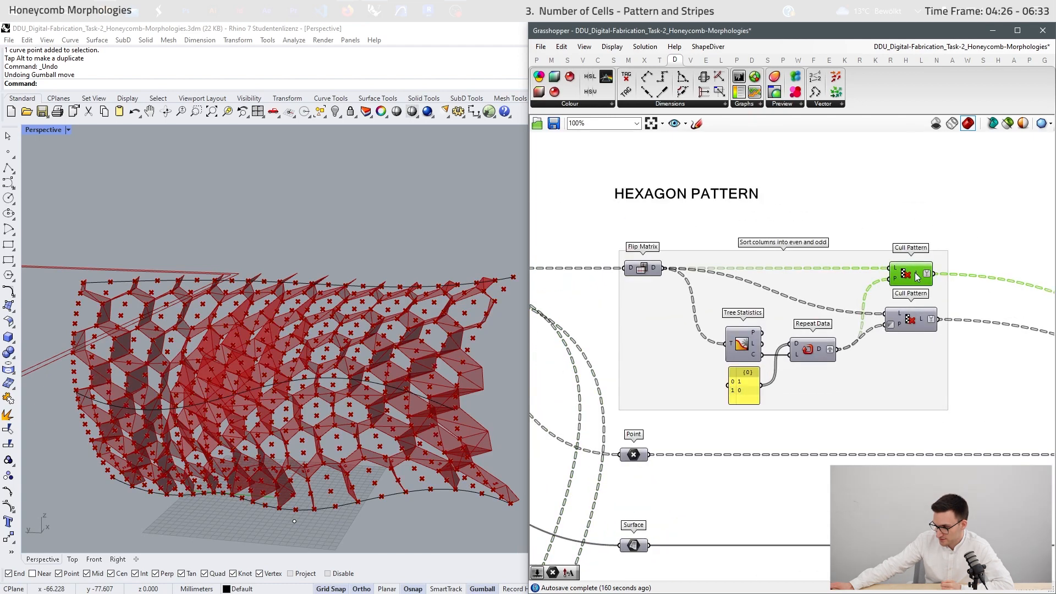
pyautogui.middleClick(904, 280)
pyautogui.click(932, 260)
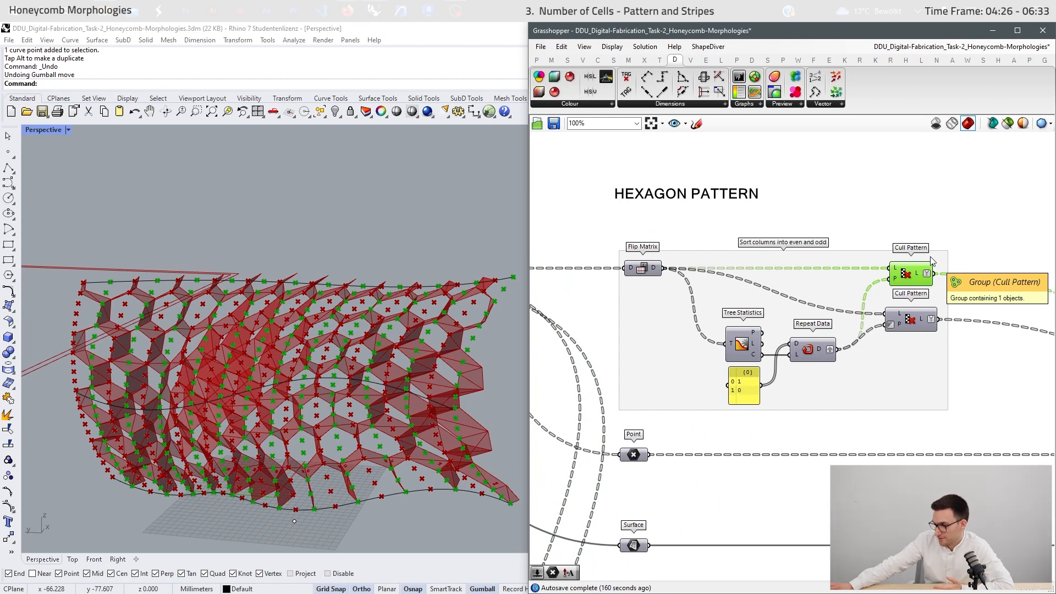
# Trace the culled points to the Hexagonal Stipes cluster and read the note on the V Count slider setting
pyautogui.moveTo(960, 398); pyautogui.dragTo(586, 349, button='right')
pyautogui.moveTo(860, 458); pyautogui.dragTo(607, 389, button='right')
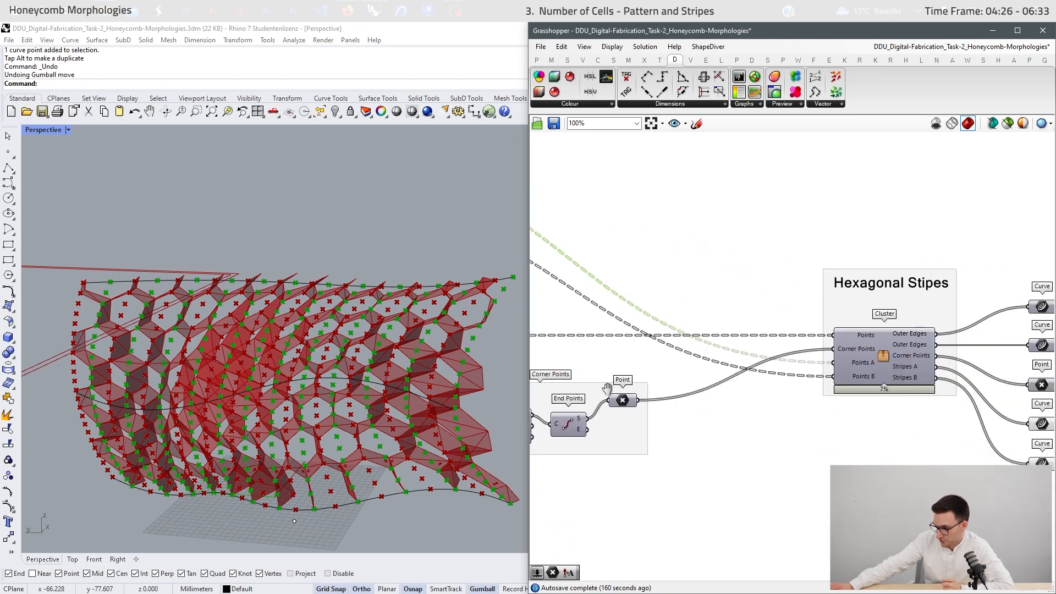
pyautogui.scroll(-5, 820, 297)
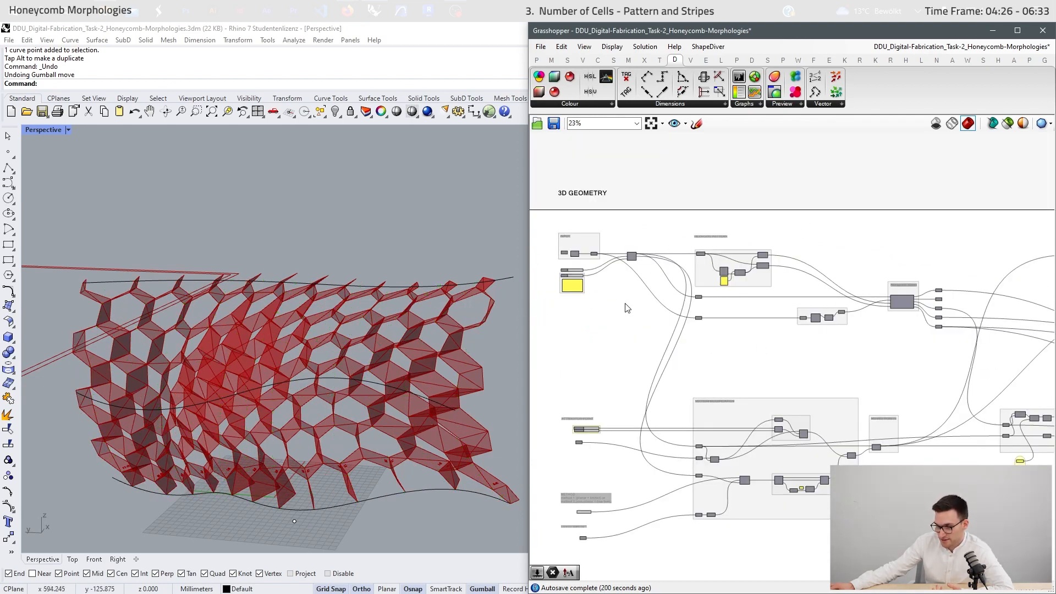
pyautogui.scroll(6, 582, 269)
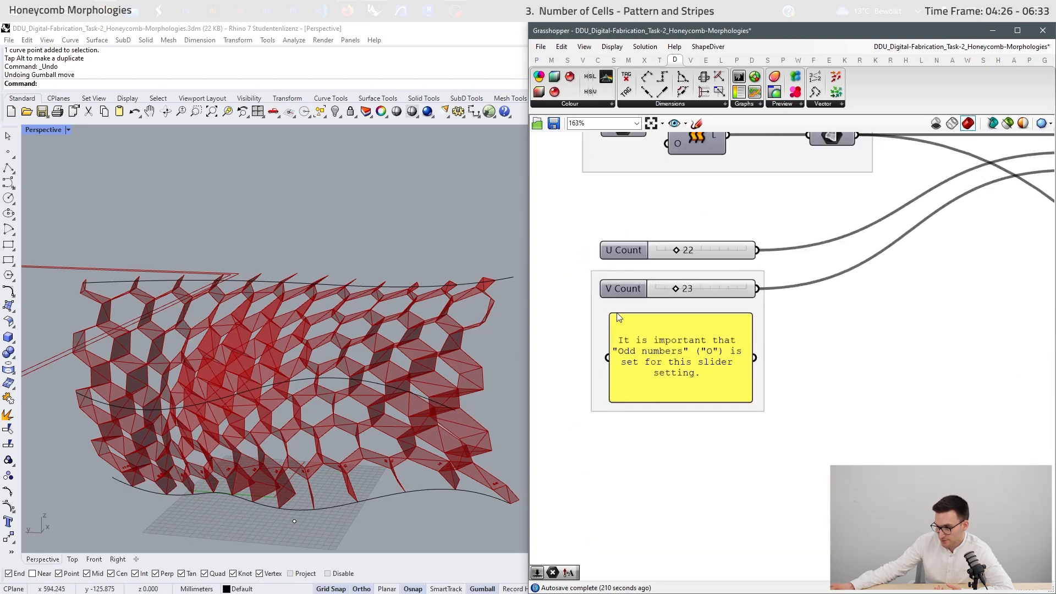
pyautogui.scroll(-7, 605, 231)
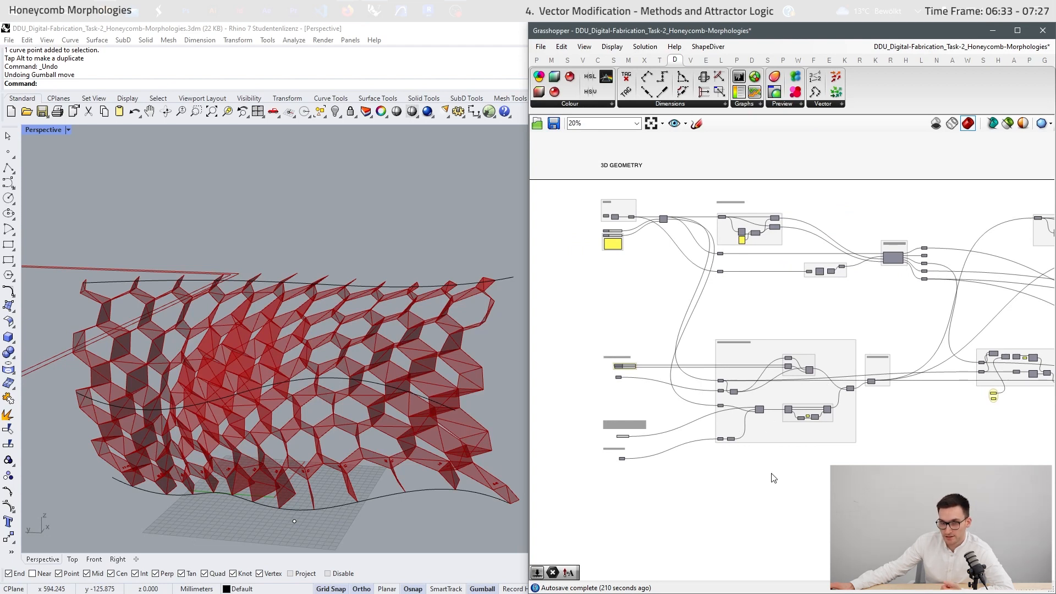
# Examine the inputs of the vector modification section: the method list, the line for method 1, and the attractor point with its domain sliders
pyautogui.scroll(7, 627, 460)
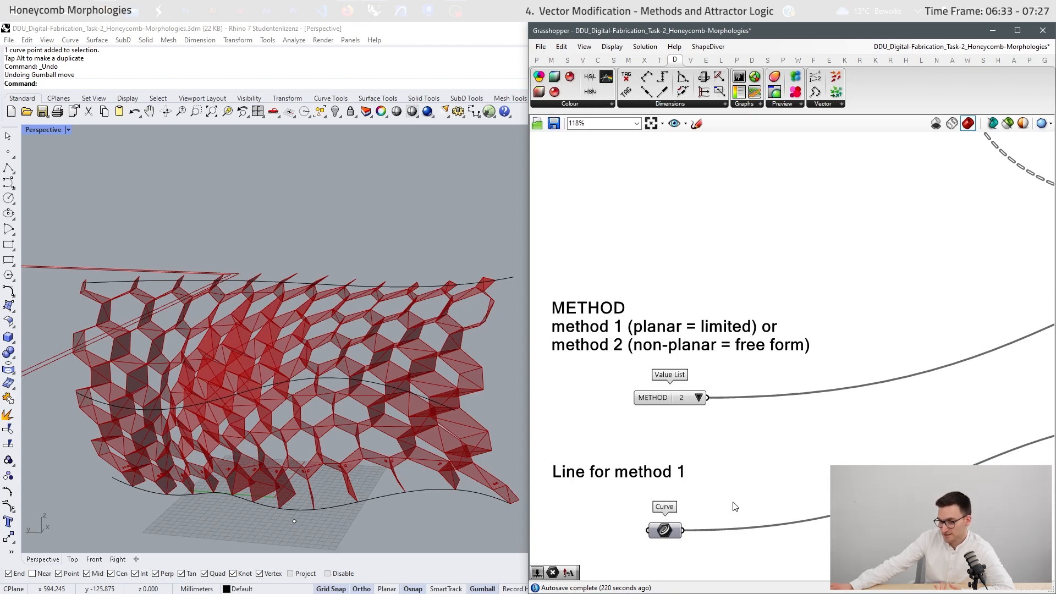
pyautogui.scroll(-2, 715, 506)
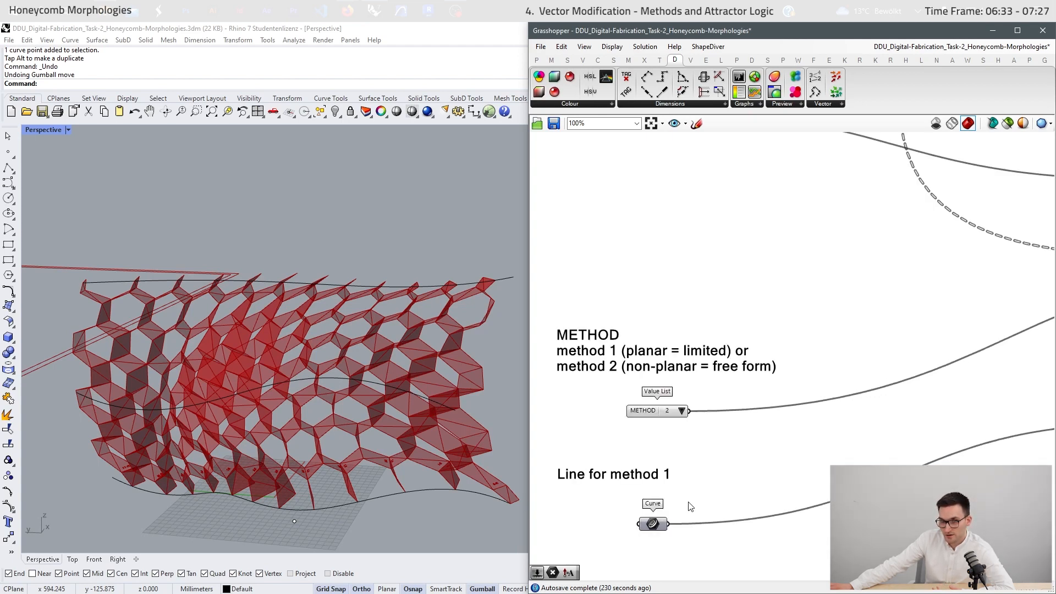
pyautogui.scroll(-9, 609, 488)
pyautogui.scroll(7, 661, 224)
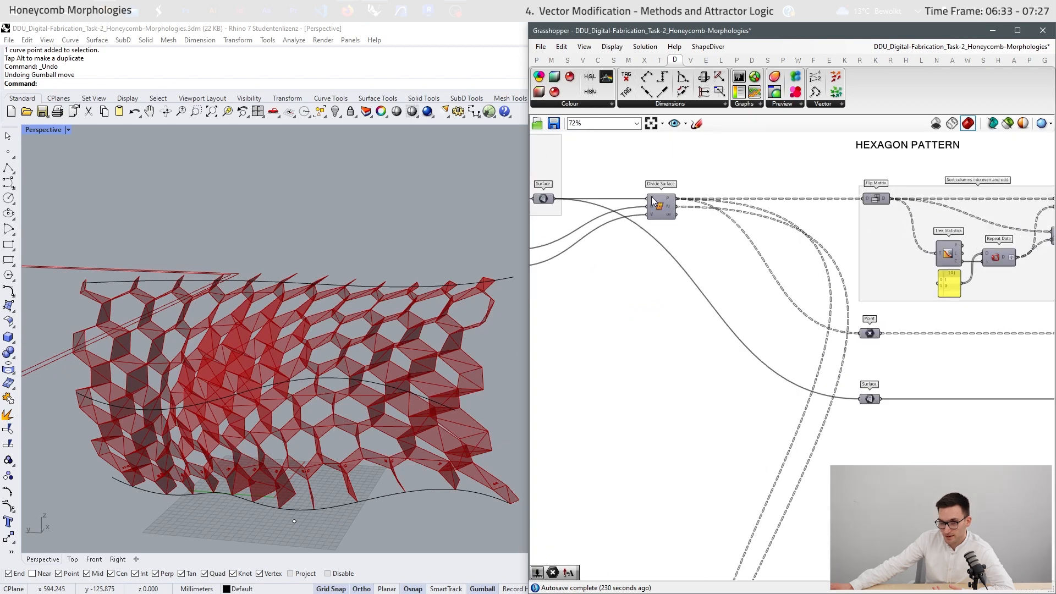
pyautogui.scroll(-4, 710, 256)
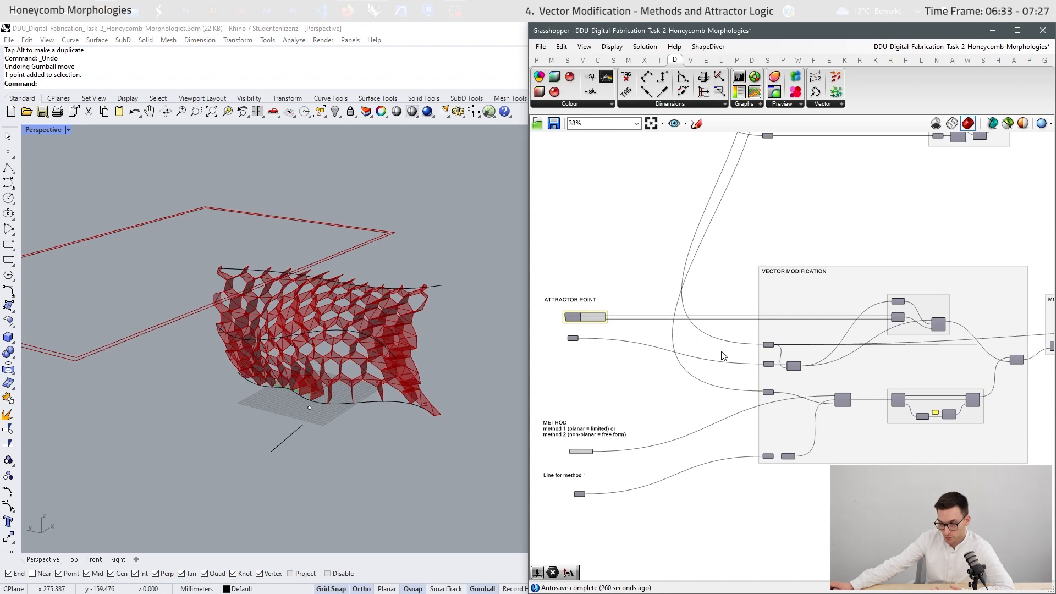
pyautogui.scroll(9, 613, 343)
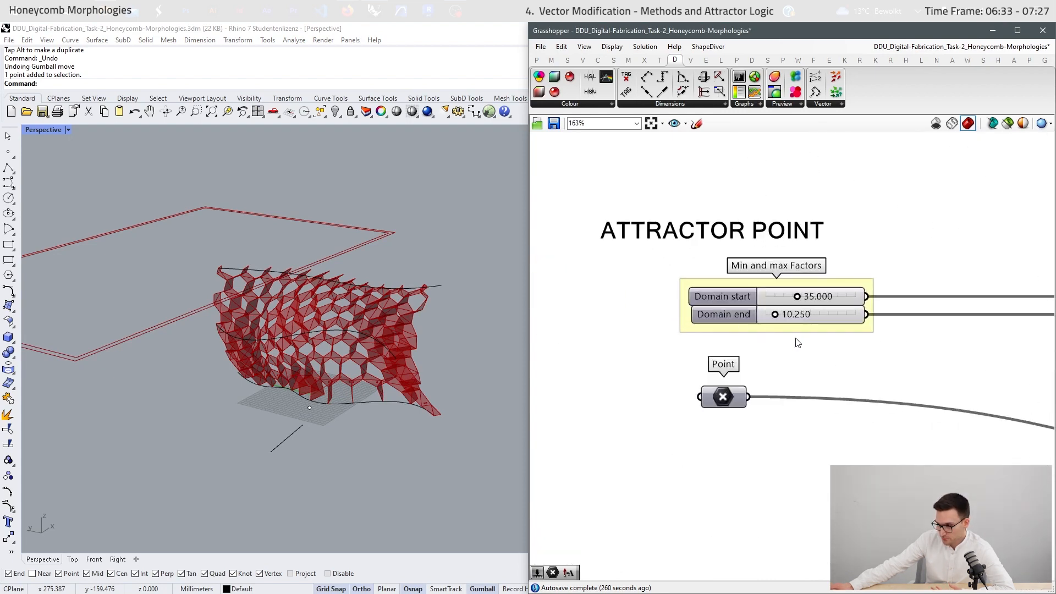
pyautogui.moveTo(334, 368); pyautogui.dragTo(328, 402, button='right')
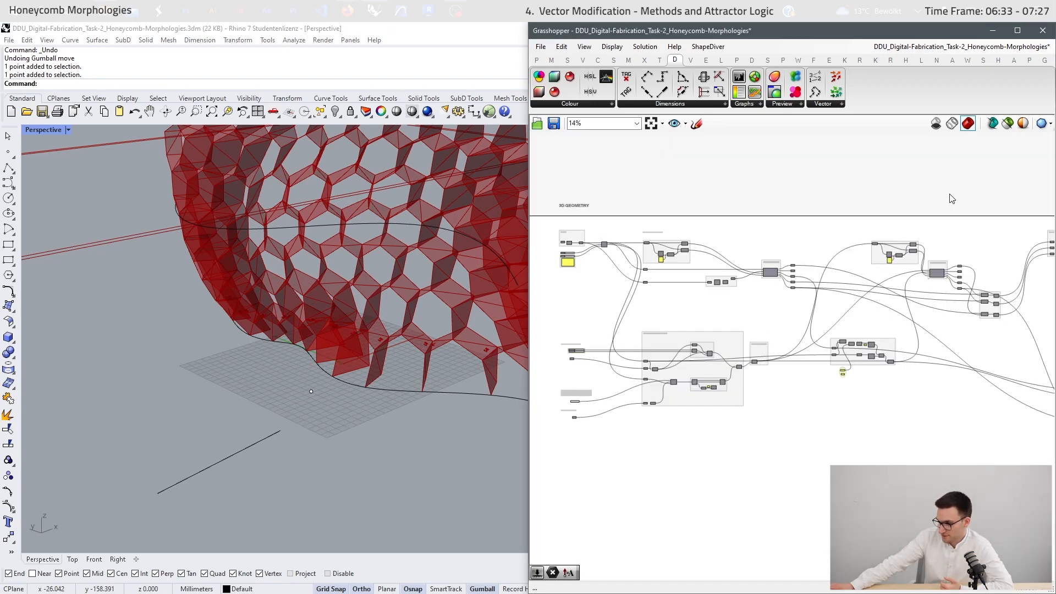
# Inspect the Geometry parameters in the Output group and their place in the overall definition
pyautogui.moveTo(966, 224); pyautogui.dragTo(702, 268, button='right')
pyautogui.scroll(2, 778, 285)
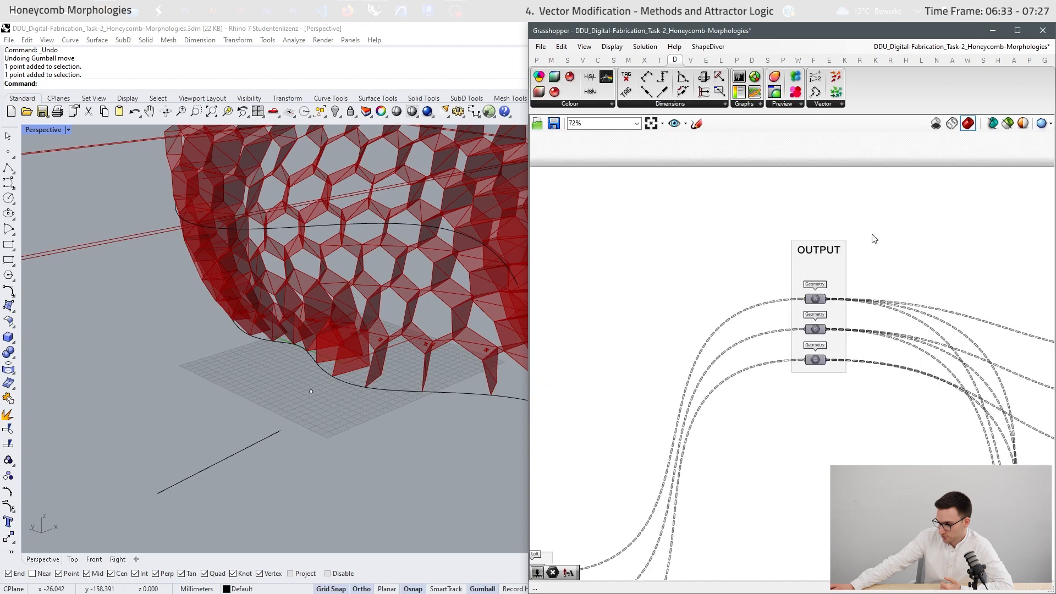
pyautogui.moveTo(875, 228); pyautogui.dragTo(710, 425)
pyautogui.scroll(-8, 841, 354)
pyautogui.scroll(-1, 840, 354)
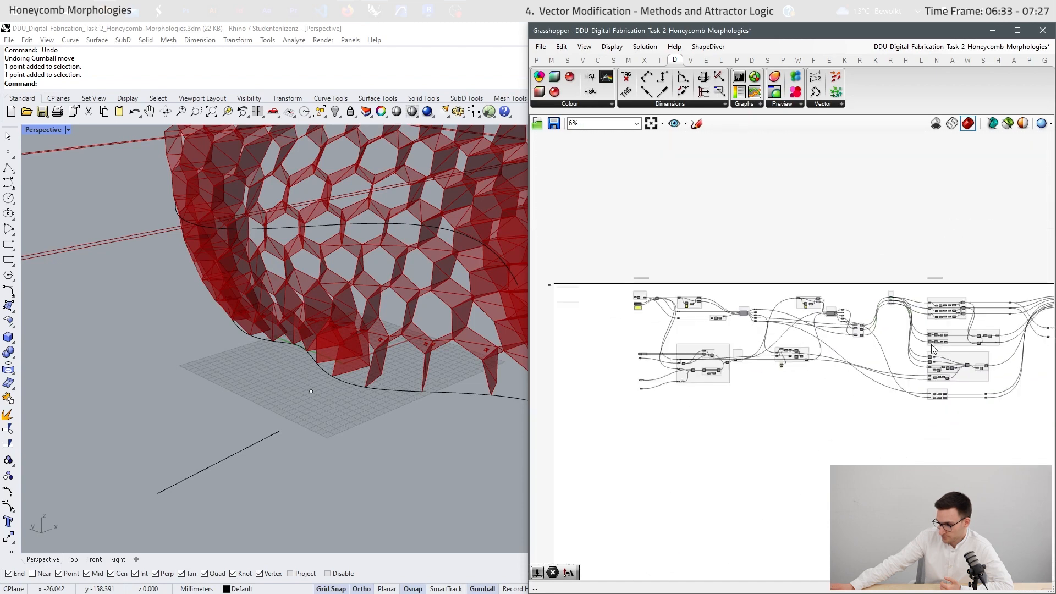
# Highlight the components ahead of the vector modification groups, clear the selection, and examine the layout of the Preparation section
pyautogui.moveTo(944, 250); pyautogui.dragTo(614, 453)
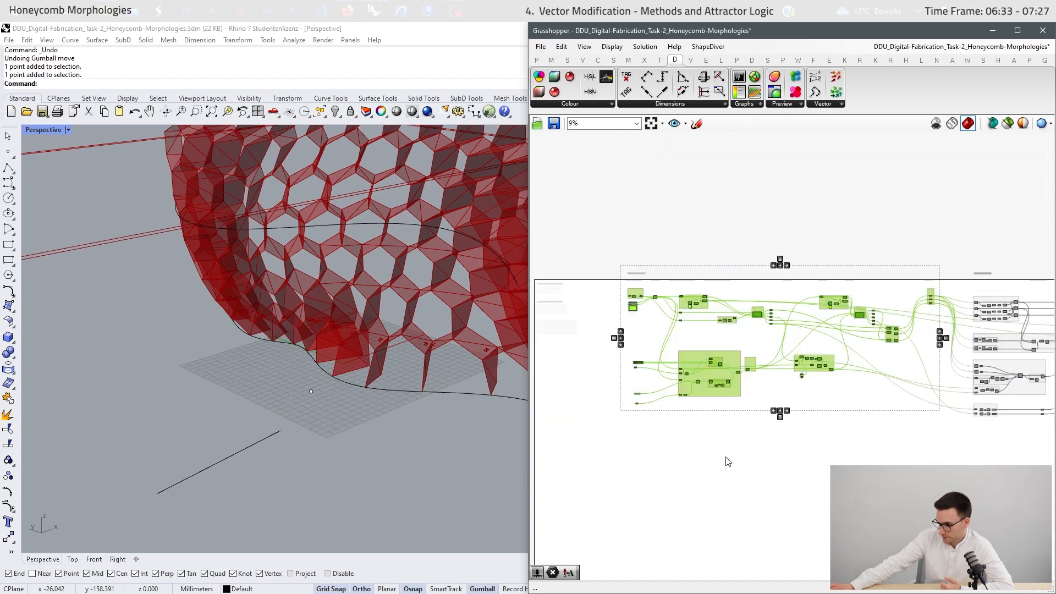
pyautogui.click(726, 460)
pyautogui.moveTo(918, 438); pyautogui.dragTo(538, 425, button='right')
pyautogui.scroll(3, 581, 353)
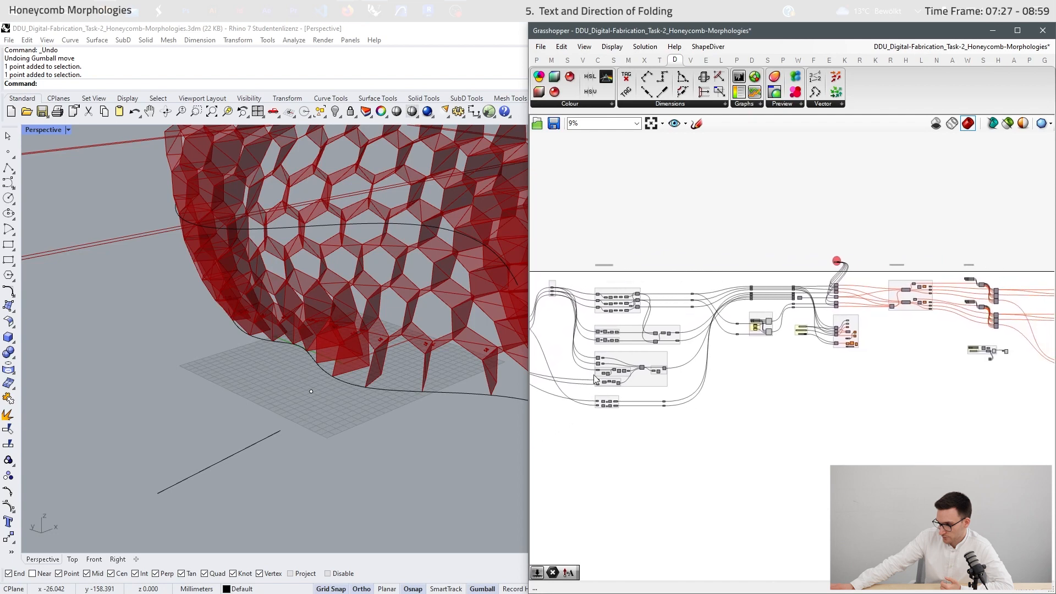
pyautogui.scroll(2, 597, 316)
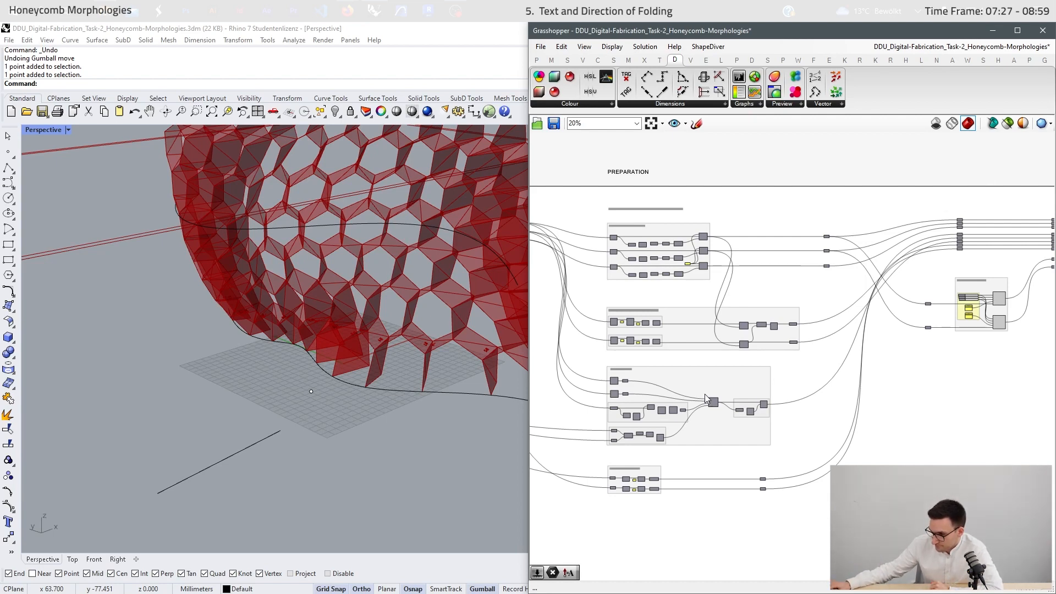
# Inspect the position and text size sliders, the text panels and the clusters in the Tagging / Labeling group
pyautogui.scroll(-2, 612, 393)
pyautogui.scroll(5, 1046, 291)
pyautogui.scroll(1, 767, 353)
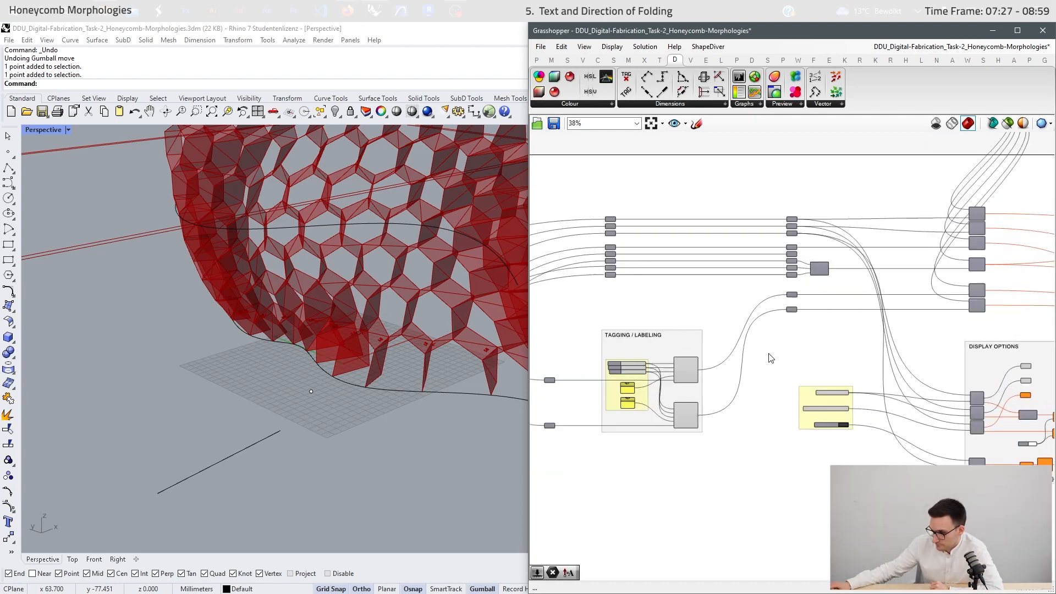
pyautogui.scroll(-2, 771, 358)
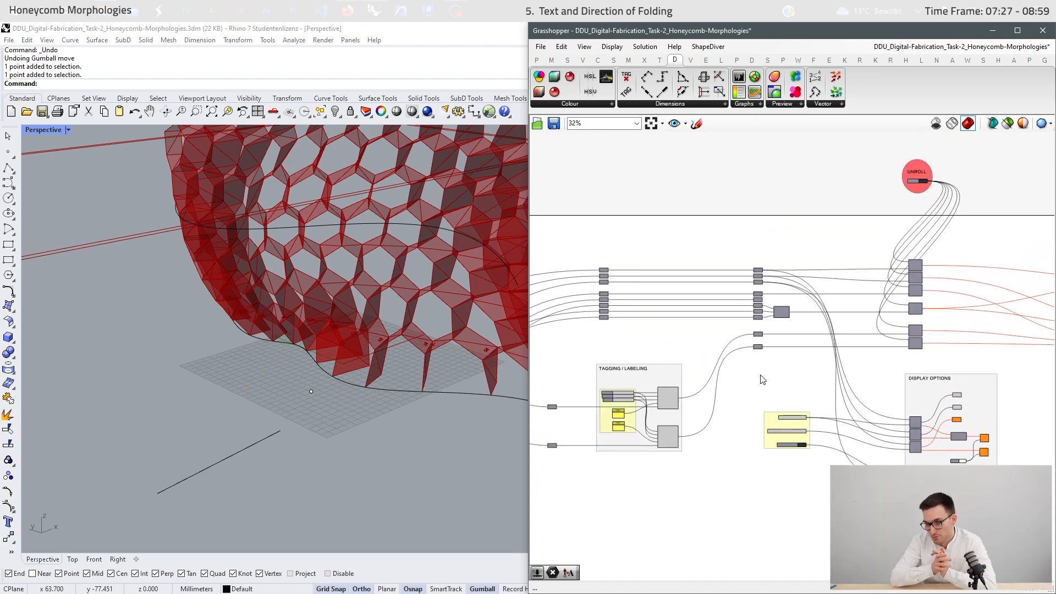
pyautogui.scroll(7, 655, 434)
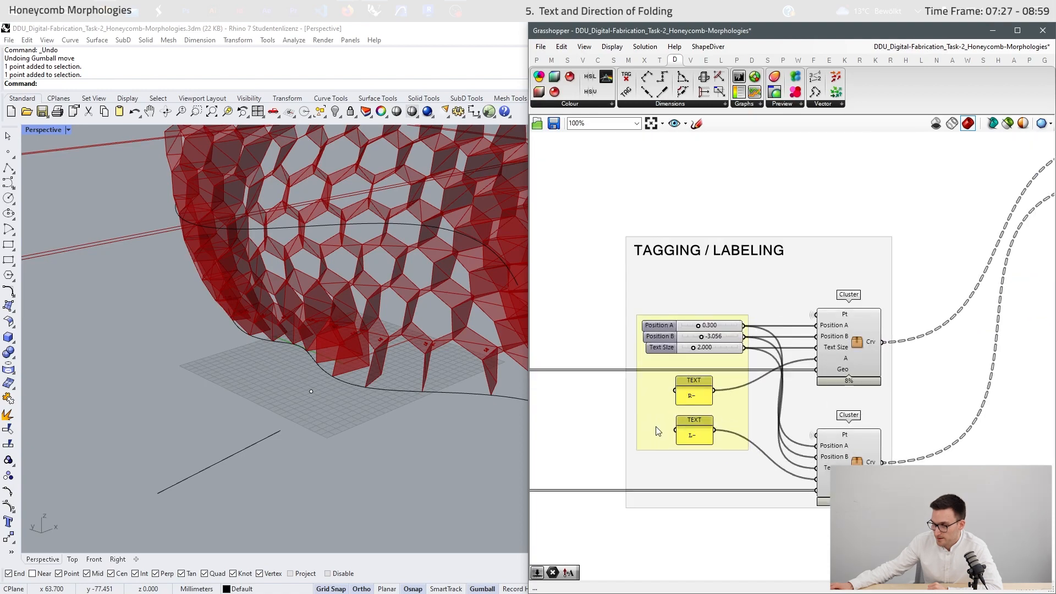
# Examine the L and R text labels at the base of the honeycomb stripes in the Rhino model from several angles
pyautogui.scroll(-3, 275, 385)
pyautogui.scroll(7, 367, 390)
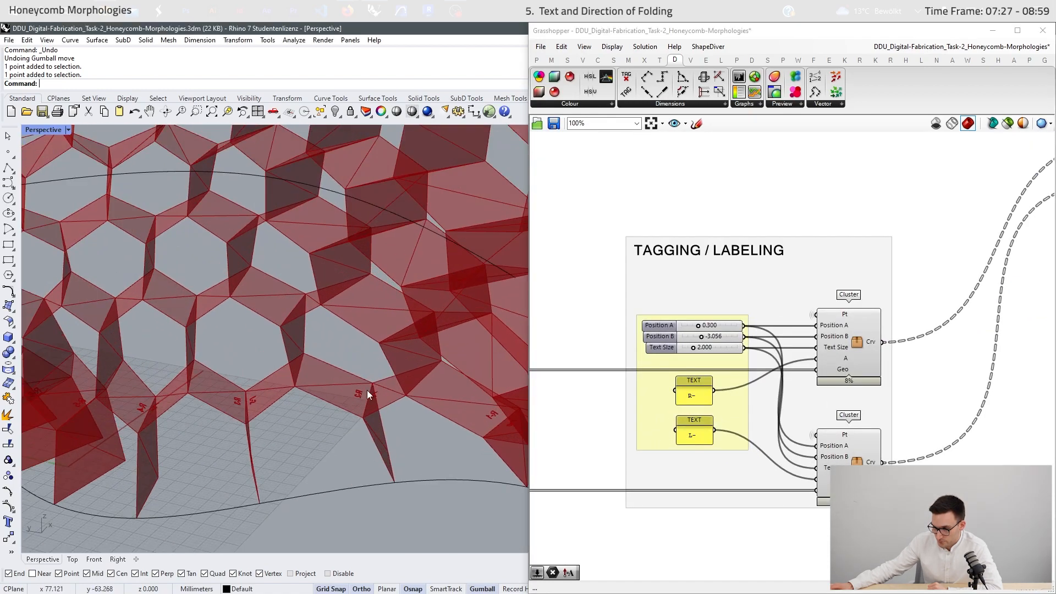
pyautogui.scroll(5, 367, 393)
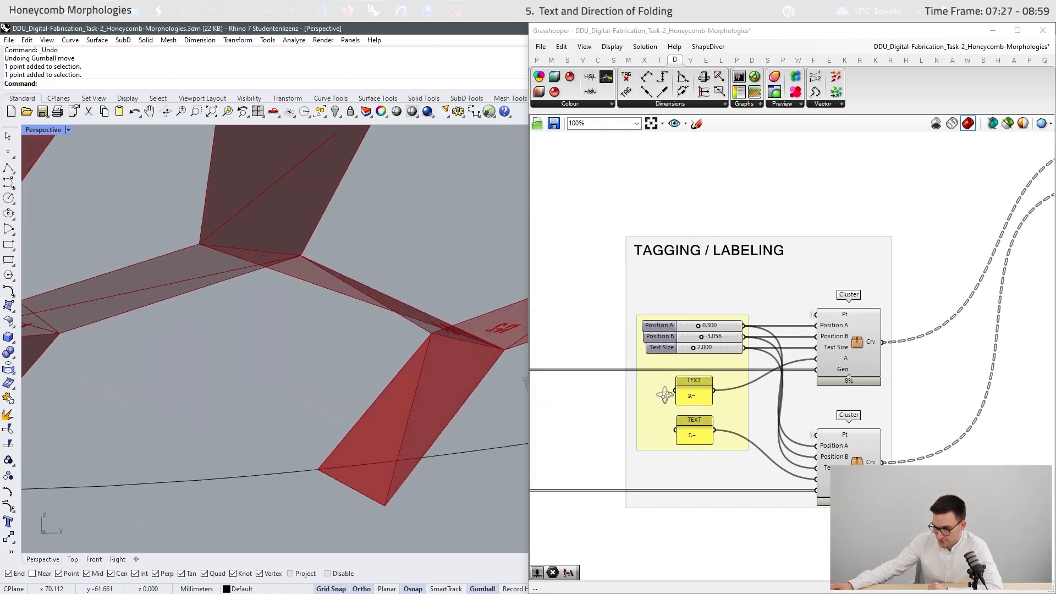
pyautogui.scroll(-5, 264, 358)
pyautogui.moveTo(197, 309); pyautogui.dragTo(256, 298, button='right')
pyautogui.scroll(5, 363, 329)
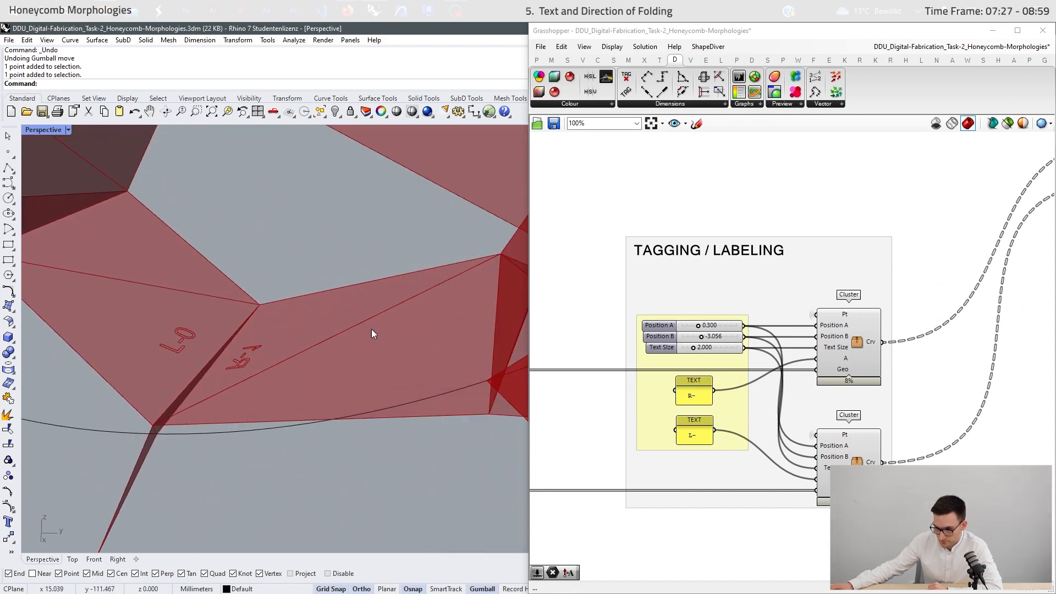
pyautogui.scroll(-5, 371, 331)
pyautogui.moveTo(369, 331); pyautogui.dragTo(296, 322, button='right')
pyautogui.scroll(5, 407, 379)
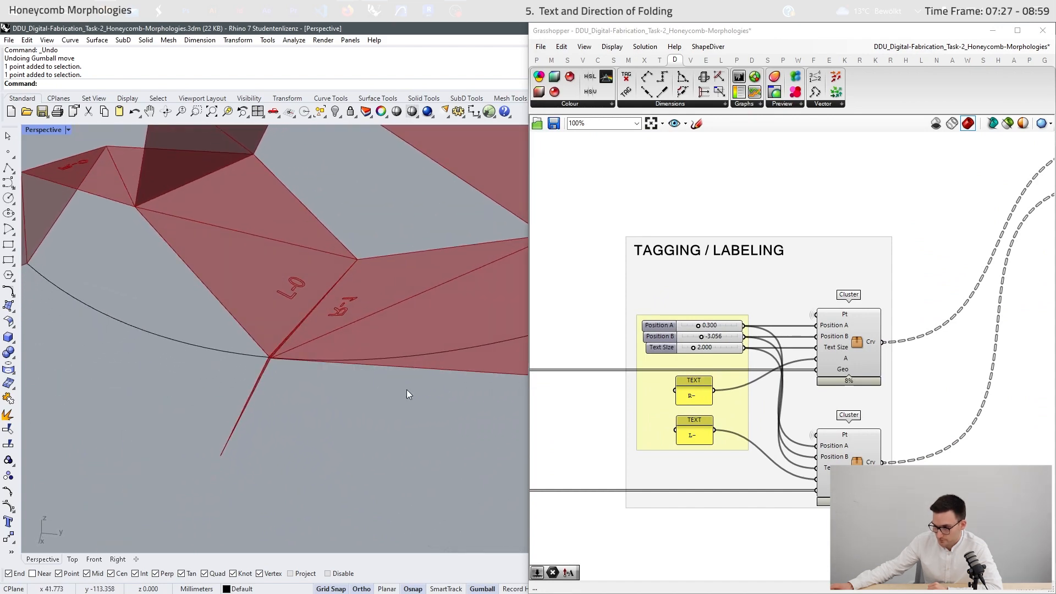
pyautogui.scroll(-1, 814, 227)
pyautogui.scroll(-5, 424, 335)
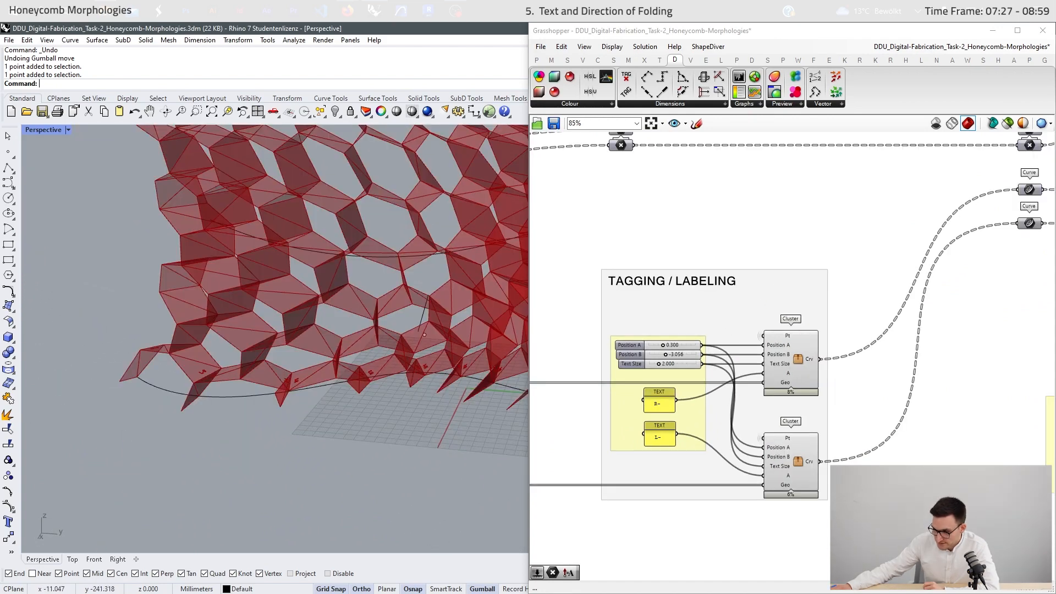
# Follow the numbered labels from stripe to stripe along the lower edge to check the side and direction of folding
pyautogui.scroll(8, 200, 375)
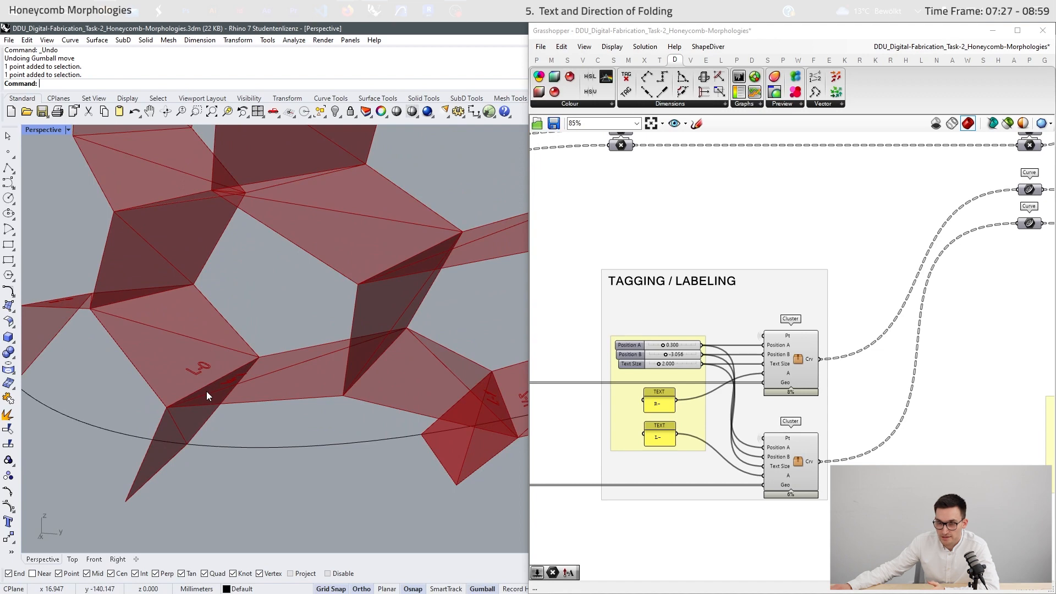
pyautogui.moveTo(206, 391); pyautogui.dragTo(175, 390, button='right')
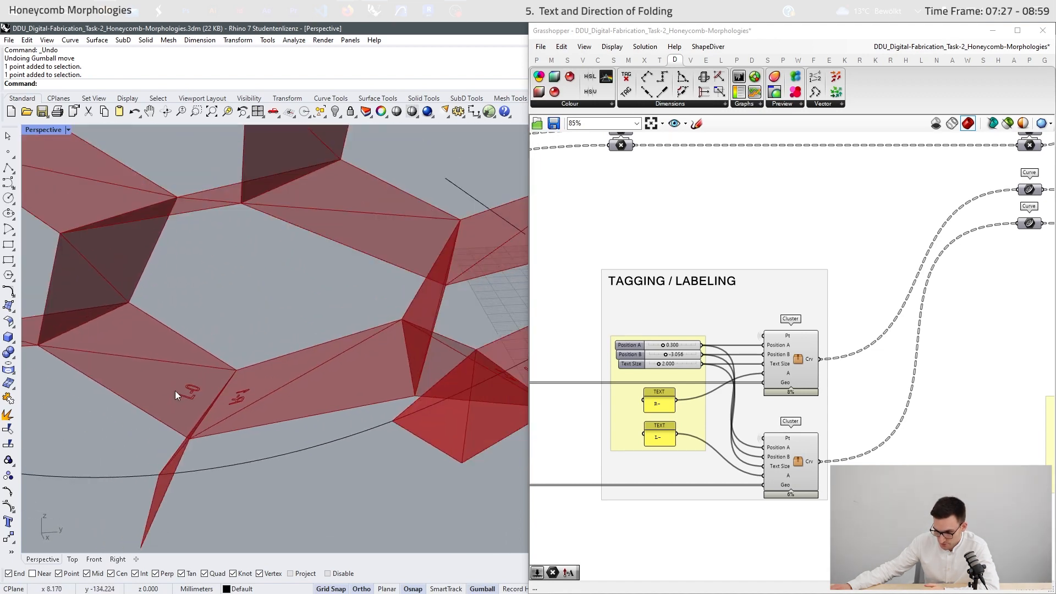
pyautogui.scroll(2, 176, 392)
pyautogui.moveTo(300, 399); pyautogui.dragTo(268, 329, button='right')
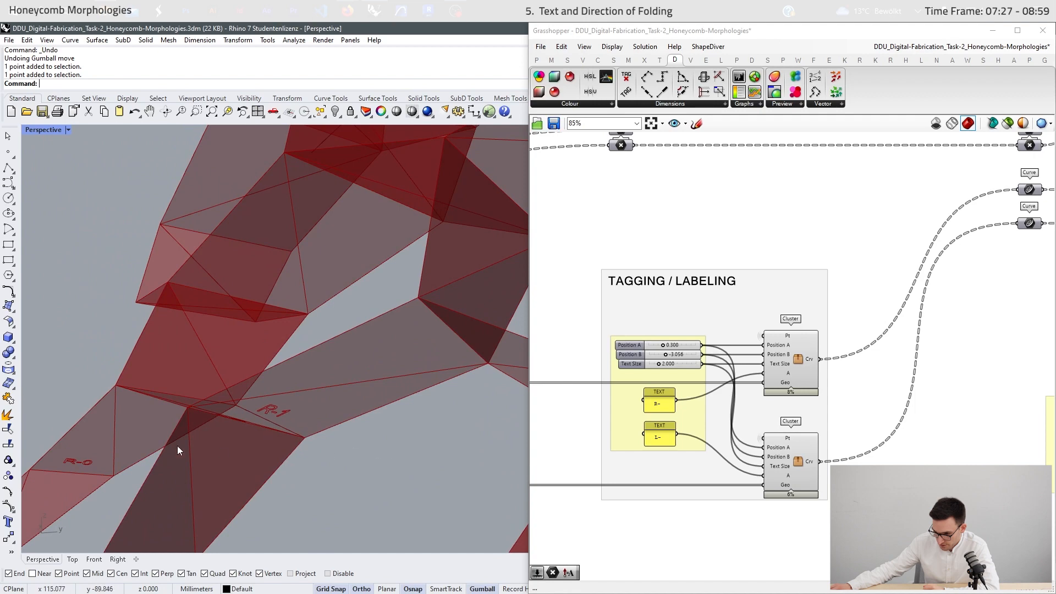
pyautogui.scroll(-5, 177, 446)
pyautogui.scroll(6, 324, 398)
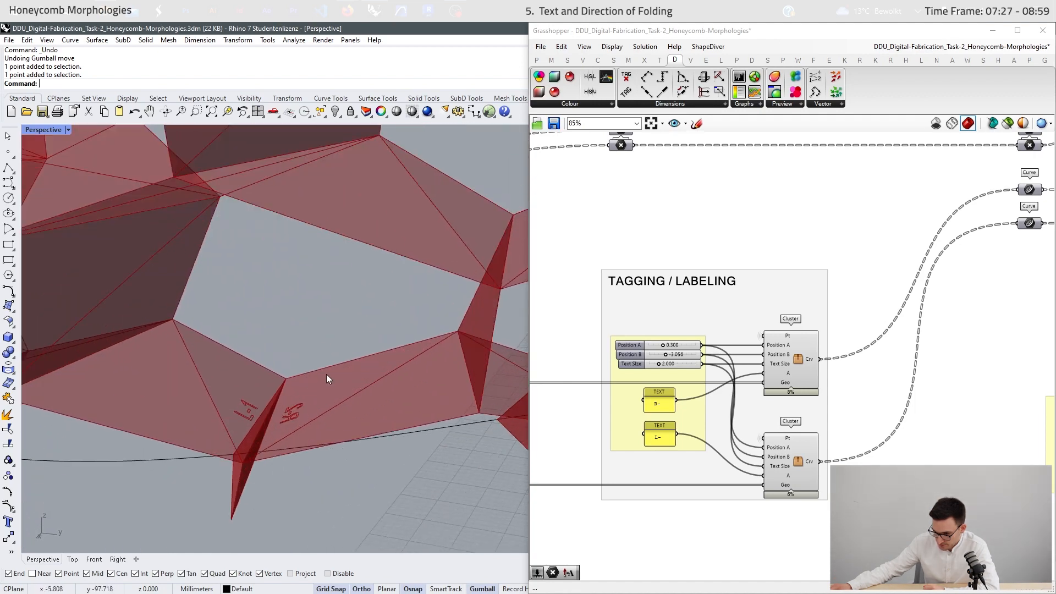
pyautogui.moveTo(326, 378); pyautogui.dragTo(277, 437, button='right')
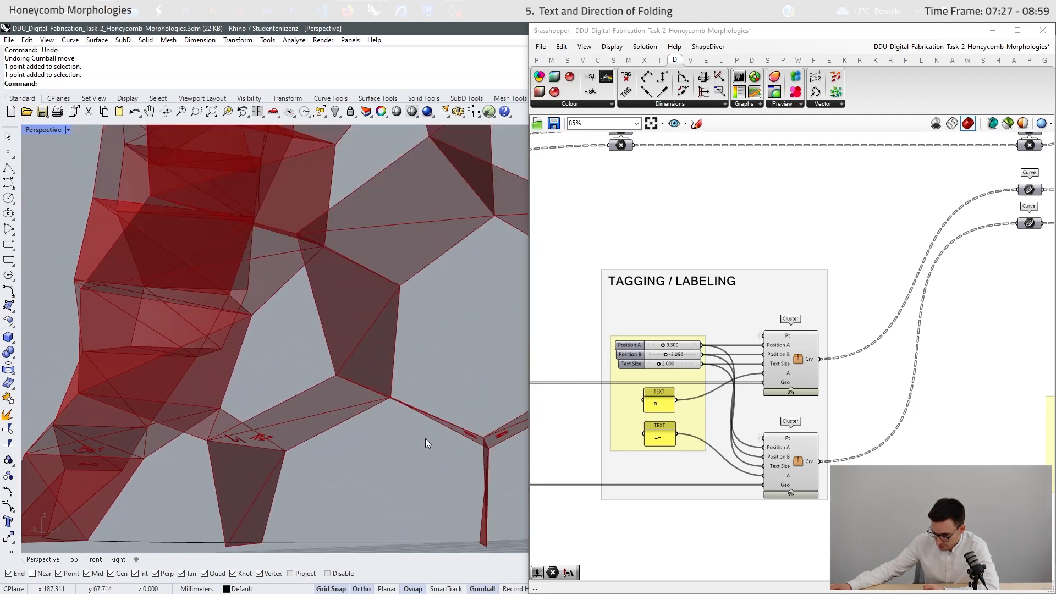
pyautogui.moveTo(424, 438); pyautogui.dragTo(362, 398, button='right')
pyautogui.scroll(-4, 209, 444)
pyautogui.scroll(4, 209, 443)
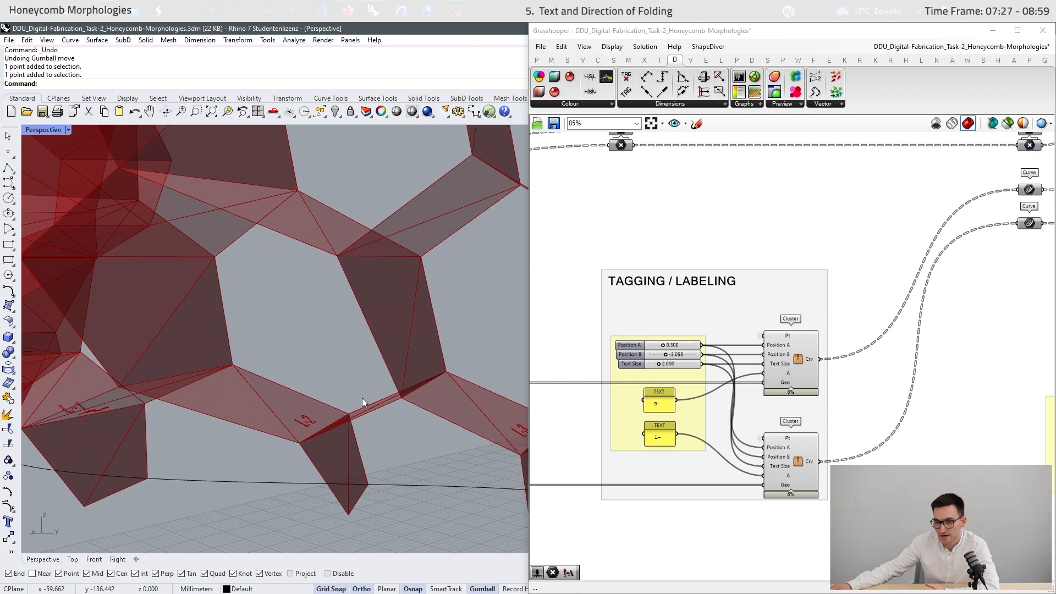
pyautogui.moveTo(348, 407); pyautogui.dragTo(366, 473, button='right')
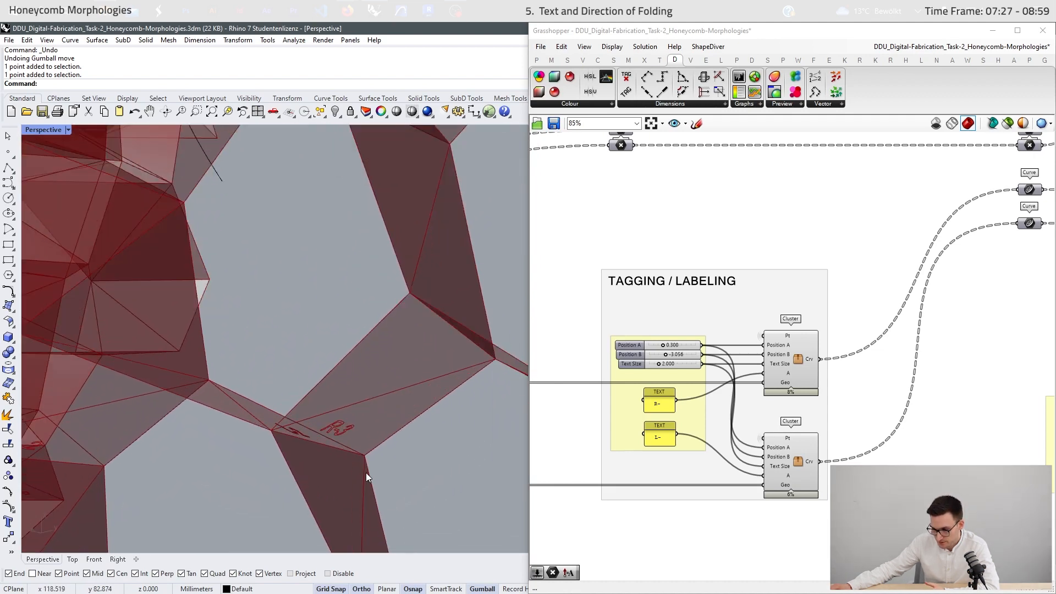
pyautogui.moveTo(398, 403); pyautogui.dragTo(156, 430, button='right')
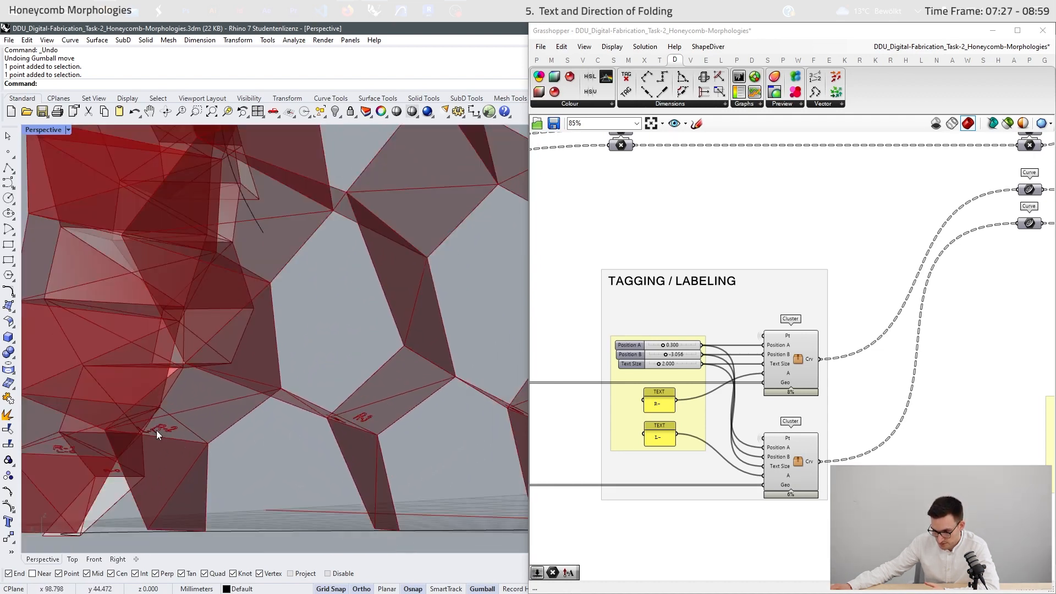
pyautogui.moveTo(325, 400); pyautogui.dragTo(346, 440, button='right')
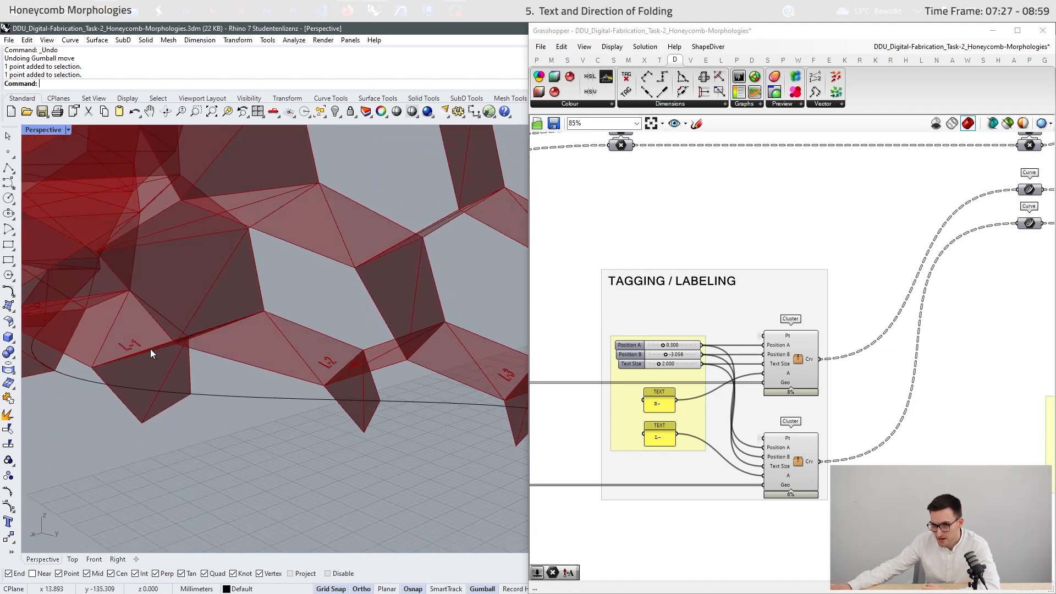
pyautogui.moveTo(358, 367); pyautogui.dragTo(478, 412, button='right')
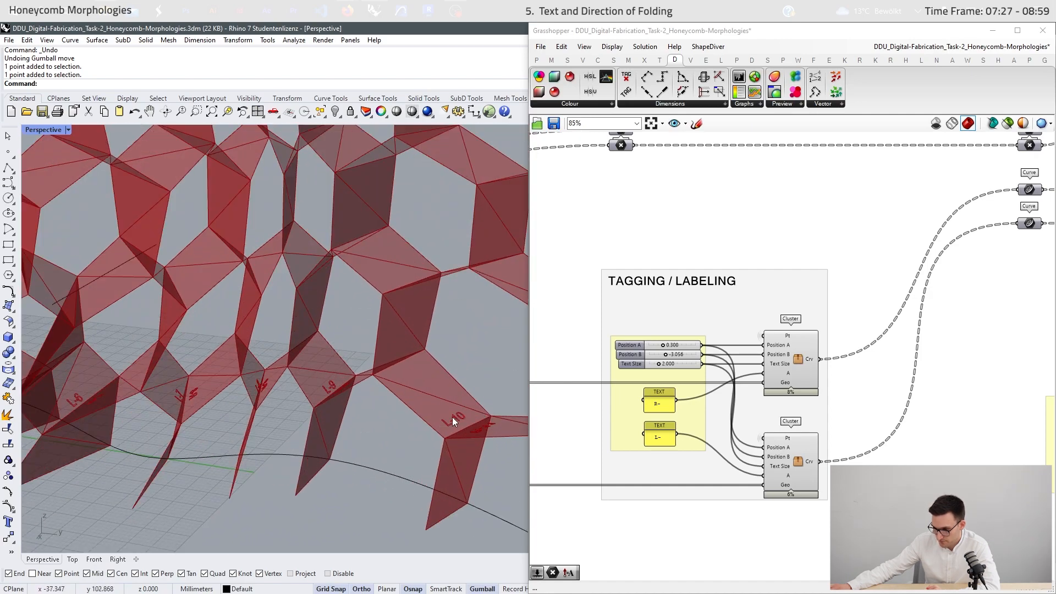
# Inspect the last stripe labelled L-10 at the open end of the honeycomb and its place in the whole structure
pyautogui.scroll(-5, 453, 417)
pyautogui.scroll(4, 435, 425)
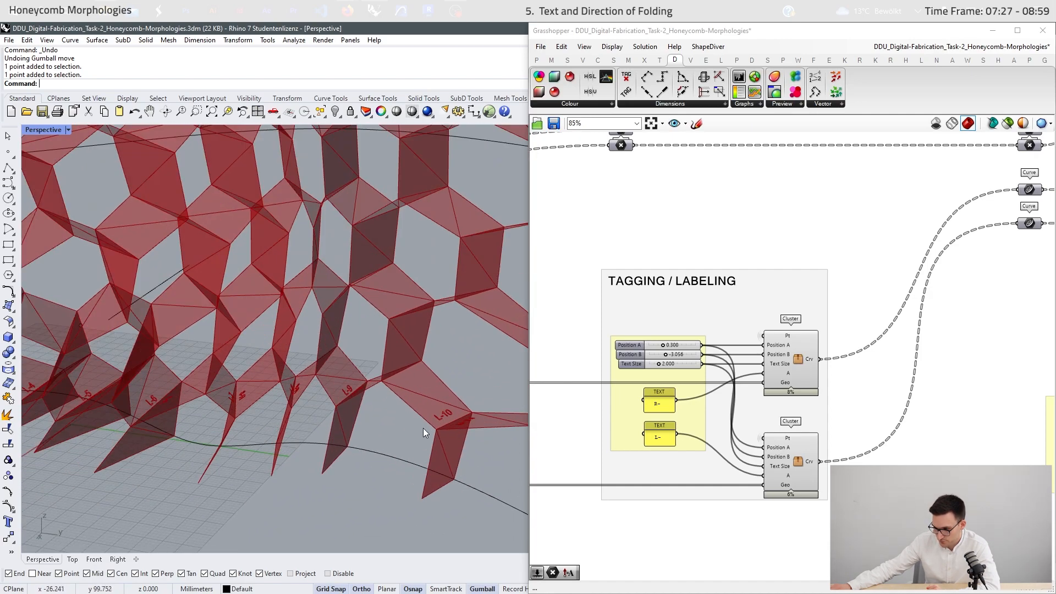
pyautogui.scroll(-4, 380, 407)
pyautogui.scroll(7, 385, 404)
pyautogui.scroll(-6, 395, 405)
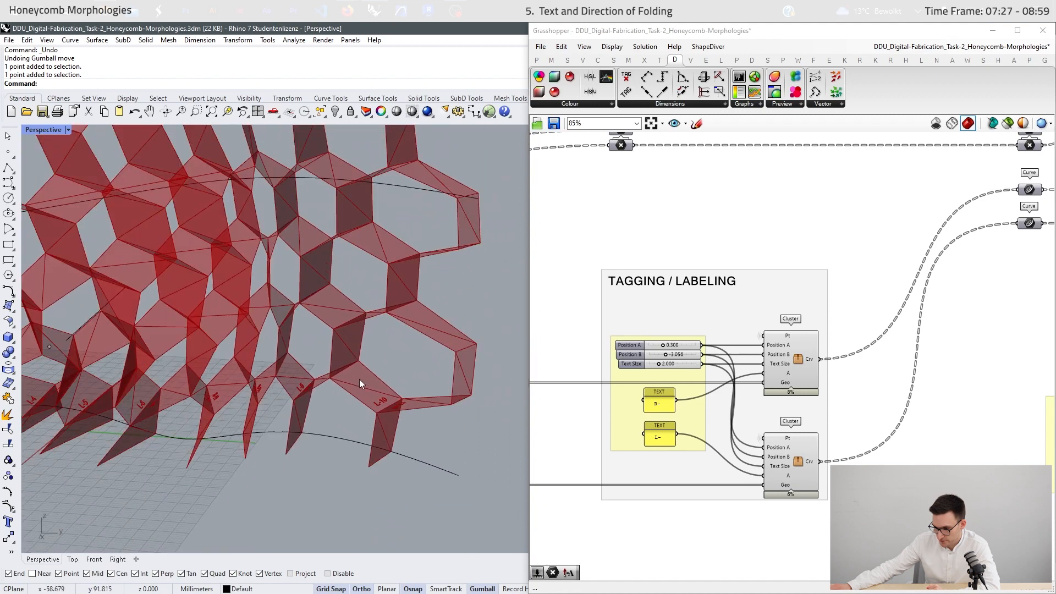
pyautogui.scroll(5, 359, 379)
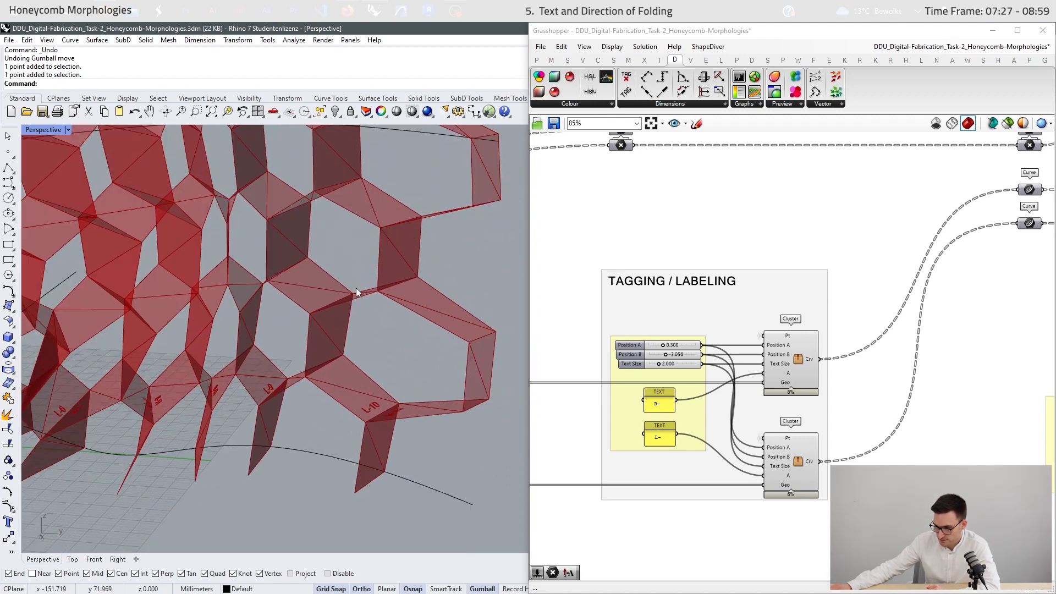
pyautogui.scroll(-6, 395, 451)
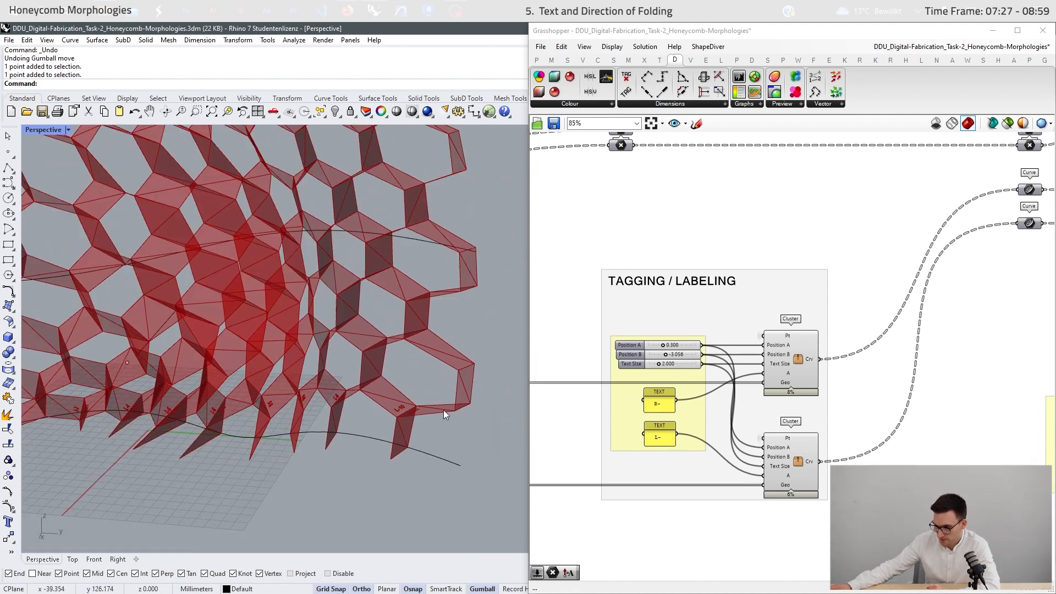
pyautogui.moveTo(330, 394); pyautogui.dragTo(397, 403, button='right')
pyautogui.scroll(-3, 582, 342)
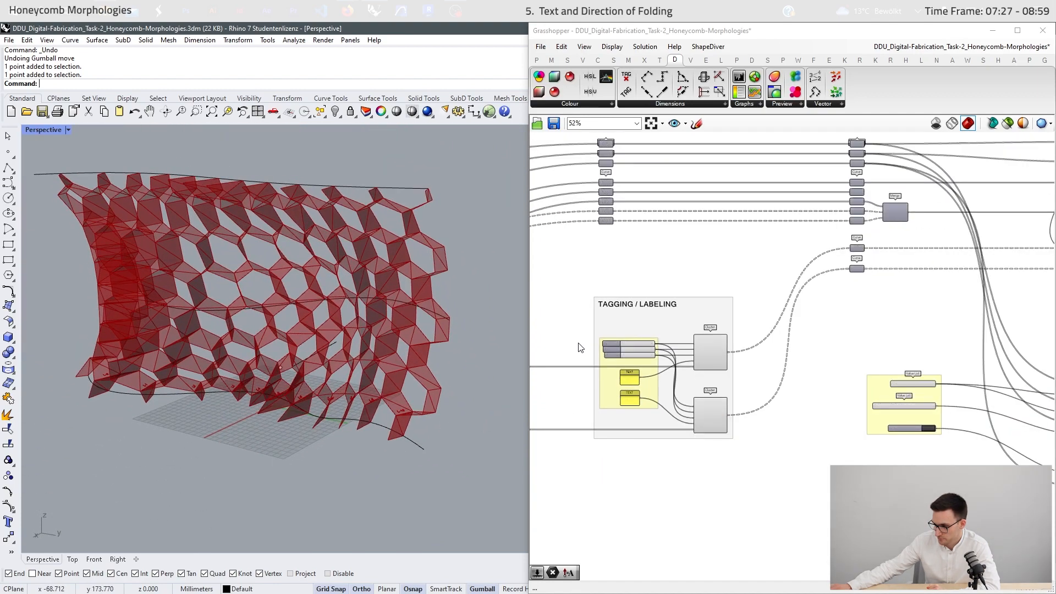
# Cycle the exterior surfaces display option through its preview modes and return it to Hide
pyautogui.scroll(3, 585, 357)
pyautogui.scroll(-6, 586, 368)
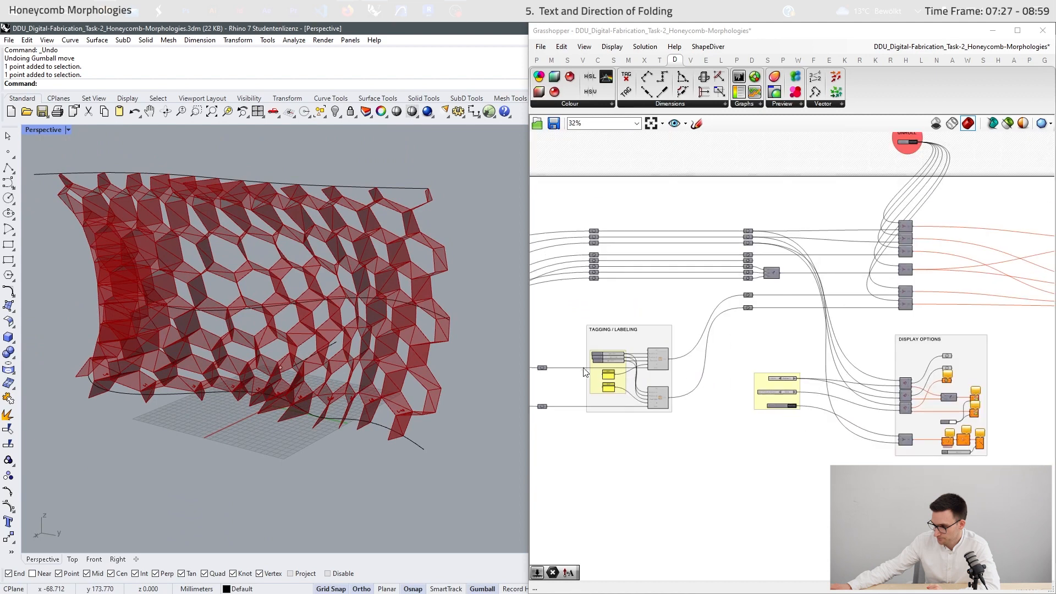
pyautogui.moveTo(818, 367); pyautogui.dragTo(686, 346, button='right')
pyautogui.scroll(4, 682, 348)
pyautogui.moveTo(630, 396); pyautogui.dragTo(694, 387, button='right')
pyautogui.scroll(5, 651, 357)
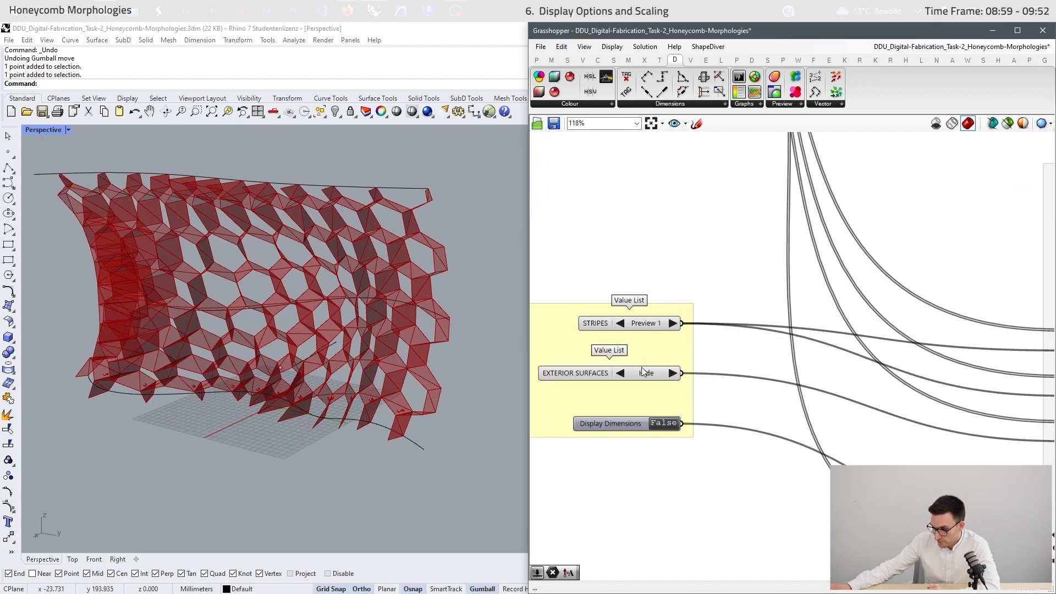
pyautogui.click(690, 378)
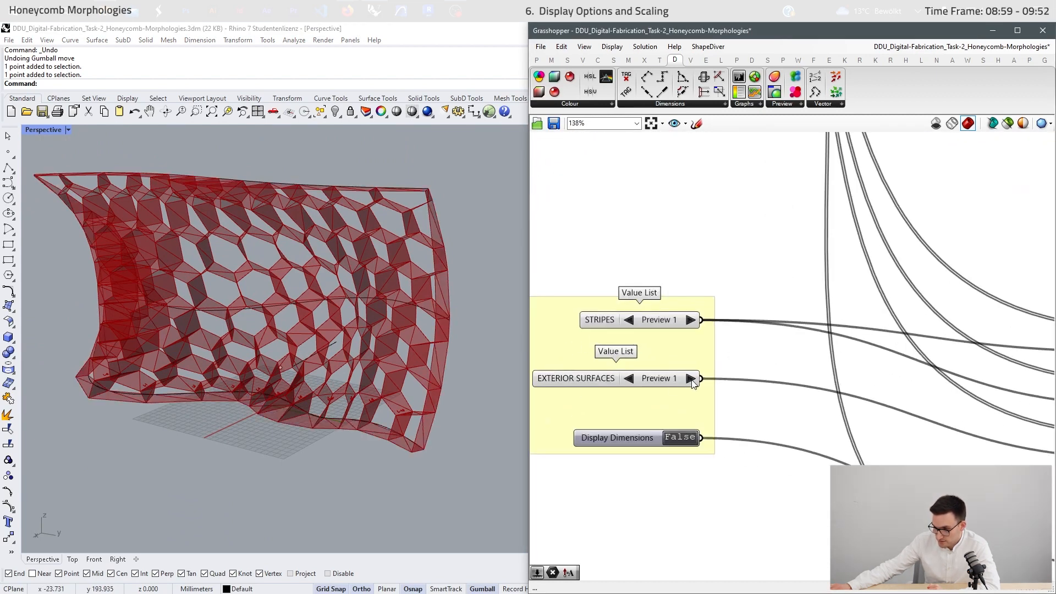
pyautogui.click(690, 378)
pyautogui.click(690, 379)
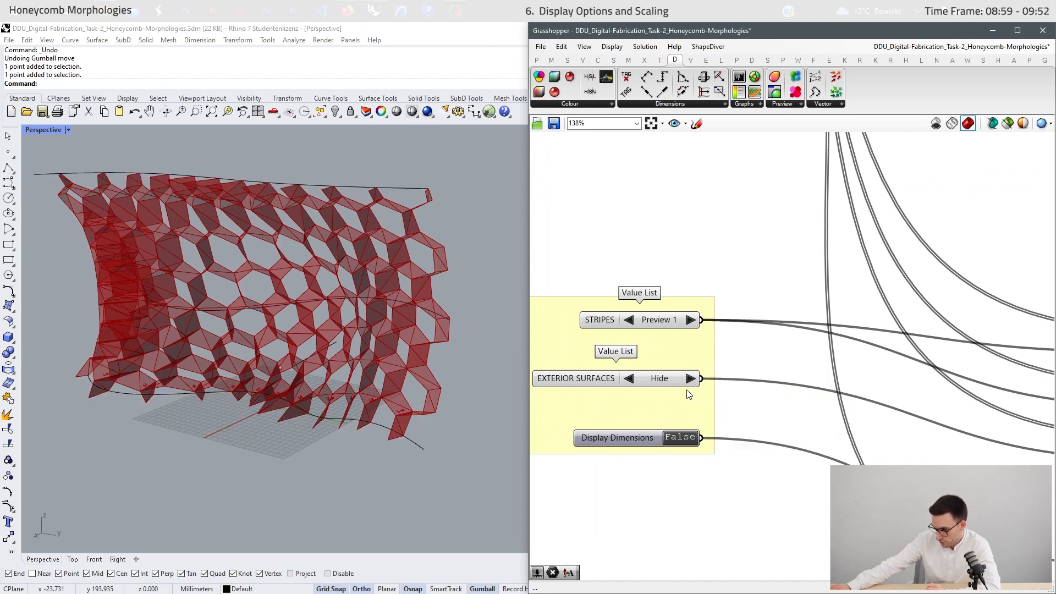
# Set the stripes display option to Preview 2
pyautogui.scroll(-4, 687, 394)
pyautogui.scroll(3, 701, 366)
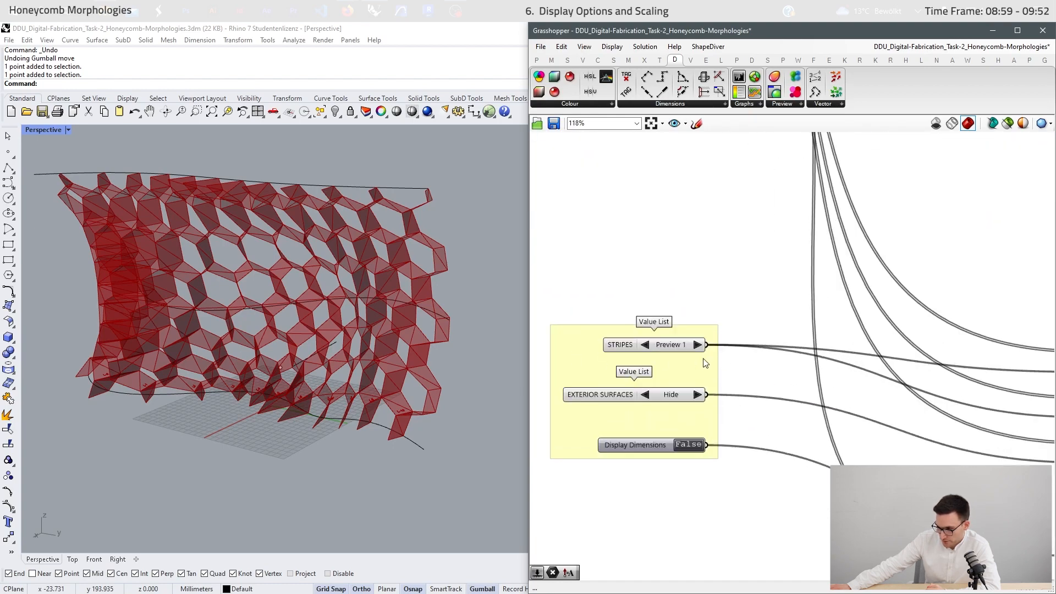
pyautogui.click(699, 345)
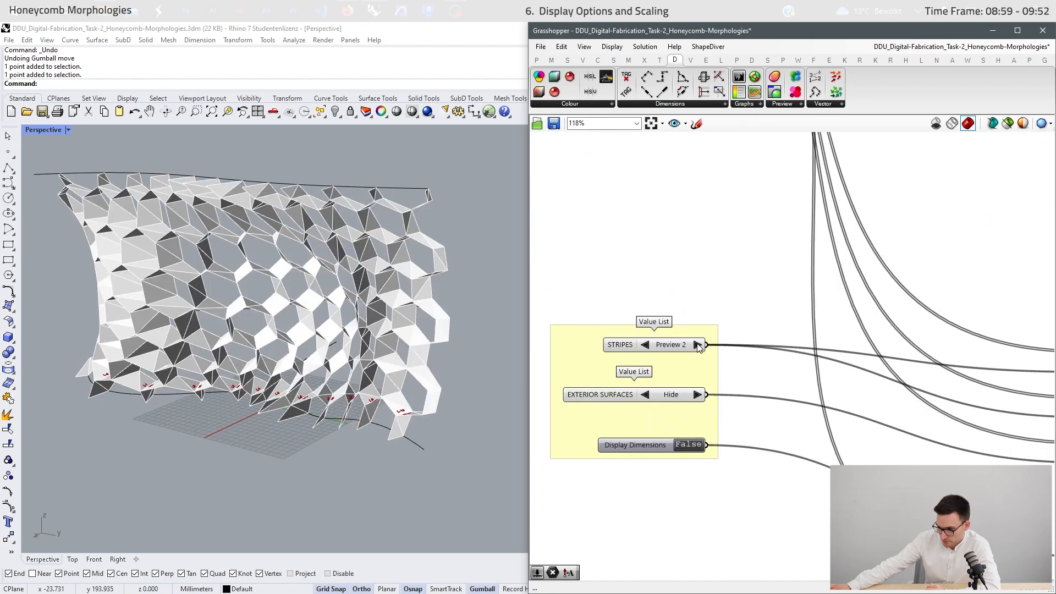
# Minimize the Grasshopper window, set the Rhino Perspective viewport's display mode to Arctic, and view the whole honeycomb
pyautogui.click(996, 31)
pyautogui.click(1011, 169)
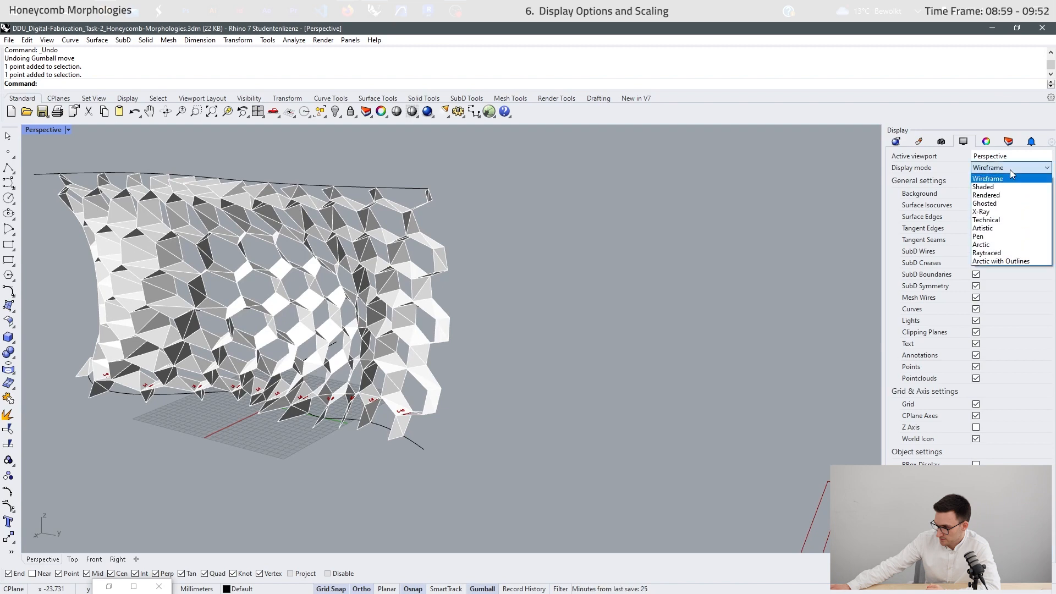
pyautogui.click(998, 247)
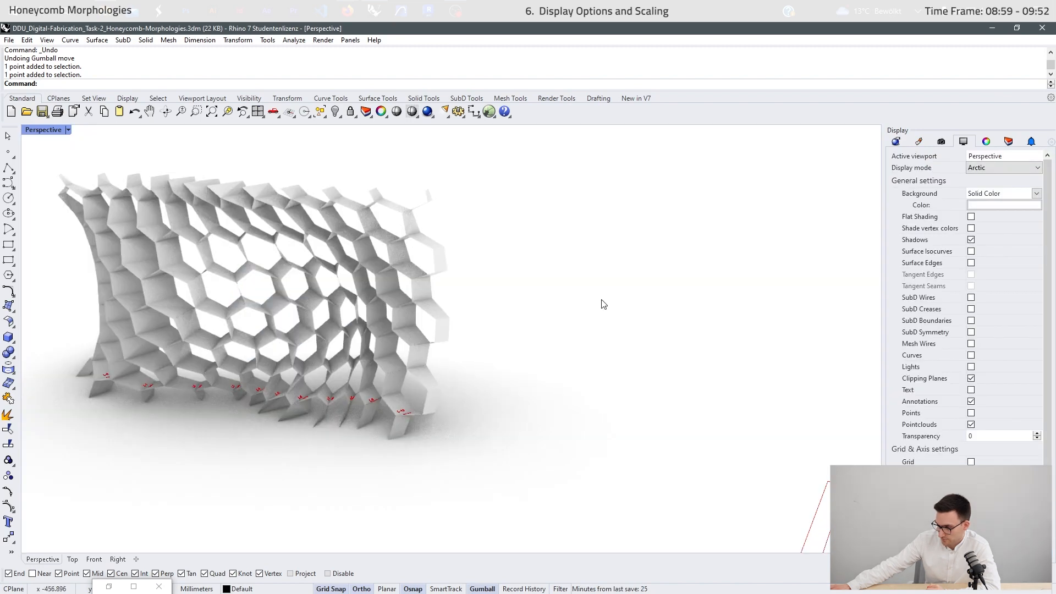
pyautogui.scroll(-5, 612, 361)
pyautogui.scroll(5, 452, 346)
pyautogui.moveTo(453, 348); pyautogui.dragTo(489, 296, button='right')
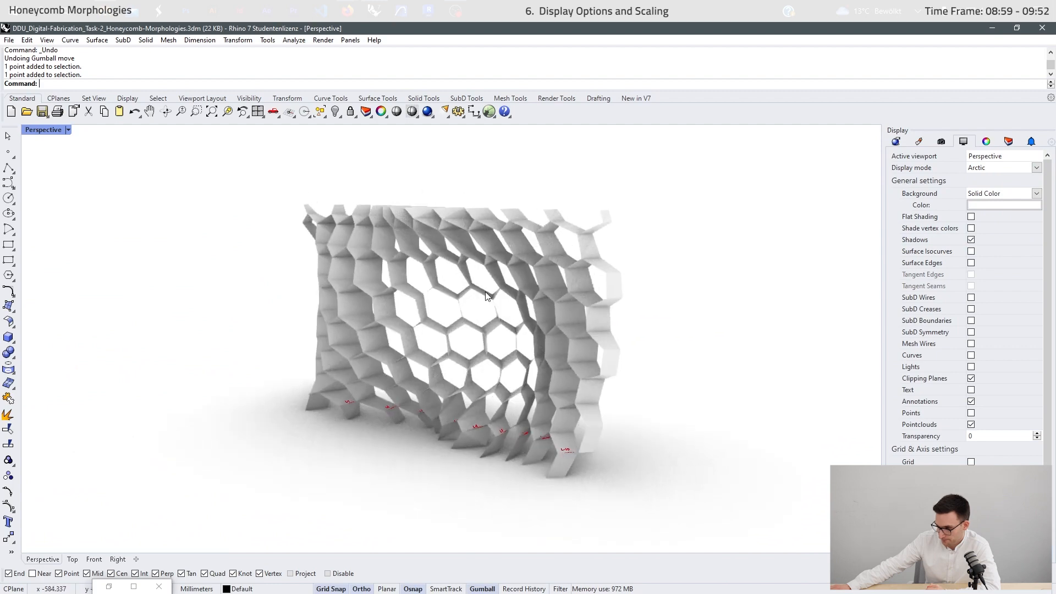
# Reopen the Grasshopper window and set the stripes display option to Preview 1
pyautogui.click(489, 112)
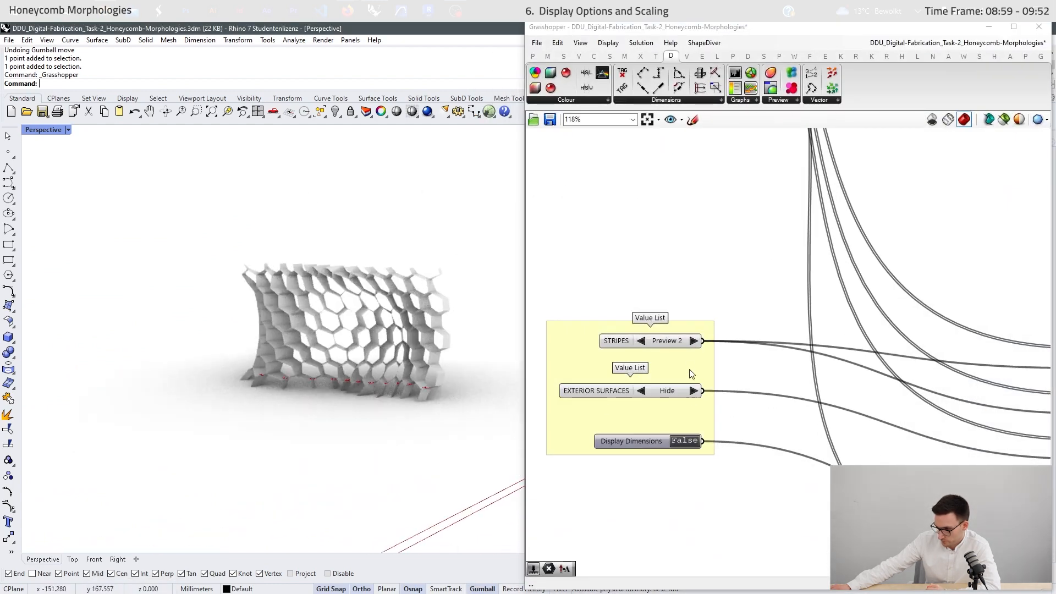
pyautogui.click(694, 341)
pyautogui.click(694, 341)
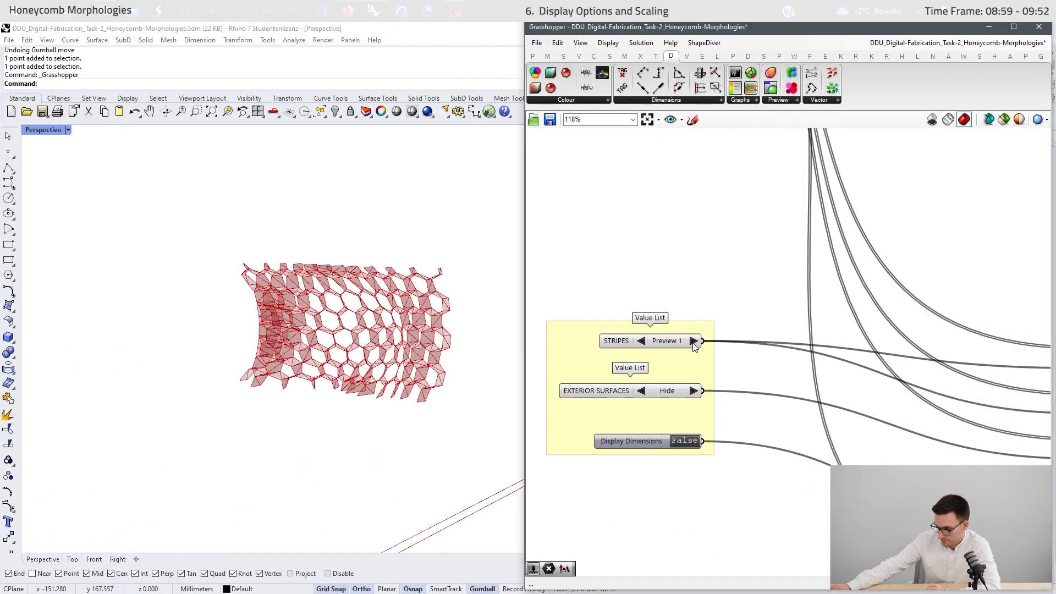
# Set Display Dimensions to True and view the dimensioned bounding box around the honeycomb
pyautogui.doubleClick(685, 441)
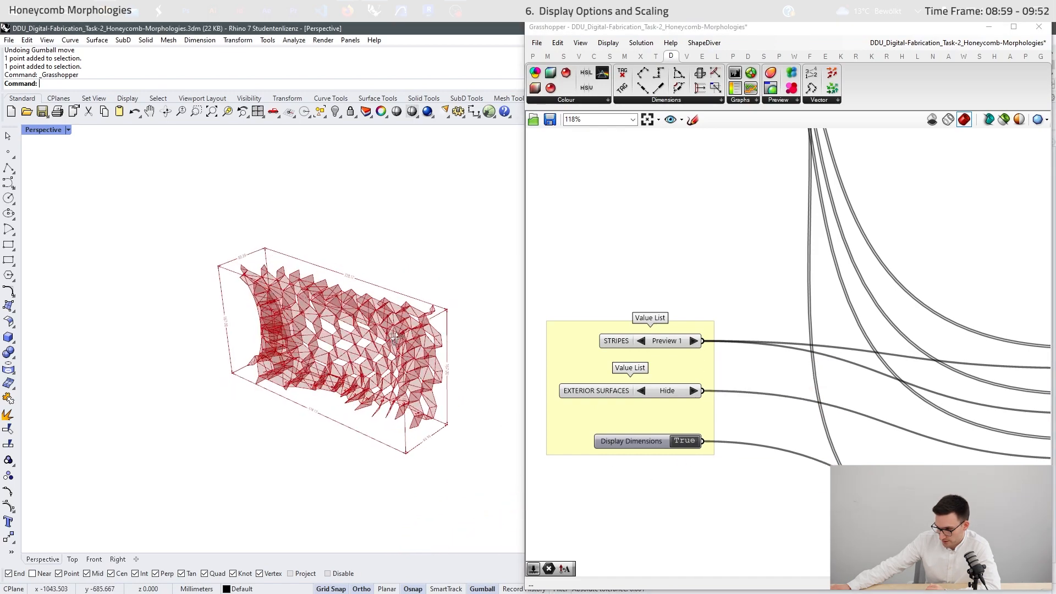
pyautogui.scroll(3, 380, 361)
pyautogui.moveTo(379, 361); pyautogui.dragTo(383, 287, button='right')
pyautogui.scroll(-2, 383, 287)
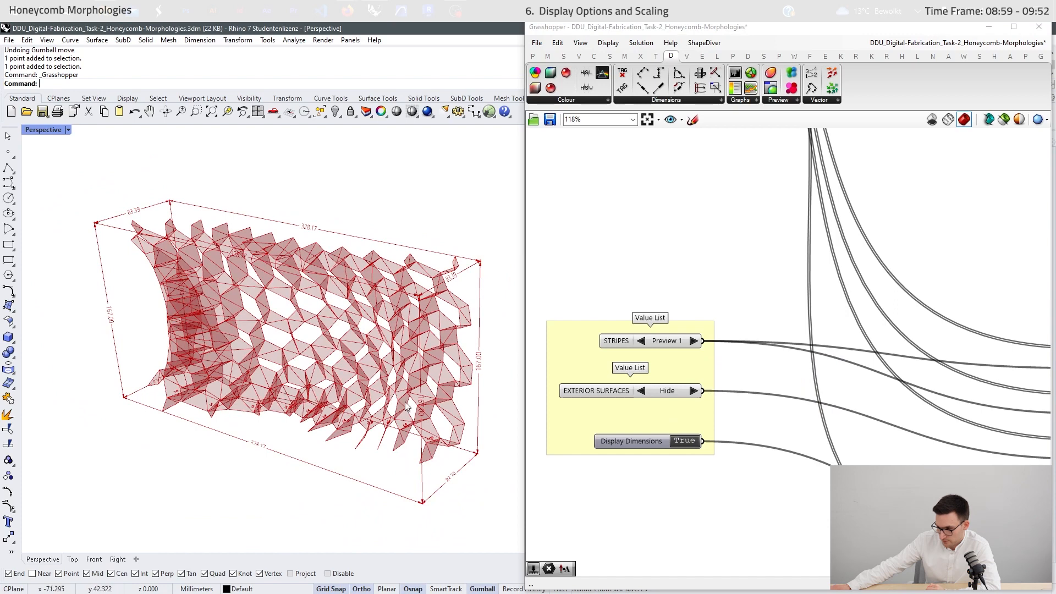
# Minimize the Grasshopper window and set the Rhino Perspective viewport's display mode to Wireframe
pyautogui.click(988, 27)
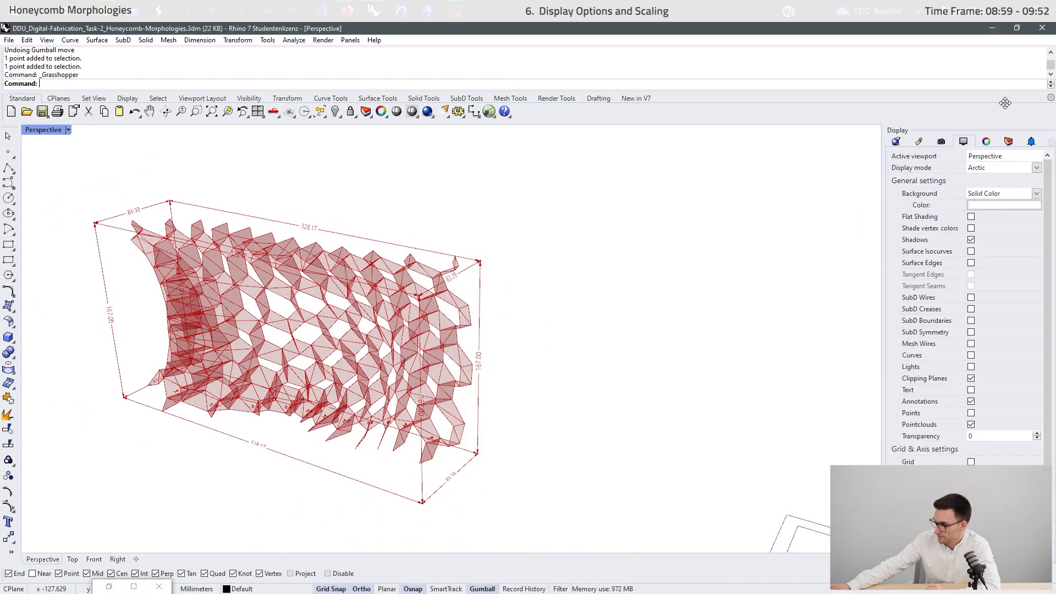
pyautogui.click(993, 169)
pyautogui.click(993, 178)
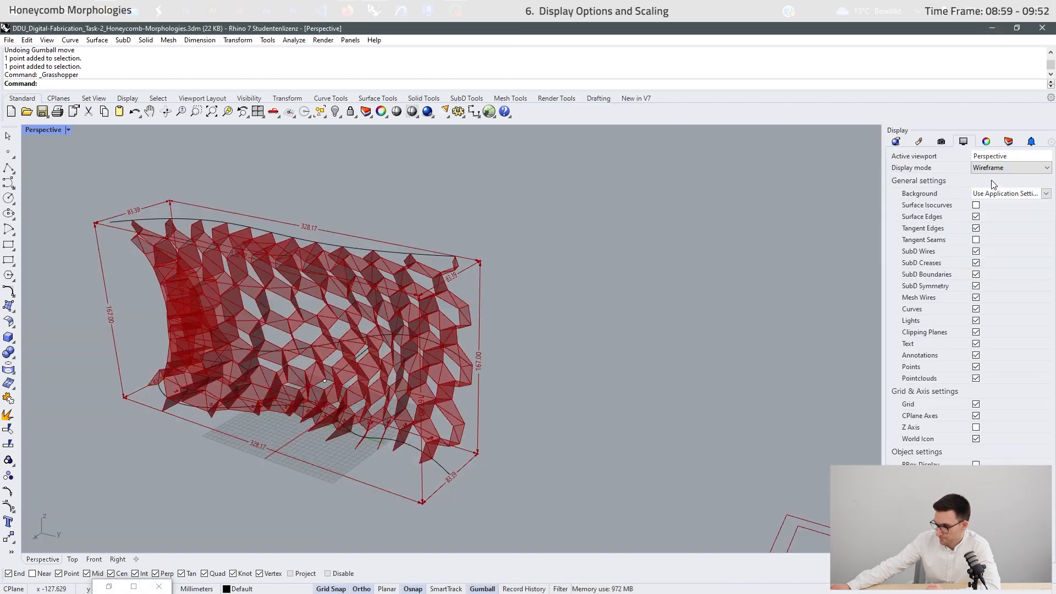
# Reopen the Grasshopper window and inspect the custom preview and dimension components in the Display Options group
pyautogui.click(489, 112)
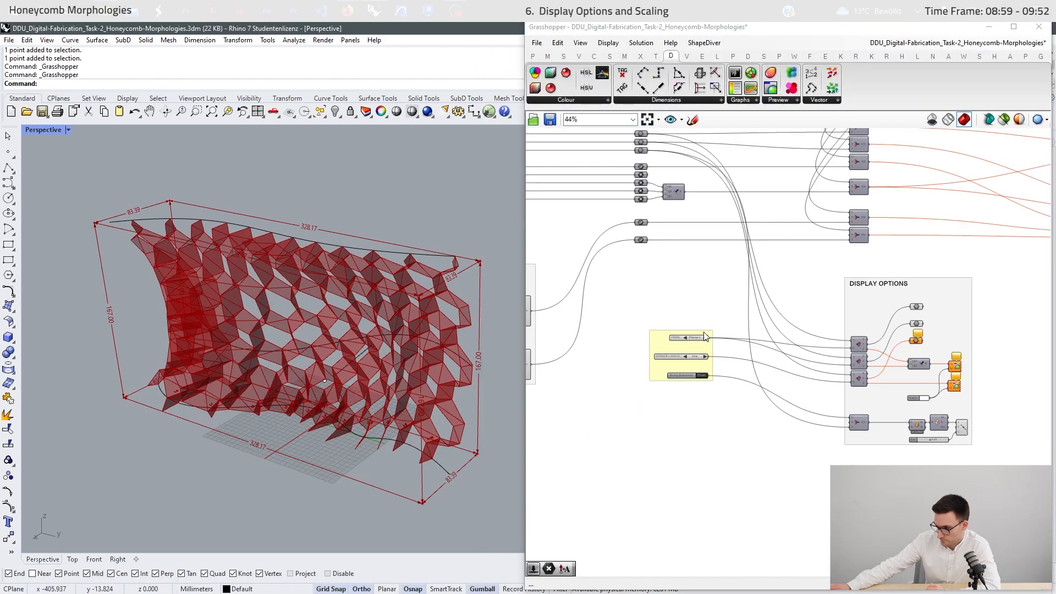
pyautogui.scroll(4, 996, 495)
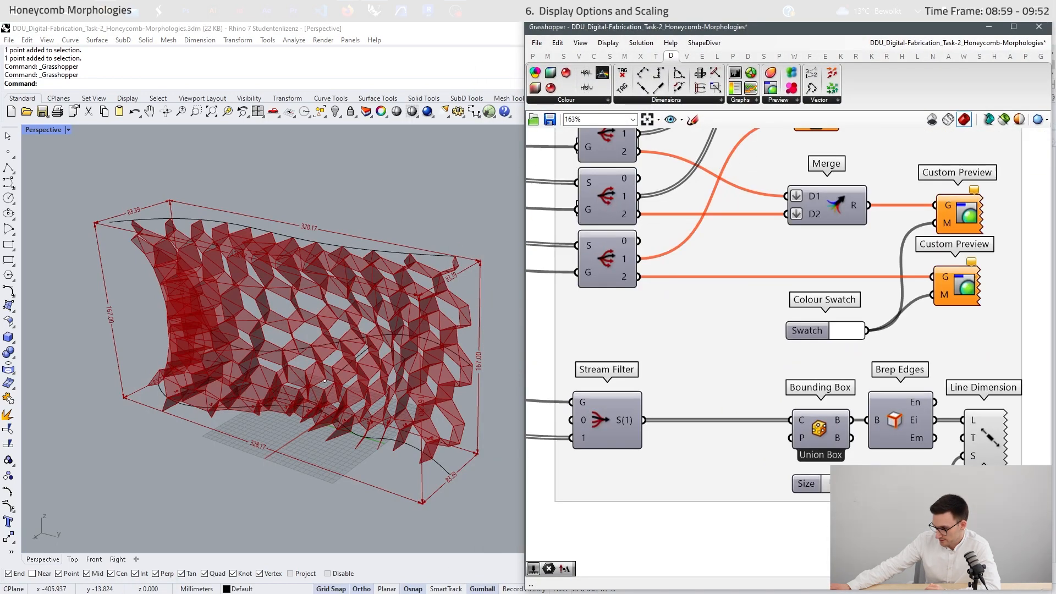
pyautogui.scroll(-5, 770, 330)
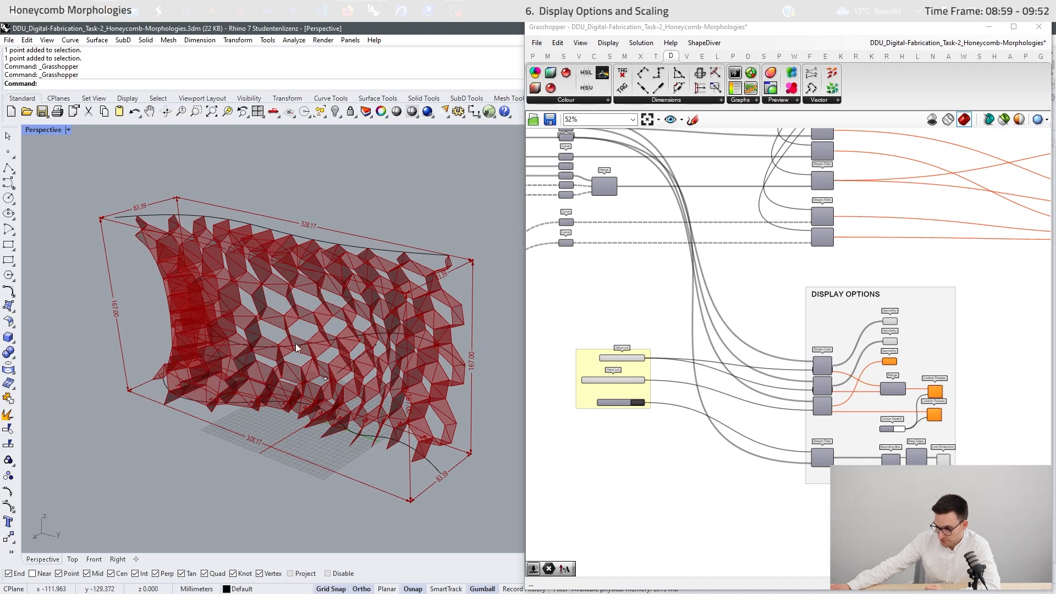
# Select the honeycomb's base curves and point in the Perspective viewport, view them against the dimensions, and clear the selection
pyautogui.scroll(-3, 296, 343)
pyautogui.moveTo(420, 193); pyautogui.dragTo(139, 469)
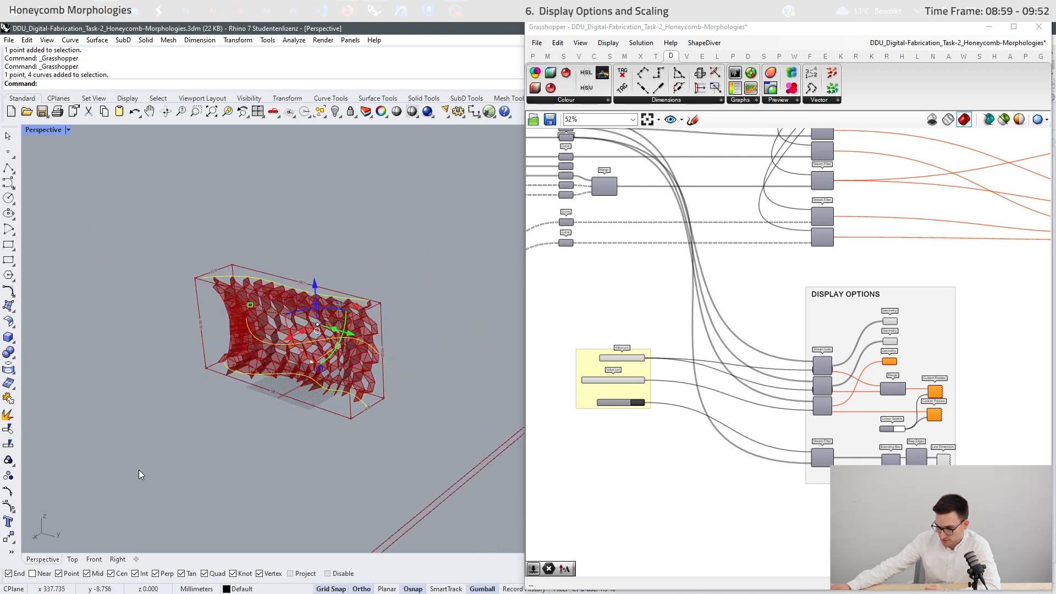
pyautogui.moveTo(139, 469); pyautogui.dragTo(330, 225, button='right')
pyautogui.scroll(3, 363, 297)
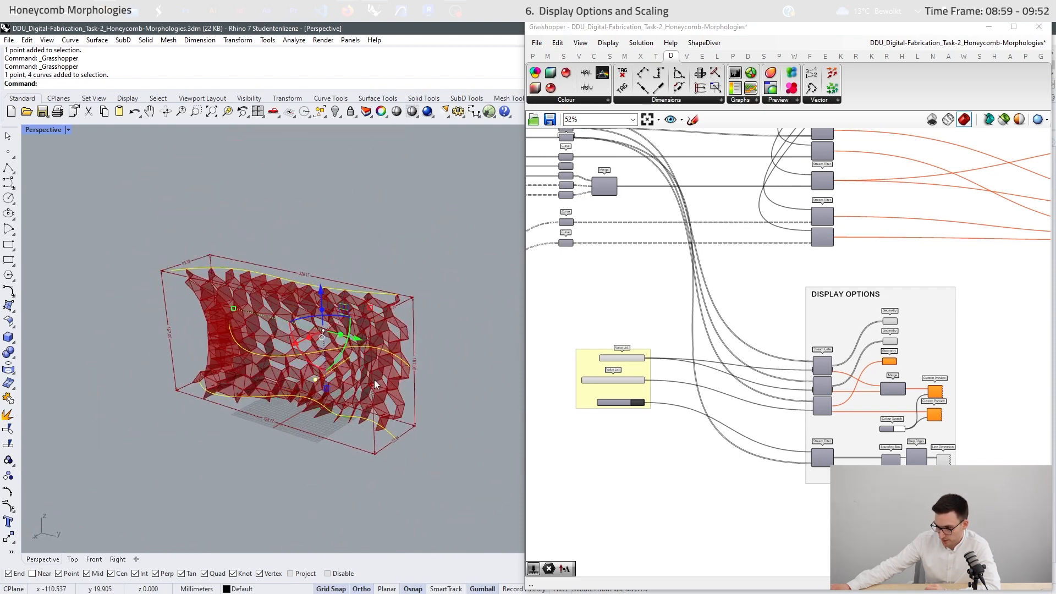
pyautogui.press('Escape')
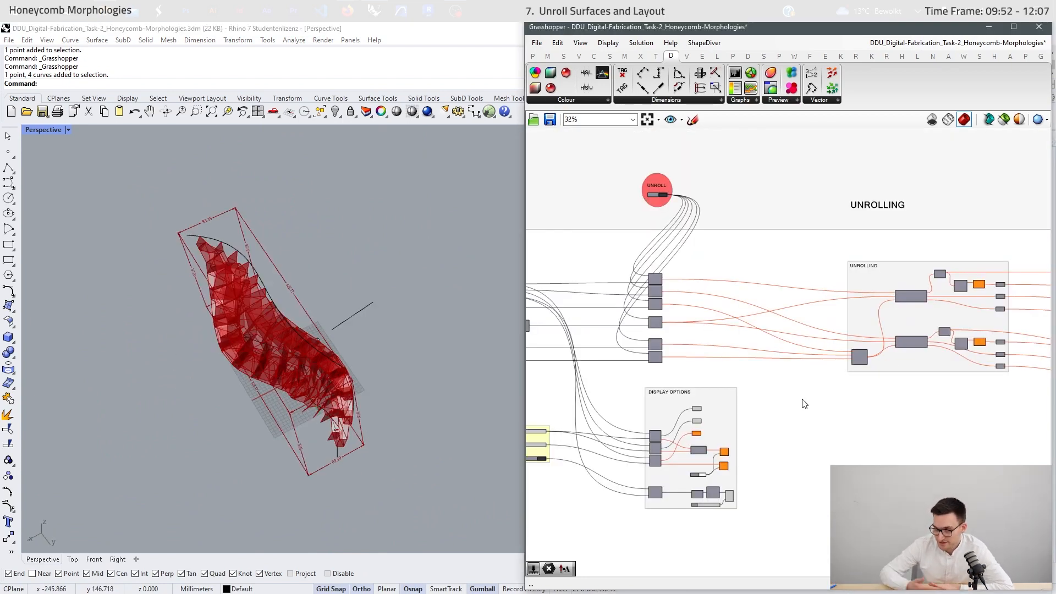
# Examine the Unroll toggle and its wires, selecting the components that precede it to show which part of the definition it separates
pyautogui.scroll(4, 623, 160)
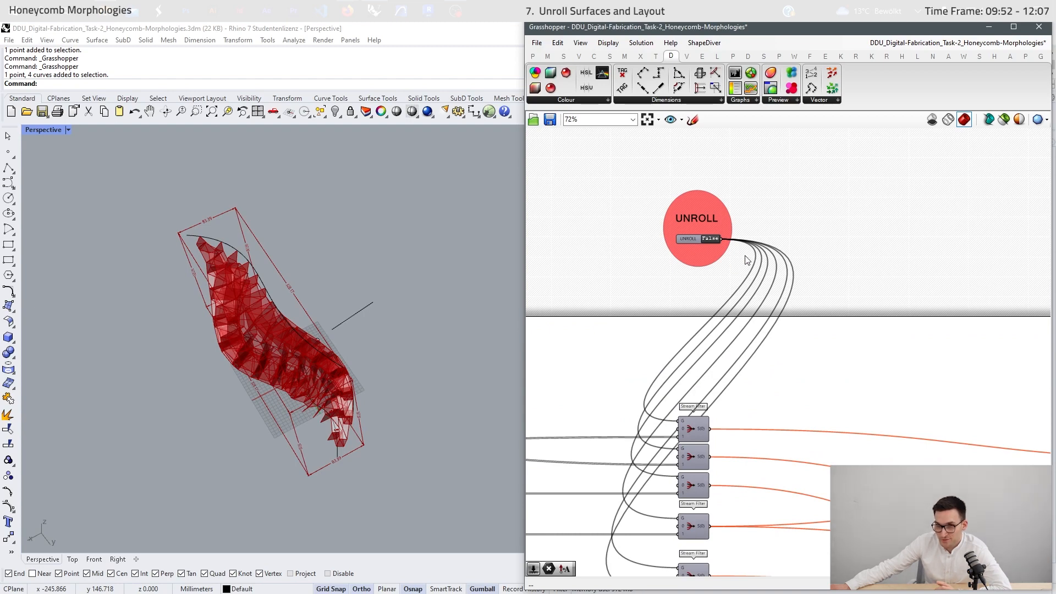
pyautogui.scroll(-10, 960, 248)
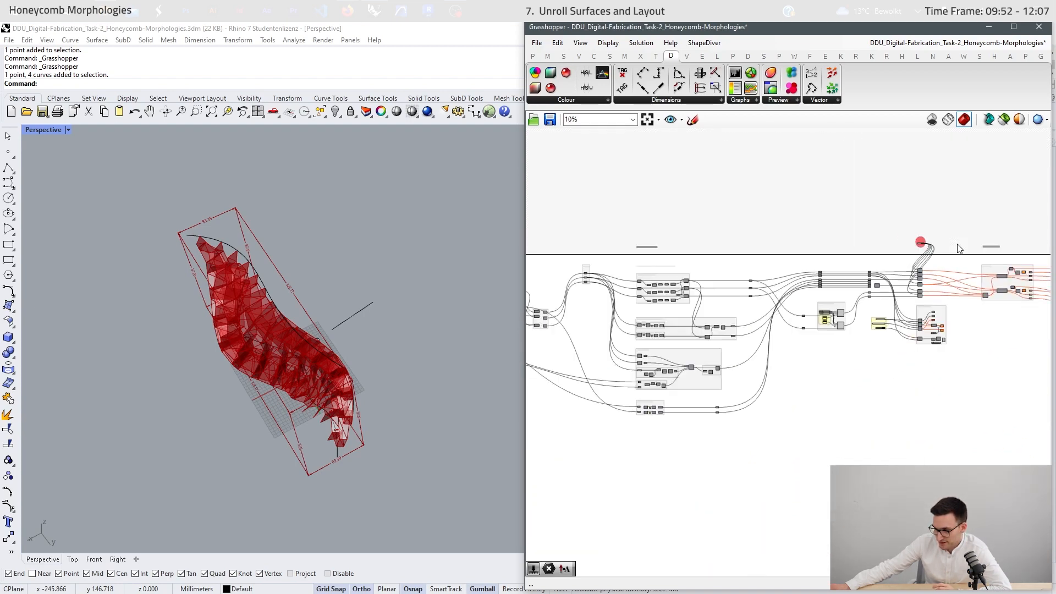
pyautogui.moveTo(896, 208); pyautogui.dragTo(575, 366)
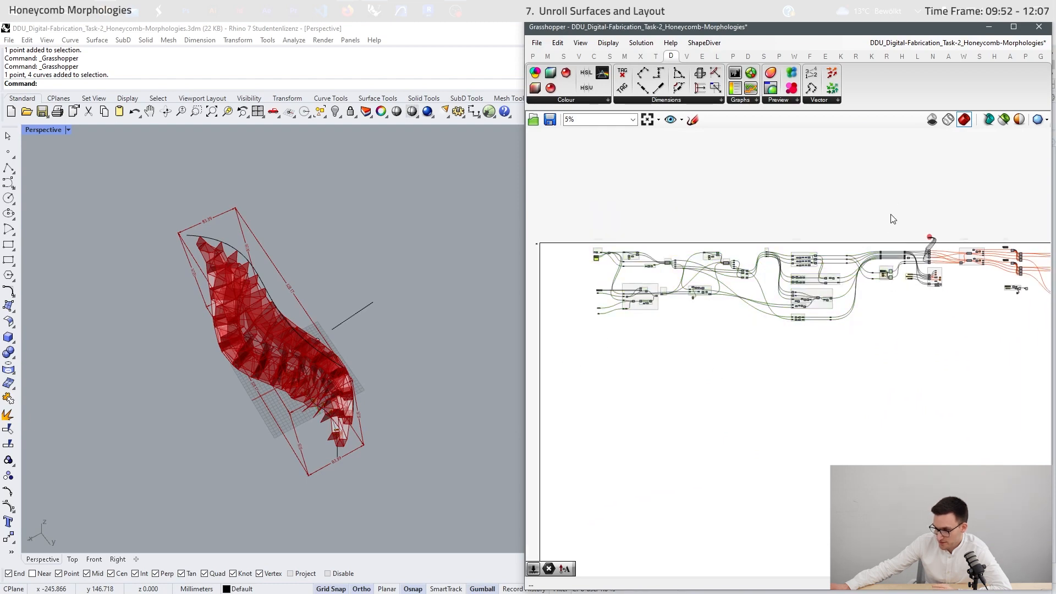
pyautogui.scroll(8, 913, 220)
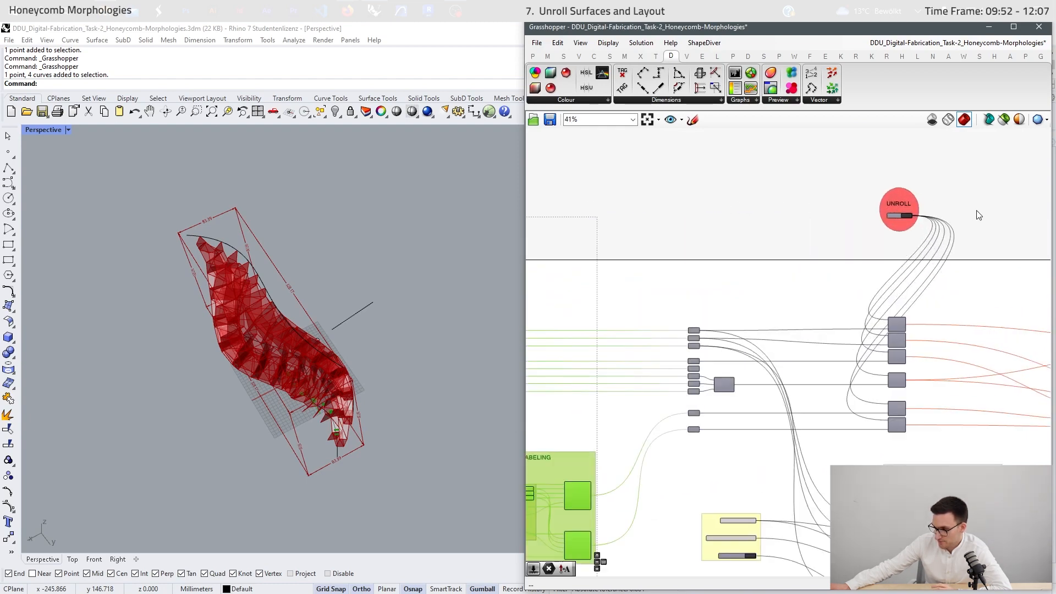
pyautogui.scroll(4, 968, 214)
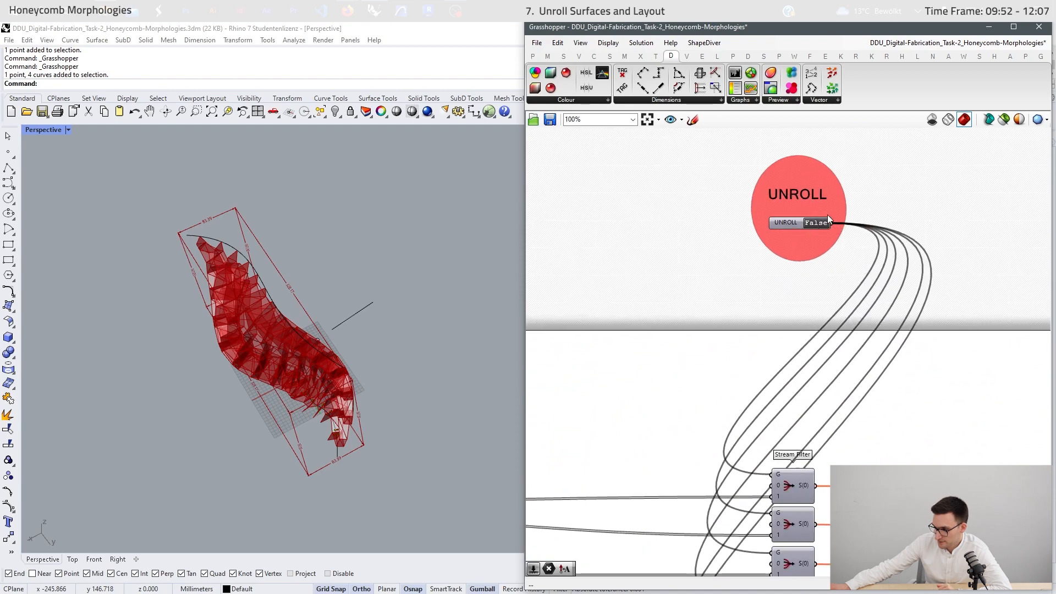
pyautogui.scroll(2, 810, 230)
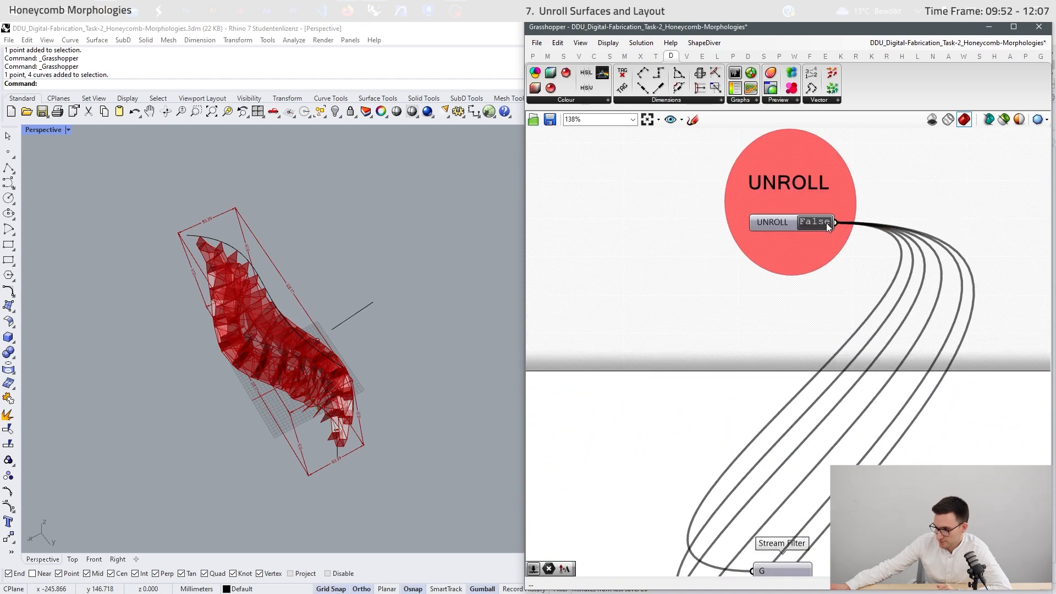
pyautogui.scroll(-5, 712, 222)
pyautogui.scroll(4, 777, 234)
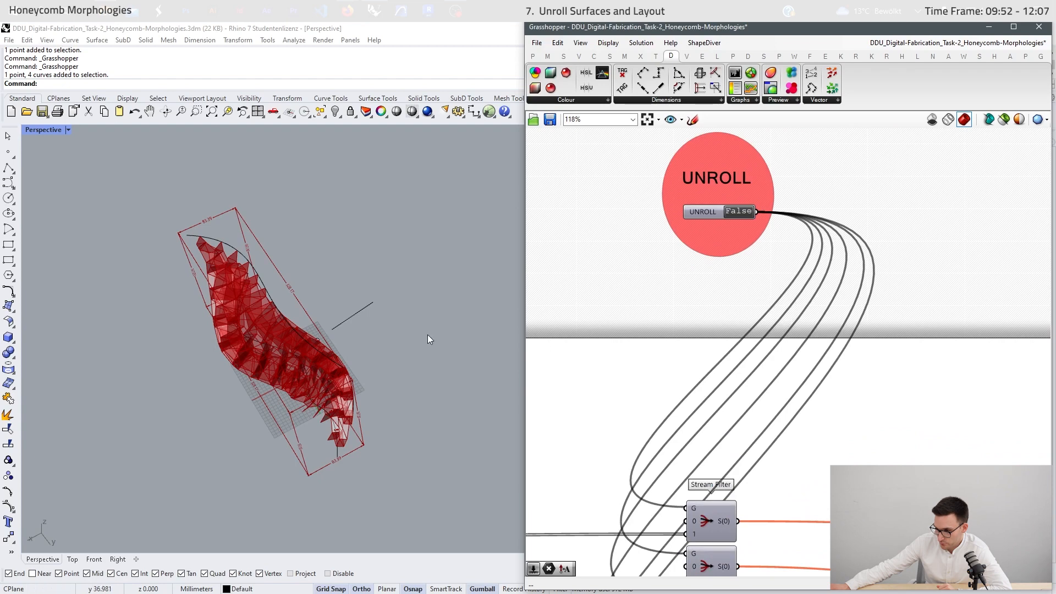
# Set the Unroll toggle to True and view the unrolled stripes on the sheet beside the honeycomb
pyautogui.moveTo(428, 334); pyautogui.dragTo(160, 337, button='right')
pyautogui.scroll(-7, 308, 385)
pyautogui.scroll(6, 346, 372)
pyautogui.moveTo(346, 371); pyautogui.dragTo(286, 385, button='right')
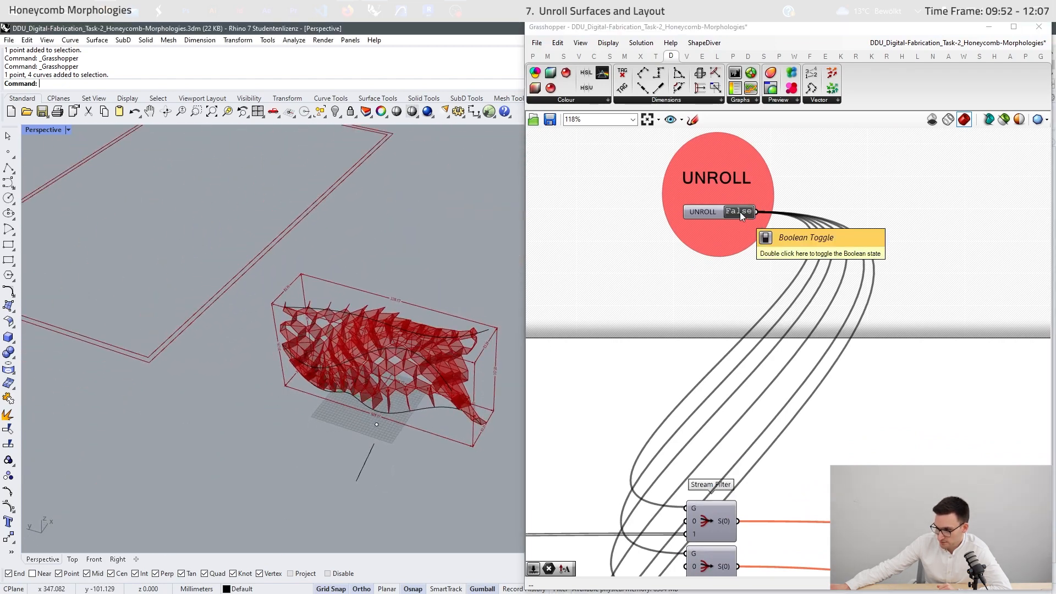
pyautogui.click(741, 212)
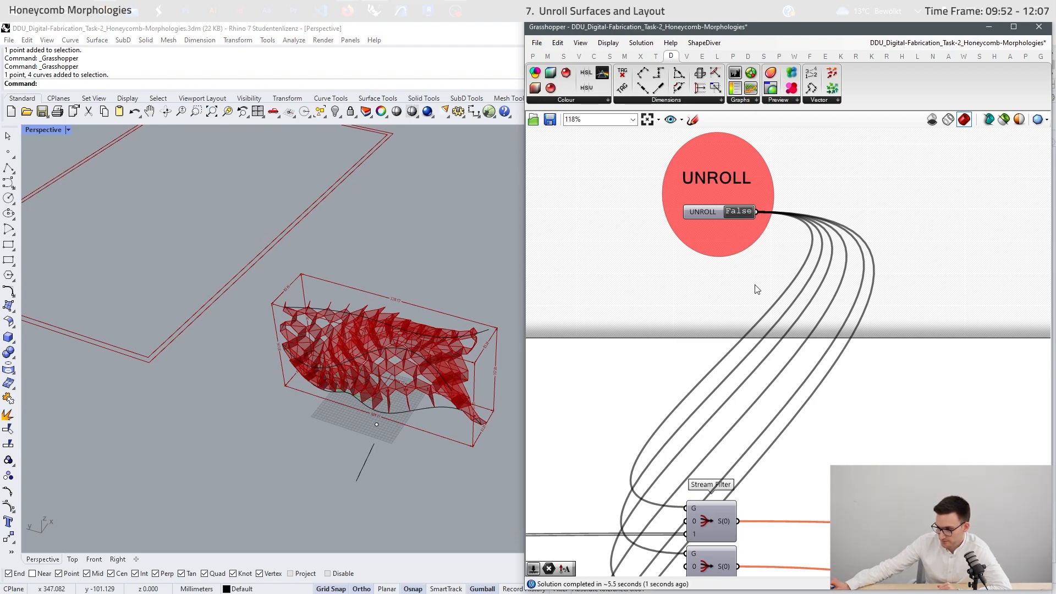
pyautogui.scroll(-4, 319, 379)
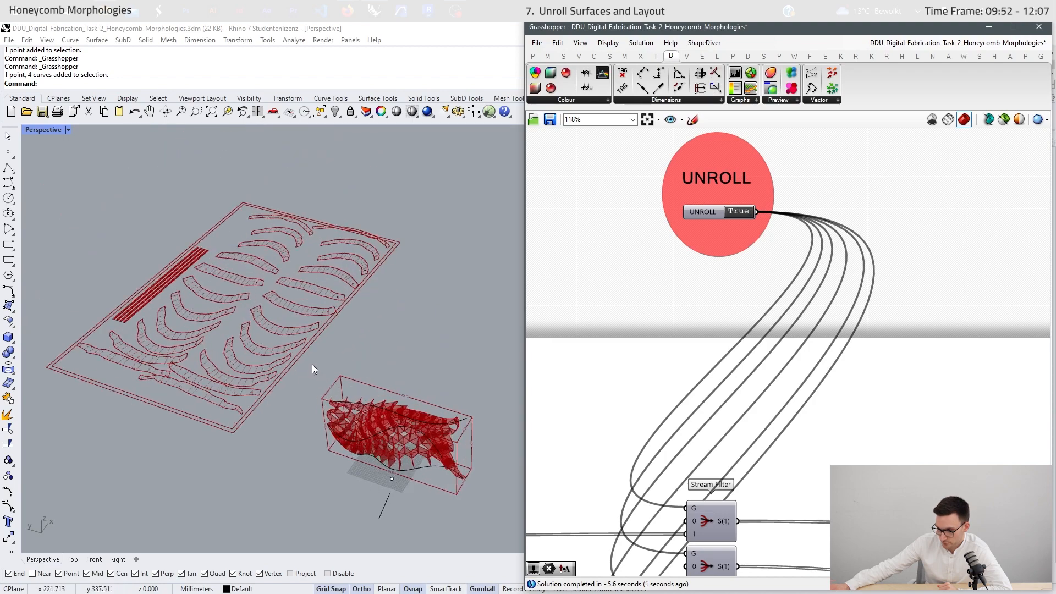
pyautogui.moveTo(312, 364); pyautogui.dragTo(378, 425, button='right')
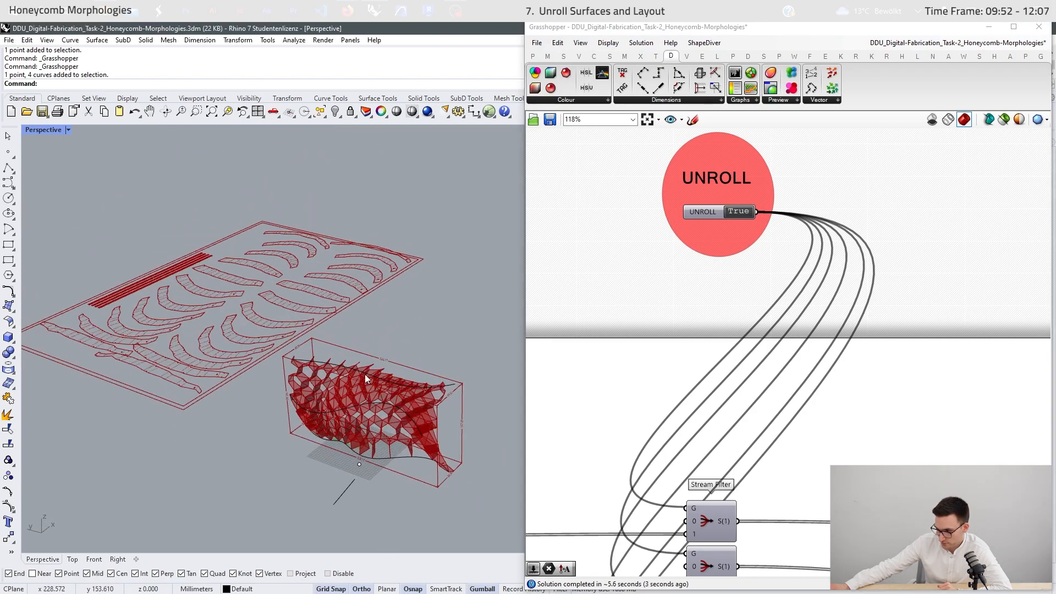
# Examine the Unrolling group with its GhPython scripts and the curve and point outputs behind the stream filters
pyautogui.scroll(-4, 631, 262)
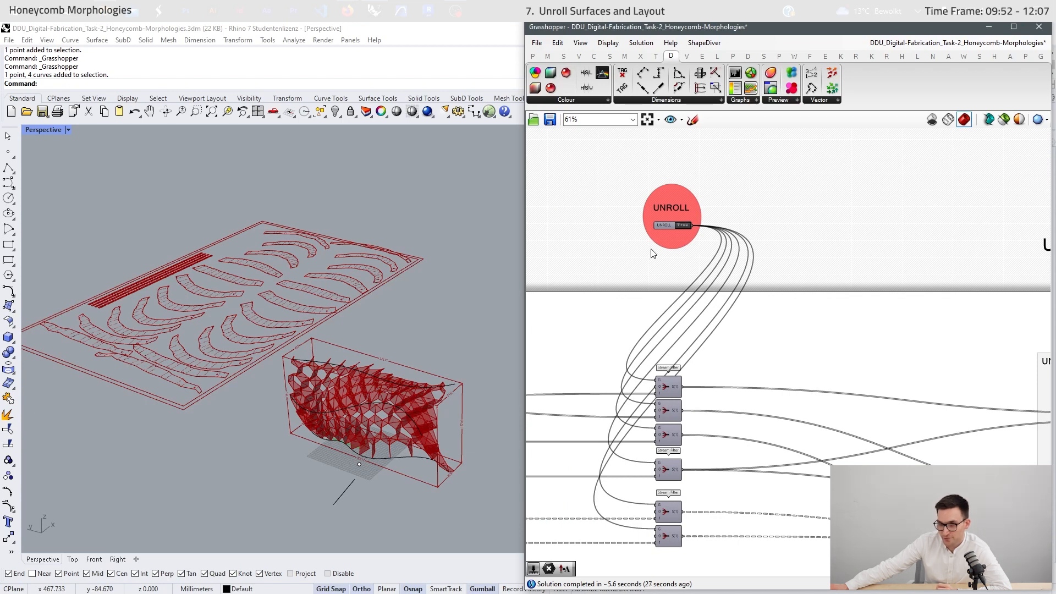
pyautogui.scroll(-3, 632, 253)
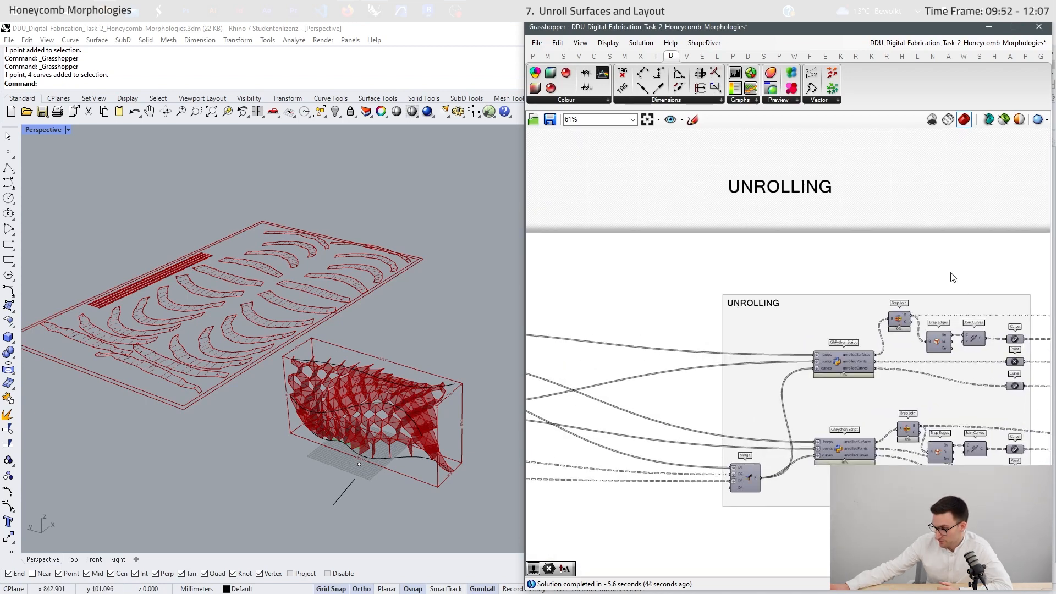
pyautogui.moveTo(951, 272); pyautogui.dragTo(881, 258, button='right')
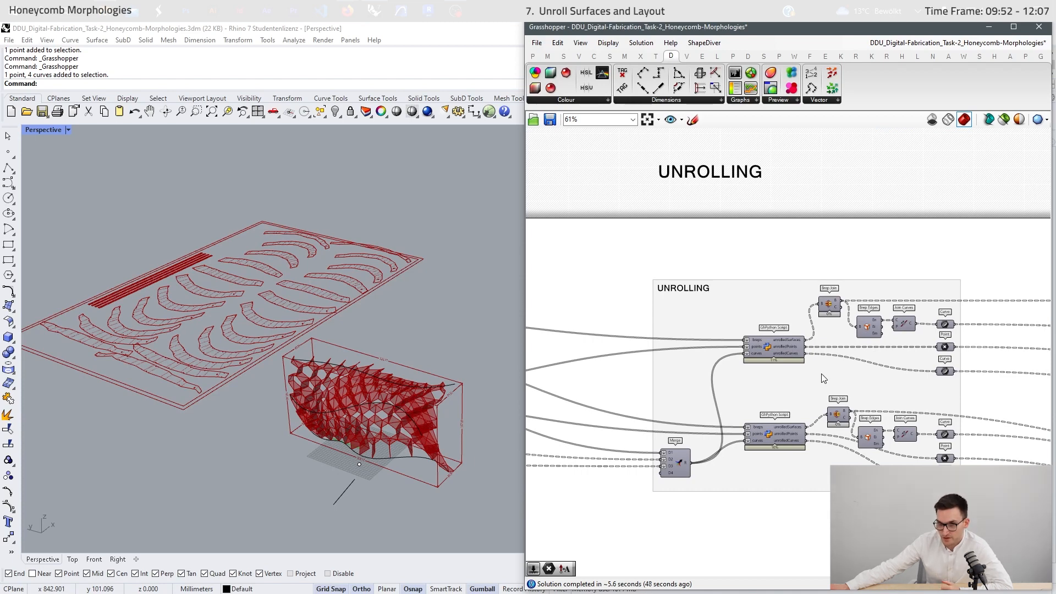
pyautogui.scroll(1, 719, 390)
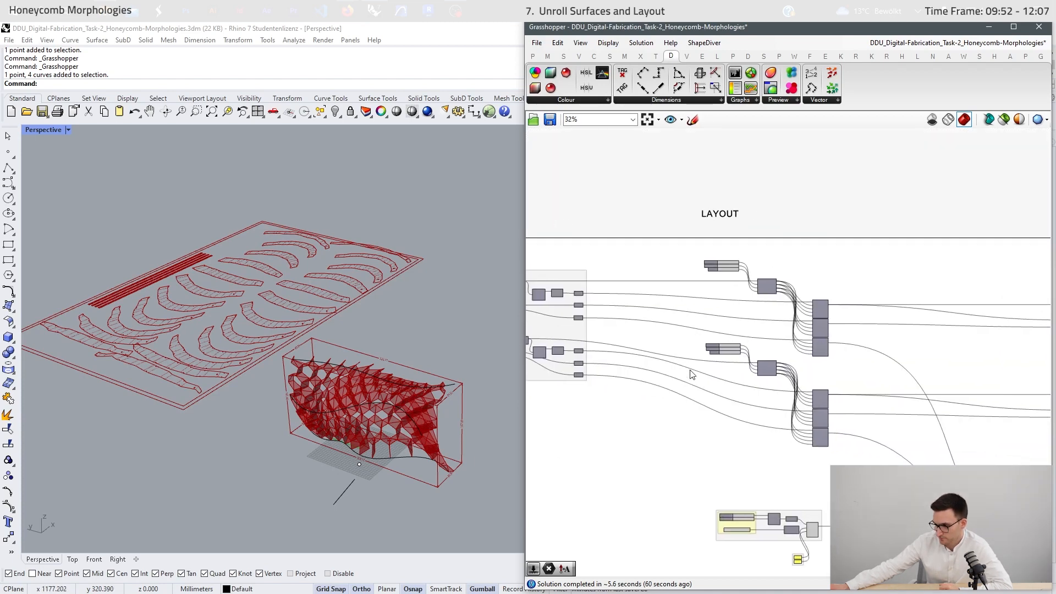
# Try a Number value of 87 on the first layout cluster's spacing slider, and return it to 72
pyautogui.scroll(3, 762, 344)
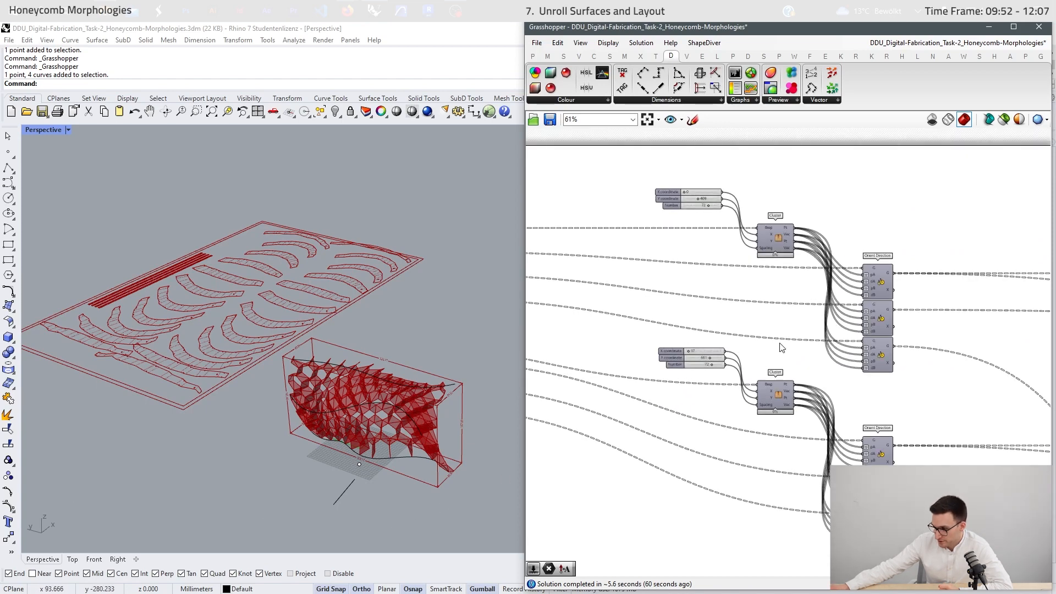
pyautogui.scroll(8, 697, 226)
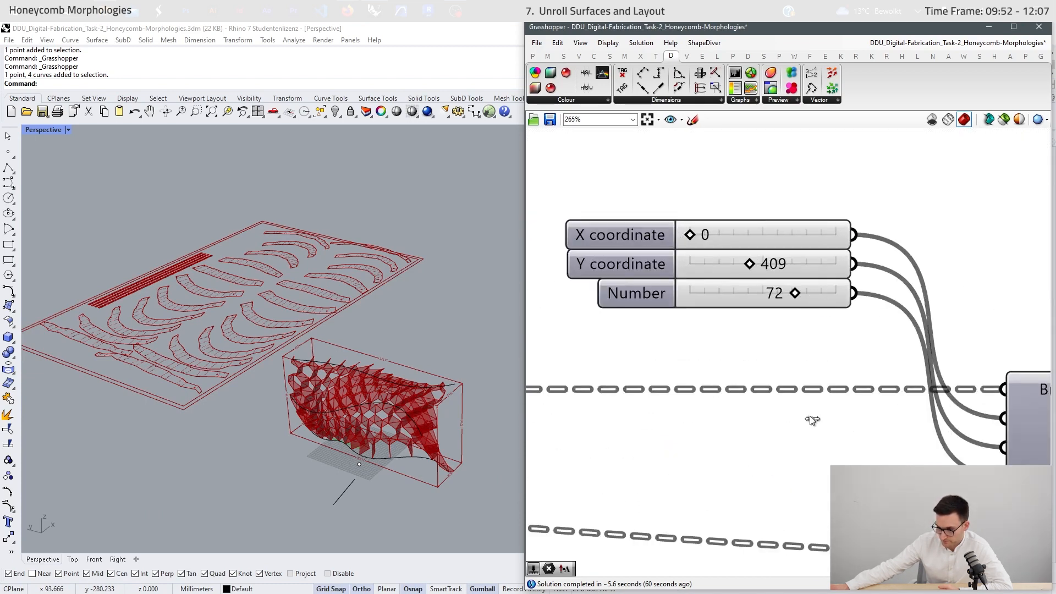
pyautogui.moveTo(809, 424); pyautogui.dragTo(809, 424)
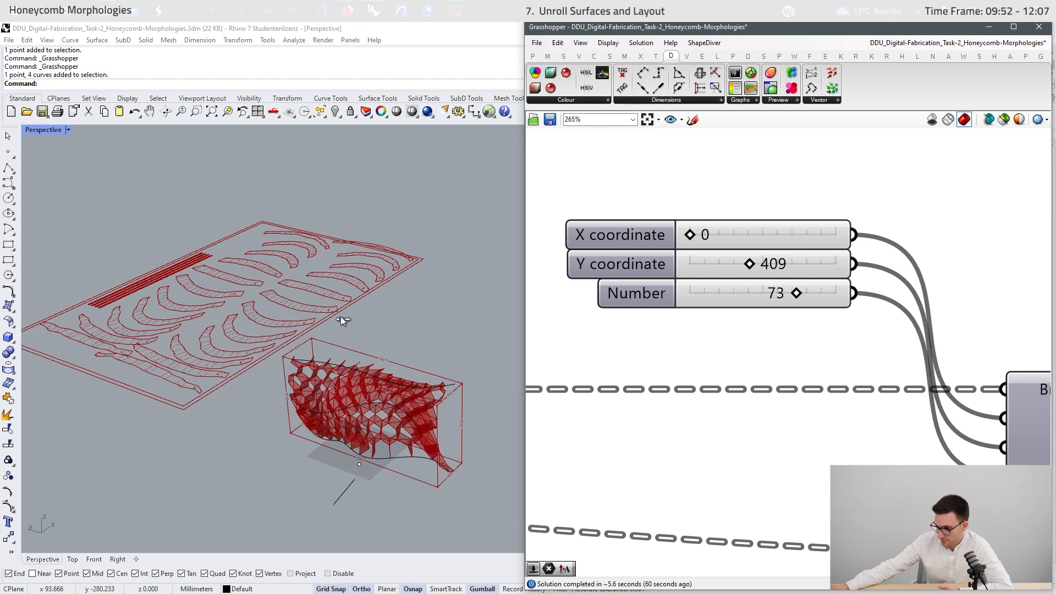
pyautogui.moveTo(828, 282); pyautogui.dragTo(797, 296)
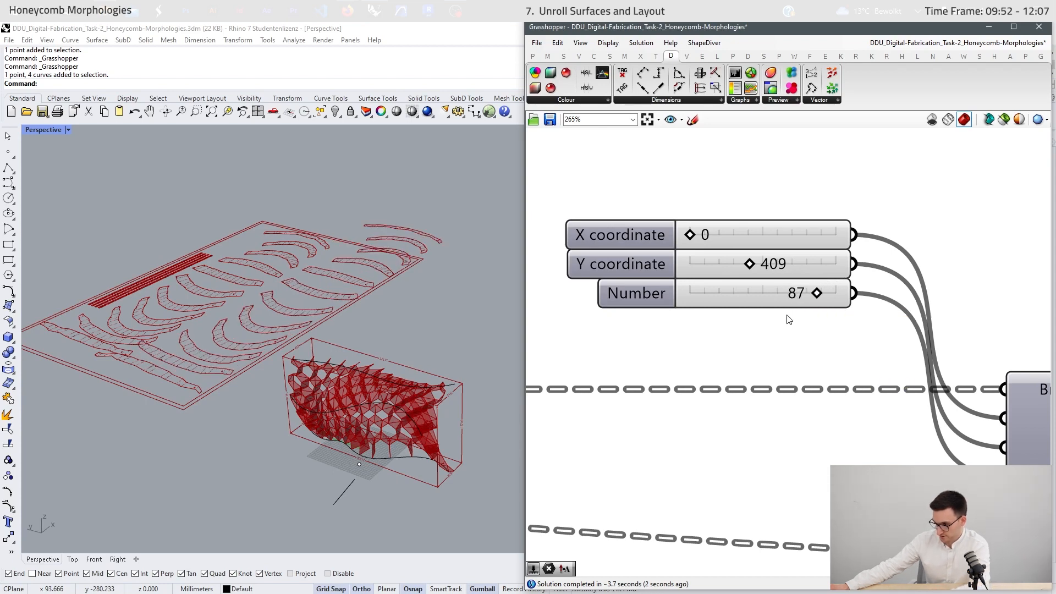
pyautogui.click(796, 295)
pyautogui.doubleClick(797, 295)
pyautogui.click(797, 341)
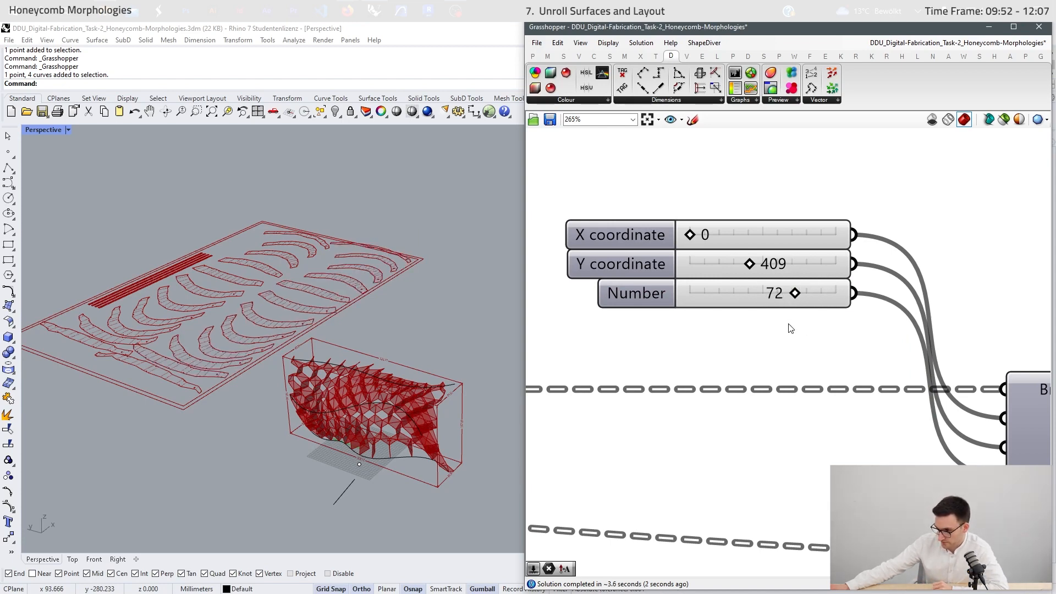
# Examine the sheet rectangle definition below the layout clusters, including its position sliders, paper size list and the 895 and 580 size panels
pyautogui.scroll(-5, 761, 473)
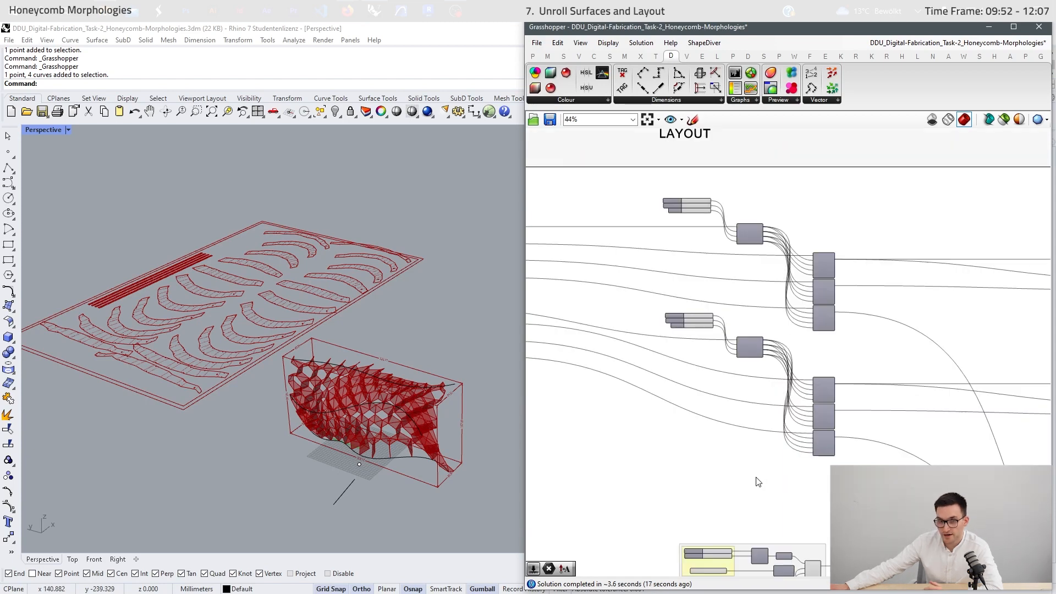
pyautogui.moveTo(758, 482); pyautogui.dragTo(759, 378, button='right')
pyautogui.scroll(4, 775, 487)
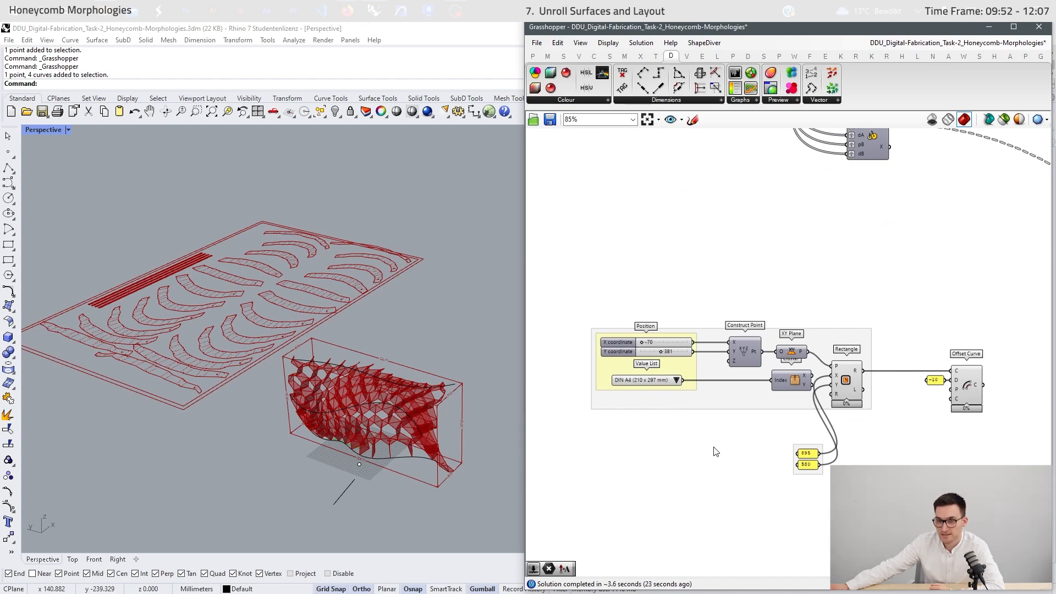
pyautogui.scroll(5, 751, 468)
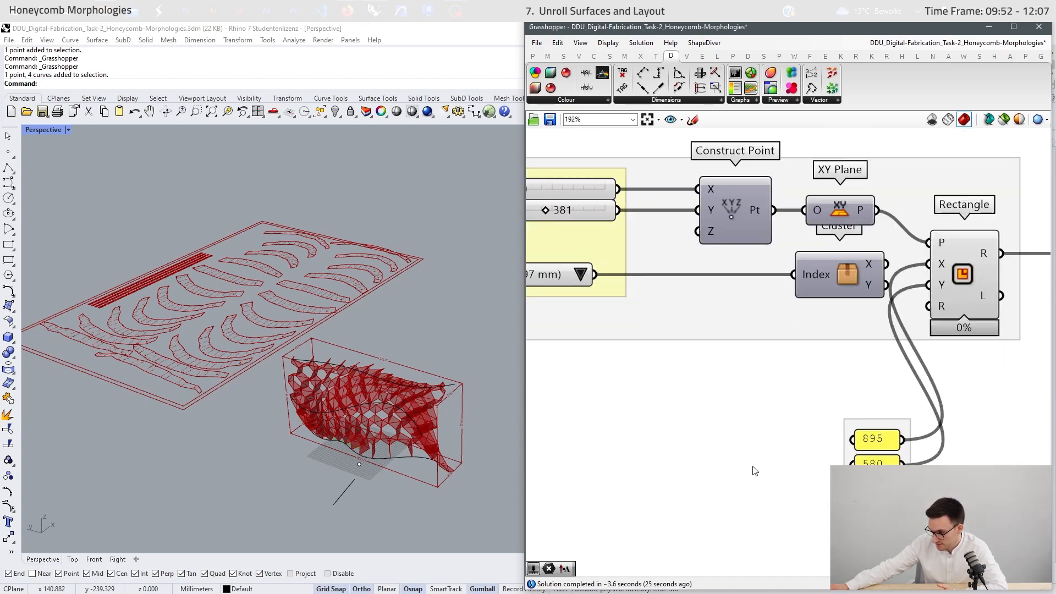
pyautogui.moveTo(941, 389); pyautogui.dragTo(783, 506)
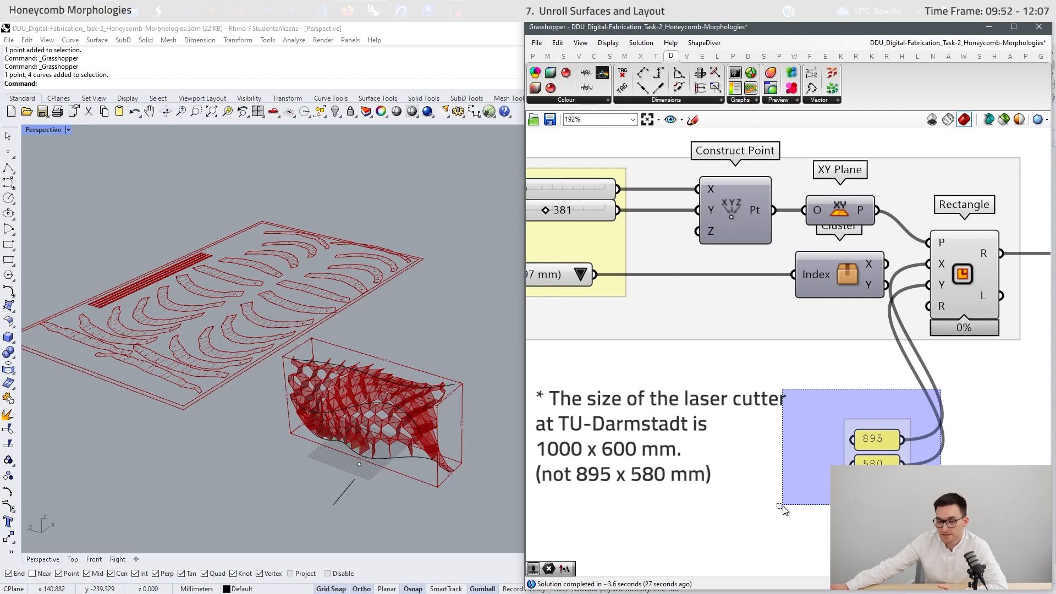
pyautogui.moveTo(783, 506); pyautogui.dragTo(783, 506)
pyautogui.click(850, 512)
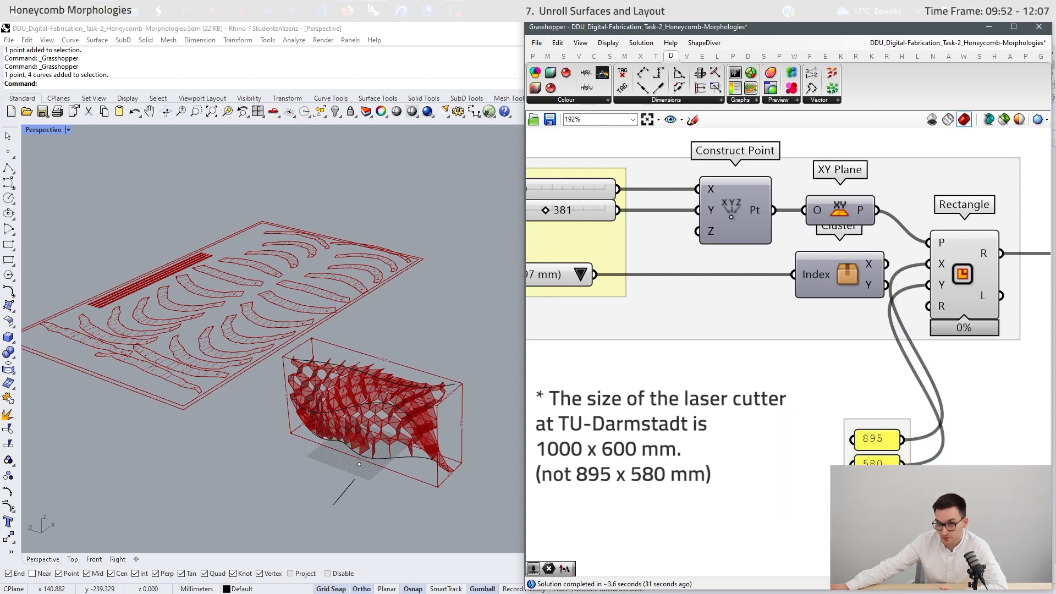
# Select the Offset Curve component behind the sheet rectangle and inspect the inner margin outline around the stripes in the Rhino viewport
pyautogui.scroll(-5, 800, 431)
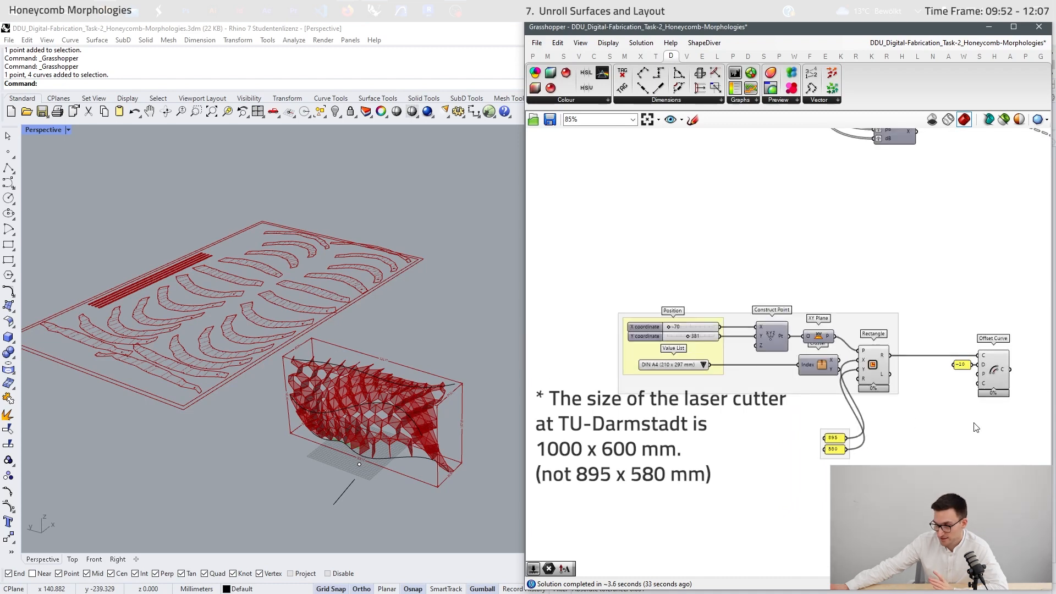
pyautogui.moveTo(975, 423); pyautogui.dragTo(956, 416, button='right')
pyautogui.click(975, 369)
pyautogui.moveTo(342, 374); pyautogui.dragTo(395, 355, button='right')
pyautogui.scroll(-4, 395, 355)
pyautogui.scroll(6, 311, 376)
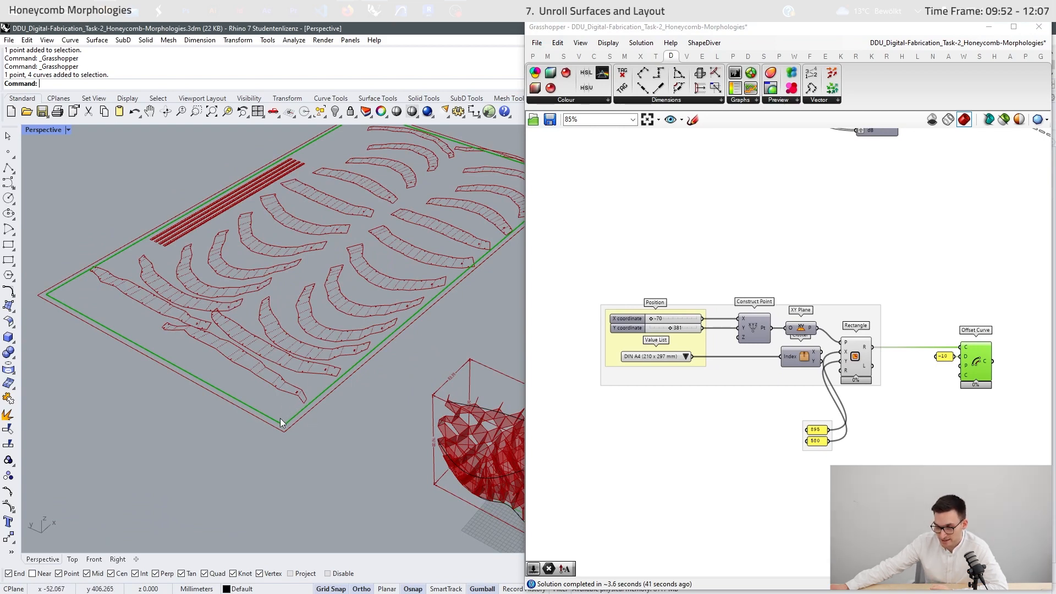
pyautogui.scroll(2, 240, 401)
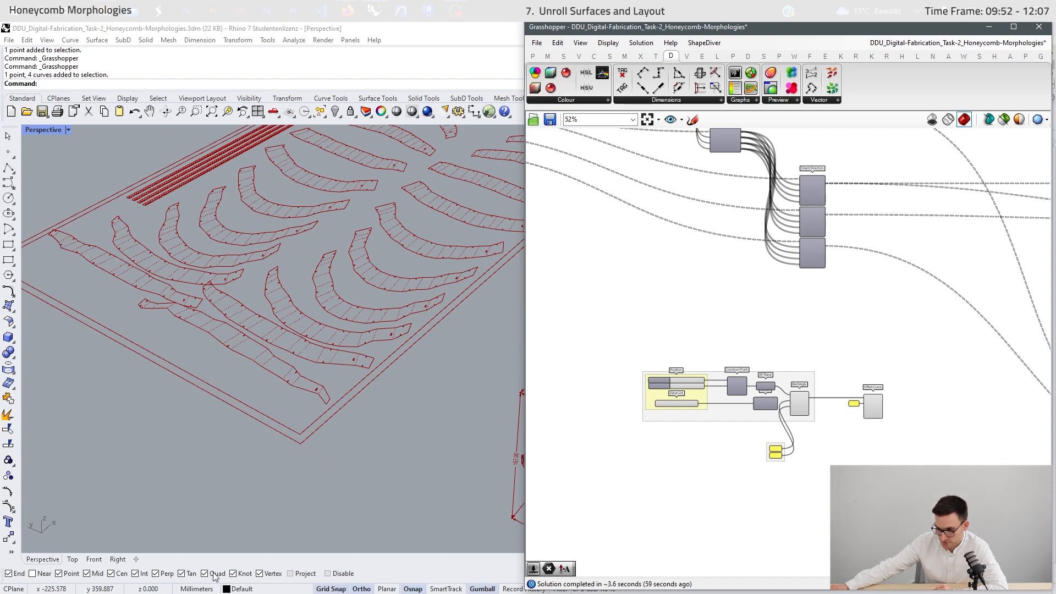
# Check the model units in Rhino's document properties and close the dialog without changing anything
pyautogui.click(9, 40)
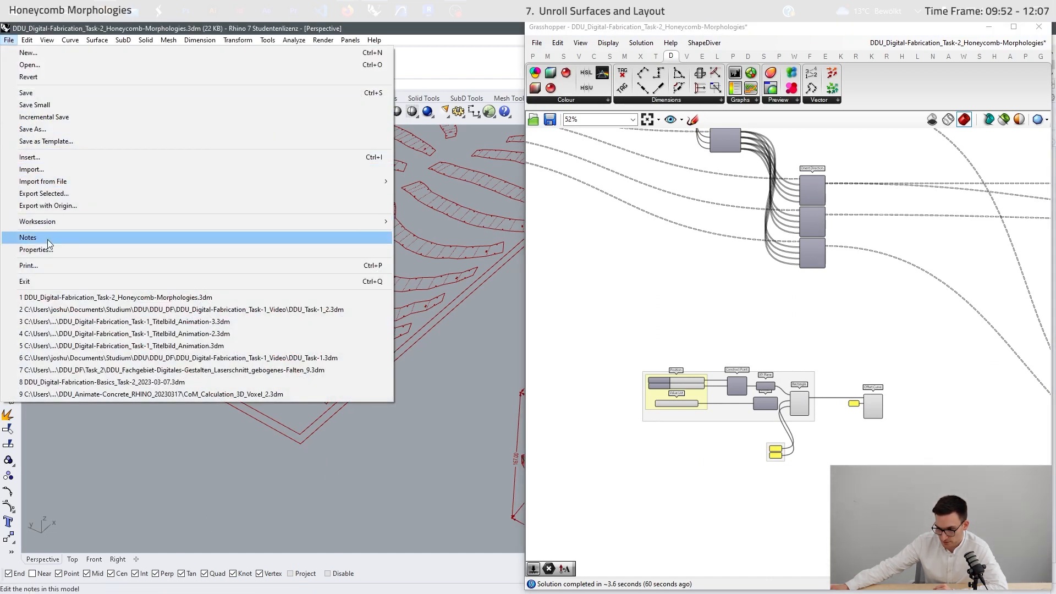
pyautogui.click(49, 251)
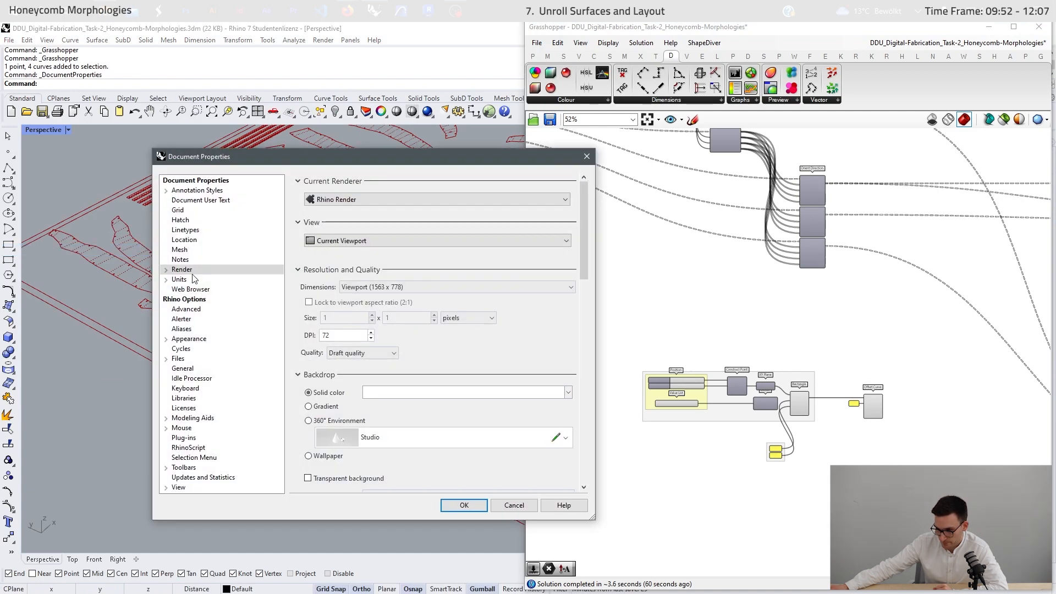
pyautogui.click(186, 280)
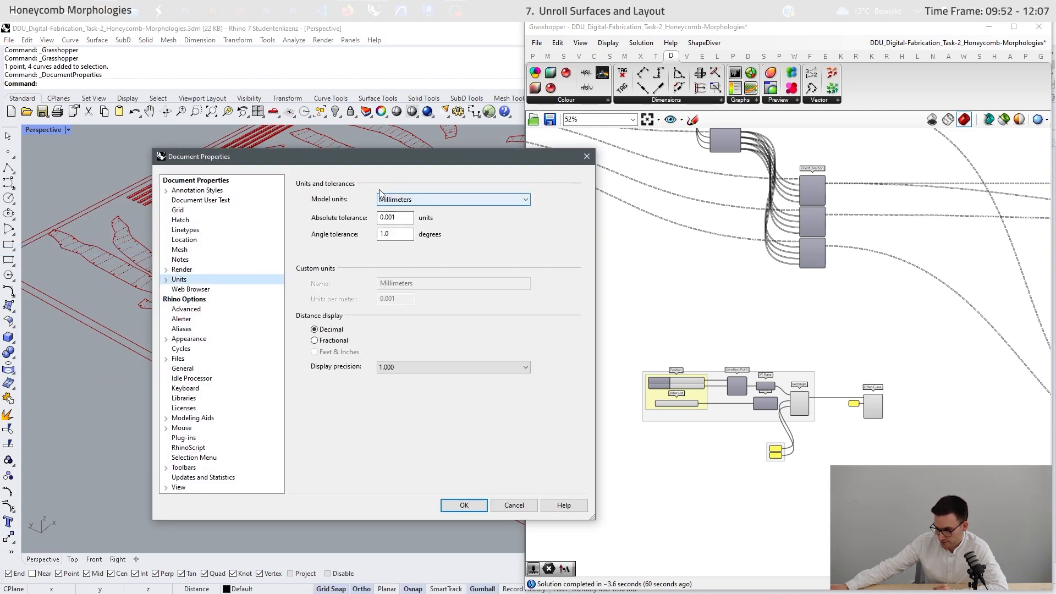
pyautogui.click(528, 504)
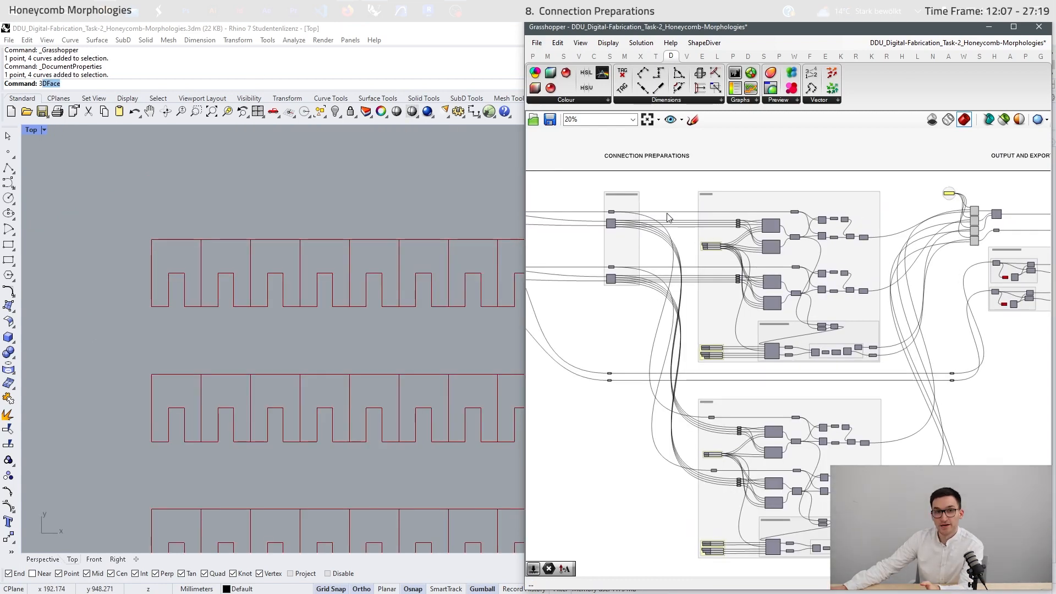
# Examine the Sorted Curve Pairs group in the Connection Preparations section and its wires into the option groups
pyautogui.scroll(5, 668, 216)
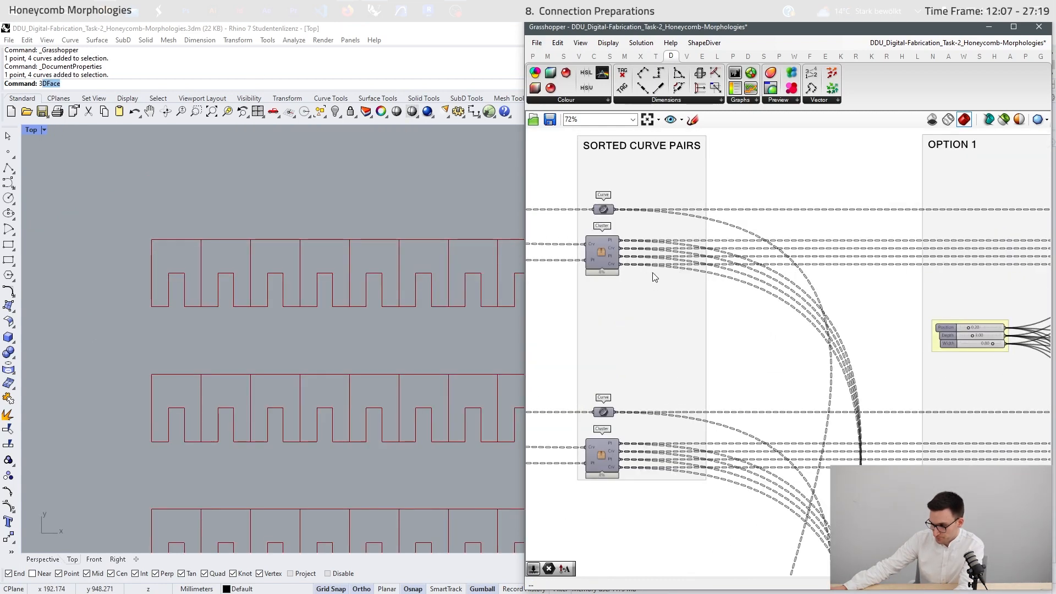
pyautogui.moveTo(723, 153); pyautogui.dragTo(570, 484)
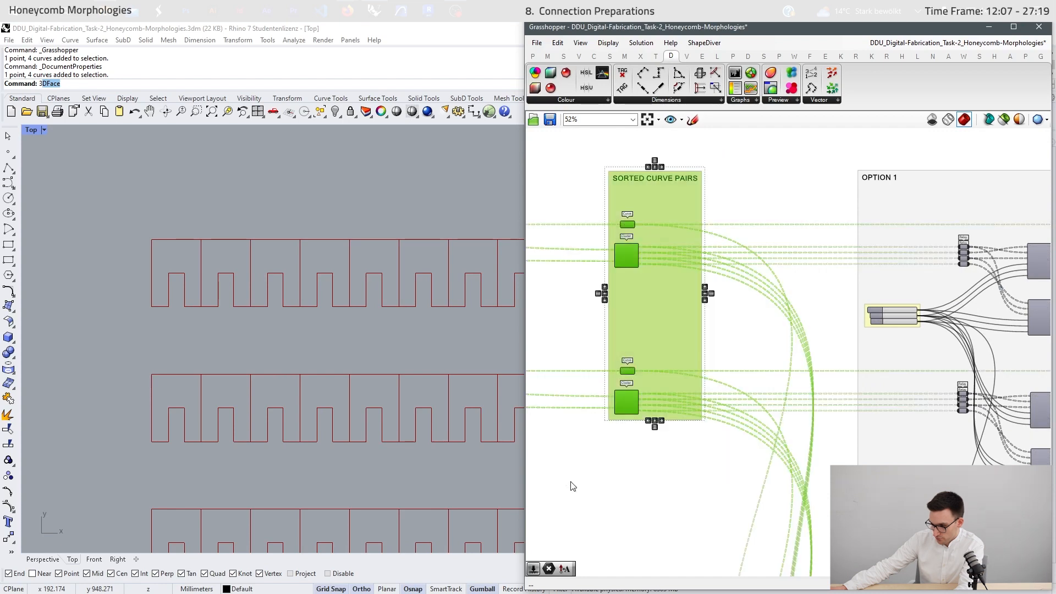
pyautogui.scroll(3, 594, 304)
pyautogui.scroll(-6, 594, 304)
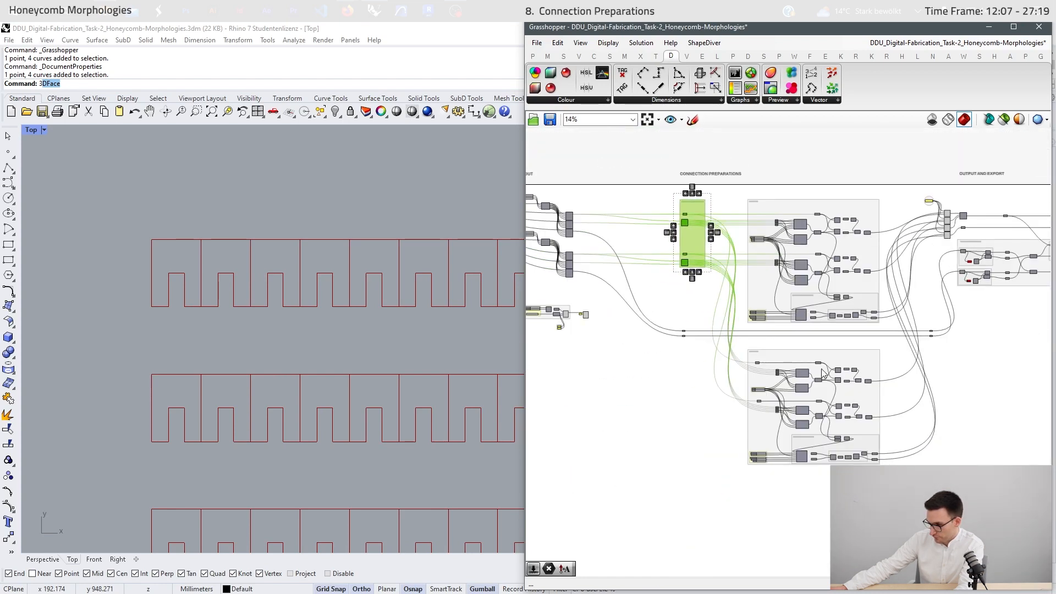
pyautogui.scroll(2, 698, 202)
pyautogui.scroll(3, 699, 202)
# Add a Point parameter with a Curve parameter below it between the Sorted Curve Pairs group and Option 1
pyautogui.doubleClick(778, 369)
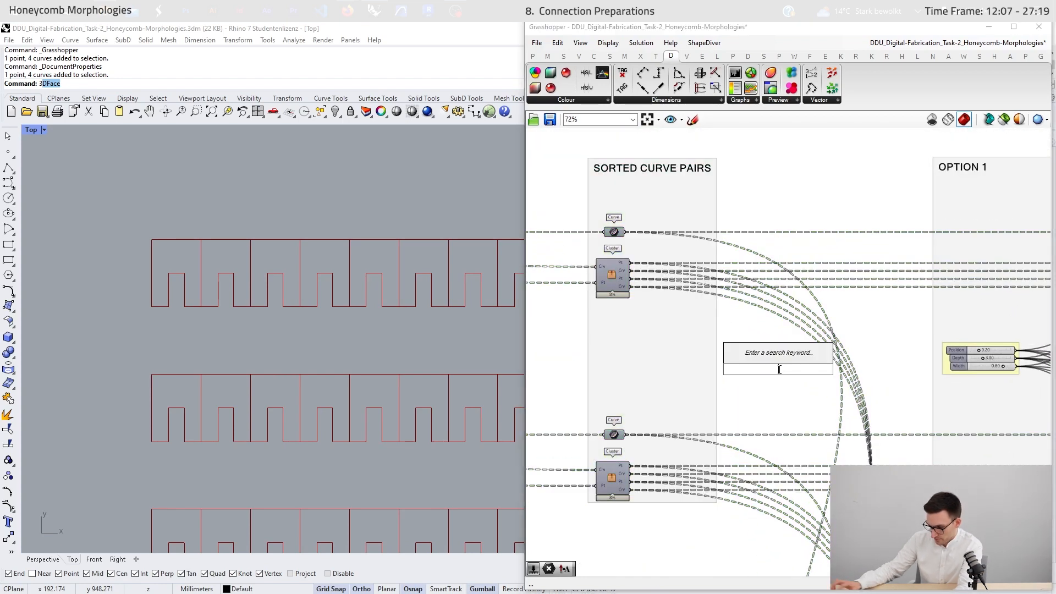
pyautogui.write('Pt')
pyautogui.click(766, 316)
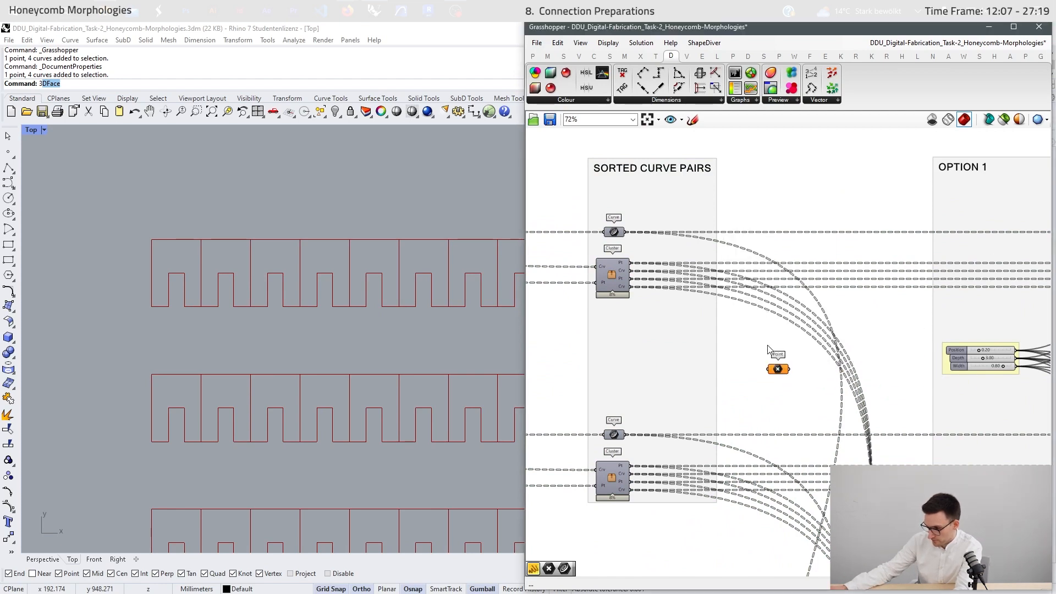
pyautogui.moveTo(777, 368); pyautogui.dragTo(764, 350)
pyautogui.doubleClick(763, 378)
pyautogui.write('crv')
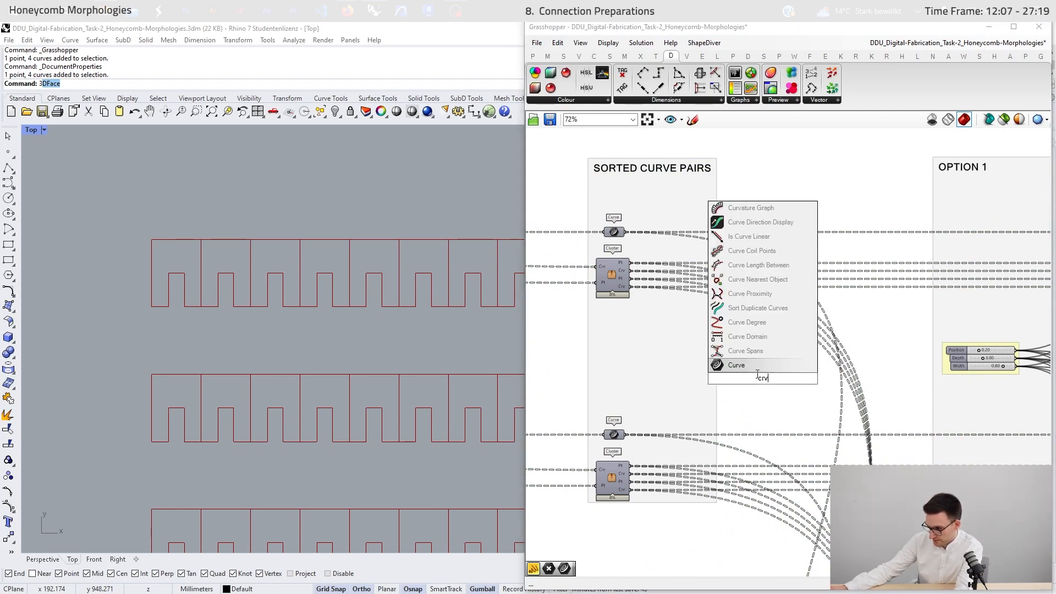
pyautogui.click(761, 370)
# Duplicate the new Point and Curve parameters and stack all four closely in the order Point, Curve, Point, Curve
pyautogui.scroll(3, 761, 392)
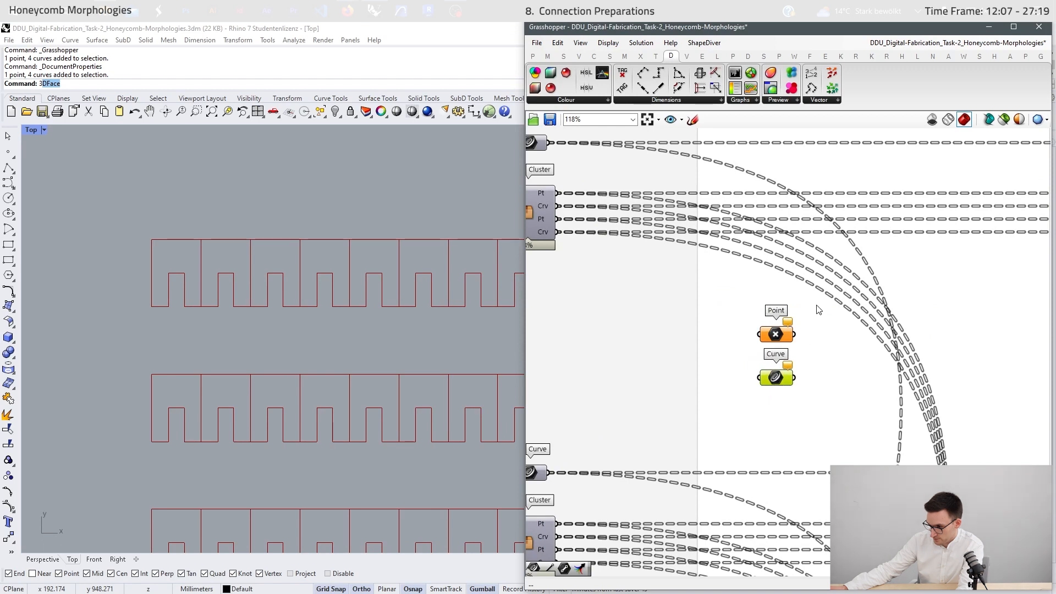
pyautogui.moveTo(818, 308); pyautogui.dragTo(777, 457)
pyautogui.hotkey('ctrl', 'c')
pyautogui.hotkey('ctrl', 'v')
pyautogui.click(822, 393)
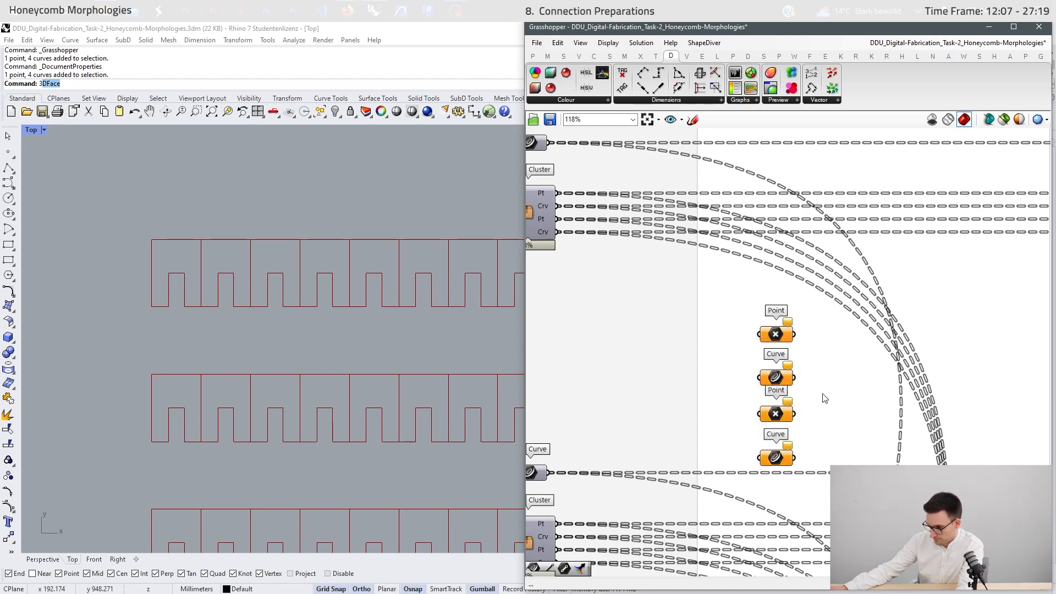
pyautogui.moveTo(782, 378); pyautogui.dragTo(782, 361)
pyautogui.moveTo(781, 423); pyautogui.dragTo(782, 389)
pyautogui.moveTo(782, 458); pyautogui.dragTo(782, 402)
pyautogui.click(843, 419)
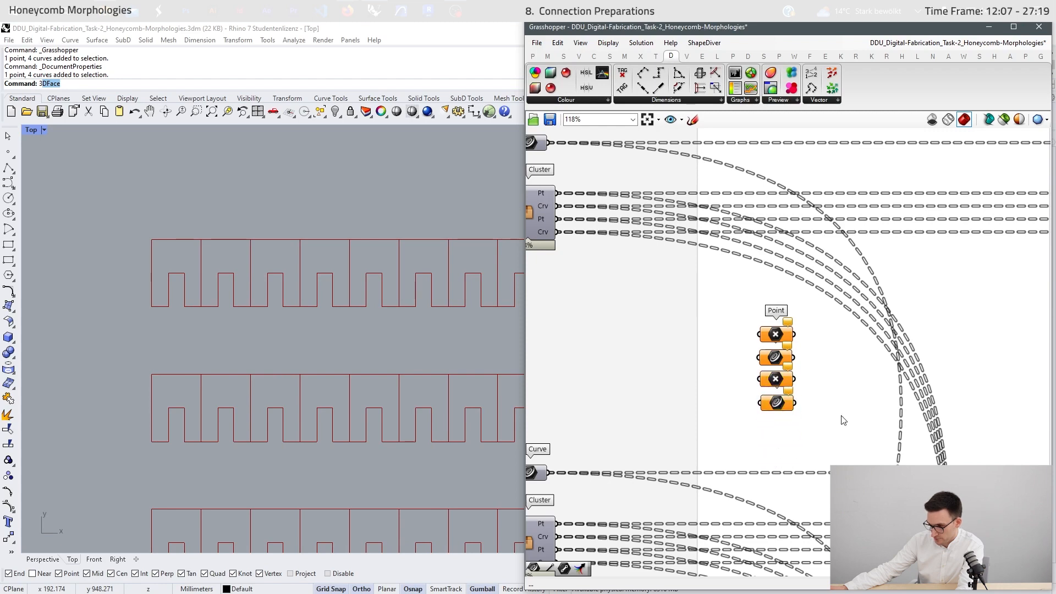
# Connect the upper sorting cluster's Pt, Crv, Pt and Crv outputs in order to the four stacked parameters
pyautogui.scroll(-2, 724, 267)
pyautogui.scroll(1, 613, 212)
pyautogui.moveTo(603, 213); pyautogui.dragTo(748, 314)
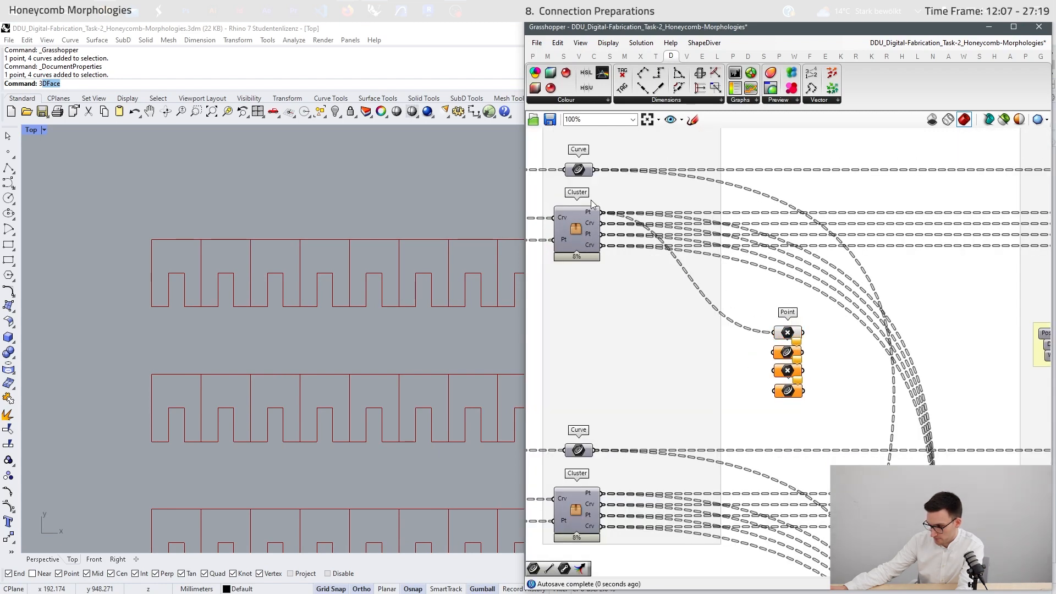
pyautogui.moveTo(603, 223); pyautogui.dragTo(777, 352)
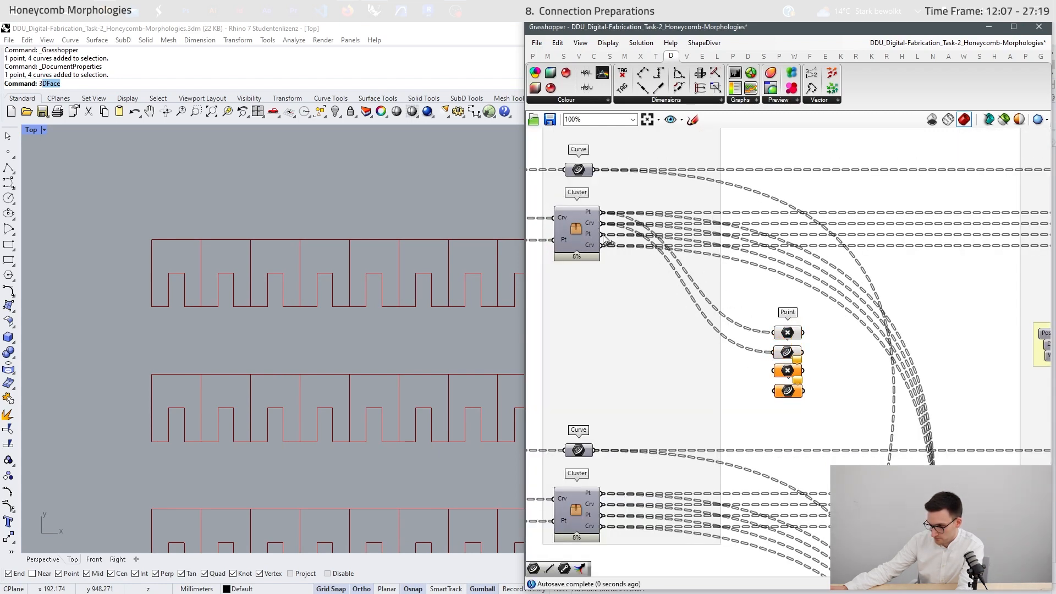
pyautogui.moveTo(602, 235); pyautogui.dragTo(780, 371)
pyautogui.moveTo(603, 245); pyautogui.dragTo(780, 393)
# Add another Curve parameter above the stack and connect the upper Curve of Sorted Curve Pairs to it
pyautogui.doubleClick(825, 205)
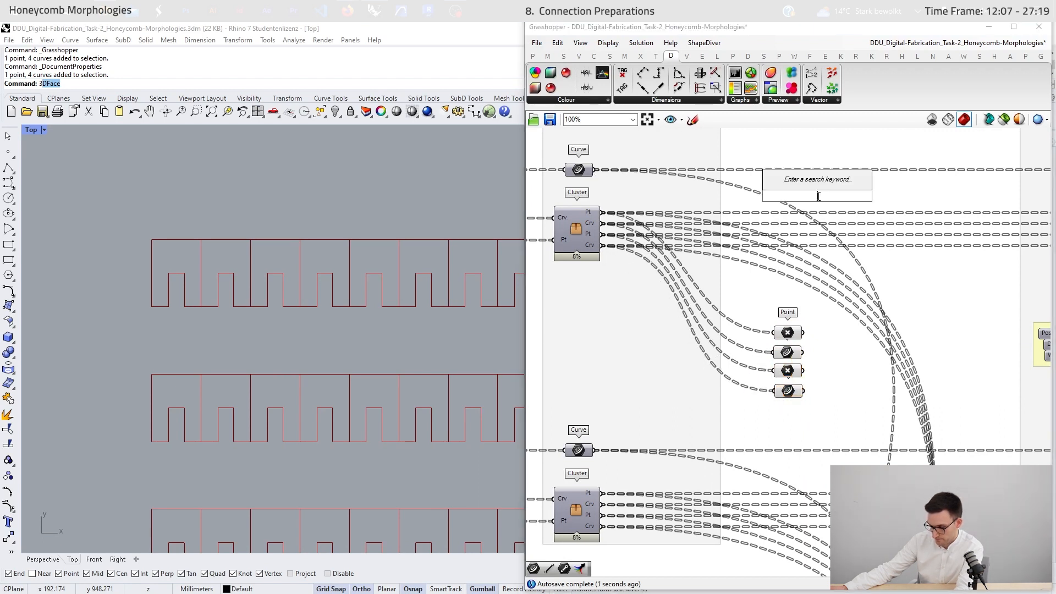
pyautogui.write('curve')
pyautogui.press('Return')
pyautogui.moveTo(596, 170); pyautogui.dragTo(794, 293)
# Move the five new parameters together to the empty canvas area below the option groups
pyautogui.moveTo(826, 251); pyautogui.dragTo(786, 421)
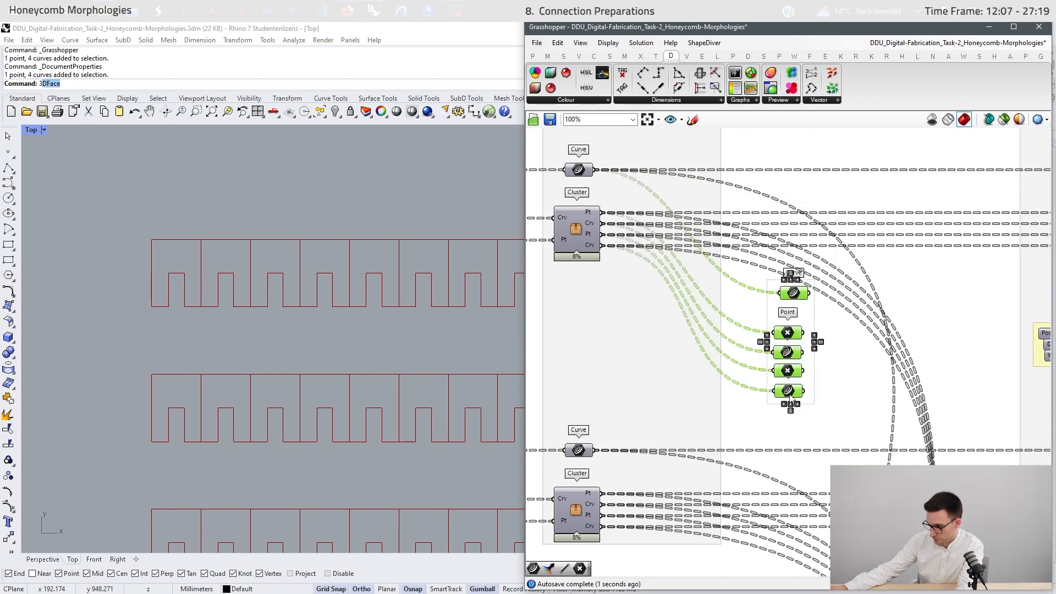
pyautogui.scroll(-8, 786, 421)
pyautogui.moveTo(847, 541); pyautogui.dragTo(832, 534)
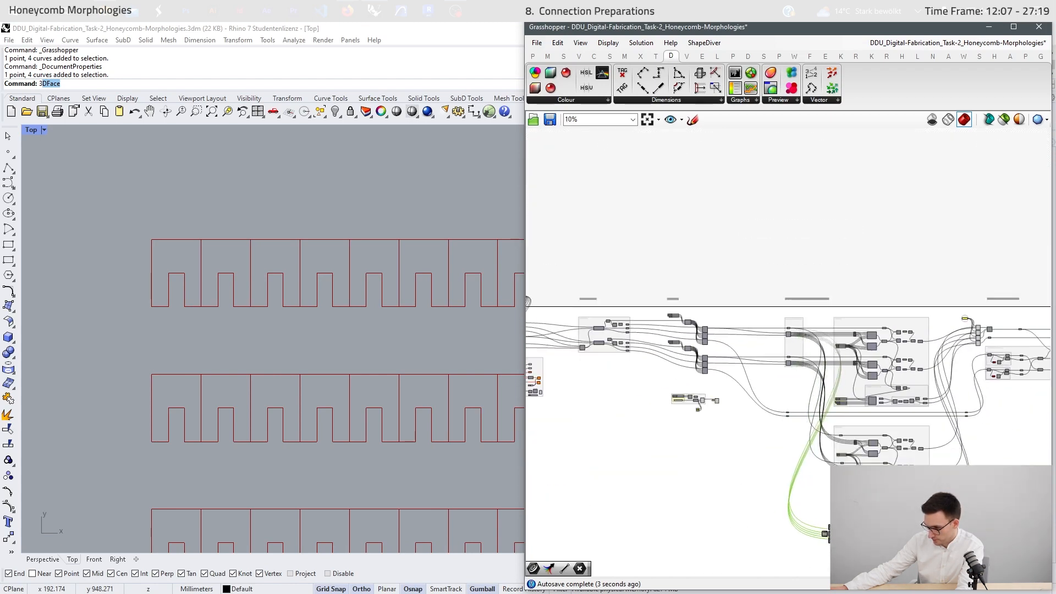
pyautogui.scroll(8, 830, 534)
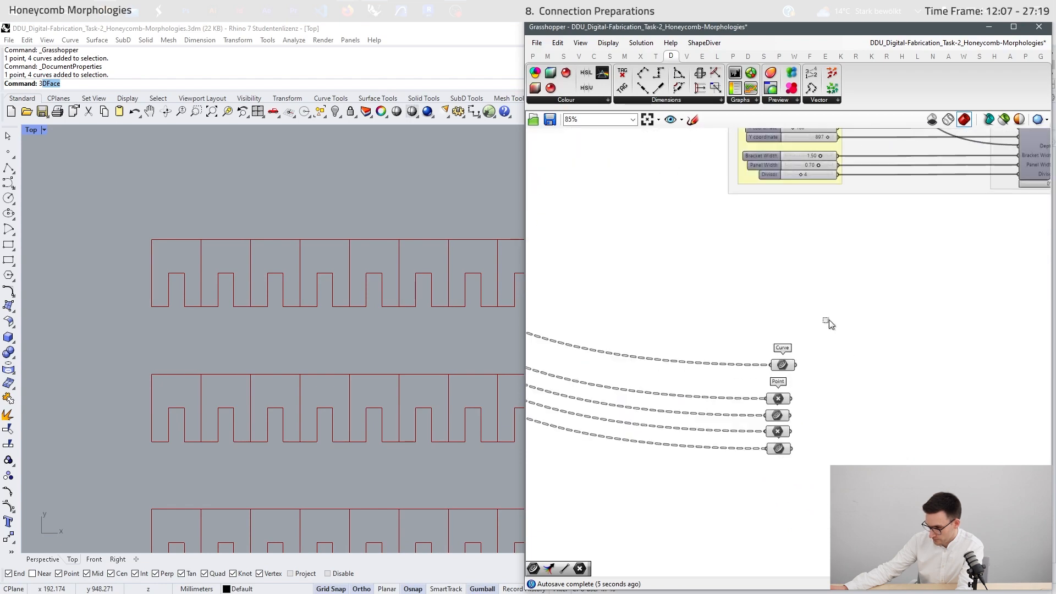
pyautogui.click(780, 353)
pyautogui.click(865, 406)
pyautogui.moveTo(865, 405); pyautogui.dragTo(819, 388, button='right')
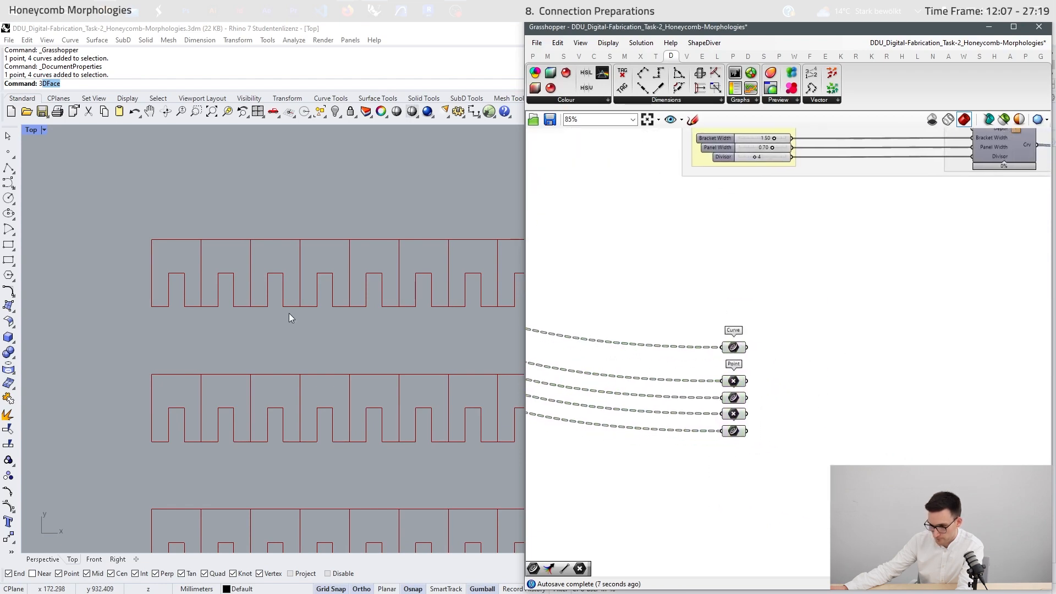
# Select the separate Curve parameter above the stack and inspect the stripe outlines it carries on the sheet in the Top view
pyautogui.scroll(-15, 307, 286)
pyautogui.scroll(4, 176, 319)
pyautogui.click(737, 346)
pyautogui.scroll(5, 737, 345)
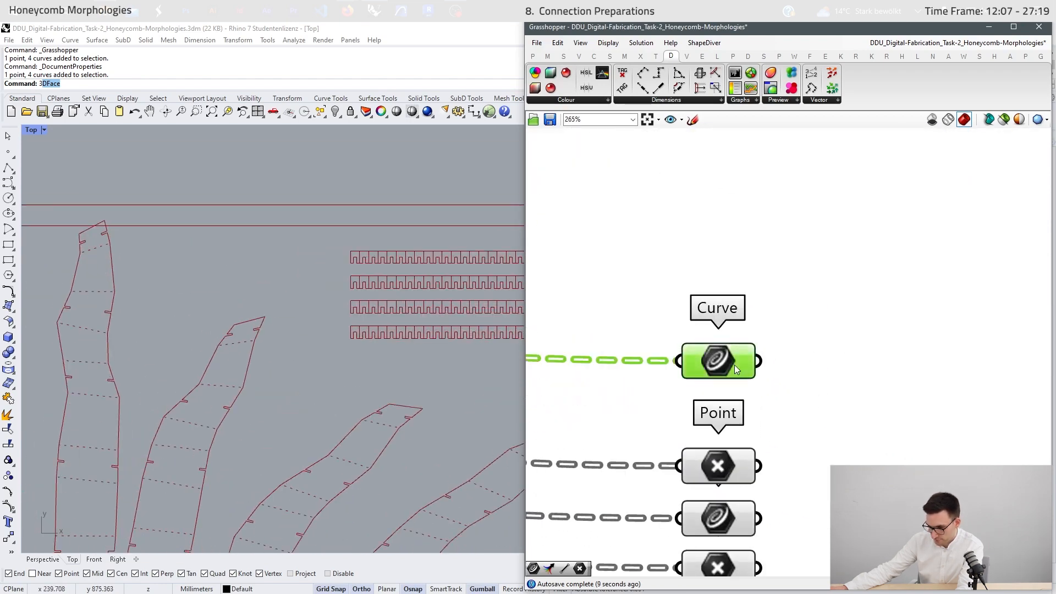
pyautogui.scroll(-8, 236, 261)
pyautogui.scroll(-2, 236, 260)
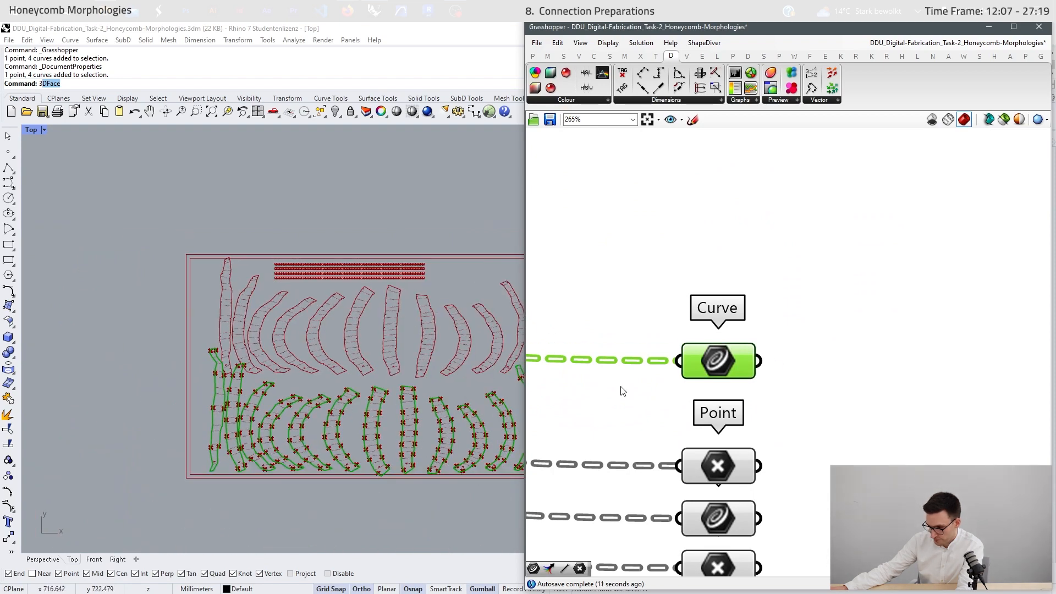
pyautogui.scroll(3, 263, 440)
pyautogui.scroll(-6, 263, 440)
pyautogui.scroll(-5, 783, 477)
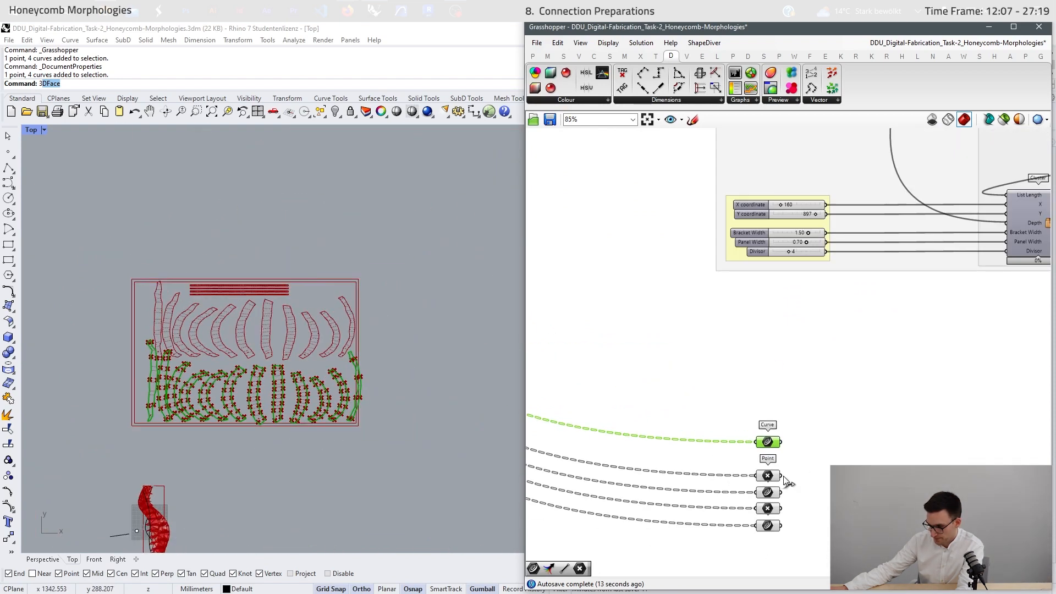
pyautogui.scroll(4, 262, 337)
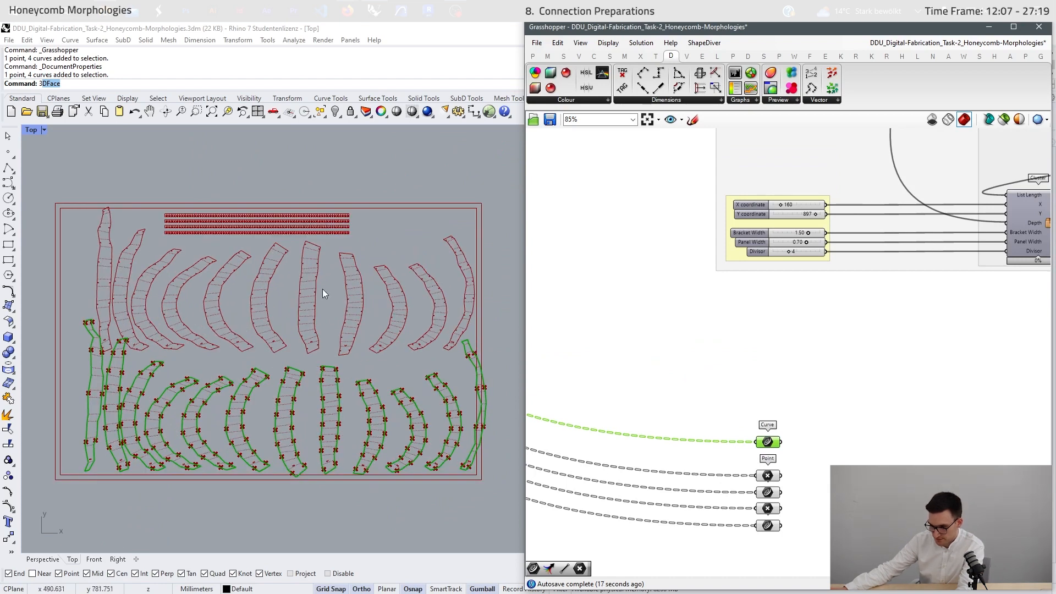
# Trace the new parameters' wires back to the Sorted Curve Pairs group, then return to the parameters and the stripes on the sheet
pyautogui.scroll(-8, 776, 477)
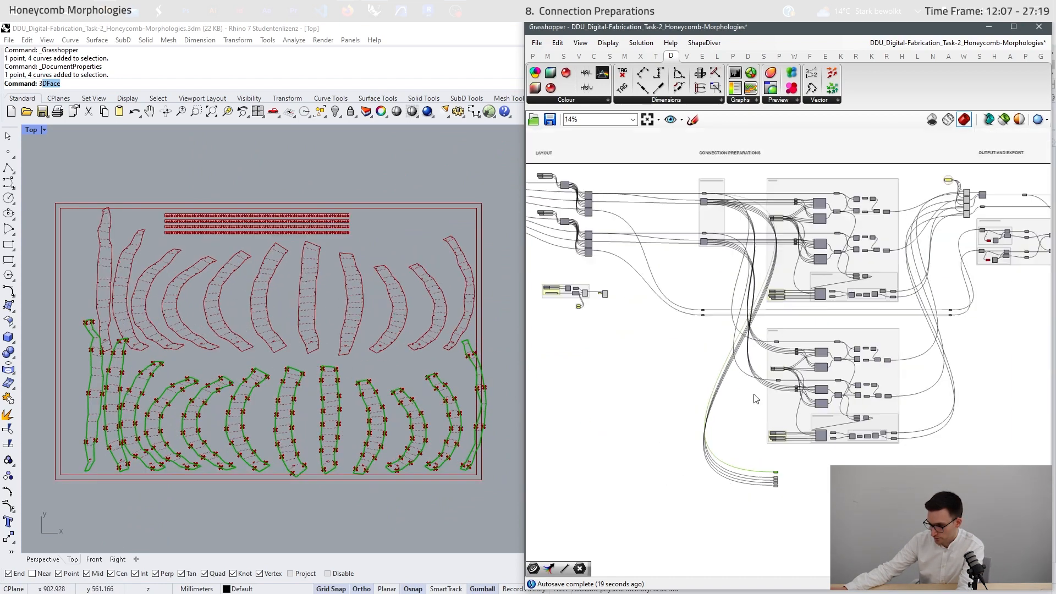
pyautogui.moveTo(755, 396); pyautogui.dragTo(758, 462, button='right')
pyautogui.scroll(5, 717, 286)
pyautogui.scroll(5, 699, 395)
pyautogui.moveTo(877, 236); pyautogui.dragTo(567, 480)
pyautogui.click(649, 481)
pyautogui.scroll(-13, 684, 263)
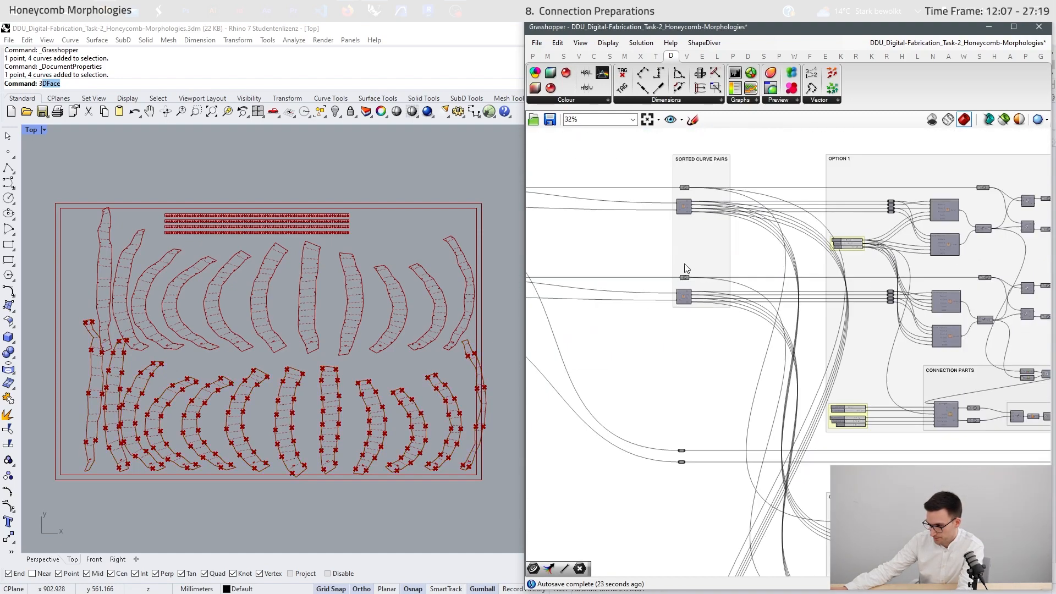
pyautogui.scroll(8, 746, 492)
pyautogui.scroll(2, 95, 438)
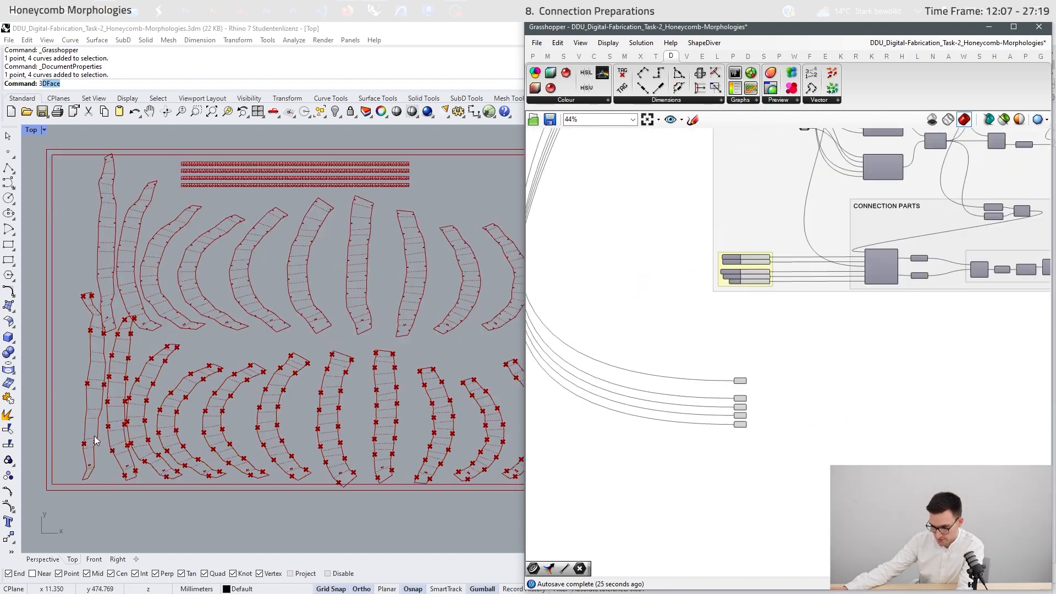
# Examine how the stripes sit on the sheet and follow the definition through tagging and unrolling to the layout sliders
pyautogui.scroll(-2, 131, 433)
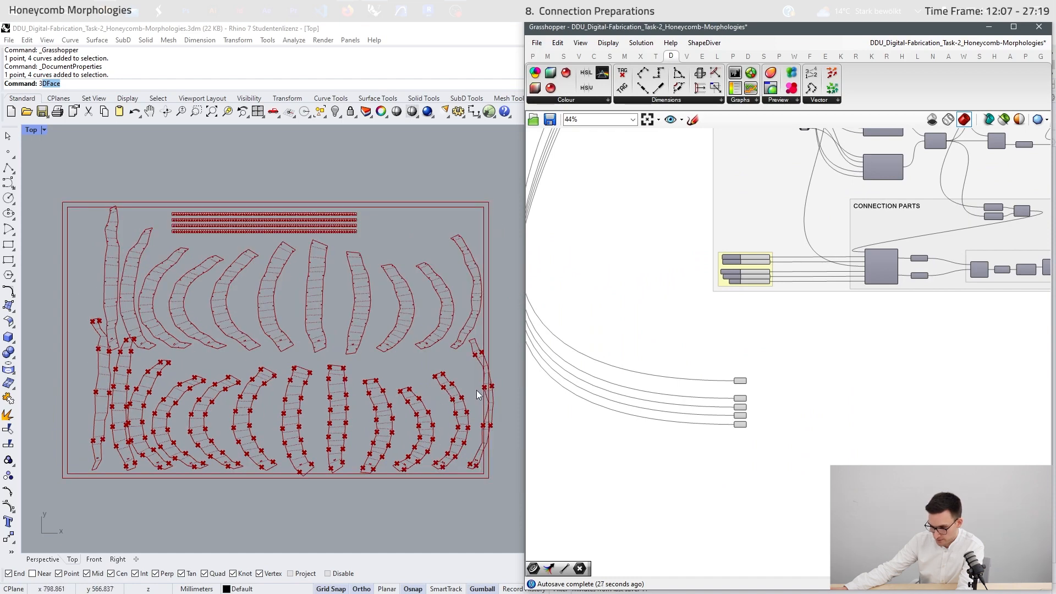
pyautogui.scroll(1, 484, 392)
pyautogui.scroll(-4, 837, 388)
pyautogui.scroll(-2, 837, 389)
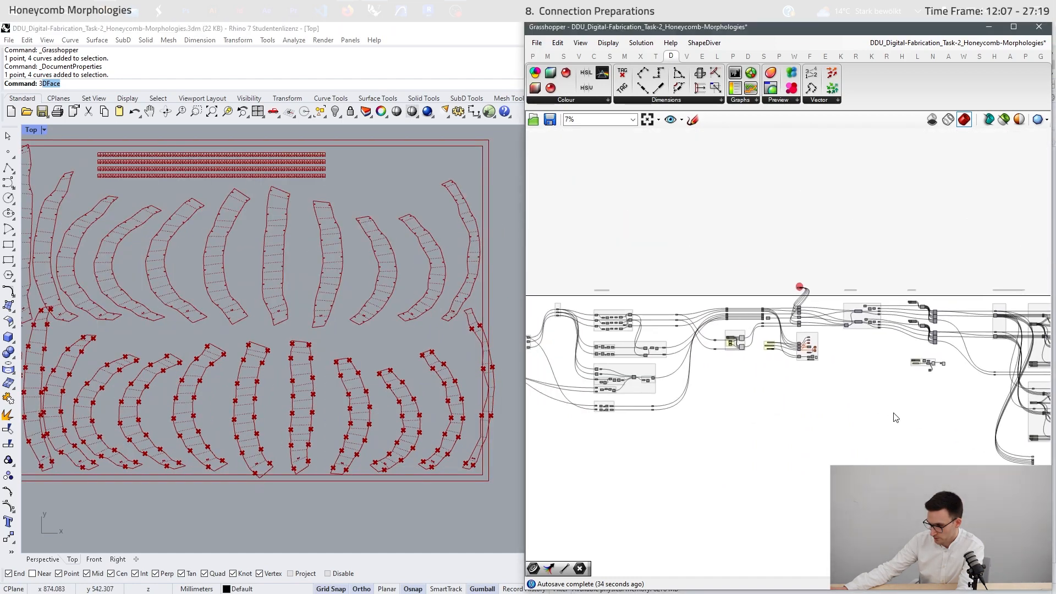
pyautogui.scroll(5, 755, 372)
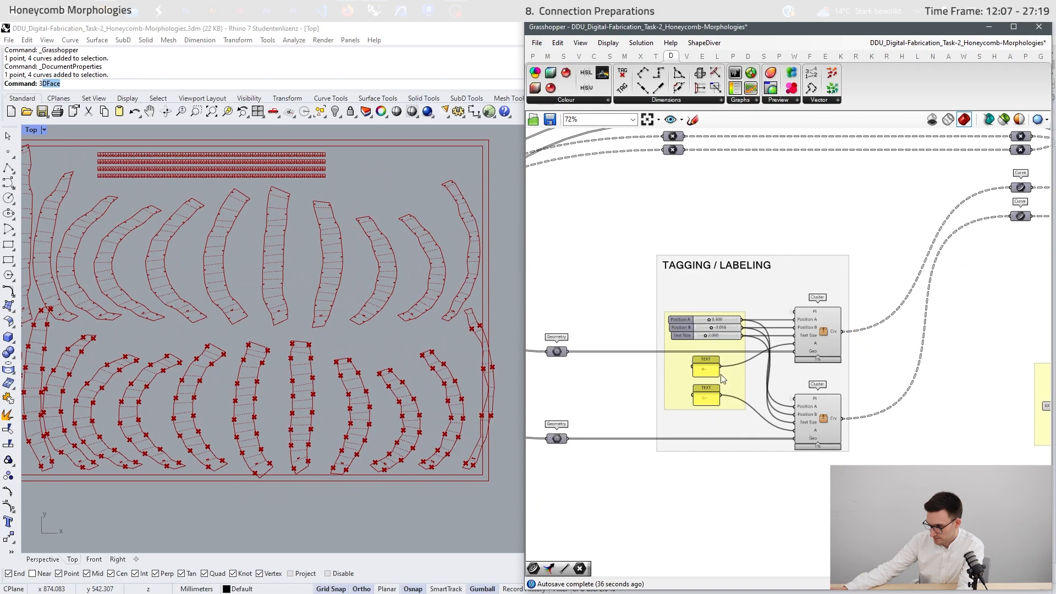
pyautogui.scroll(-1, 868, 368)
pyautogui.scroll(3, 869, 369)
pyautogui.scroll(-4, 688, 428)
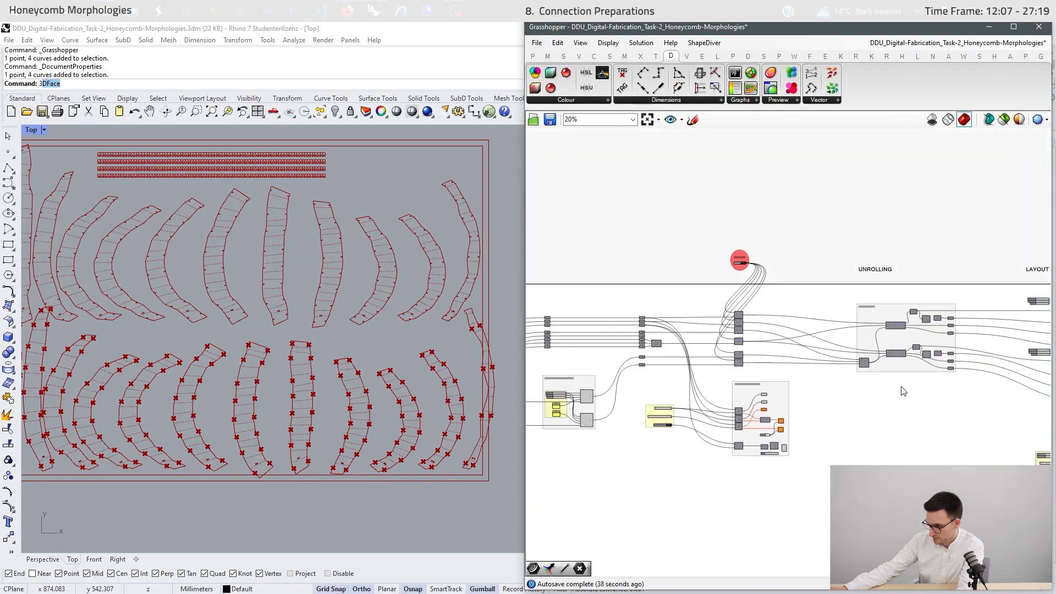
pyautogui.moveTo(921, 352); pyautogui.dragTo(820, 346, button='right')
pyautogui.scroll(3, 821, 344)
pyautogui.scroll(-2, 792, 347)
pyautogui.moveTo(1042, 345); pyautogui.dragTo(837, 349, button='right')
pyautogui.scroll(4, 834, 346)
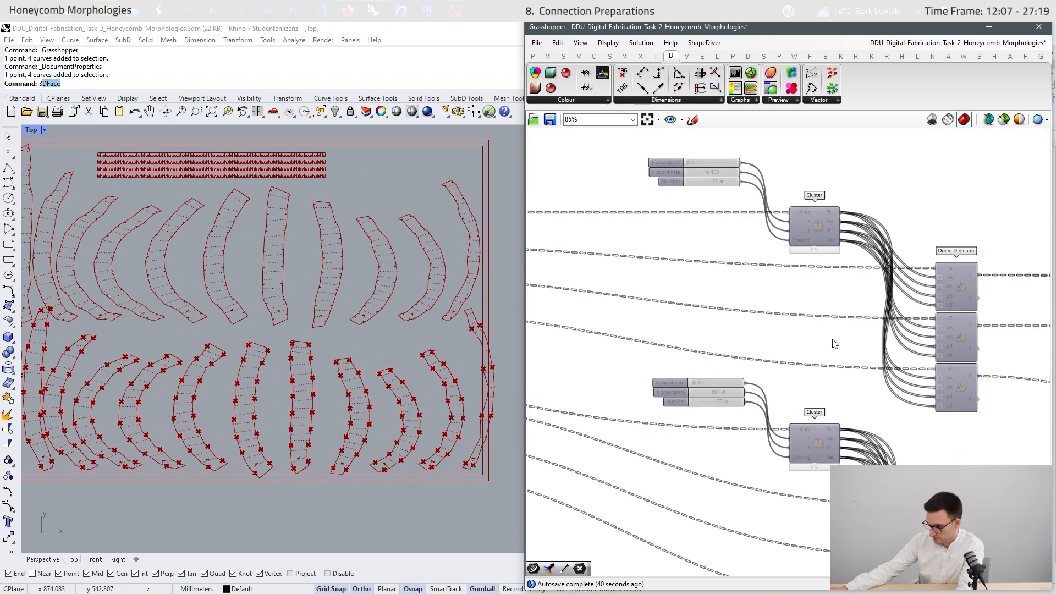
# Try a spacing Number of 60 for the first layout cluster and undo it
pyautogui.moveTo(735, 249); pyautogui.dragTo(764, 320, button='right')
pyautogui.scroll(5, 758, 295)
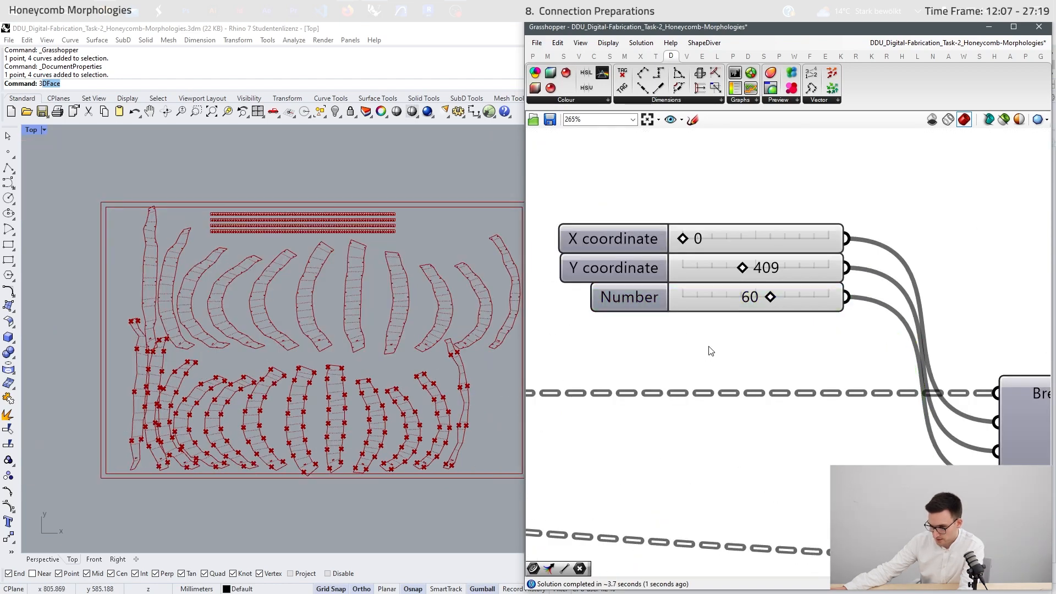
pyautogui.hotkey('ctrl', 'z')
pyautogui.hotkey('ctrl', 'z')
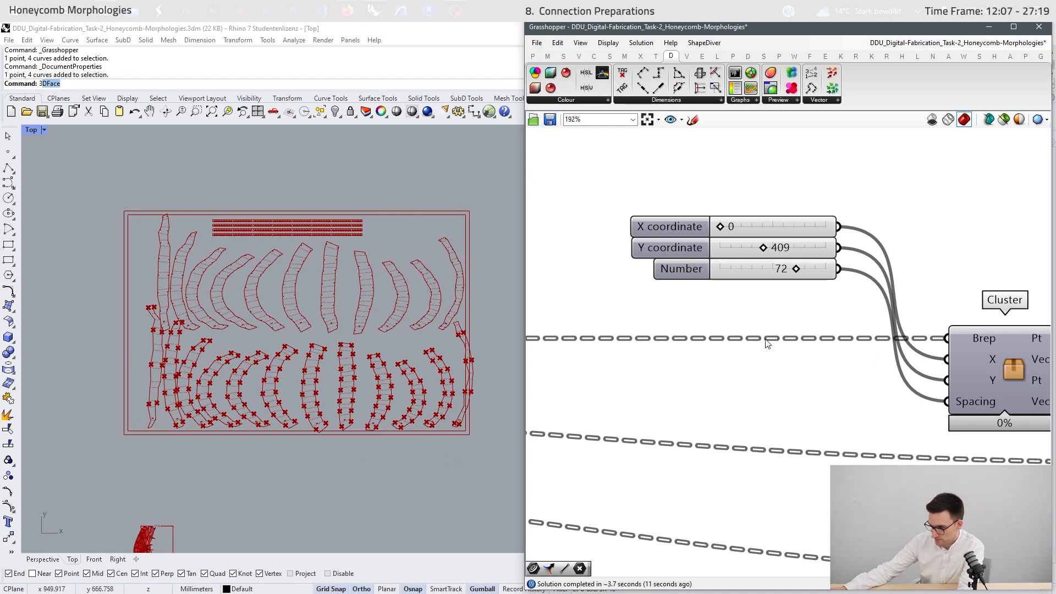
# Set the X coordinate of the sheet rectangle's position to -45
pyautogui.scroll(-8, 761, 264)
pyautogui.scroll(5, 783, 478)
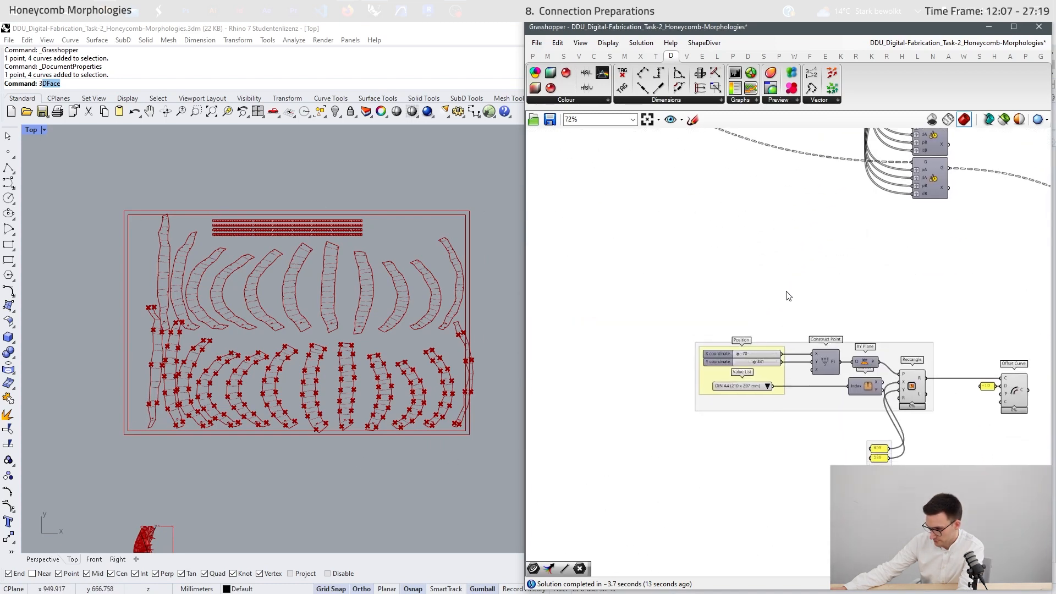
pyautogui.scroll(4, 692, 312)
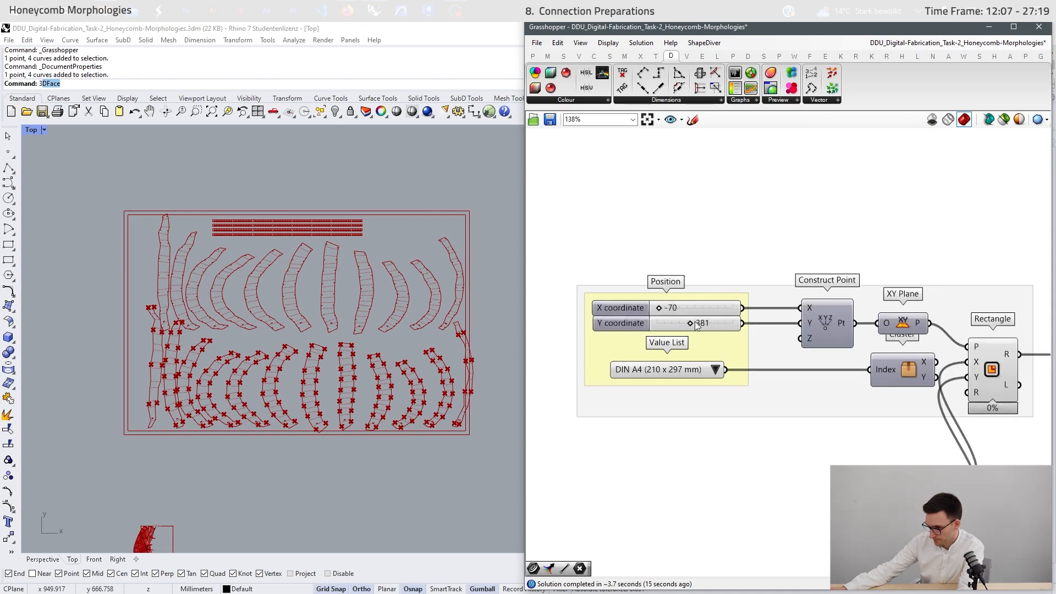
pyautogui.doubleClick(692, 312)
pyautogui.write('-45')
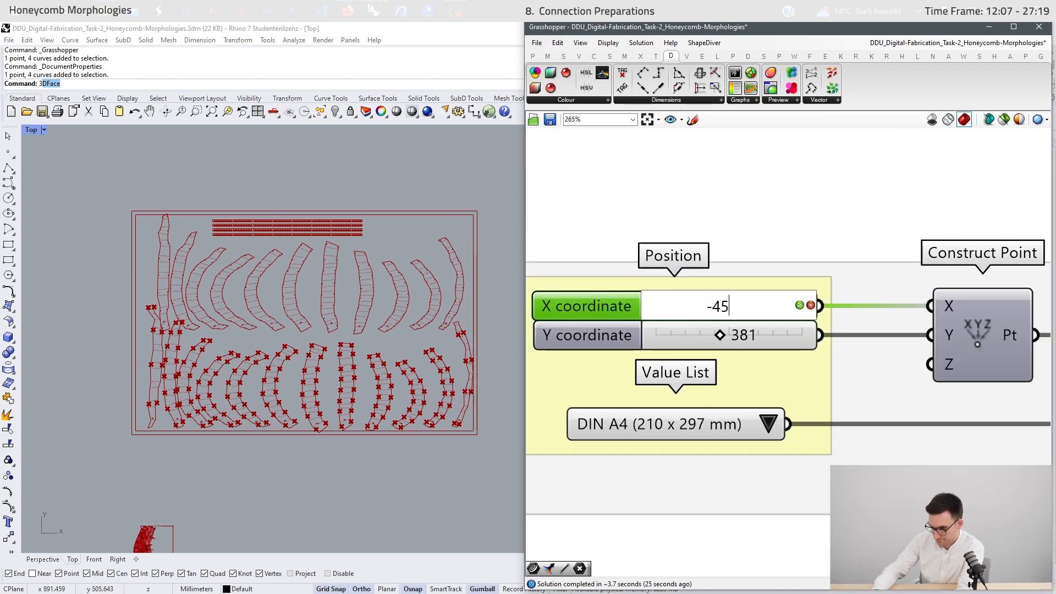
pyautogui.press('Return')
# Check in the Top view whether the lower row of stripes fits inside the sheet border
pyautogui.scroll(5, 463, 385)
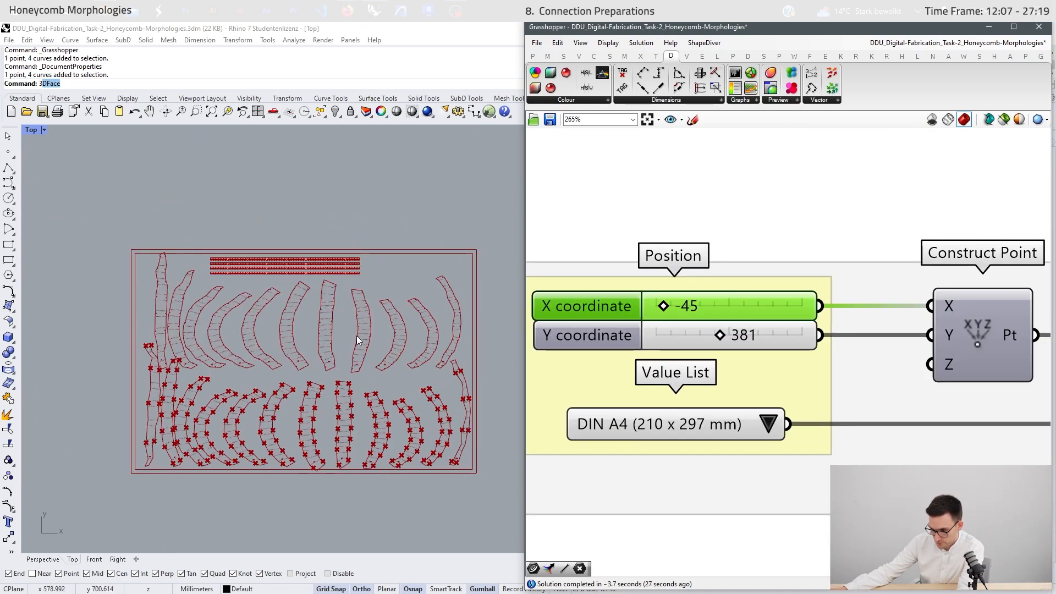
pyautogui.scroll(-6, 305, 247)
pyautogui.scroll(2, 169, 488)
pyautogui.scroll(-2, 168, 484)
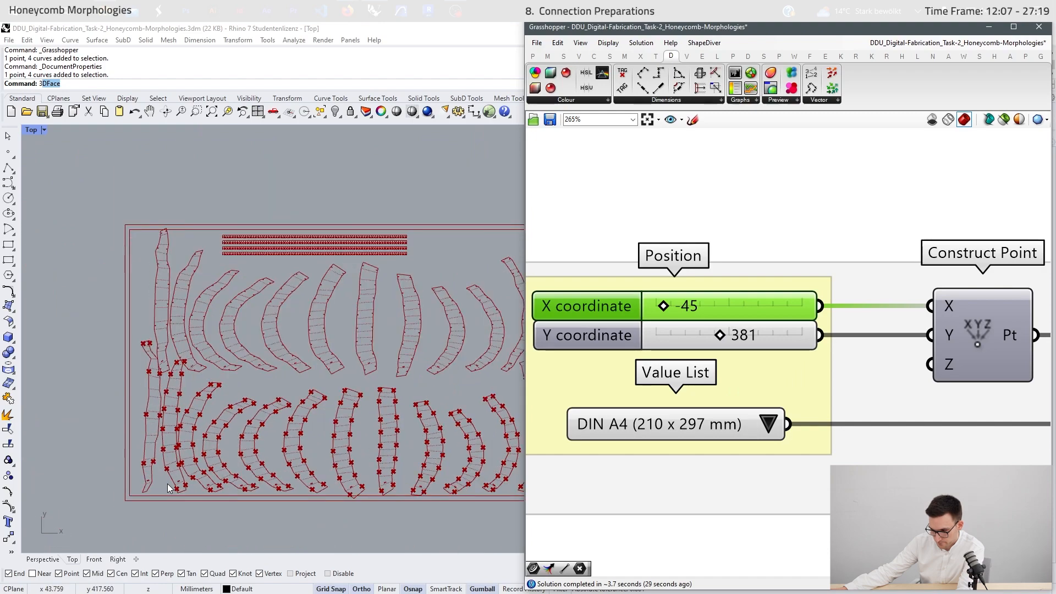
pyautogui.scroll(6, 348, 497)
pyautogui.scroll(-4, 348, 501)
pyautogui.scroll(4, 352, 499)
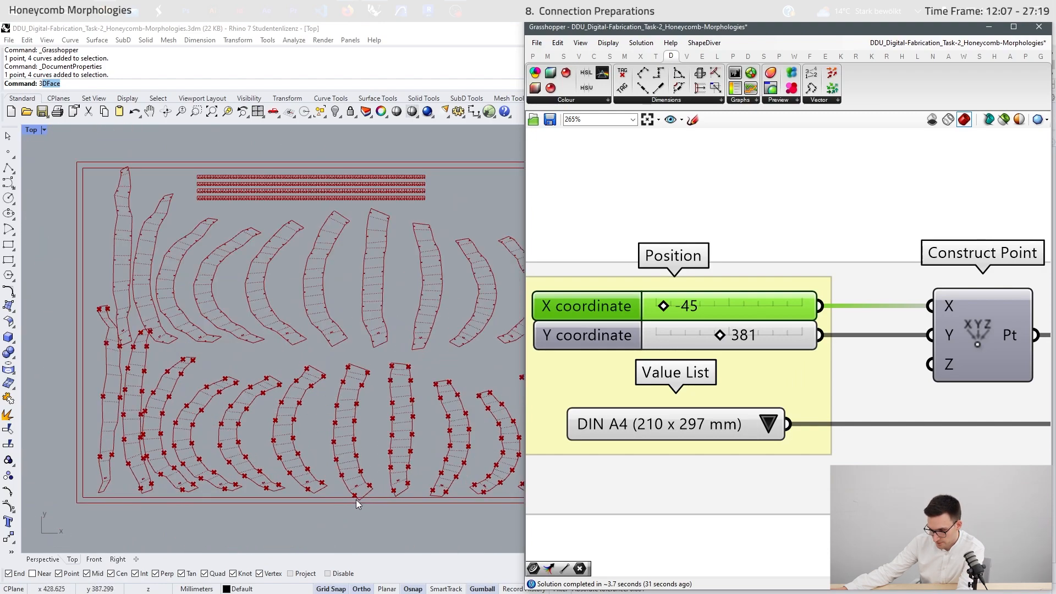
pyautogui.scroll(-4, 312, 492)
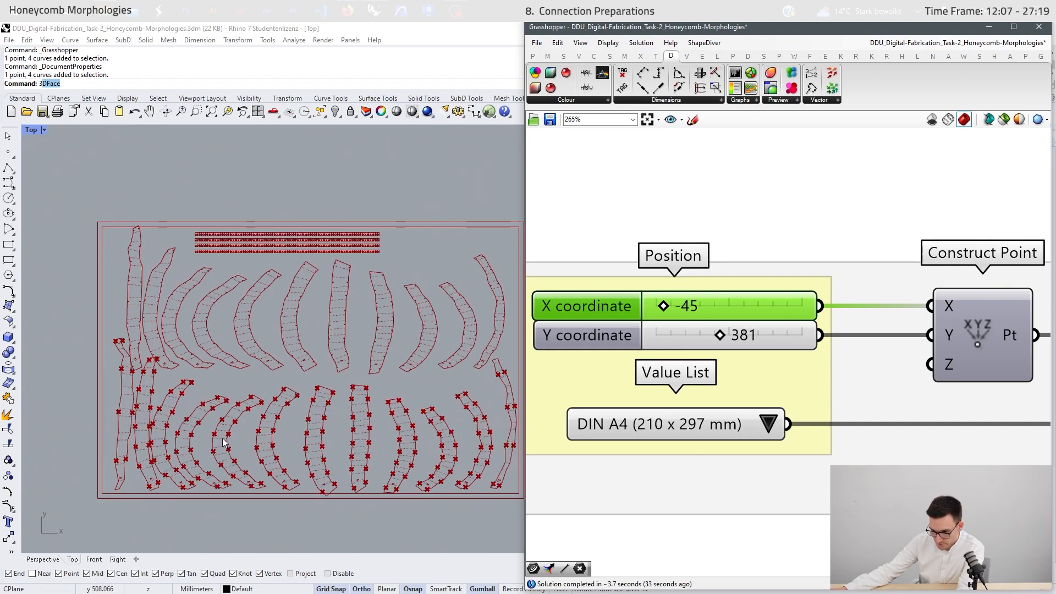
pyautogui.scroll(3, 113, 202)
pyautogui.scroll(-3, 144, 223)
# Scale the input point and four curves of the model by a factor of about 0.94 from a base point beside them
pyautogui.scroll(-3, 444, 271)
pyautogui.scroll(2, 338, 419)
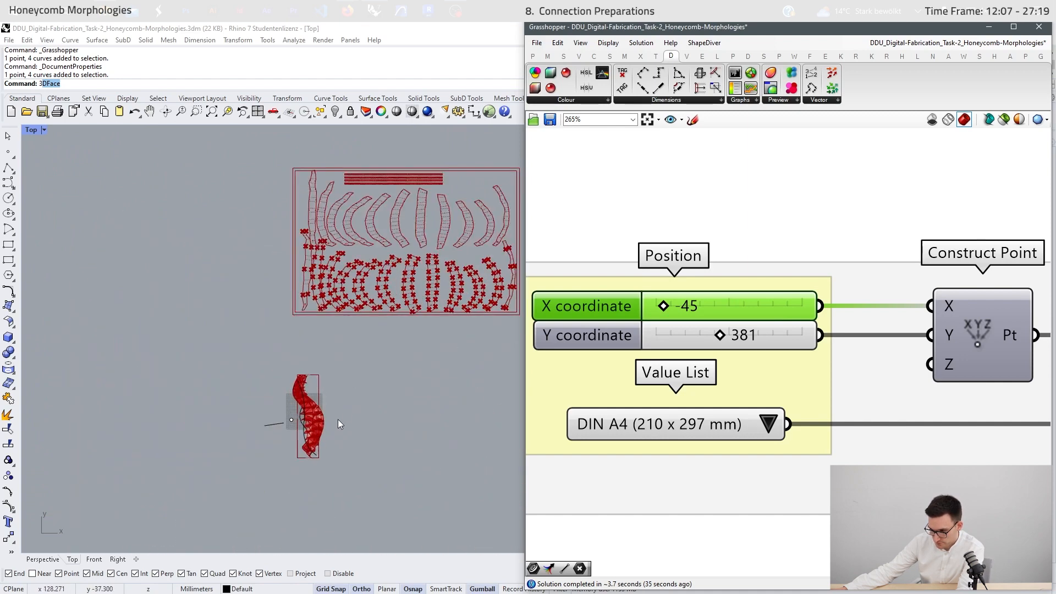
pyautogui.moveTo(365, 349); pyautogui.dragTo(229, 489)
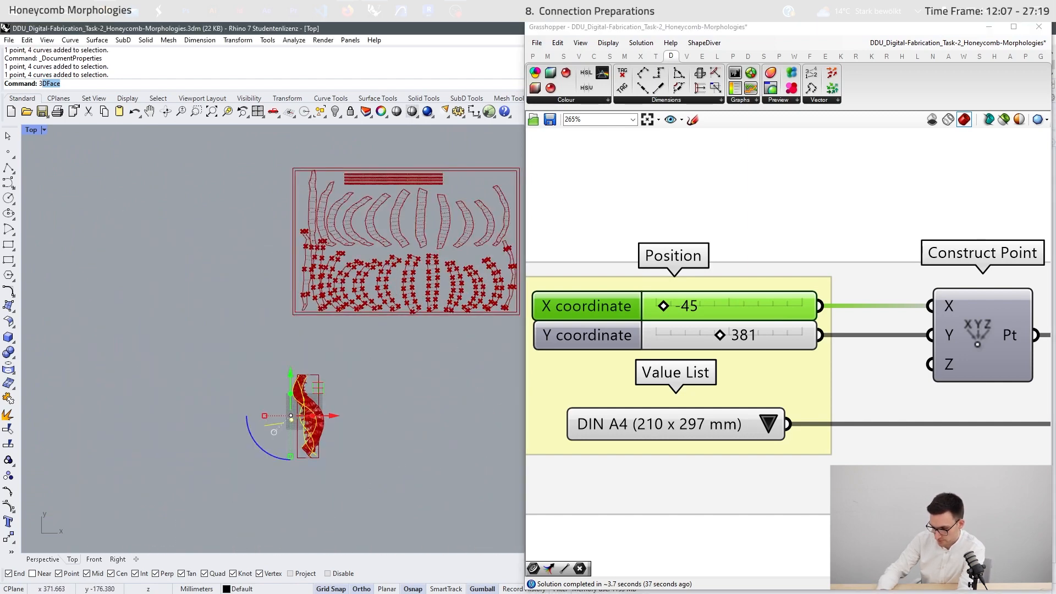
pyautogui.write('_sc')
pyautogui.press('BackSpace')
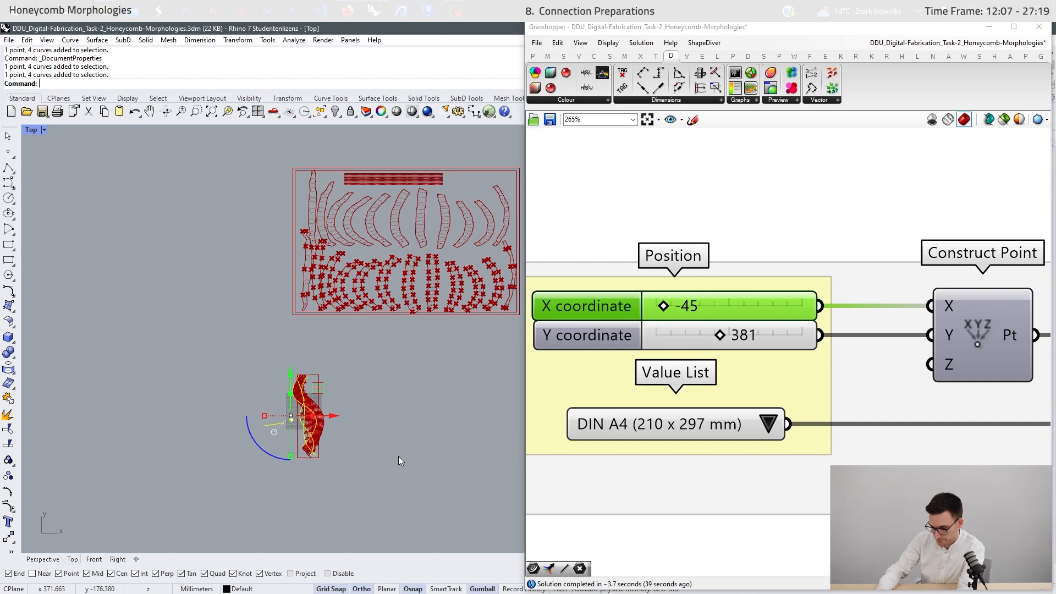
pyautogui.write('Scale')
pyautogui.press('Return')
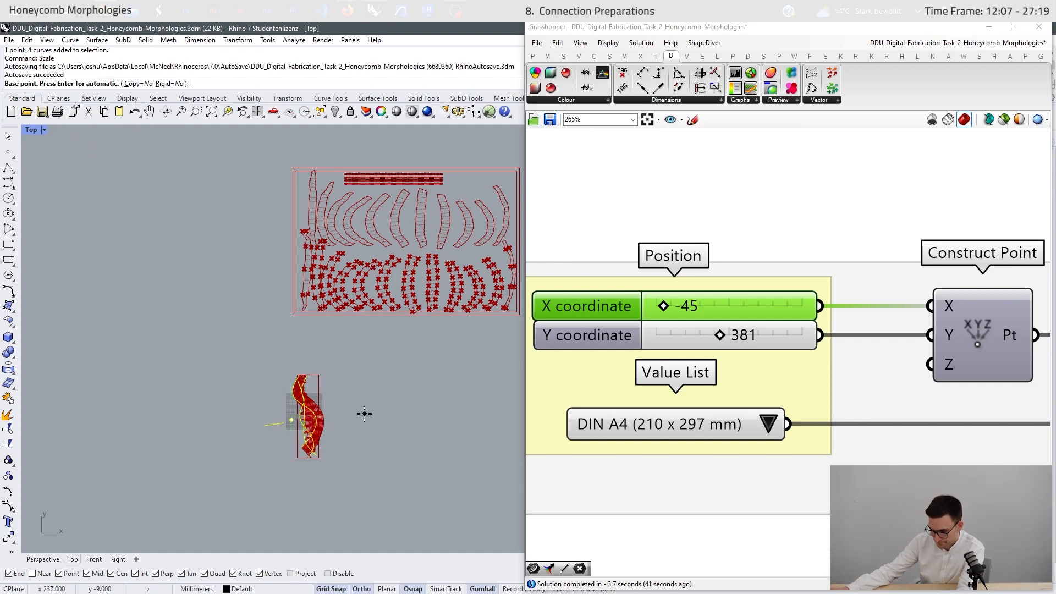
pyautogui.click(364, 413)
pyautogui.click(358, 457)
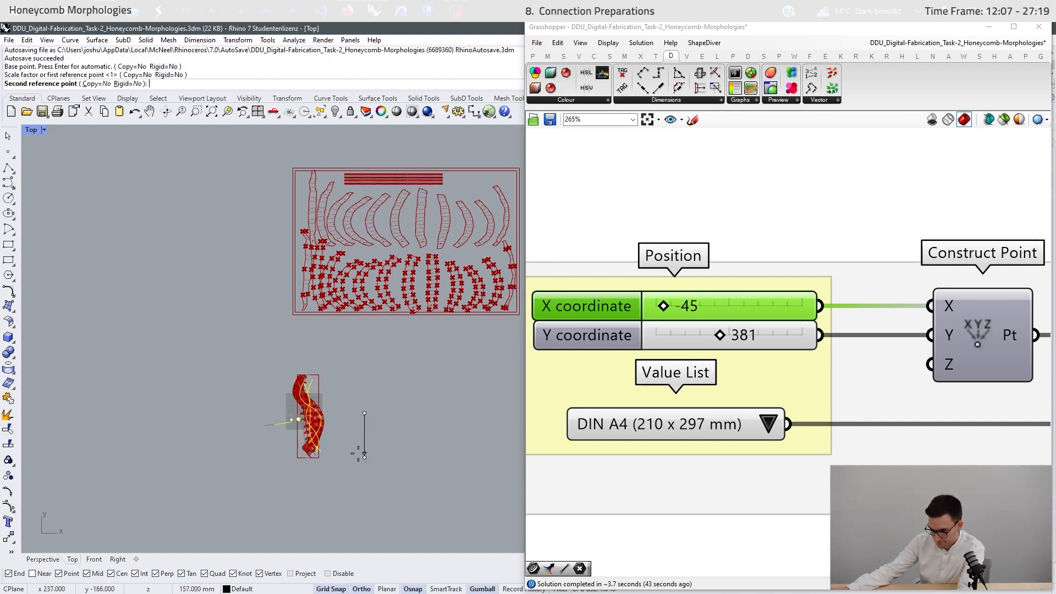
pyautogui.click(359, 458)
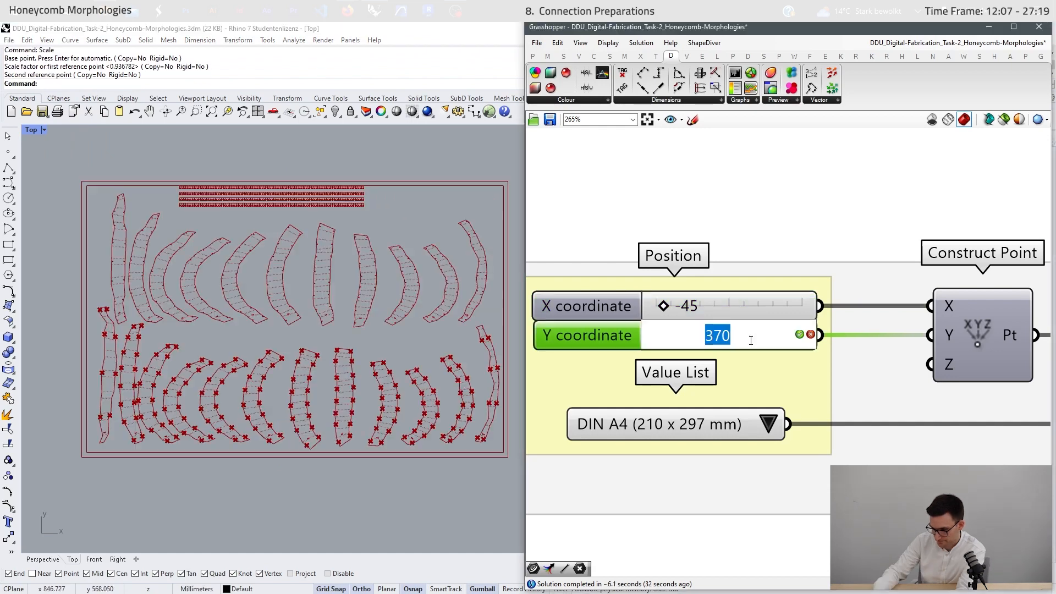
# Set the Y coordinate of the sheet rectangle's position to 375
pyautogui.write('375')
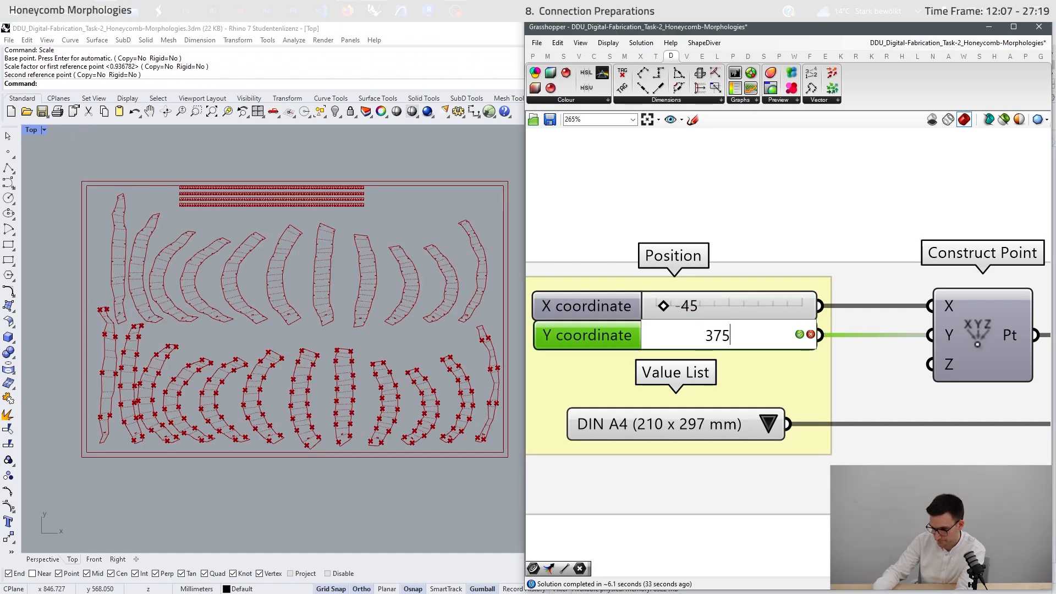
pyautogui.press('Return')
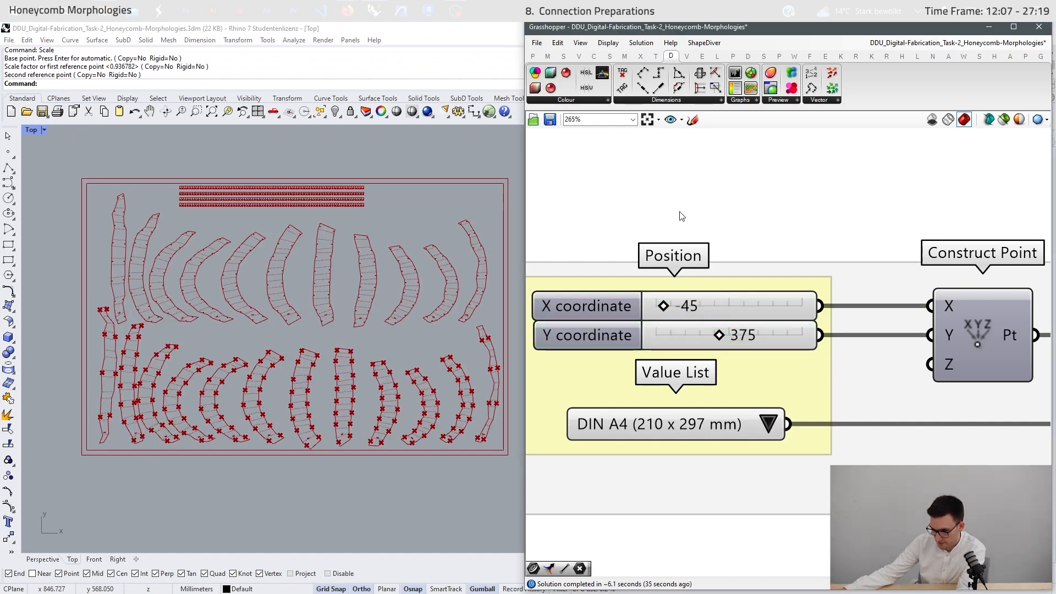
pyautogui.scroll(5, 339, 320)
pyautogui.scroll(-2, 223, 506)
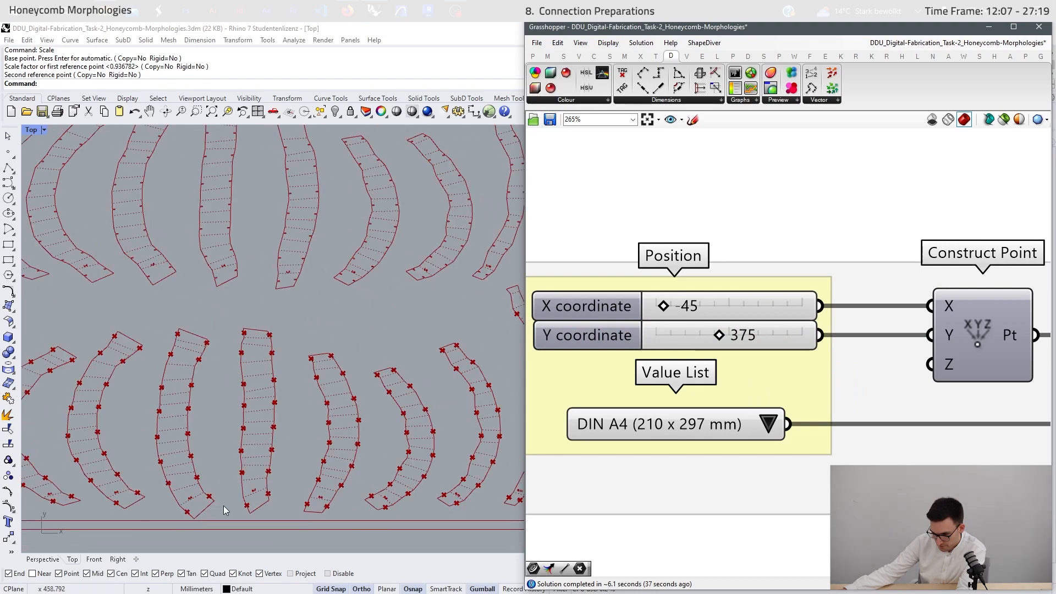
# Check the clearance of the stripe rows and connection parts to the sheet border around all edges
pyautogui.scroll(-5, 242, 467)
pyautogui.scroll(6, 340, 434)
pyautogui.scroll(-6, 117, 446)
pyautogui.scroll(6, 156, 481)
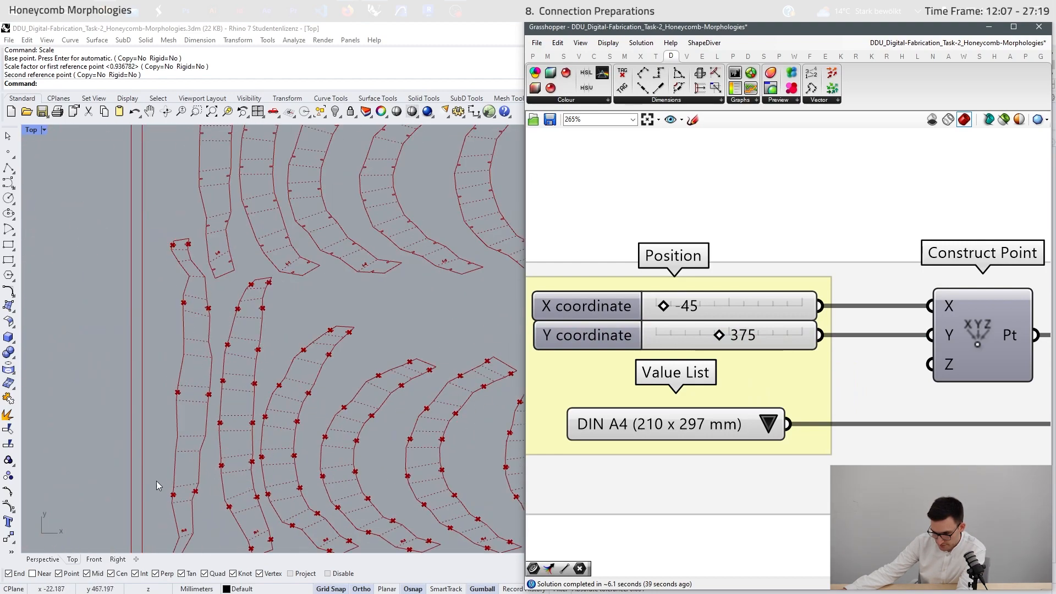
pyautogui.scroll(-6, 156, 481)
pyautogui.scroll(6, 278, 258)
pyautogui.scroll(-5, 287, 345)
pyautogui.scroll(5, 174, 351)
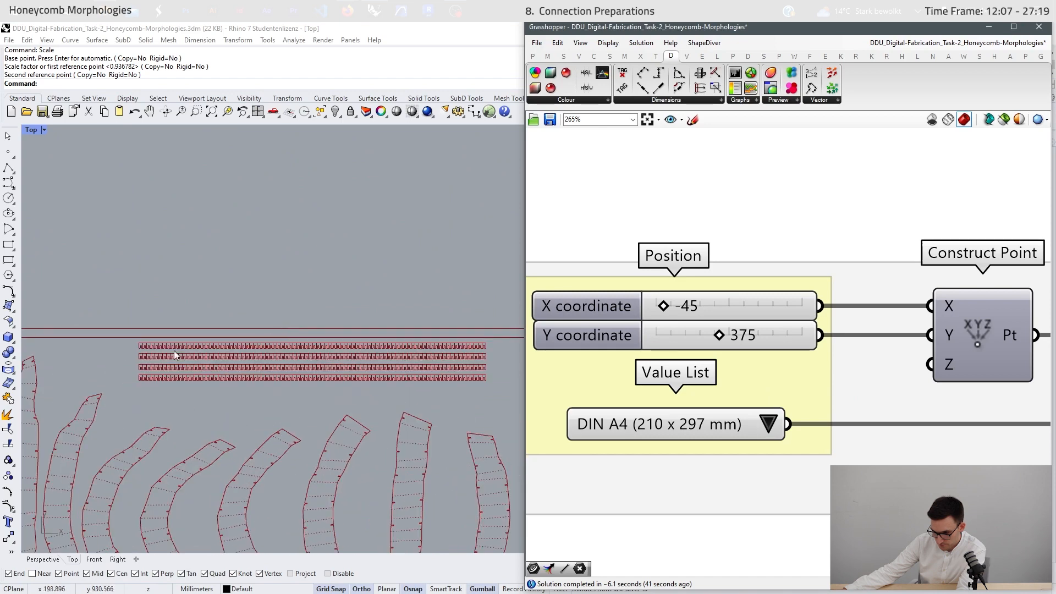
pyautogui.scroll(-6, 174, 351)
pyautogui.scroll(2, 302, 350)
pyautogui.scroll(-10, 763, 396)
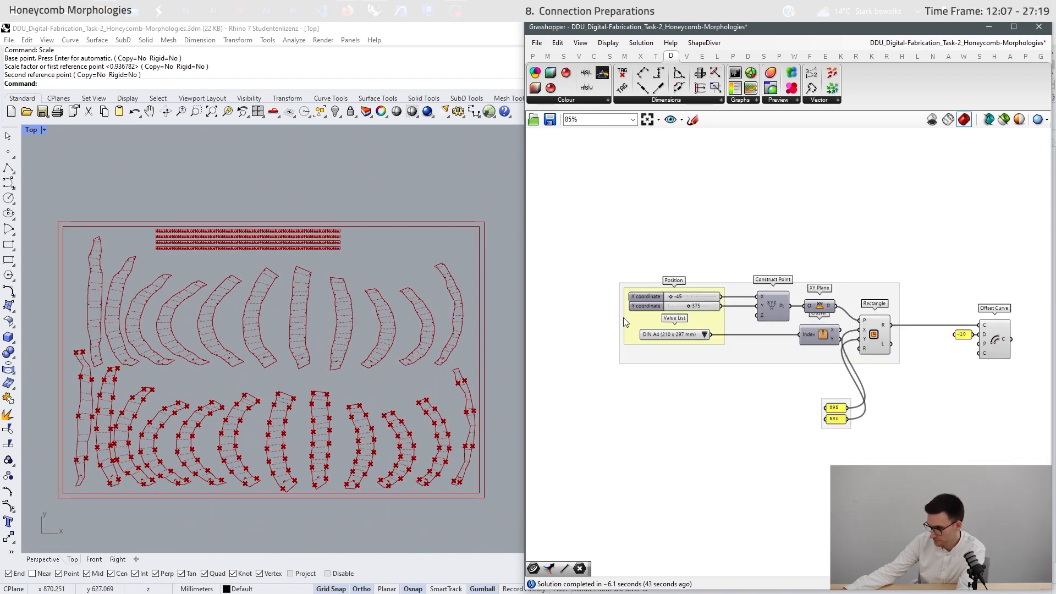
# Return to the five new point and curve parameters and select them together to inspect their geometry on the lower stripes
pyautogui.scroll(-5, 655, 507)
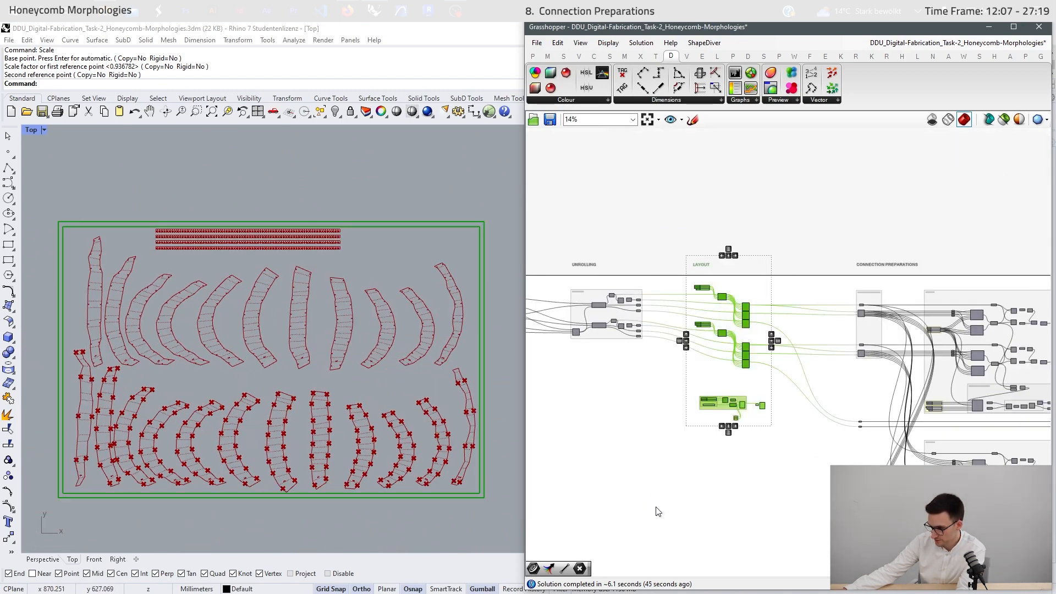
pyautogui.moveTo(727, 428); pyautogui.dragTo(693, 403, button='right')
pyautogui.scroll(3, 790, 422)
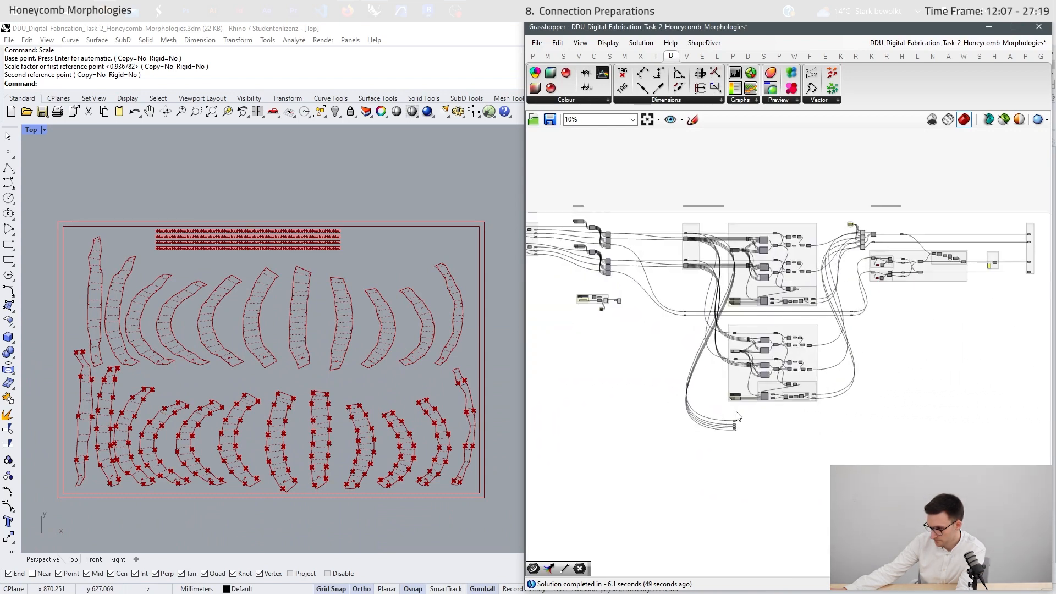
pyautogui.scroll(10, 737, 417)
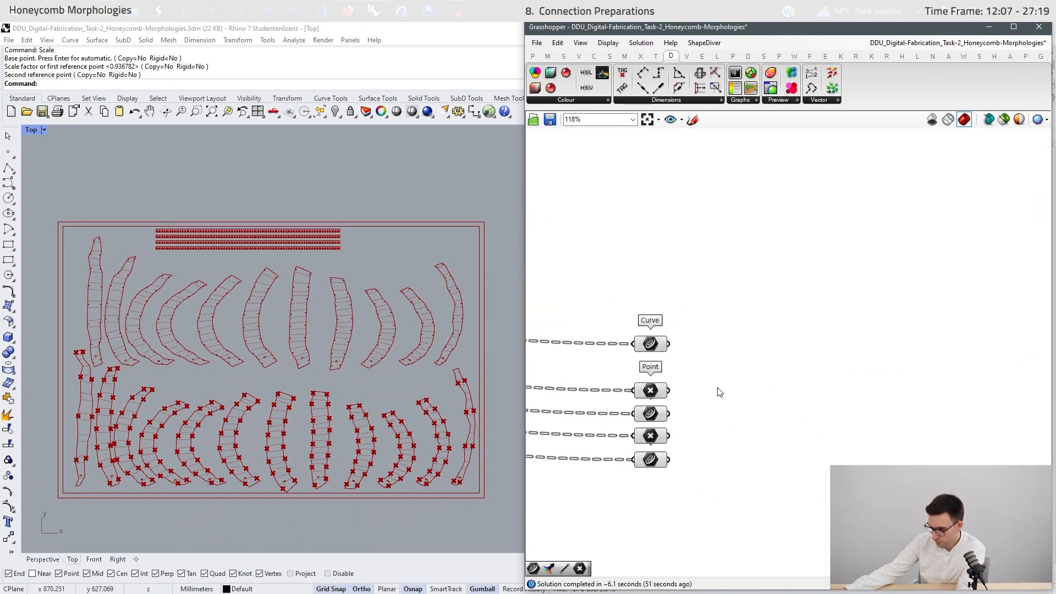
pyautogui.moveTo(703, 283); pyautogui.dragTo(613, 517)
pyautogui.scroll(5, 391, 490)
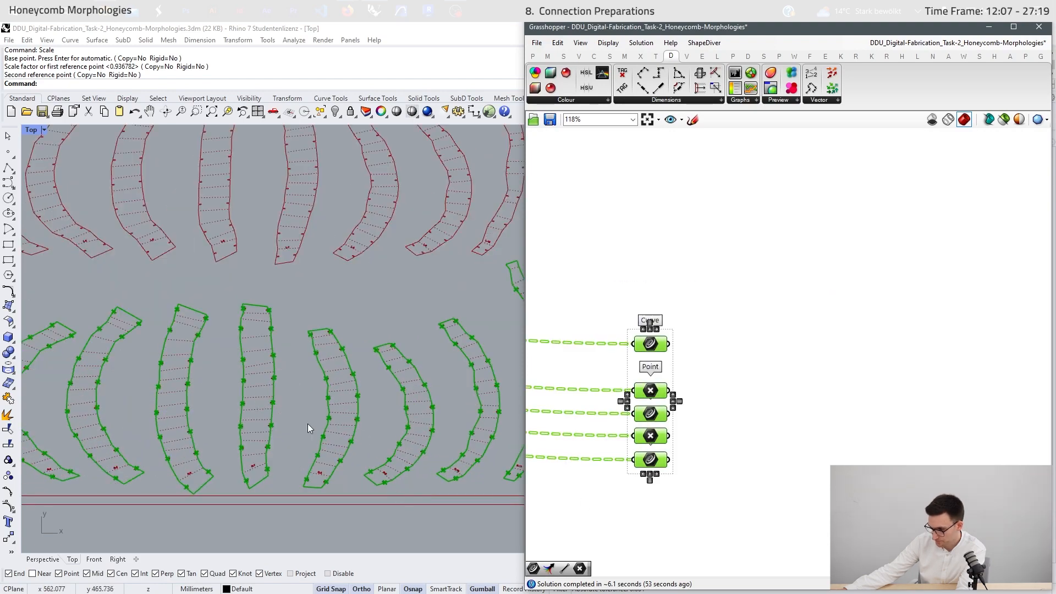
pyautogui.scroll(-4, 205, 448)
pyautogui.scroll(4, 367, 404)
# Select only the uppermost Curve parameter and examine the stripe outlines it carries on the sheet
pyautogui.click(782, 299)
pyautogui.scroll(2, 617, 386)
pyautogui.click(649, 334)
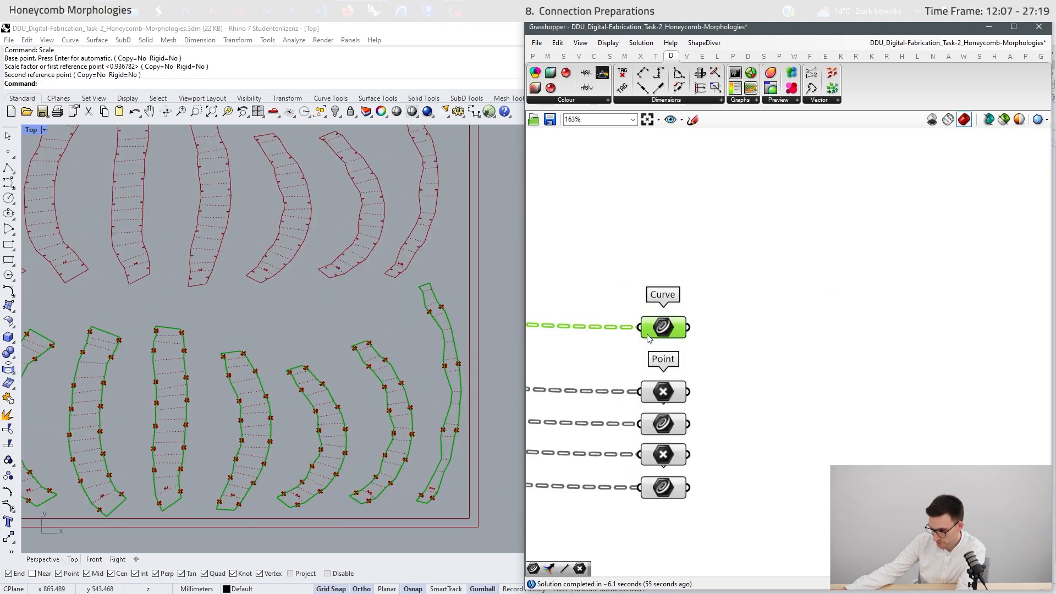
pyautogui.scroll(-3, 483, 346)
pyautogui.scroll(4, 213, 387)
pyautogui.scroll(2, 314, 459)
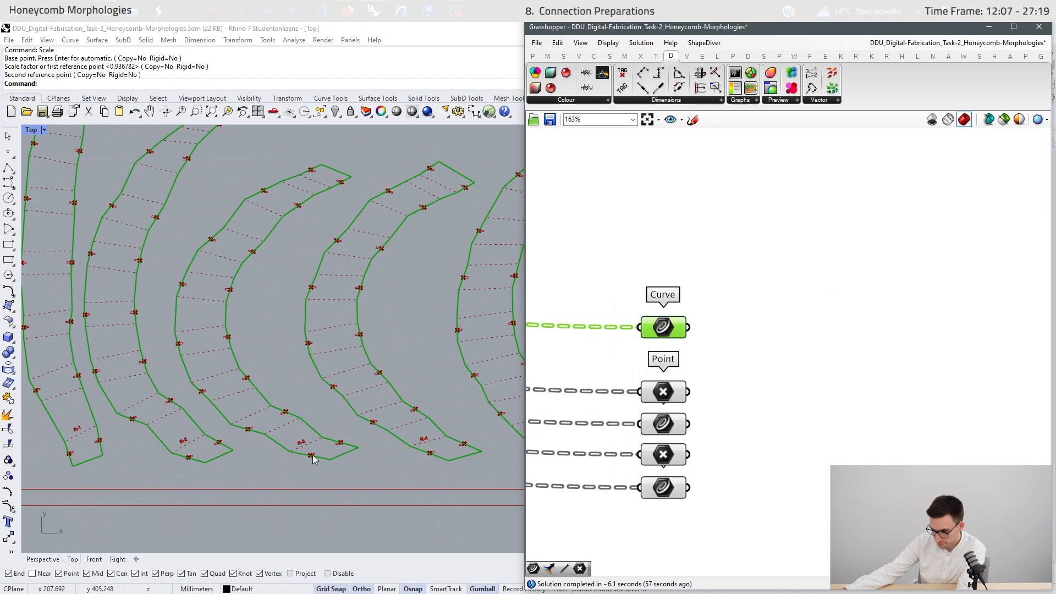
# Select the two Point parameters and the Curve parameter between them in turn to compare their points and edge segments
pyautogui.click(664, 391)
pyautogui.scroll(2, 130, 423)
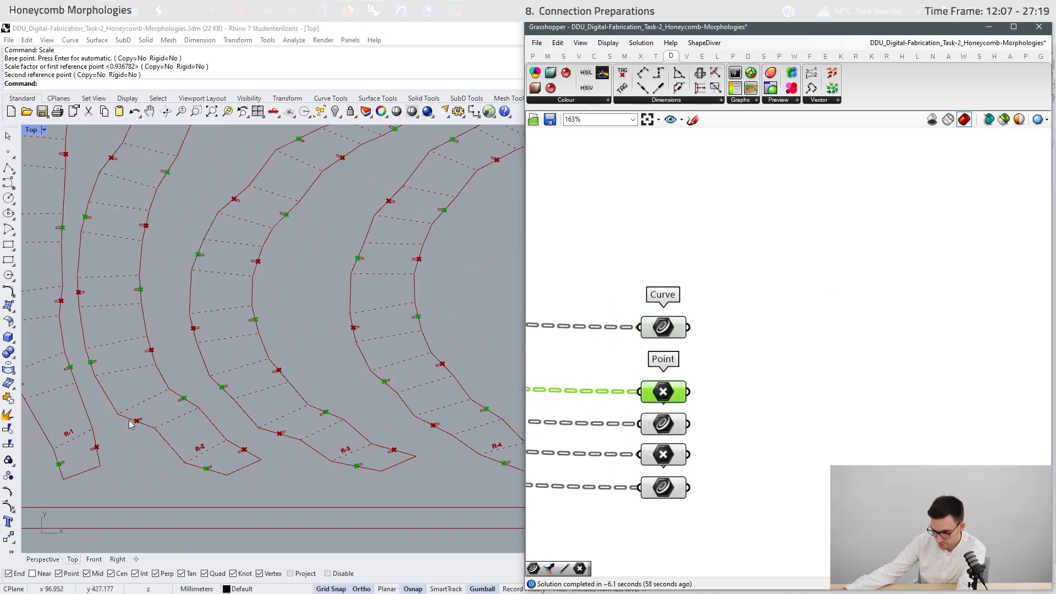
pyautogui.click(662, 453)
pyautogui.click(665, 392)
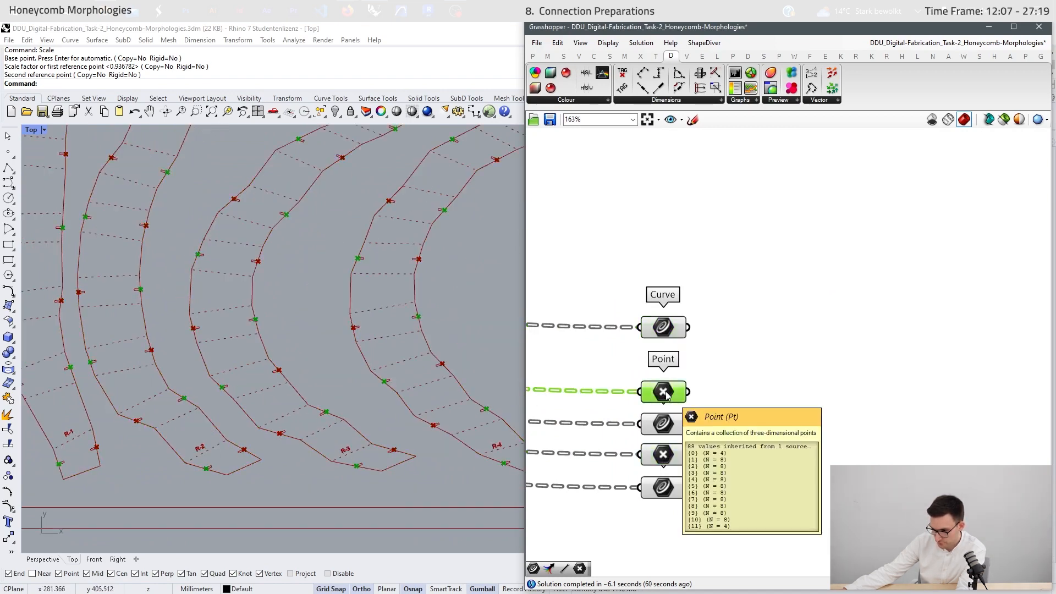
pyautogui.click(663, 423)
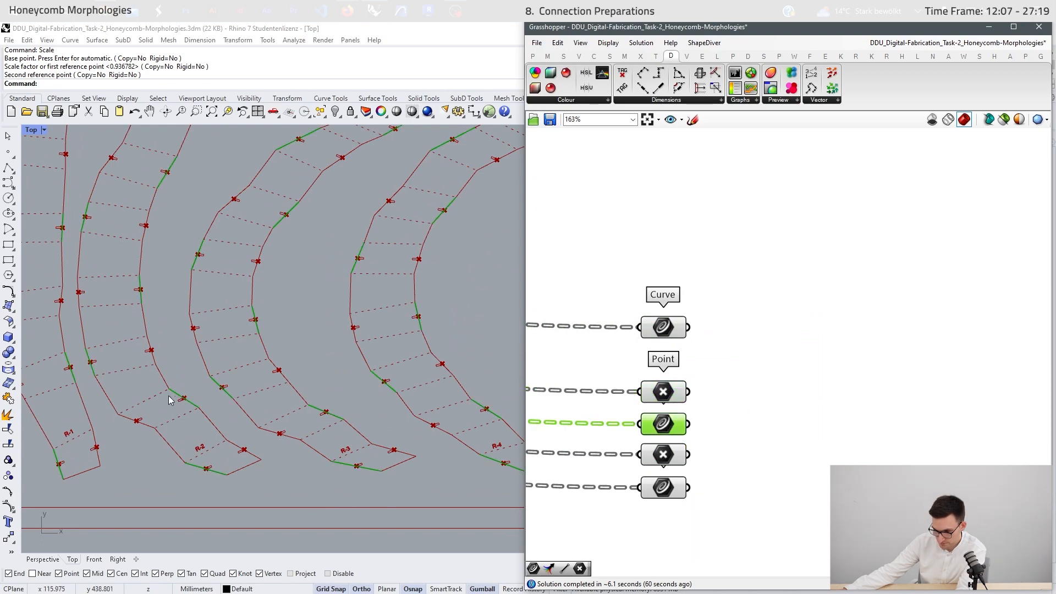
# Add a Line component and connect the upper Point parameter to input A and the lower Point parameter to input B
pyautogui.scroll(2, 124, 402)
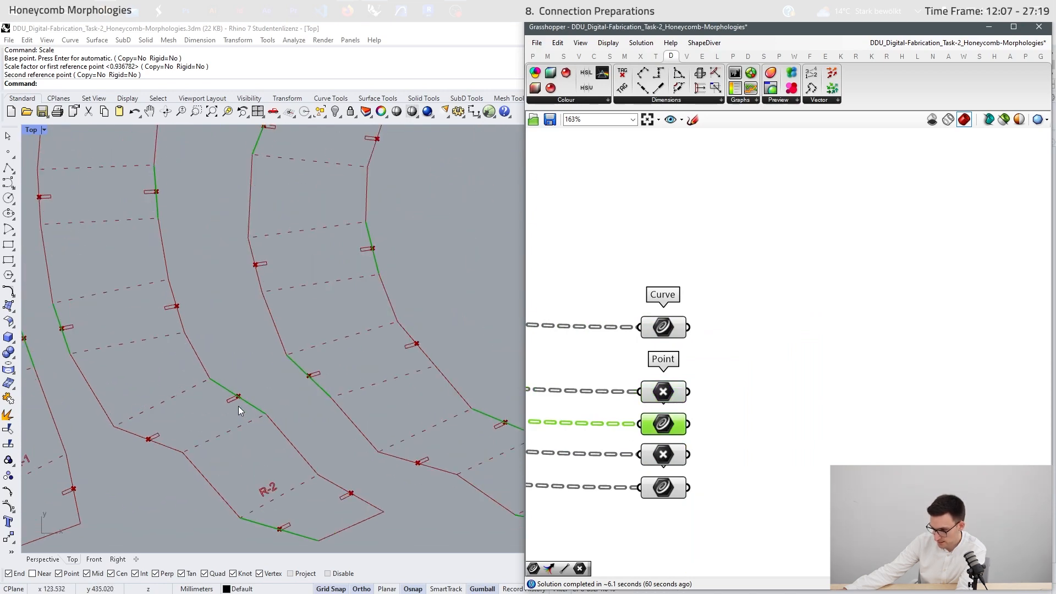
pyautogui.scroll(-6, 193, 405)
pyautogui.scroll(6, 152, 419)
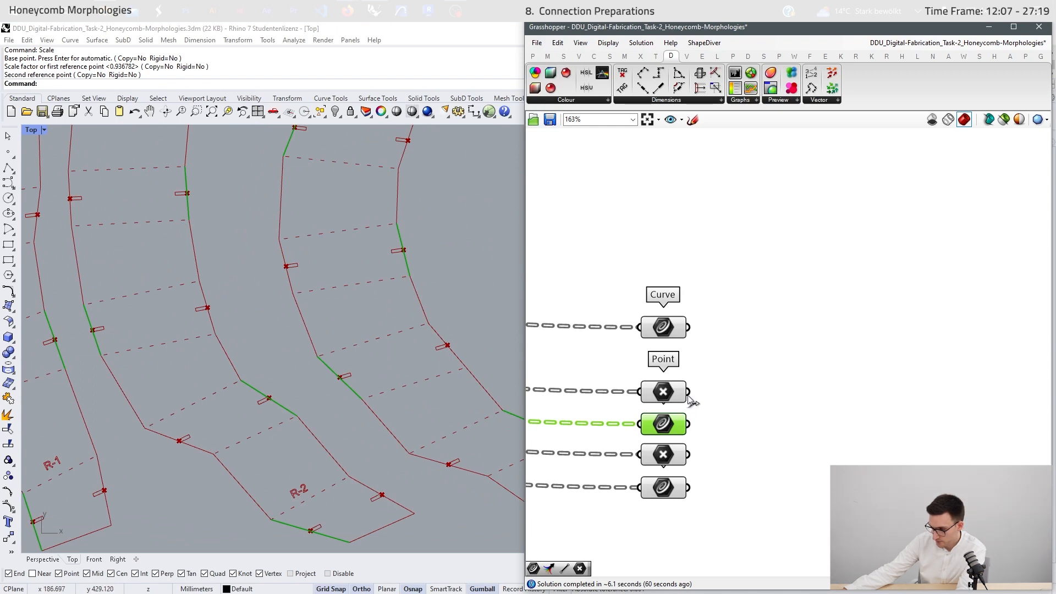
pyautogui.click(786, 434)
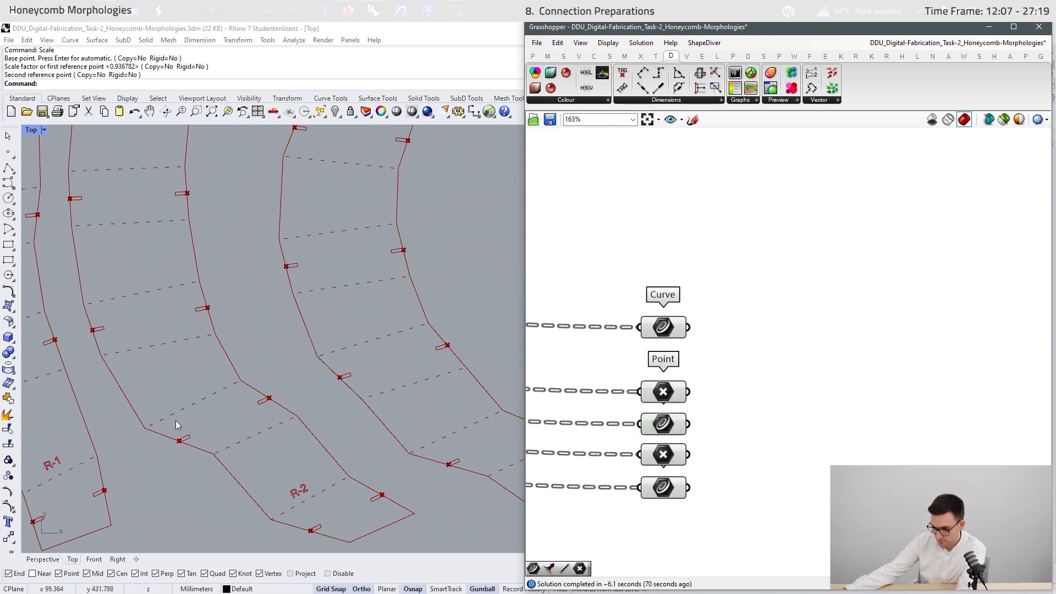
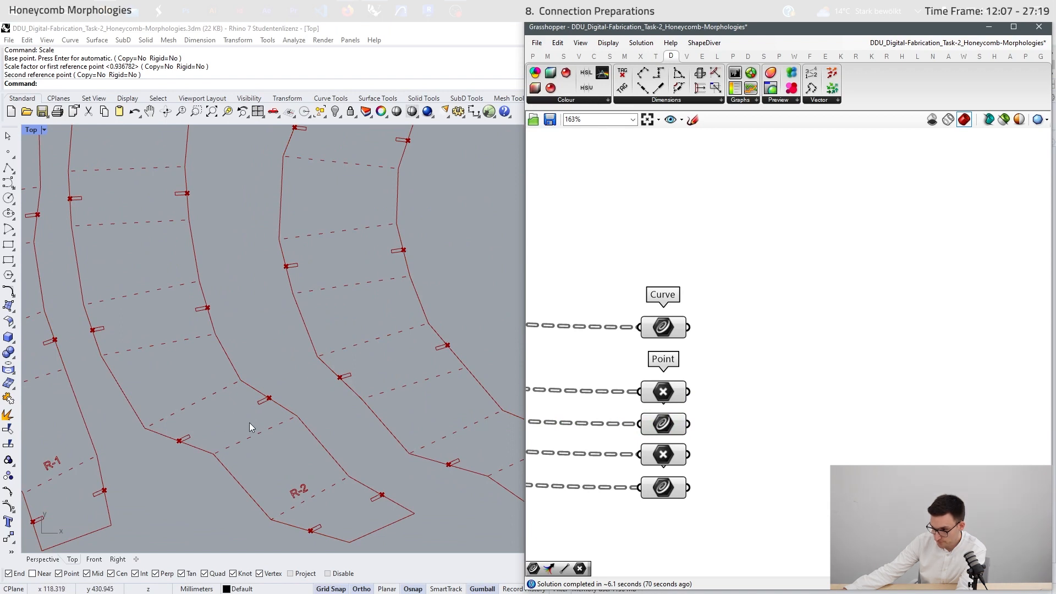
pyautogui.doubleClick(820, 446)
pyautogui.write('line')
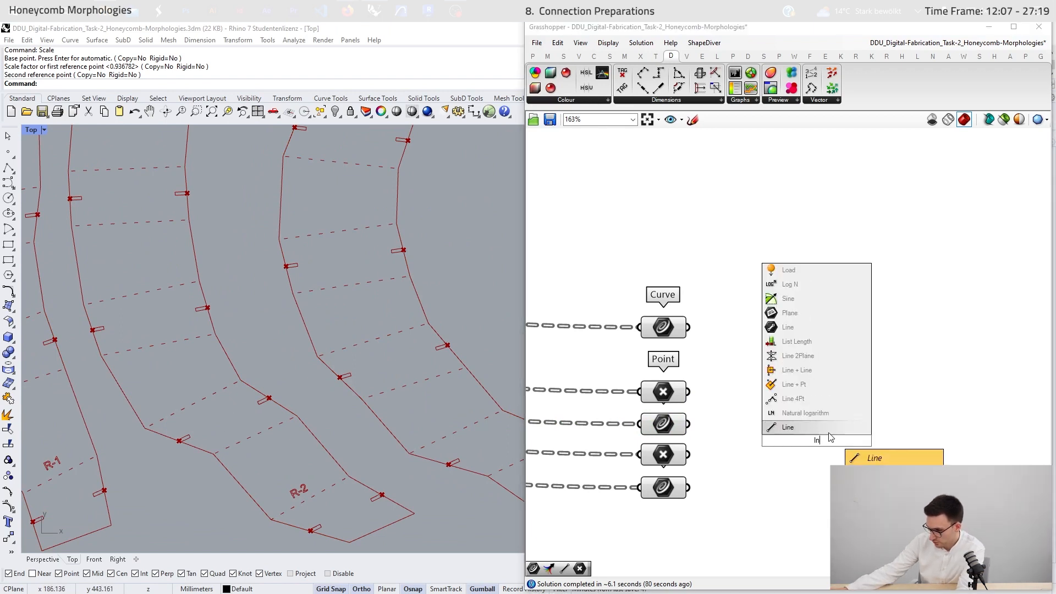
pyautogui.press('Return')
pyautogui.moveTo(830, 438); pyautogui.dragTo(872, 428)
pyautogui.moveTo(689, 391); pyautogui.dragTo(848, 416)
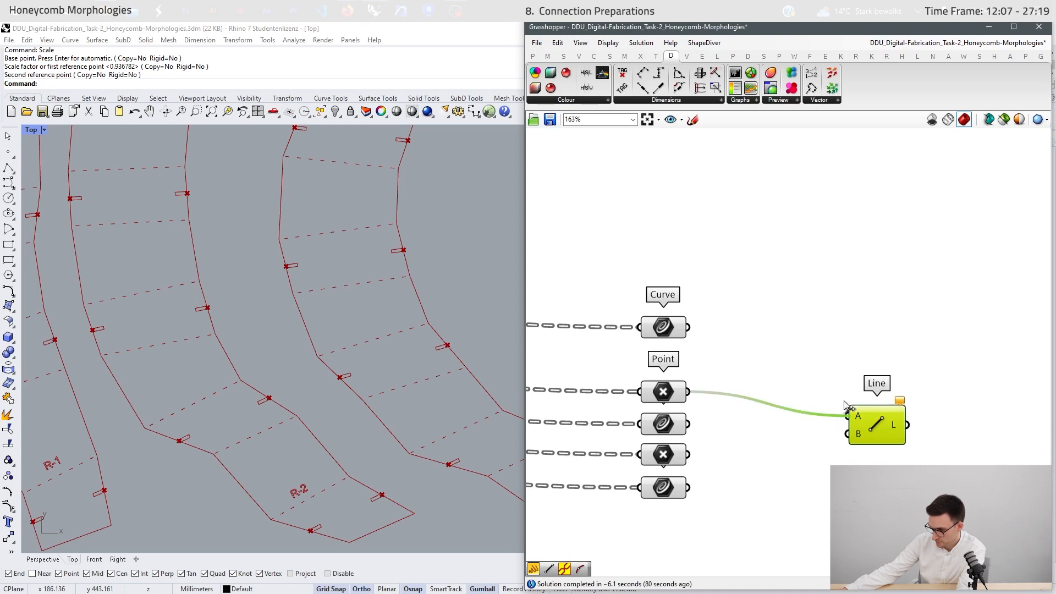
pyautogui.moveTo(689, 454); pyautogui.dragTo(896, 421)
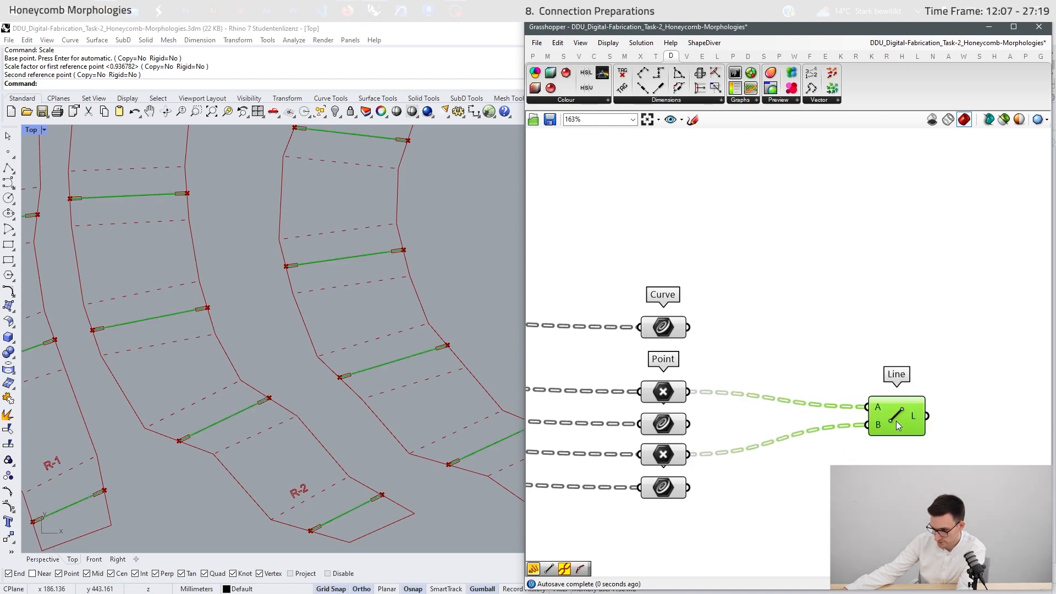
# Add a Curve Middle component fed by the Line output and turn off the Line component's preview
pyautogui.scroll(-3, 324, 411)
pyautogui.scroll(-4, 249, 418)
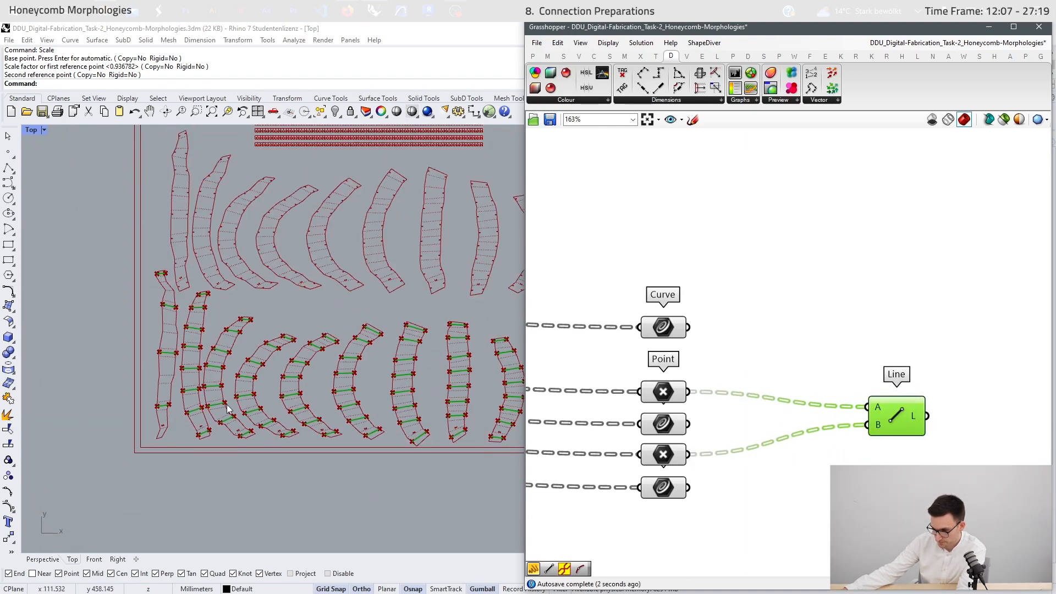
pyautogui.scroll(4, 208, 424)
pyautogui.moveTo(920, 455); pyautogui.dragTo(767, 443, button='right')
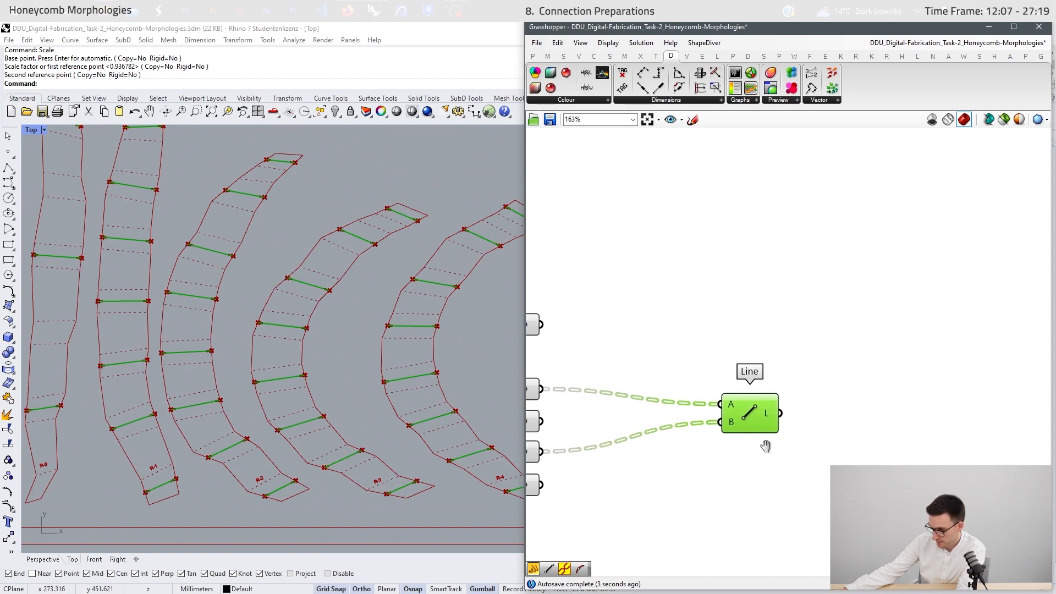
pyautogui.doubleClick(823, 421)
pyautogui.write('mid')
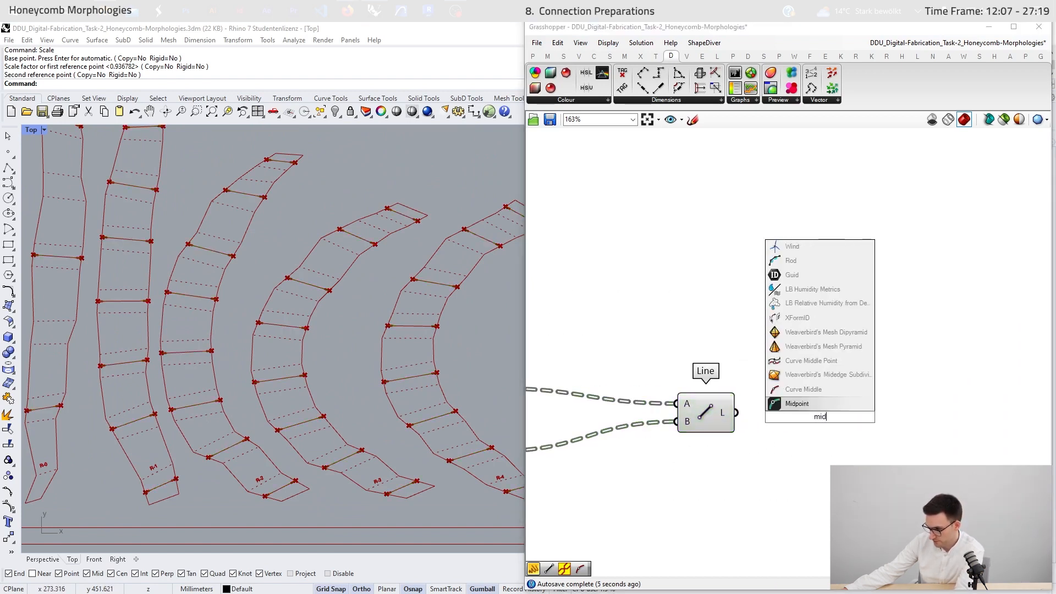
pyautogui.click(803, 401)
pyautogui.moveTo(736, 413); pyautogui.dragTo(795, 416)
pyautogui.click(706, 419)
pyautogui.middleClick(686, 496)
pyautogui.click(722, 466)
# Shift Line and Curve Middle closer to the parameters and add a Circle on the midpoints with a Radius slider of 0.4
pyautogui.scroll(-4, 914, 366)
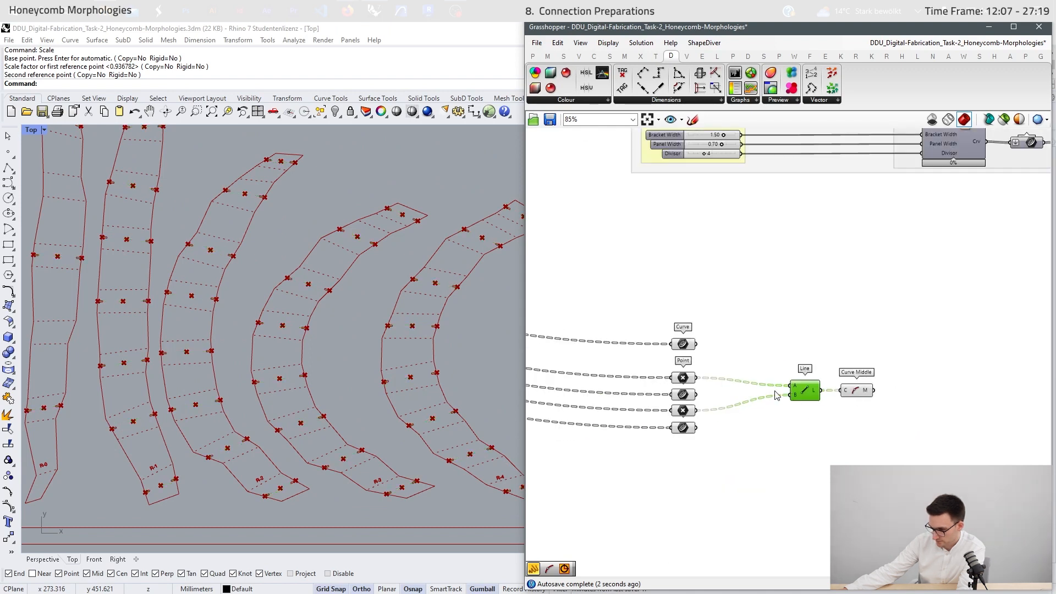
pyautogui.scroll(2, 775, 393)
pyautogui.moveTo(887, 410); pyautogui.dragTo(844, 423, button='right')
pyautogui.moveTo(873, 348); pyautogui.dragTo(760, 426)
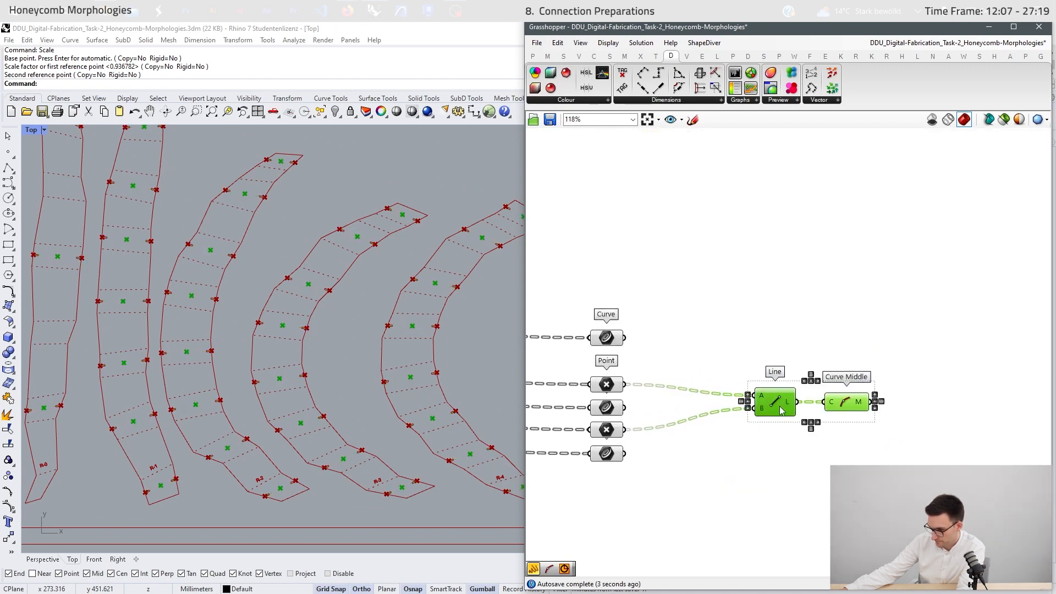
pyautogui.doubleClick(928, 404)
pyautogui.write('circle')
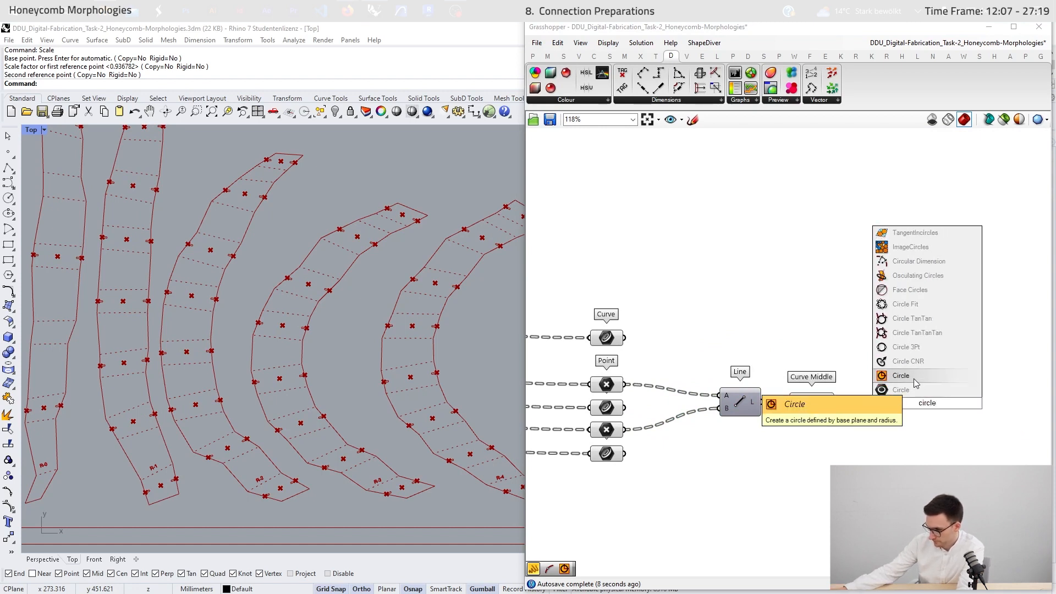
pyautogui.click(935, 394)
pyautogui.moveTo(836, 402); pyautogui.dragTo(906, 416)
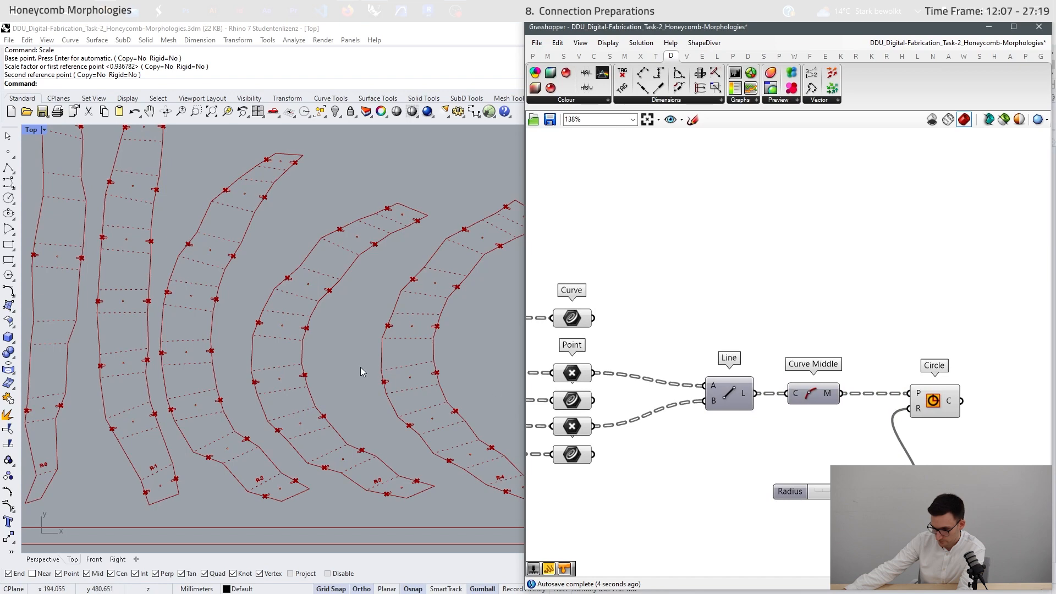
# Inspect the size and placement of the small circles between the fold lines on the lower stripes
pyautogui.scroll(10, 297, 389)
pyautogui.scroll(-10, 212, 339)
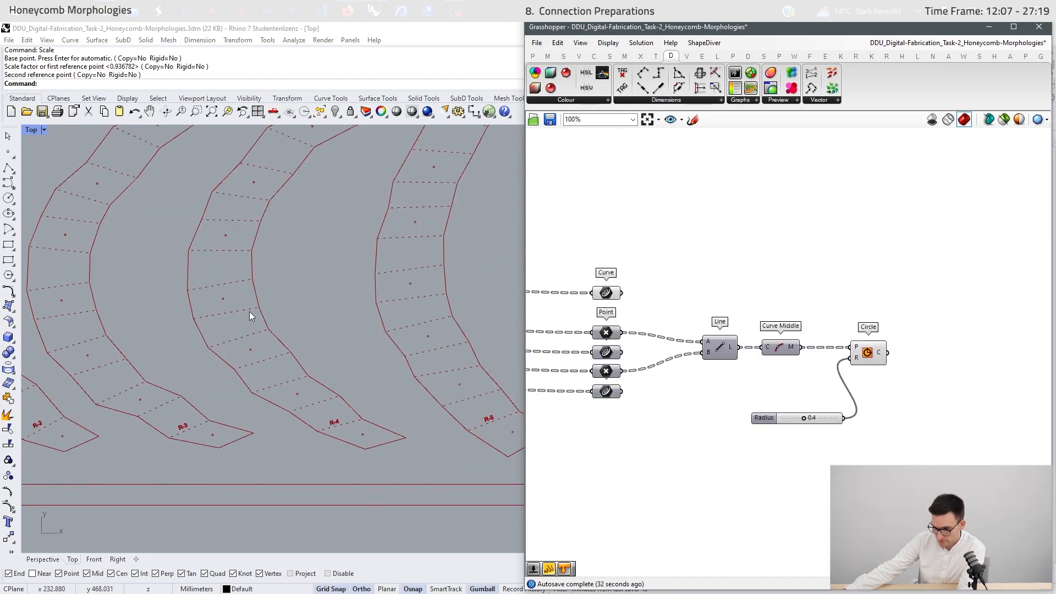
pyautogui.scroll(5, 240, 311)
pyautogui.scroll(2, 348, 441)
pyautogui.scroll(3, 257, 387)
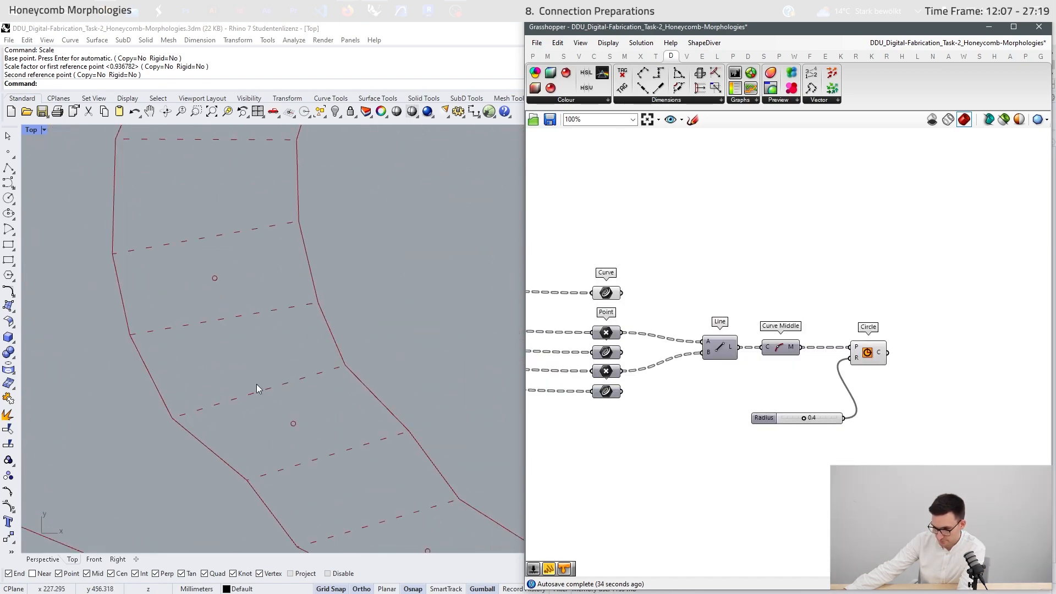
pyautogui.scroll(-4, 326, 474)
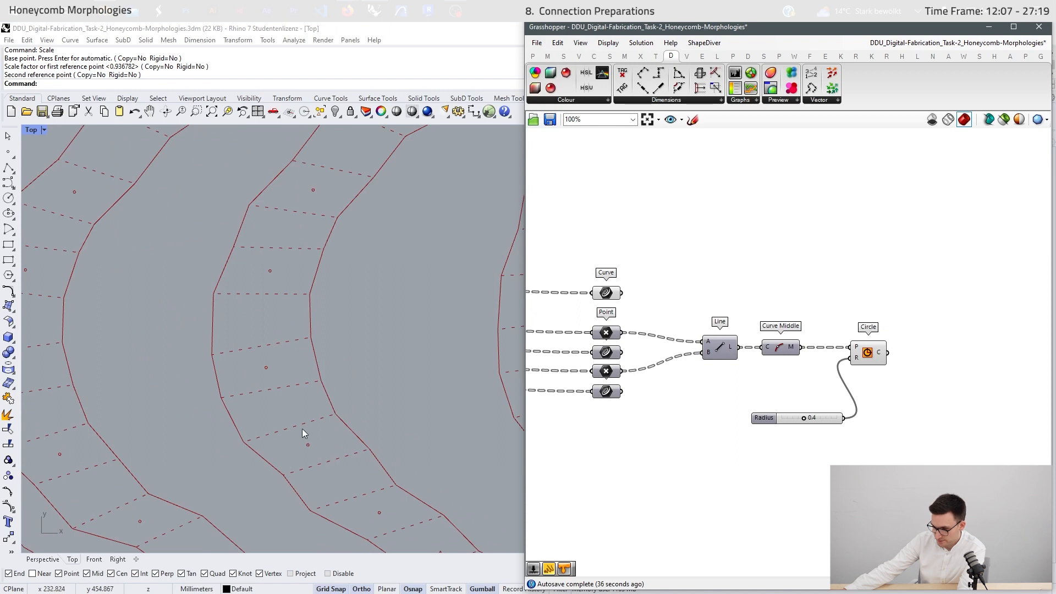
pyautogui.scroll(3, 302, 432)
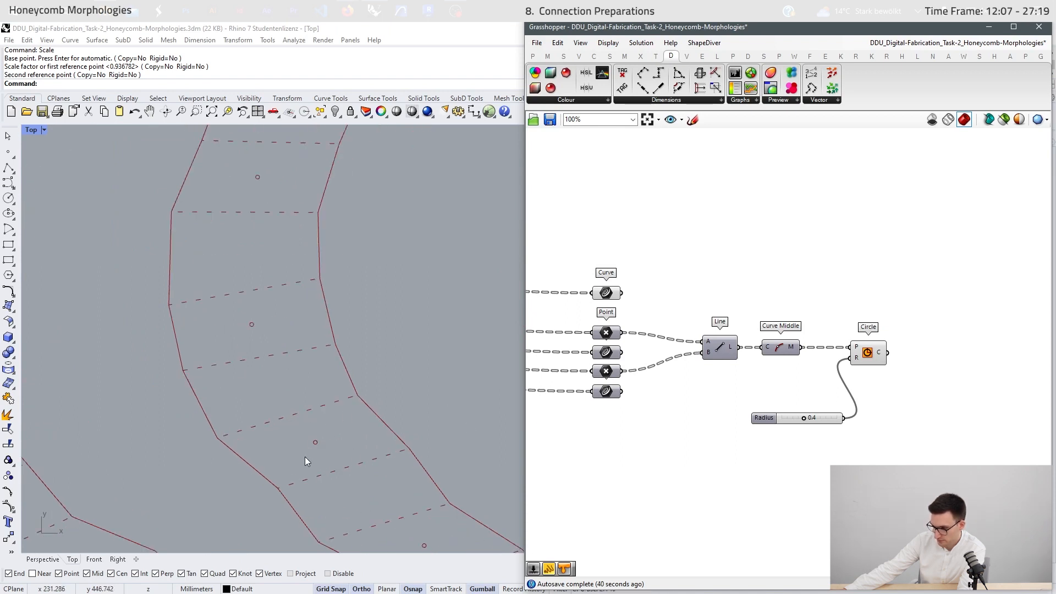
# Move the Line, Curve Middle, Circle and Radius slider below the parameters and group them
pyautogui.moveTo(897, 317); pyautogui.dragTo(689, 439)
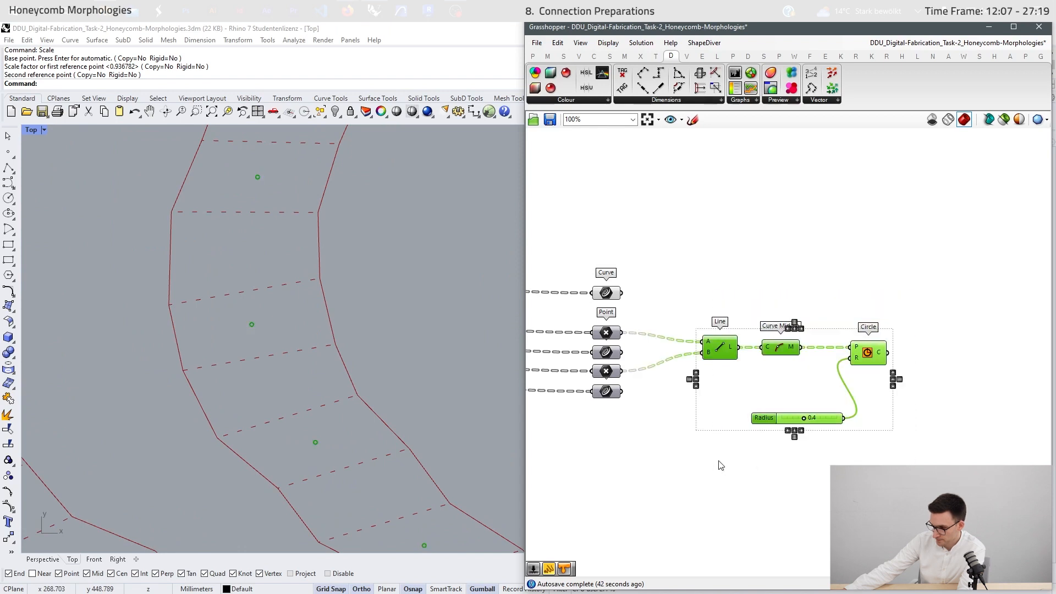
pyautogui.scroll(-3, 658, 338)
pyautogui.moveTo(726, 353); pyautogui.dragTo(714, 456)
pyautogui.click(746, 519)
pyautogui.scroll(3, 746, 520)
pyautogui.moveTo(892, 469); pyautogui.dragTo(666, 419)
pyautogui.hotkey('ctrl', 'g')
pyautogui.scroll(-3, 665, 420)
pyautogui.click(706, 475)
pyautogui.scroll(3, 706, 475)
# Add an Evaluate Curve component below the group, fed by the Line output, with a Parameter slider of 0.82 on t
pyautogui.doubleClick(739, 489)
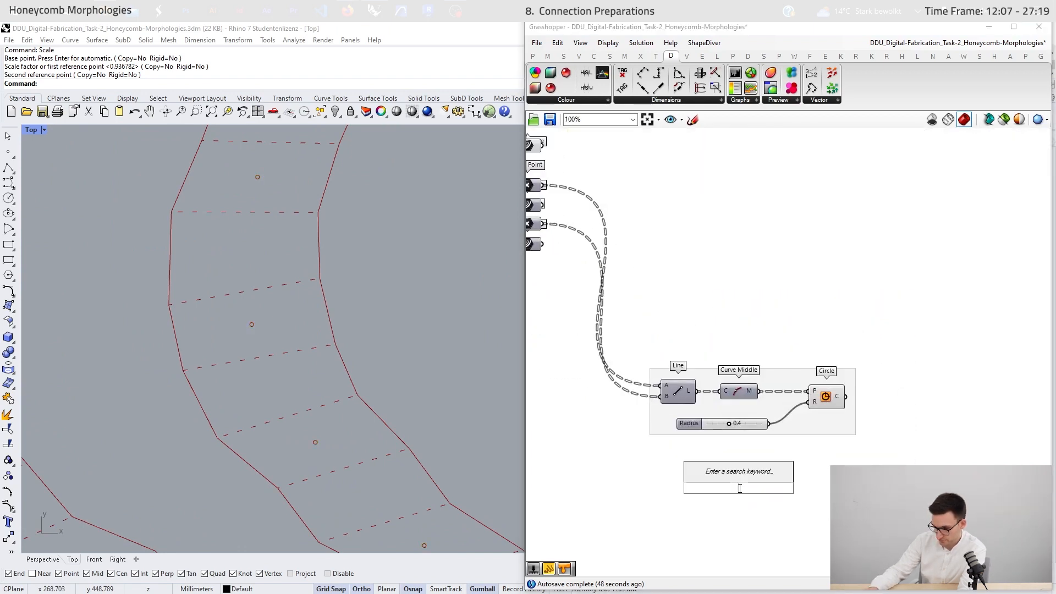
pyautogui.write('eval')
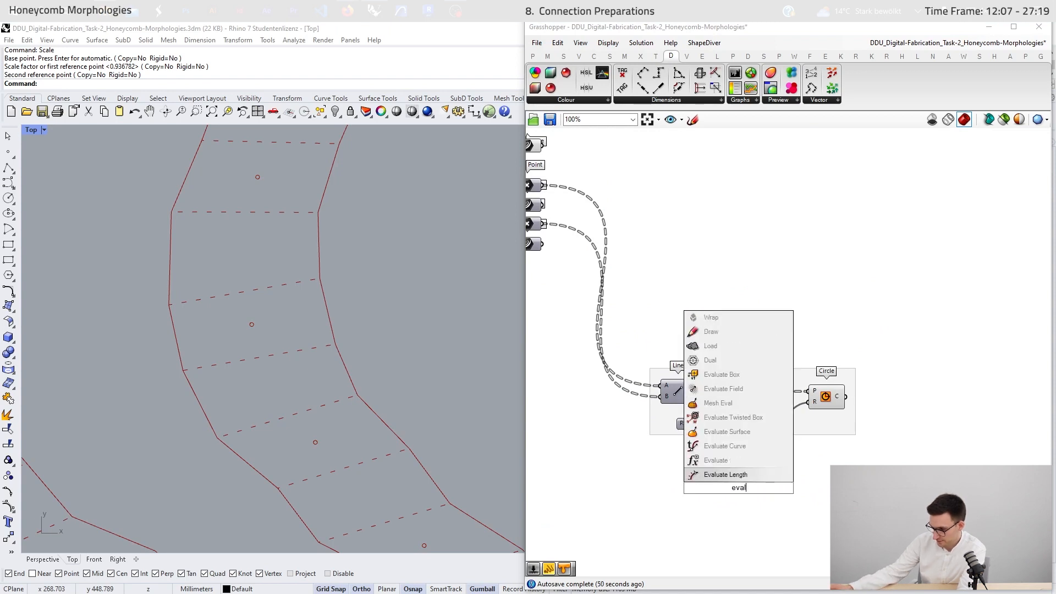
pyautogui.click(734, 446)
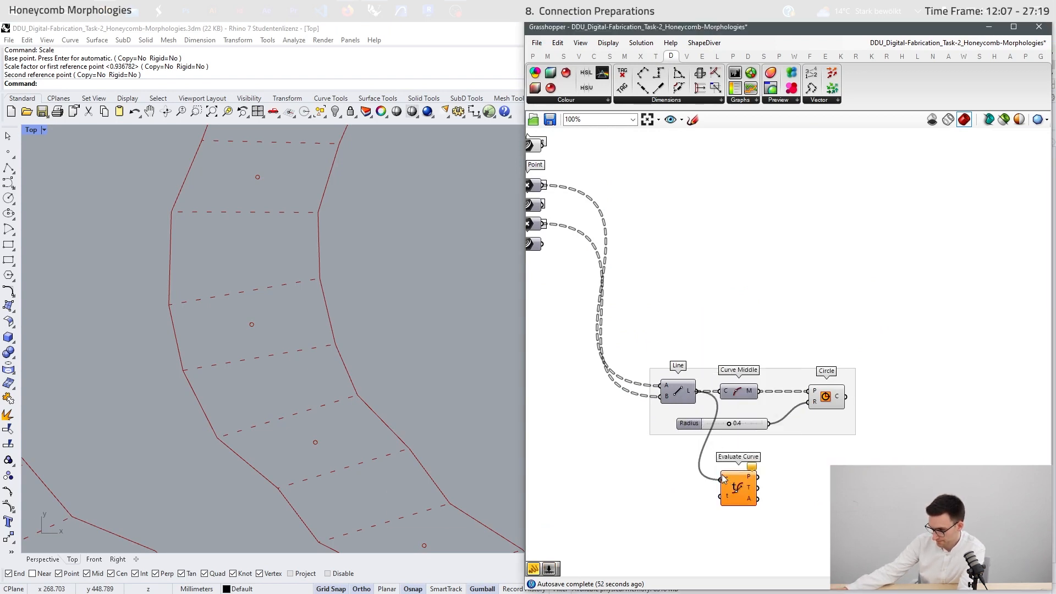
pyautogui.moveTo(722, 474); pyautogui.dragTo(721, 475)
pyautogui.moveTo(737, 483); pyautogui.dragTo(705, 521)
pyautogui.doubleClick(691, 517)
pyautogui.write('1.00')
pyautogui.press('Return')
pyautogui.scroll(4, 738, 516)
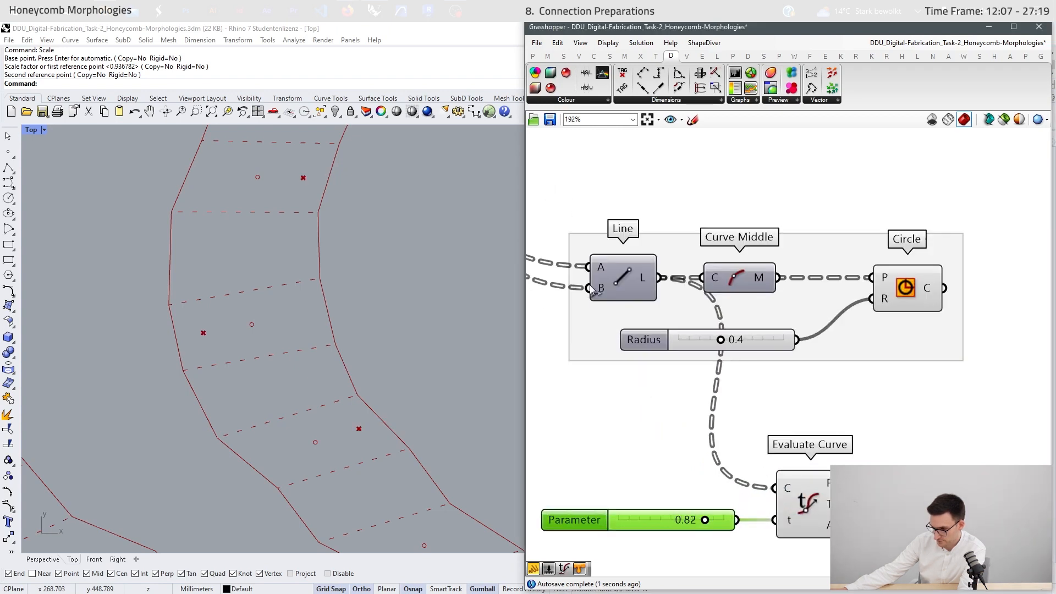
# Turn the Line preview back on and set the Evaluate Curve's Parameter slider to 0.80
pyautogui.click(627, 269)
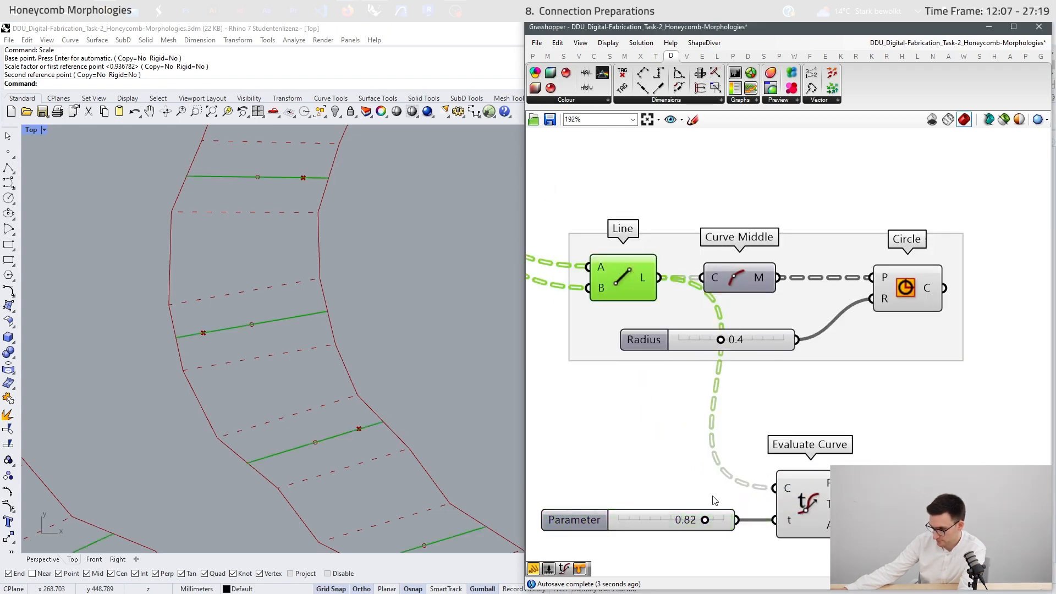
pyautogui.click(715, 501)
pyautogui.scroll(-3, 715, 501)
pyautogui.moveTo(715, 501); pyautogui.dragTo(738, 400, button='right')
pyautogui.scroll(1, 738, 400)
pyautogui.doubleClick(714, 412)
pyautogui.write('0')
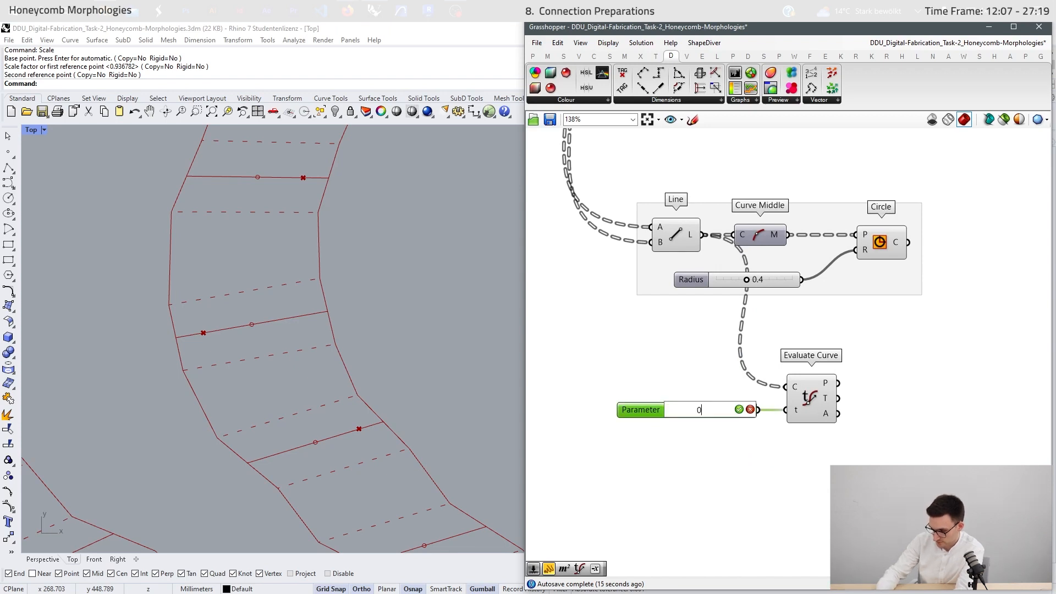
pyautogui.write('.8')
pyautogui.press('Return')
# Duplicate the Evaluate Curve component with its slider, place the copy underneath, and set the copied Parameter slider to 0.20
pyautogui.moveTo(880, 339); pyautogui.dragTo(697, 459)
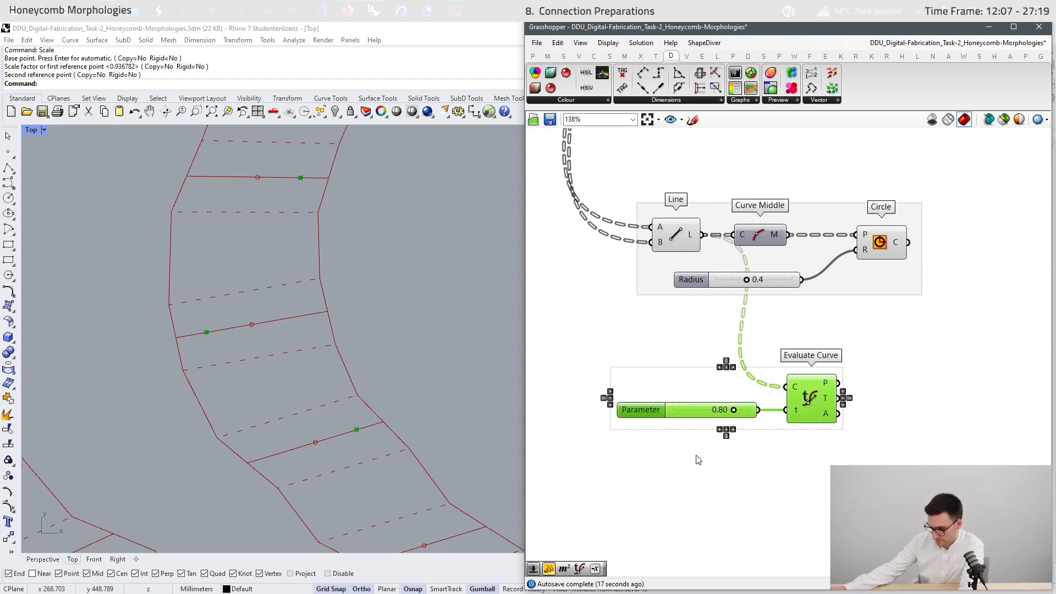
pyautogui.hotkey('ctrl', 'c')
pyautogui.hotkey('ctrl', 'v')
pyautogui.moveTo(819, 408); pyautogui.dragTo(817, 482)
pyautogui.click(770, 486)
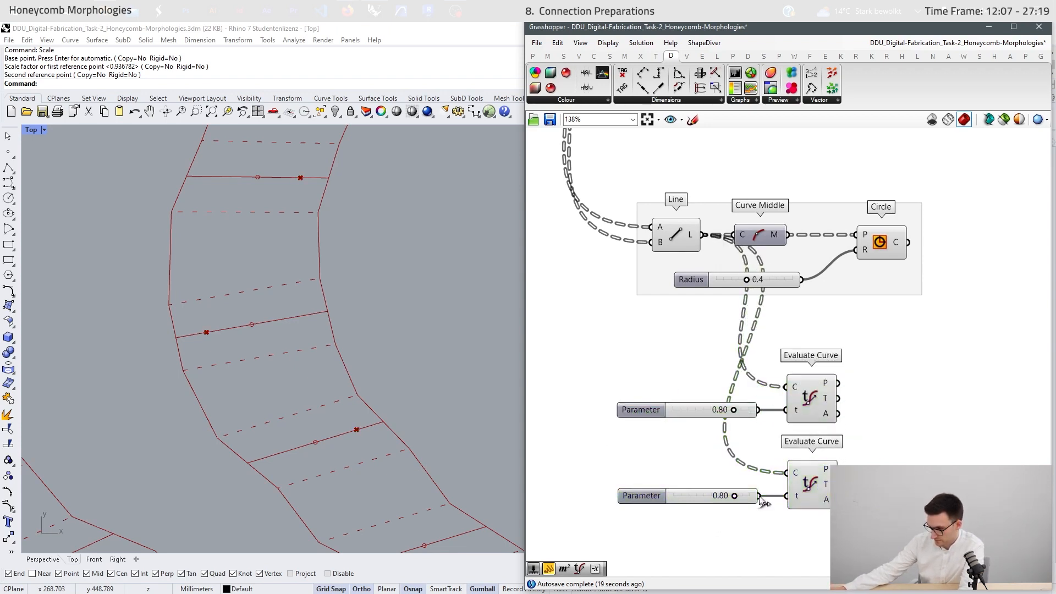
pyautogui.click(715, 497)
pyautogui.doubleClick(720, 497)
pyautogui.write('0.2')
pyautogui.press('Return')
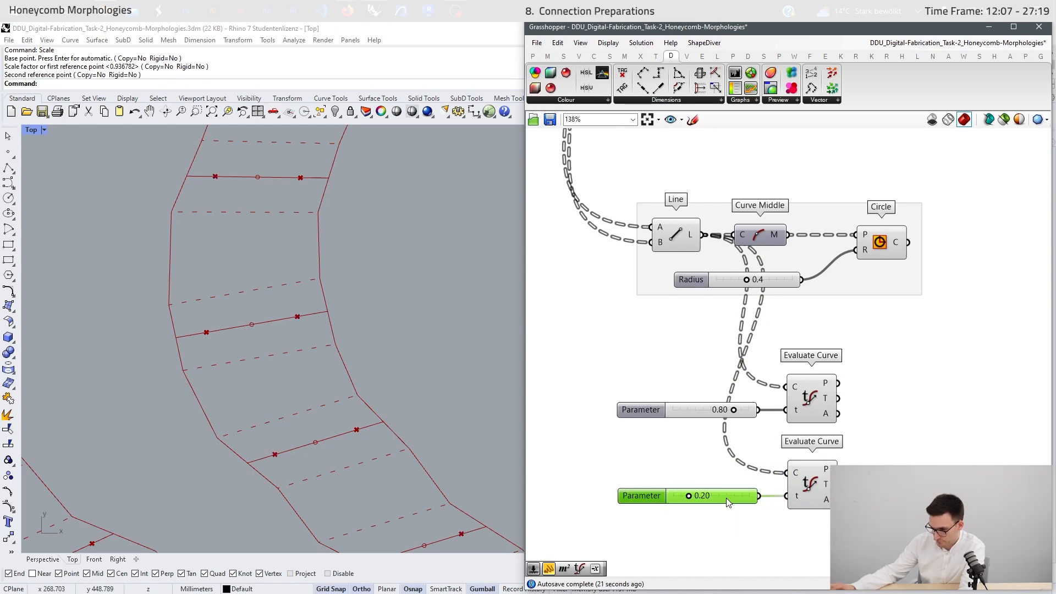
# Reparameterize the curve input of the upper Evaluate Curve and set its Parameter slider to 1.00
pyautogui.scroll(-2, 737, 443)
pyautogui.scroll(2, 834, 407)
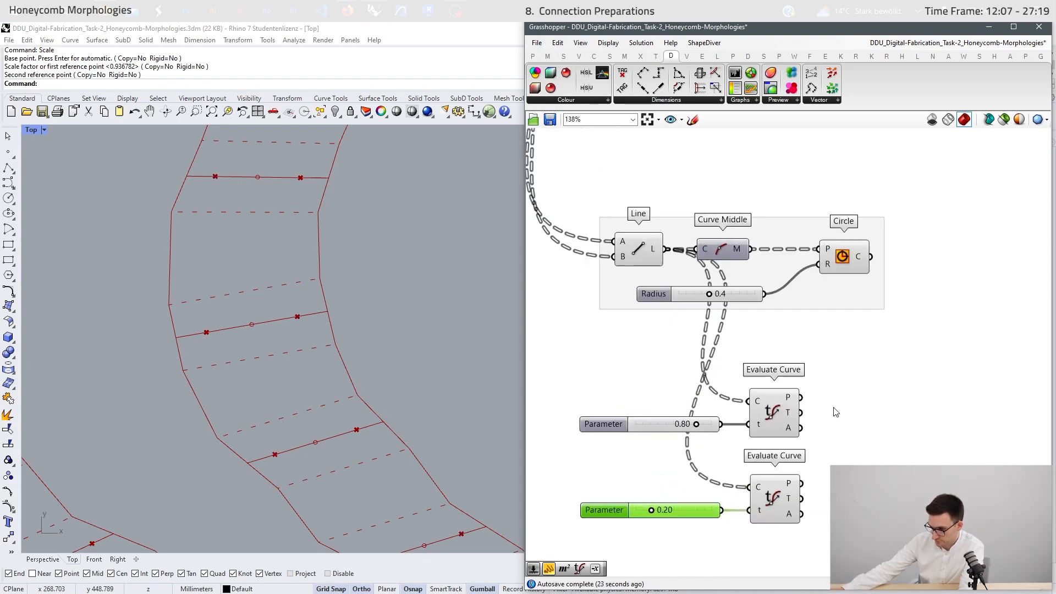
pyautogui.moveTo(812, 435); pyautogui.dragTo(849, 413, button='right')
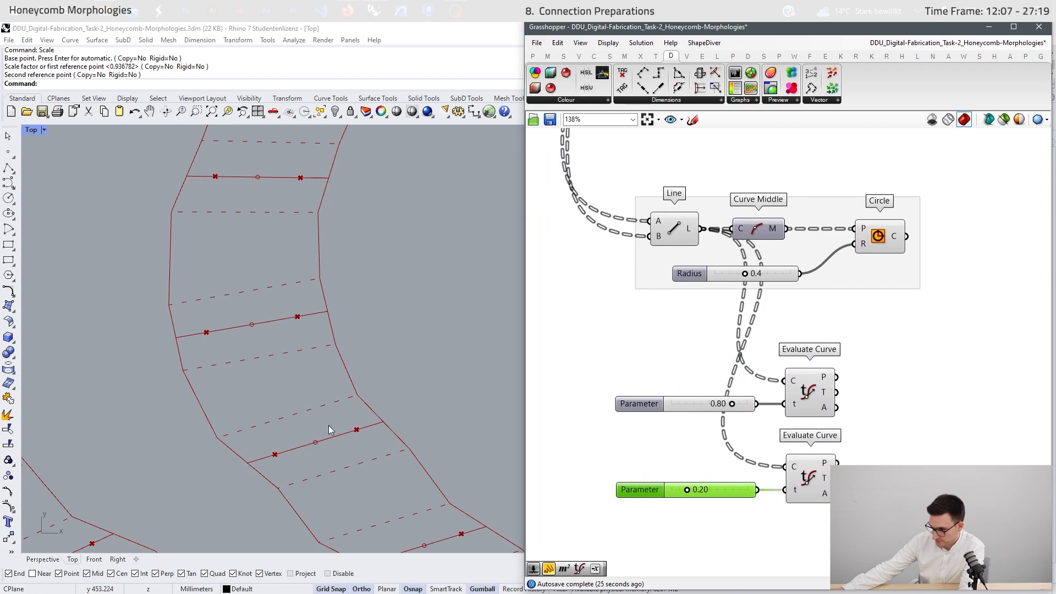
pyautogui.rightClick(791, 381)
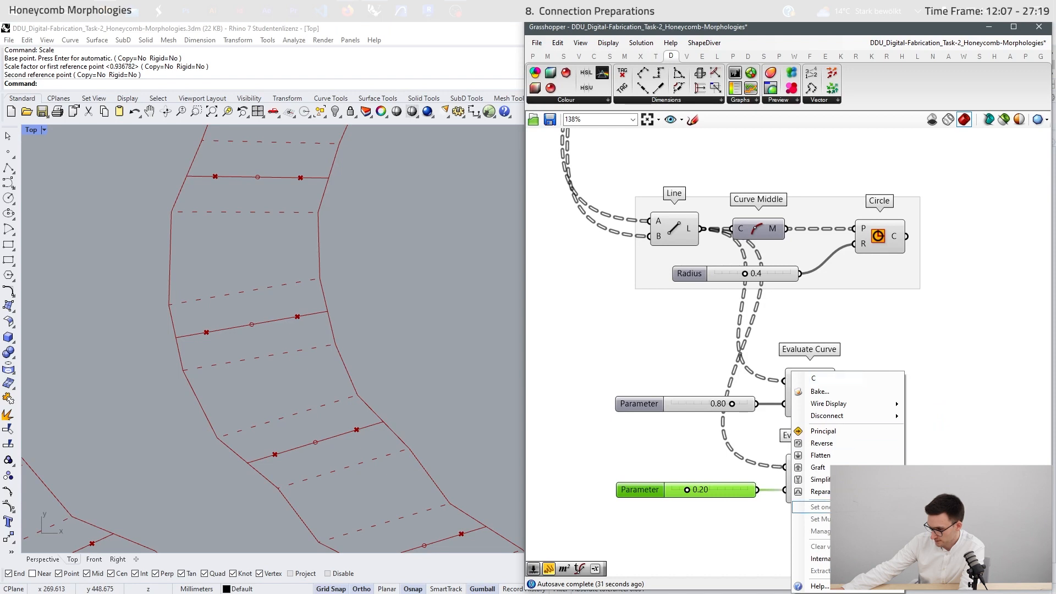
pyautogui.click(819, 492)
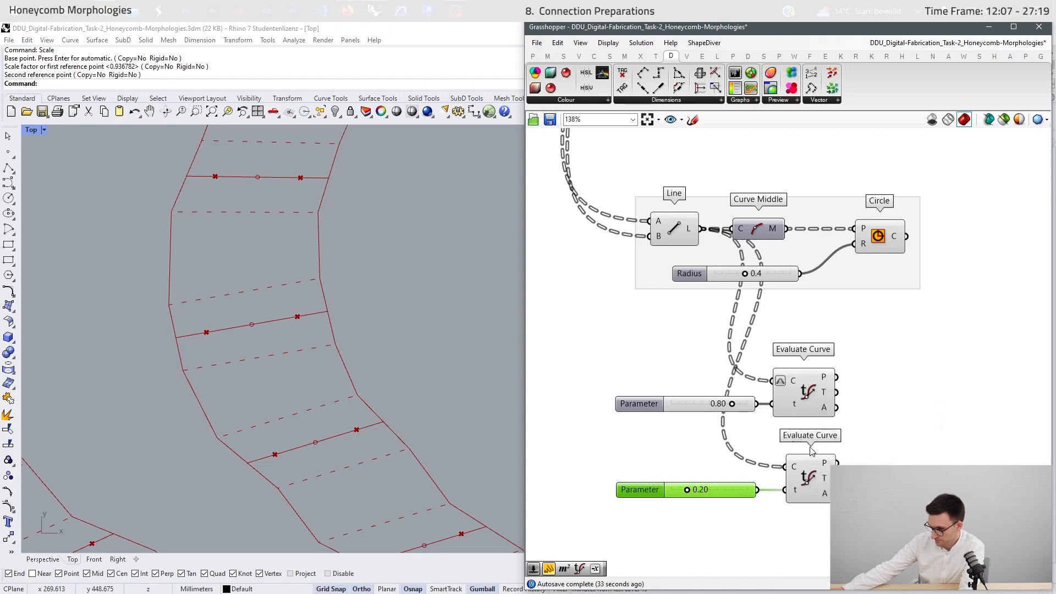
pyautogui.moveTo(800, 393); pyautogui.dragTo(805, 394)
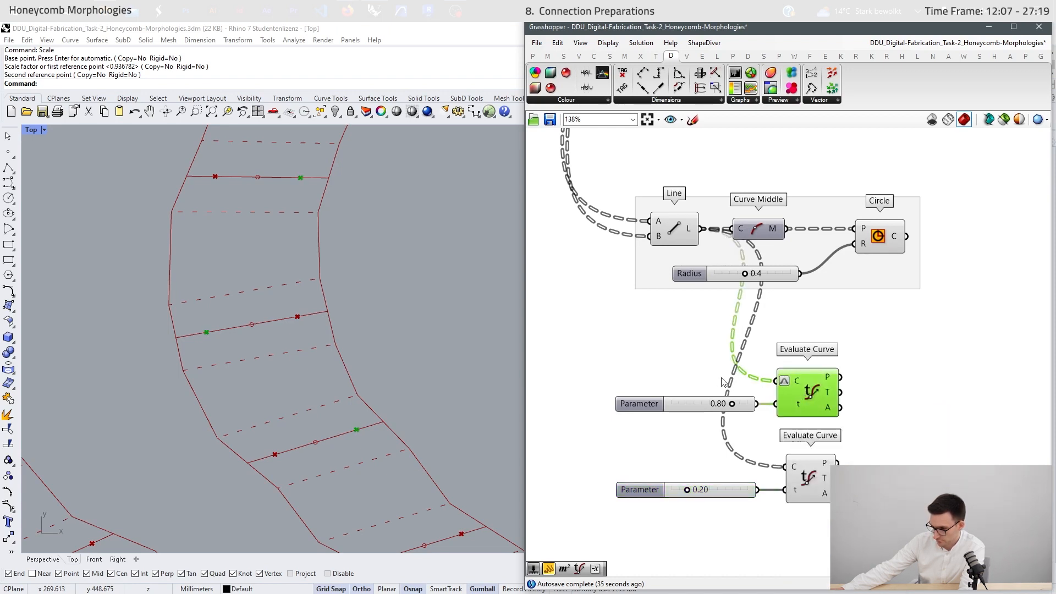
pyautogui.click(680, 366)
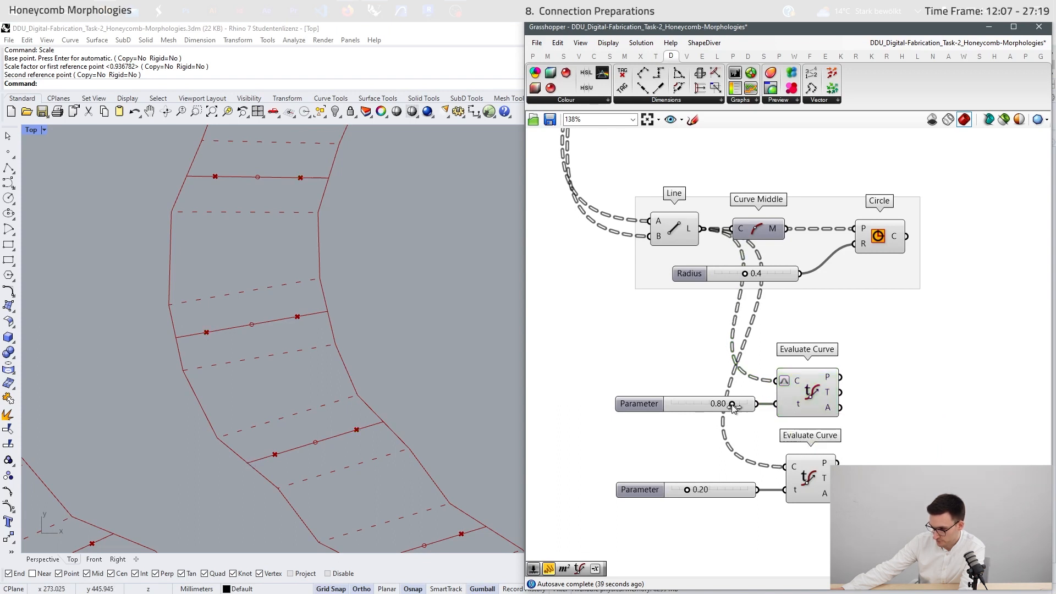
pyautogui.moveTo(731, 405); pyautogui.dragTo(753, 413)
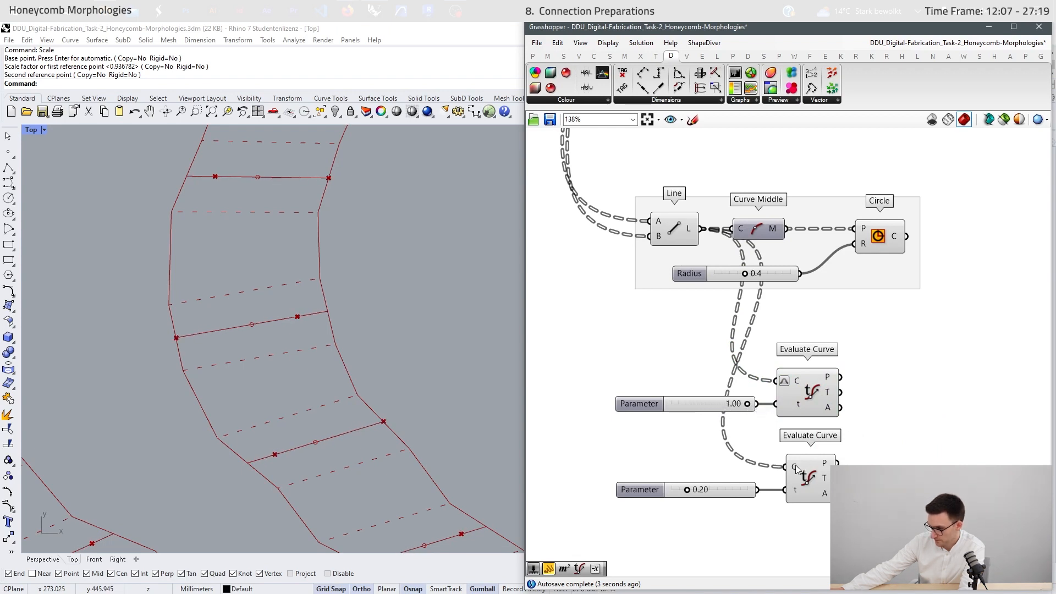
# Reparameterize the curve input of the lower Evaluate Curve and turn off the Line component's preview
pyautogui.rightClick(794, 466)
pyautogui.click(809, 487)
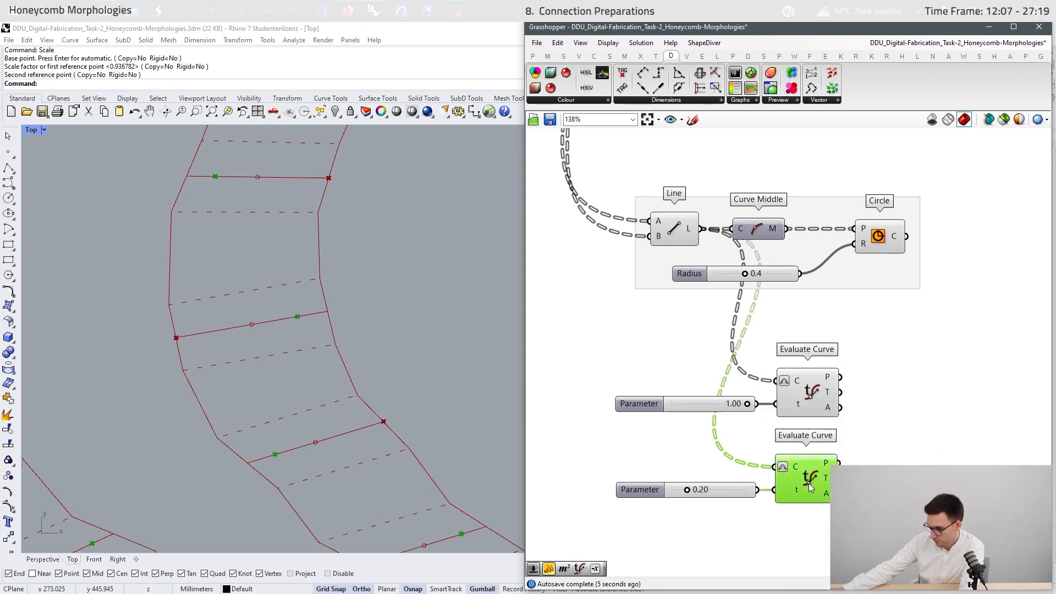
pyautogui.click(726, 440)
pyautogui.scroll(-2, 726, 385)
pyautogui.moveTo(708, 228); pyautogui.dragTo(642, 331)
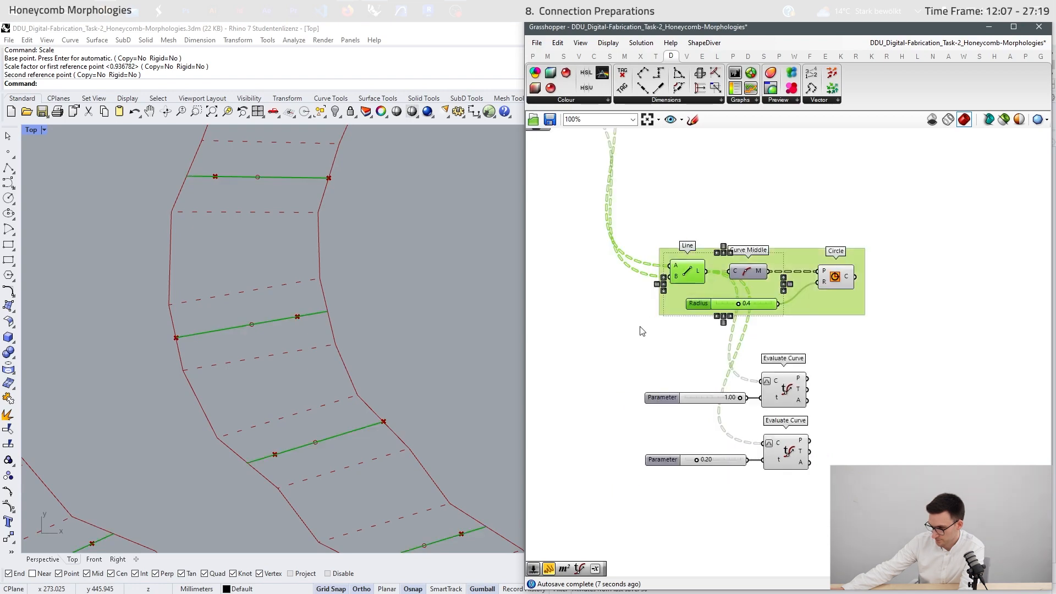
pyautogui.middleClick(639, 344)
pyautogui.click(671, 311)
pyautogui.click(652, 364)
# Set the upper Evaluate Curve's Parameter slider to 0.80
pyautogui.scroll(3, 754, 445)
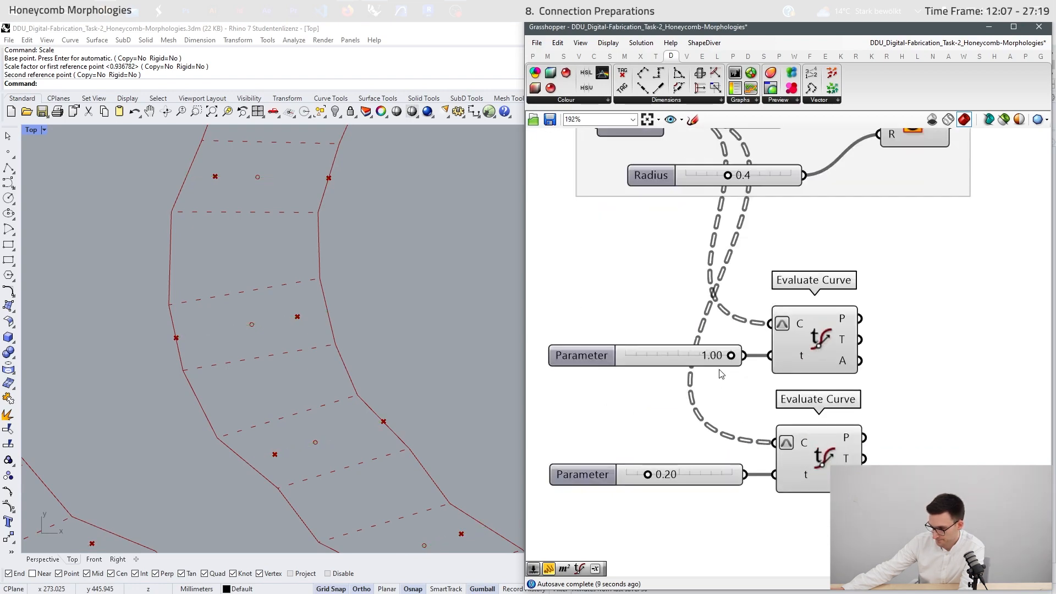
pyautogui.doubleClick(710, 355)
pyautogui.write('0.8')
pyautogui.press('Return')
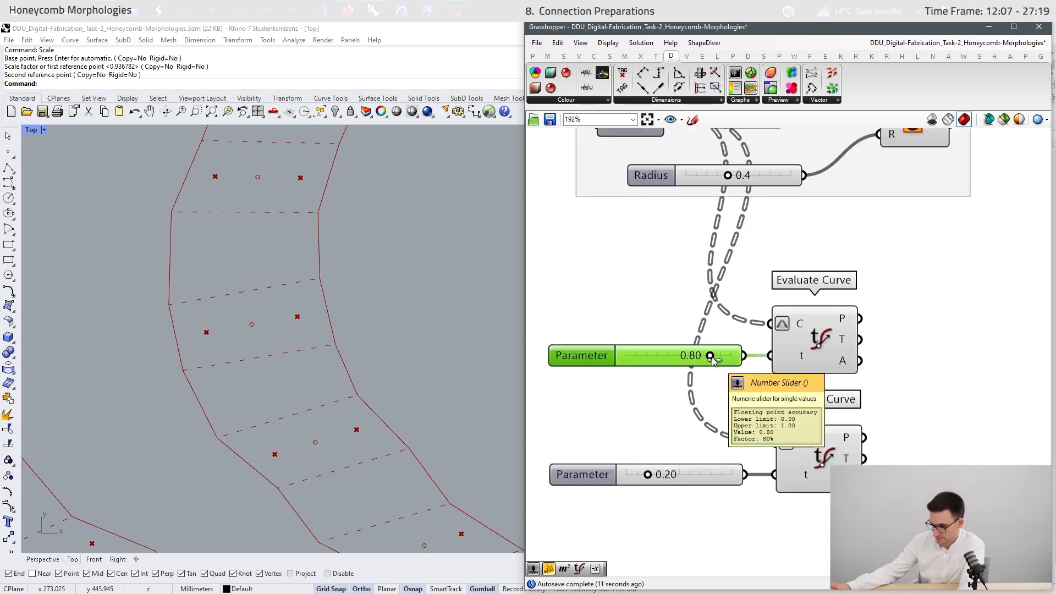
pyautogui.scroll(-2, 792, 363)
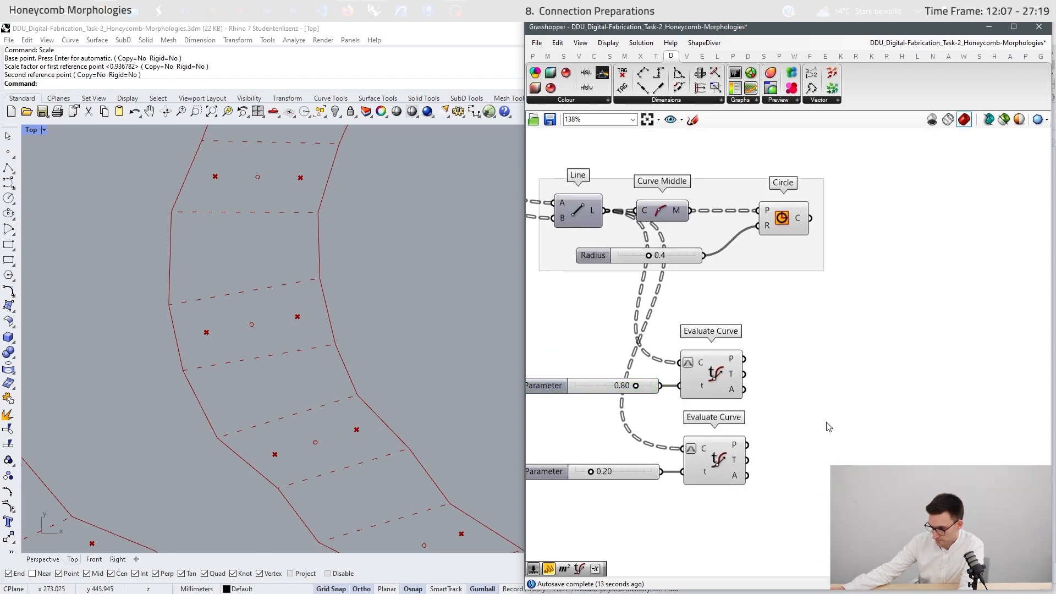
# Add a Merge component combining the P outputs of both Evaluate Curves and feed its result into the Circle's P input
pyautogui.doubleClick(828, 427)
pyautogui.write('merge')
pyautogui.press('Return')
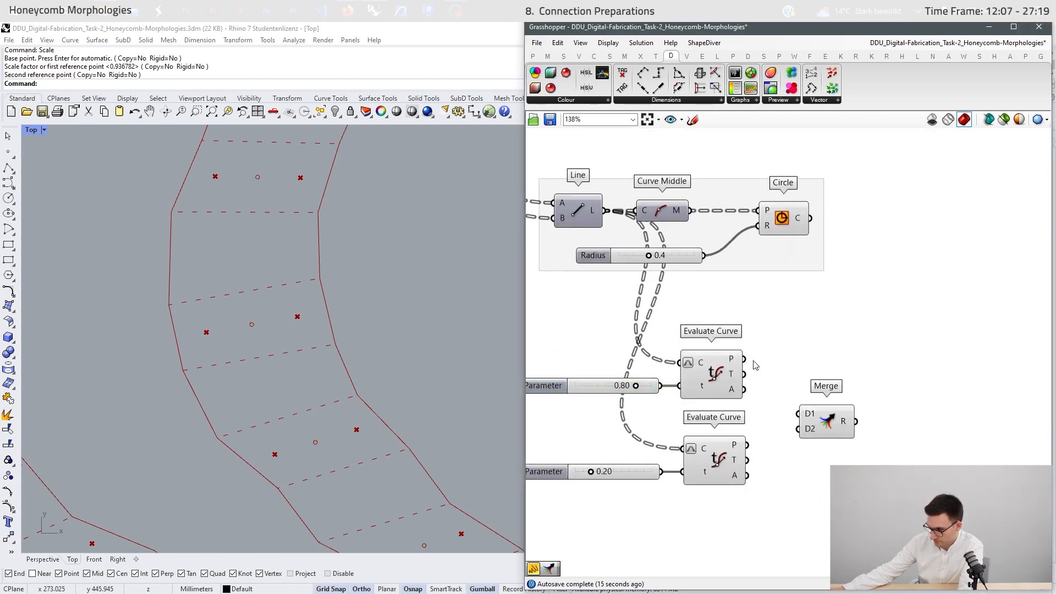
pyautogui.moveTo(745, 358); pyautogui.dragTo(798, 413)
pyautogui.moveTo(746, 445); pyautogui.dragTo(758, 215)
# Hide the preview of the Evaluate Curve and Merge components, and duplicate the Circle with its Radius slider beside the Merge component
pyautogui.moveTo(841, 347); pyautogui.dragTo(655, 535)
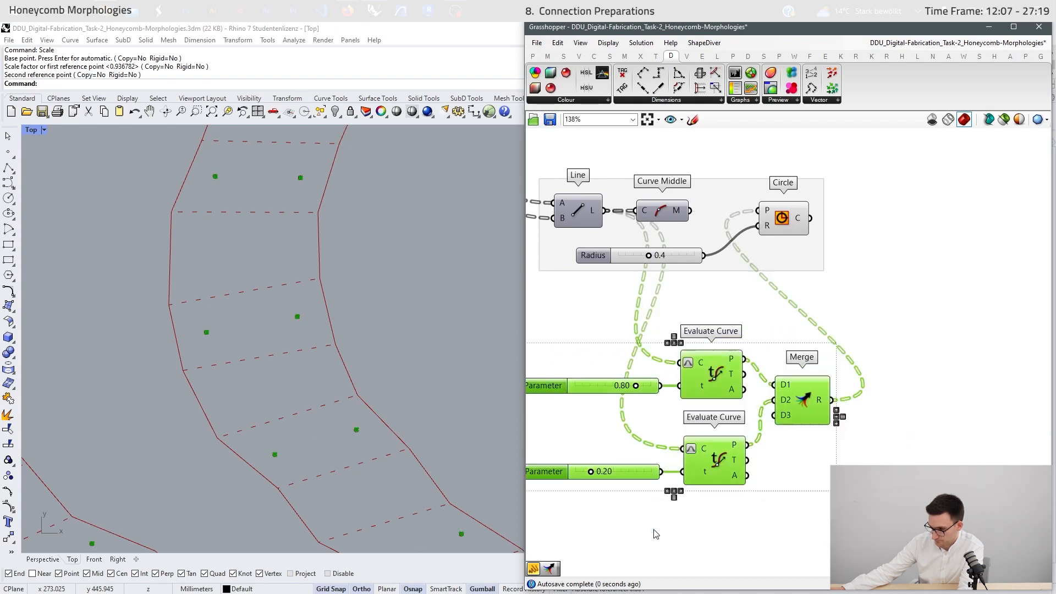
pyautogui.moveTo(845, 286); pyautogui.dragTo(698, 231)
pyautogui.hotkey('ctrl', 'c')
pyautogui.hotkey('ctrl', 'v')
pyautogui.moveTo(792, 225); pyautogui.dragTo(1013, 461)
pyautogui.click(934, 359)
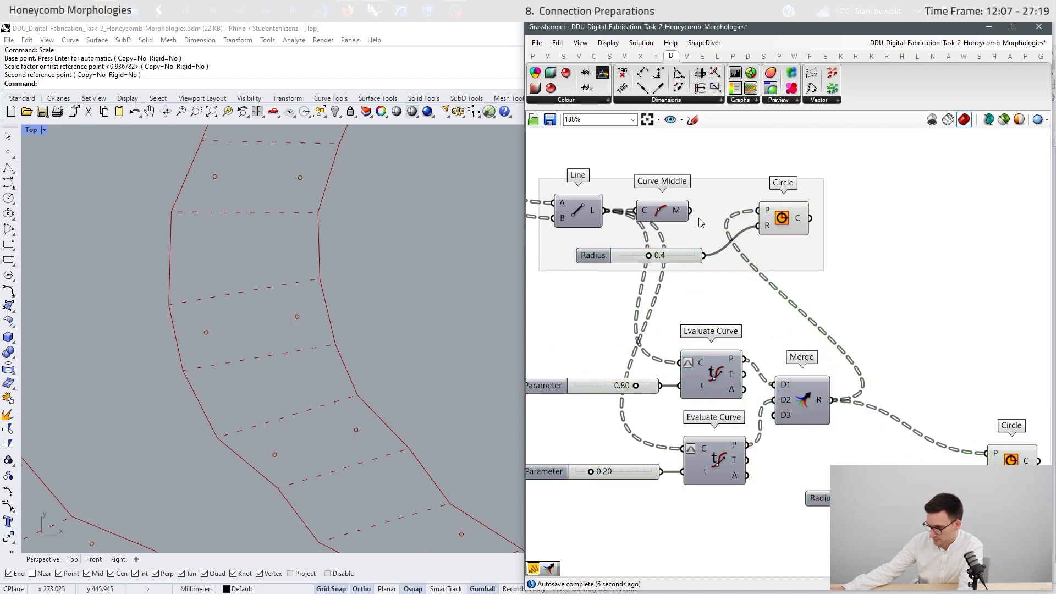
# Reconnect the Curve Middle output to the original Circle's P input and turn off that Circle's preview
pyautogui.moveTo(696, 214); pyautogui.dragTo(761, 215)
pyautogui.click(791, 216)
pyautogui.middleClick(787, 215)
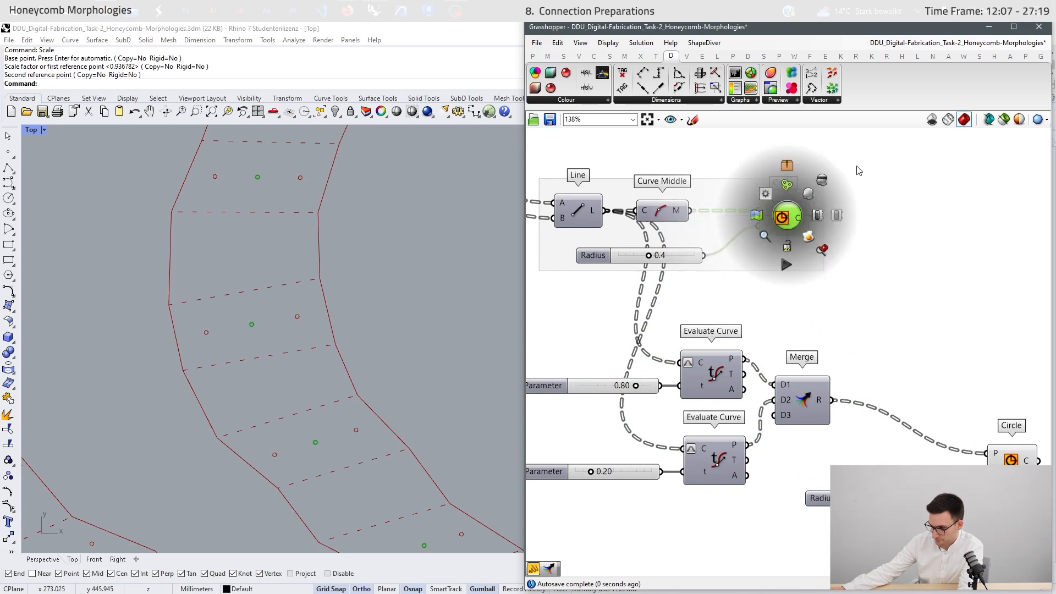
pyautogui.click(821, 181)
pyautogui.click(902, 218)
# Check the paired circles on the stripes and group the Evaluate Curve, Merge and copied Circle components with their sliders
pyautogui.scroll(-3, 335, 398)
pyautogui.scroll(5, 322, 316)
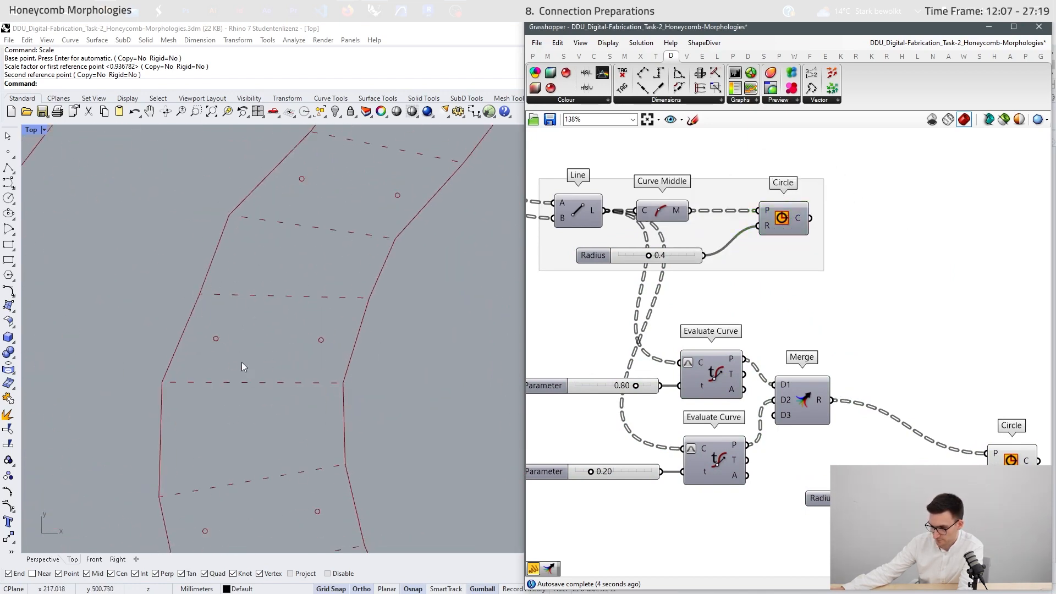
pyautogui.scroll(-4, 972, 393)
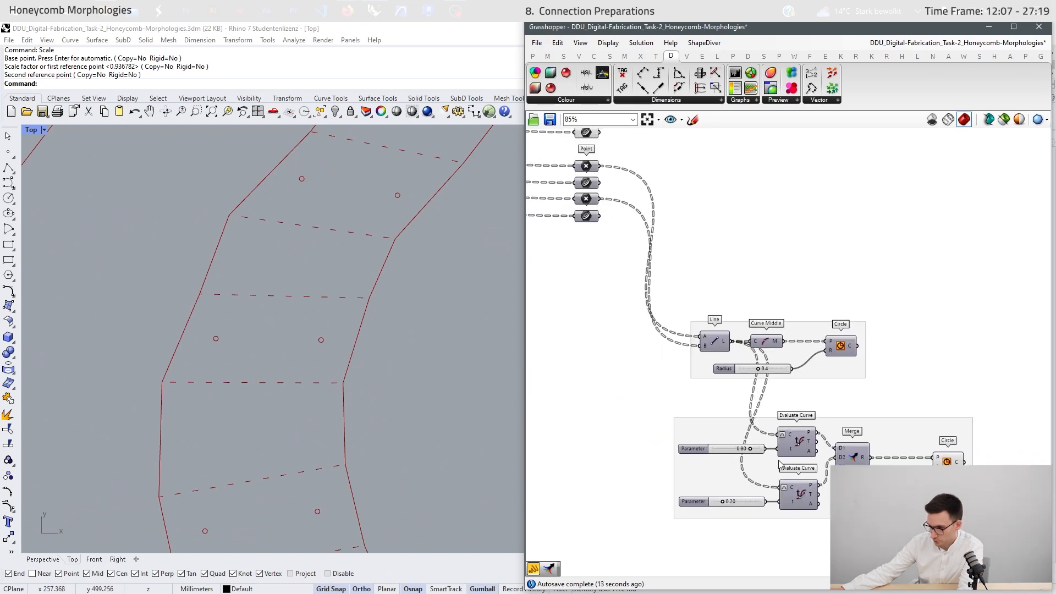
# Turn on the preview of the upper Curve parameter among the points and move both of these Curve parameters below the groups
pyautogui.scroll(-2, 703, 328)
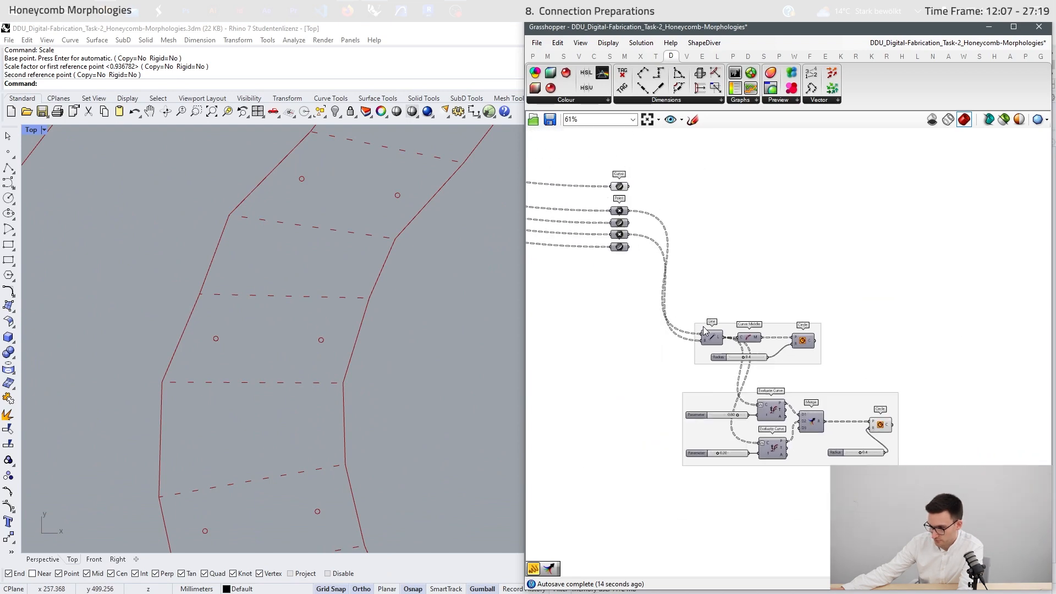
pyautogui.scroll(2, 644, 250)
pyautogui.scroll(1, 646, 251)
pyautogui.middleClick(612, 215)
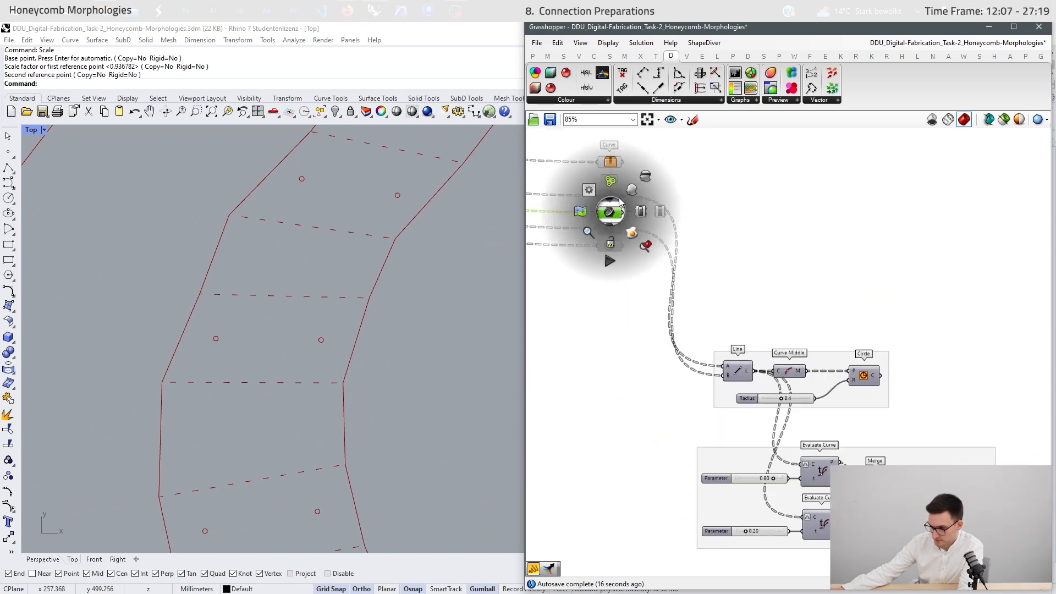
pyautogui.click(631, 197)
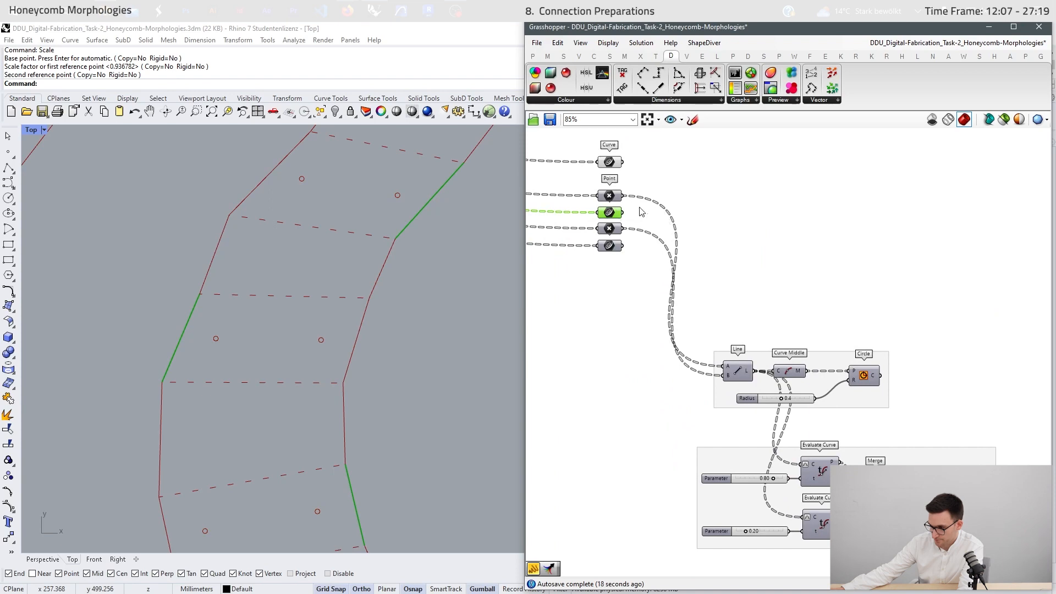
pyautogui.keyDown('shift'); pyautogui.click(608, 248); pyautogui.keyUp('shift')
pyautogui.moveTo(608, 250); pyautogui.dragTo(610, 571)
# Turn on the preview of both relocated Curve parameters below the Evaluate Curve group
pyautogui.scroll(-5, 698, 418)
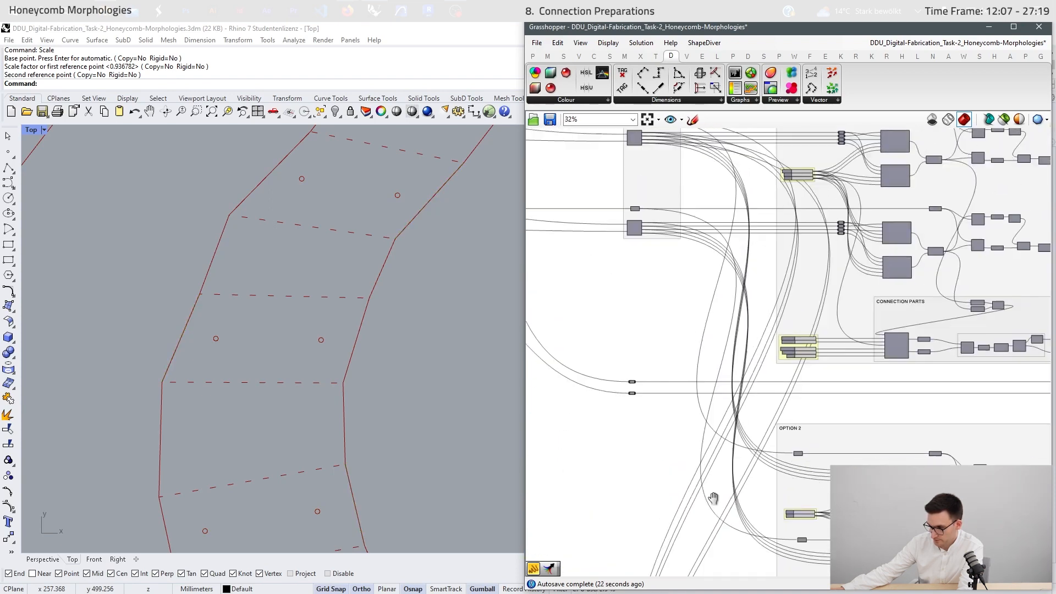
pyautogui.scroll(8, 646, 395)
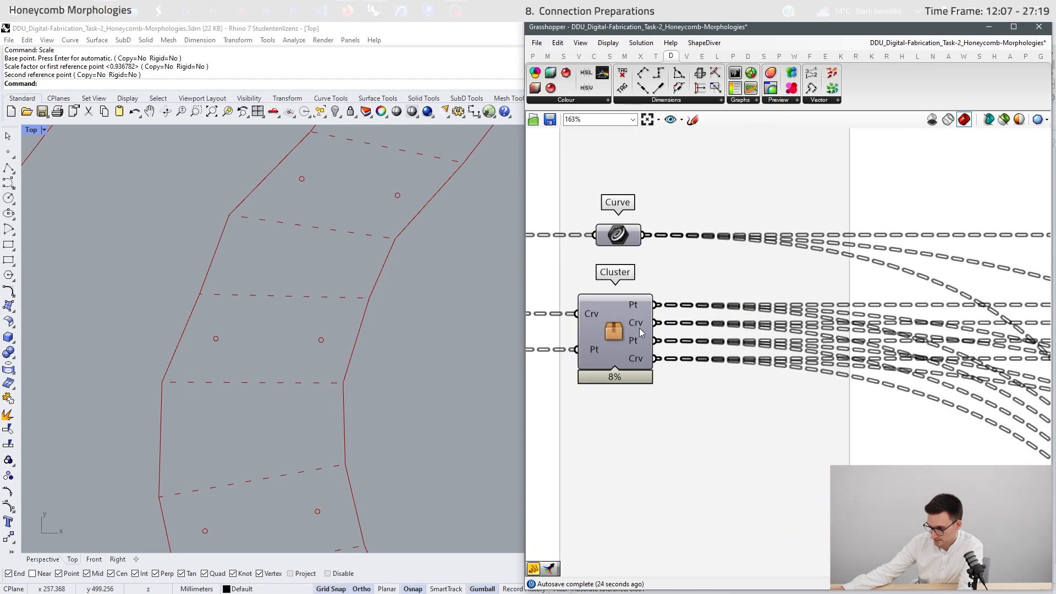
pyautogui.scroll(-6, 634, 264)
pyautogui.scroll(5, 635, 391)
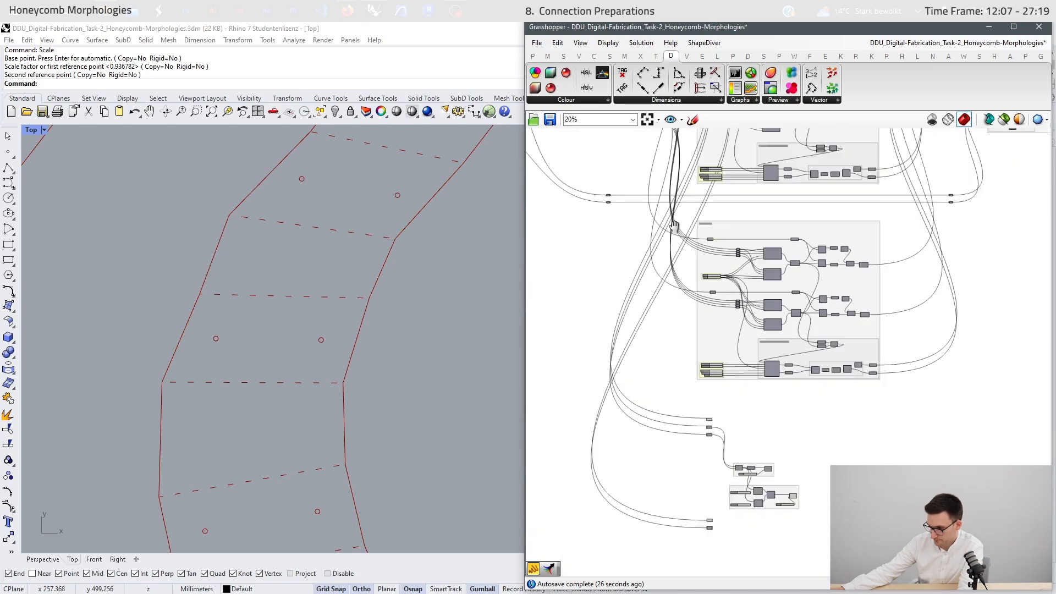
pyautogui.scroll(2, 634, 388)
pyautogui.moveTo(681, 346); pyautogui.dragTo(597, 466)
pyautogui.middleClick(651, 484)
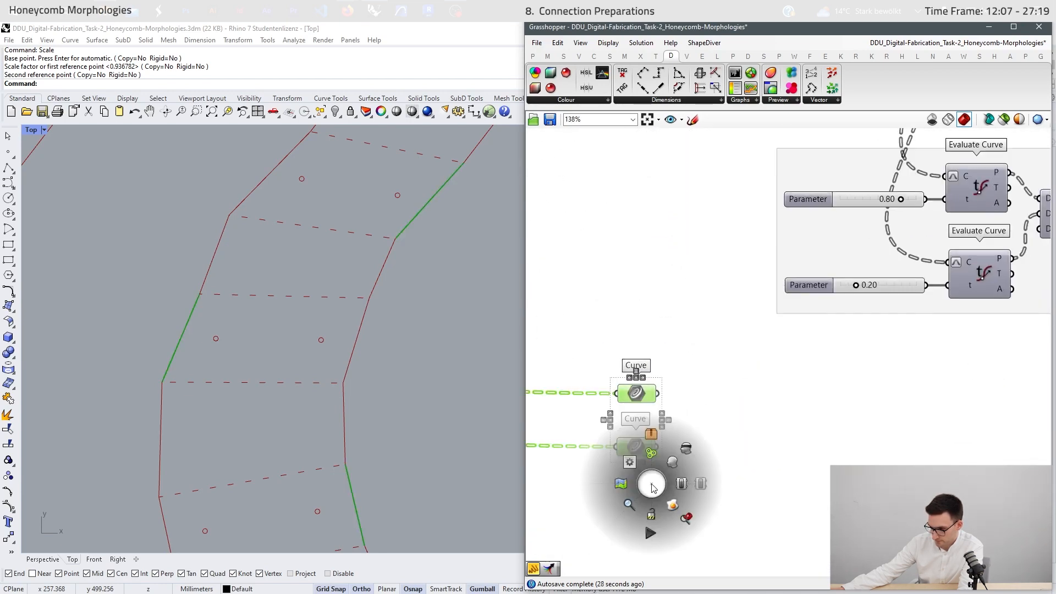
pyautogui.click(672, 459)
# Duplicate the whole Evaluate Curve, Merge and Circle group and place the copy underneath the original
pyautogui.scroll(-4, 276, 283)
pyautogui.moveTo(276, 284); pyautogui.dragTo(270, 288, button='right')
pyautogui.moveTo(826, 430); pyautogui.dragTo(739, 462, button='right')
pyautogui.scroll(-4, 739, 451)
pyautogui.scroll(2, 849, 362)
pyautogui.moveTo(1002, 228); pyautogui.dragTo(622, 402)
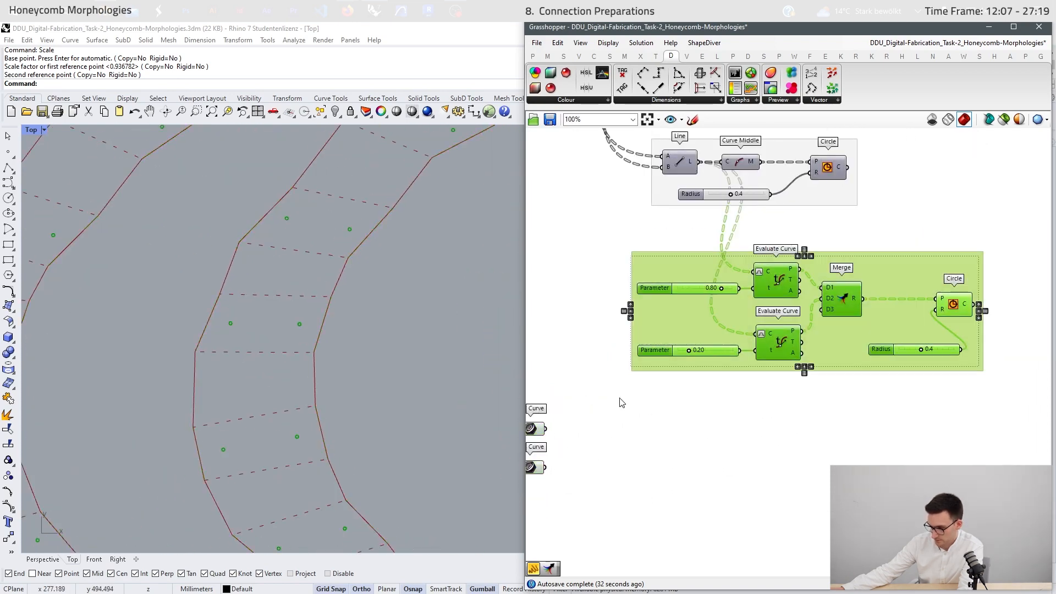
pyautogui.keyDown('alt'); pyautogui.moveTo(731, 345); pyautogui.dragTo(713, 536); pyautogui.keyUp('alt')
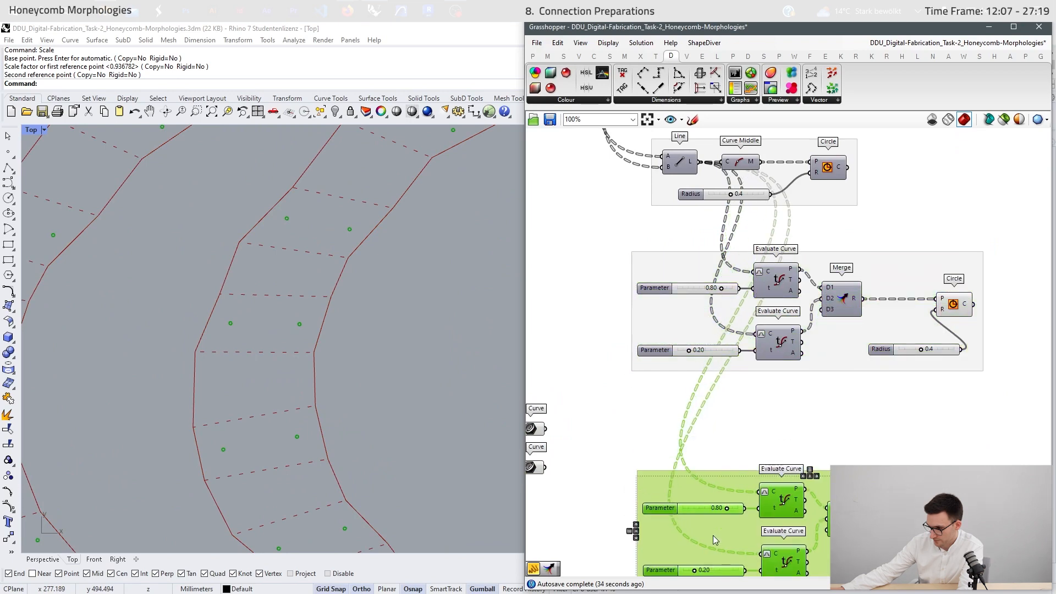
# Delete the Merge, Circle and Radius slider from the copied group and ungroup the remaining Evaluate Curve components
pyautogui.click(686, 446)
pyautogui.moveTo(686, 446); pyautogui.dragTo(718, 378, button='right')
pyautogui.moveTo(852, 385); pyautogui.dragTo(745, 347, button='right')
pyautogui.moveTo(745, 334); pyautogui.dragTo(986, 519)
pyautogui.press('Delete')
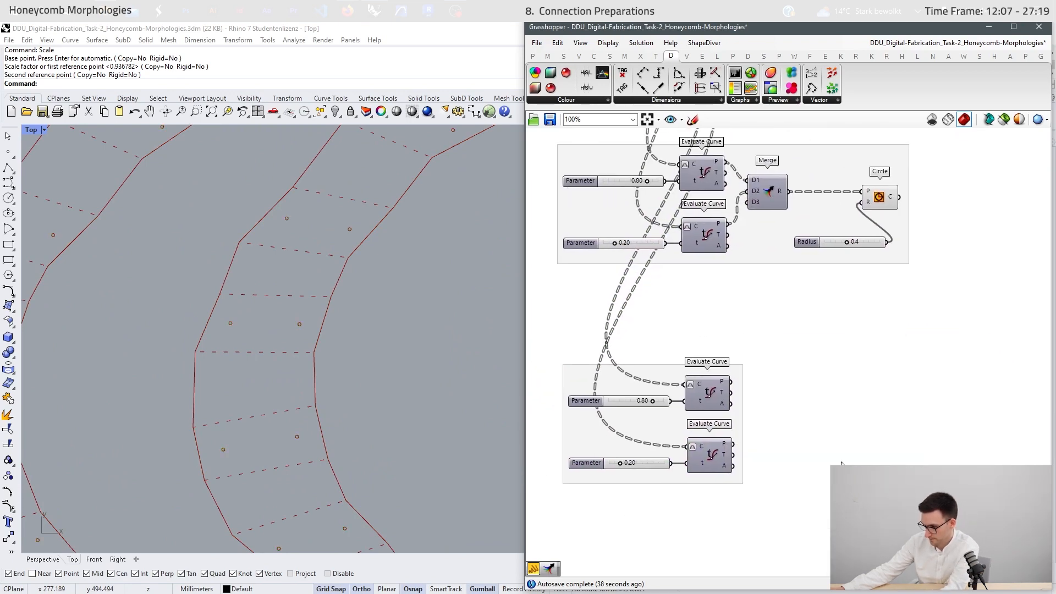
pyautogui.rightClick(733, 417)
pyautogui.click(795, 499)
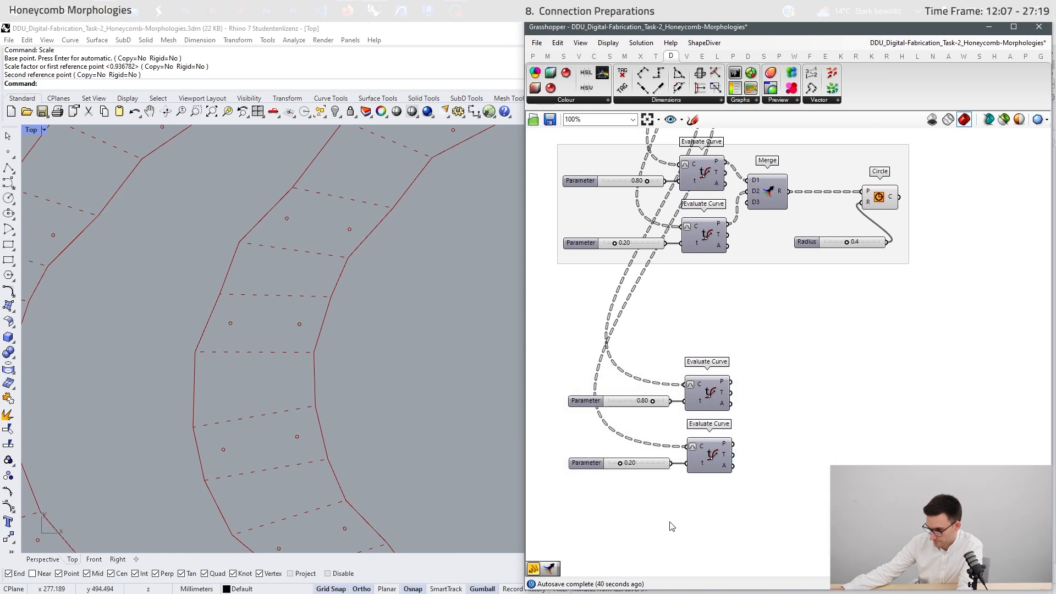
# Line up the two Curve parameters beside the copied Evaluate Curves and feed the upper Curve into both curve inputs
pyautogui.moveTo(536, 337); pyautogui.dragTo(706, 313, button='right')
pyautogui.moveTo(676, 283); pyautogui.dragTo(606, 379)
pyautogui.moveTo(626, 340); pyautogui.dragTo(628, 409)
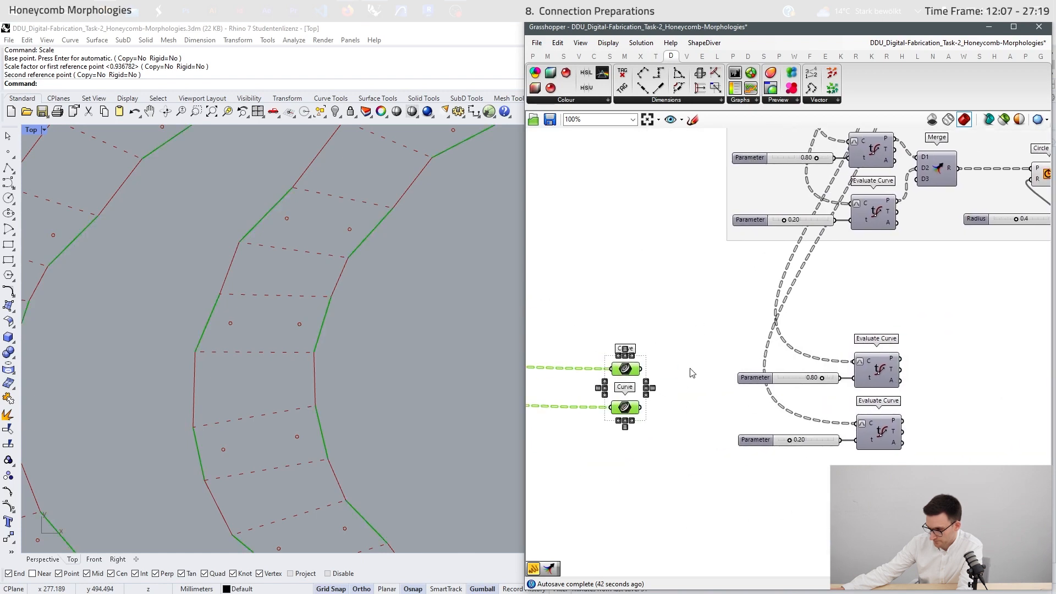
pyautogui.click(690, 369)
pyautogui.moveTo(641, 369); pyautogui.dragTo(858, 359)
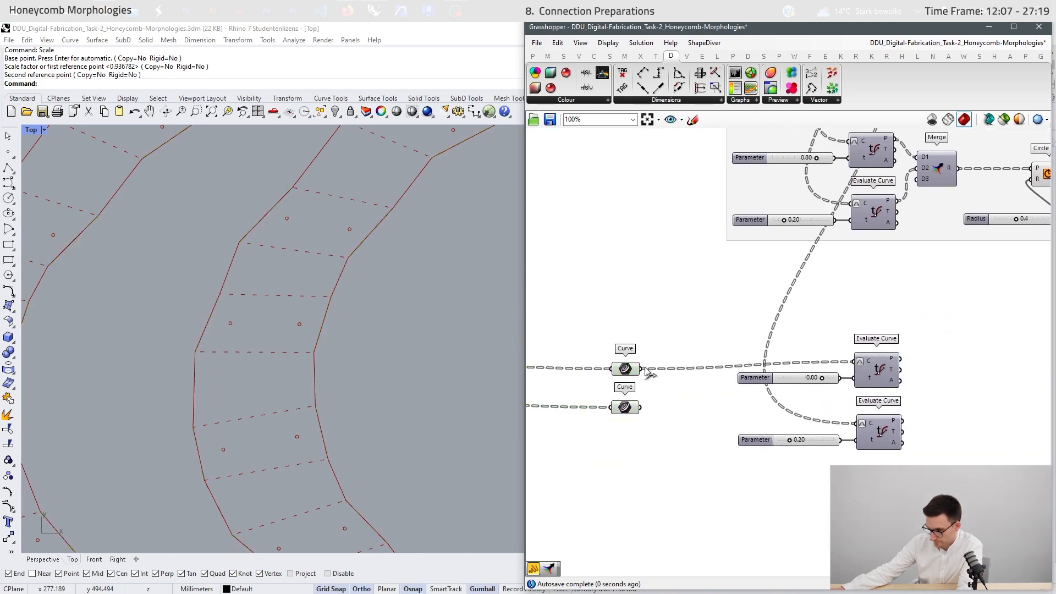
pyautogui.moveTo(642, 369); pyautogui.dragTo(856, 422)
# Turn on the preview of the two copied Evaluate Curves and check their points against the upper Curve's segments
pyautogui.moveTo(978, 309); pyautogui.dragTo(876, 463)
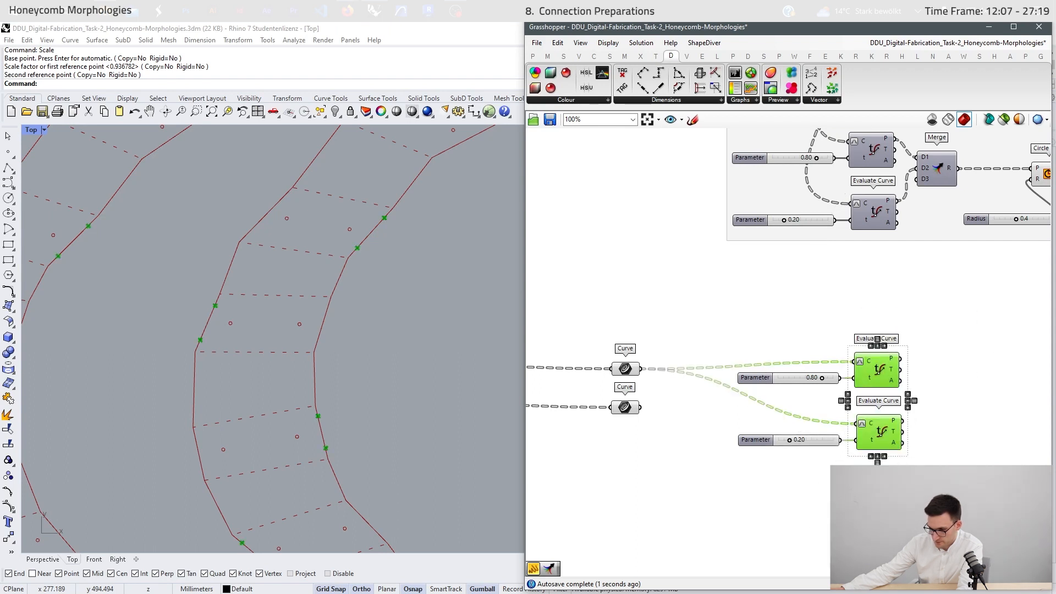
pyautogui.scroll(3, 233, 289)
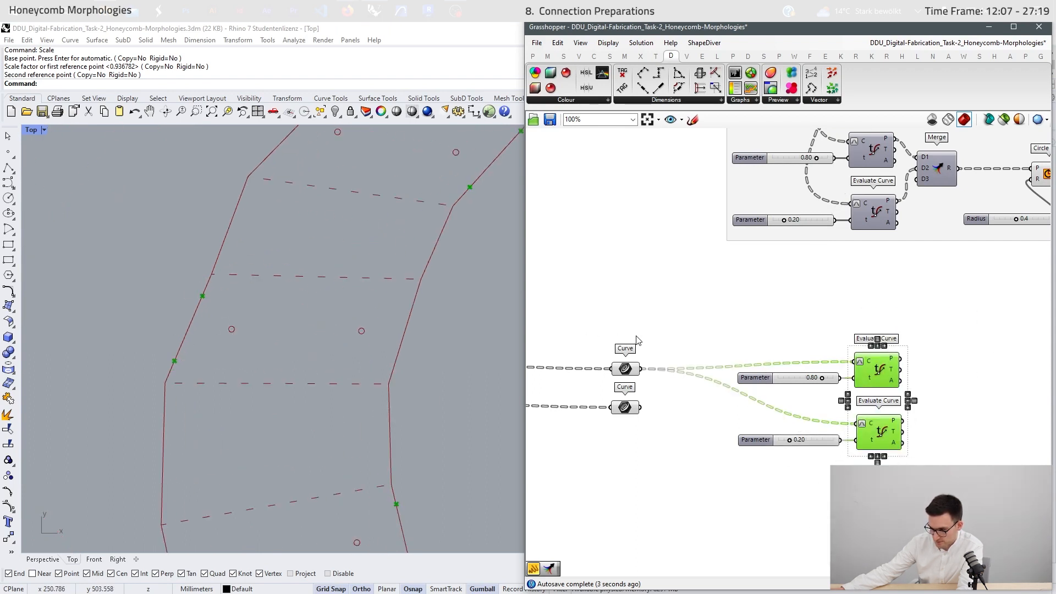
pyautogui.click(625, 368)
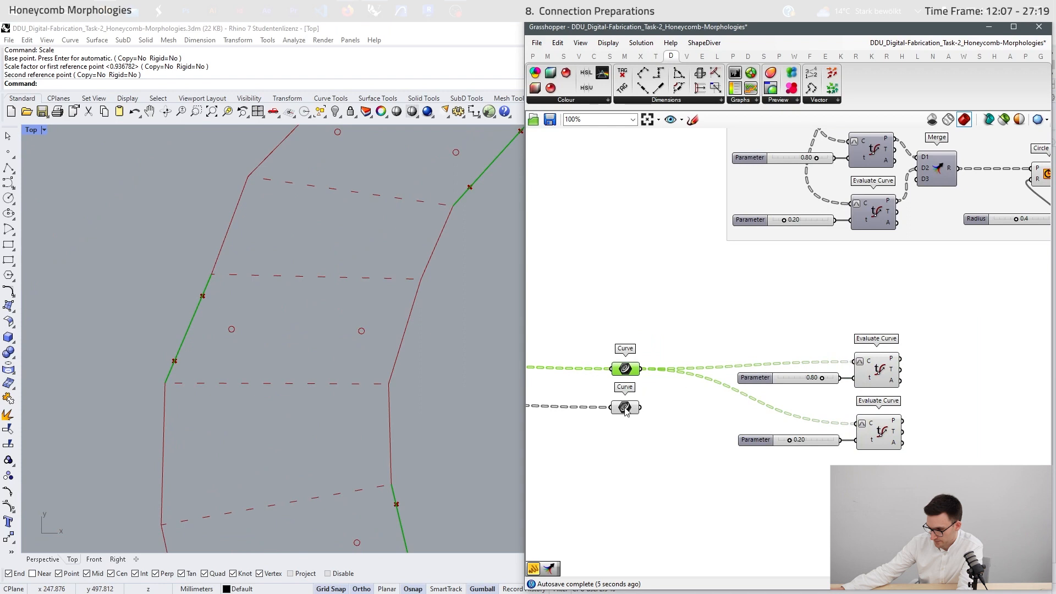
# Duplicate the Evaluate Curve pair with its sliders below, and feed both copies from the second Curve parameter, moved down beside them
pyautogui.moveTo(624, 407); pyautogui.dragTo(623, 506)
pyautogui.moveTo(784, 502); pyautogui.dragTo(744, 424, button='right')
pyautogui.moveTo(957, 230); pyautogui.dragTo(717, 415)
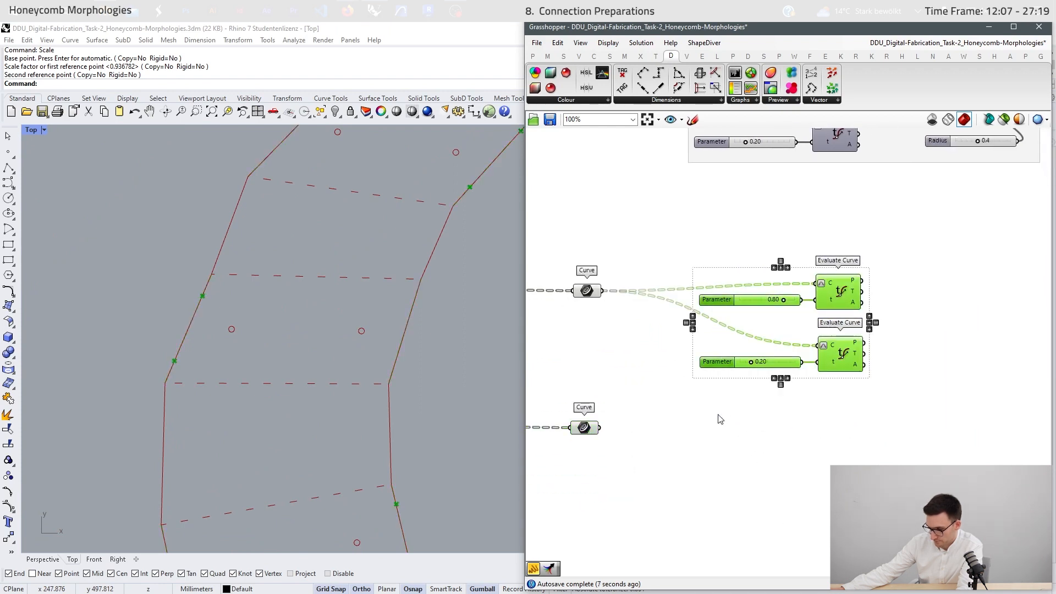
pyautogui.hotkey('ctrl', 'c')
pyautogui.hotkey('ctrl', 'v')
pyautogui.moveTo(842, 297); pyautogui.dragTo(837, 431)
pyautogui.click(684, 424)
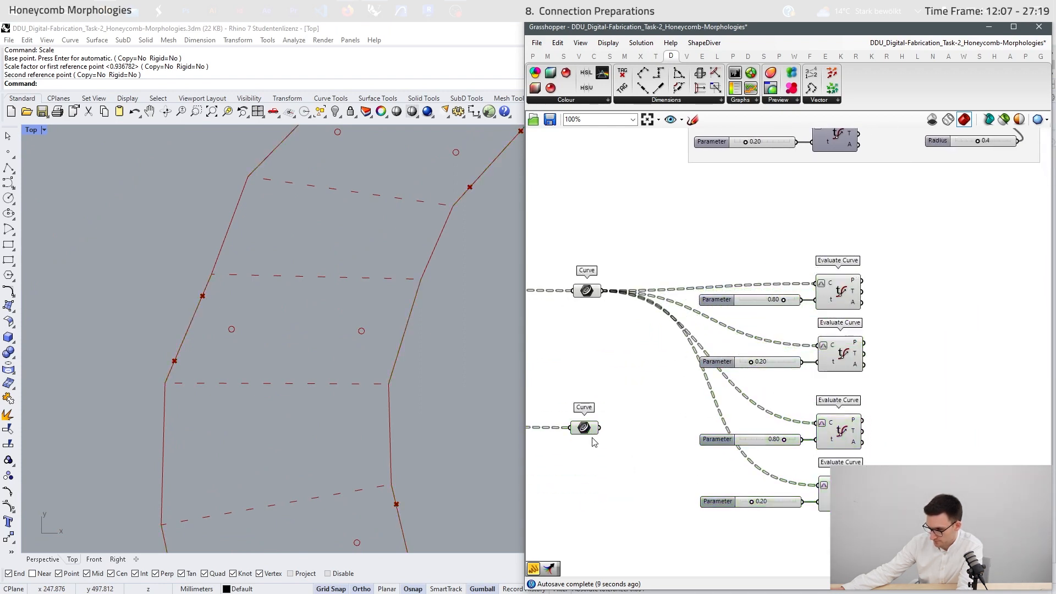
pyautogui.moveTo(600, 427); pyautogui.dragTo(823, 485)
pyautogui.scroll(-3, 315, 320)
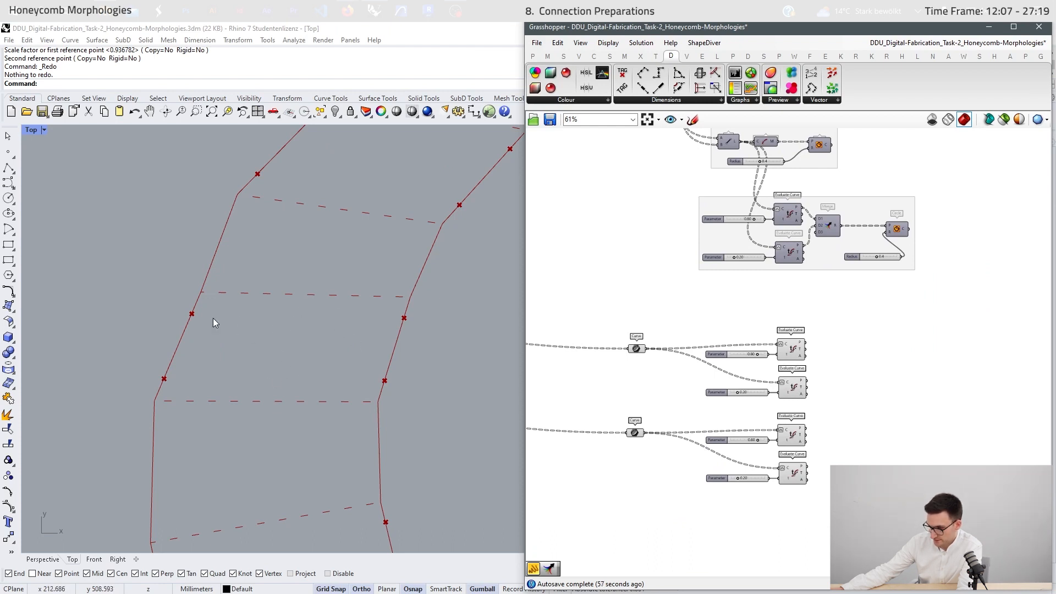
# Turn the Line component's preview back on to show the connecting lines across the stripes
pyautogui.moveTo(712, 280); pyautogui.dragTo(714, 384, button='right')
pyautogui.scroll(5, 721, 225)
pyautogui.click(738, 268)
pyautogui.middleClick(738, 268)
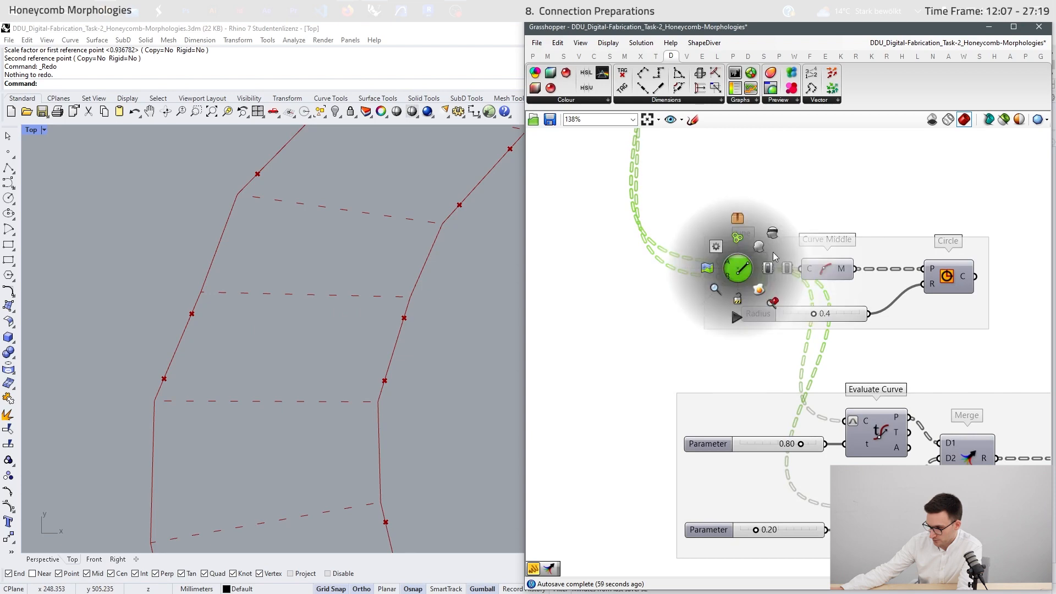
pyautogui.click(769, 250)
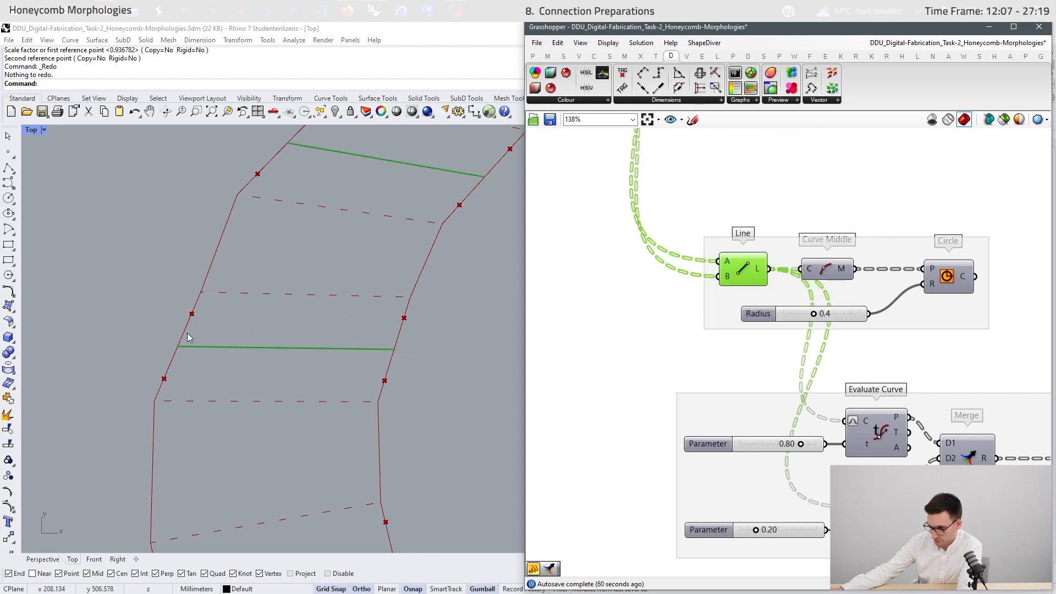
# Add a Vector parameter between the hole group and the new Evaluate Curves, fed by the Line output
pyautogui.scroll(-3, 701, 159)
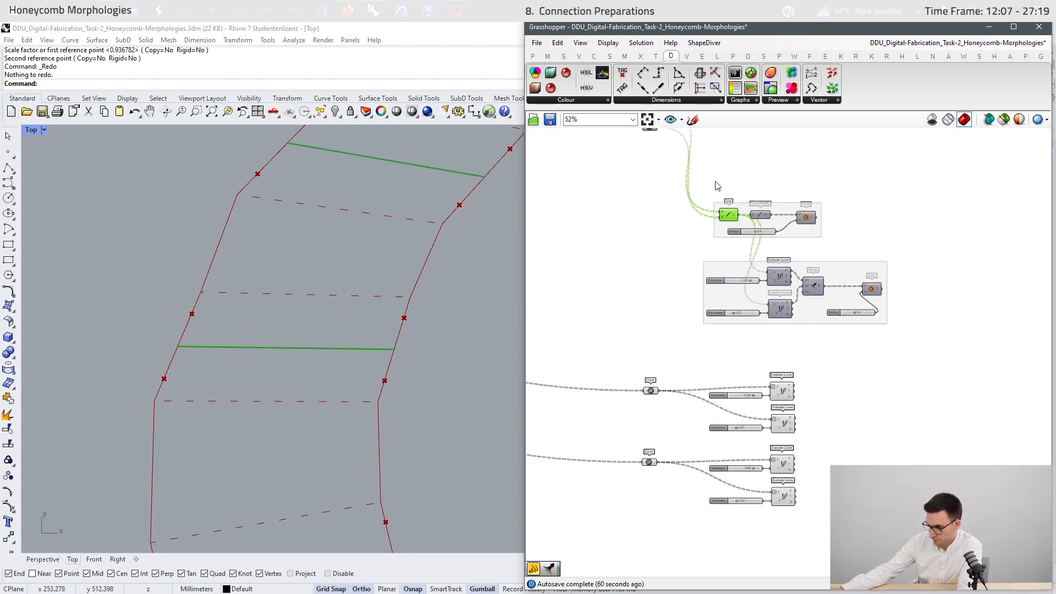
pyautogui.doubleClick(770, 440)
pyautogui.write('vect')
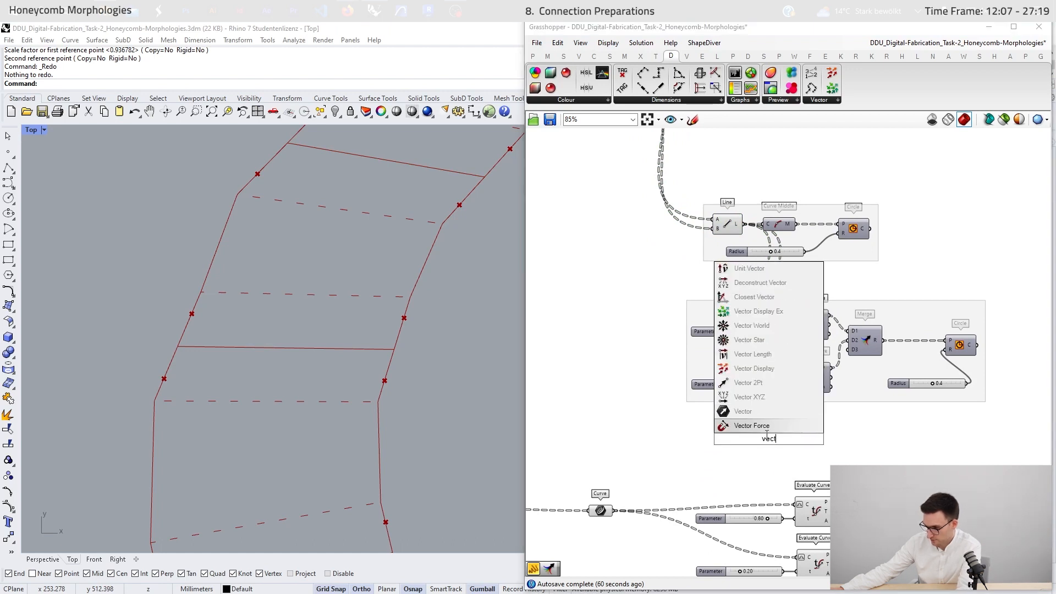
pyautogui.press('Return')
pyautogui.moveTo(746, 225); pyautogui.dragTo(816, 463)
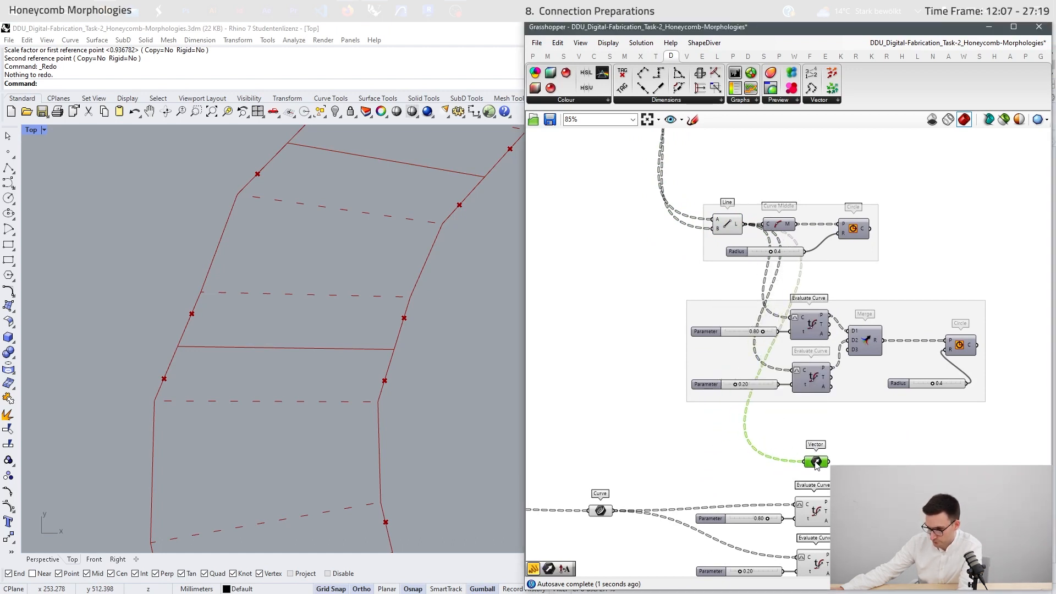
# Turn off the preview of the Line component that draws the connecting lines across the stripes
pyautogui.moveTo(875, 476); pyautogui.dragTo(866, 443, button='right')
pyautogui.moveTo(738, 152); pyautogui.dragTo(668, 236)
pyautogui.middleClick(648, 243)
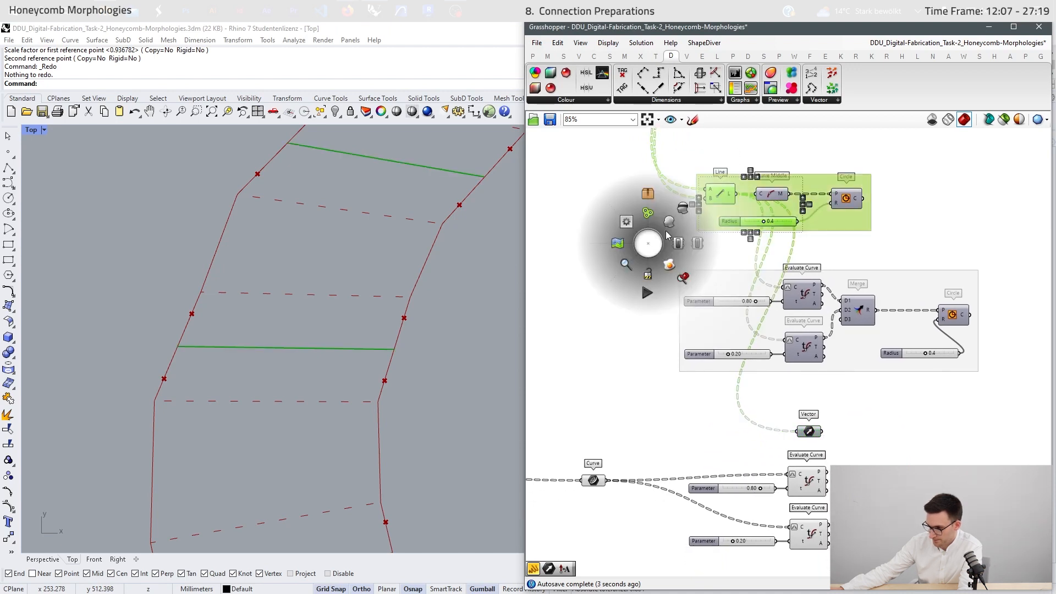
pyautogui.click(683, 209)
pyautogui.click(727, 355)
pyautogui.moveTo(753, 424); pyautogui.dragTo(735, 403, button='right')
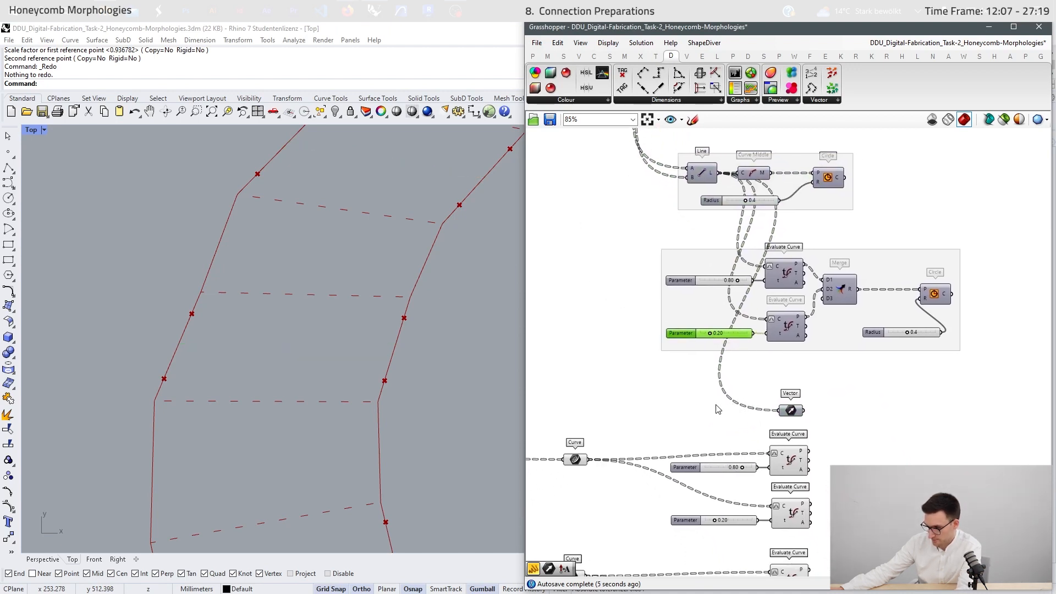
# Add a Unit Vector component beside the Vector parameter and feed it from that parameter
pyautogui.click(907, 424)
pyautogui.moveTo(869, 424); pyautogui.dragTo(794, 377, button='right')
pyautogui.doubleClick(794, 377)
pyautogui.write('unit')
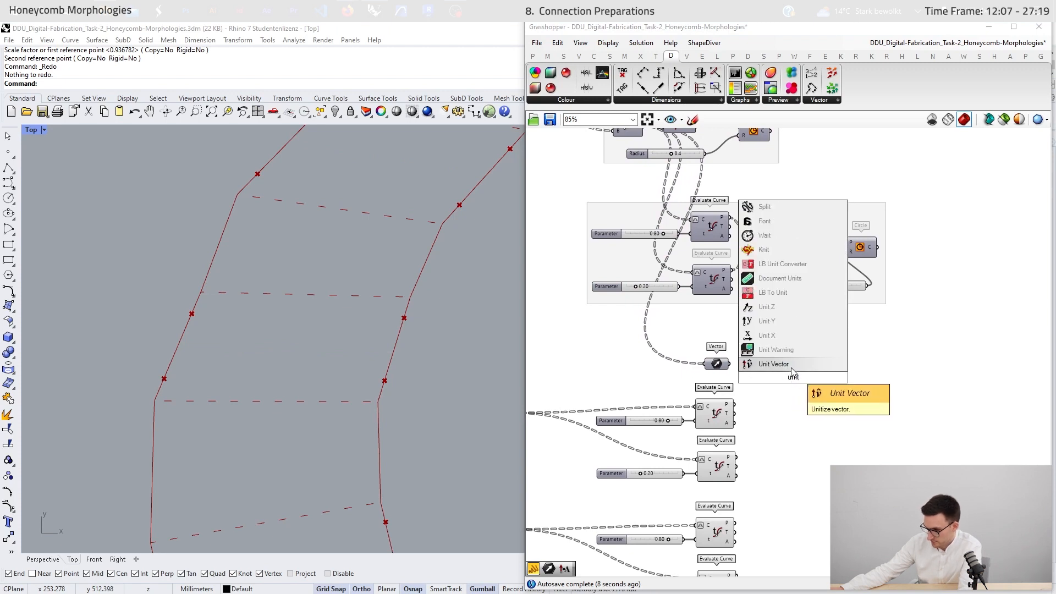
pyautogui.press('Return')
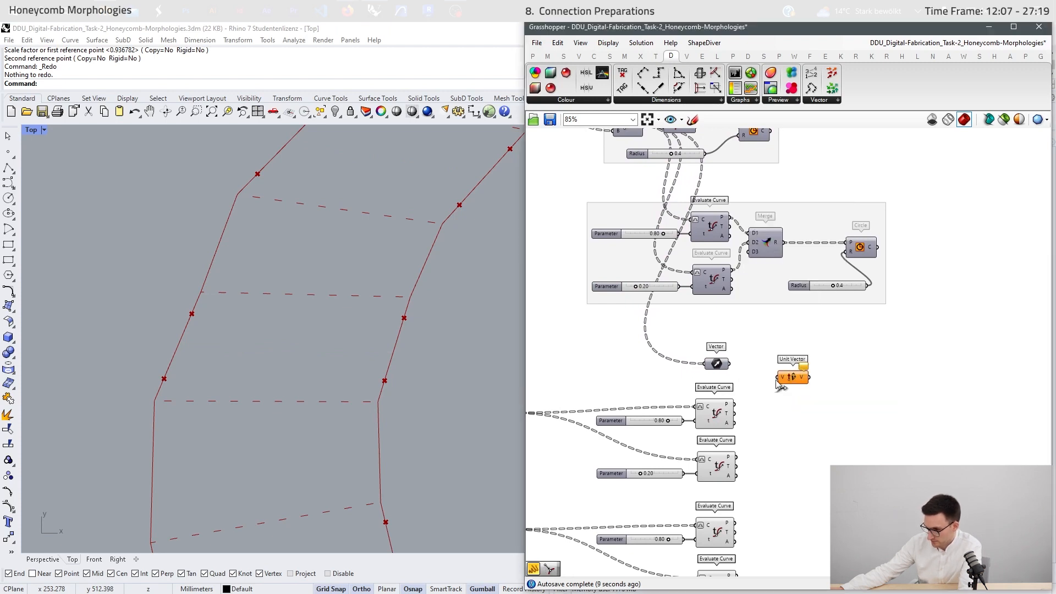
pyautogui.scroll(3, 780, 385)
pyautogui.click(756, 358)
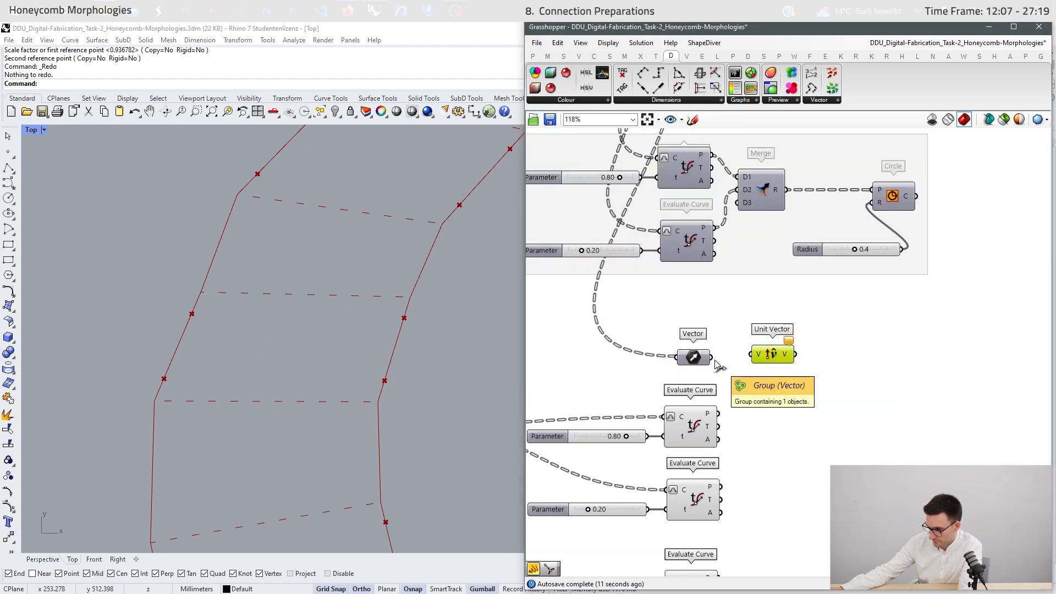
pyautogui.moveTo(712, 358); pyautogui.dragTo(766, 360)
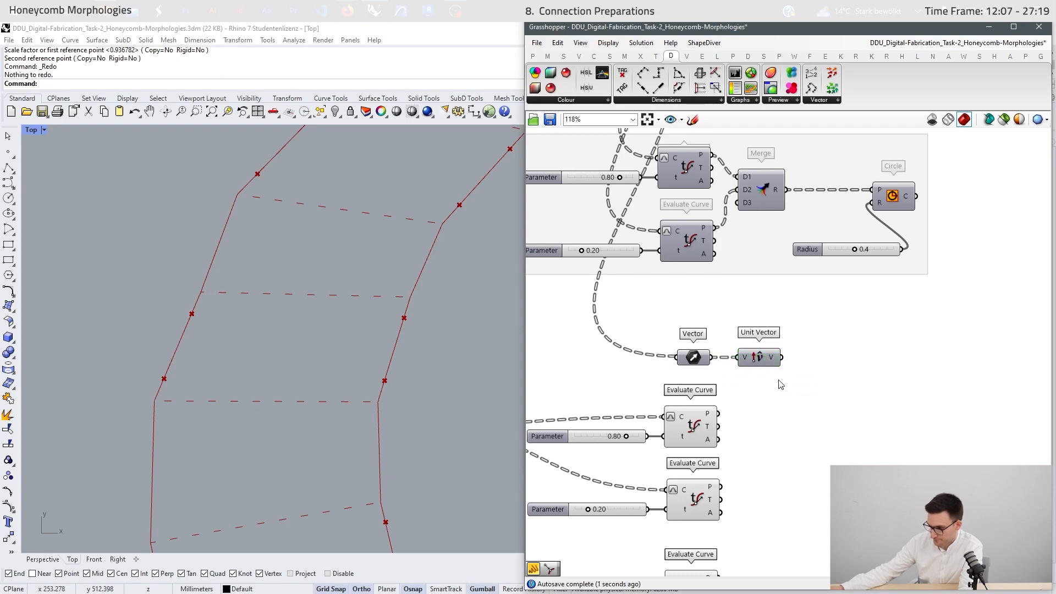
# Add an Amplitude component after Unit Vector and connect the unit vector output to its vector input
pyautogui.scroll(-3, 778, 382)
pyautogui.scroll(3, 823, 391)
pyautogui.doubleClick(831, 372)
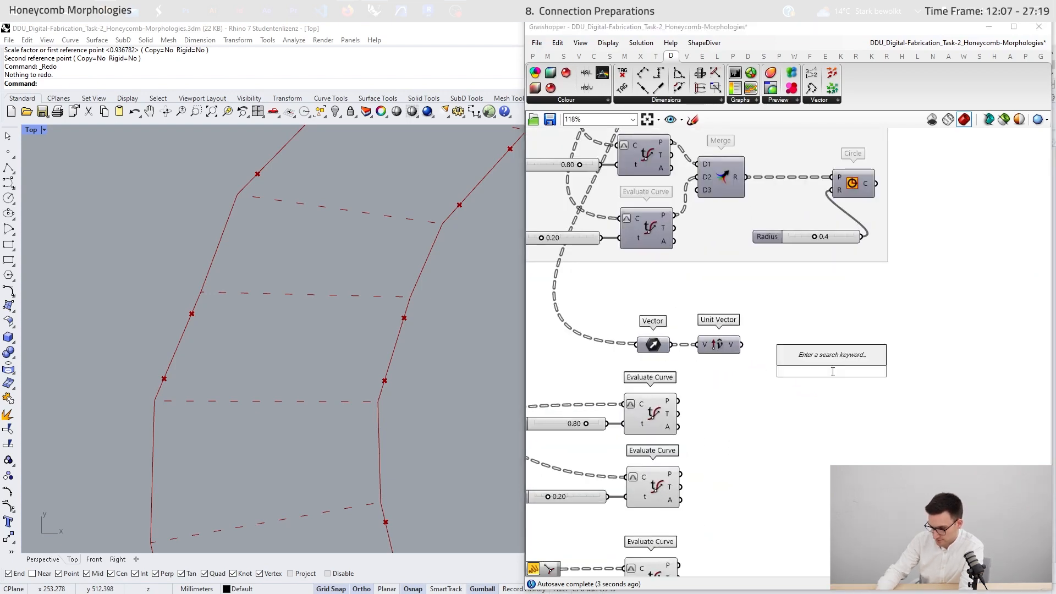
pyautogui.write('am')
pyautogui.press('Return')
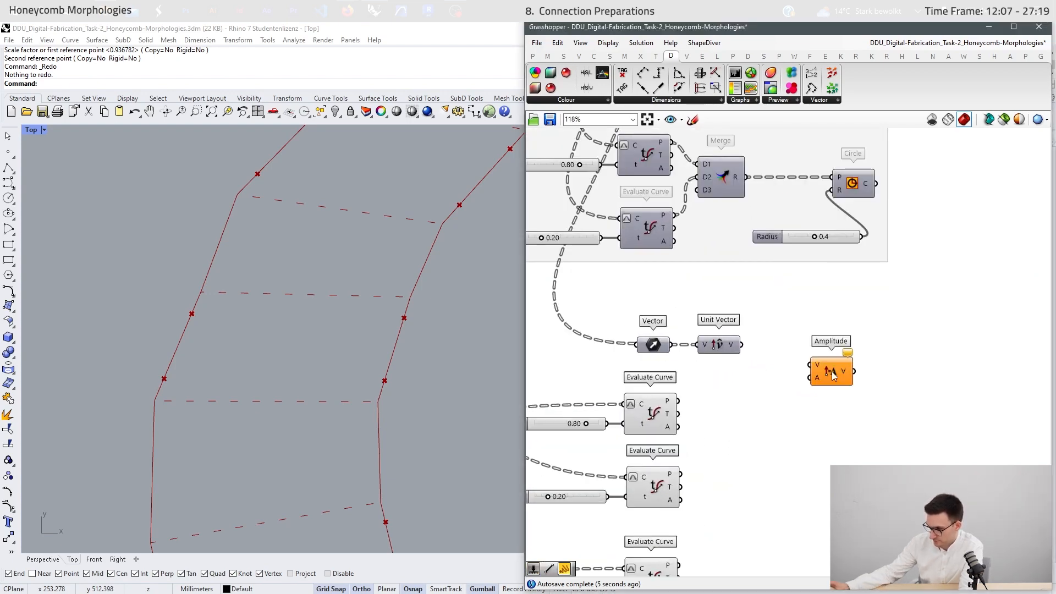
pyautogui.moveTo(742, 345); pyautogui.dragTo(812, 365)
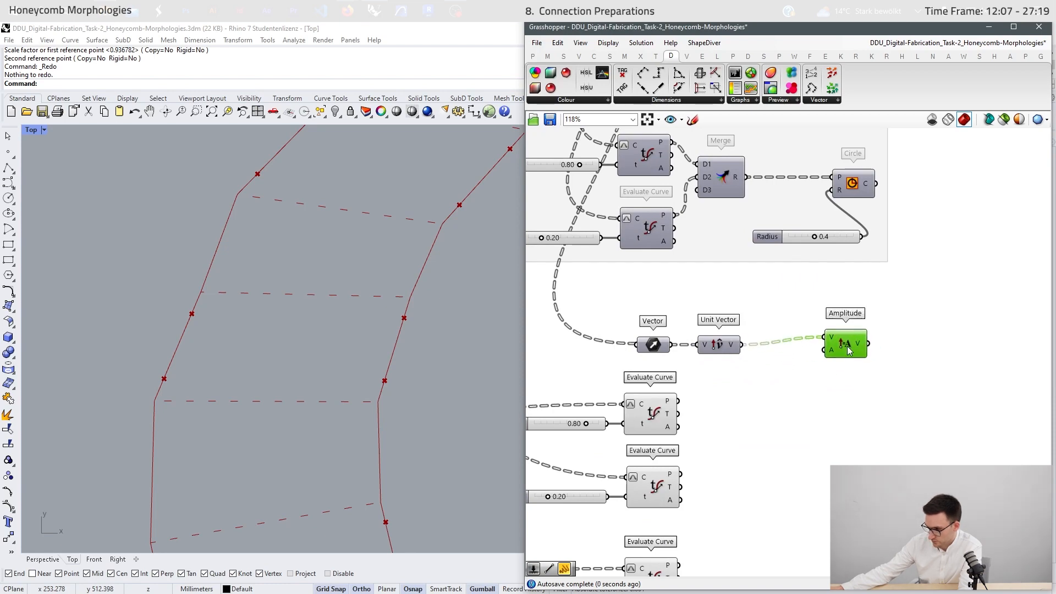
pyautogui.scroll(-3, 740, 323)
pyautogui.scroll(3, 741, 323)
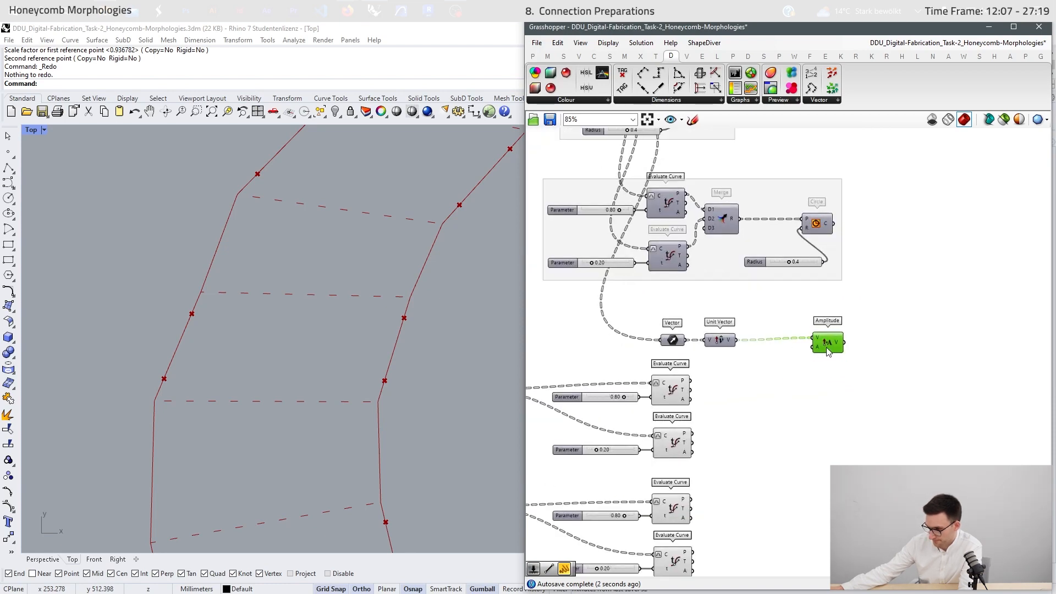
# Add a 2.00 number slider below Unit Vector for the Amplitude's length input, and set it to 0.35
pyautogui.doubleClick(766, 363)
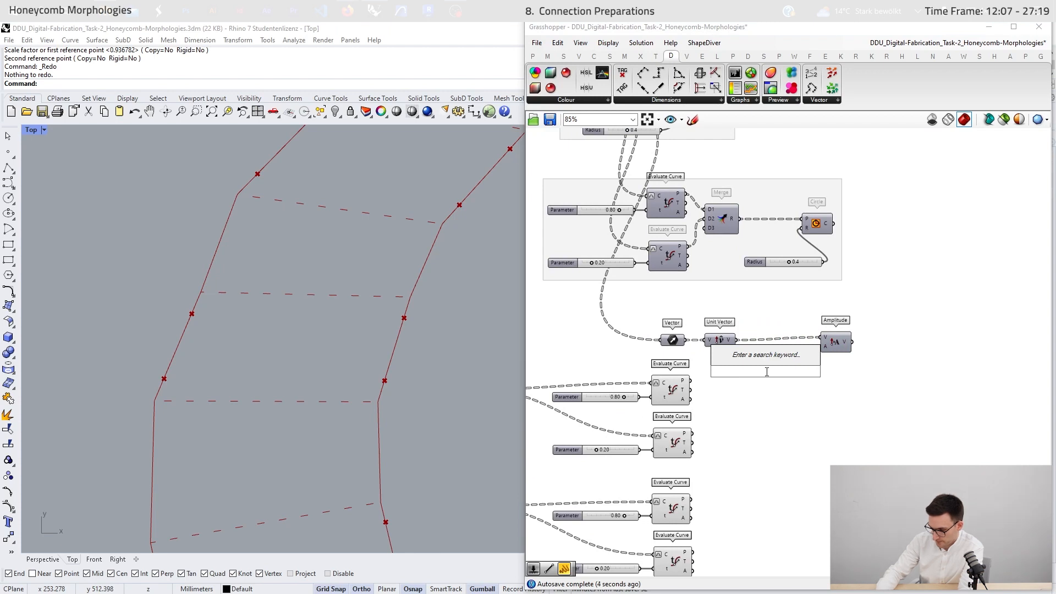
pyautogui.write('2')
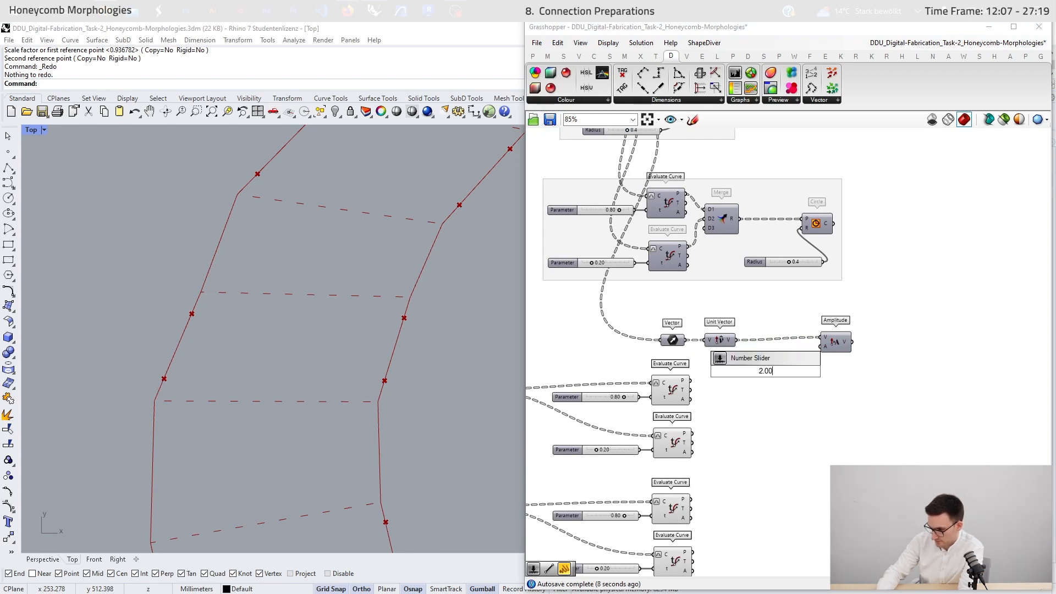
pyautogui.press('Return')
pyautogui.moveTo(805, 371); pyautogui.dragTo(821, 346)
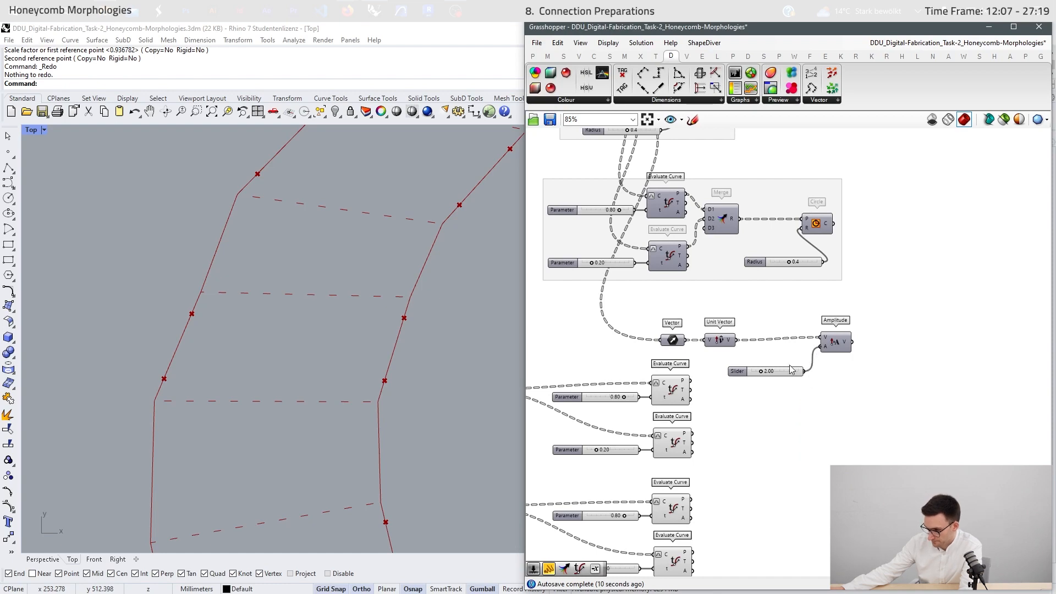
pyautogui.click(773, 372)
pyautogui.moveTo(763, 371)
pyautogui.mouseDown()
pyautogui.moveTo(780, 362)
pyautogui.moveTo(770, 357)
pyautogui.mouseUp()
pyautogui.moveTo(767, 473); pyautogui.dragTo(780, 421, button='right')
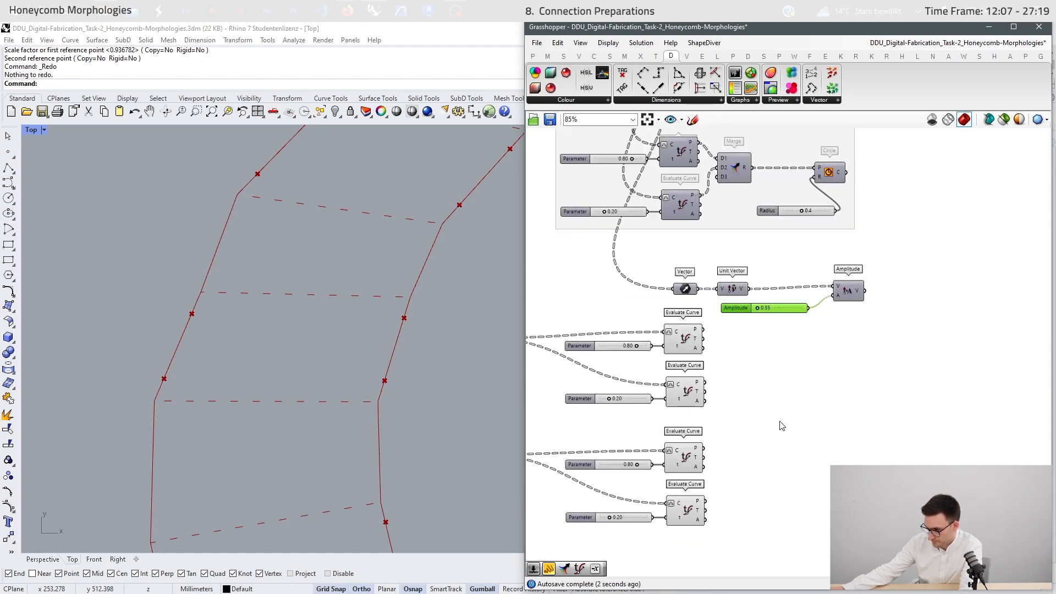
# Add a Move component shifting the first Evaluate Curve's points by the Amplitude vector, and set the amplitude to 4.26
pyautogui.doubleClick(884, 366)
pyautogui.write('move')
pyautogui.press('Return')
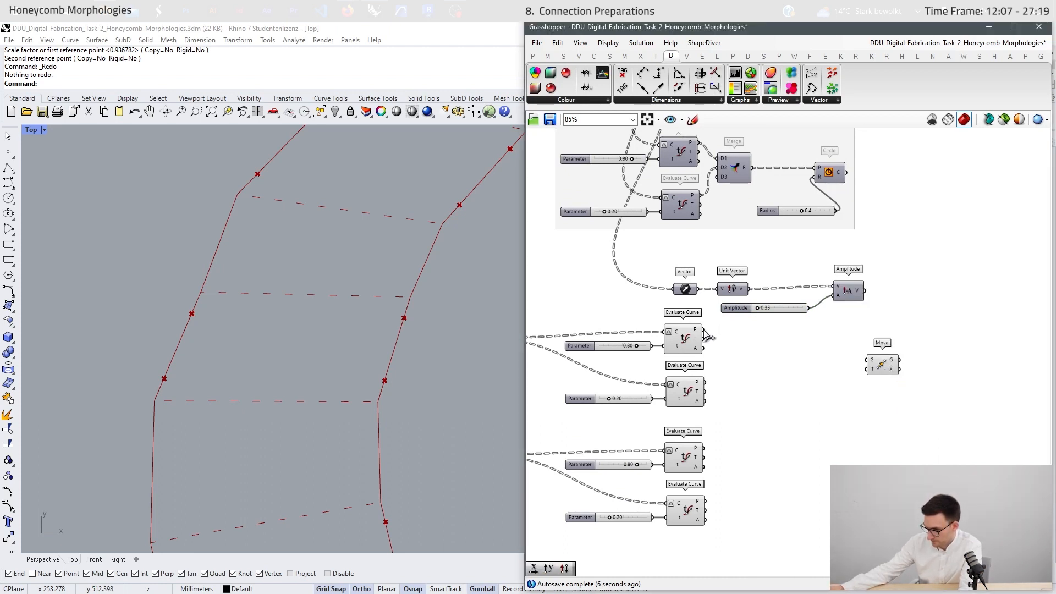
pyautogui.moveTo(704, 330); pyautogui.dragTo(905, 331)
pyautogui.moveTo(865, 291); pyautogui.dragTo(960, 331)
pyautogui.scroll(3, 787, 305)
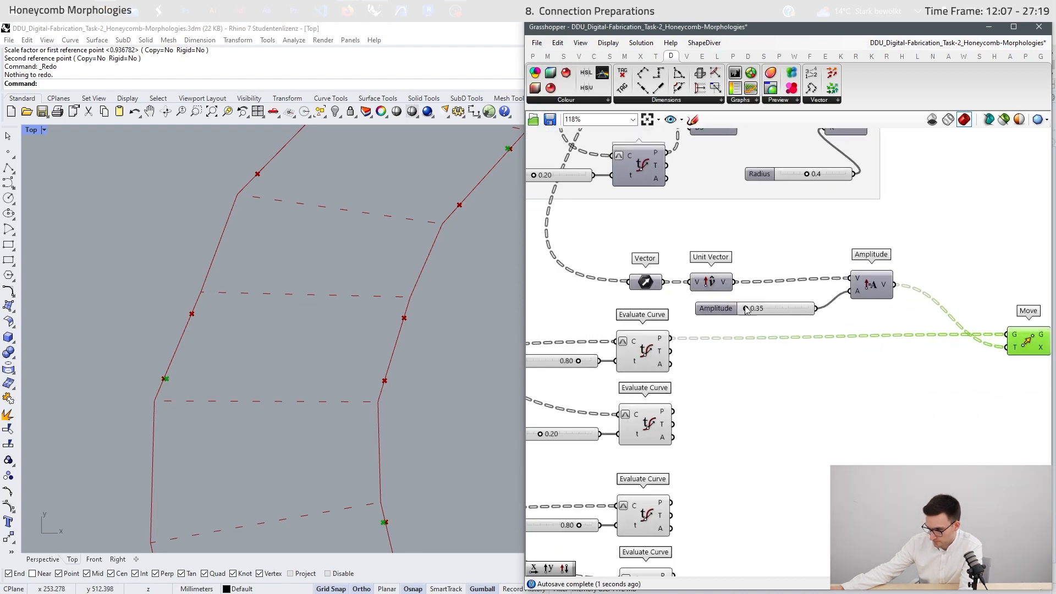
pyautogui.moveTo(747, 309); pyautogui.dragTo(771, 310)
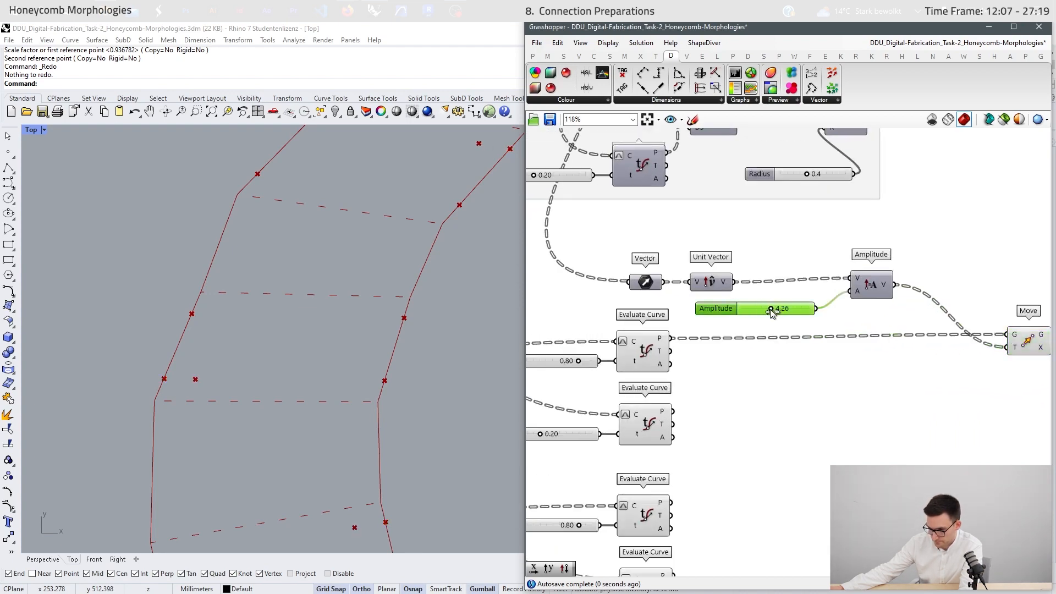
# Duplicate the Move component twice and feed the copies with the points of the second and third Evaluate Curves
pyautogui.scroll(-4, 753, 289)
pyautogui.scroll(3, 899, 312)
pyautogui.click(897, 320)
pyautogui.keyDown('alt'); pyautogui.moveTo(895, 323); pyautogui.dragTo(892, 352); pyautogui.keyUp('alt')
pyautogui.moveTo(589, 377); pyautogui.dragTo(896, 436)
pyautogui.moveTo(588, 454); pyautogui.dragTo(875, 420)
pyautogui.scroll(2, 369, 300)
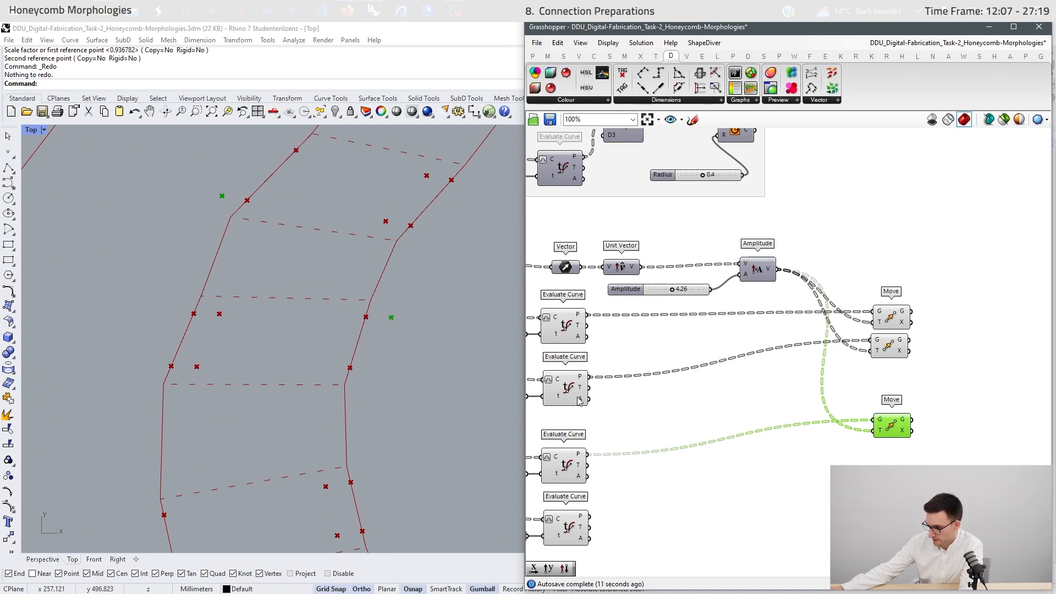
# Add a vector Reverse component fed by Amplitude and use its output as the third Move's translation
pyautogui.doubleClick(801, 471)
pyautogui.write('rever')
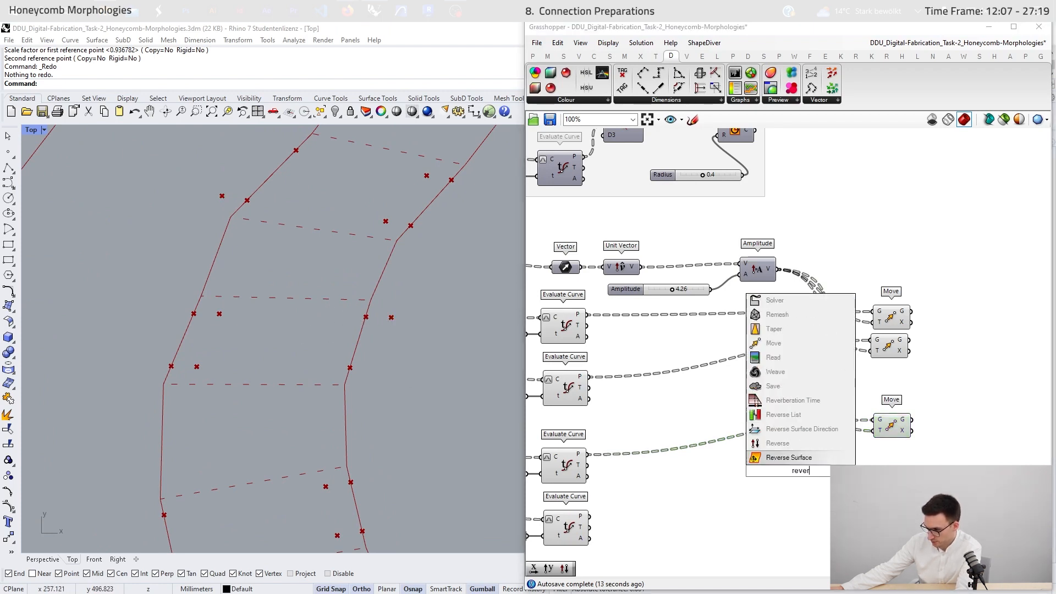
pyautogui.click(804, 444)
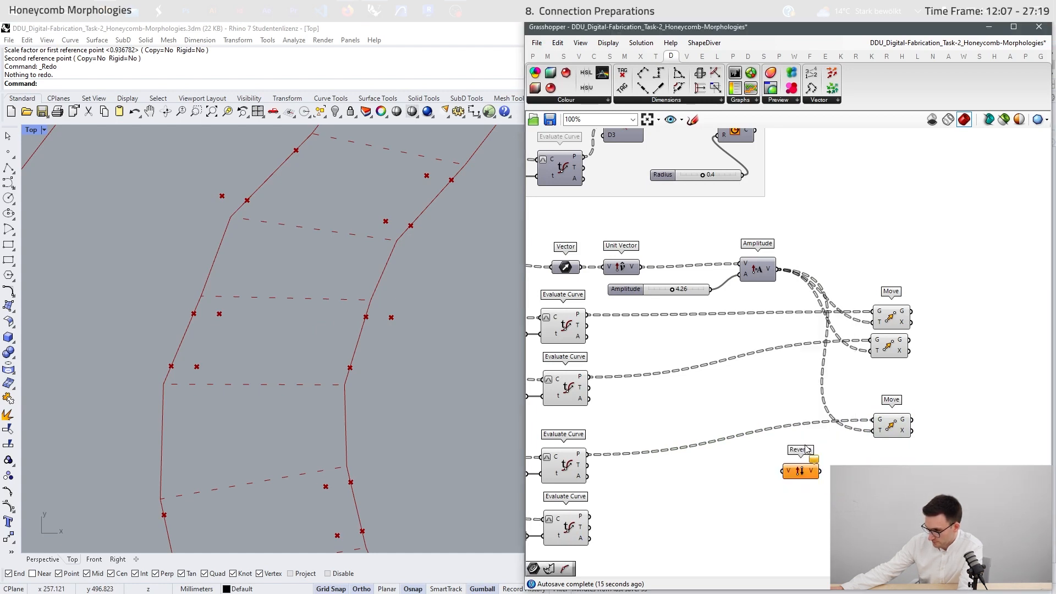
pyautogui.moveTo(779, 269); pyautogui.dragTo(873, 431)
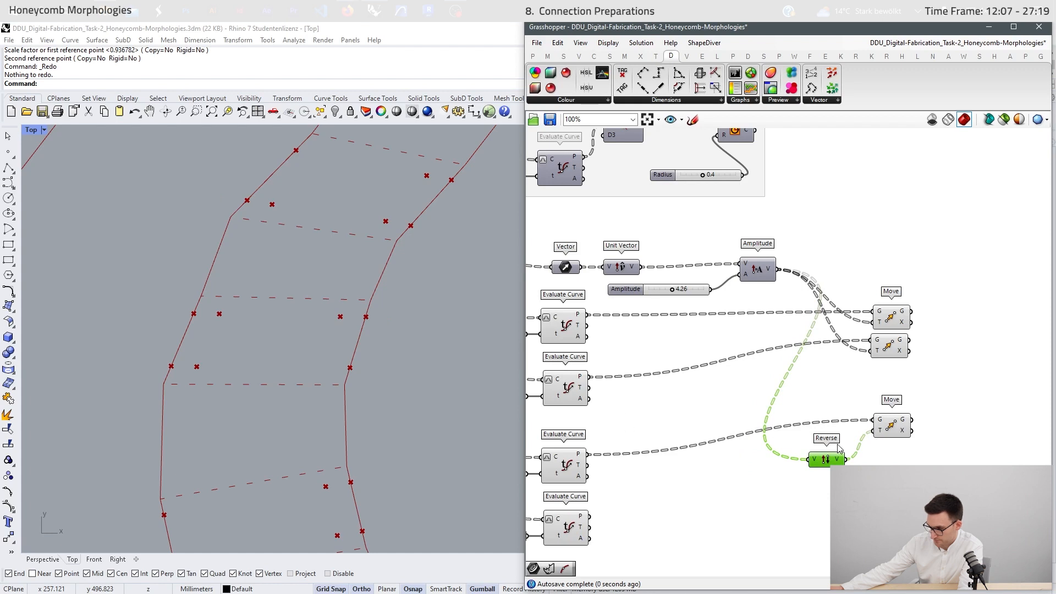
# Add a fourth Move for the last Evaluate Curve's points, driven by the reversed vector, and align it with Reverse
pyautogui.moveTo(951, 401); pyautogui.dragTo(937, 329, button='right')
pyautogui.moveTo(936, 326); pyautogui.dragTo(896, 396)
pyautogui.keyDown('alt'); pyautogui.moveTo(878, 353); pyautogui.dragTo(883, 461); pyautogui.keyUp('alt')
pyautogui.moveTo(575, 444); pyautogui.dragTo(866, 452)
pyautogui.click(827, 482)
pyautogui.moveTo(811, 390); pyautogui.dragTo(810, 412)
pyautogui.moveTo(882, 461); pyautogui.dragTo(879, 445)
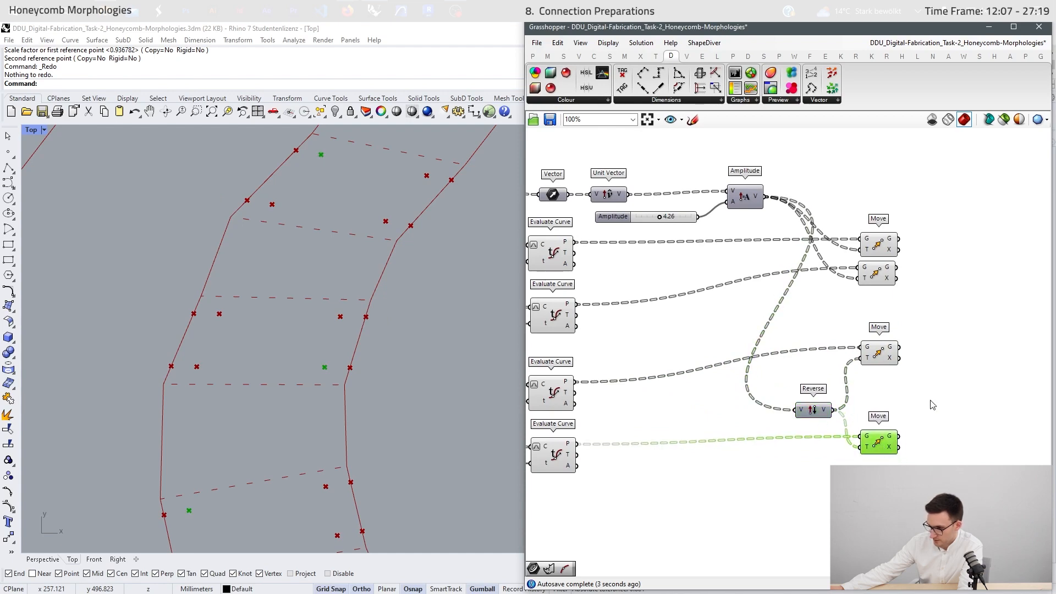
# Turn off the preview of the four Evaluate Curve components so only the moved points are displayed
pyautogui.scroll(-3, 929, 385)
pyautogui.scroll(2, 706, 376)
pyautogui.moveTo(729, 376); pyautogui.dragTo(825, 399, button='right')
pyautogui.scroll(-4, 824, 401)
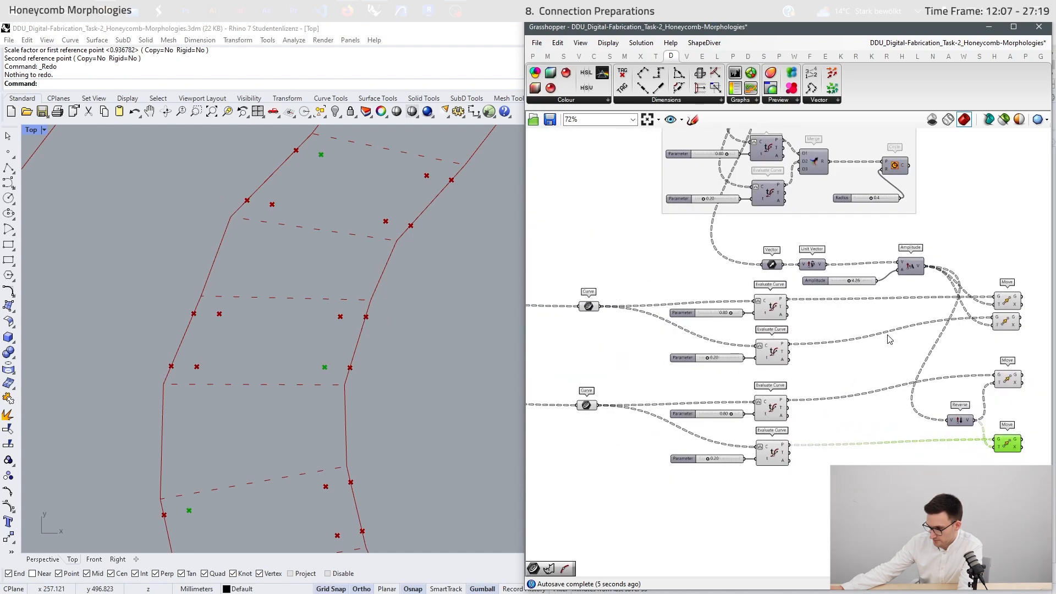
pyautogui.moveTo(905, 261); pyautogui.dragTo(763, 495)
pyautogui.middleClick(762, 492)
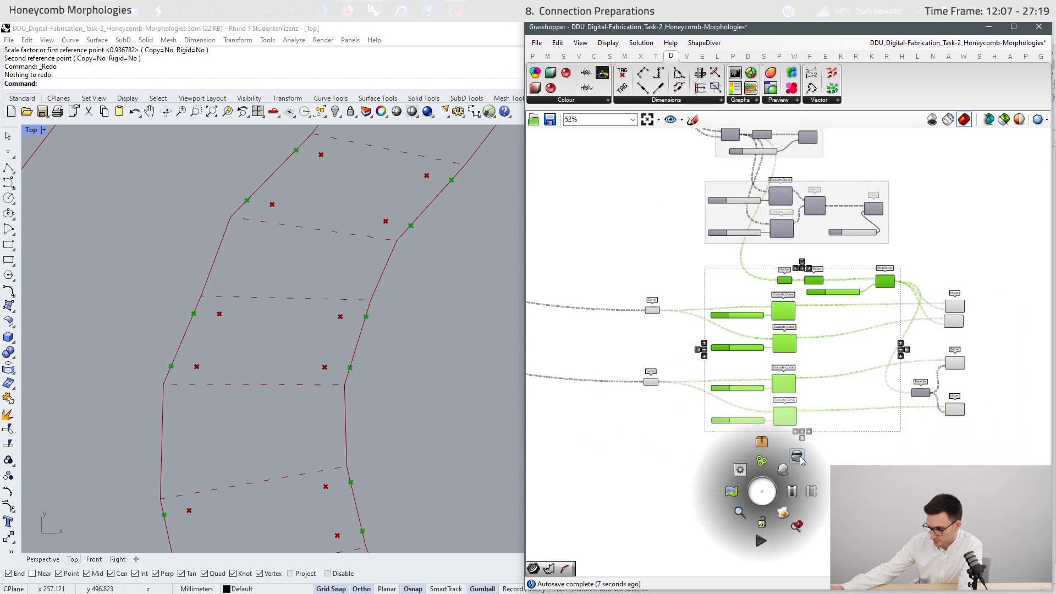
pyautogui.click(795, 459)
pyautogui.click(875, 458)
# Add a Merge component beside the Moves and connect the geometry outputs of all four Moves to its inputs
pyautogui.scroll(2, 931, 366)
pyautogui.moveTo(979, 332); pyautogui.dragTo(882, 371, button='right')
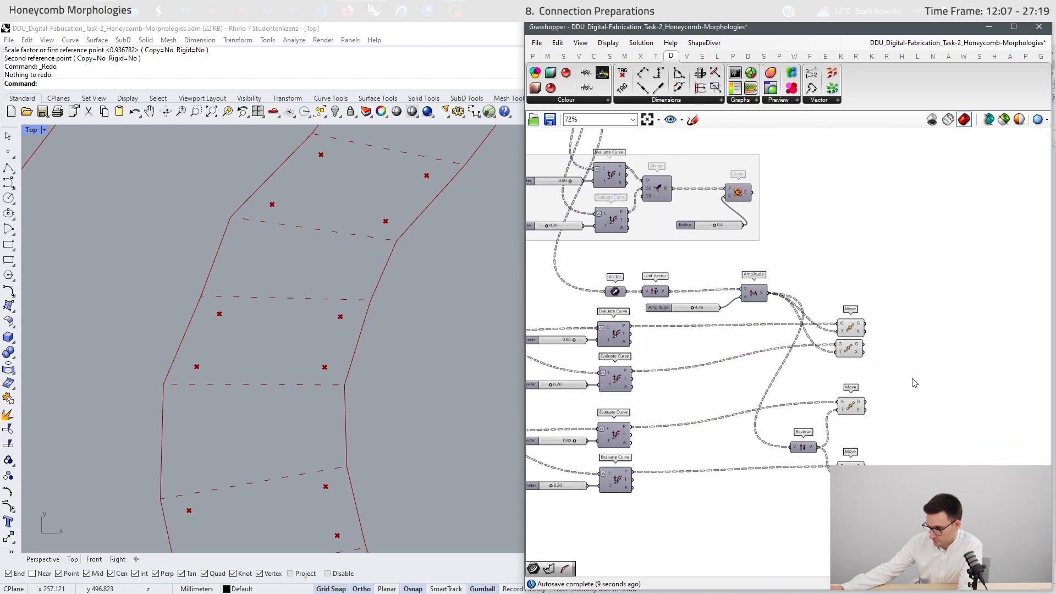
pyautogui.doubleClick(886, 418)
pyautogui.write('merge')
pyautogui.press('Return')
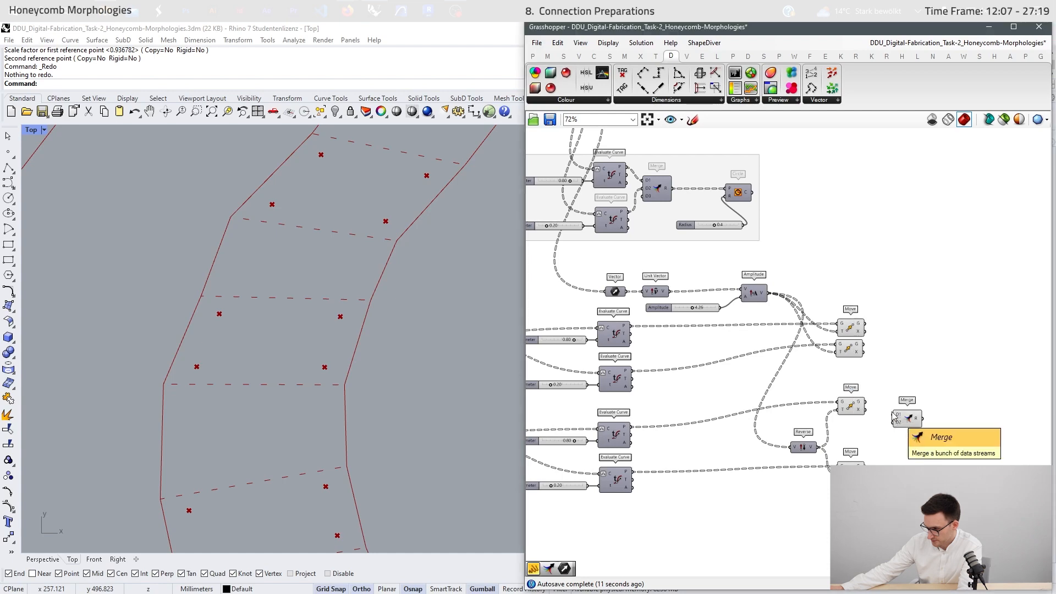
pyautogui.scroll(3, 905, 418)
pyautogui.moveTo(905, 418); pyautogui.dragTo(922, 394)
pyautogui.moveTo(835, 265); pyautogui.dragTo(918, 398)
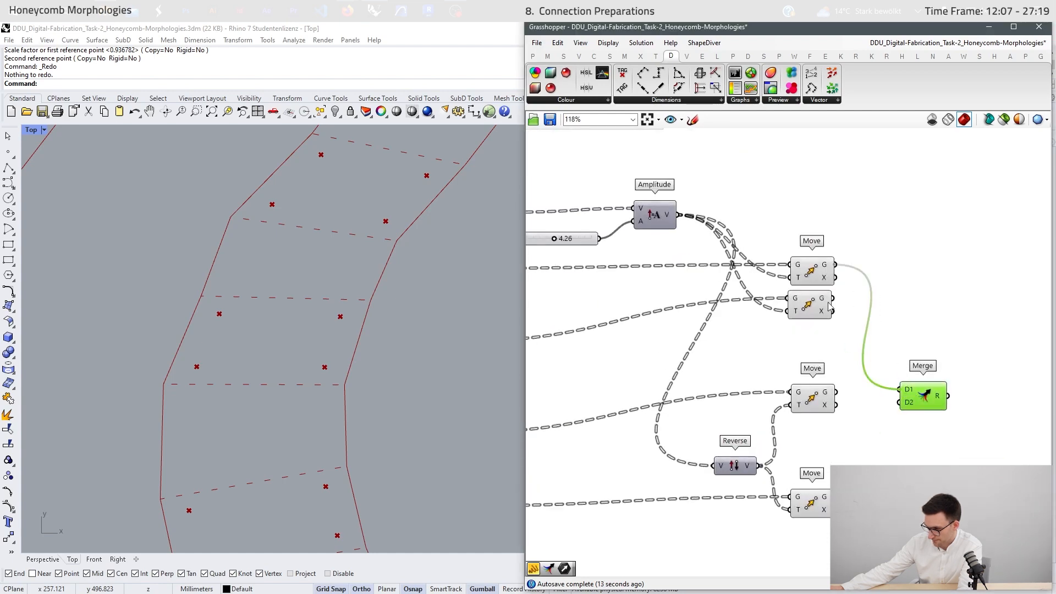
pyautogui.moveTo(834, 298); pyautogui.dragTo(902, 396)
pyautogui.moveTo(836, 393); pyautogui.dragTo(902, 410)
pyautogui.moveTo(851, 419); pyautogui.dragTo(856, 432, button='right')
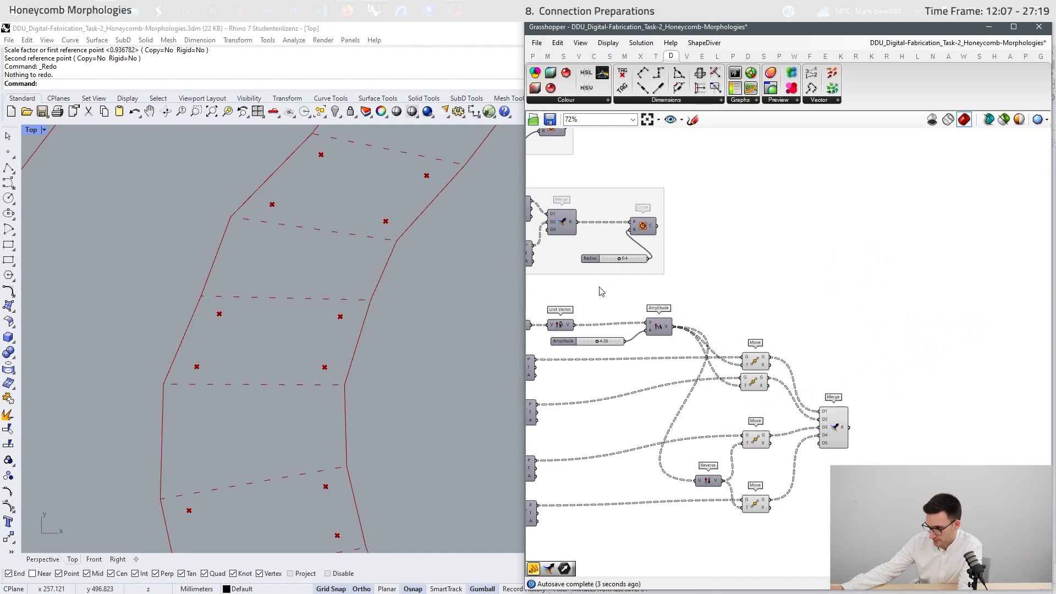
# Copy the Circle with its 0.4 radius slider next to the new Merge, and use the merged points as its centres
pyautogui.moveTo(602, 292); pyautogui.dragTo(719, 174)
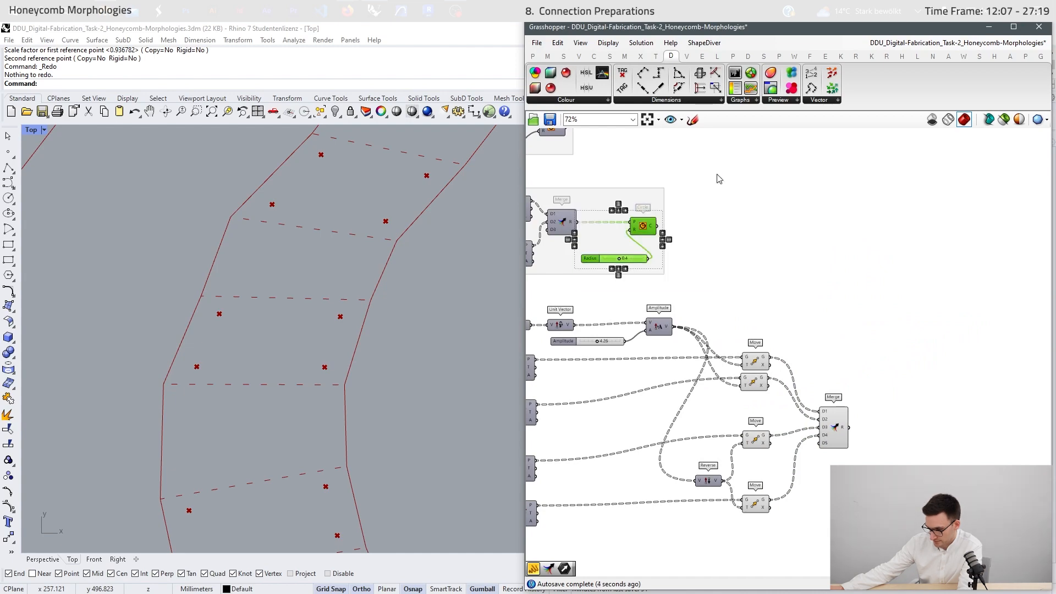
pyautogui.moveTo(649, 236); pyautogui.dragTo(926, 440)
pyautogui.click(912, 447)
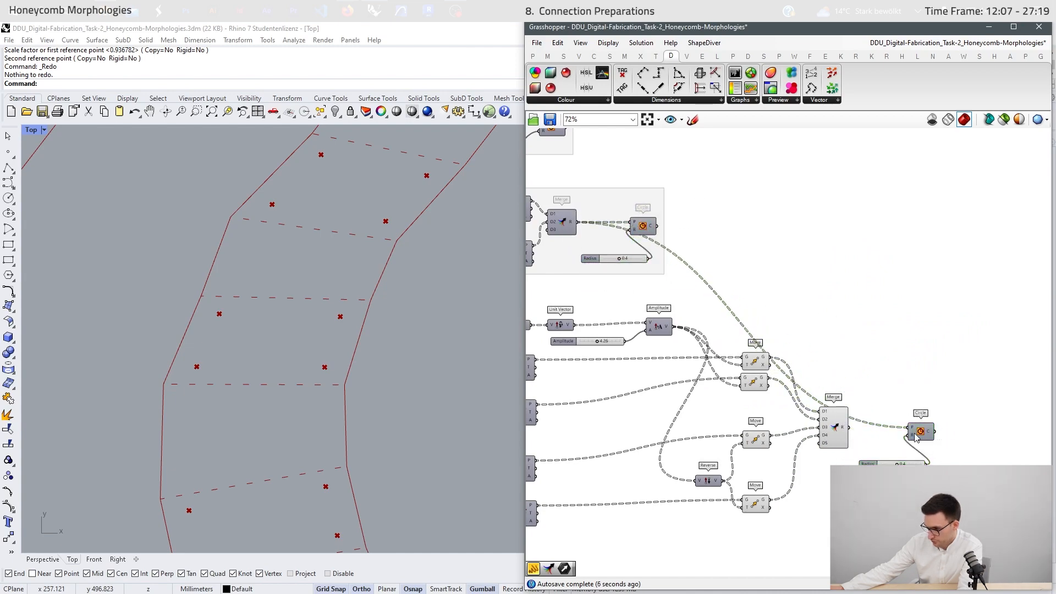
pyautogui.scroll(4, 911, 447)
pyautogui.moveTo(772, 403); pyautogui.dragTo(903, 401)
pyautogui.scroll(-4, 978, 373)
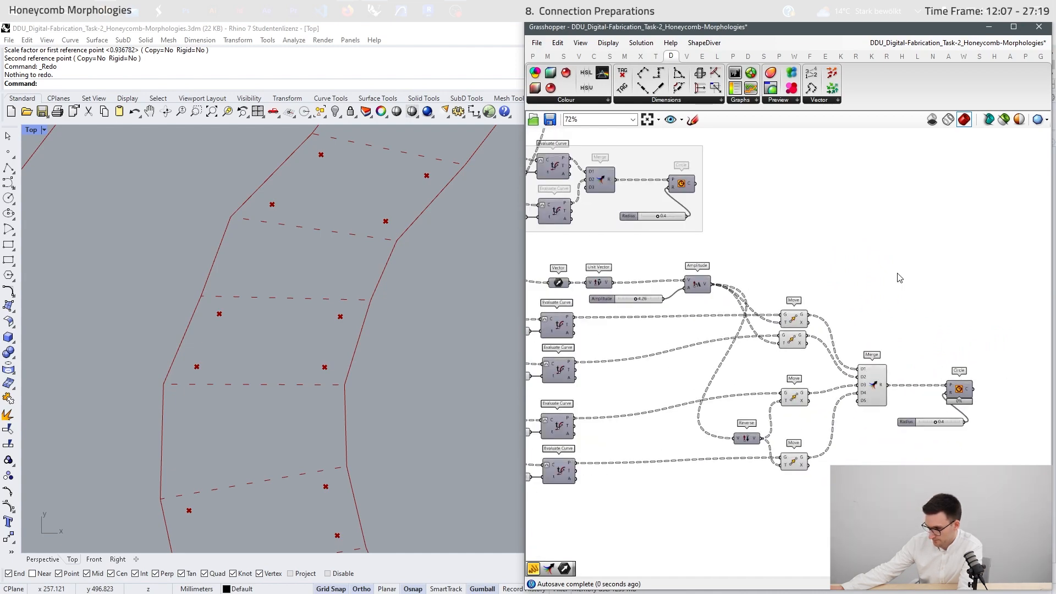
# Turn off the preview of the Moves and their Merge, and turn on the preview of the copied Circle
pyautogui.moveTo(896, 208); pyautogui.dragTo(681, 550)
pyautogui.click(754, 528)
pyautogui.moveTo(781, 504); pyautogui.dragTo(829, 493, button='right')
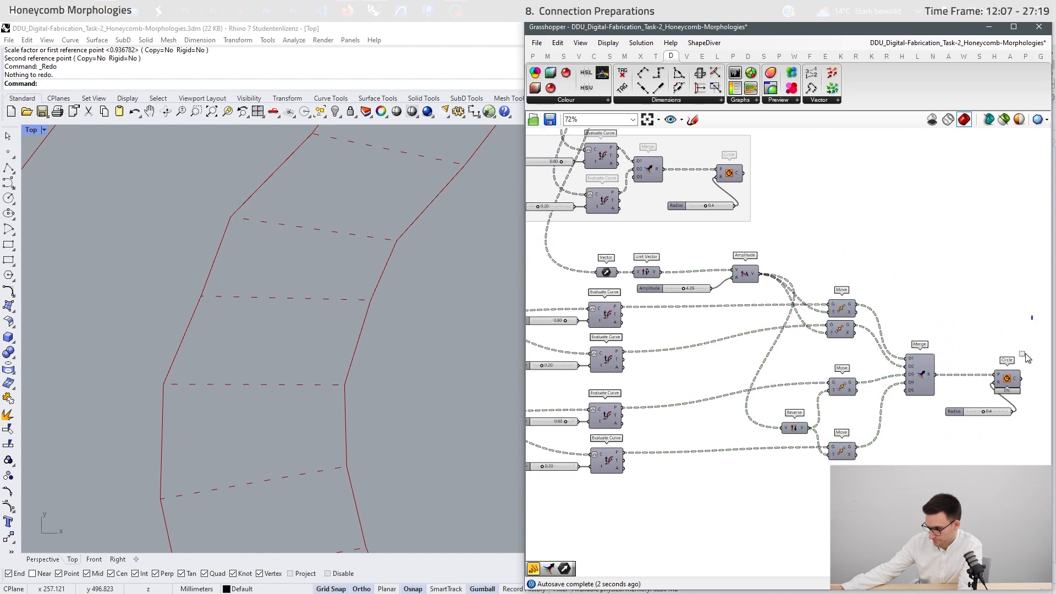
pyautogui.moveTo(1026, 353); pyautogui.dragTo(991, 433)
pyautogui.middleClick(992, 435)
pyautogui.click(1013, 458)
pyautogui.click(979, 475)
# Check the hole circles on the stripes and slightly increase the amplitude to shift them further from the stripe edges
pyautogui.scroll(-6, 197, 387)
pyautogui.scroll(6, 219, 367)
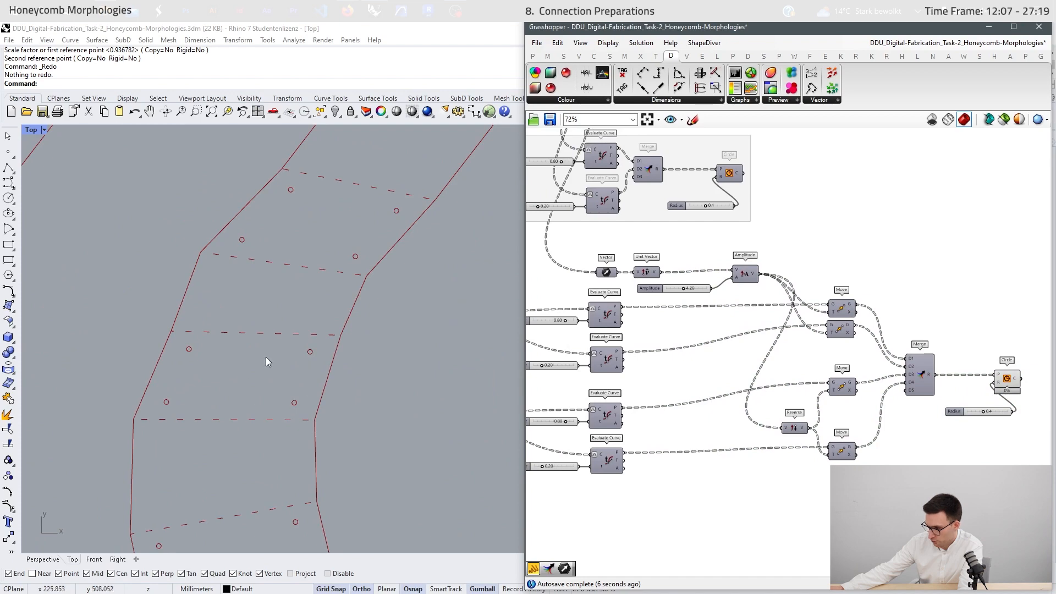
pyautogui.scroll(-2, 870, 401)
pyautogui.scroll(4, 677, 361)
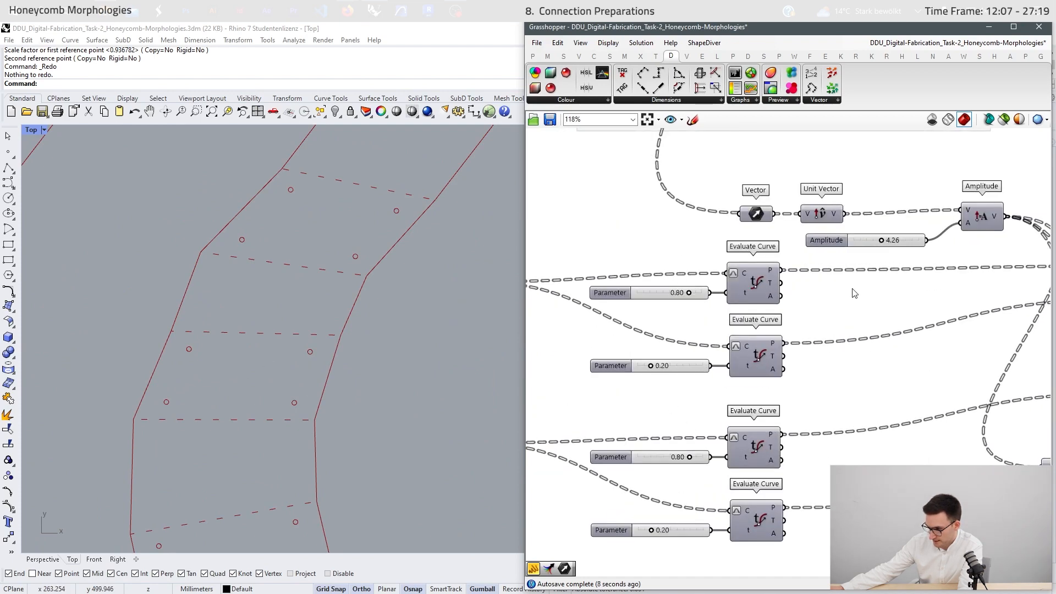
pyautogui.scroll(2, 854, 293)
pyautogui.moveTo(803, 266)
pyautogui.mouseDown()
pyautogui.moveTo(837, 265)
pyautogui.moveTo(810, 266)
pyautogui.mouseUp()
pyautogui.scroll(-4, 824, 459)
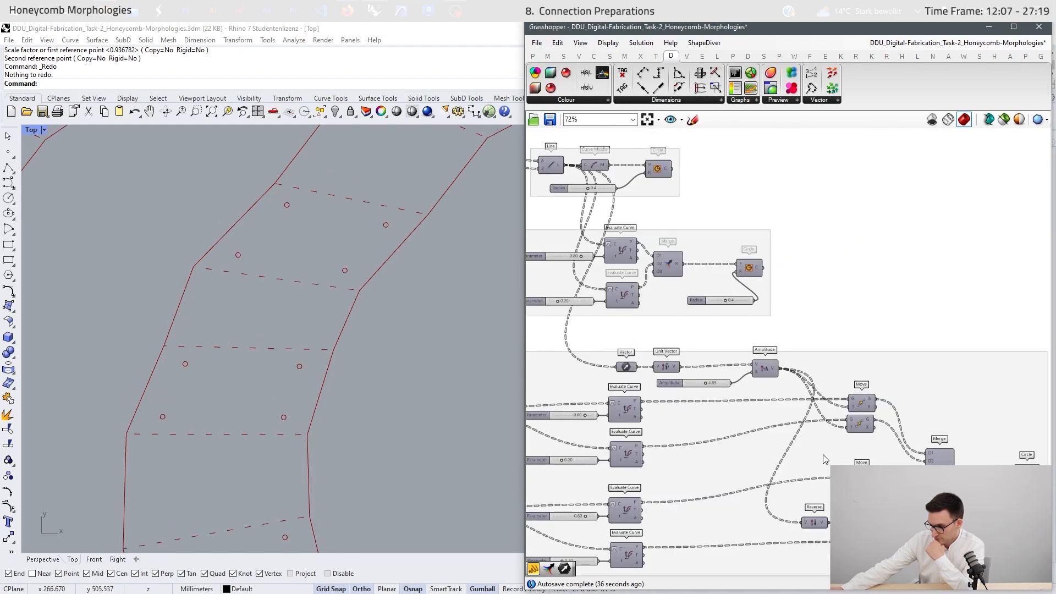
# Add a Curve parameter on the free canvas area and connect the unrolled stripe outlines to it
pyautogui.scroll(-1, 787, 369)
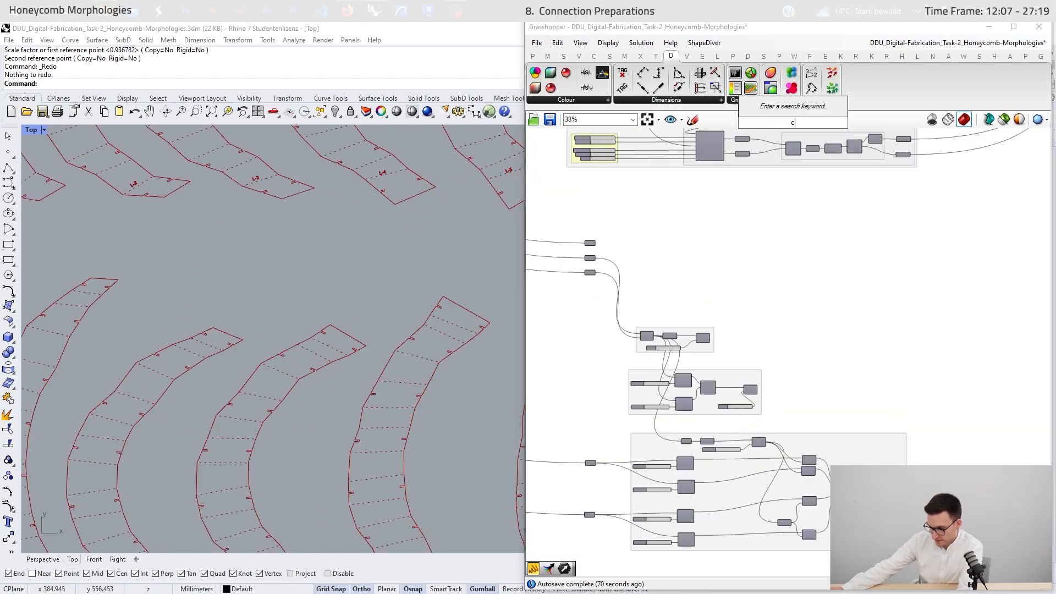
pyautogui.click(778, 100)
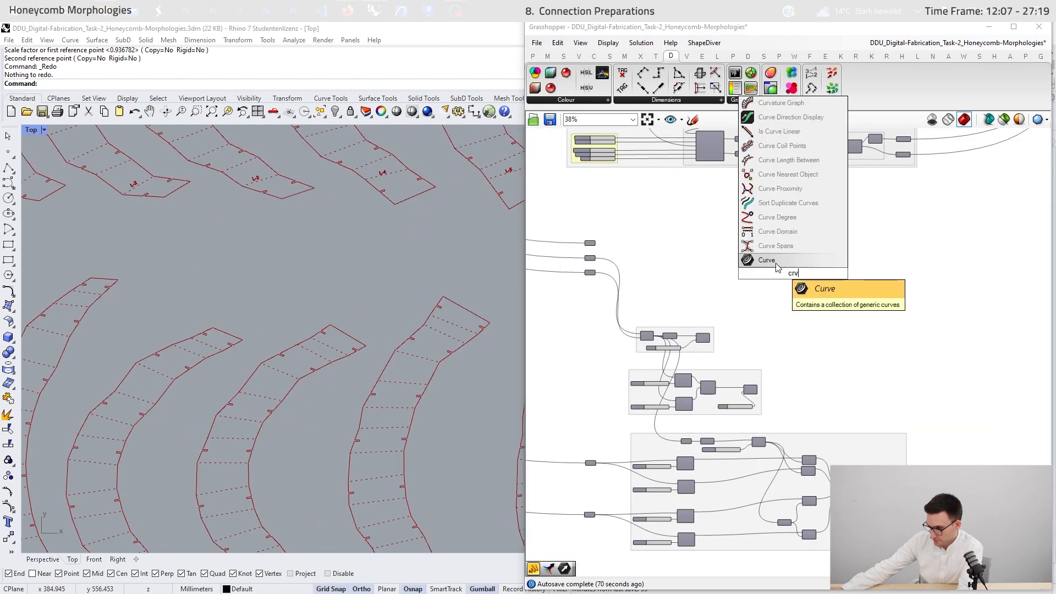
pyautogui.moveTo(754, 276); pyautogui.dragTo(793, 273)
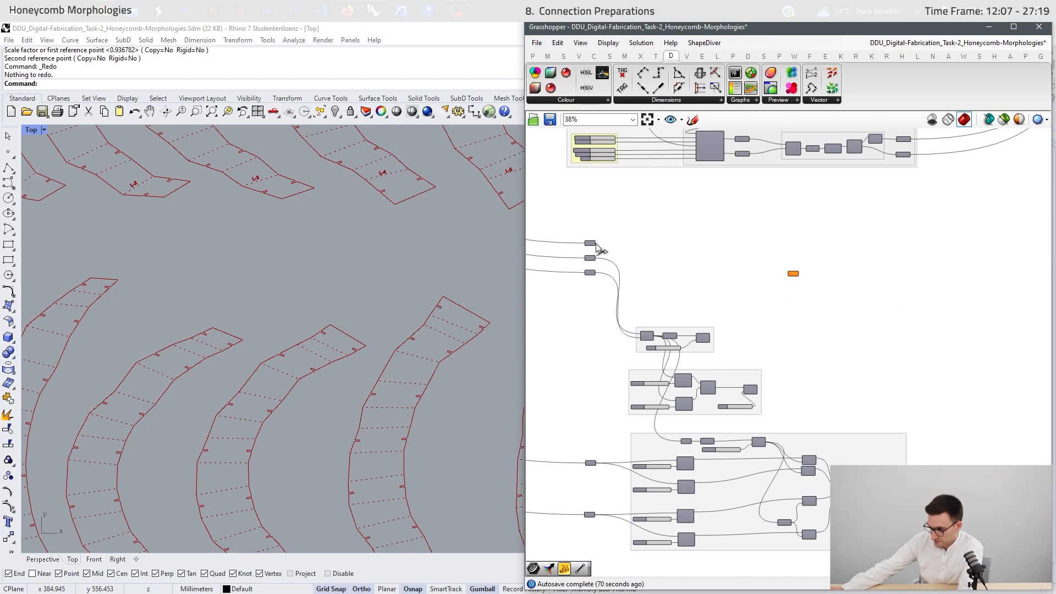
pyautogui.moveTo(596, 243)
pyautogui.mouseDown()
pyautogui.moveTo(793, 274)
pyautogui.moveTo(960, 255)
pyautogui.mouseUp()
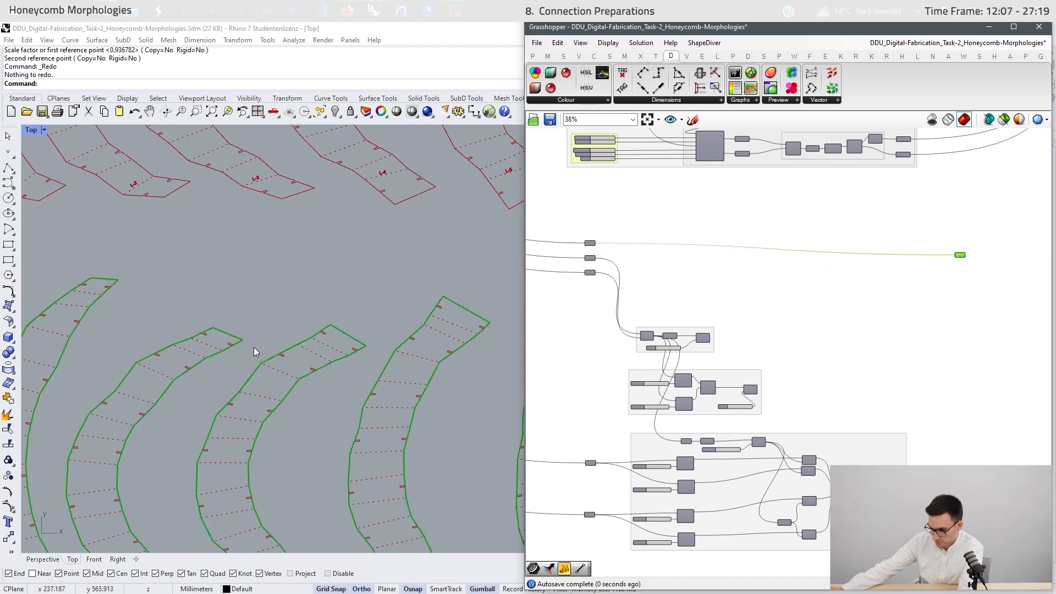
# Examine the Stream Filters feeding the output Merge and compare their slotted stripes with the plain outlines in the new Curve parameter
pyautogui.moveTo(889, 382)
pyautogui.mouseDown(button='right')
pyautogui.moveTo(770, 282)
pyautogui.moveTo(866, 350)
pyautogui.moveTo(887, 379)
pyautogui.mouseUp(button='right')
pyautogui.scroll(-5, 823, 410)
pyautogui.moveTo(872, 200); pyautogui.dragTo(822, 307, button='right')
pyautogui.scroll(6, 823, 220)
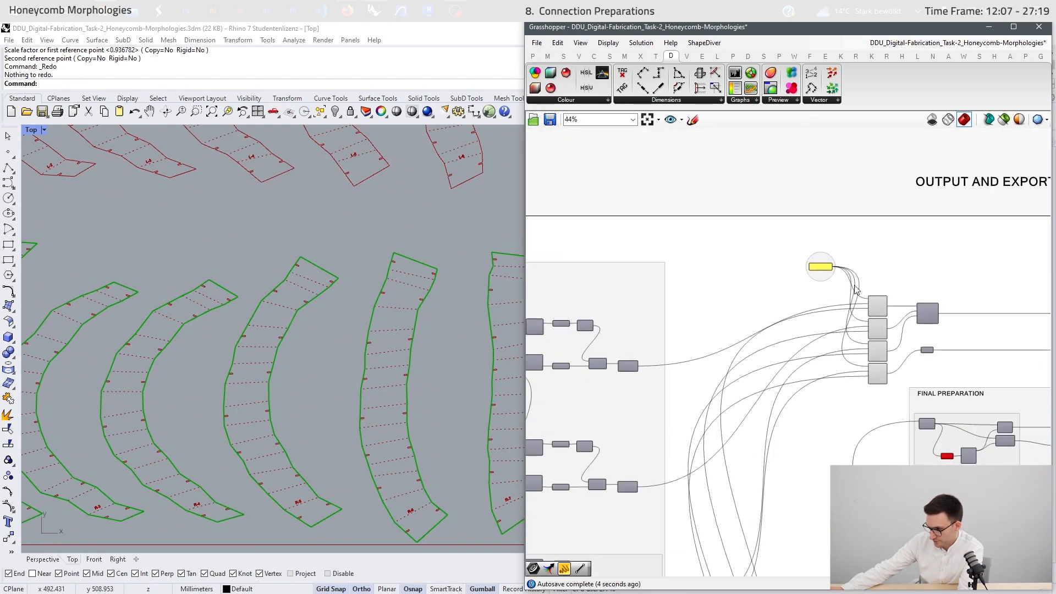
pyautogui.scroll(4, 855, 290)
pyautogui.click(897, 316)
pyautogui.scroll(-1, 841, 259)
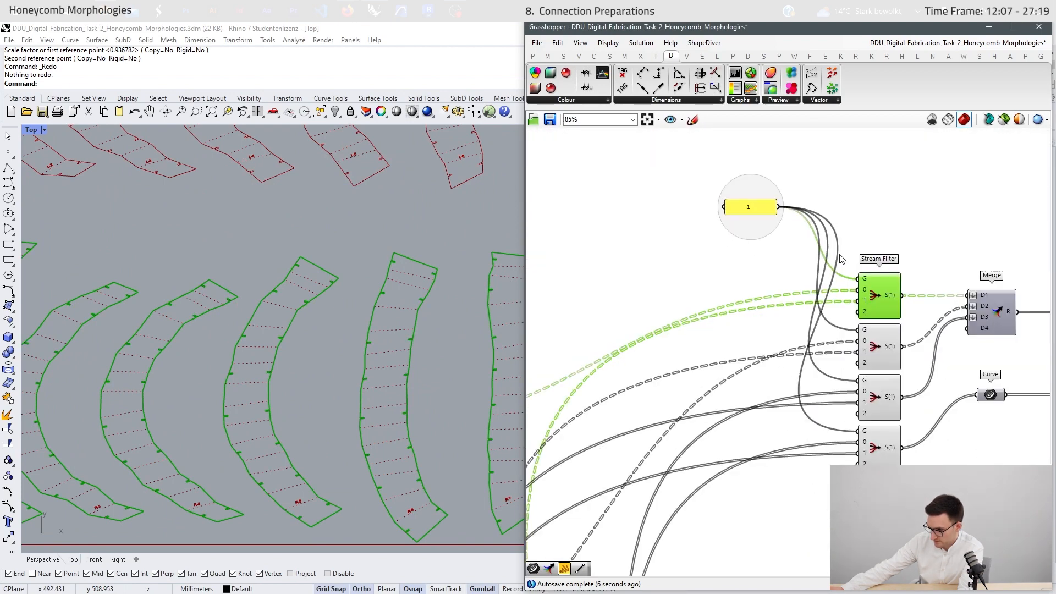
pyautogui.scroll(-8, 869, 231)
pyautogui.moveTo(813, 498); pyautogui.dragTo(783, 431, button='right')
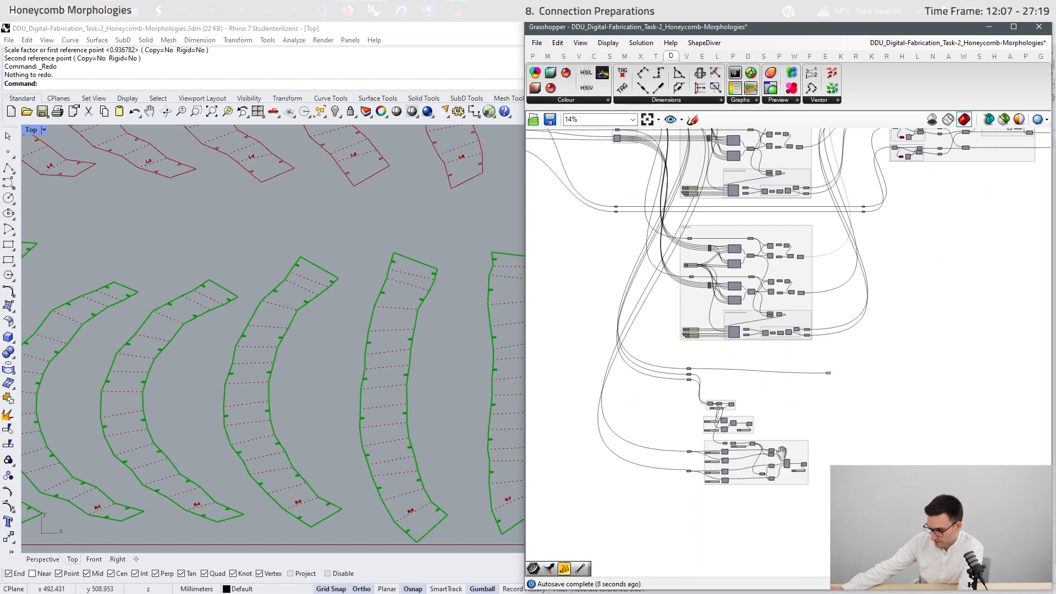
pyautogui.scroll(6, 783, 431)
pyautogui.scroll(5, 423, 303)
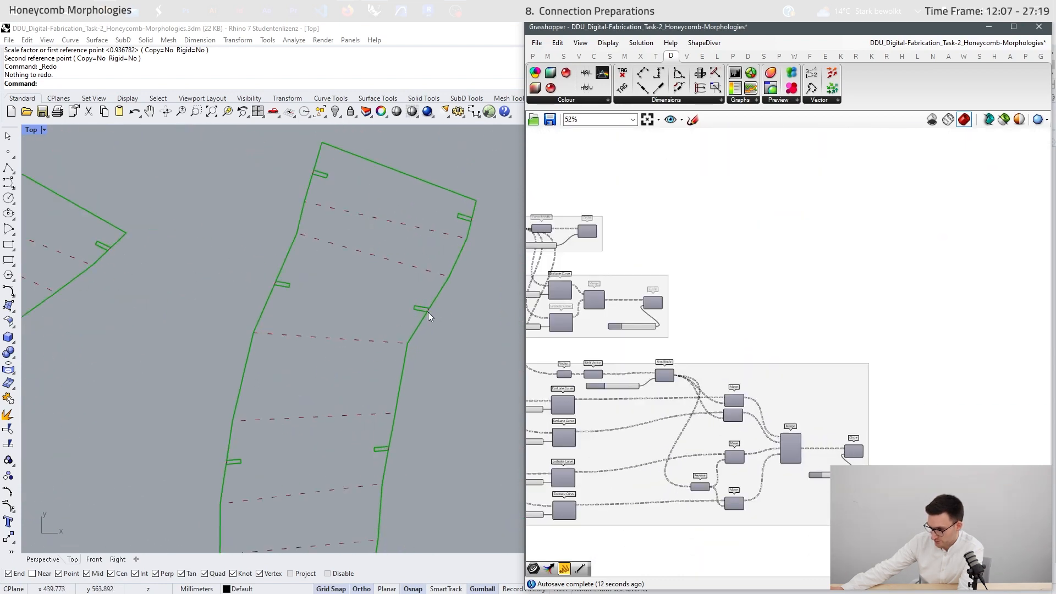
pyautogui.scroll(-5, 689, 381)
pyautogui.scroll(4, 715, 293)
pyautogui.moveTo(889, 241); pyautogui.dragTo(793, 327)
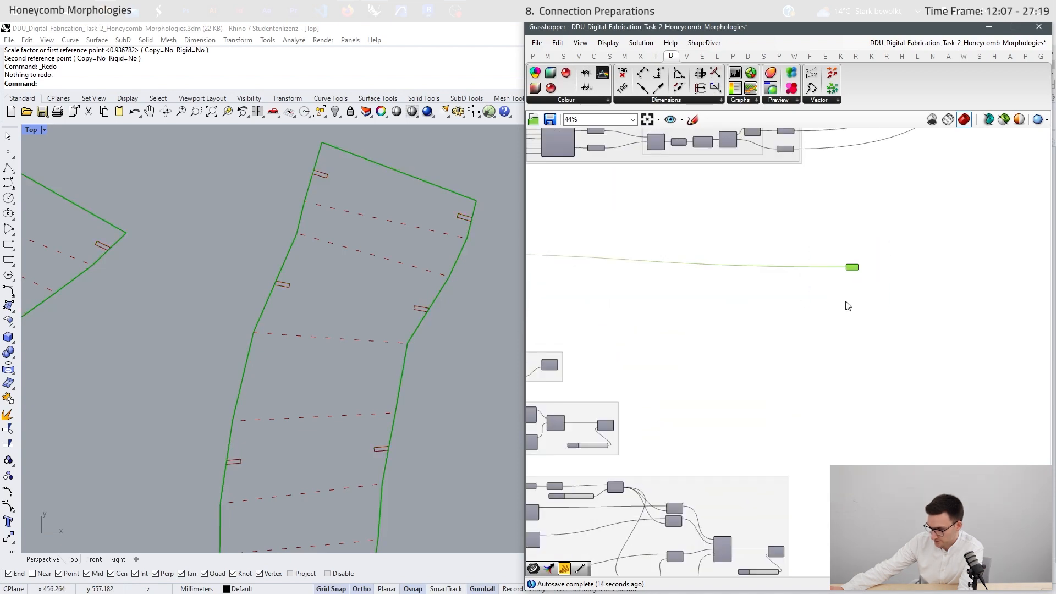
# Add a second Curve parameter below the outlines and try the midpoint, paired and four-hole Circle outputs as its input in turn
pyautogui.scroll(-3, 858, 236)
pyautogui.scroll(3, 807, 316)
pyautogui.doubleClick(875, 363)
pyautogui.write('crv')
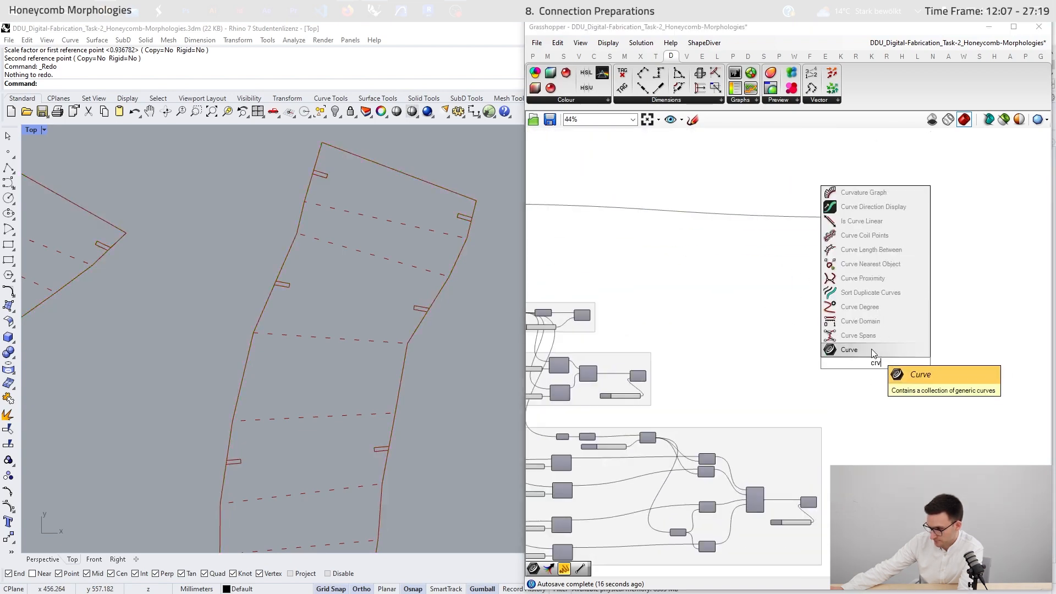
pyautogui.click(872, 350)
pyautogui.moveTo(597, 320); pyautogui.dragTo(875, 362)
pyautogui.moveTo(646, 376); pyautogui.dragTo(878, 347)
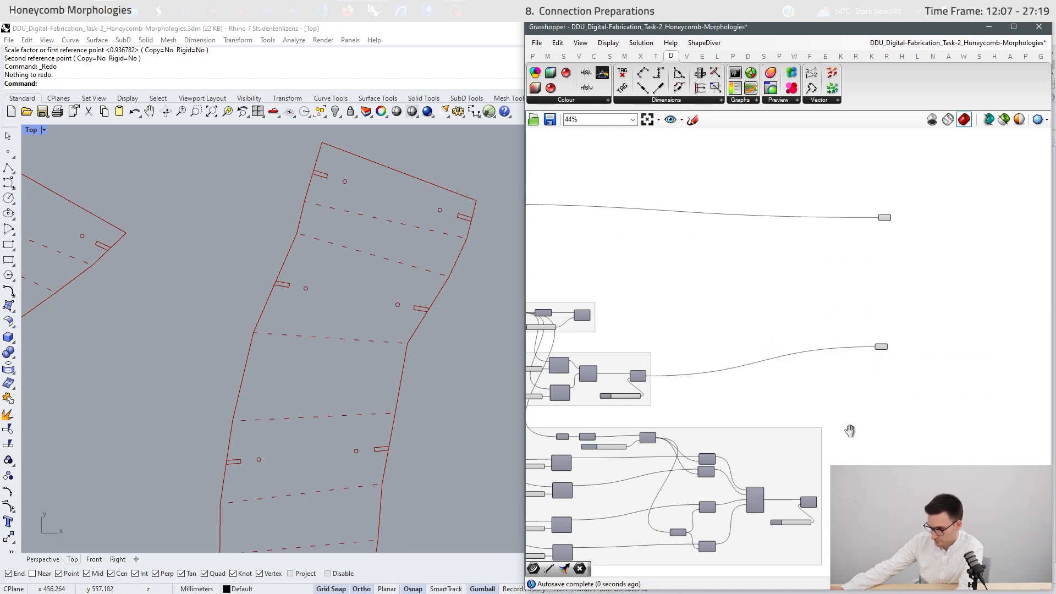
pyautogui.moveTo(849, 431); pyautogui.dragTo(825, 385, button='right')
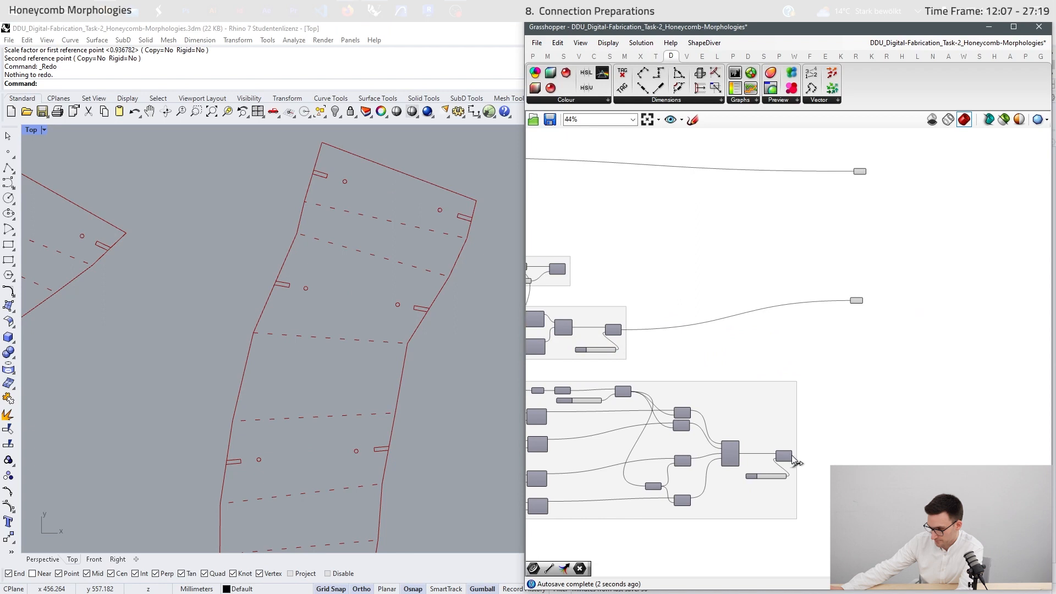
pyautogui.moveTo(791, 455); pyautogui.dragTo(857, 301)
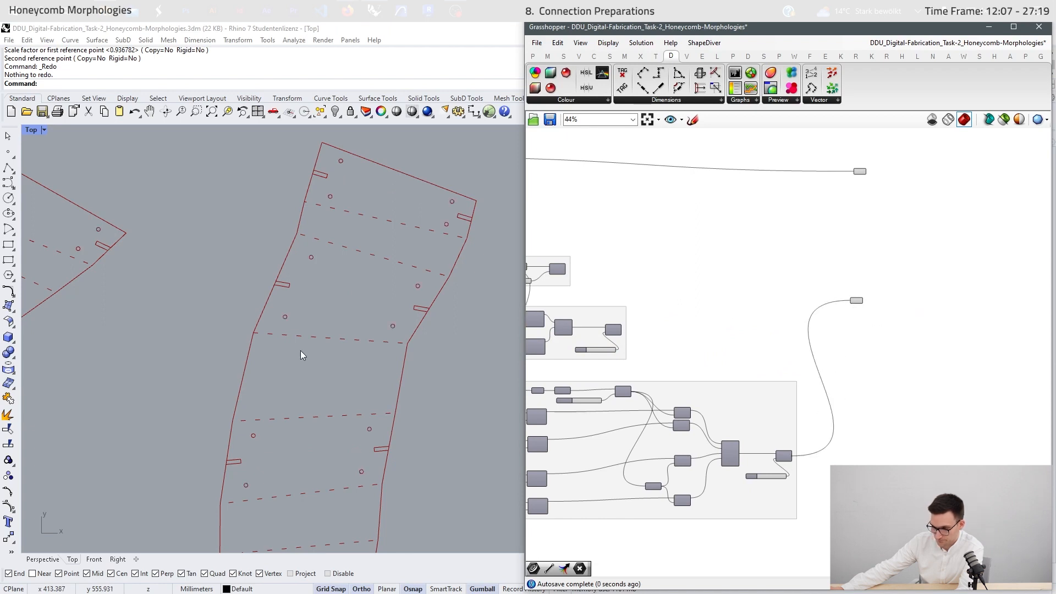
# Select both temporary Curve parameters to check outlines and holes together on the stripes, and delete them
pyautogui.scroll(-6, 379, 304)
pyautogui.scroll(2, 388, 330)
pyautogui.moveTo(931, 217); pyautogui.dragTo(872, 310, button='right')
pyautogui.moveTo(843, 211); pyautogui.dragTo(755, 415)
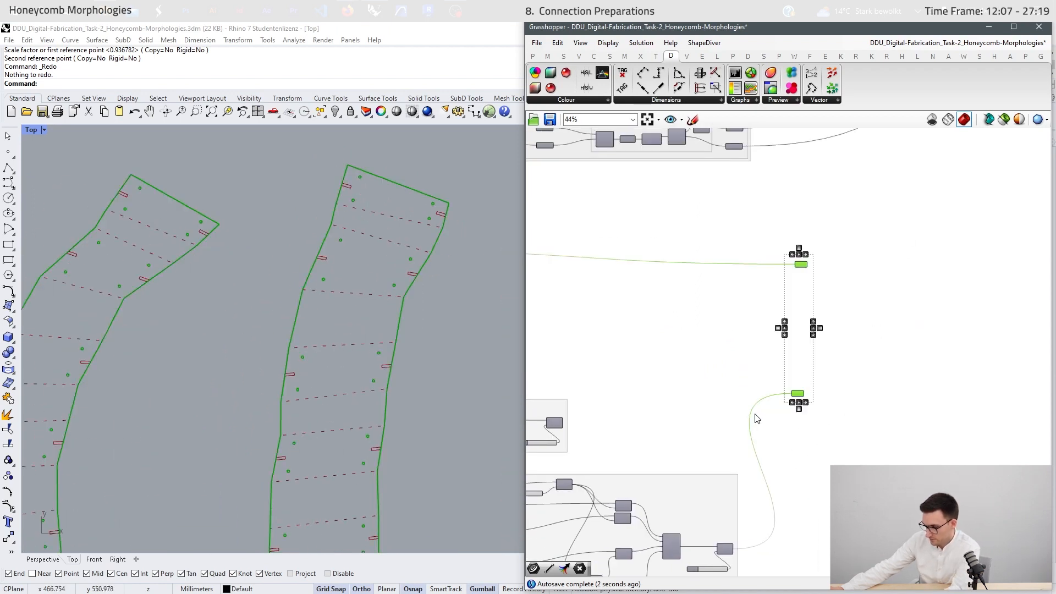
pyautogui.scroll(-6, 737, 387)
pyautogui.scroll(4, 706, 387)
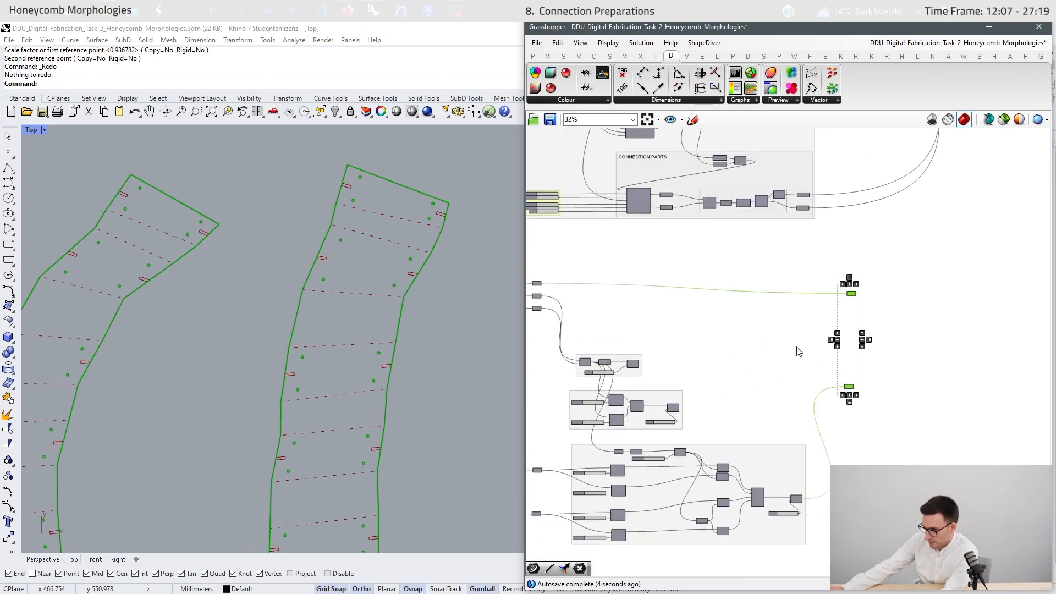
pyautogui.press('Delete')
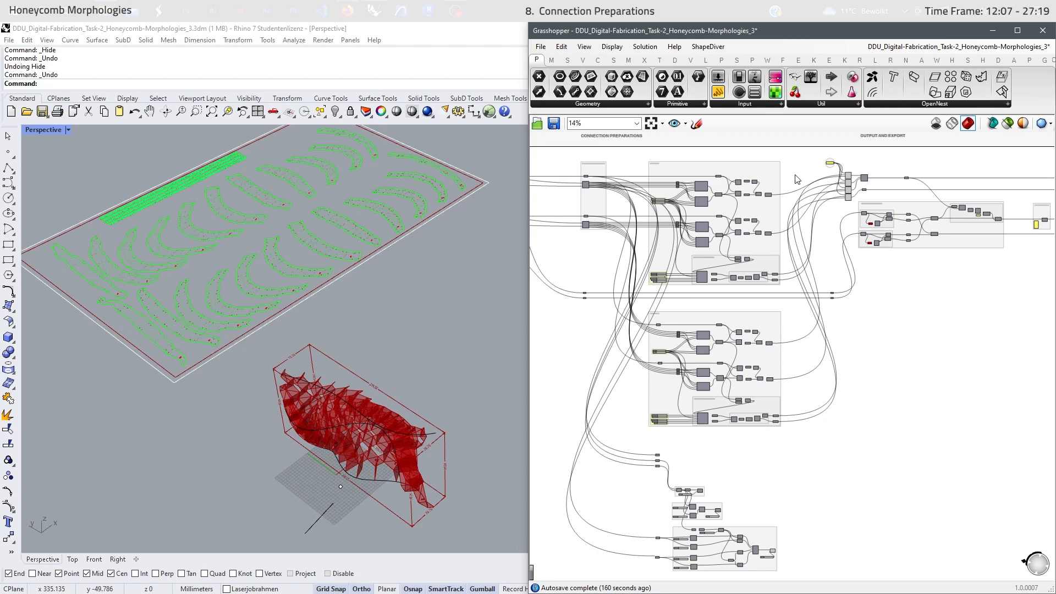
# Highlight the two upper connection groups and the three hole-connection groups below them in turn to compare the available connection options
pyautogui.moveTo(792, 164); pyautogui.dragTo(635, 441)
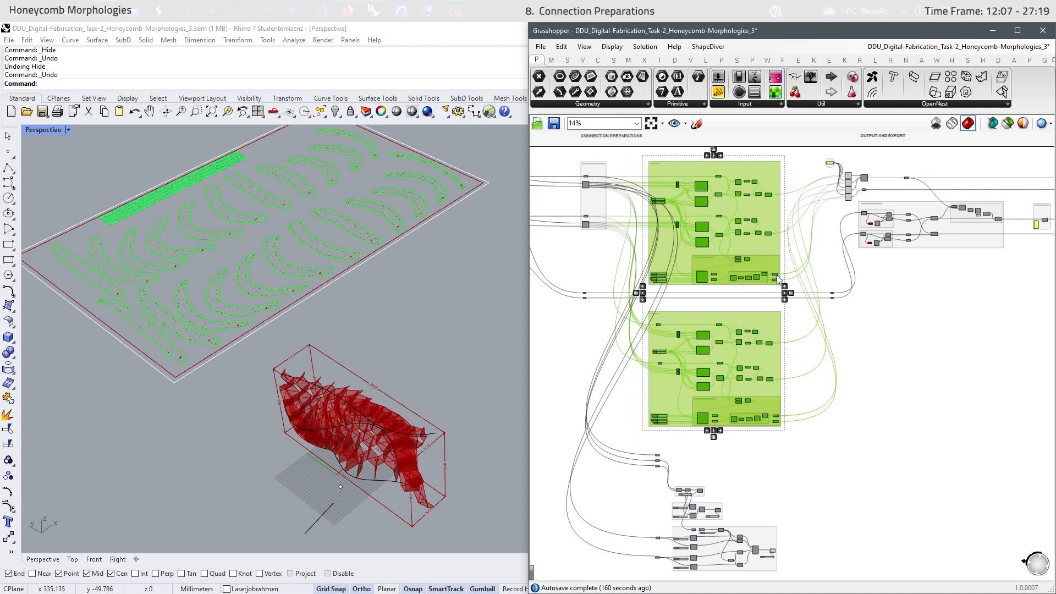
pyautogui.click(829, 345)
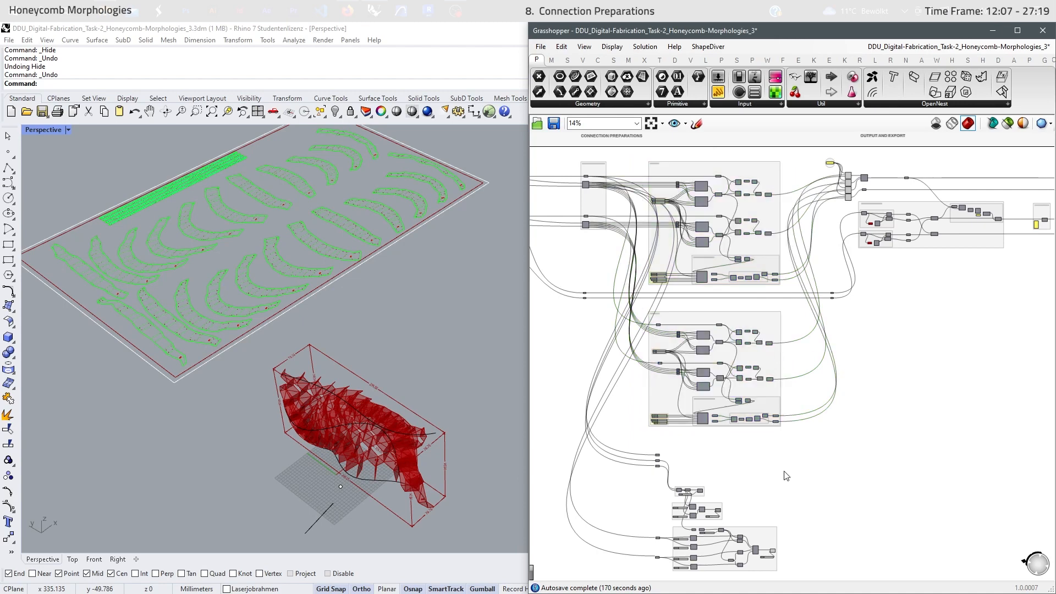
pyautogui.moveTo(798, 445); pyautogui.dragTo(625, 579)
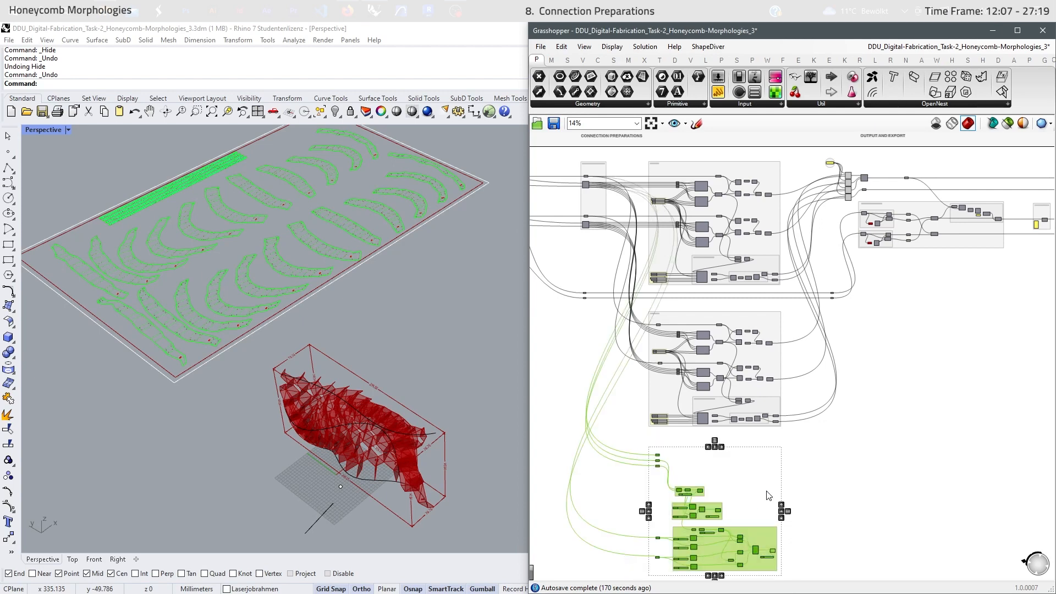
pyautogui.click(756, 479)
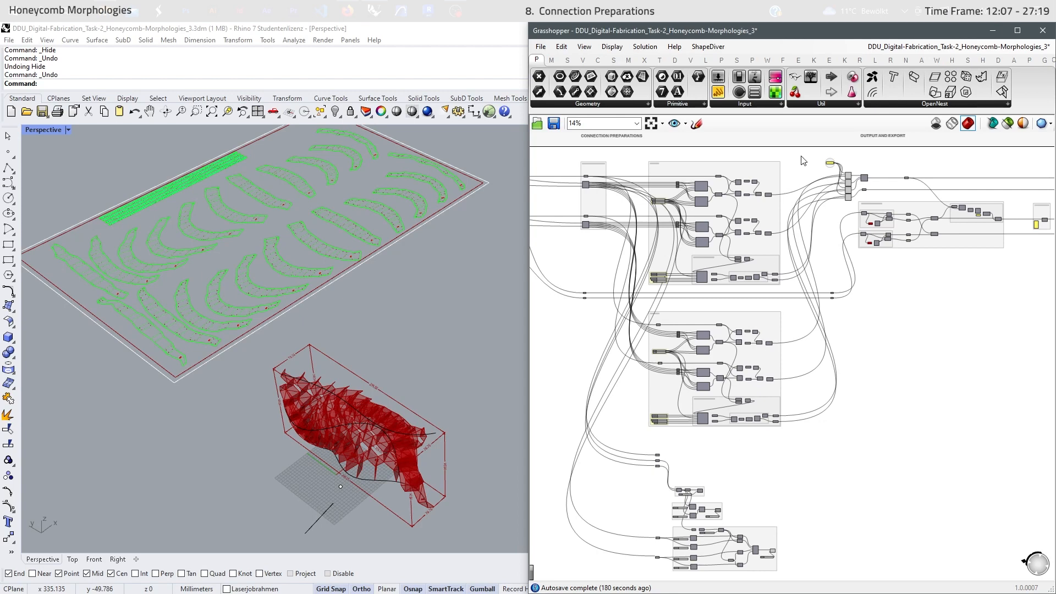
pyautogui.moveTo(581, 461); pyautogui.dragTo(563, 576)
pyautogui.click(727, 497)
pyautogui.moveTo(791, 155); pyautogui.dragTo(637, 443)
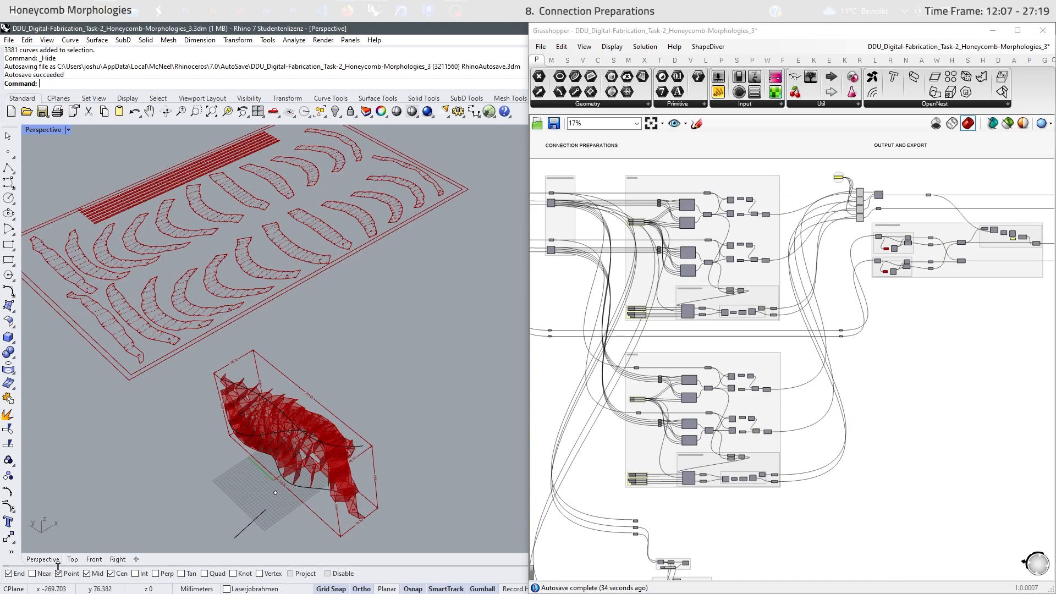
# Examine the slot connections on the stripes and the connection parts in the Top view
pyautogui.click(72, 558)
pyautogui.scroll(5, 296, 374)
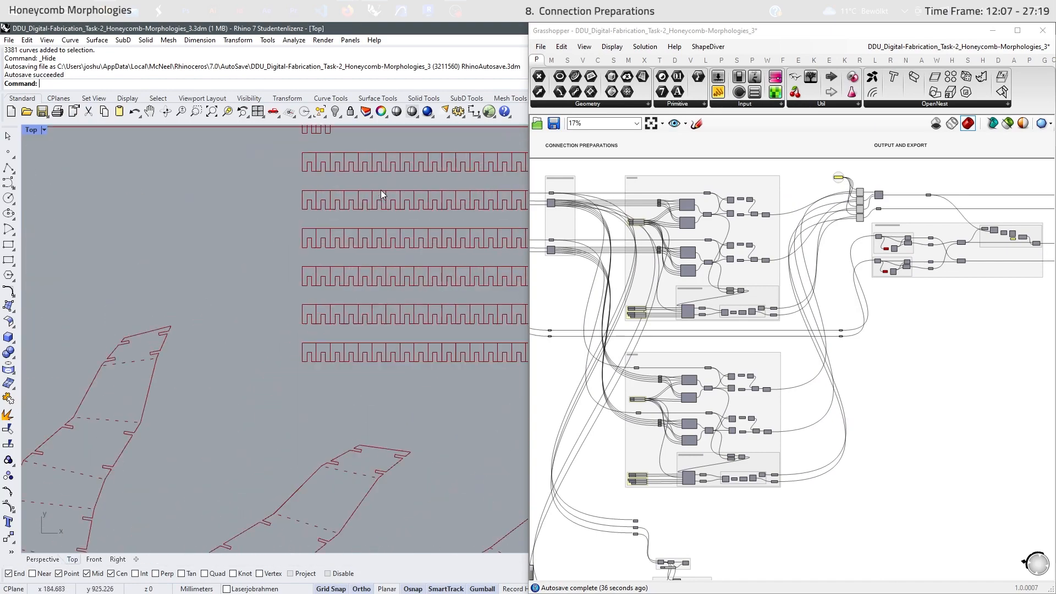
pyautogui.scroll(-3, 264, 230)
pyautogui.scroll(6, 291, 358)
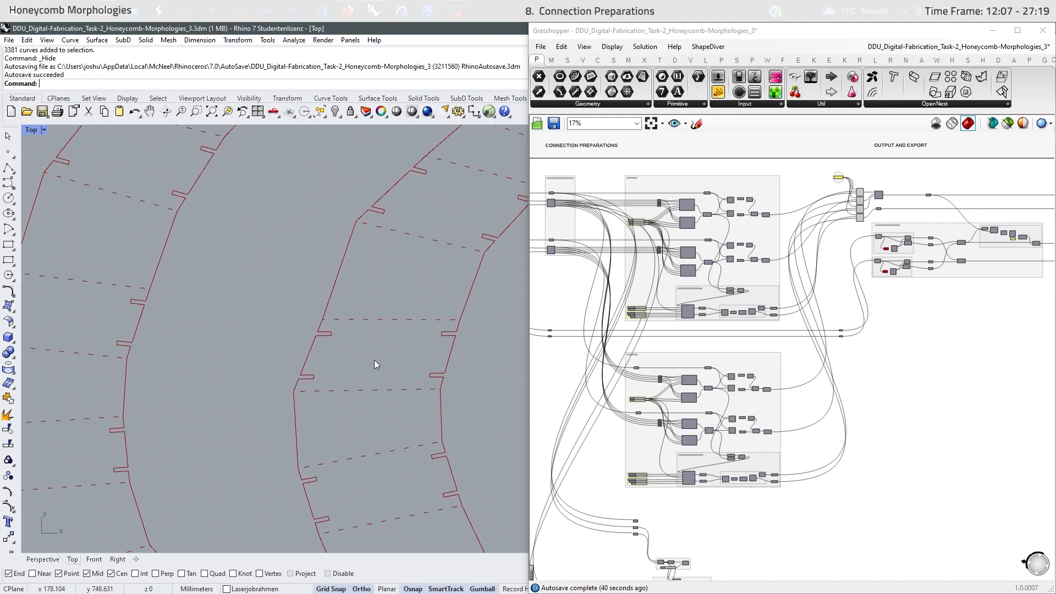
pyautogui.scroll(-3, 374, 360)
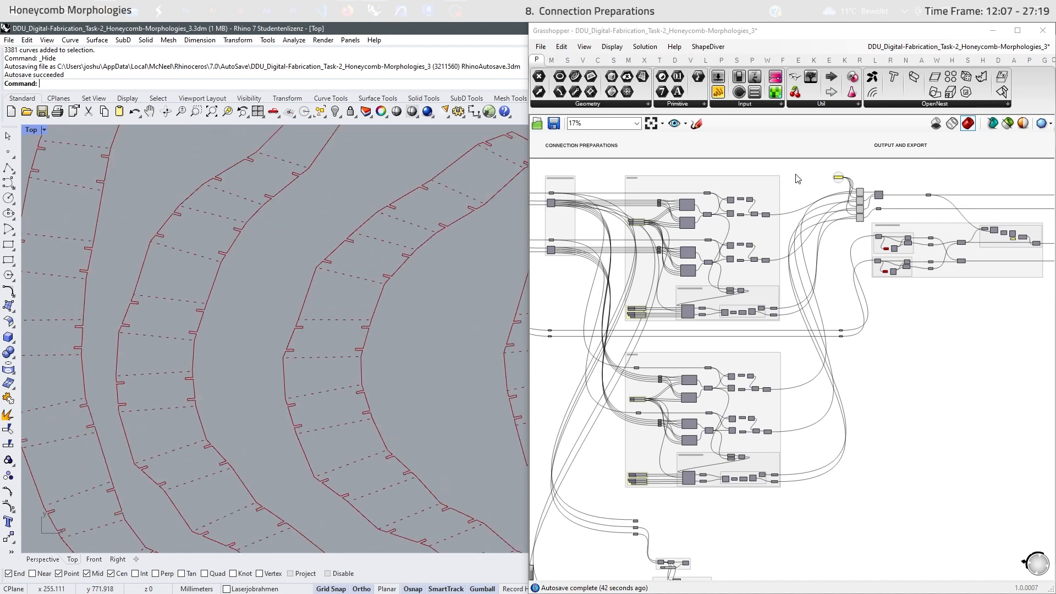
# Turn off the preview of the four stacked merge components feeding the output section
pyautogui.scroll(3, 830, 209)
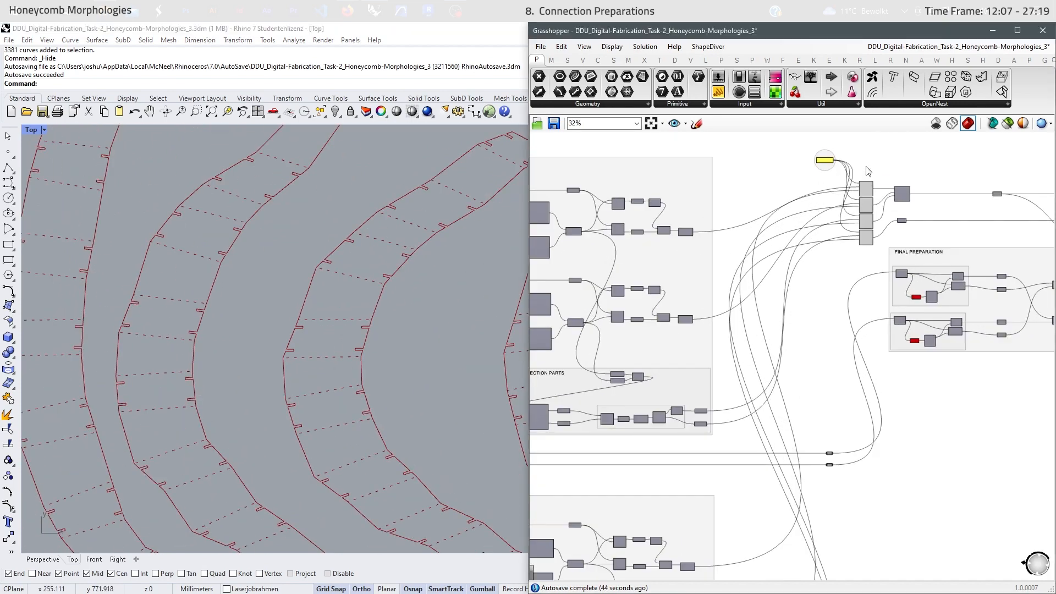
pyautogui.click(865, 205)
pyautogui.middleClick(830, 280)
pyautogui.click(864, 247)
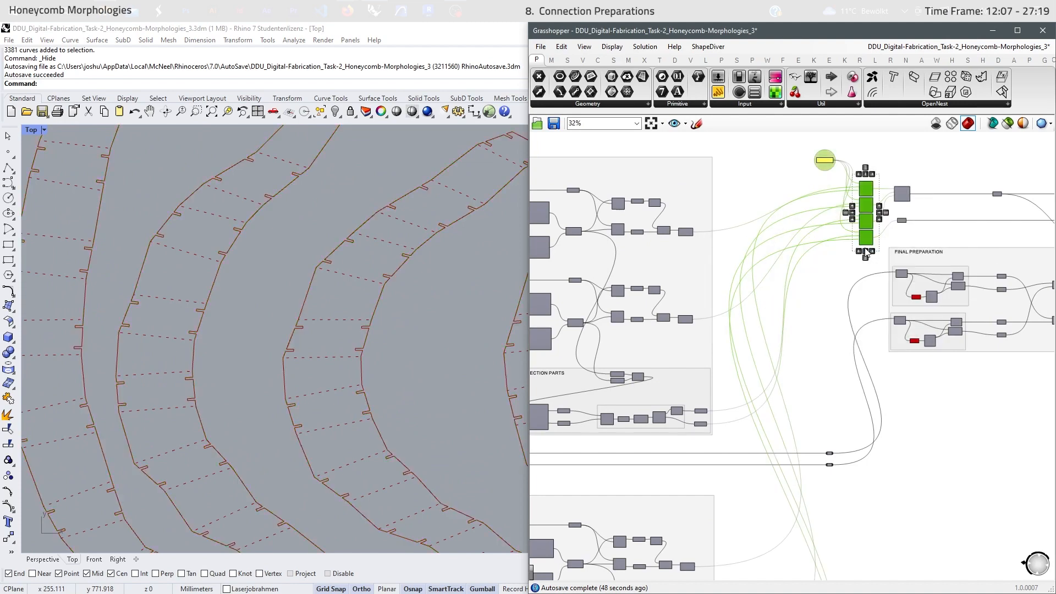
pyautogui.click(834, 277)
# Turn off the preview of the upper two curve parameters in the OUTPUT group
pyautogui.scroll(-5, 770, 238)
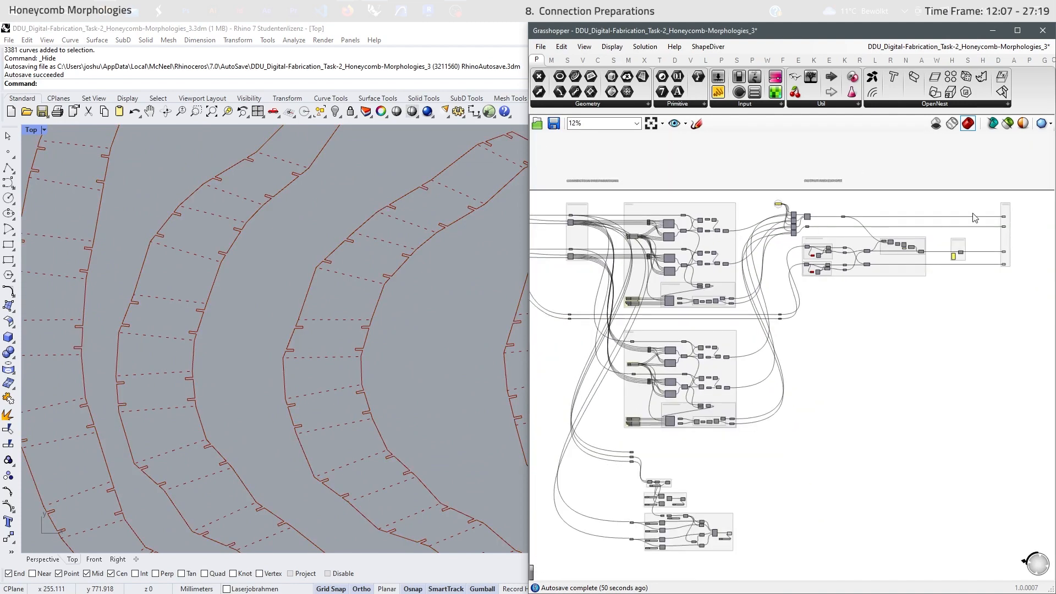
pyautogui.scroll(6, 980, 213)
pyautogui.moveTo(984, 215); pyautogui.dragTo(817, 231, button='right')
pyautogui.moveTo(904, 259); pyautogui.dragTo(906, 261)
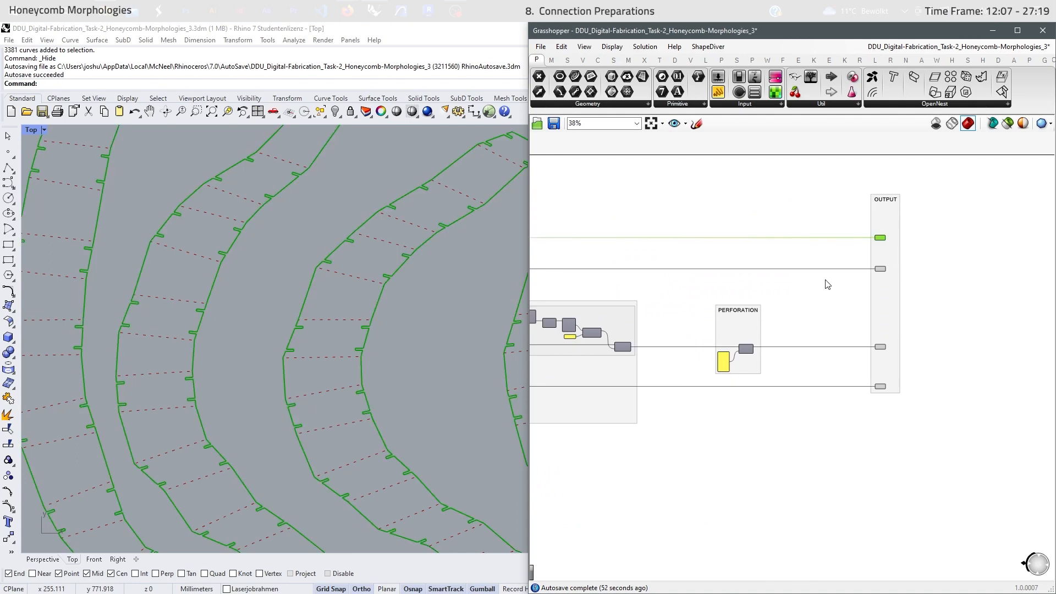
pyautogui.middleClick(825, 279)
pyautogui.click(855, 249)
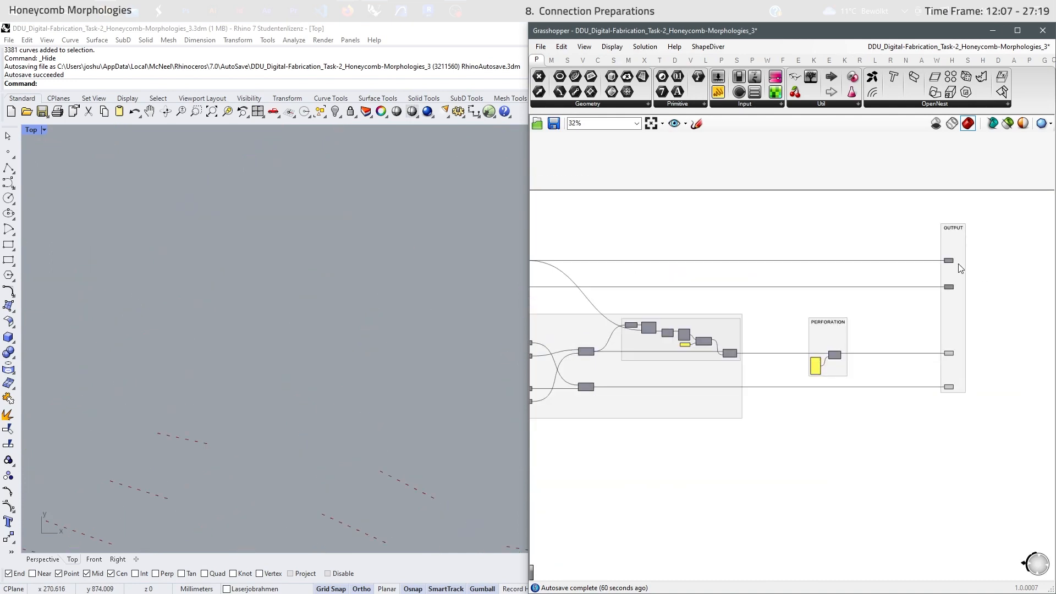
pyautogui.scroll(-5, 990, 262)
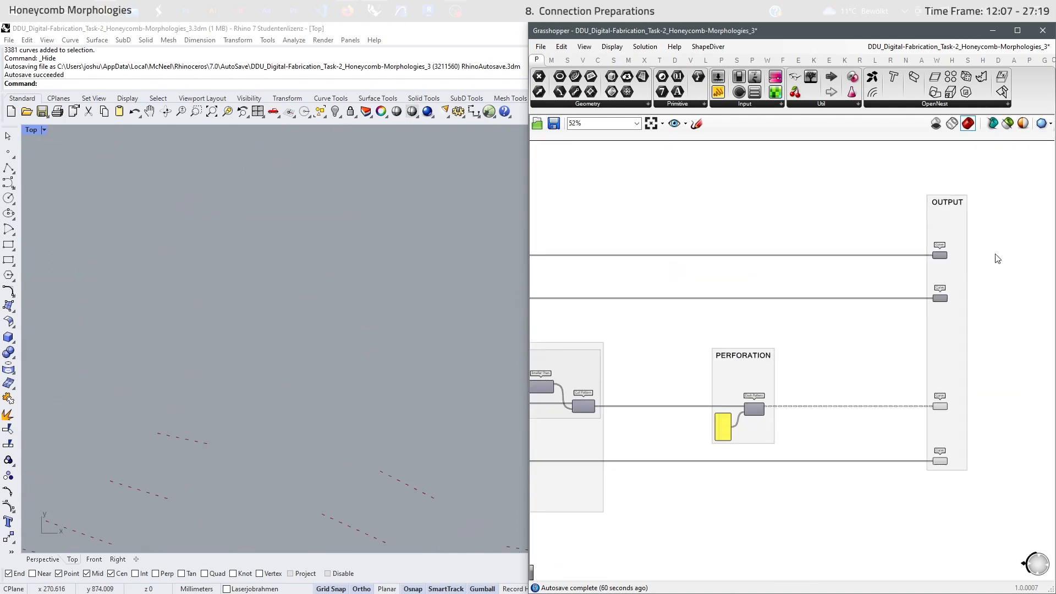
pyautogui.moveTo(856, 365); pyautogui.dragTo(859, 354, button='right')
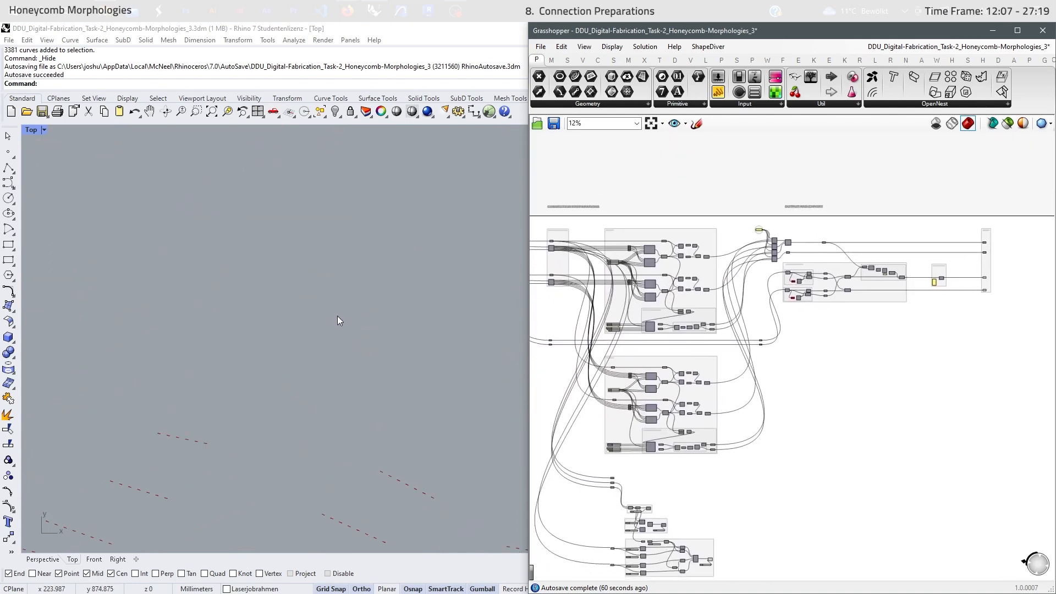
# Add a Curve parameter beside the lower hole-making groups and connect the existing input Curve parameter to it
pyautogui.scroll(-3, 337, 315)
pyautogui.scroll(1, 382, 287)
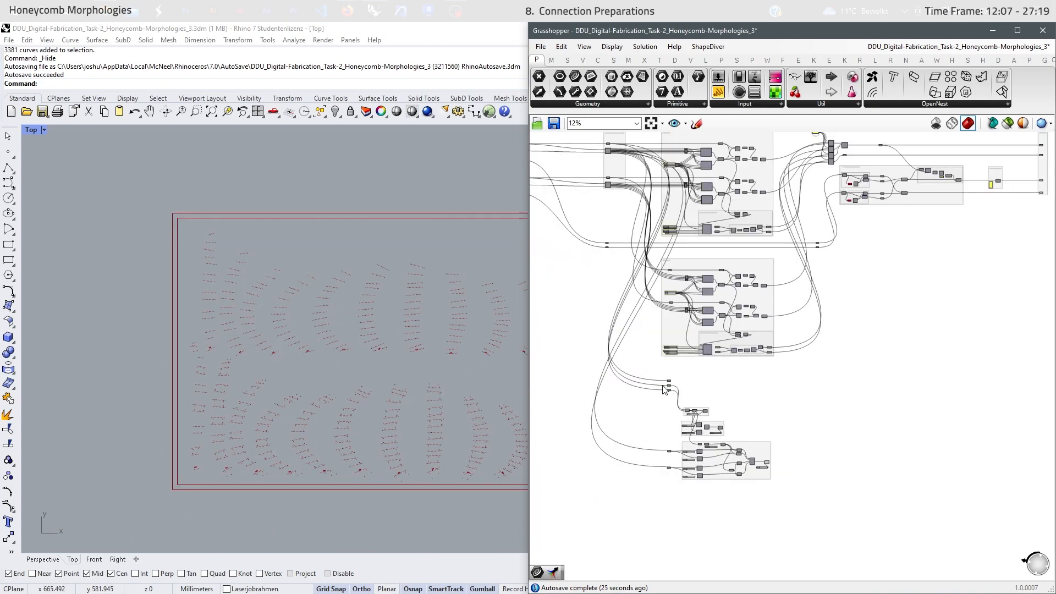
pyautogui.scroll(5, 666, 390)
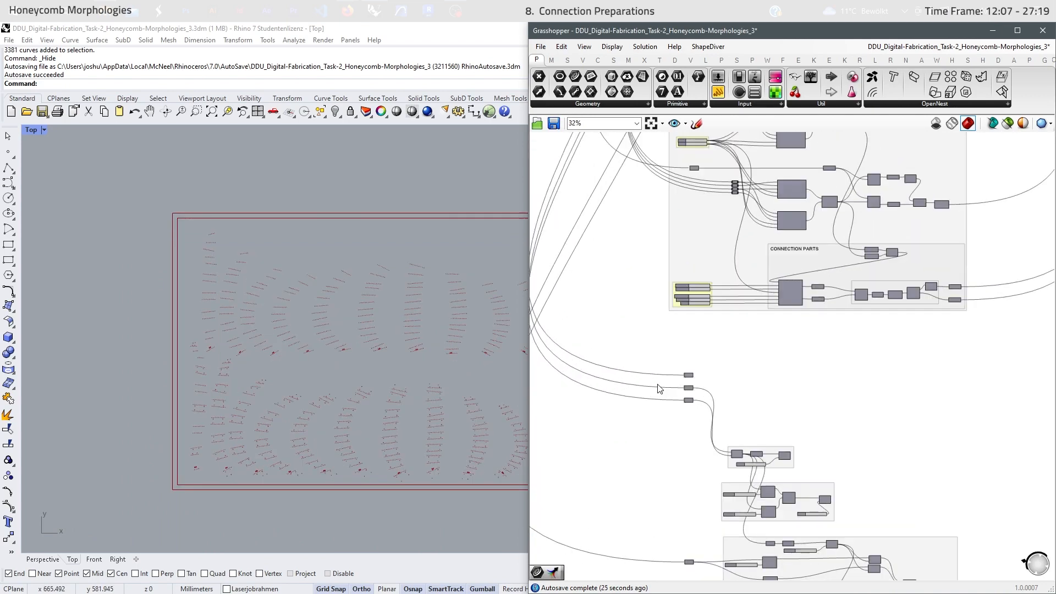
pyautogui.doubleClick(742, 348)
pyautogui.write('curve')
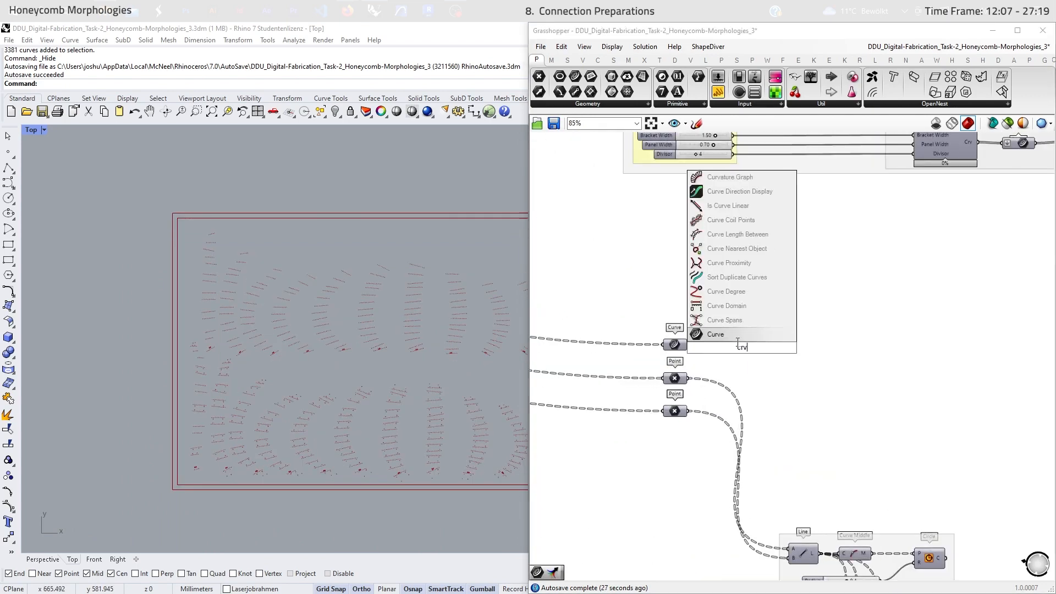
pyautogui.press('Return')
pyautogui.moveTo(688, 345); pyautogui.dragTo(797, 350)
pyautogui.click(715, 396)
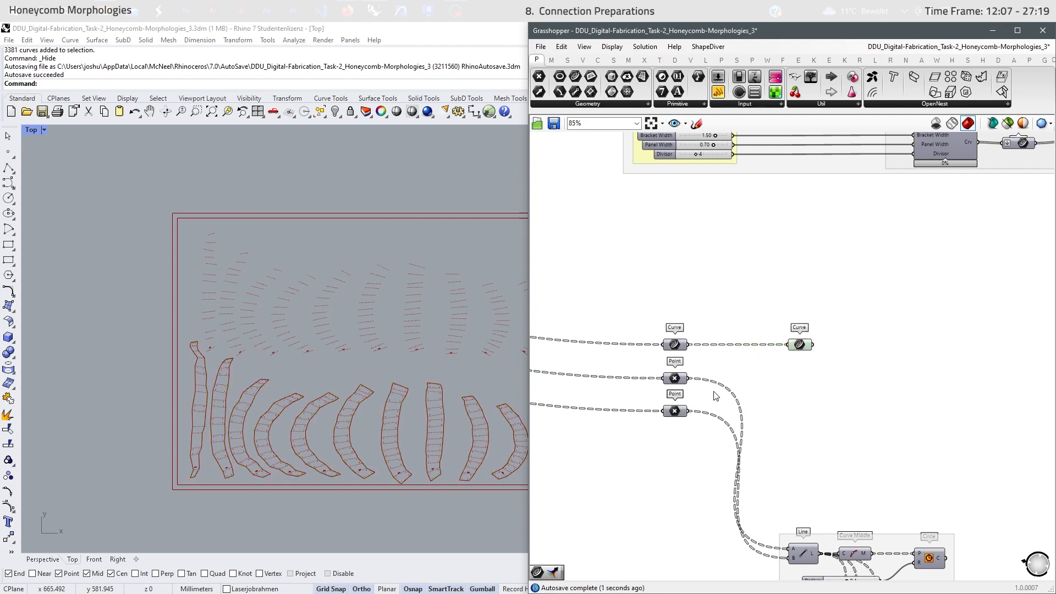
# Duplicate the entire lower hole-making definition, including its input parameters and new Curve parameter, directly below the original
pyautogui.scroll(-5, 675, 328)
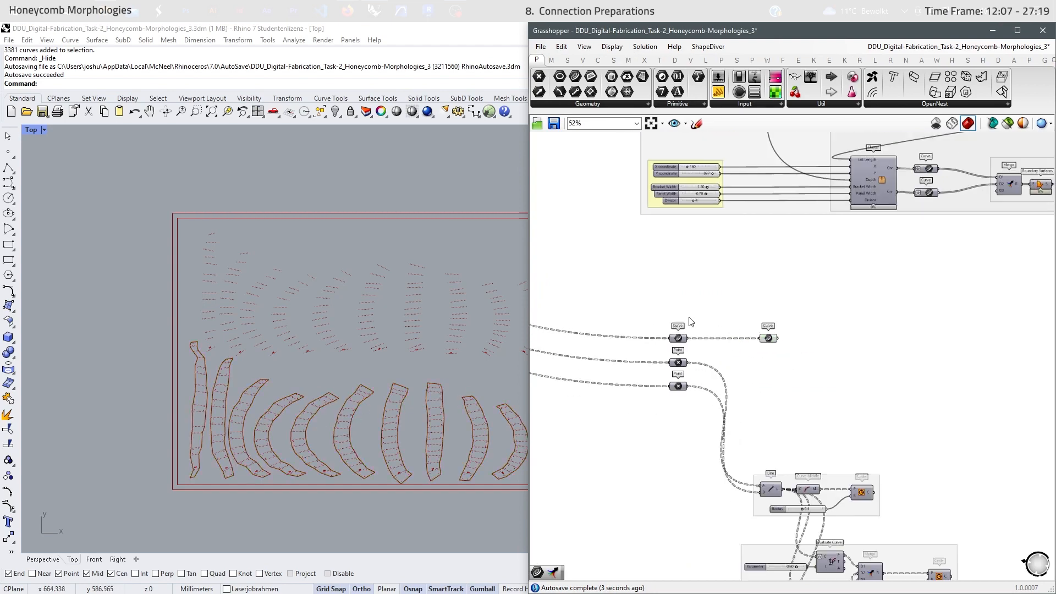
pyautogui.scroll(1, 807, 410)
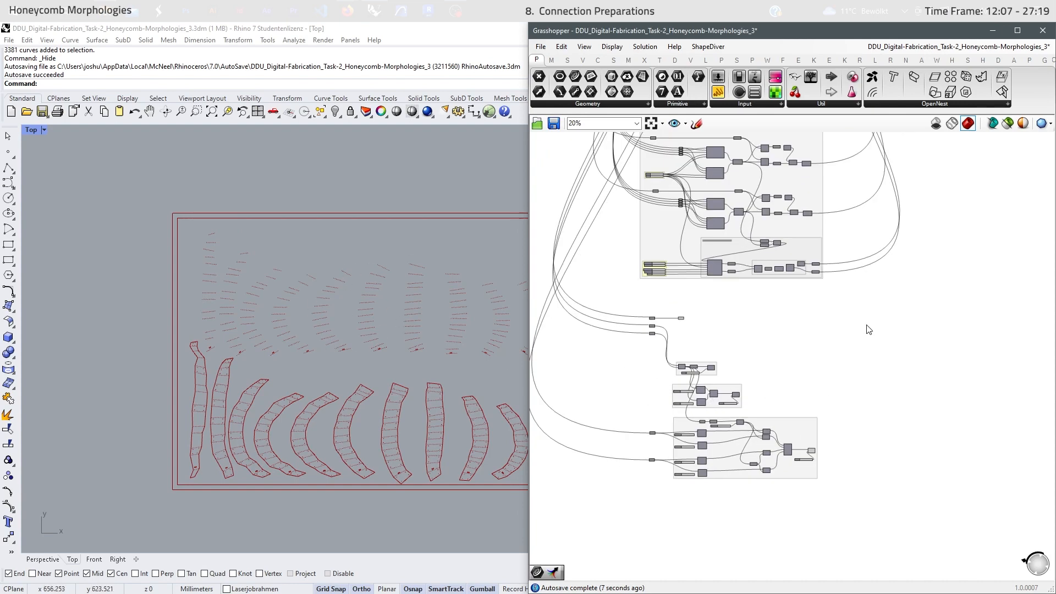
pyautogui.moveTo(869, 307); pyautogui.dragTo(630, 523)
pyautogui.scroll(-1, 676, 479)
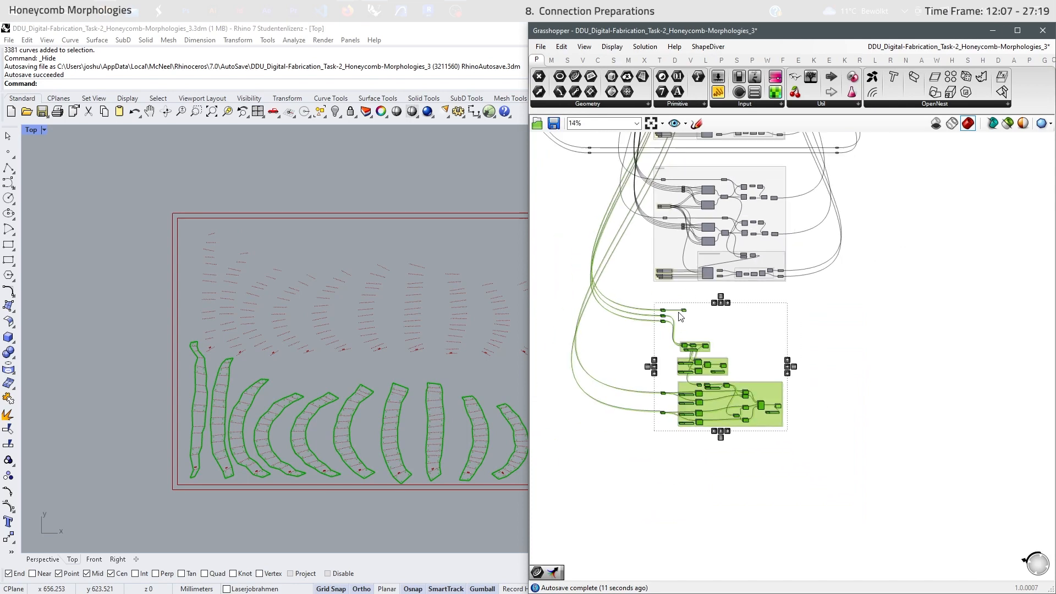
pyautogui.keyDown('alt'); pyautogui.keyDown('shift'); pyautogui.moveTo(729, 425); pyautogui.dragTo(756, 577); pyautogui.keyUp('shift'); pyautogui.keyUp('alt')
pyautogui.click(836, 441)
# Highlight the duplicated definition's Curve parameters to check which source and which panel outlines they reference
pyautogui.scroll(5, 672, 472)
pyautogui.moveTo(672, 472); pyautogui.dragTo(733, 444, button='right')
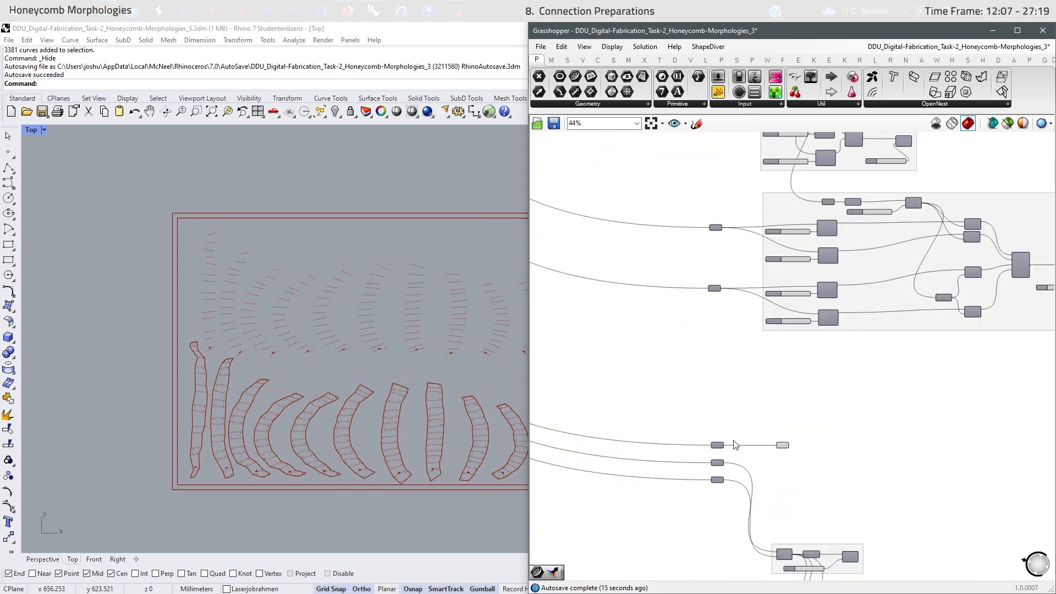
pyautogui.scroll(4, 739, 437)
pyautogui.click(688, 461)
pyautogui.scroll(-12, 839, 490)
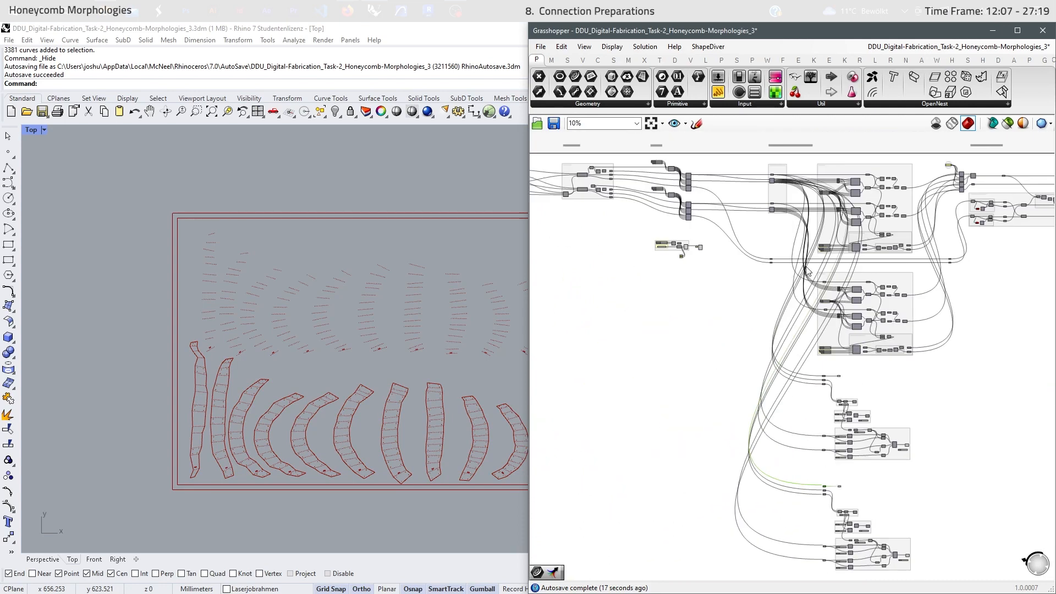
pyautogui.scroll(8, 840, 491)
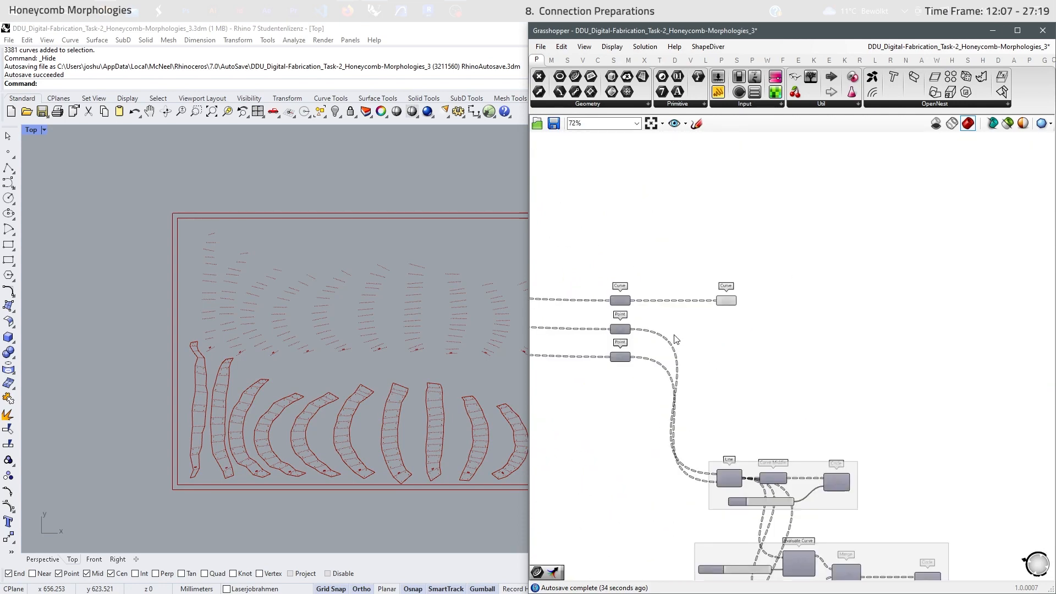
pyautogui.click(727, 302)
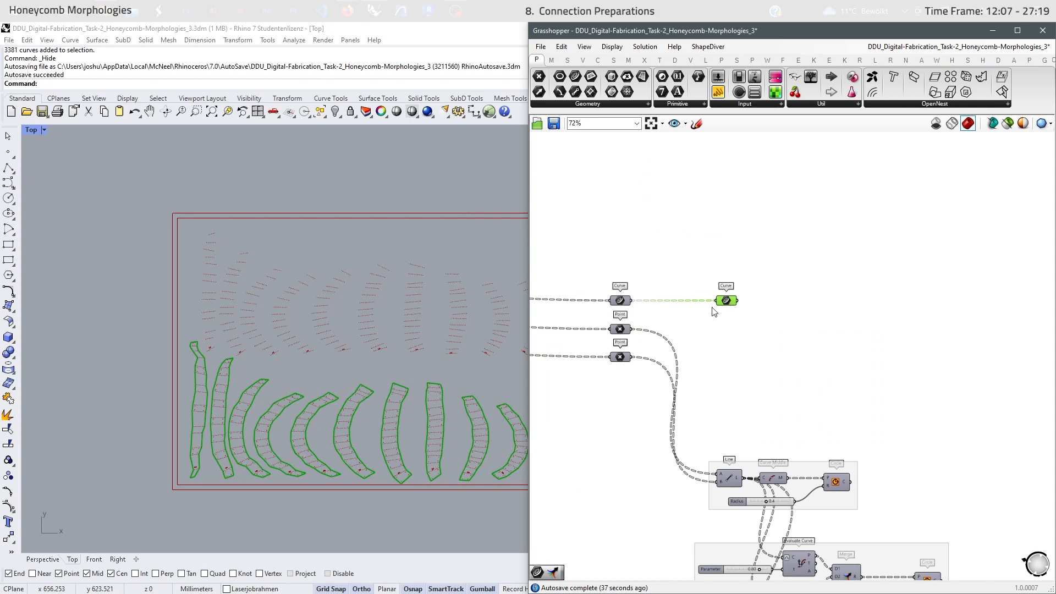
# Rewire the duplicated definition's input Curve parameter to the second Curve parameter in the SORTED CURVE PAIRS group
pyautogui.scroll(-8, 760, 393)
pyautogui.moveTo(702, 312); pyautogui.dragTo(715, 438, button='right')
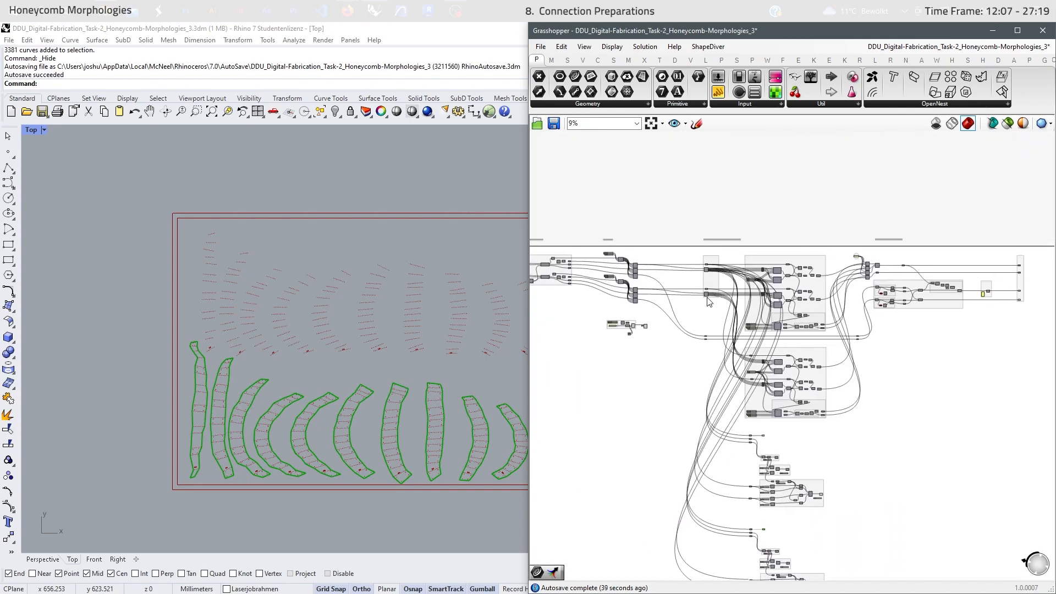
pyautogui.scroll(4, 709, 301)
pyautogui.scroll(5, 726, 214)
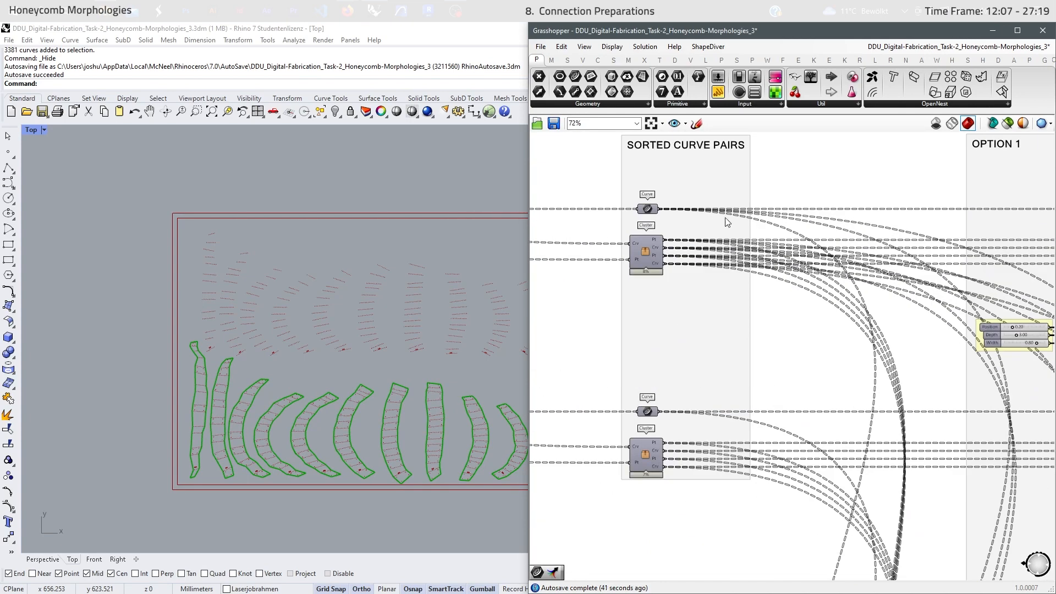
pyautogui.click(647, 209)
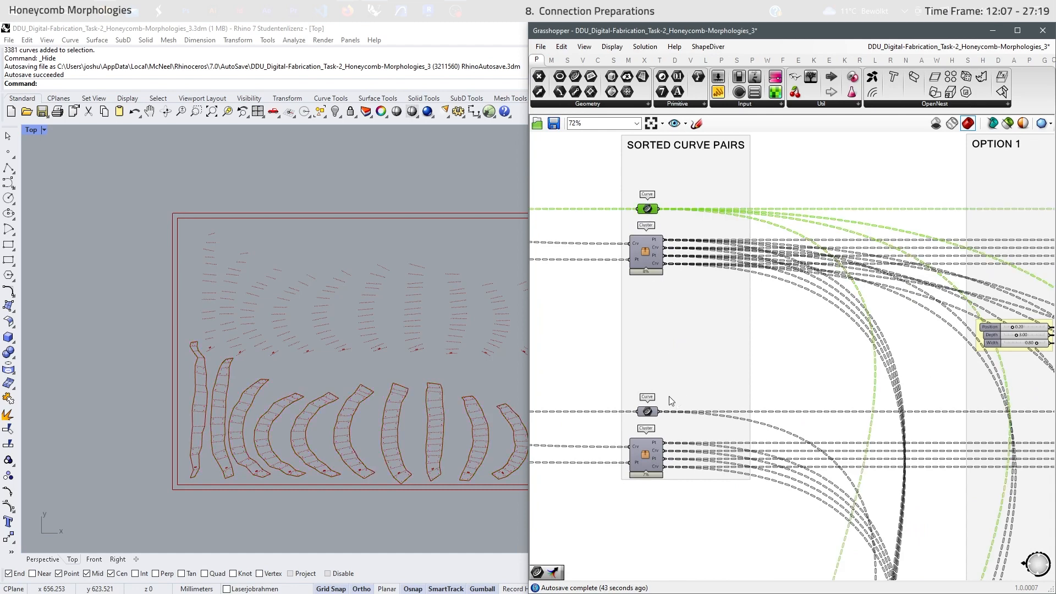
pyautogui.click(649, 411)
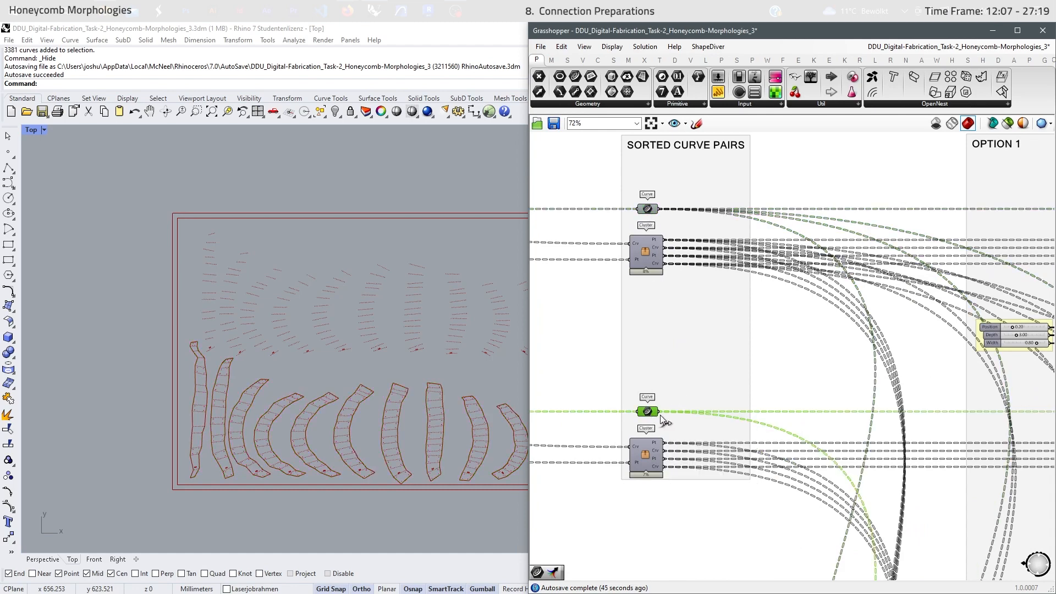
pyautogui.moveTo(659, 412); pyautogui.dragTo(750, 490)
pyautogui.scroll(-8, 719, 350)
pyautogui.scroll(7, 747, 514)
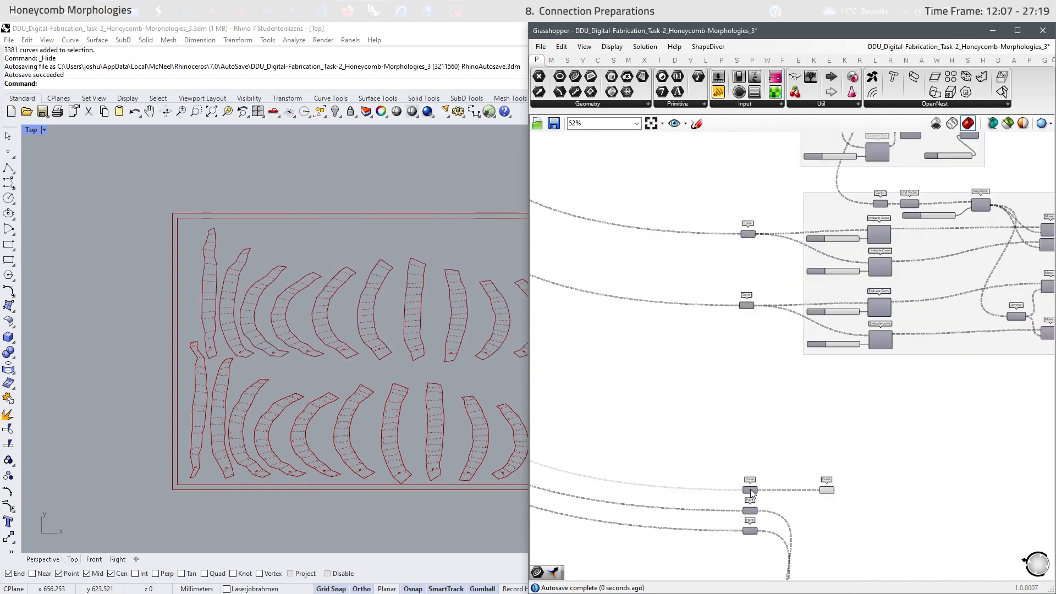
# Highlight the duplicated definition's preview Curve parameter and check its panel outlines in the Rhino viewport
pyautogui.scroll(3, 833, 488)
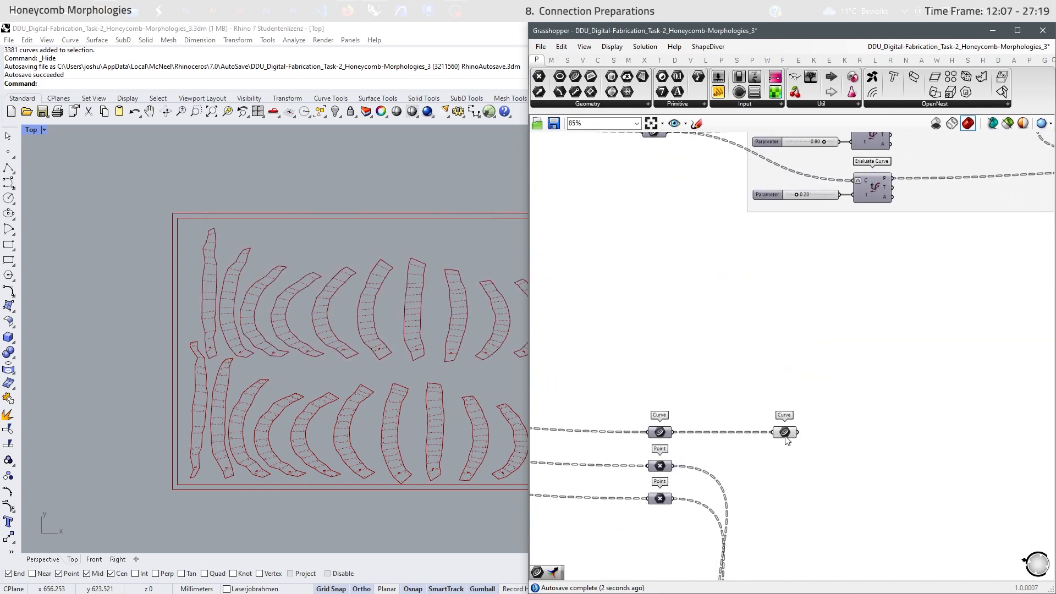
pyautogui.click(785, 433)
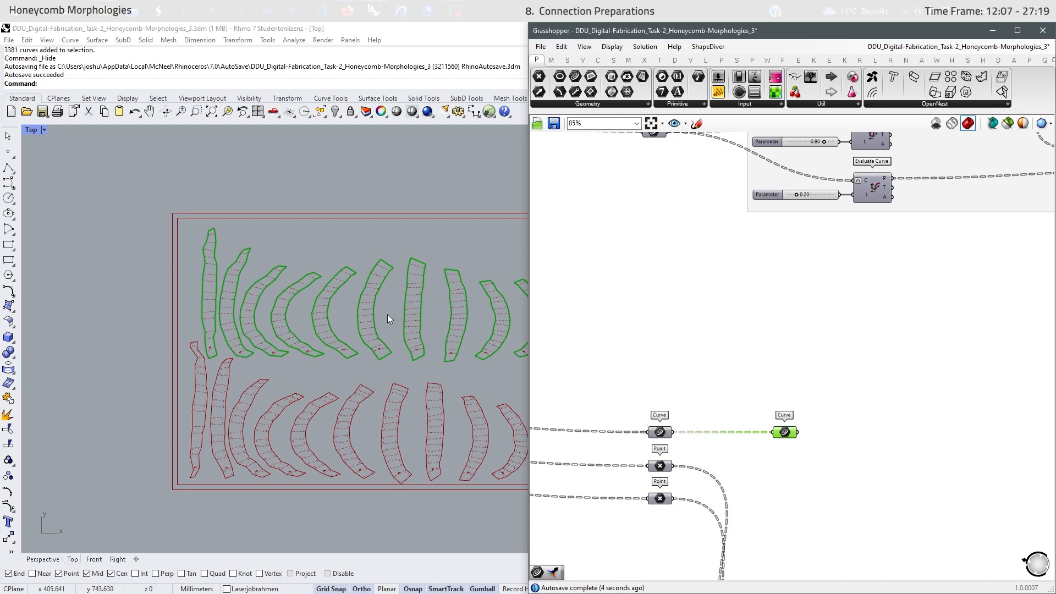
pyautogui.scroll(4, 348, 309)
pyautogui.scroll(-2, 420, 290)
pyautogui.scroll(-5, 236, 290)
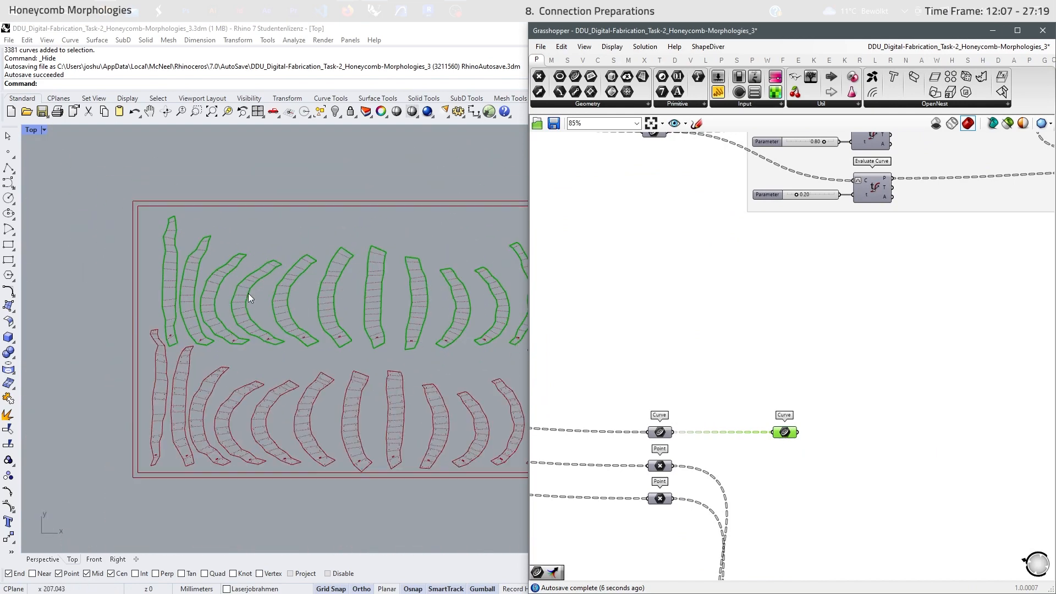
pyautogui.click(817, 451)
# Connect a Pt output of the second SORTED CURVE PAIRS cluster to a Point parameter of the duplicated definition
pyautogui.scroll(-5, 771, 444)
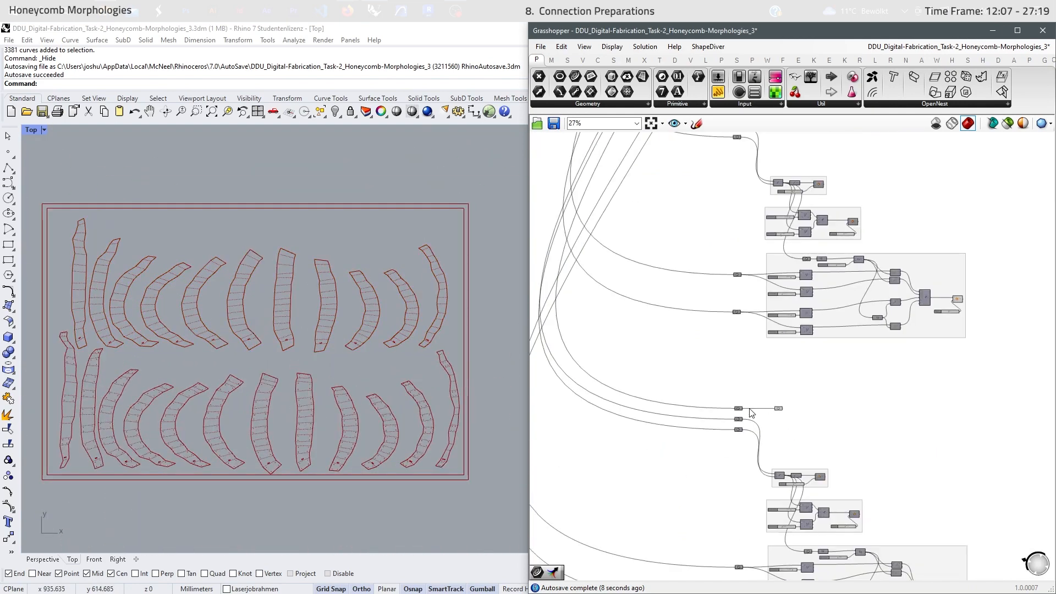
pyautogui.scroll(4, 771, 443)
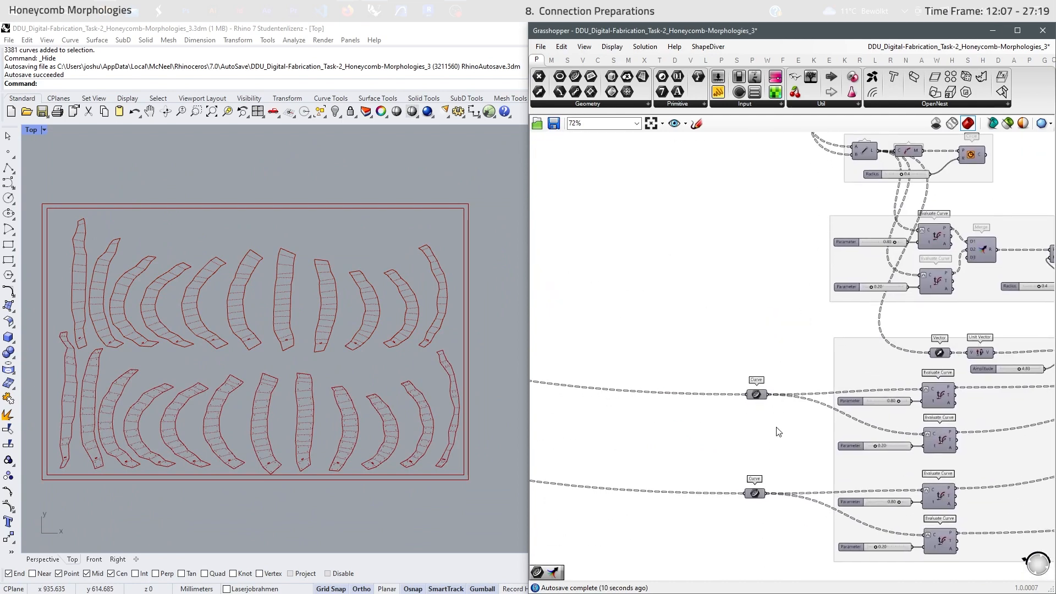
pyautogui.scroll(-3, 754, 440)
pyautogui.scroll(7, 776, 396)
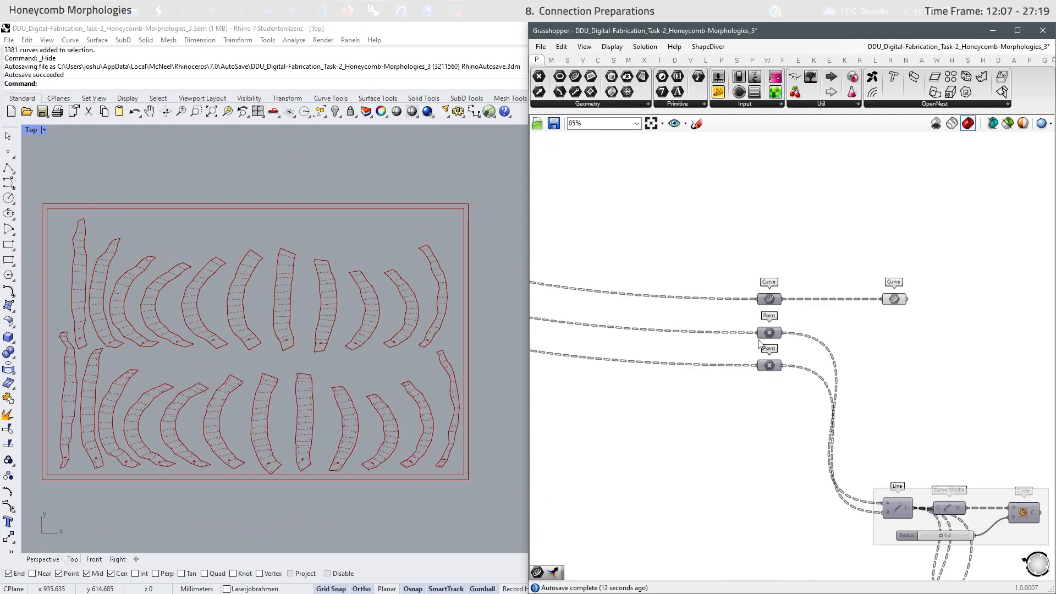
pyautogui.scroll(-9, 797, 470)
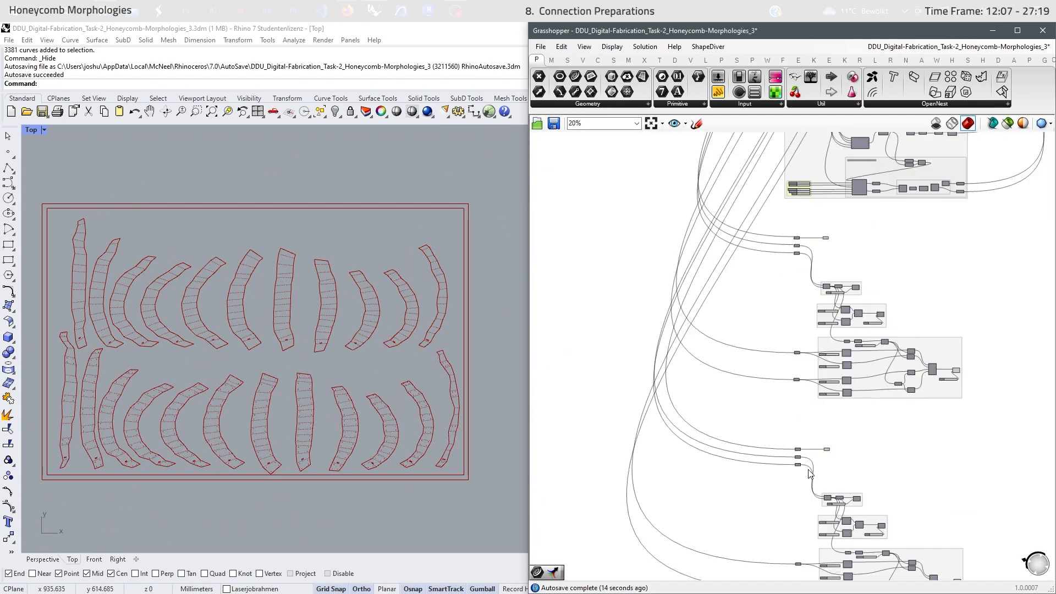
pyautogui.moveTo(726, 347); pyautogui.dragTo(752, 528, button='right')
pyautogui.moveTo(726, 215); pyautogui.dragTo(743, 452, button='right')
pyautogui.scroll(5, 756, 293)
pyautogui.scroll(4, 737, 385)
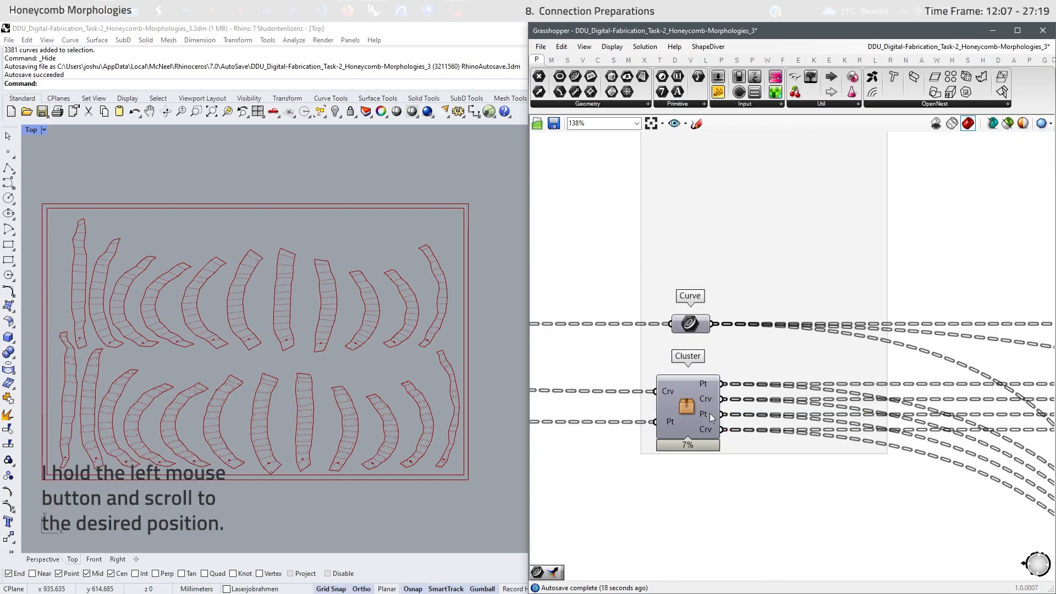
pyautogui.moveTo(729, 389); pyautogui.dragTo(795, 422)
pyautogui.scroll(-10, 814, 231)
pyautogui.scroll(10, 843, 344)
# Connect the other Pt output of the second SORTED CURVE PAIRS cluster to the duplicated definition's remaining Point parameter
pyautogui.scroll(-9, 832, 497)
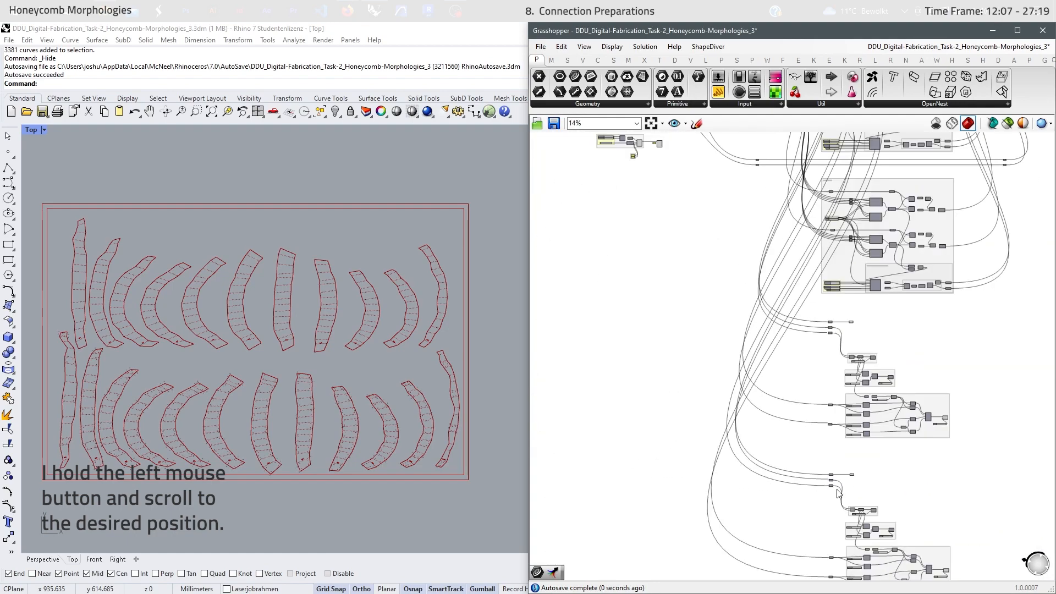
pyautogui.moveTo(781, 244); pyautogui.dragTo(779, 477, button='right')
pyautogui.scroll(8, 770, 300)
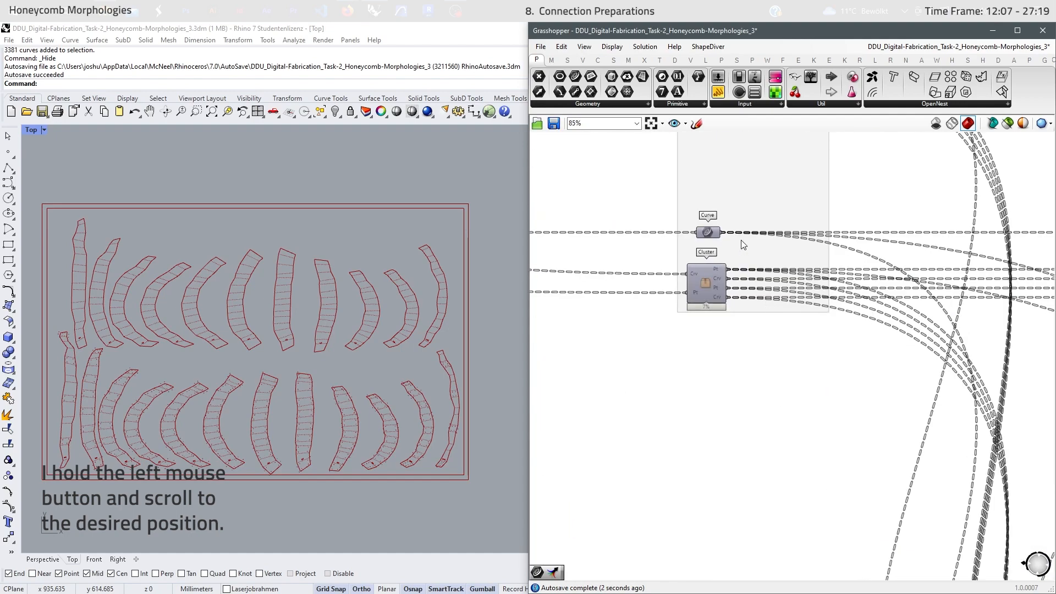
pyautogui.moveTo(774, 345); pyautogui.dragTo(763, 499, button='right')
pyautogui.scroll(1, 740, 480)
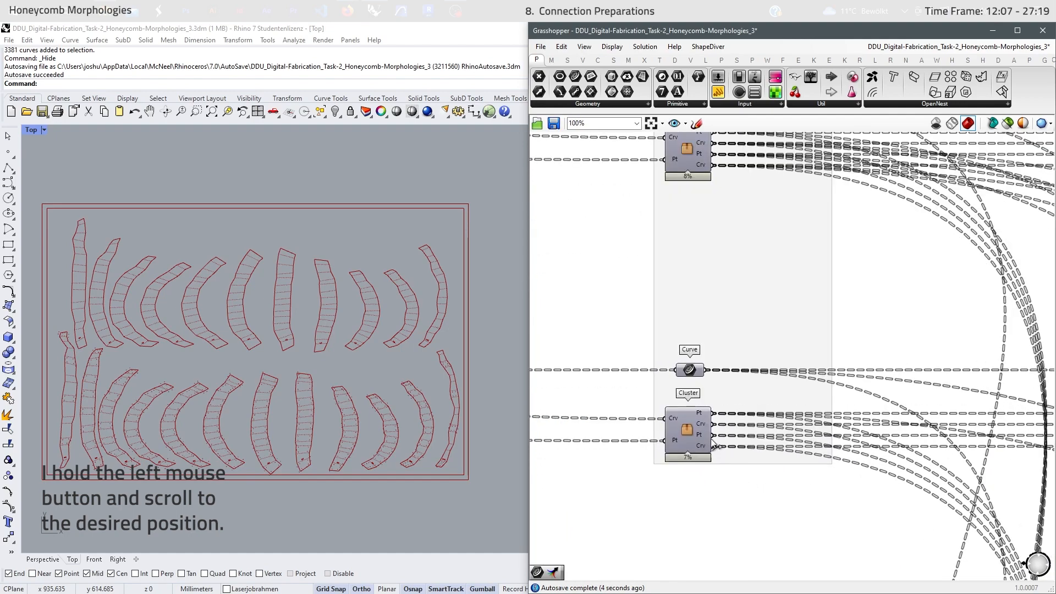
pyautogui.scroll(-10, 794, 385)
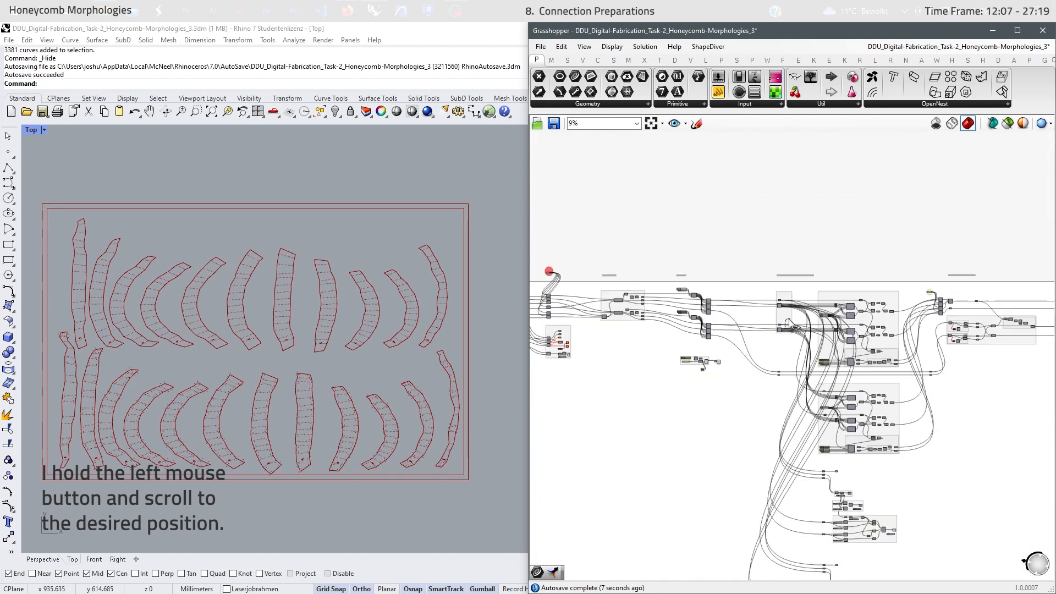
pyautogui.scroll(10, 820, 445)
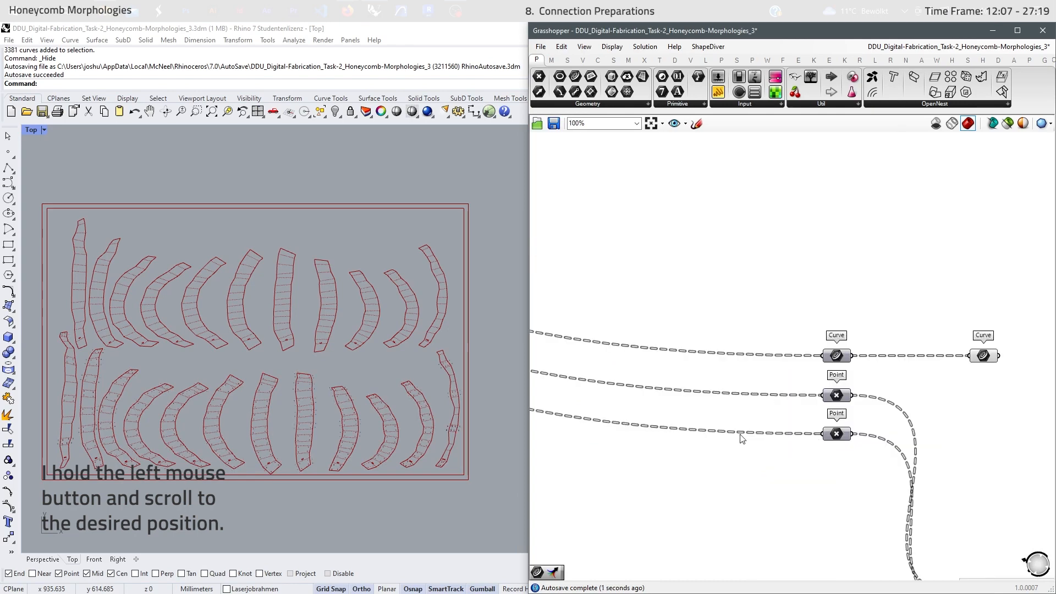
pyautogui.scroll(5, 312, 327)
# Connect the first Crv output of the second SORTED CURVE PAIRS cluster to one of the duplicated definition's lower Curve parameters
pyautogui.scroll(-6, 706, 414)
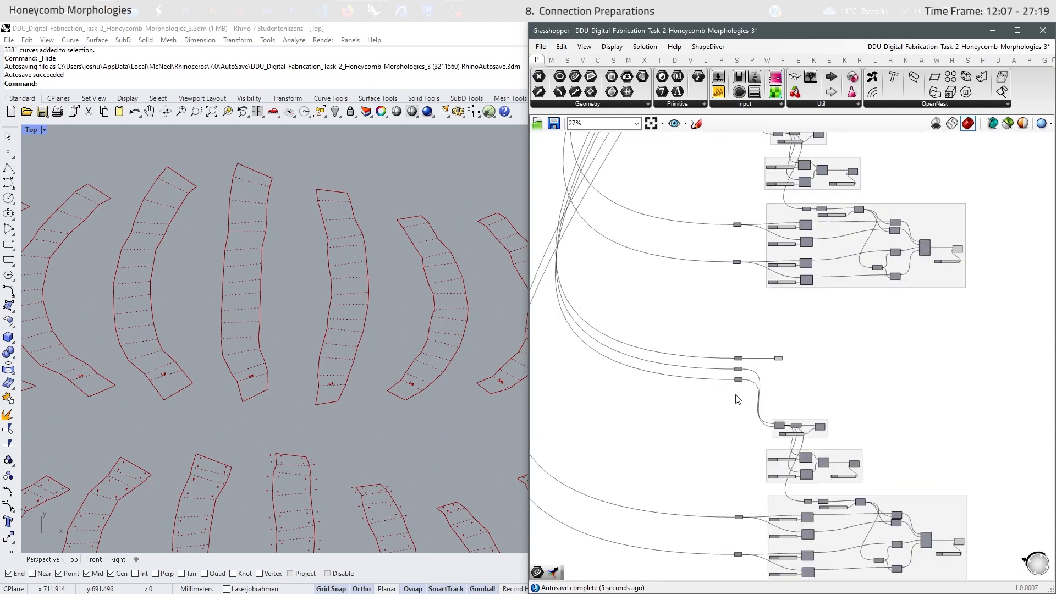
pyautogui.scroll(5, 750, 547)
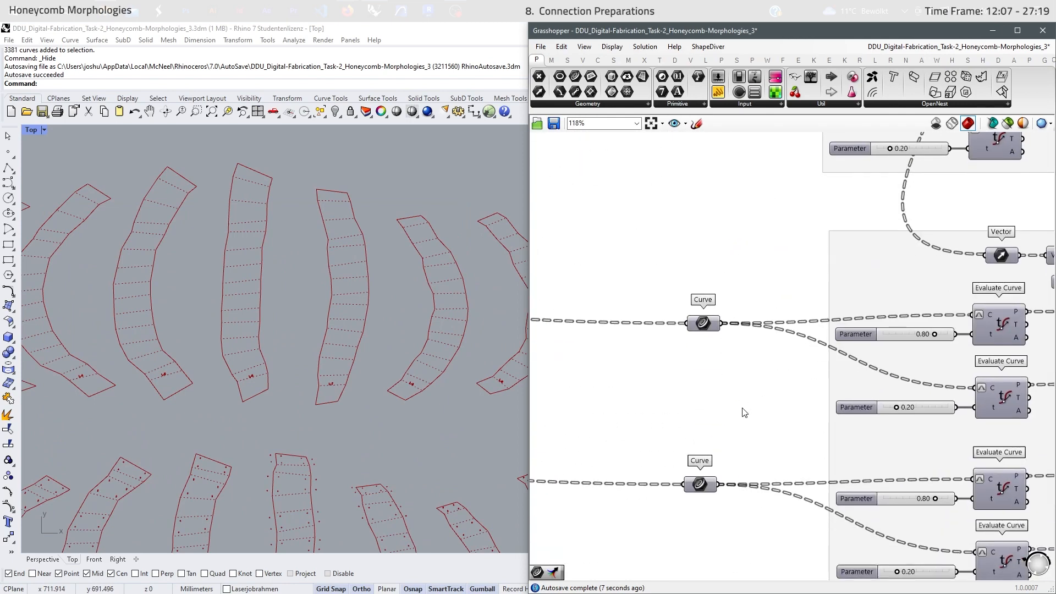
pyautogui.scroll(-4, 743, 412)
pyautogui.scroll(6, 757, 508)
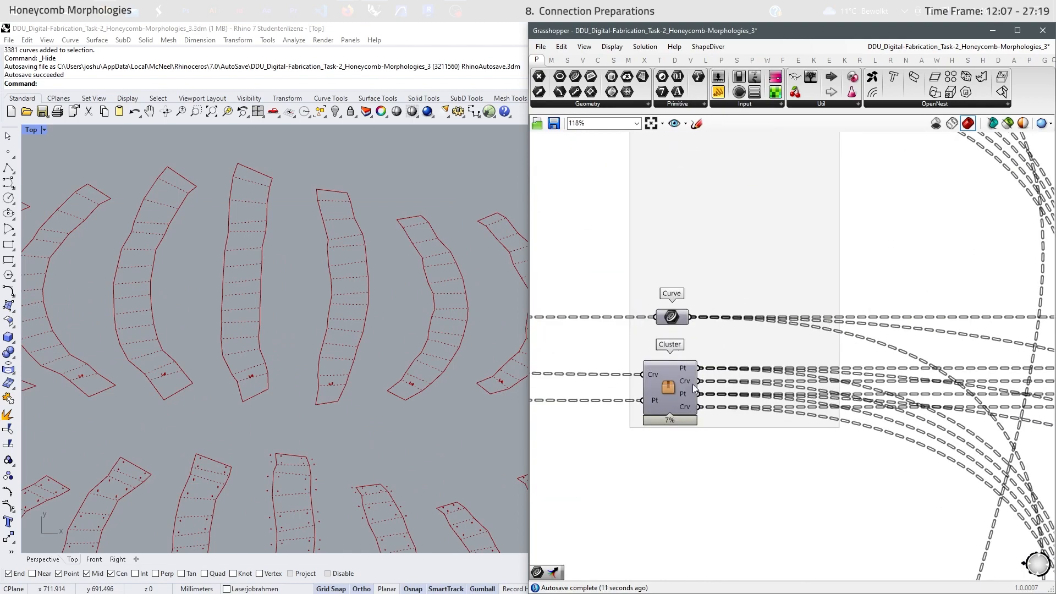
pyautogui.scroll(-8, 853, 333)
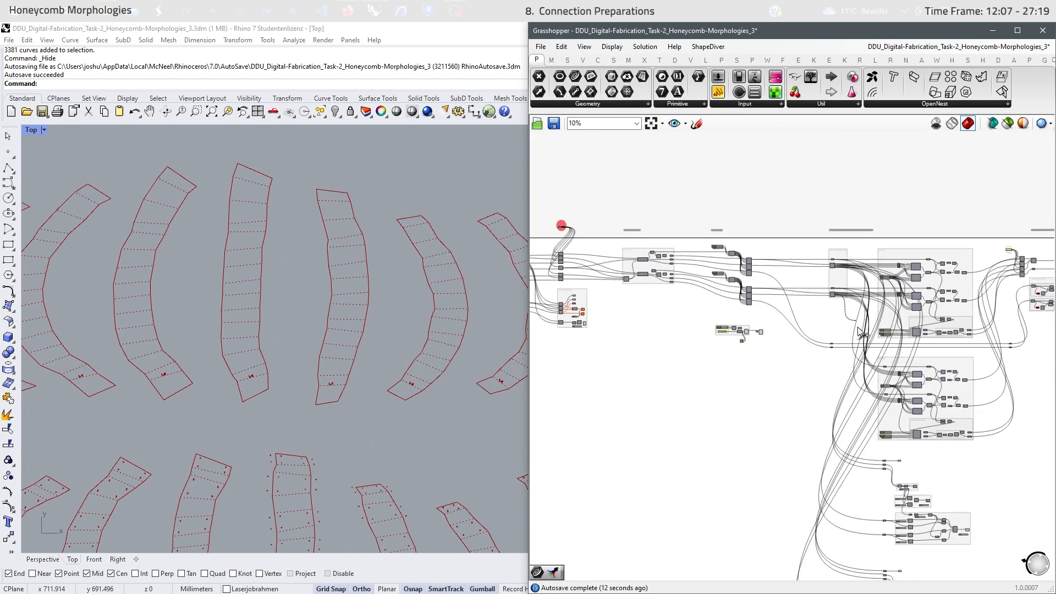
pyautogui.scroll(7, 862, 341)
pyautogui.moveTo(862, 333); pyautogui.dragTo(814, 422)
pyautogui.scroll(-7, 814, 422)
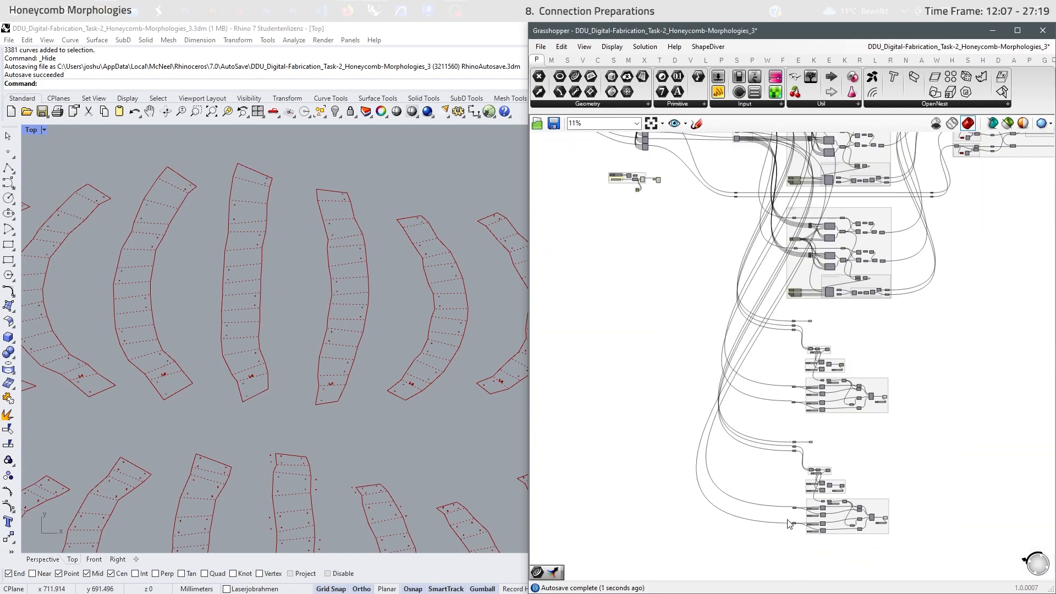
# Connect the last Crv output of the second SORTED CURVE PAIRS cluster to the duplicated definition's remaining lower Curve parameter
pyautogui.scroll(8, 766, 330)
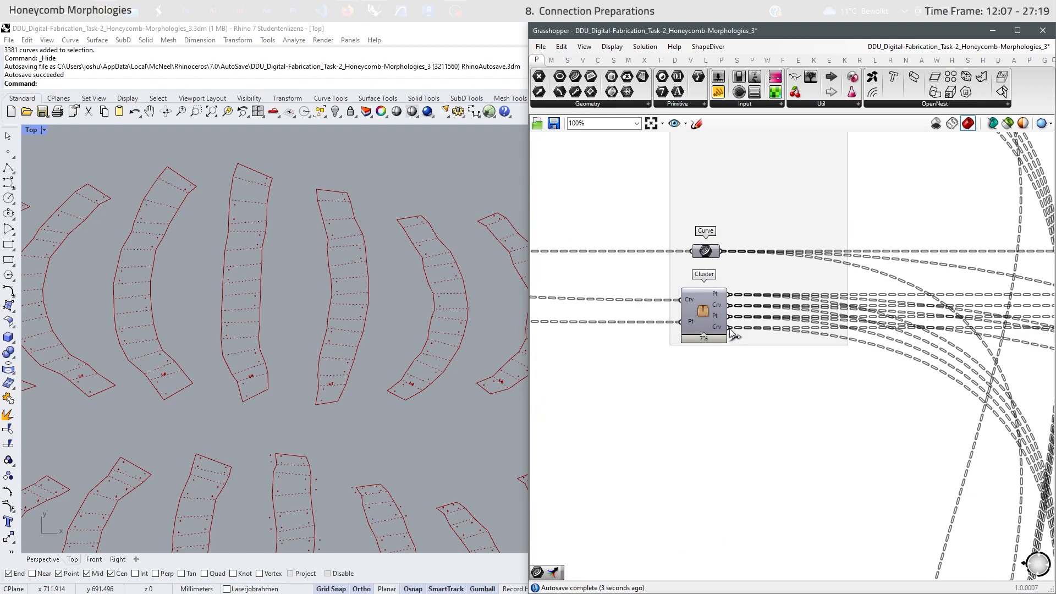
pyautogui.scroll(-8, 823, 257)
pyautogui.moveTo(729, 329); pyautogui.dragTo(825, 487)
pyautogui.scroll(3, 816, 554)
pyautogui.scroll(6, 850, 481)
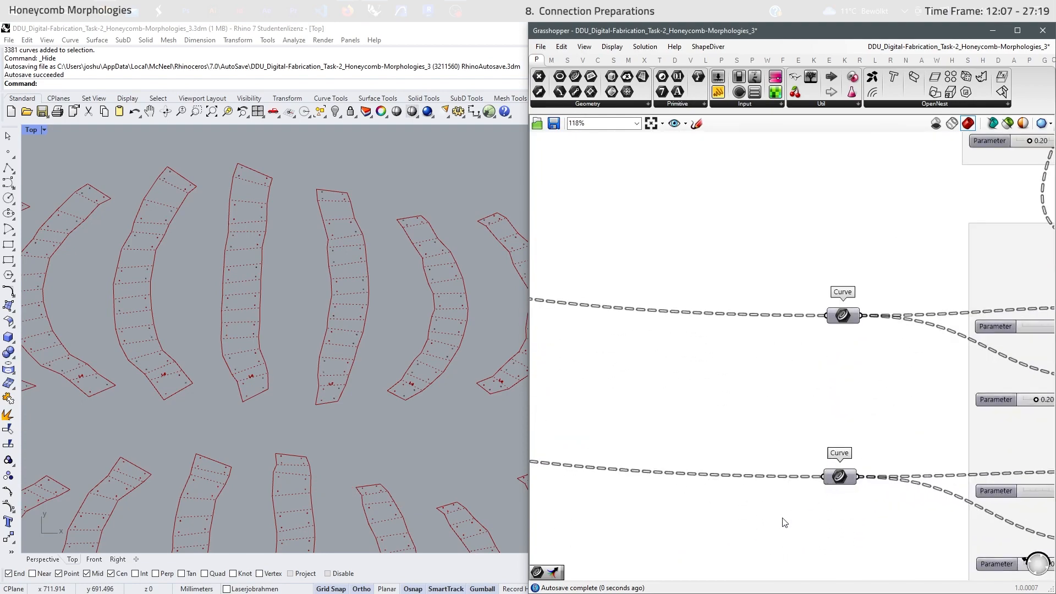
# Examine the generated holes on the panels in Rhino and the Circle components' radius inputs in the original definition
pyautogui.scroll(-5, 698, 330)
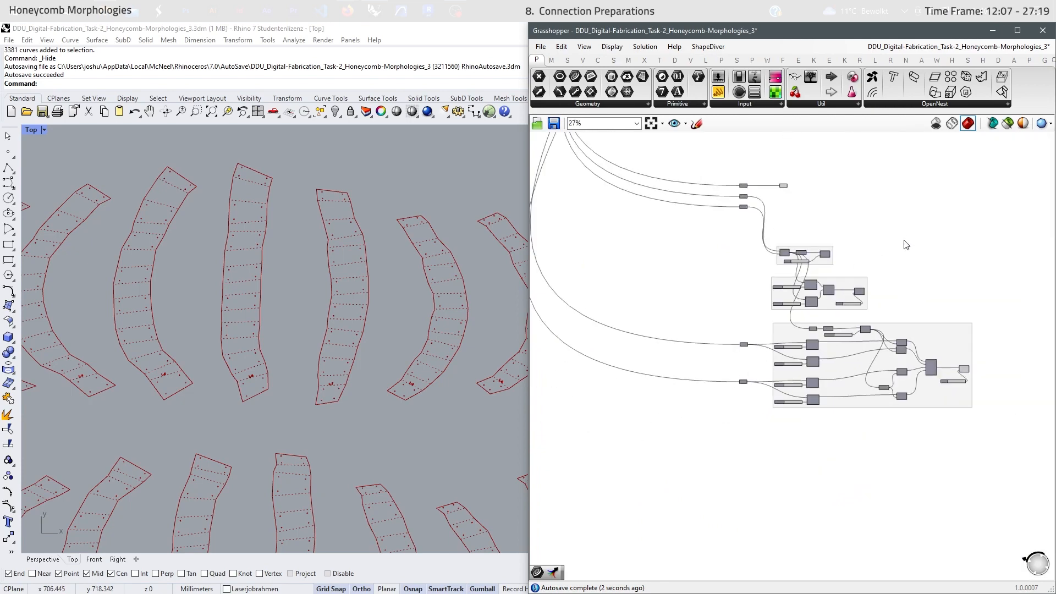
pyautogui.moveTo(907, 244); pyautogui.dragTo(882, 301, button='right')
pyautogui.scroll(-4, 249, 301)
pyautogui.scroll(3, 266, 328)
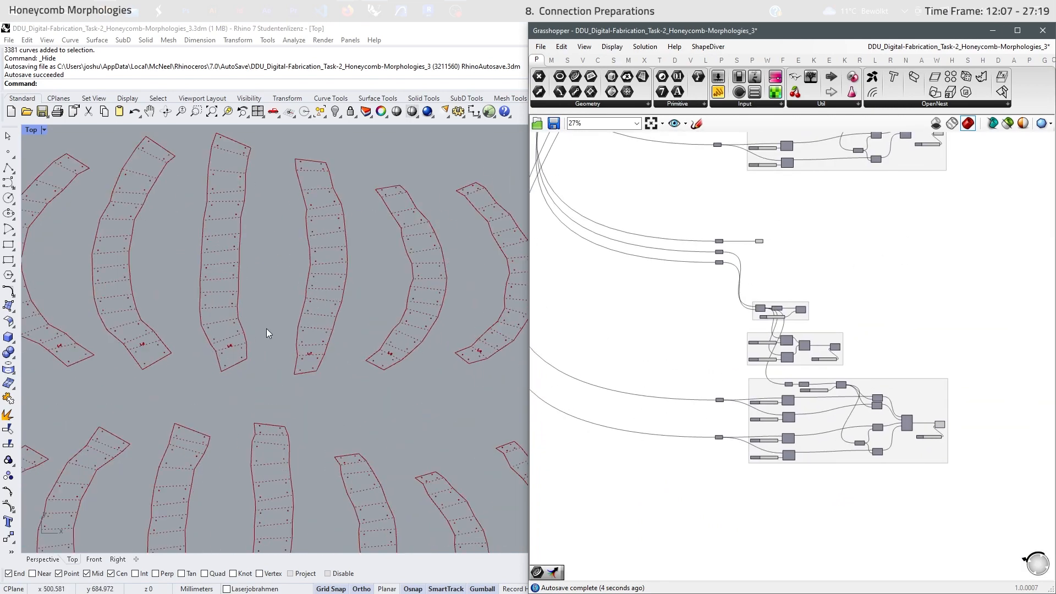
pyautogui.scroll(5, 266, 328)
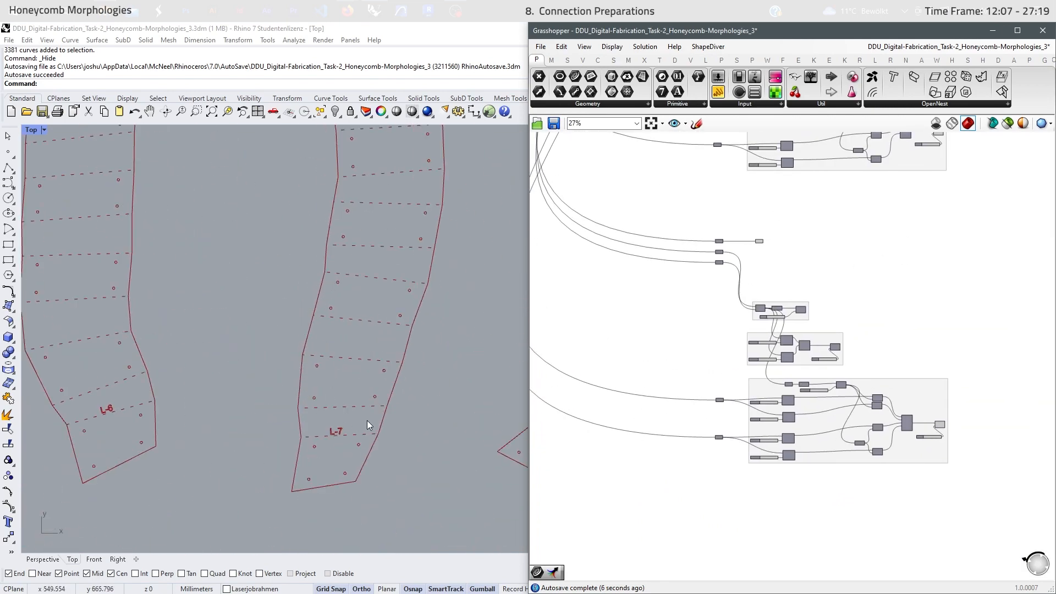
pyautogui.scroll(-4, 764, 278)
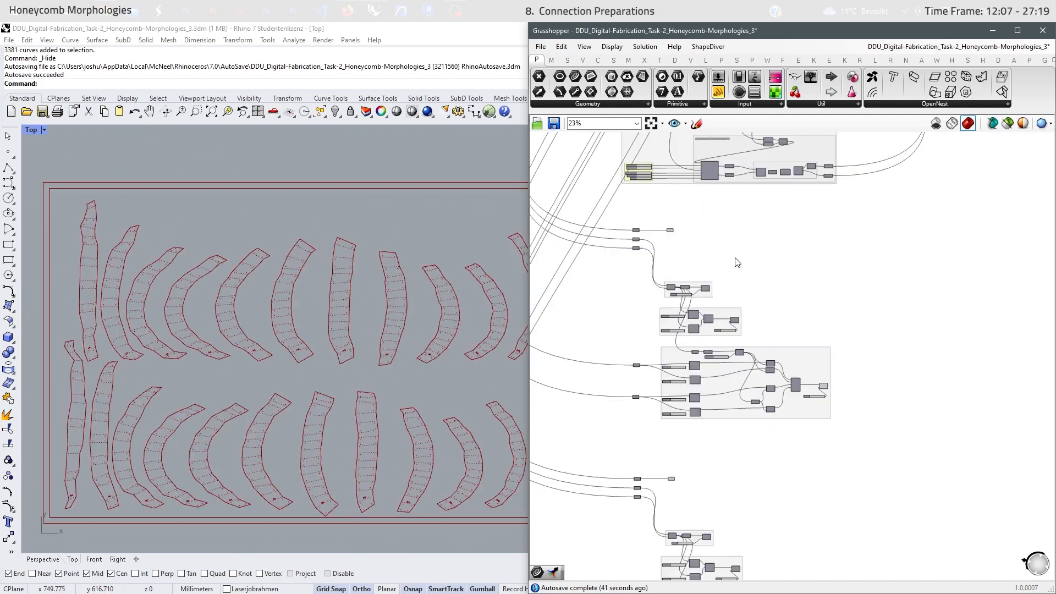
pyautogui.scroll(10, 731, 273)
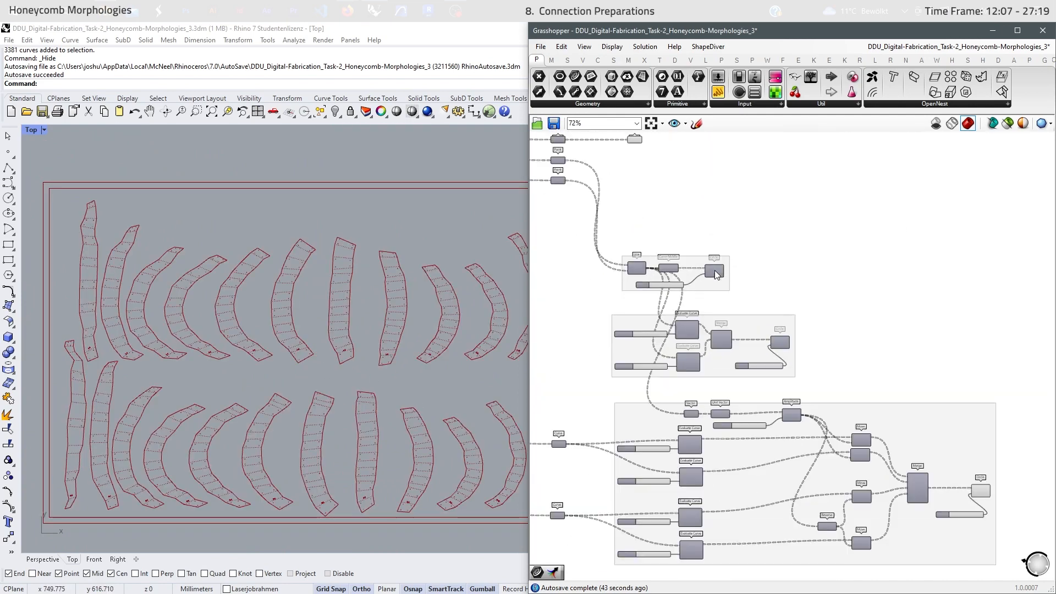
pyautogui.scroll(-2, 437, 312)
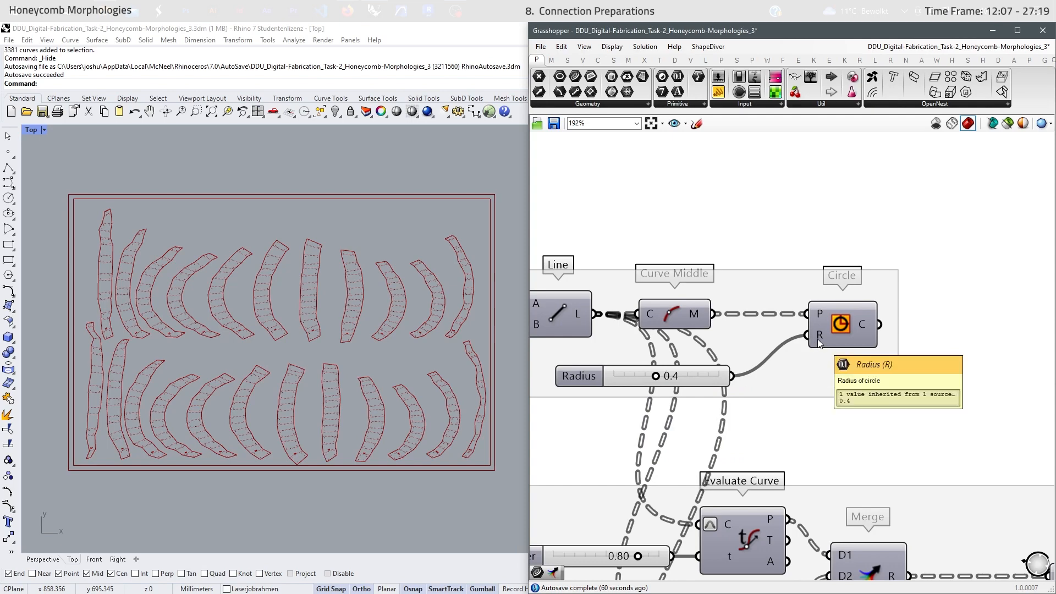
# Duplicate the 0.4 Radius slider into the empty space above the Curve Middle circle group
pyautogui.scroll(-3, 819, 343)
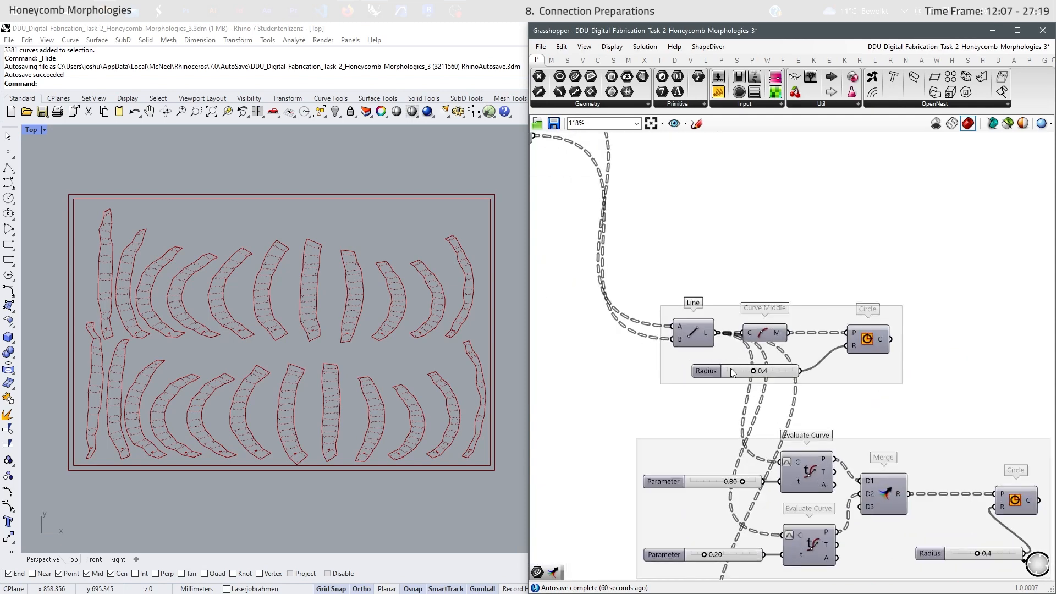
pyautogui.keyDown('alt'); pyautogui.moveTo(731, 373); pyautogui.dragTo(851, 222); pyautogui.keyUp('alt')
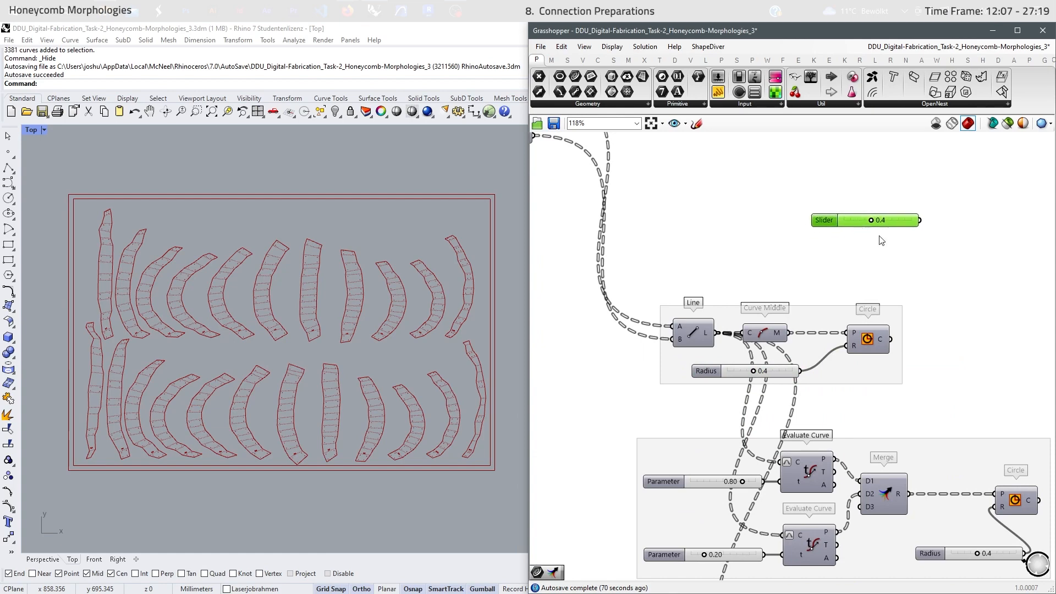
pyautogui.scroll(3, 938, 249)
pyautogui.click(924, 269)
pyautogui.moveTo(890, 249); pyautogui.dragTo(918, 273, button='right')
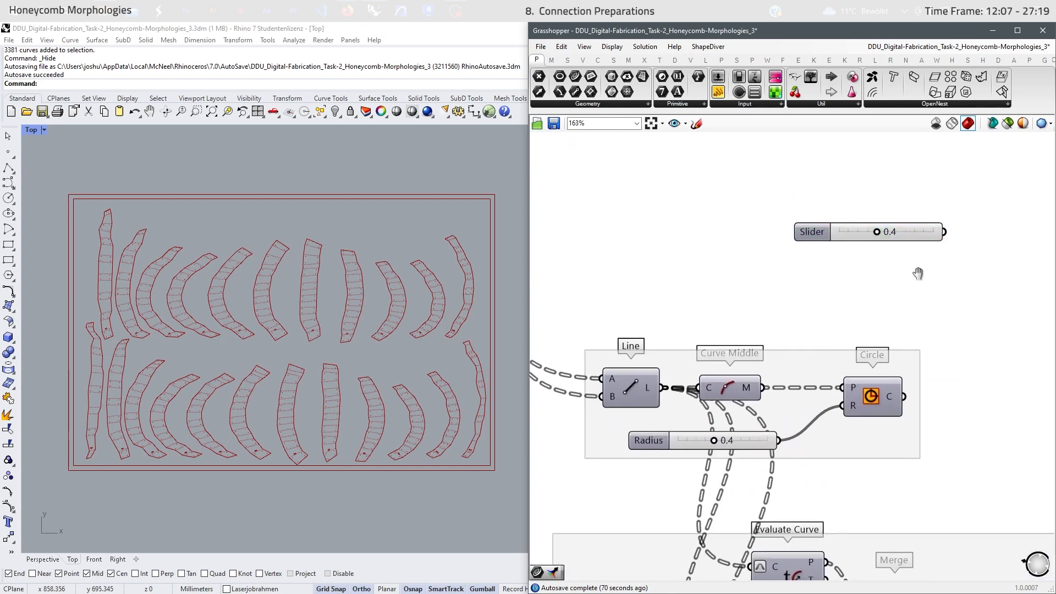
# Try to set the copied slider's value to 1.5
pyautogui.doubleClick(893, 236)
pyautogui.write('1.5')
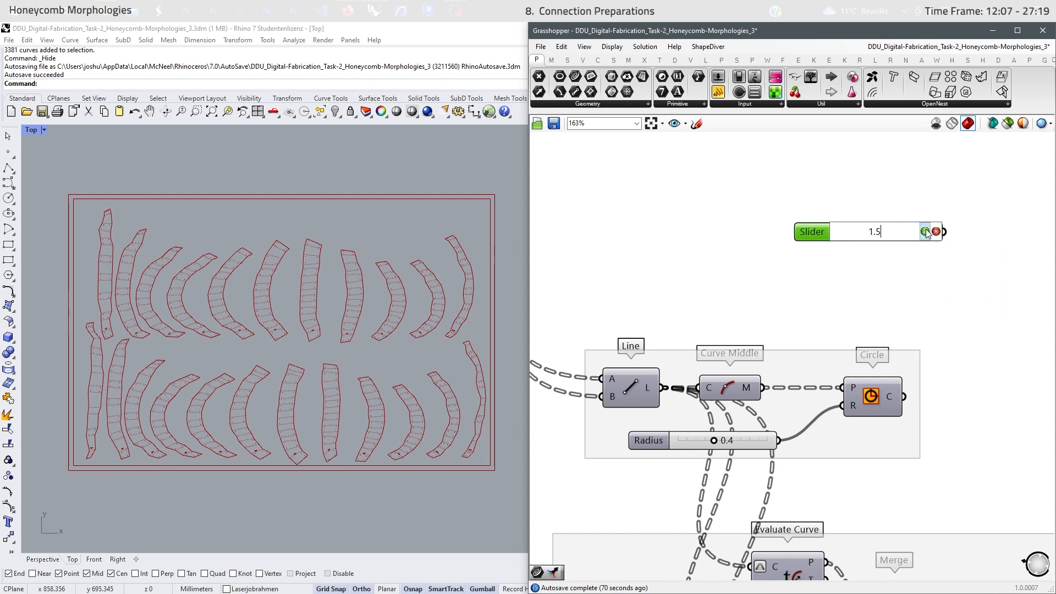
pyautogui.click(925, 231)
# Set the maximum of the copied slider's numeric domain to 10
pyautogui.doubleClick(820, 241)
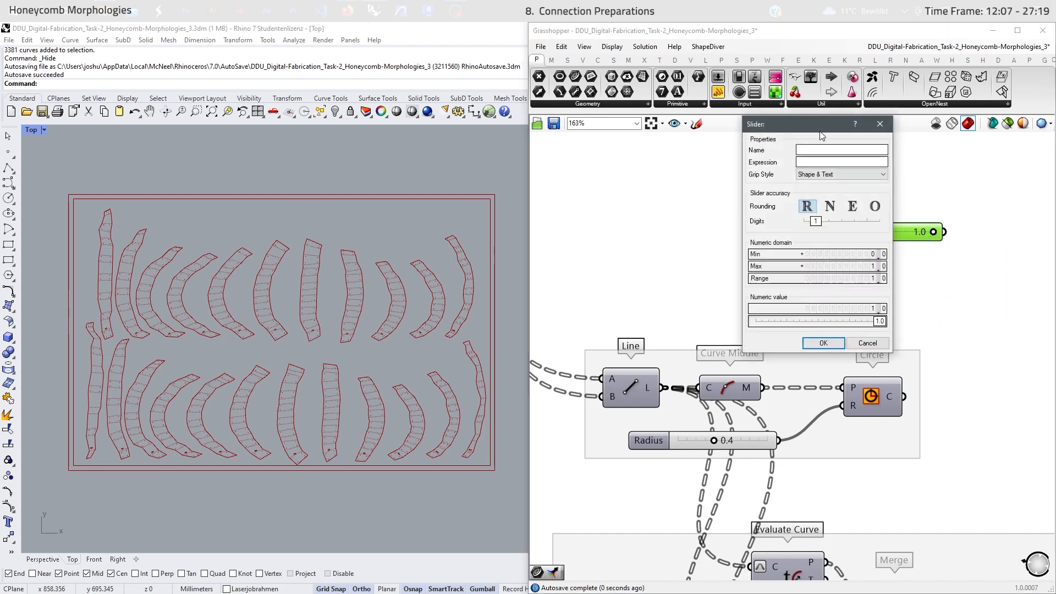
pyautogui.moveTo(820, 130); pyautogui.dragTo(716, 142)
pyautogui.doubleClick(748, 284)
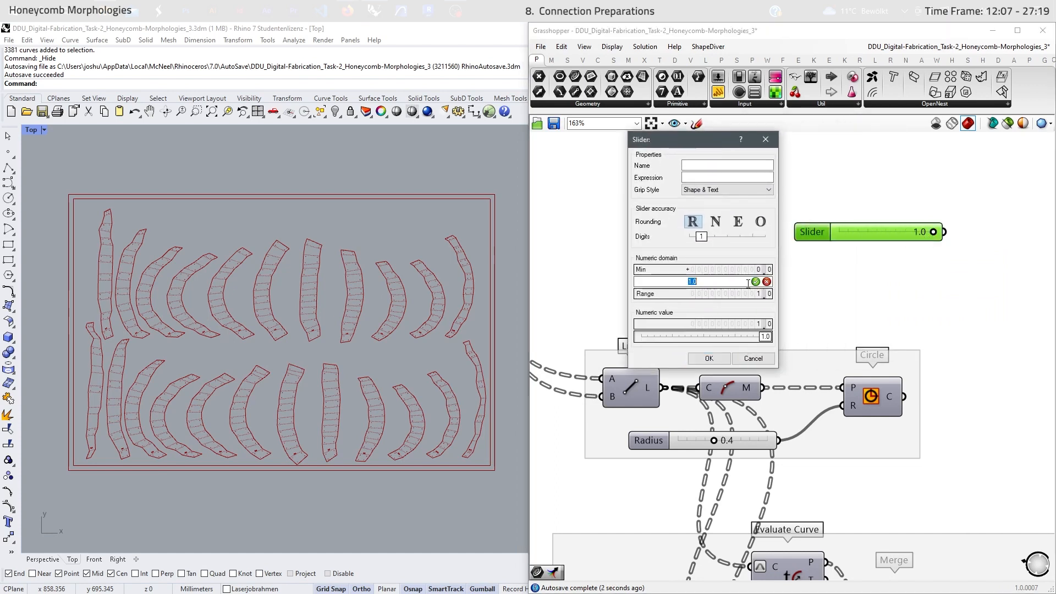
pyautogui.write('10')
pyautogui.click(756, 282)
pyautogui.click(709, 358)
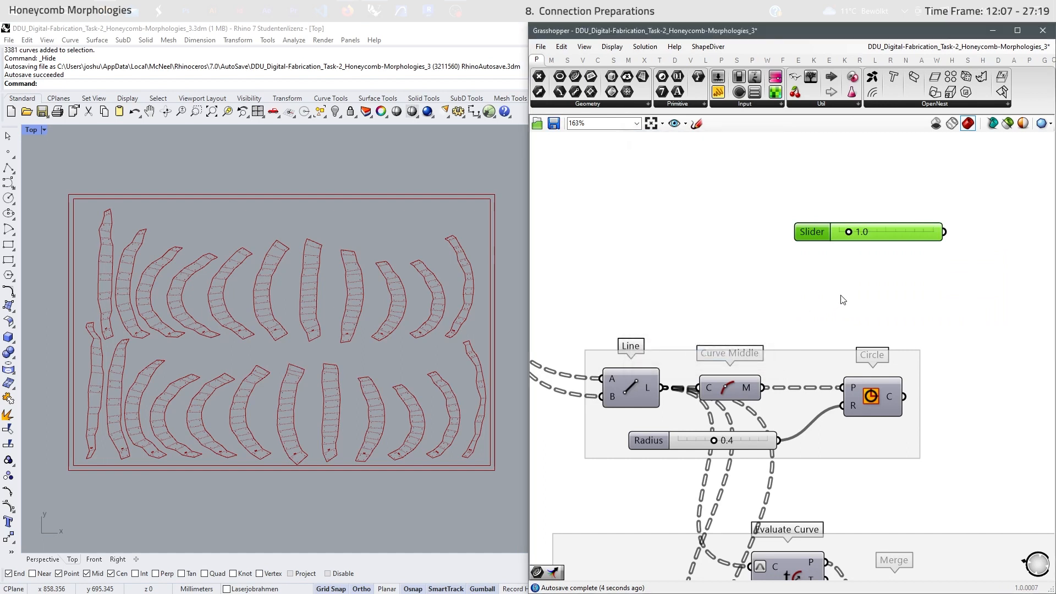
# Enter 1.5 as the copied slider's value and replace it with 2
pyautogui.doubleClick(865, 233)
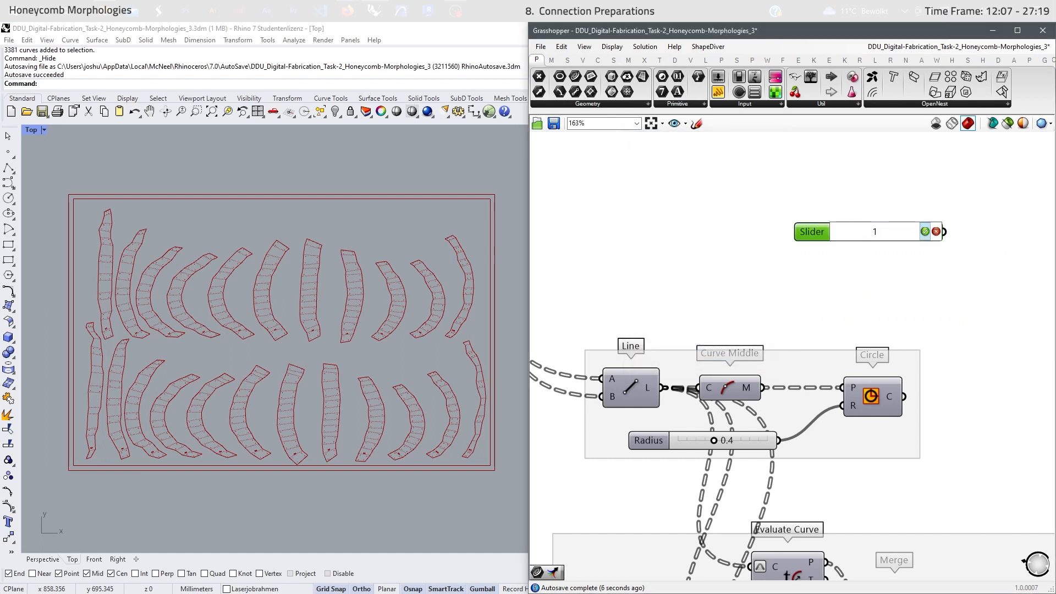
pyautogui.click(925, 231)
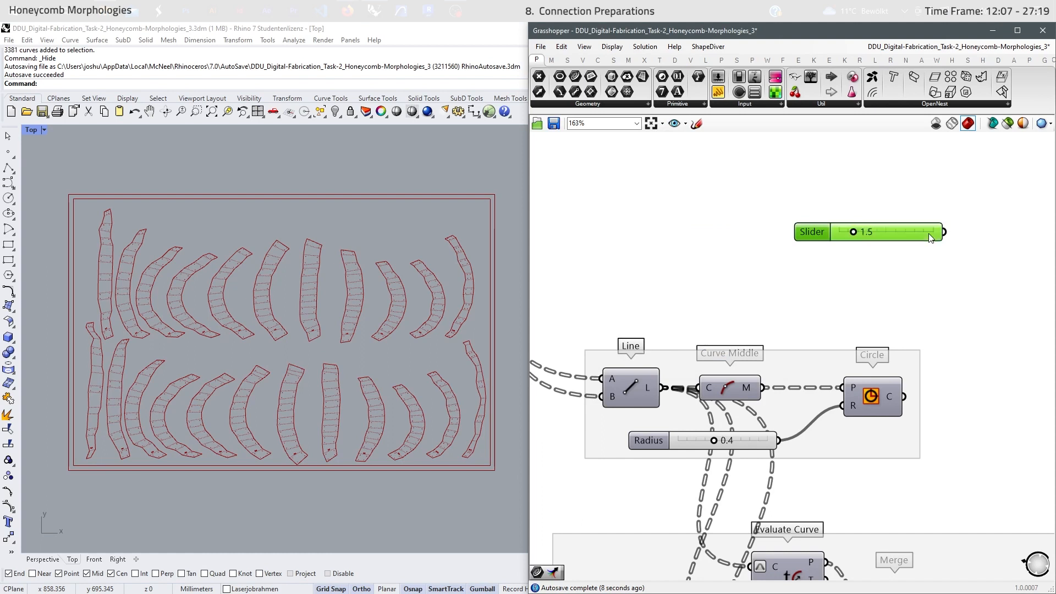
pyautogui.doubleClick(875, 233)
pyautogui.write('2')
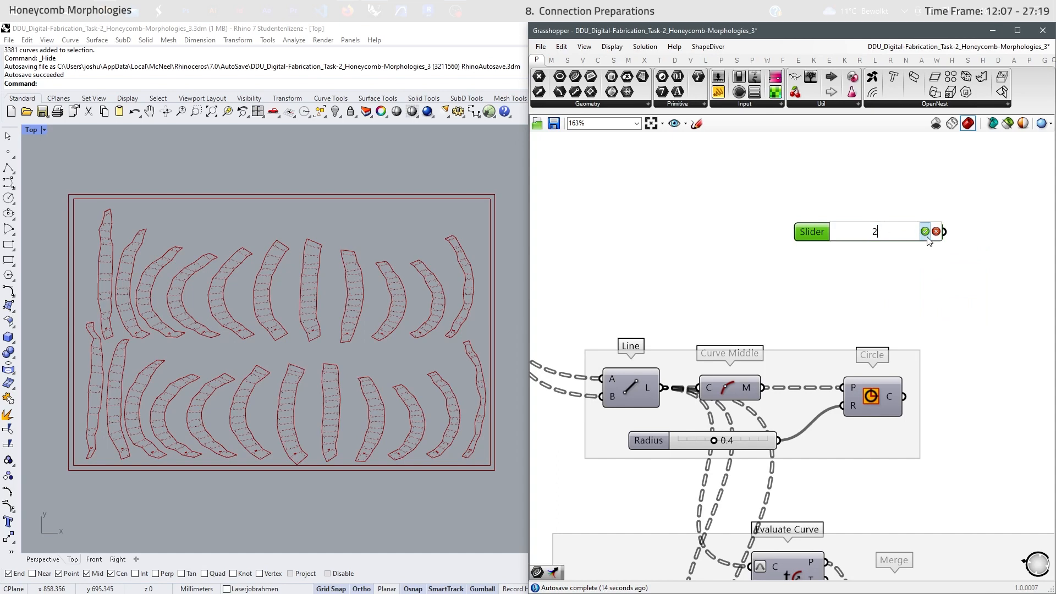
pyautogui.click(925, 232)
# Connect the copied slider to the radius inputs of the original definition's first and second Circle components
pyautogui.scroll(-4, 678, 255)
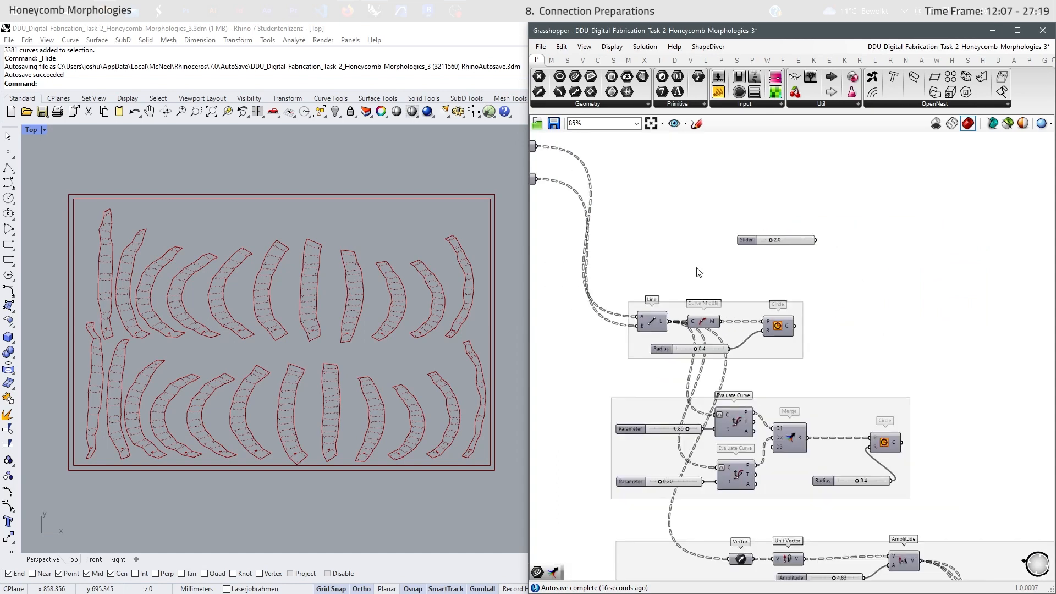
pyautogui.scroll(4, 767, 187)
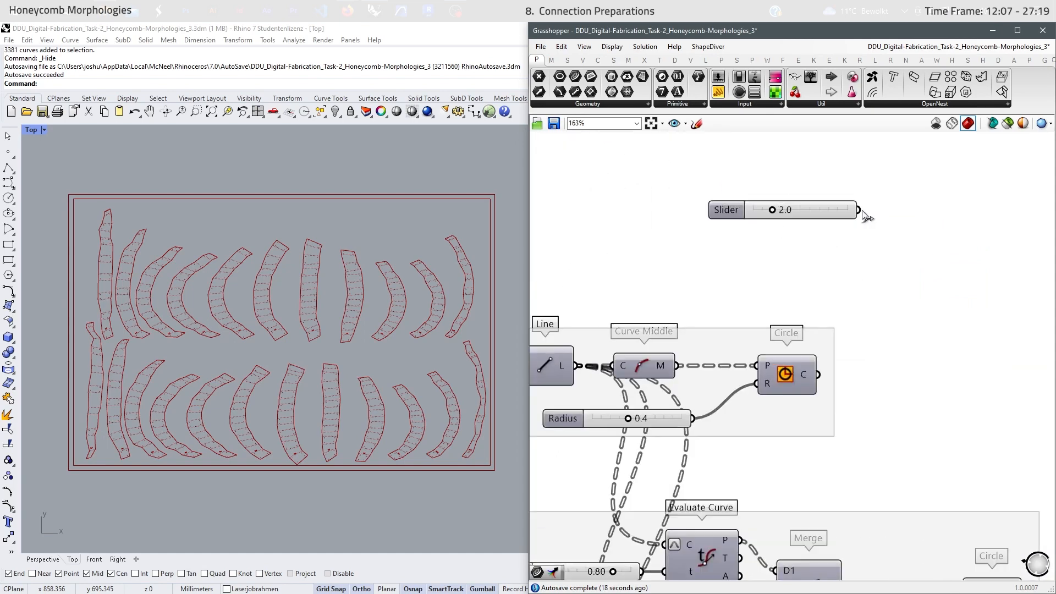
pyautogui.moveTo(858, 209); pyautogui.dragTo(758, 383)
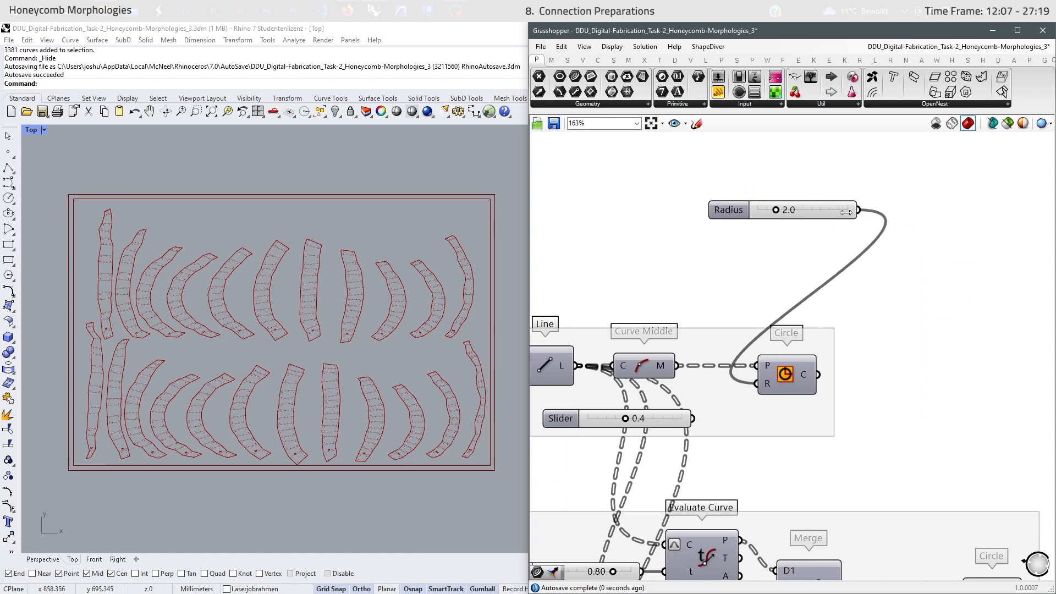
pyautogui.scroll(-8, 874, 167)
pyautogui.moveTo(861, 212); pyautogui.dragTo(870, 325)
pyautogui.scroll(5, 917, 291)
pyautogui.scroll(-1, 822, 323)
pyautogui.scroll(-5, 816, 326)
pyautogui.scroll(3, 803, 249)
# Move the Radius slider near the original definition's third group and connect it to that group's Circle radius input
pyautogui.moveTo(770, 223); pyautogui.dragTo(987, 399)
pyautogui.scroll(4, 987, 399)
pyautogui.moveTo(987, 399); pyautogui.dragTo(806, 275, button='right')
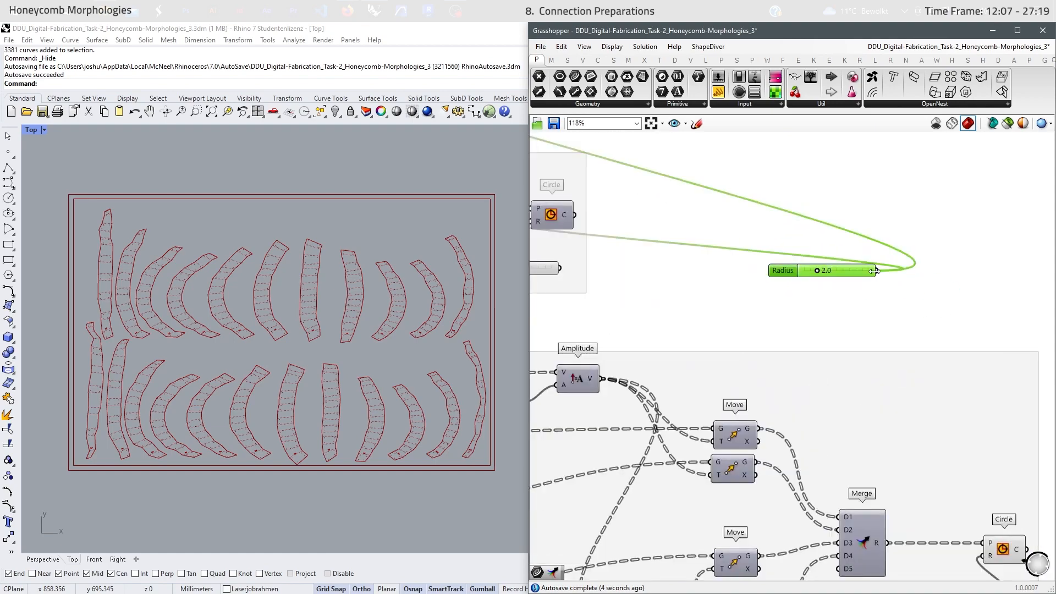
pyautogui.moveTo(878, 270); pyautogui.dragTo(991, 556)
# Move the shared Radius slider to the duplicated definition and connect it to the first Circle's radius input
pyautogui.scroll(-4, 842, 259)
pyautogui.scroll(-5, 858, 242)
pyautogui.moveTo(812, 263); pyautogui.dragTo(763, 371)
pyautogui.scroll(7, 770, 380)
pyautogui.moveTo(843, 371); pyautogui.dragTo(854, 460)
# Connect the shared Radius slider to the radius inputs of the duplicated definition's second and third Circle components
pyautogui.moveTo(764, 371); pyautogui.dragTo(972, 495)
pyautogui.moveTo(972, 495); pyautogui.dragTo(785, 286, button='right')
pyautogui.moveTo(863, 286); pyautogui.dragTo(793, 388)
pyautogui.scroll(-6, 784, 233)
pyautogui.moveTo(783, 285); pyautogui.dragTo(771, 251)
pyautogui.scroll(5, 869, 294)
pyautogui.moveTo(838, 251); pyautogui.dragTo(920, 462)
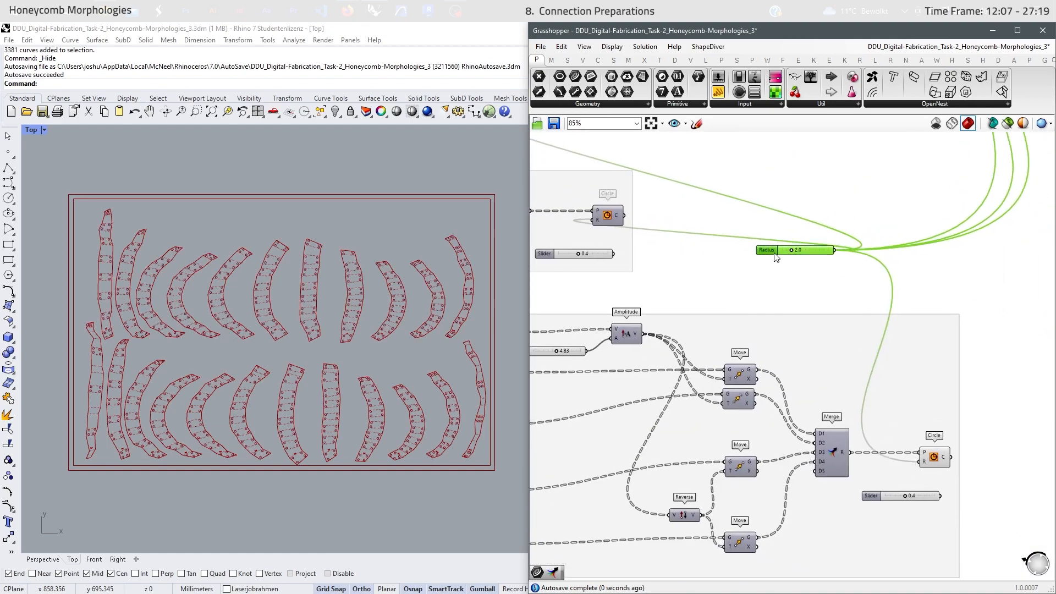
# Move the shared Radius slider above the original definition's first group and set its value to 1.5
pyautogui.scroll(-7, 902, 322)
pyautogui.moveTo(773, 254); pyautogui.dragTo(836, 261)
pyautogui.scroll(8, 837, 265)
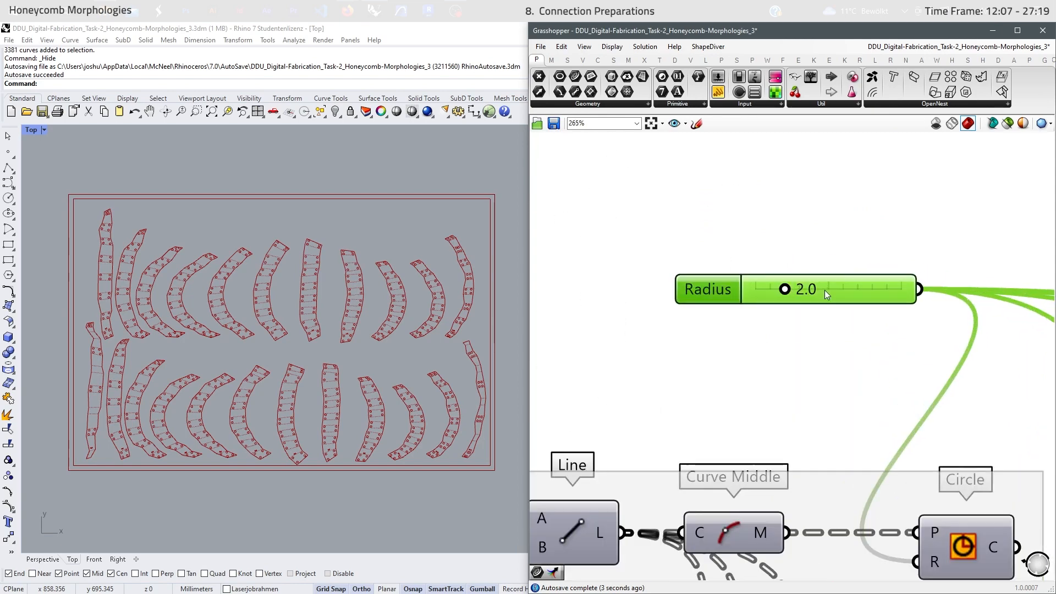
pyautogui.doubleClick(804, 294)
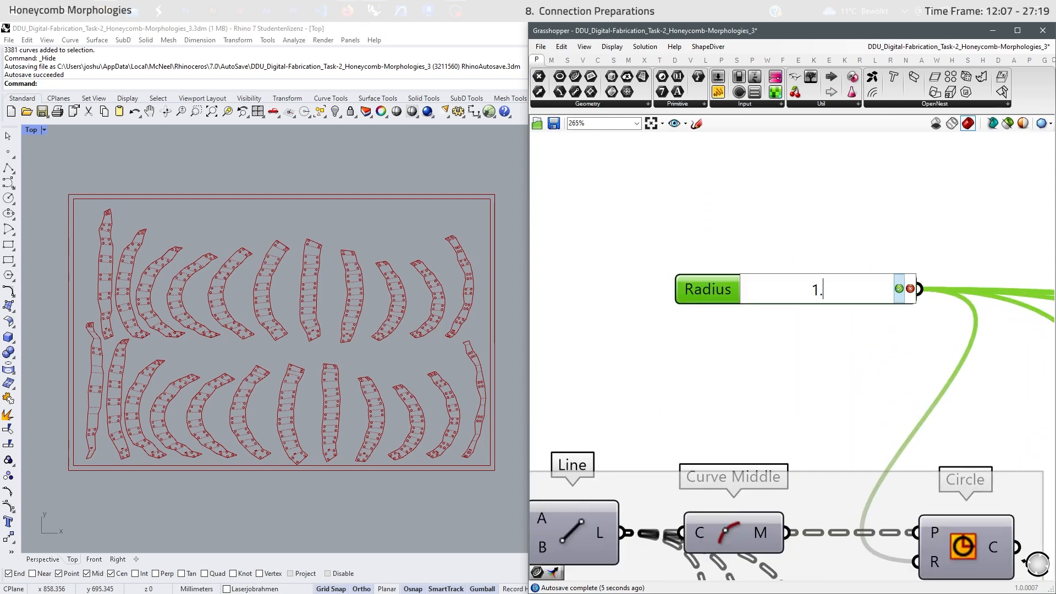
pyautogui.write('5')
pyautogui.click(899, 288)
pyautogui.click(845, 365)
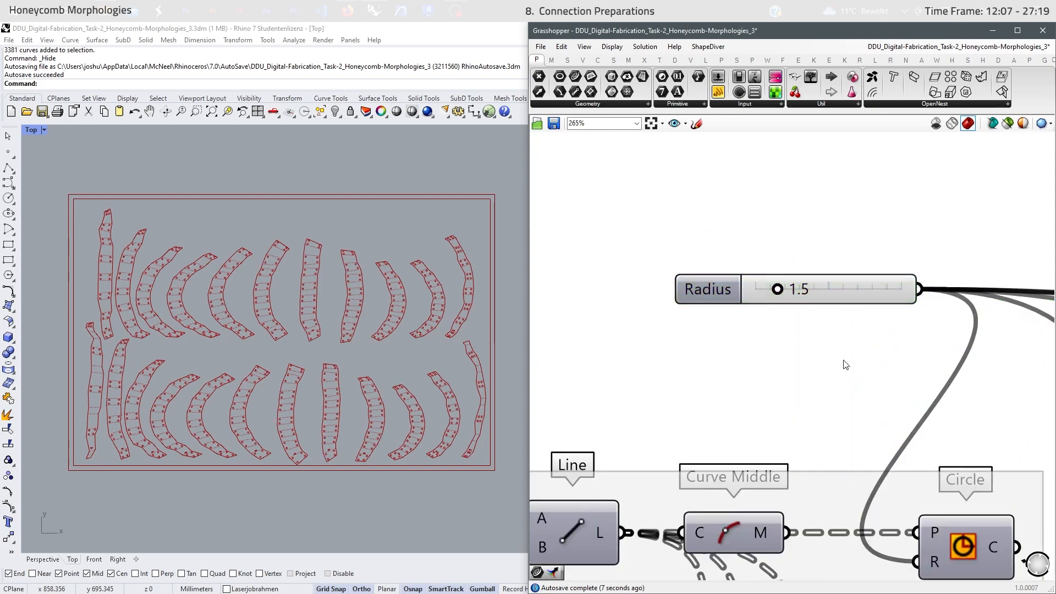
# Turn off the preview of the Circle component in the original definition's third group
pyautogui.scroll(6, 288, 272)
pyautogui.scroll(-3, 370, 292)
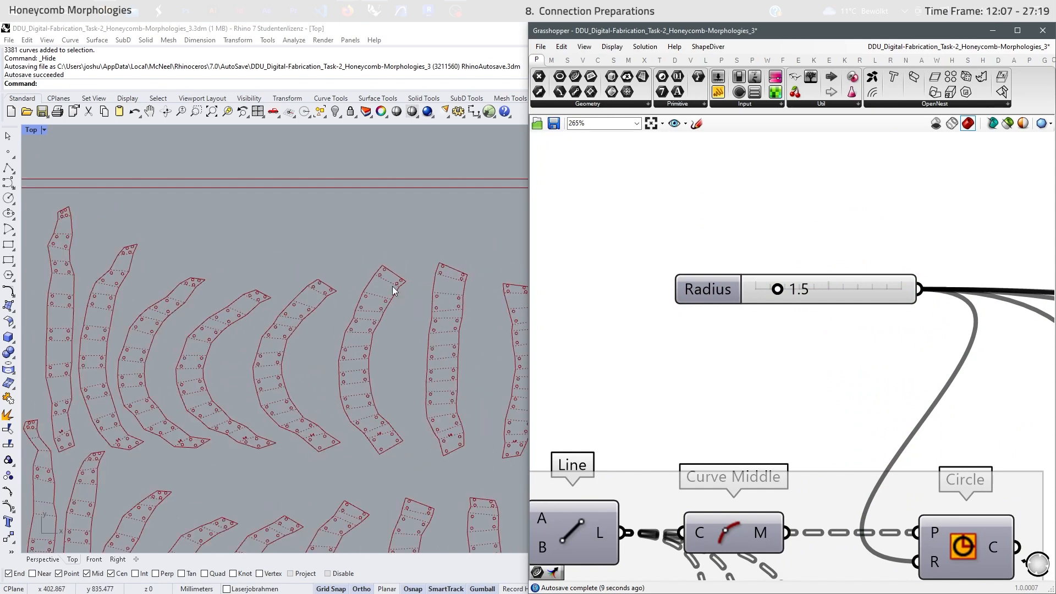
pyautogui.scroll(3, 391, 286)
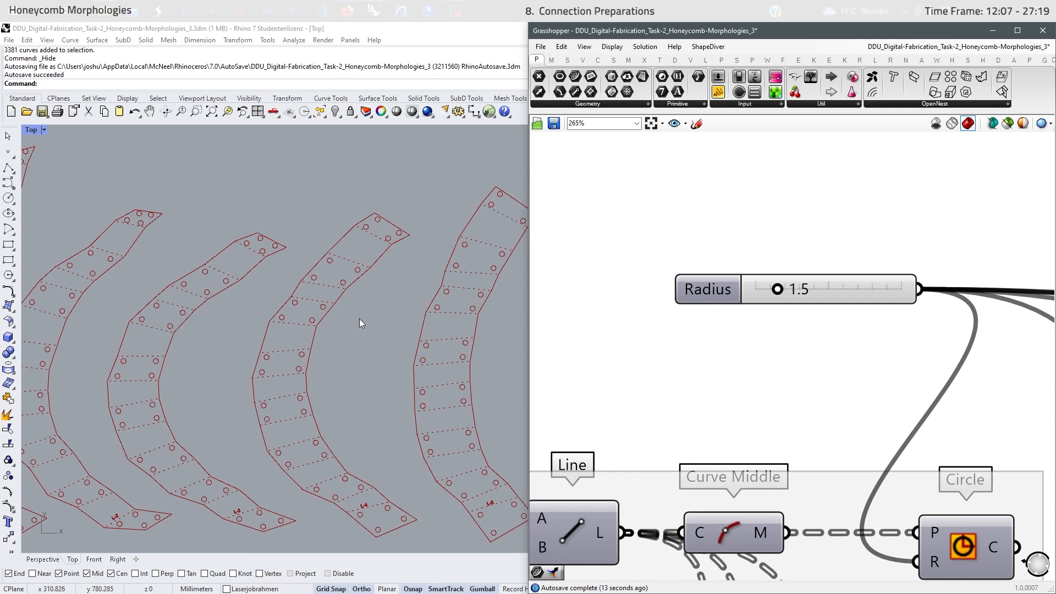
pyautogui.scroll(-2, 676, 246)
pyautogui.scroll(-11, 676, 246)
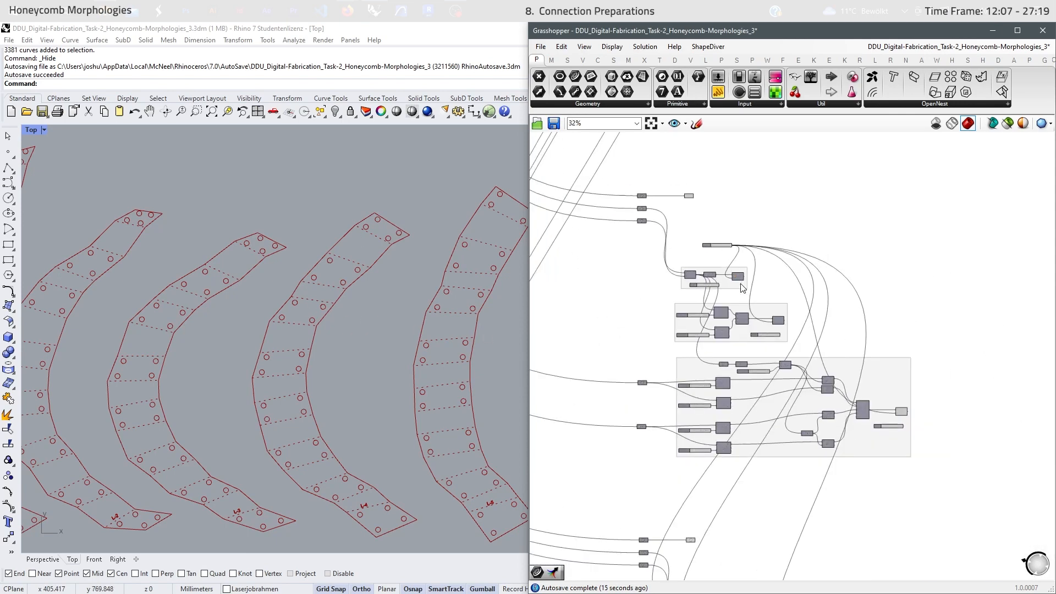
pyautogui.scroll(6, 911, 429)
pyautogui.moveTo(855, 224); pyautogui.dragTo(967, 418)
pyautogui.middleClick(979, 319)
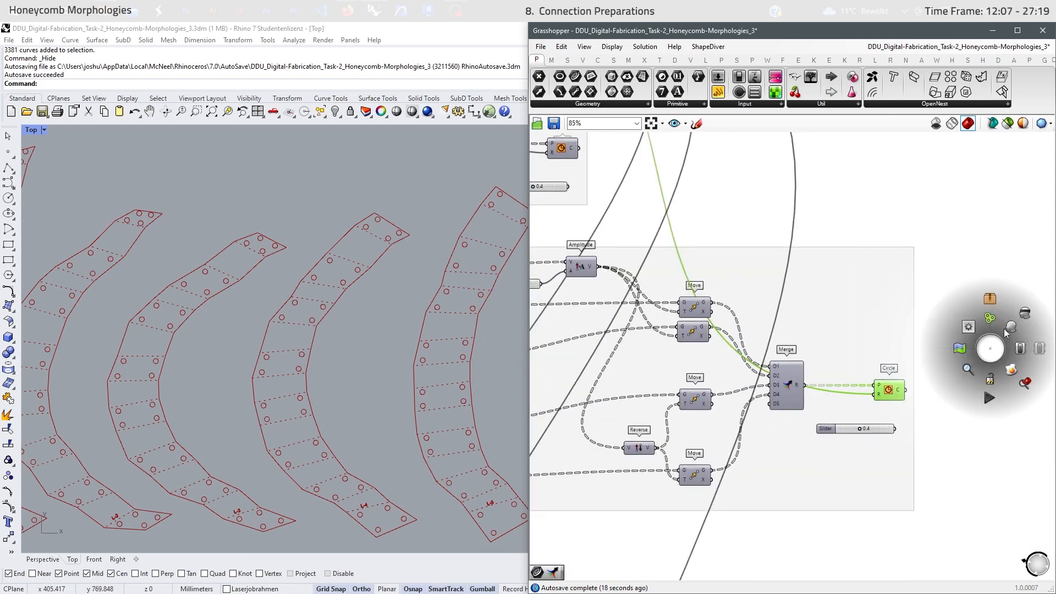
pyautogui.click(1024, 313)
# Turn on the preview of the Circle component in the original definition's first group
pyautogui.moveTo(857, 226); pyautogui.dragTo(985, 395, button='right')
pyautogui.moveTo(718, 289); pyautogui.dragTo(861, 331, button='right')
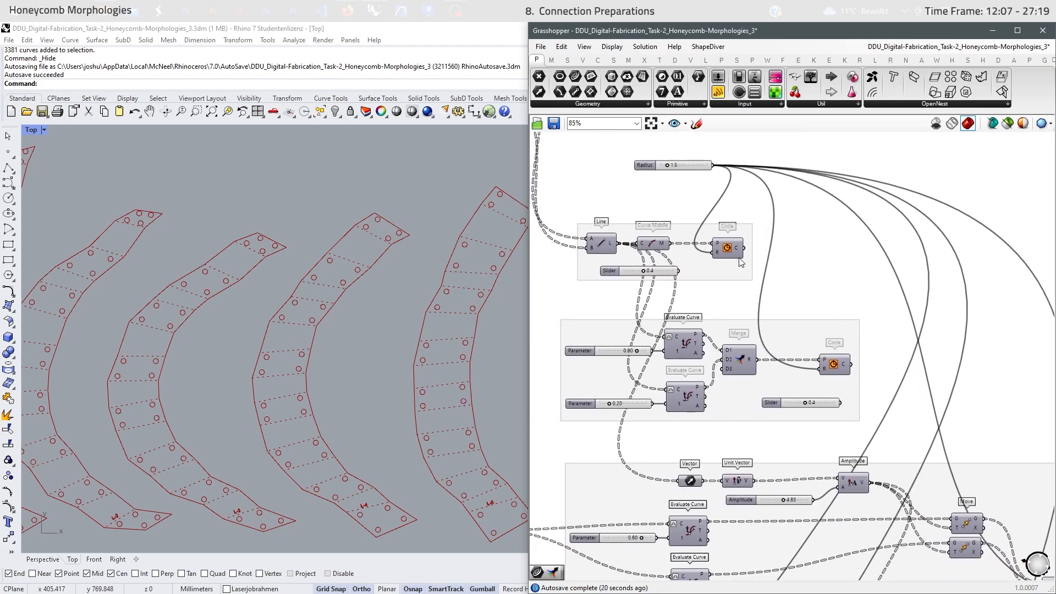
pyautogui.moveTo(698, 212); pyautogui.dragTo(776, 281)
pyautogui.middleClick(825, 236)
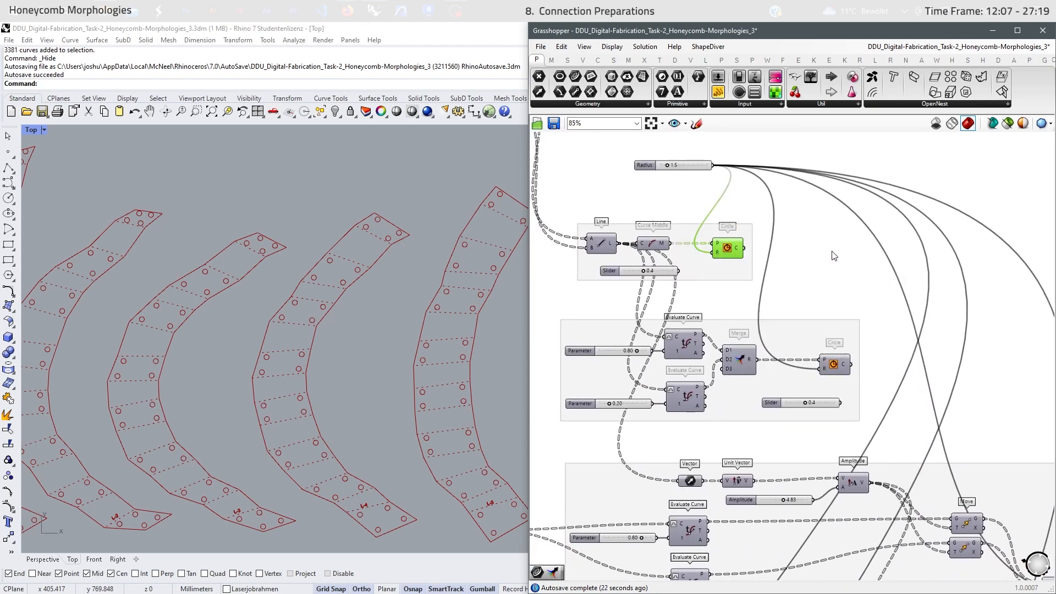
pyautogui.scroll(-8, 323, 265)
pyautogui.scroll(5, 309, 423)
pyautogui.click(787, 298)
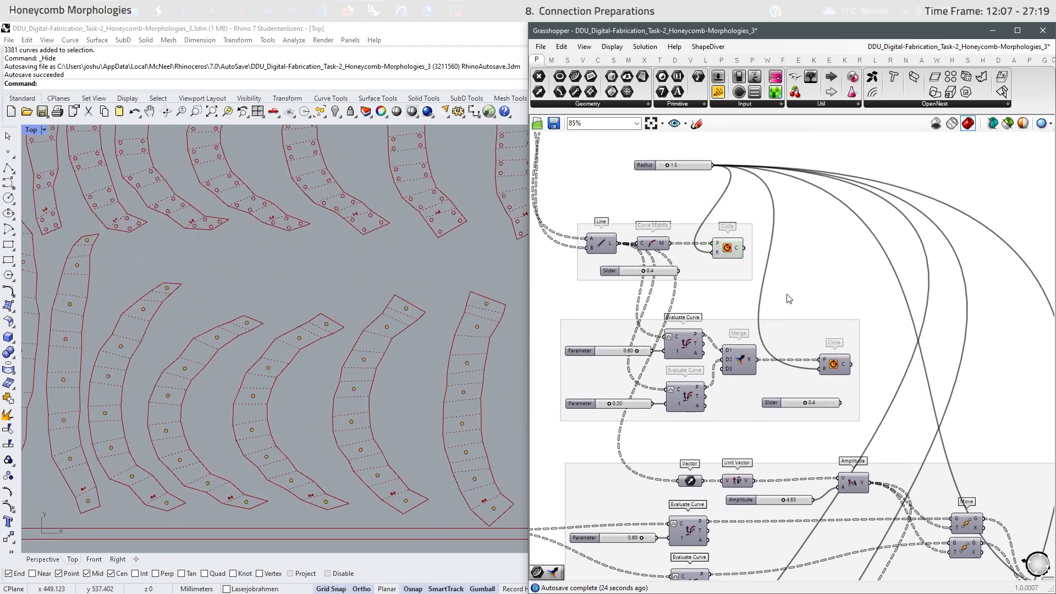
# Turn off the preview of the Circle component in the duplicated definition's third group
pyautogui.scroll(-7, 701, 239)
pyautogui.moveTo(783, 479); pyautogui.dragTo(773, 349, button='right')
pyautogui.moveTo(818, 492); pyautogui.dragTo(809, 430, button='right')
pyautogui.scroll(5, 815, 460)
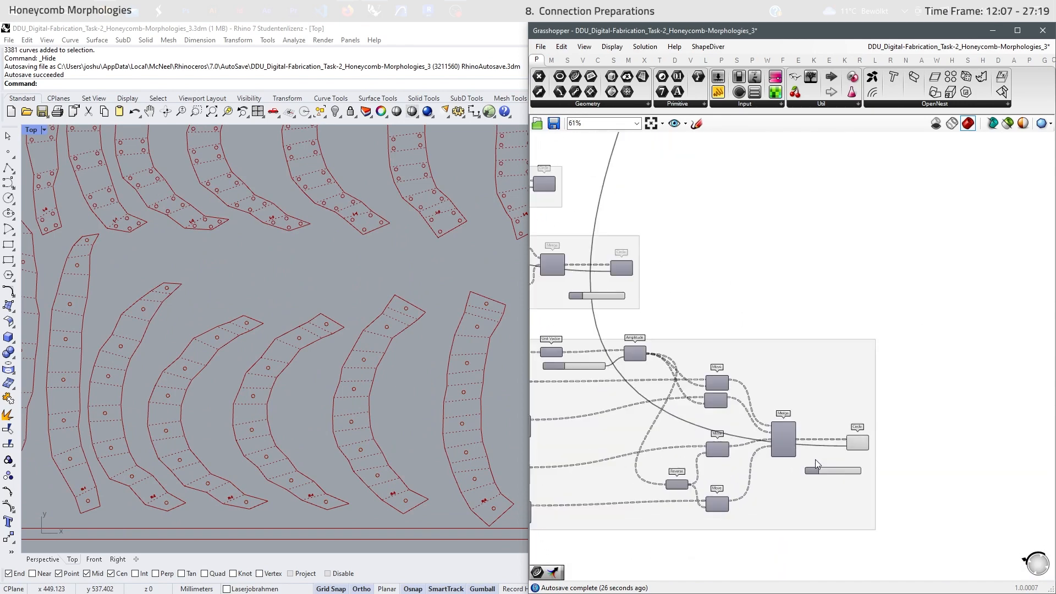
pyautogui.moveTo(821, 317); pyautogui.dragTo(919, 462)
pyautogui.middleClick(957, 432)
pyautogui.scroll(1, 958, 432)
pyautogui.click(991, 405)
pyautogui.click(989, 440)
pyautogui.scroll(-3, 976, 513)
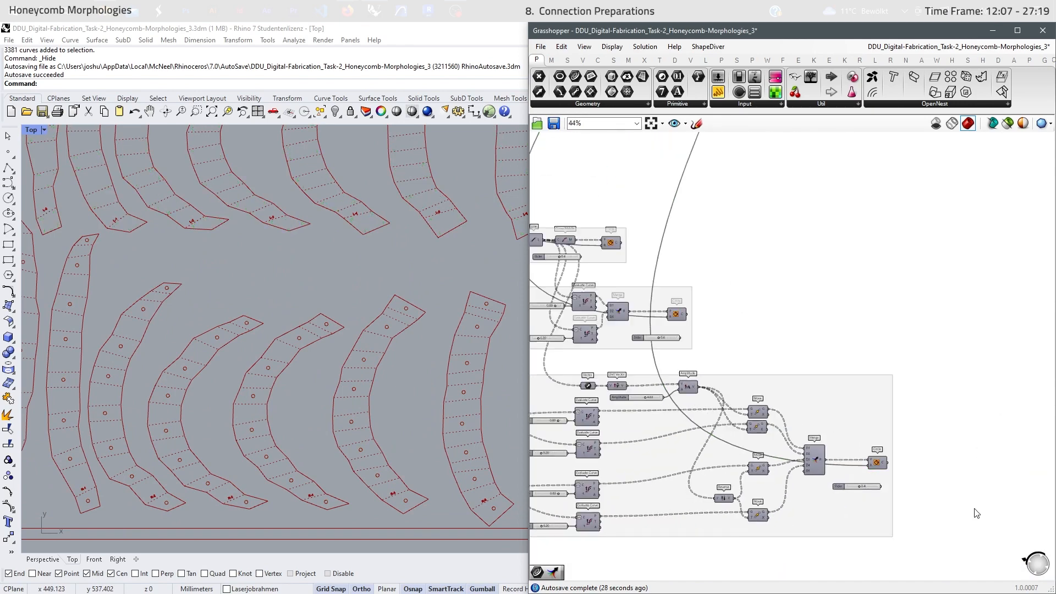
# Turn on the preview of the Circle component in the duplicated definition's first group
pyautogui.scroll(-3, 975, 508)
pyautogui.scroll(7, 785, 395)
pyautogui.moveTo(796, 312); pyautogui.dragTo(856, 395)
pyautogui.middleClick(893, 368)
pyautogui.click(913, 344)
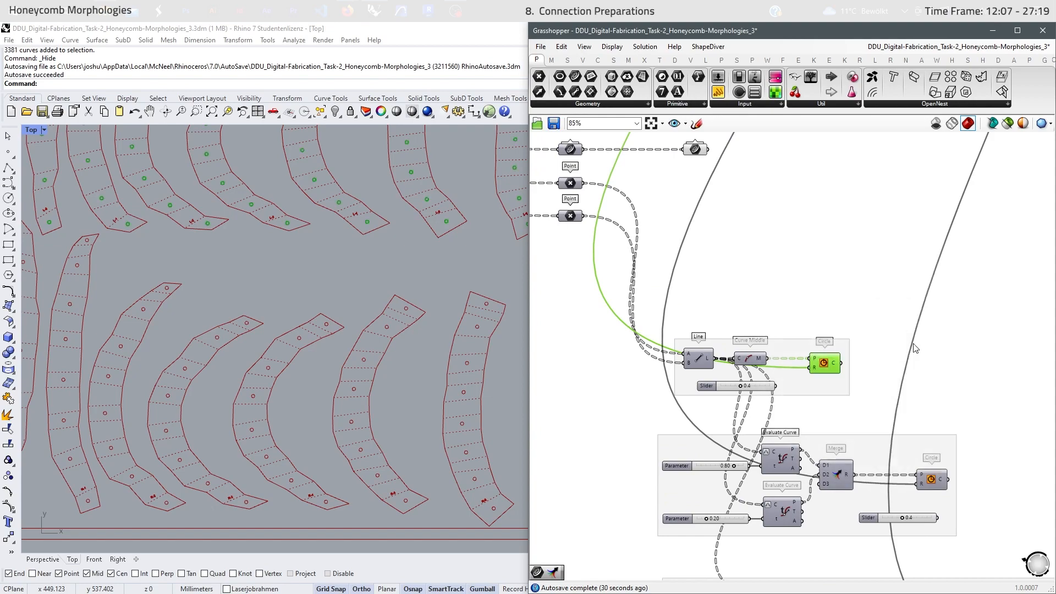
pyautogui.click(871, 301)
# Switch Rhino to the Perspective view and examine the flattened panels alongside the 3D honeycomb from several angles
pyautogui.click(40, 559)
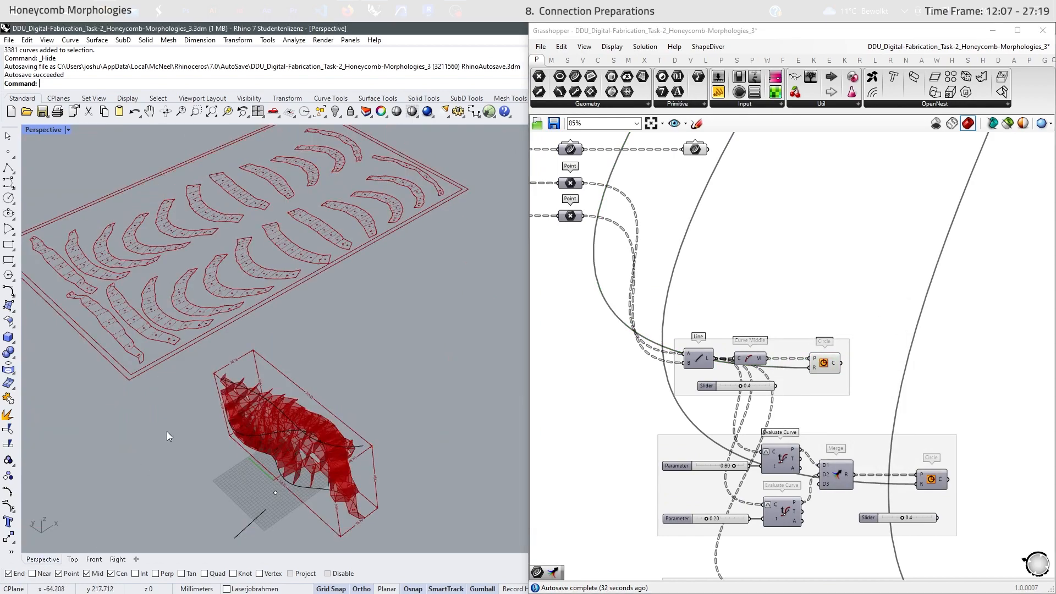
pyautogui.moveTo(168, 434); pyautogui.dragTo(341, 364, button='right')
pyautogui.scroll(10, 336, 412)
pyautogui.scroll(6, 336, 417)
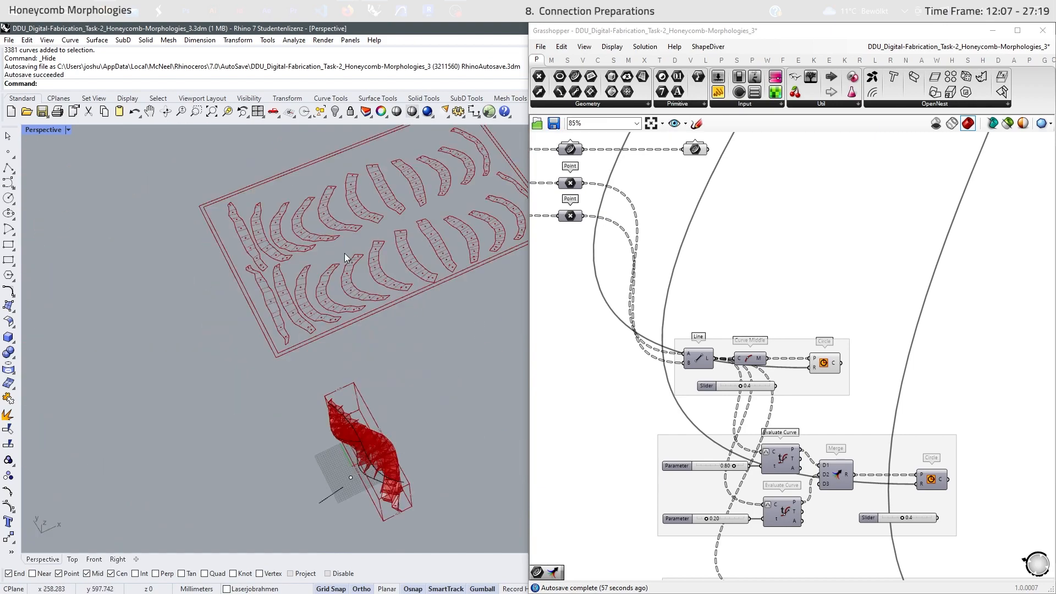
pyautogui.moveTo(344, 253); pyautogui.dragTo(404, 383, button='right')
pyautogui.scroll(10, 328, 334)
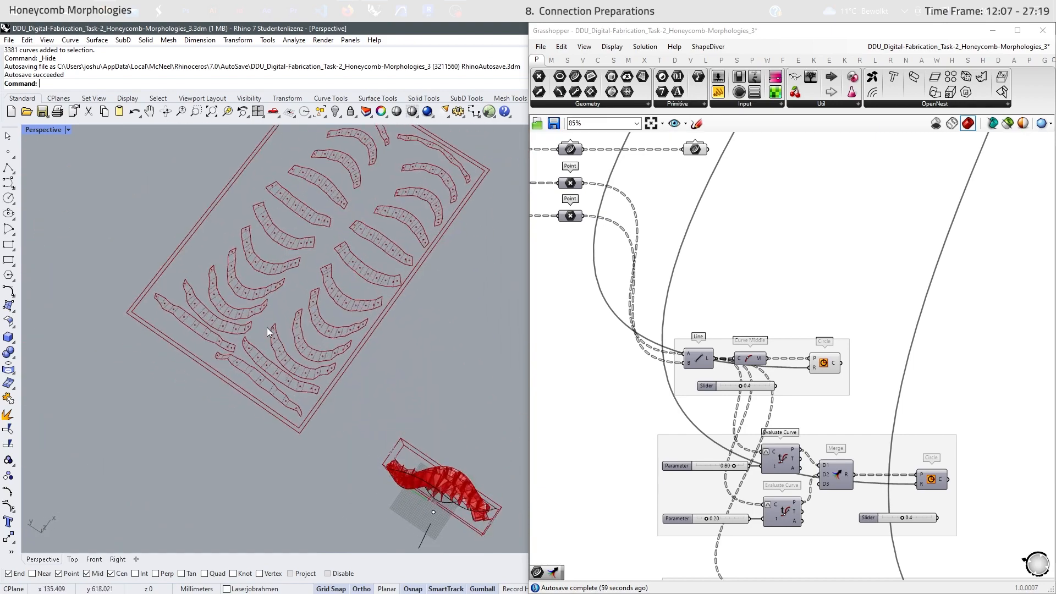
pyautogui.scroll(-10, 297, 337)
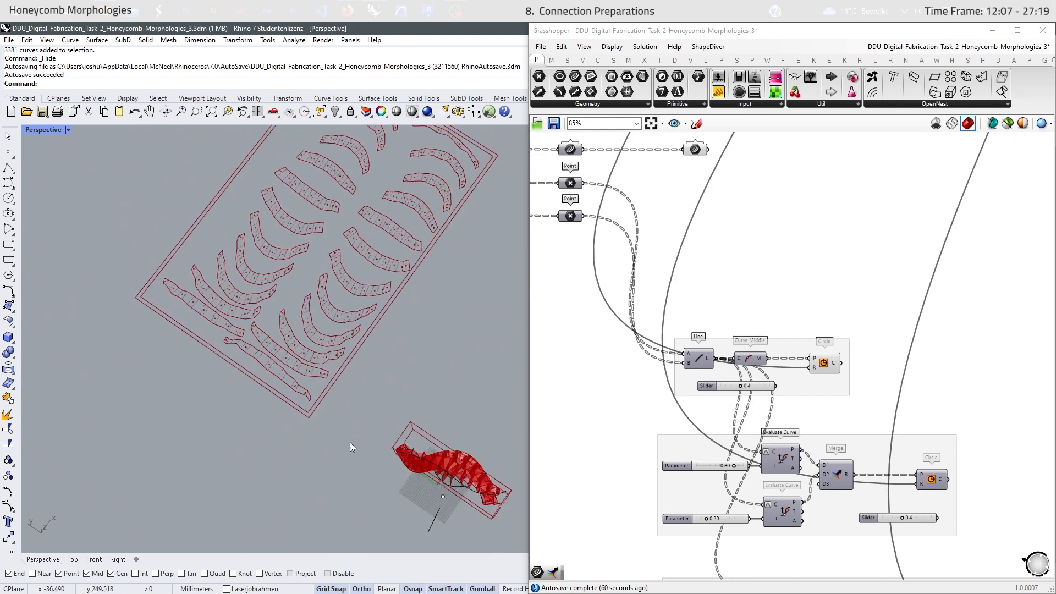
pyautogui.moveTo(349, 443); pyautogui.dragTo(409, 343, button='right')
pyautogui.moveTo(442, 344); pyautogui.dragTo(316, 494)
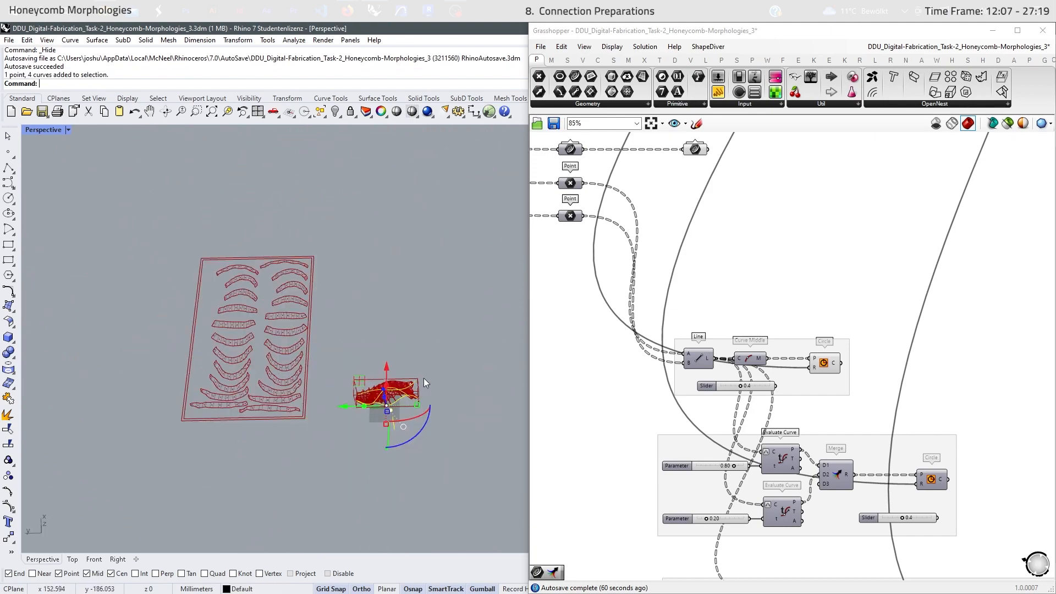
pyautogui.click(453, 365)
pyautogui.moveTo(454, 365); pyautogui.dragTo(495, 402, button='right')
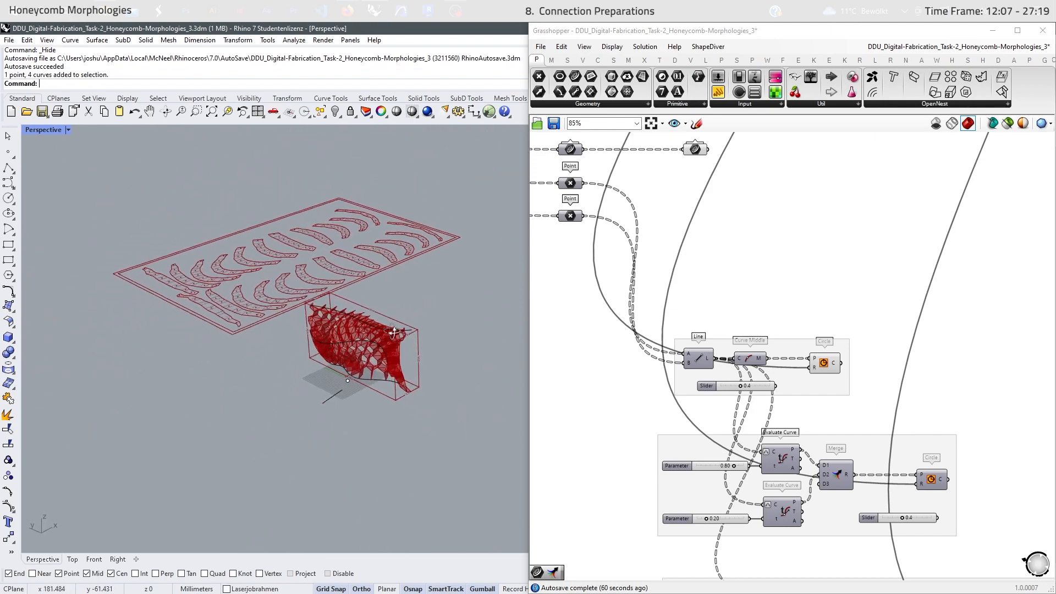
# Set both the U Count and V Count sliders of the honeycomb surface to 11
pyautogui.scroll(-10, 973, 433)
pyautogui.scroll(8, 698, 372)
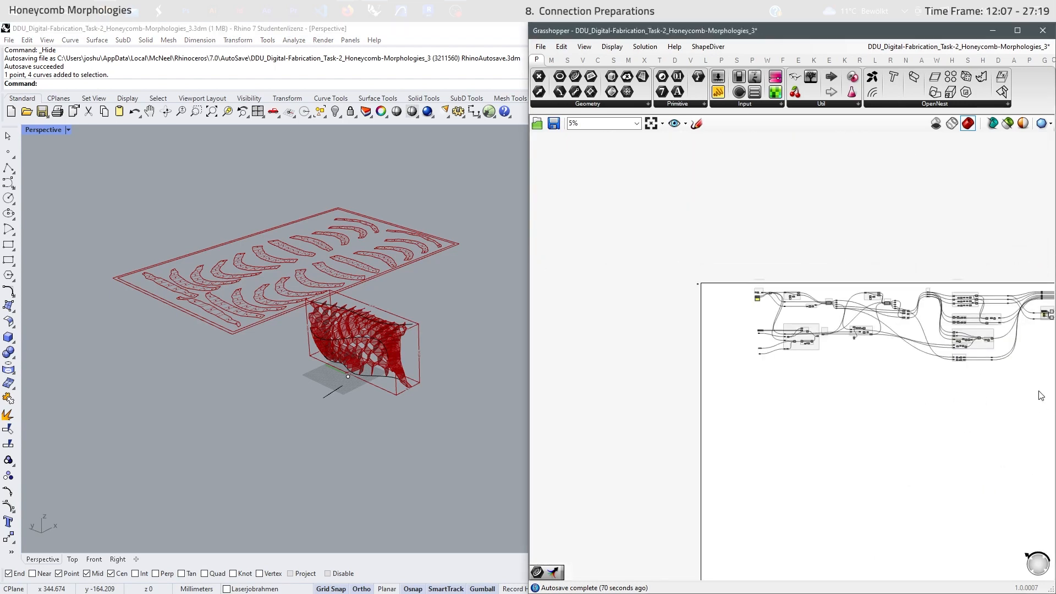
pyautogui.scroll(7, 698, 373)
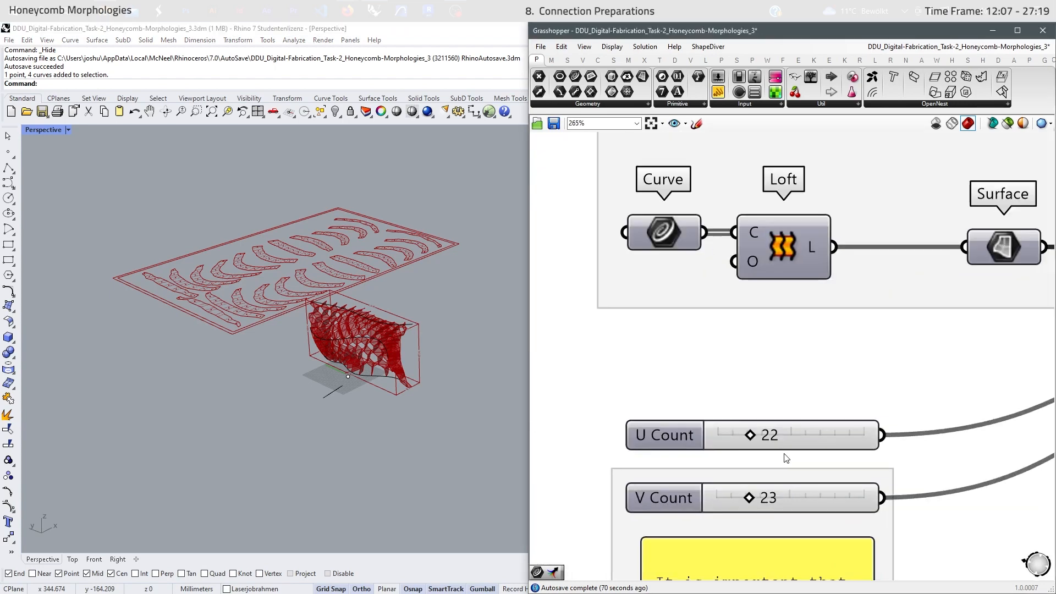
pyautogui.doubleClick(774, 440)
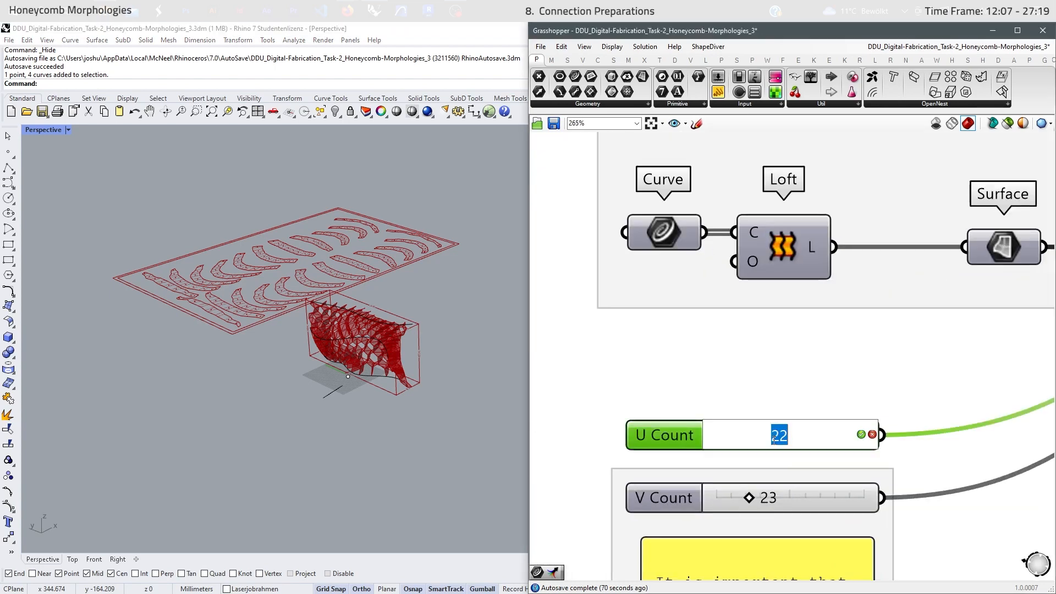
pyautogui.write('11')
pyautogui.click(860, 434)
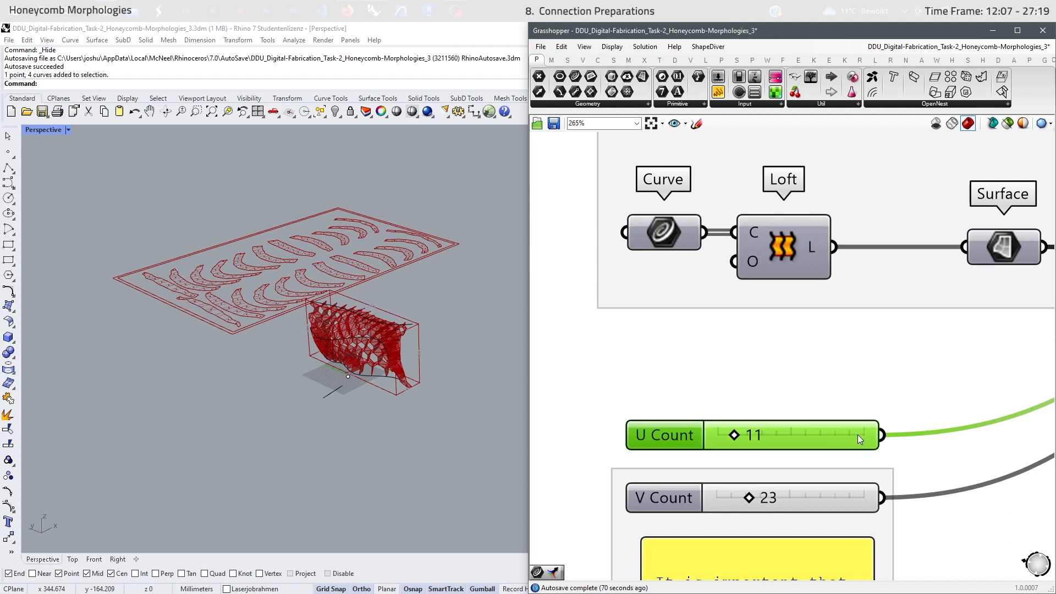
pyautogui.doubleClick(767, 498)
pyautogui.write('11')
pyautogui.click(861, 498)
# Set the U Count slider of the honeycomb surface to 13
pyautogui.scroll(5, 454, 315)
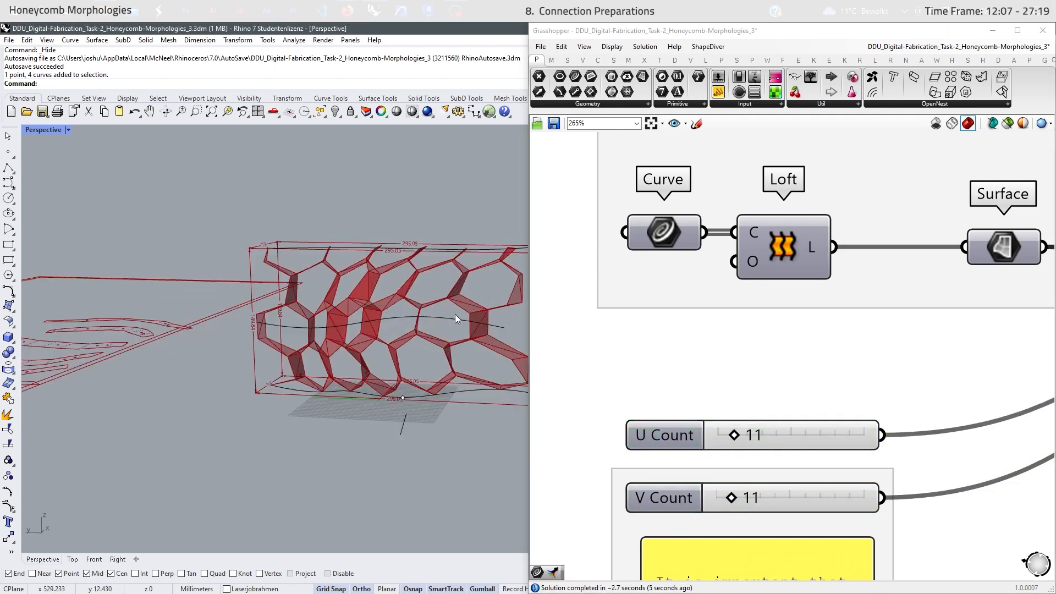
pyautogui.doubleClick(754, 439)
pyautogui.write('12')
pyautogui.click(863, 432)
pyautogui.doubleClick(862, 433)
pyautogui.write('13')
pyautogui.click(860, 434)
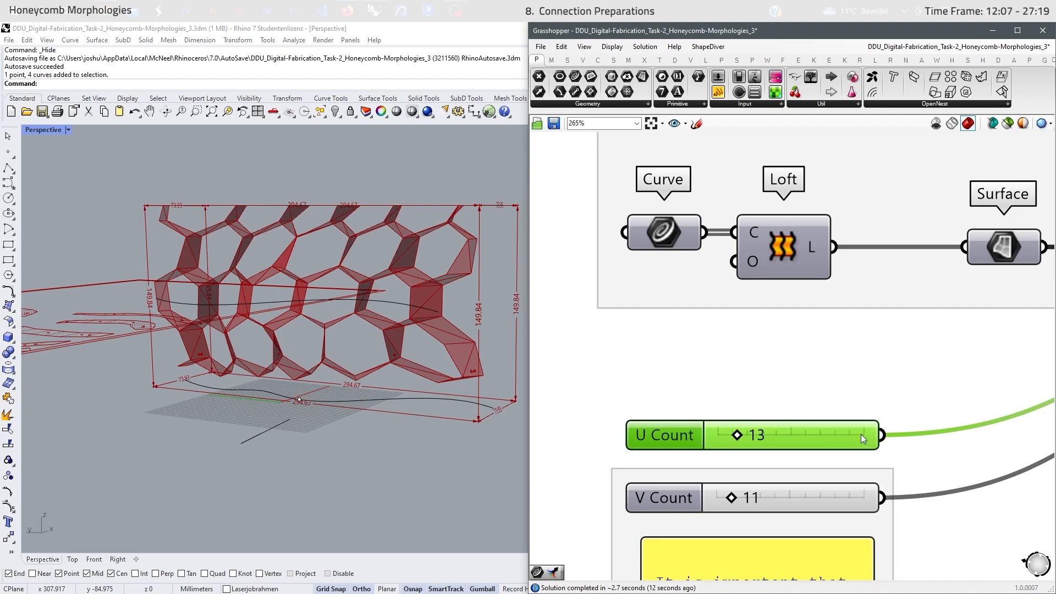
# Set the Number slider that controls spacing in the first LAYOUT cluster to 93
pyautogui.moveTo(363, 380)
pyautogui.mouseDown(button='right')
pyautogui.moveTo(477, 374)
pyautogui.moveTo(374, 385)
pyautogui.moveTo(355, 360)
pyautogui.mouseUp(button='right')
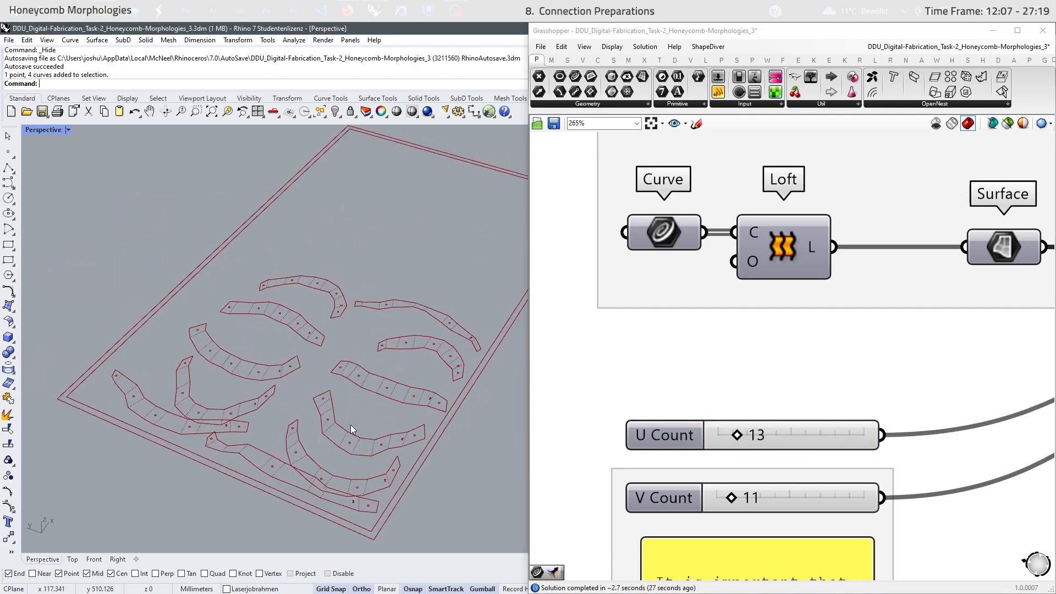
pyautogui.scroll(-10, 761, 464)
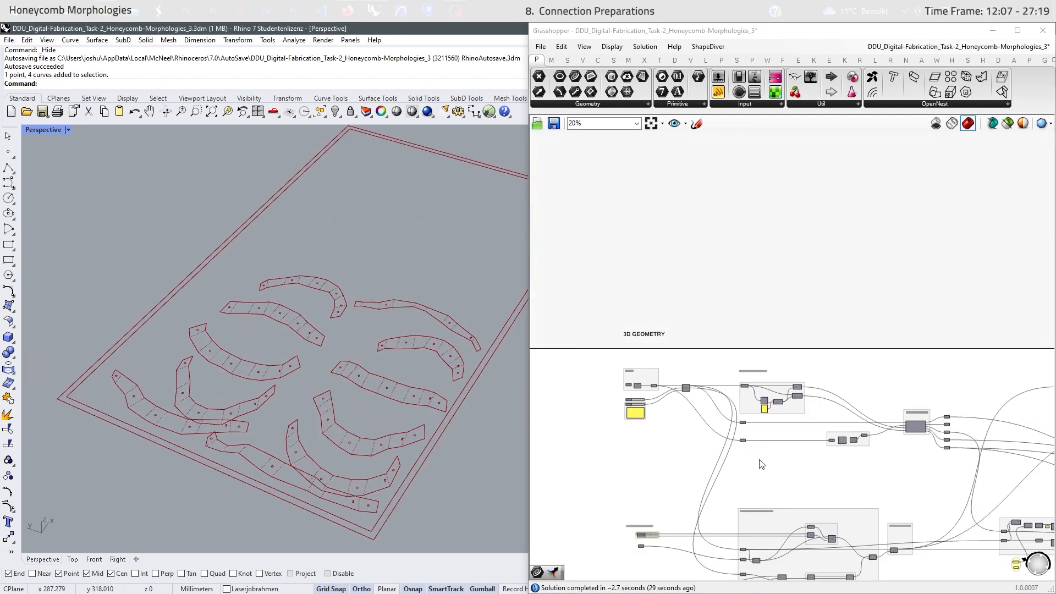
pyautogui.scroll(8, 583, 393)
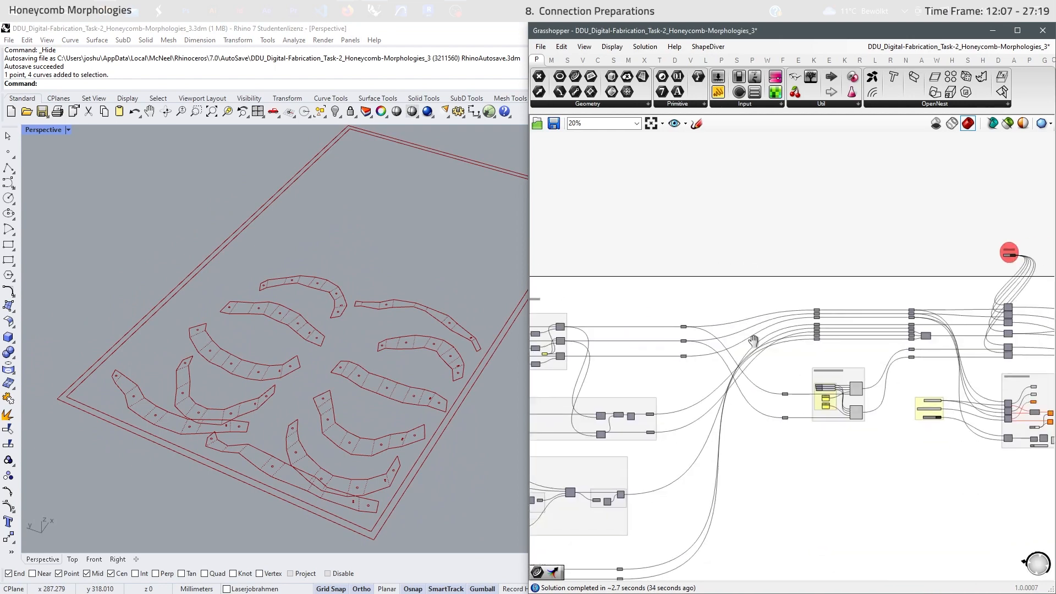
pyautogui.scroll(-6, 583, 392)
pyautogui.scroll(3, 847, 365)
pyautogui.moveTo(847, 365); pyautogui.dragTo(539, 357, button='right')
pyautogui.scroll(4, 816, 322)
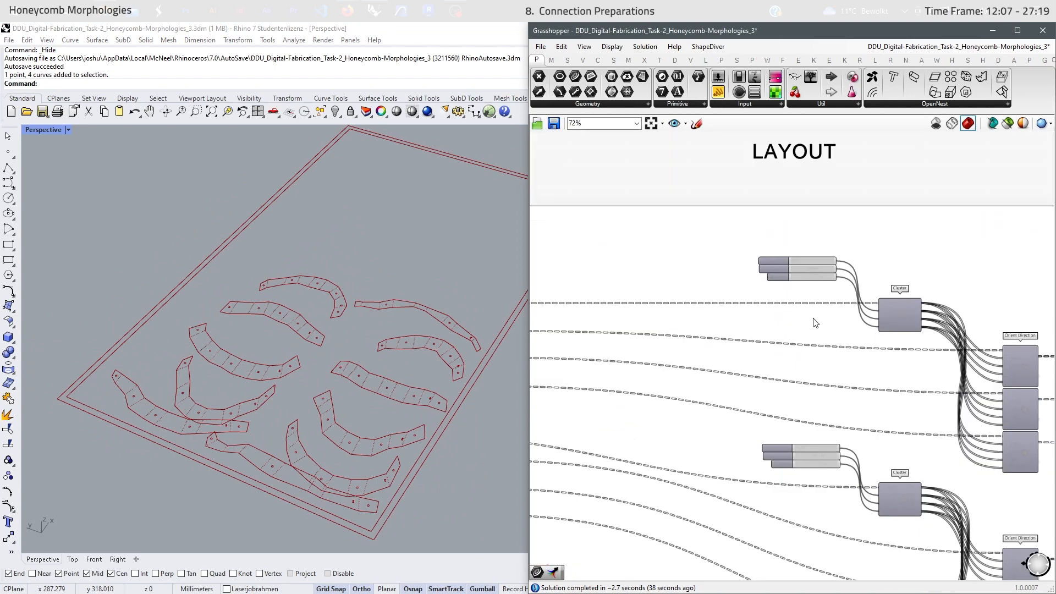
pyautogui.scroll(3, 824, 247)
pyautogui.scroll(-5, 821, 305)
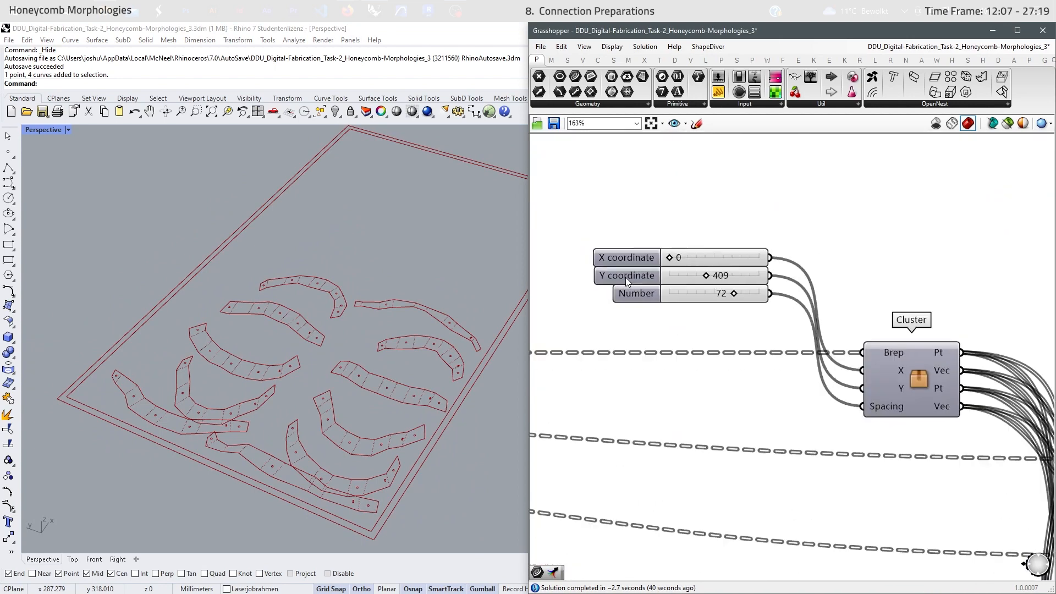
pyautogui.scroll(4, 752, 299)
pyautogui.moveTo(742, 294); pyautogui.dragTo(771, 295)
# Set the second LAYOUT cluster's Number slider for spacing to 100 and slightly increase its Y coordinate
pyautogui.scroll(-5, 727, 225)
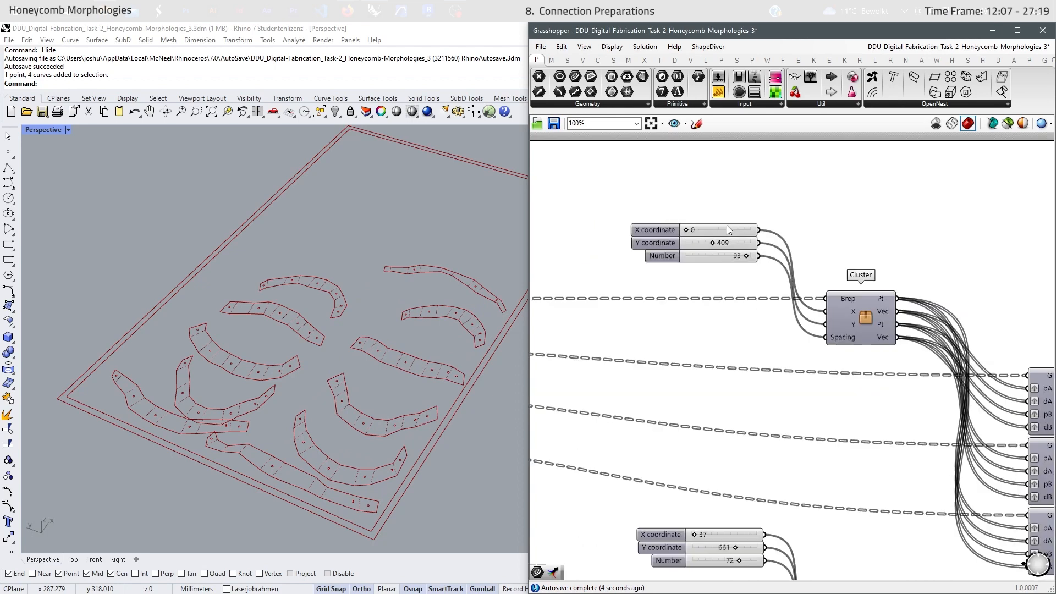
pyautogui.scroll(3, 738, 485)
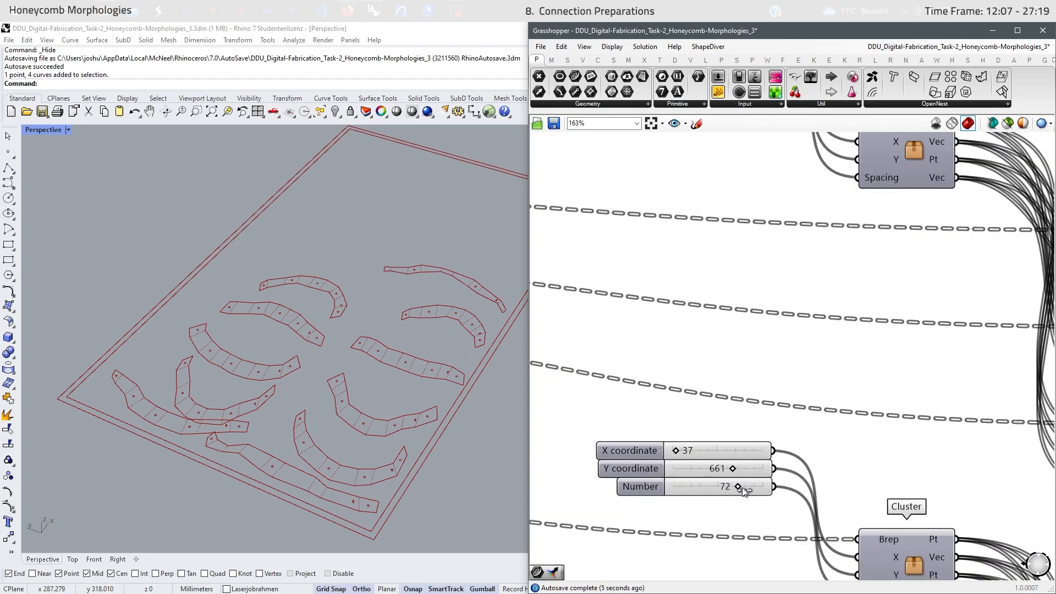
pyautogui.moveTo(741, 487); pyautogui.dragTo(767, 483)
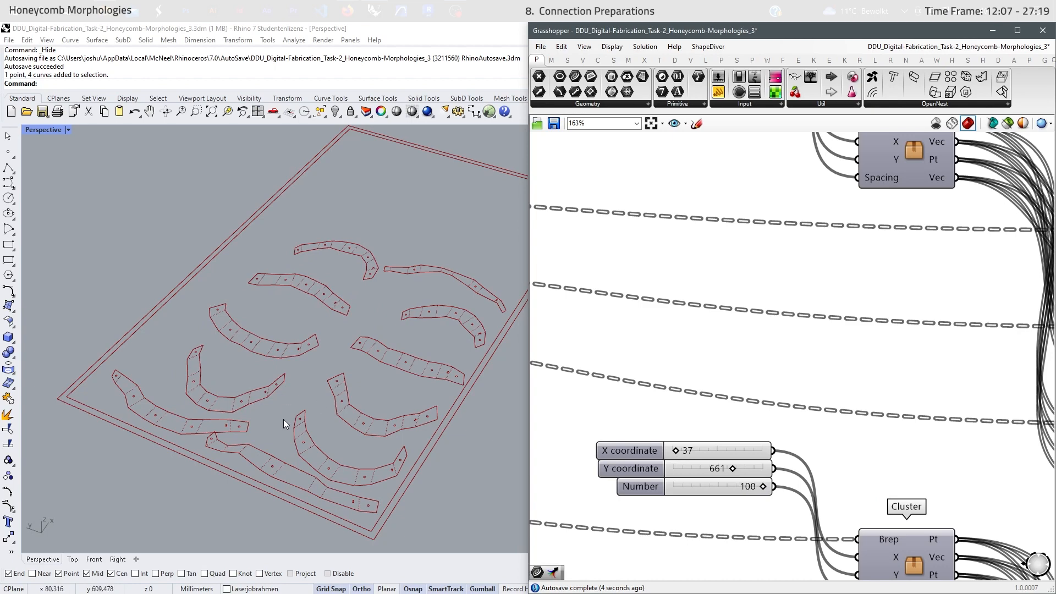
pyautogui.scroll(3, 731, 468)
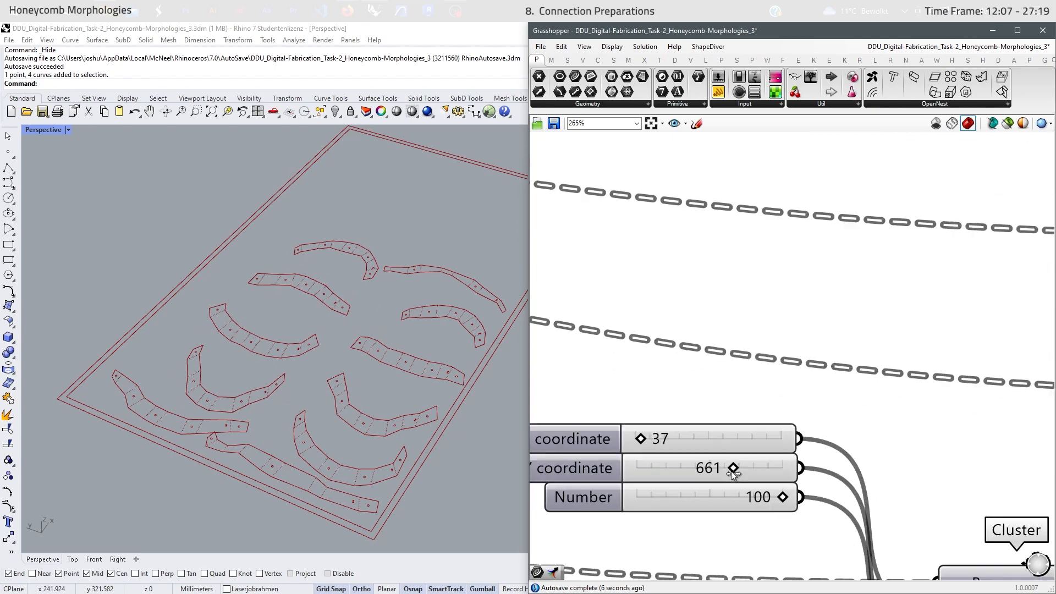
pyautogui.moveTo(734, 468); pyautogui.dragTo(738, 468)
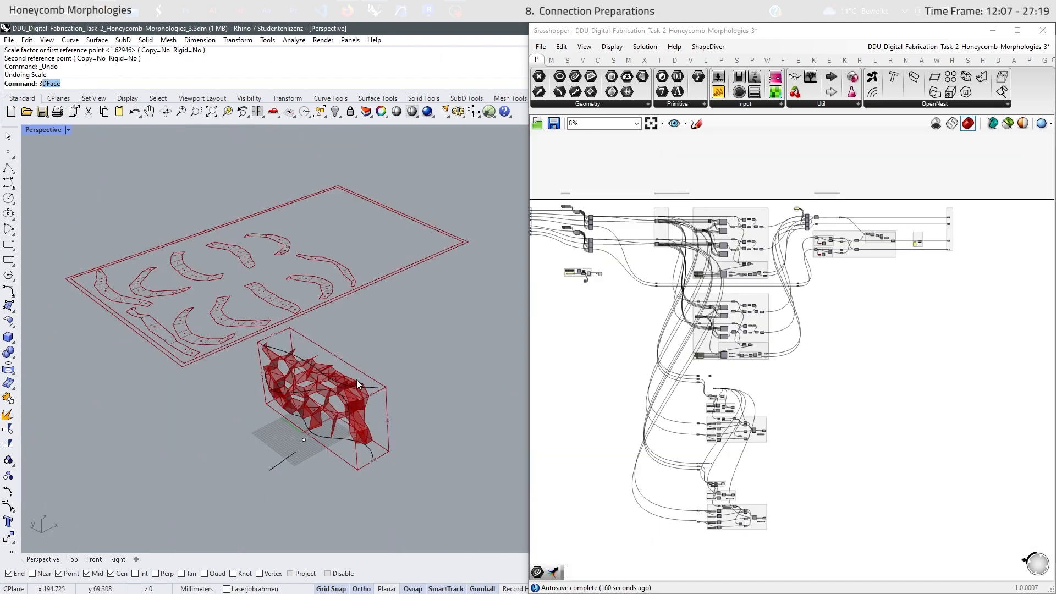
# Toggle Display Dimensions in the display options and examine the dimension labels on the honeycomb's bounding box
pyautogui.moveTo(346, 392); pyautogui.dragTo(368, 391, button='right')
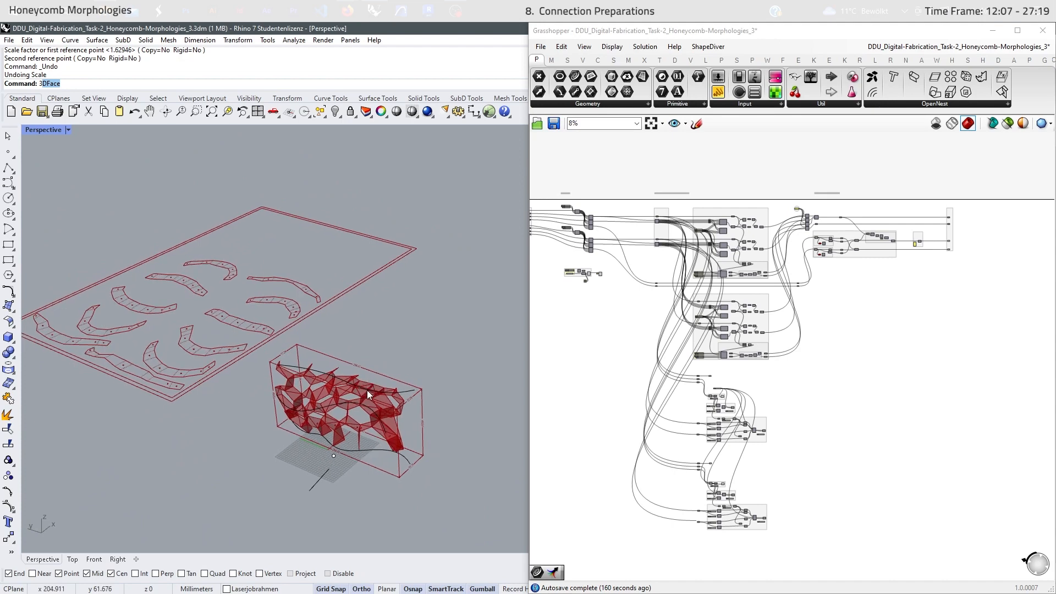
pyautogui.scroll(7, 361, 381)
pyautogui.moveTo(622, 351); pyautogui.dragTo(870, 409, button='right')
pyautogui.scroll(4, 641, 294)
pyautogui.scroll(3, 640, 292)
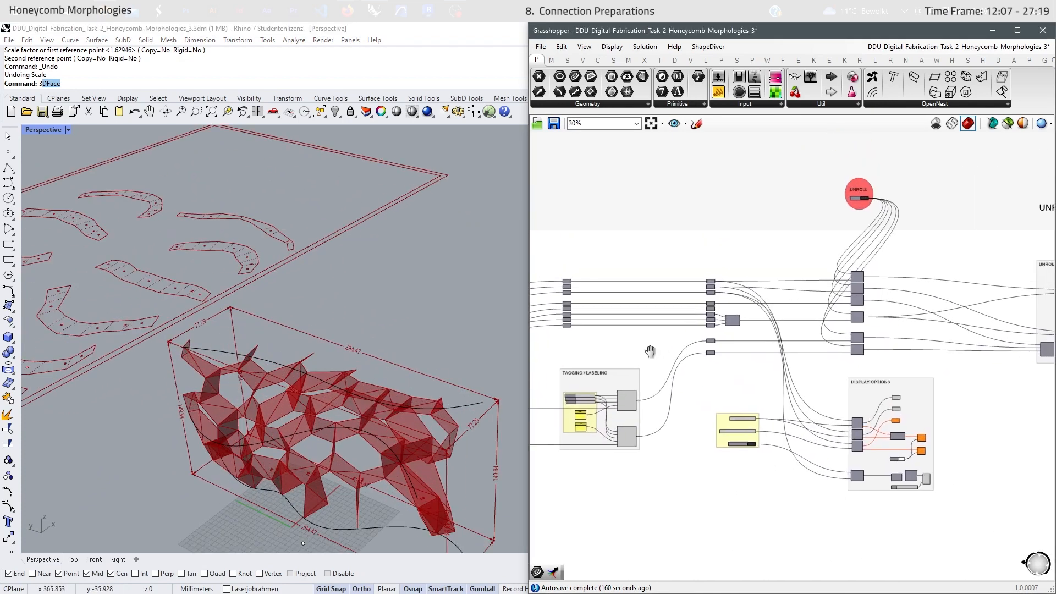
pyautogui.moveTo(968, 355); pyautogui.dragTo(854, 366, button='right')
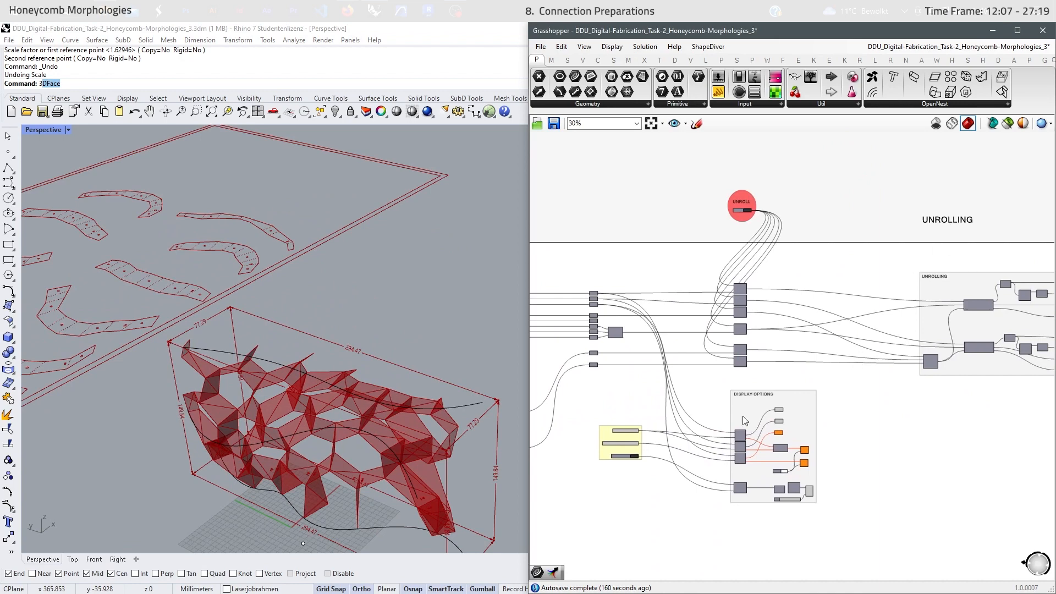
pyautogui.scroll(7, 638, 457)
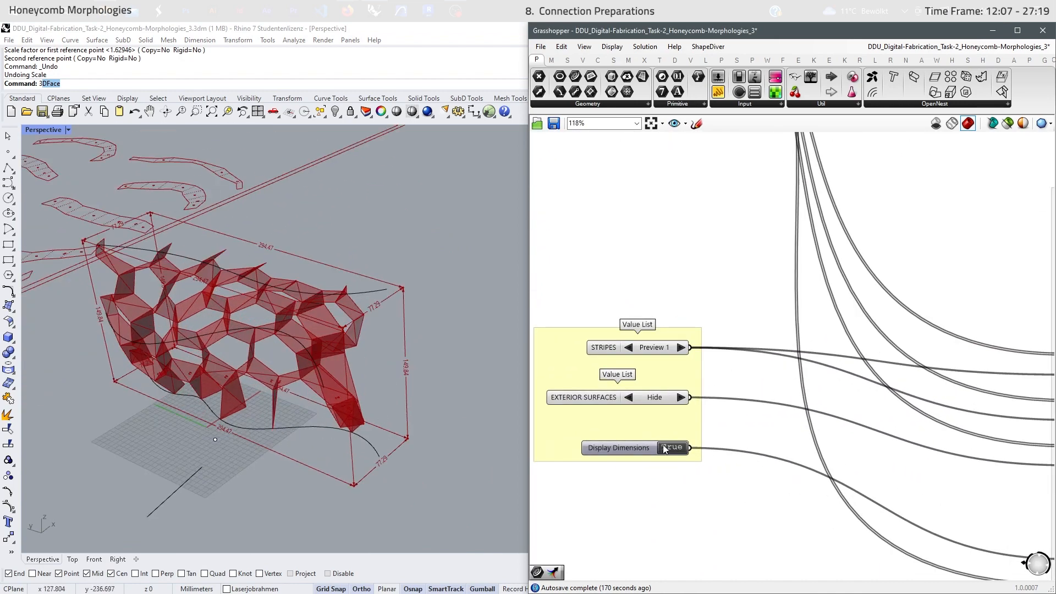
pyautogui.doubleClick(676, 448)
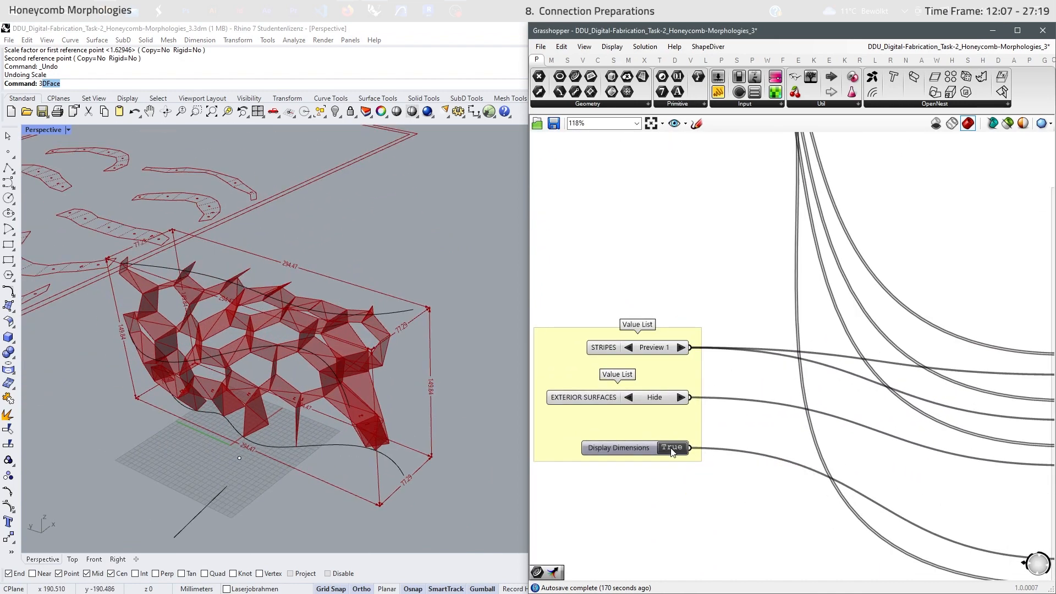
pyautogui.doubleClick(672, 448)
pyautogui.scroll(6, 269, 249)
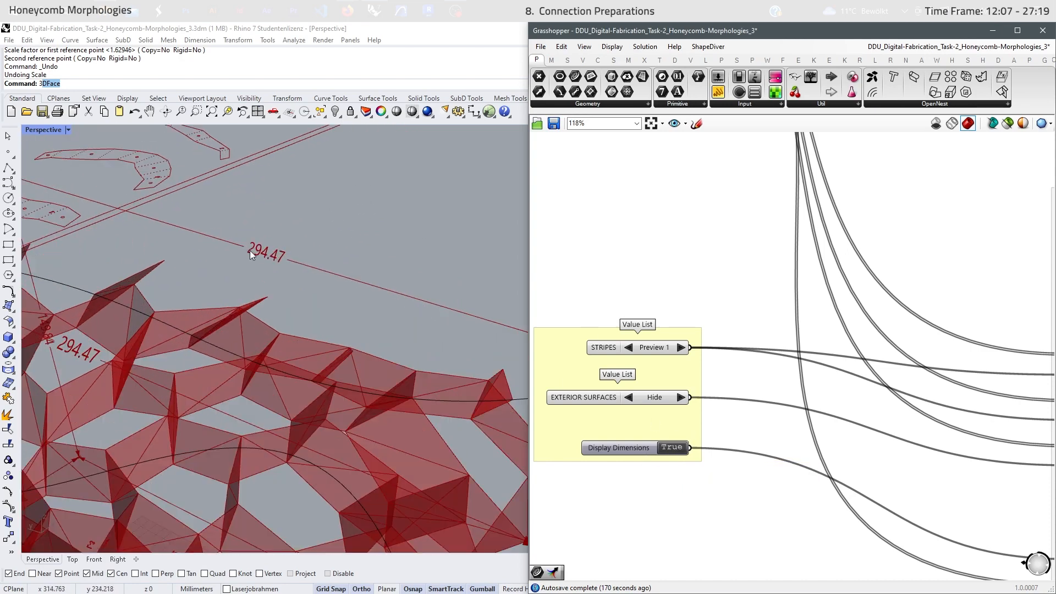
pyautogui.scroll(-6, 292, 265)
pyautogui.scroll(6, 371, 385)
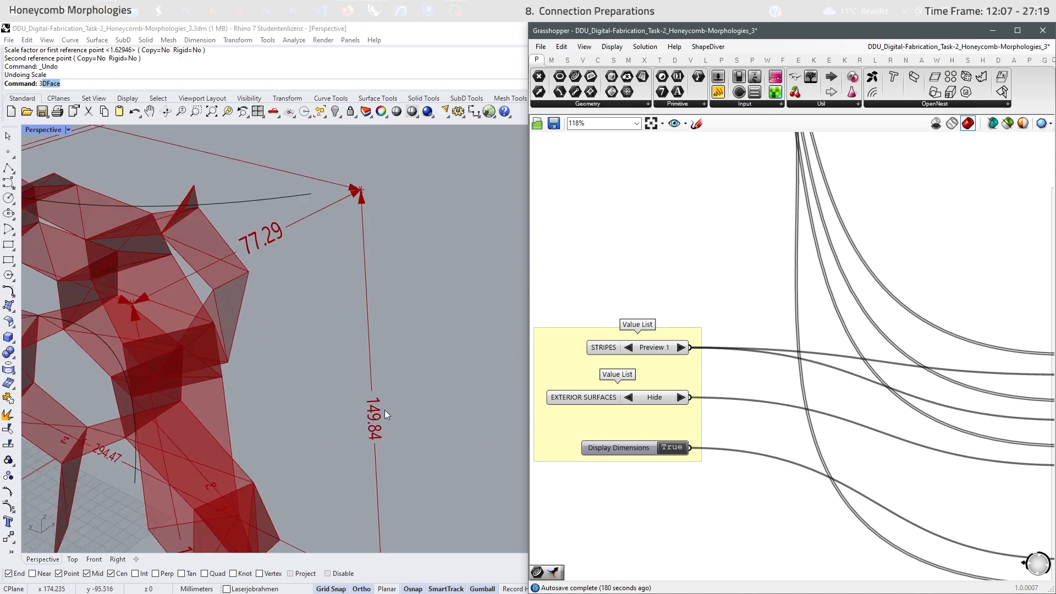
pyautogui.scroll(-4, 380, 391)
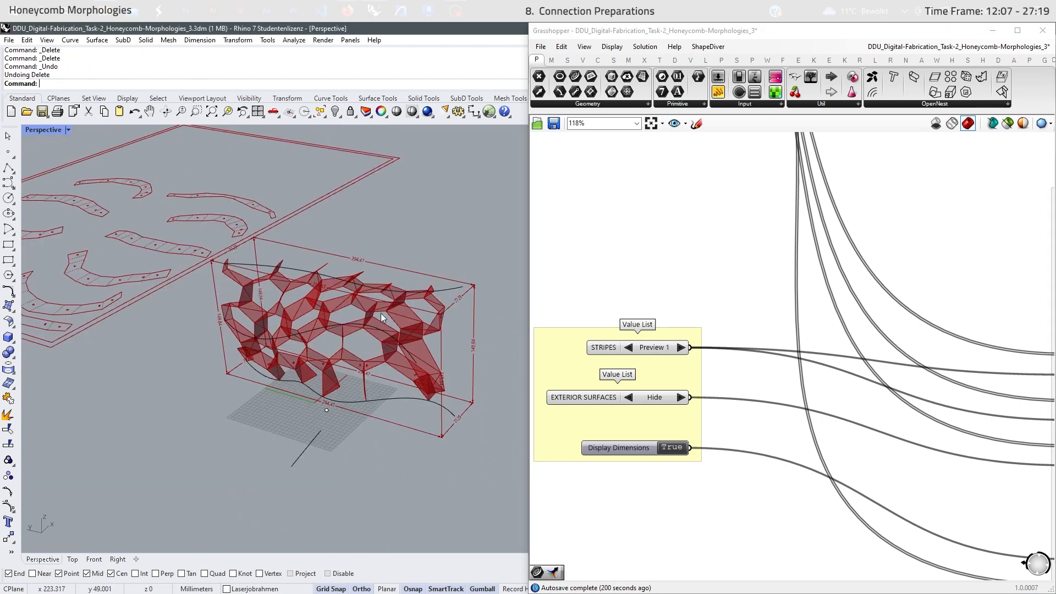
# Select the four base curves and the point and scale them up about the origin, with the first reference point 229 mm away
pyautogui.moveTo(381, 312); pyautogui.dragTo(397, 282, button='right')
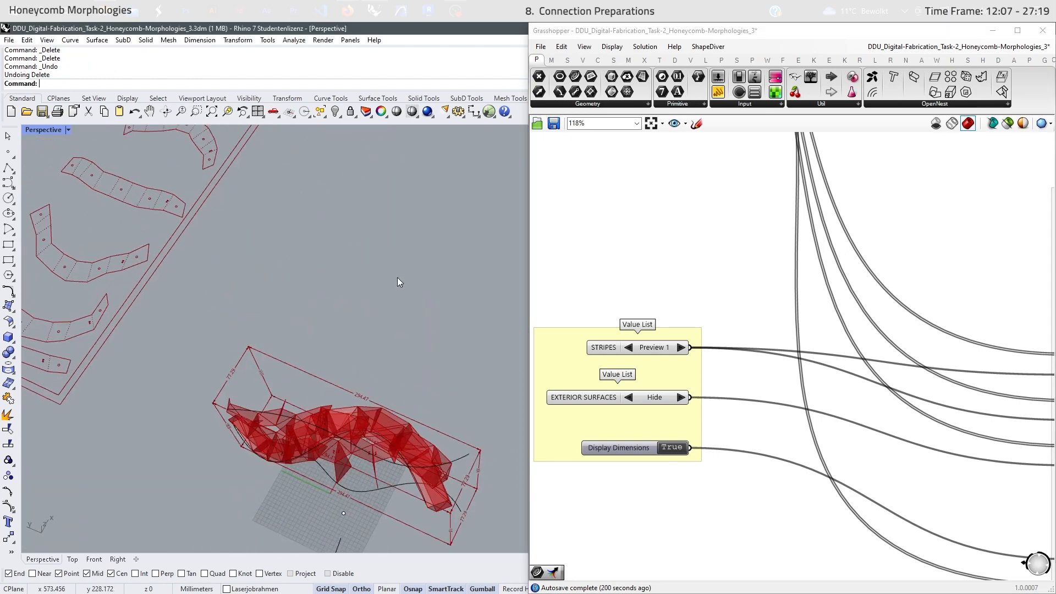
pyautogui.scroll(-3, 397, 282)
pyautogui.moveTo(463, 262); pyautogui.dragTo(276, 466)
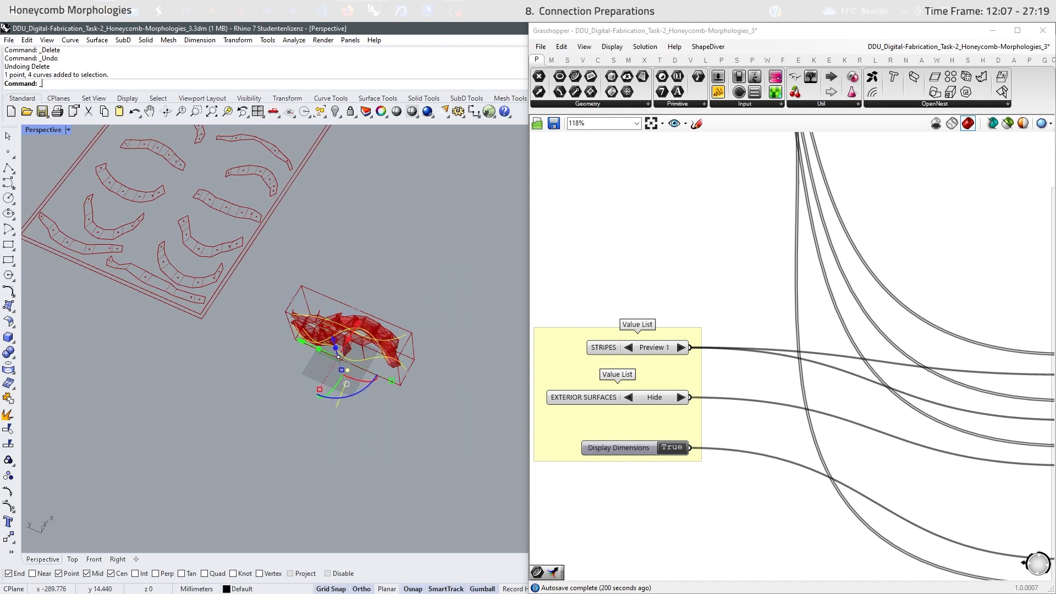
pyautogui.press('Return')
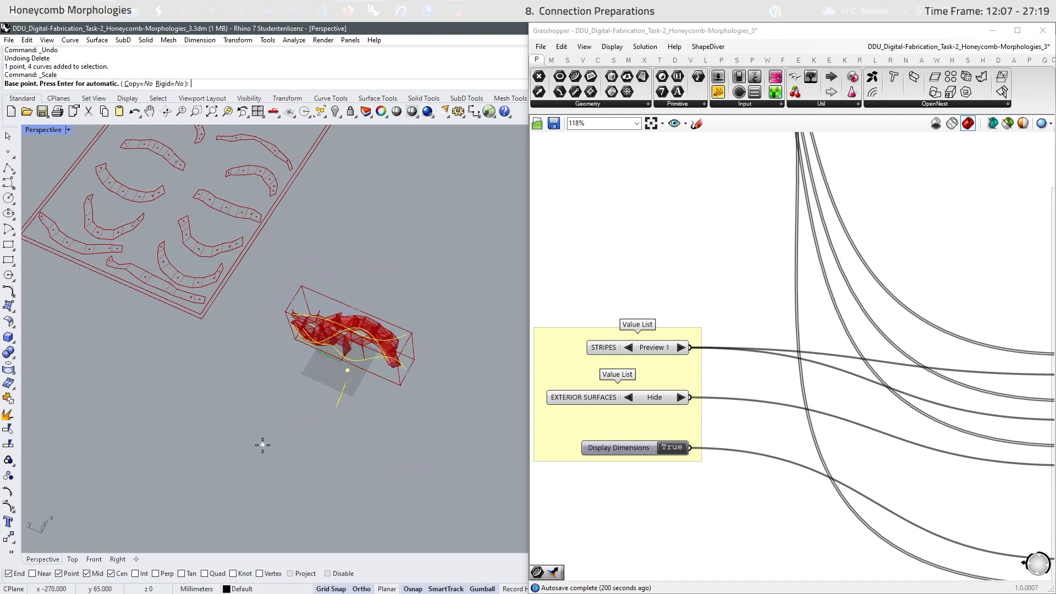
pyautogui.write('0')
pyautogui.press('Return')
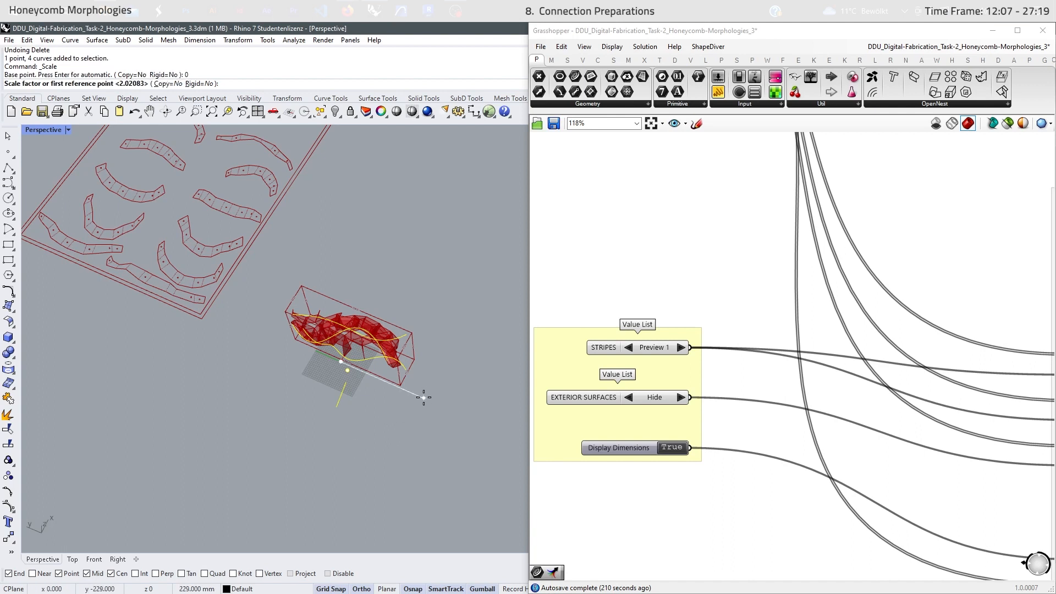
pyautogui.click(422, 395)
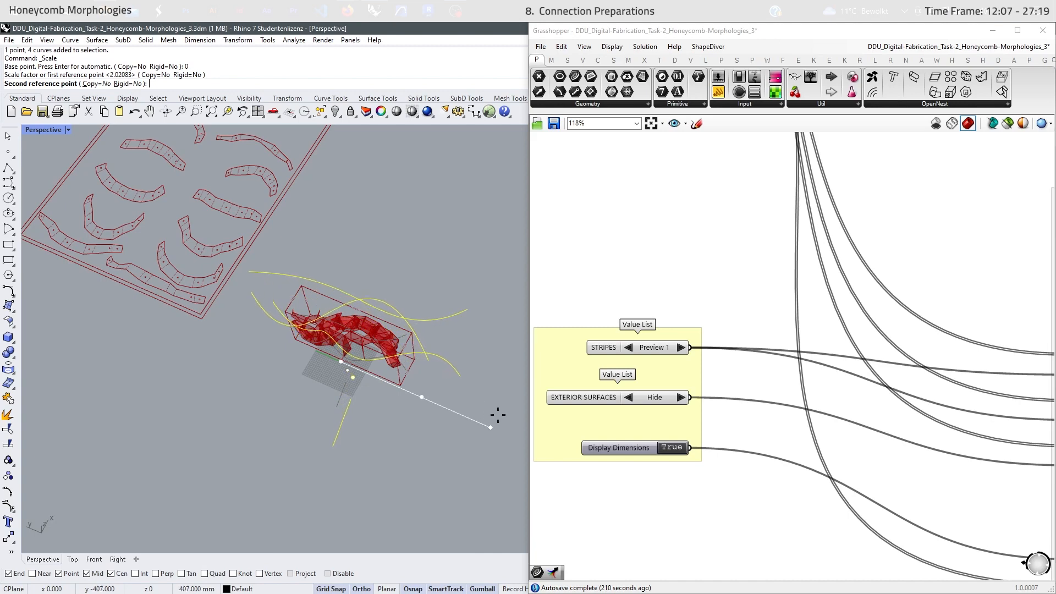
pyautogui.click(464, 403)
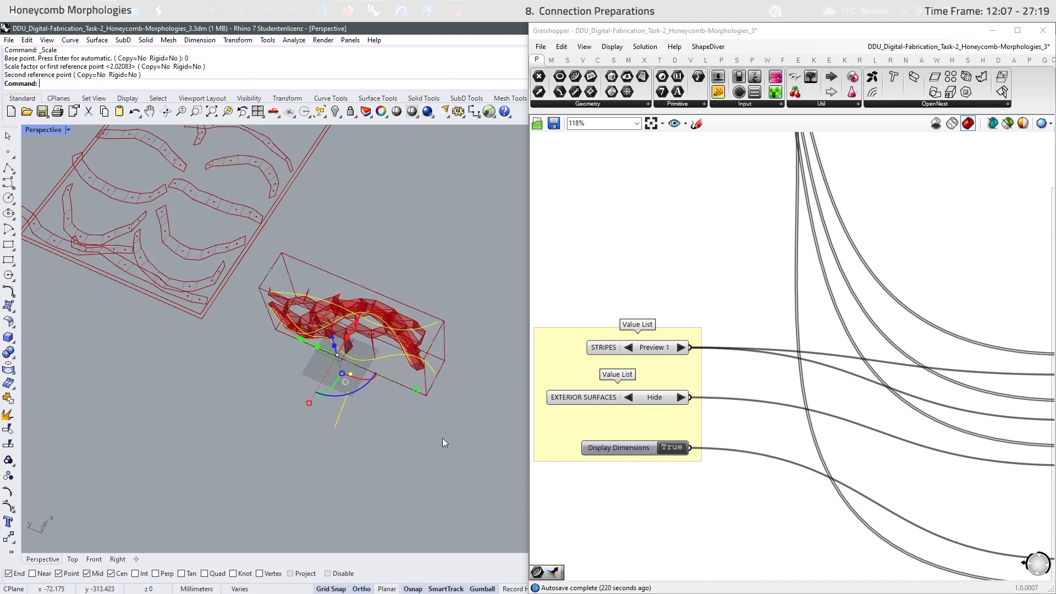
# Raise the maximum of the Number spacing slider in the second LAYOUT cluster to 1000
pyautogui.moveTo(303, 365); pyautogui.dragTo(342, 385, button='right')
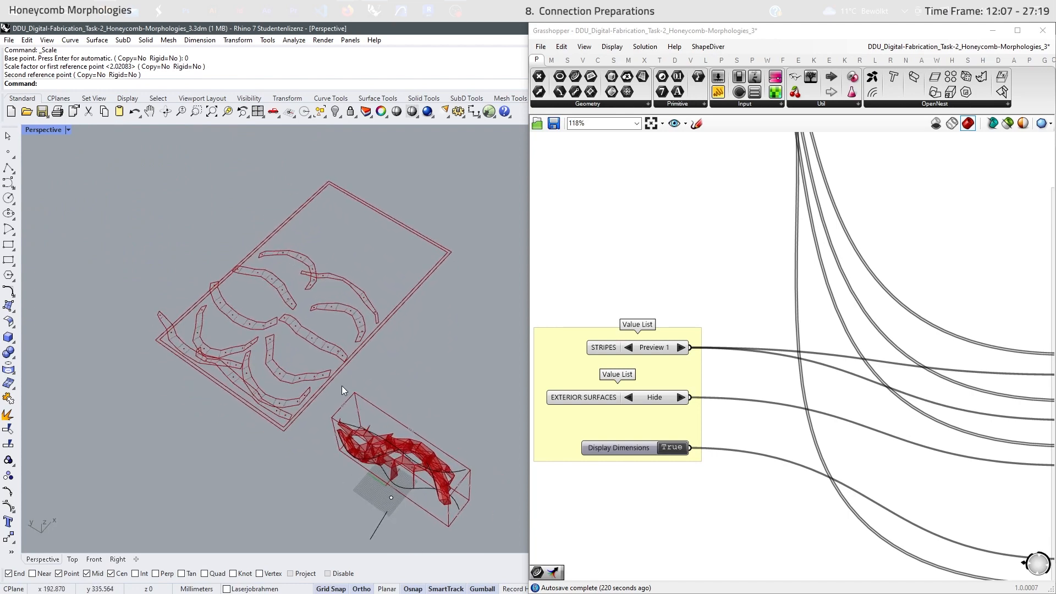
pyautogui.scroll(3, 253, 381)
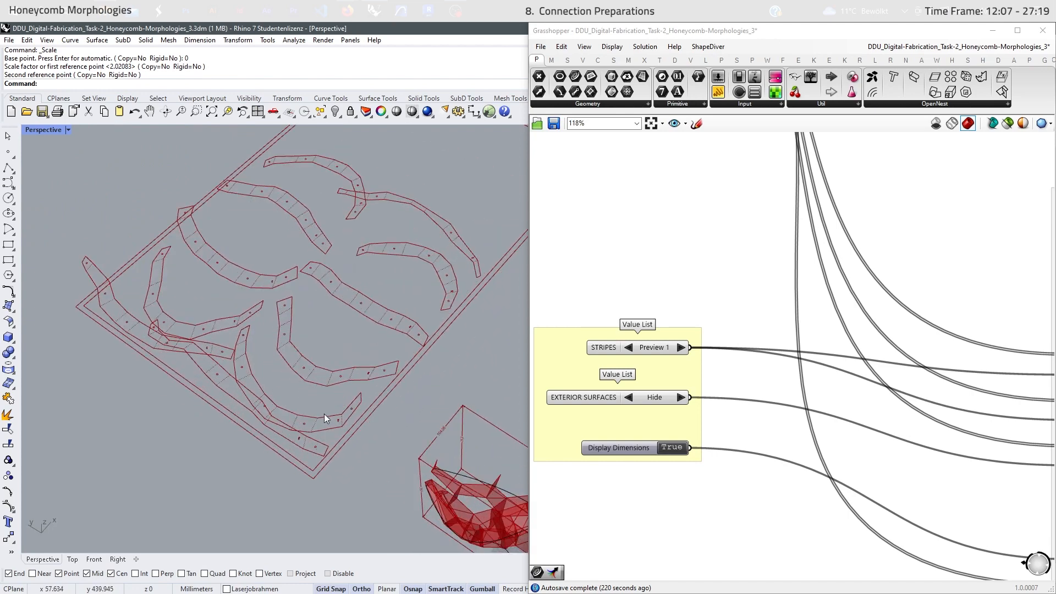
pyautogui.scroll(-10, 711, 473)
pyautogui.moveTo(852, 426); pyautogui.dragTo(671, 446, button='right')
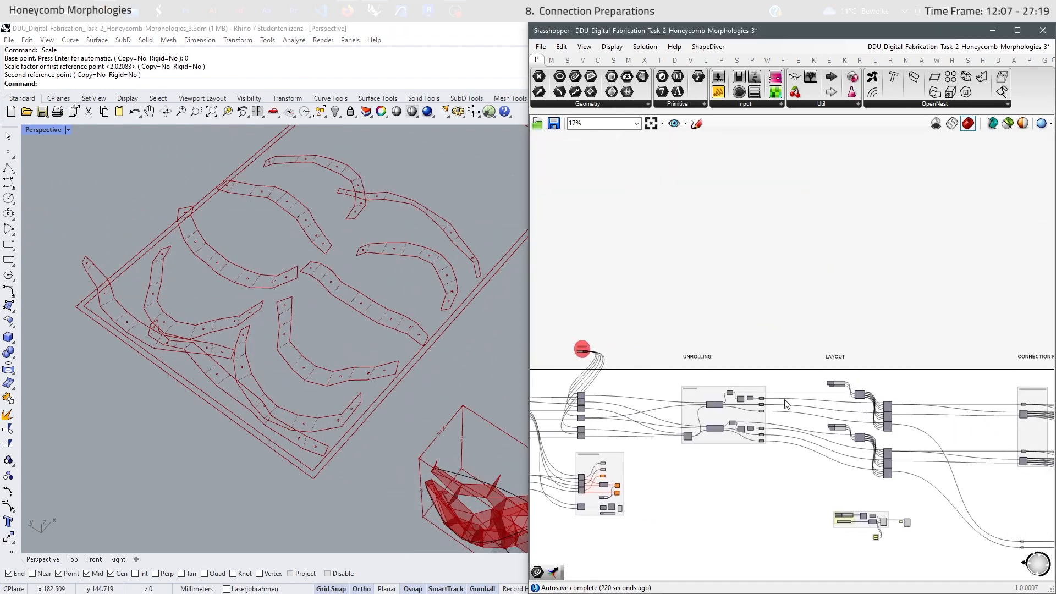
pyautogui.scroll(10, 850, 402)
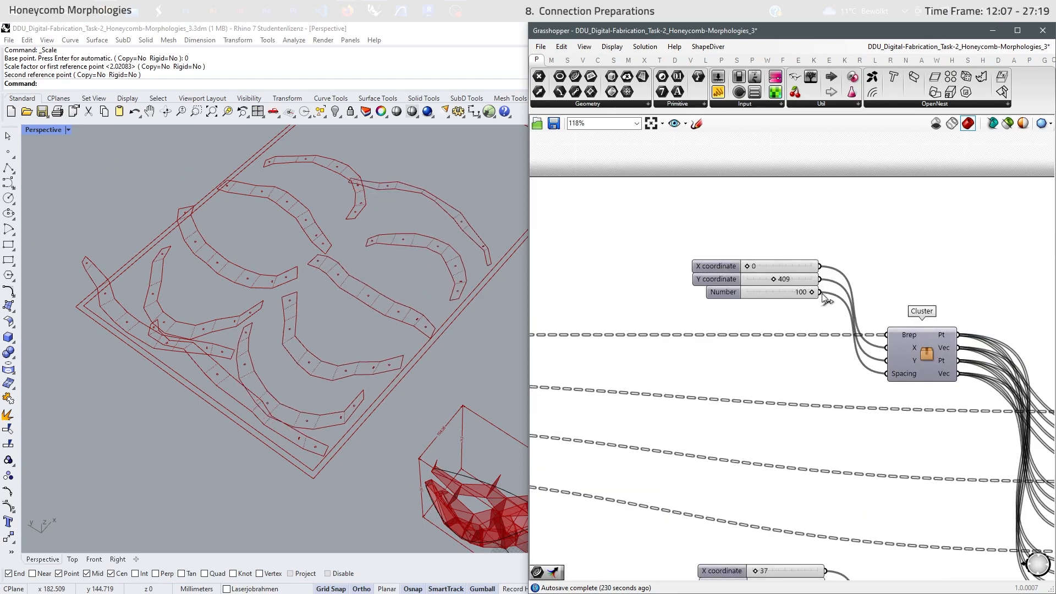
pyautogui.scroll(-3, 729, 255)
pyautogui.scroll(3, 770, 442)
pyautogui.scroll(-3, 697, 433)
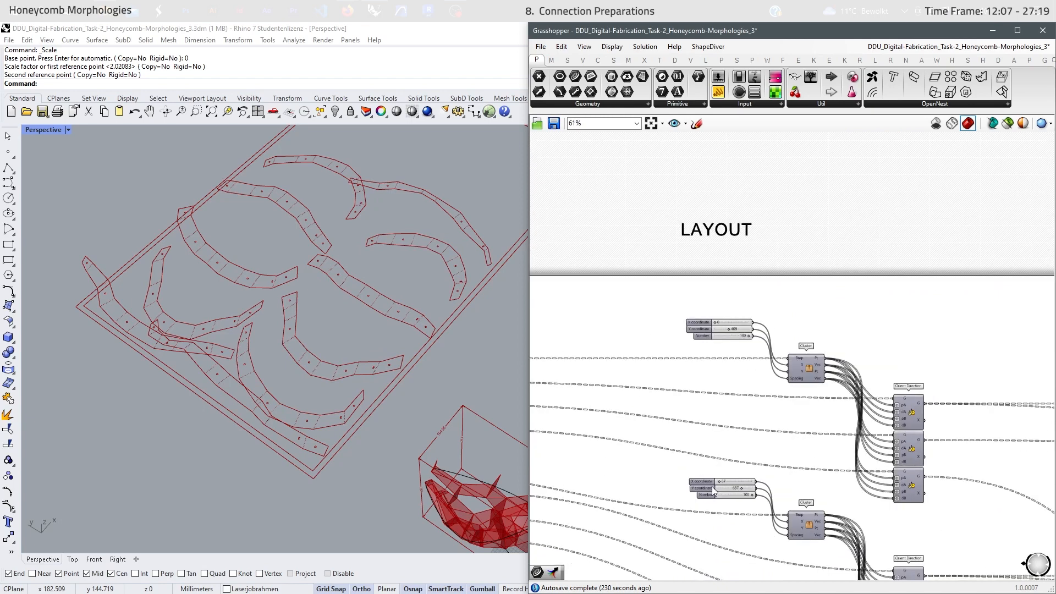
pyautogui.scroll(3, 710, 440)
pyautogui.doubleClick(712, 502)
pyautogui.moveTo(687, 361); pyautogui.dragTo(596, 229)
pyautogui.doubleClick(664, 373)
pyautogui.write('1000')
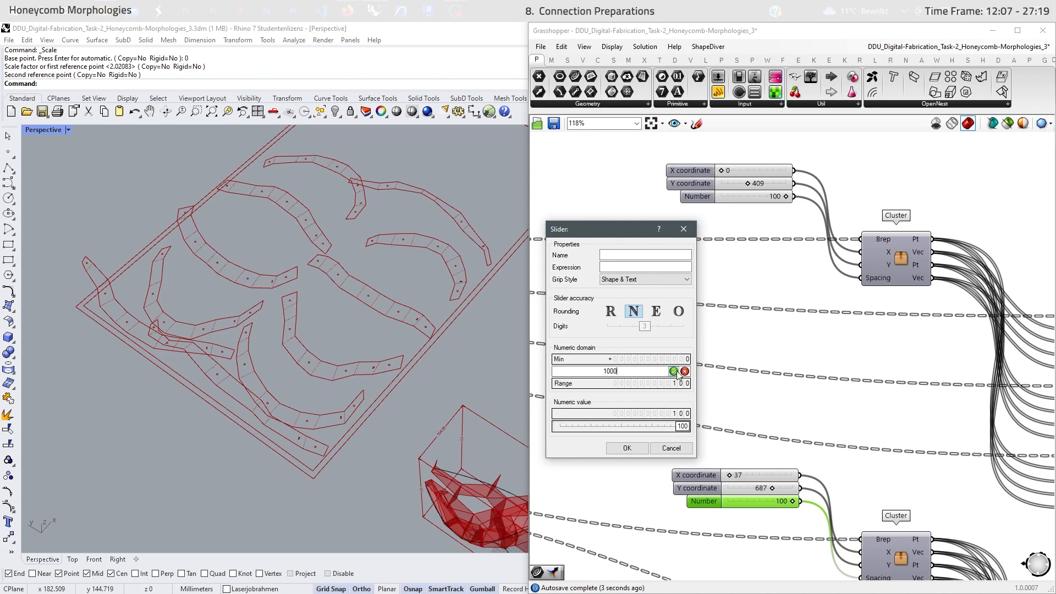
pyautogui.click(674, 372)
pyautogui.click(627, 448)
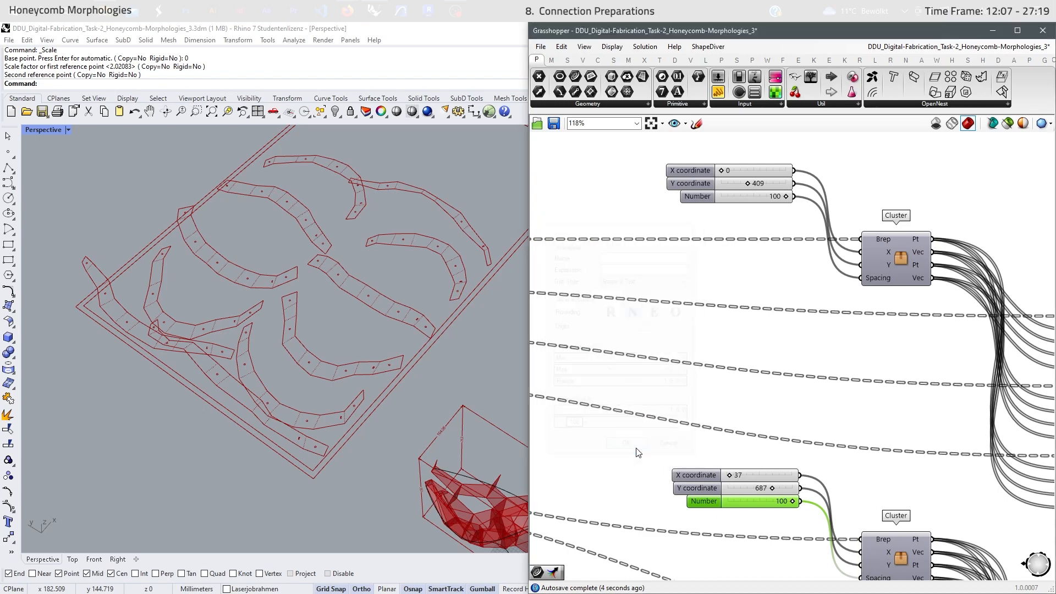
# Raise the maximum of the Number spacing slider in the first LAYOUT cluster to 1000
pyautogui.doubleClick(707, 197)
pyautogui.moveTo(711, 86); pyautogui.dragTo(637, 223)
pyautogui.doubleClick(660, 361)
pyautogui.write('1000')
pyautogui.click(672, 361)
pyautogui.click(635, 438)
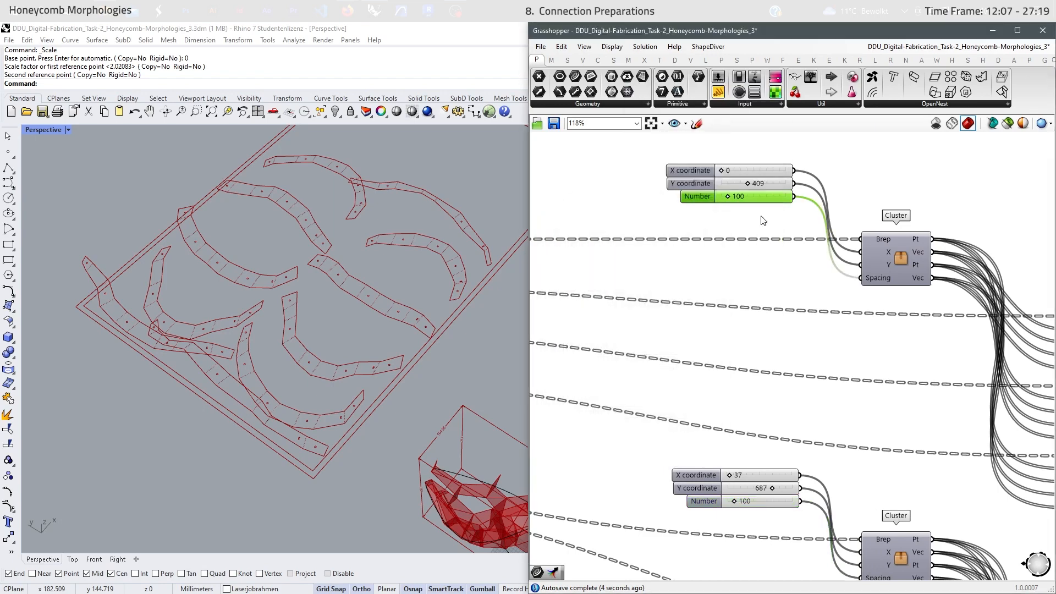
# Set the spacing of both LAYOUT clusters to 151 and the second cluster's Y coordinate to 849
pyautogui.moveTo(737, 197); pyautogui.dragTo(731, 196)
pyautogui.moveTo(737, 501); pyautogui.dragTo(781, 490)
pyautogui.click(753, 371)
pyautogui.scroll(-4, 313, 463)
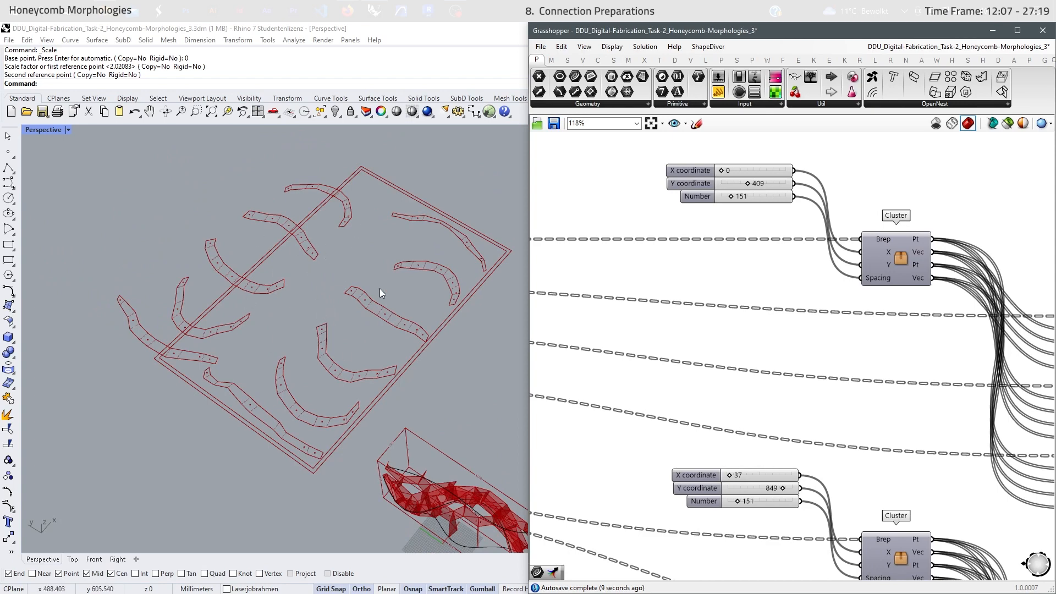
# Examine the enlarged honeycomb from several angles and locate the attractor point inputs near the start of the definition
pyautogui.scroll(-10, 935, 368)
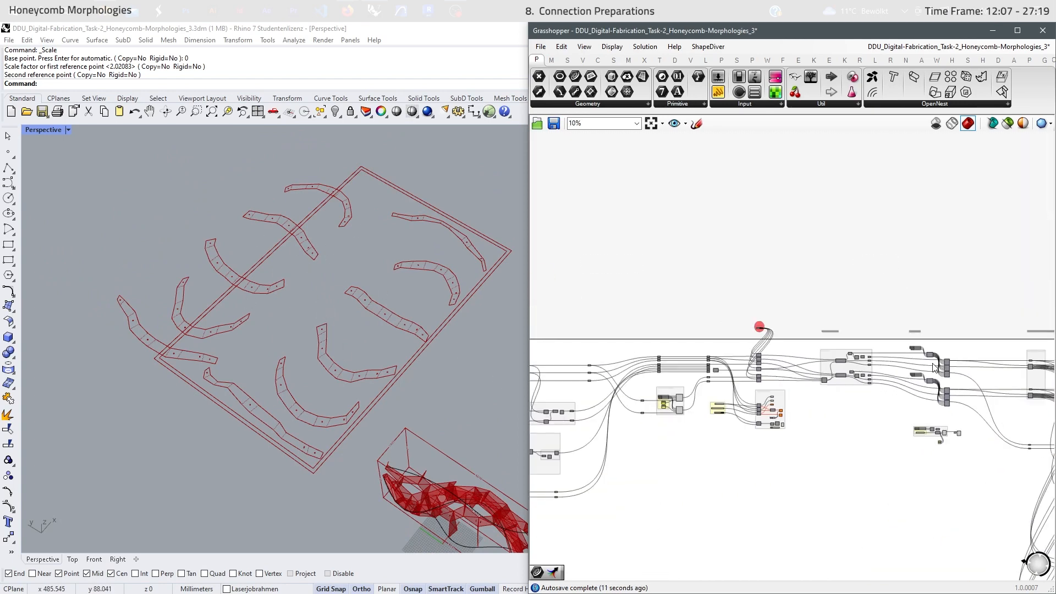
pyautogui.scroll(4, 935, 367)
pyautogui.scroll(-6, 940, 372)
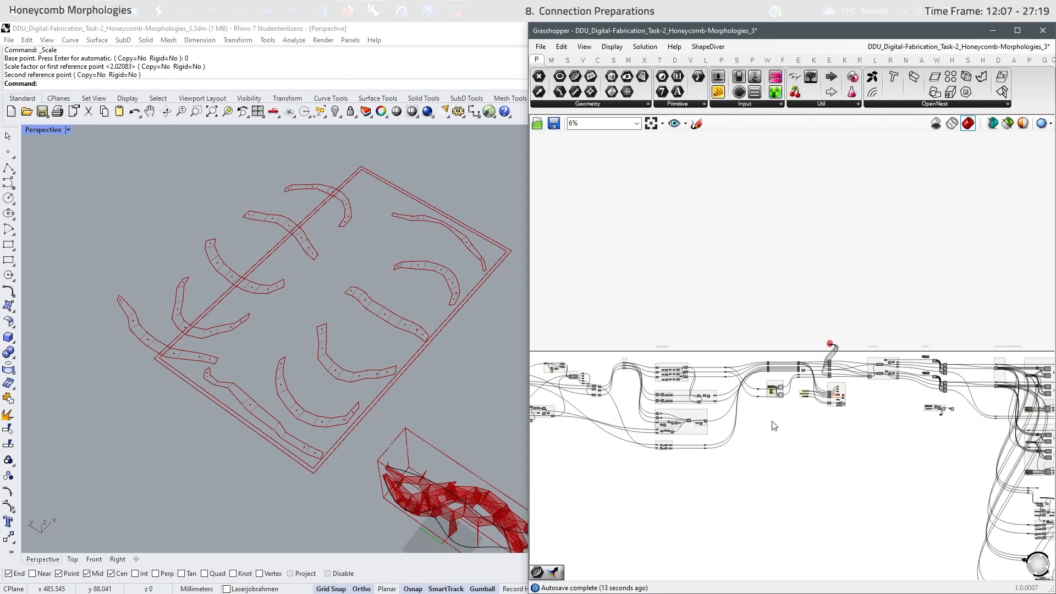
pyautogui.moveTo(772, 422); pyautogui.dragTo(961, 426, button='right')
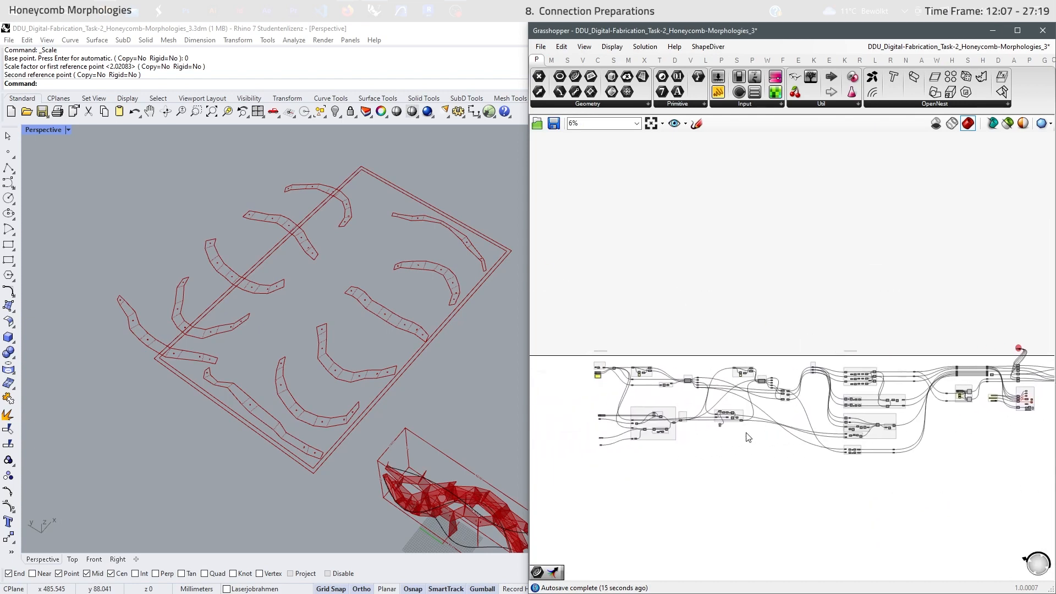
pyautogui.scroll(-2, 396, 392)
pyautogui.scroll(2, 605, 413)
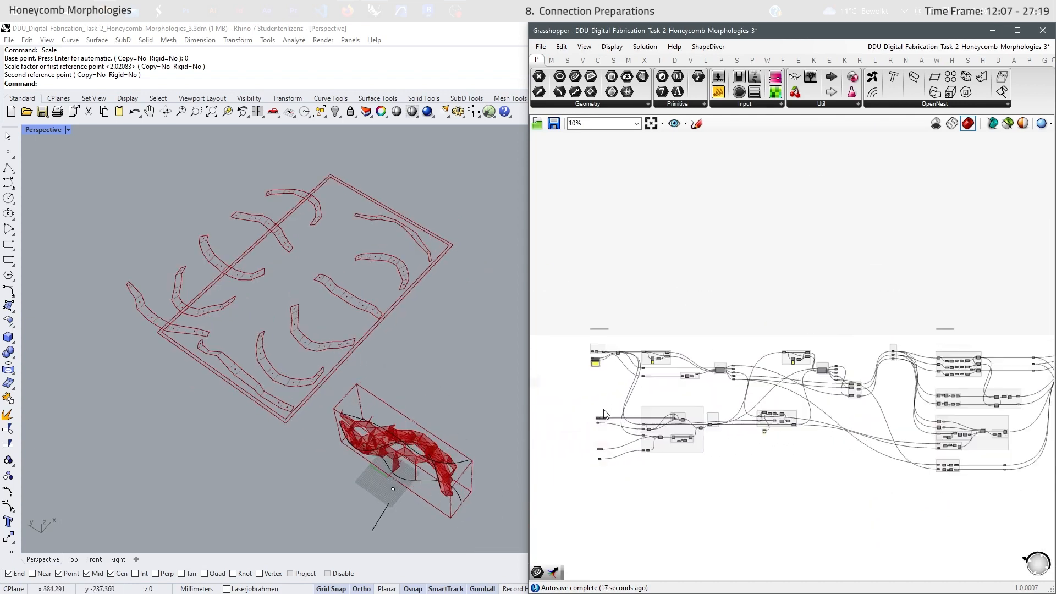
pyautogui.scroll(5, 605, 413)
pyautogui.moveTo(499, 455); pyautogui.dragTo(407, 390, button='right')
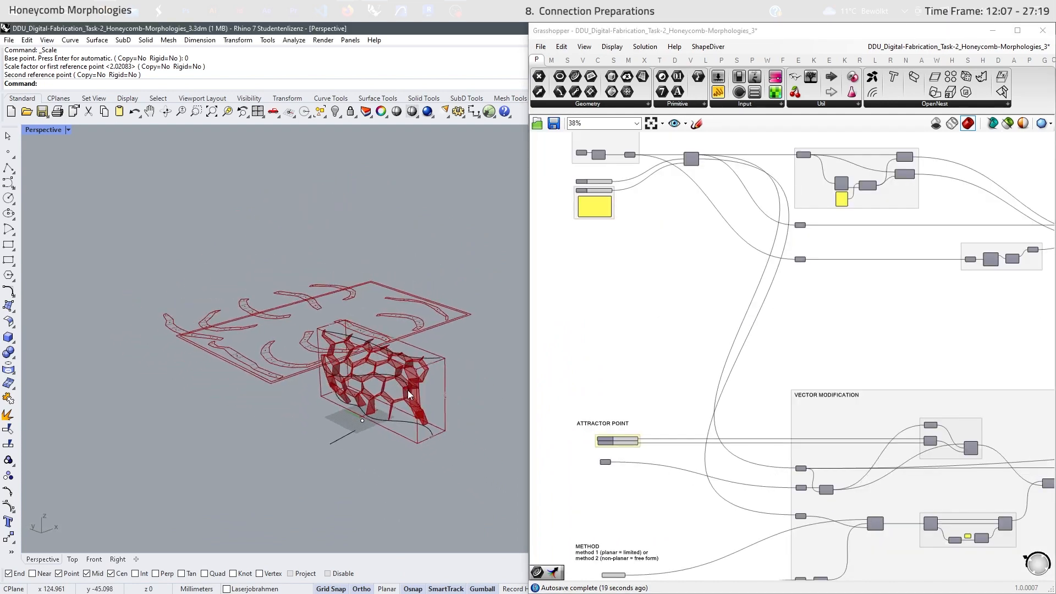
pyautogui.scroll(5, 408, 390)
pyautogui.scroll(-5, 398, 369)
pyautogui.moveTo(363, 335); pyautogui.dragTo(393, 363, button='right')
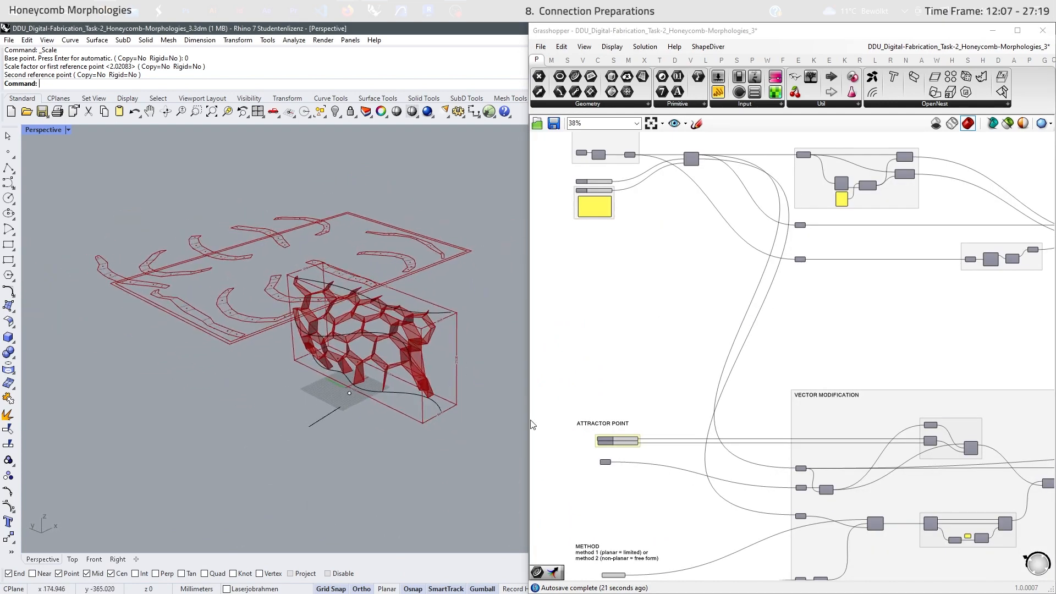
pyautogui.scroll(4, 599, 440)
pyautogui.scroll(-8, 633, 418)
pyautogui.scroll(3, 649, 401)
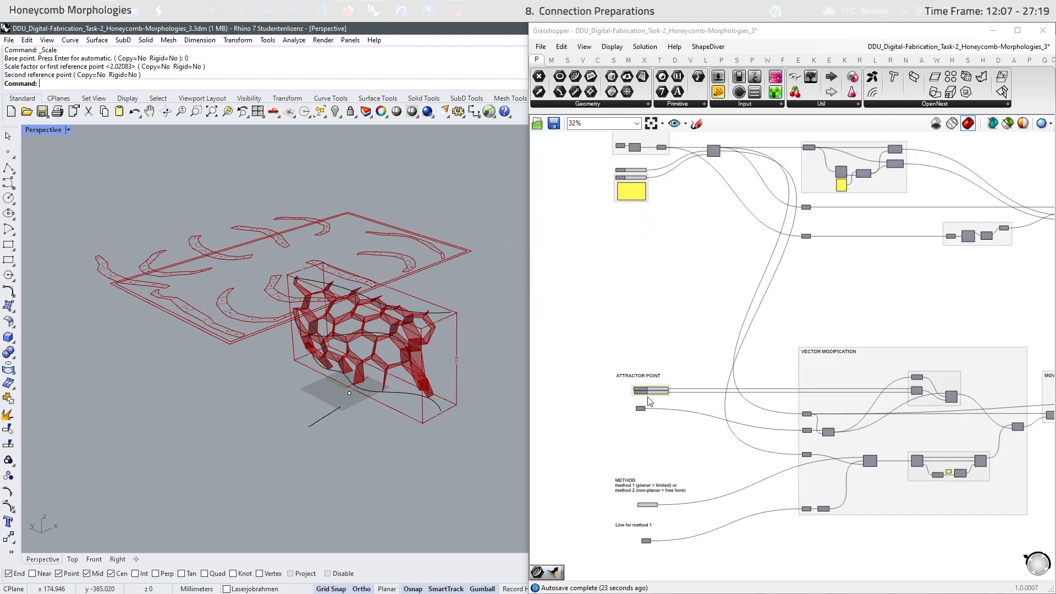
# Set the attractor point's Domain start factor to 60 and its Domain end factor to 20
pyautogui.scroll(5, 632, 405)
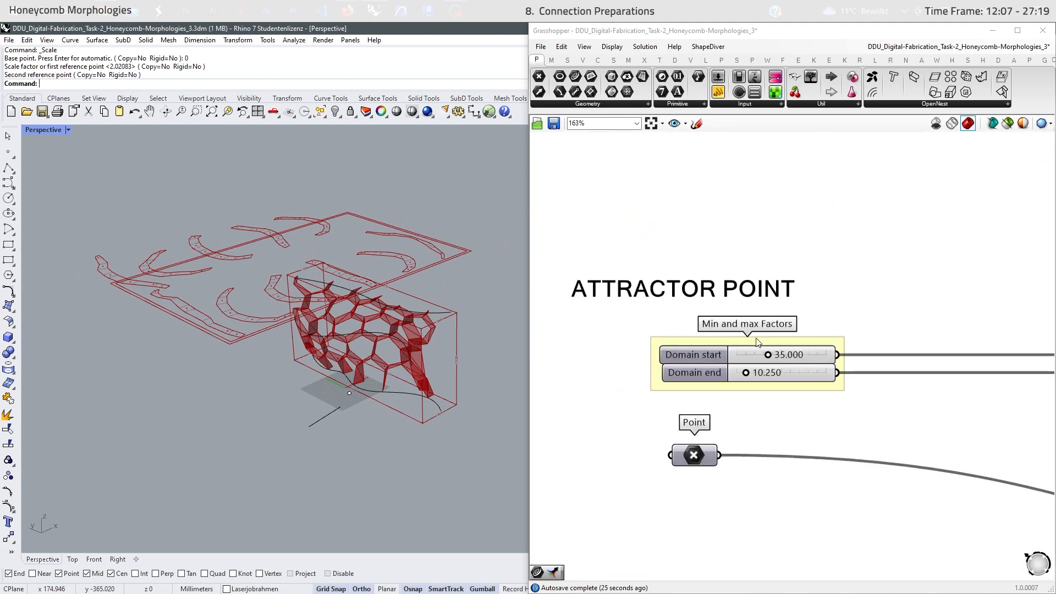
pyautogui.scroll(5, 368, 346)
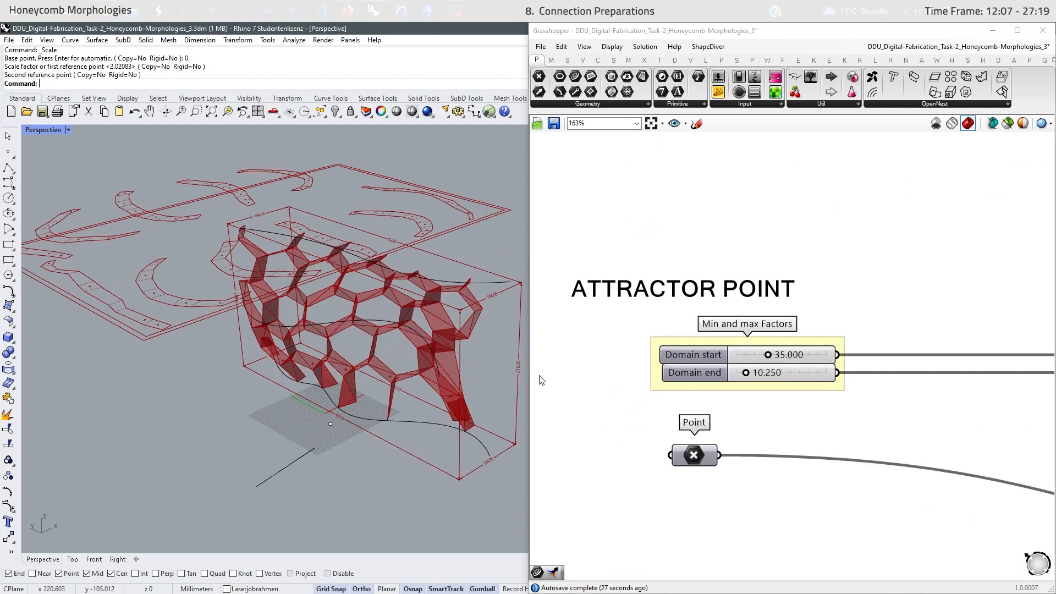
pyautogui.scroll(2, 785, 359)
pyautogui.click(786, 358)
pyautogui.doubleClick(785, 356)
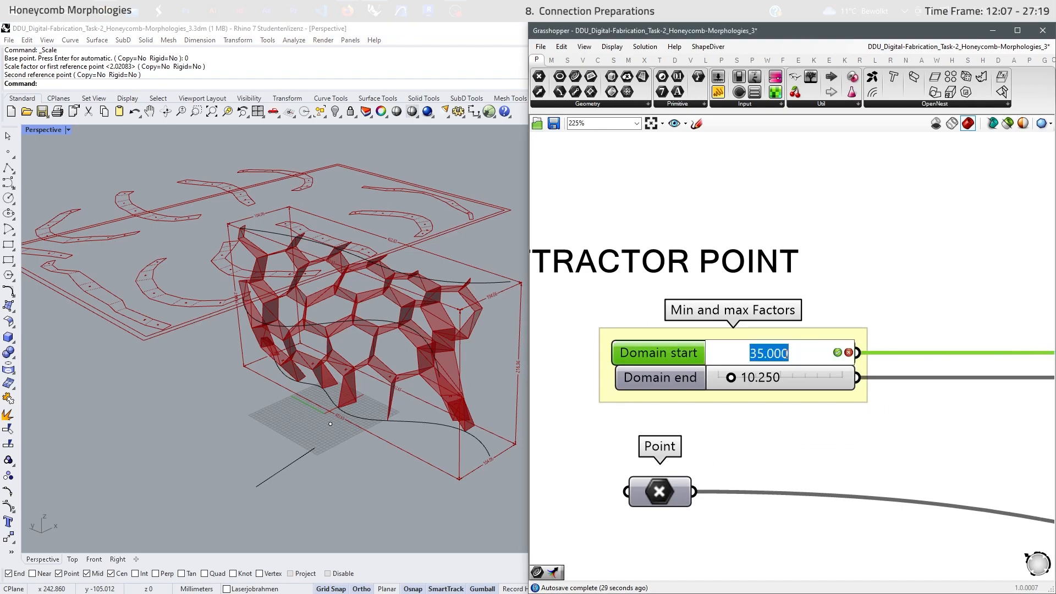
pyautogui.write('60')
pyautogui.press('Return')
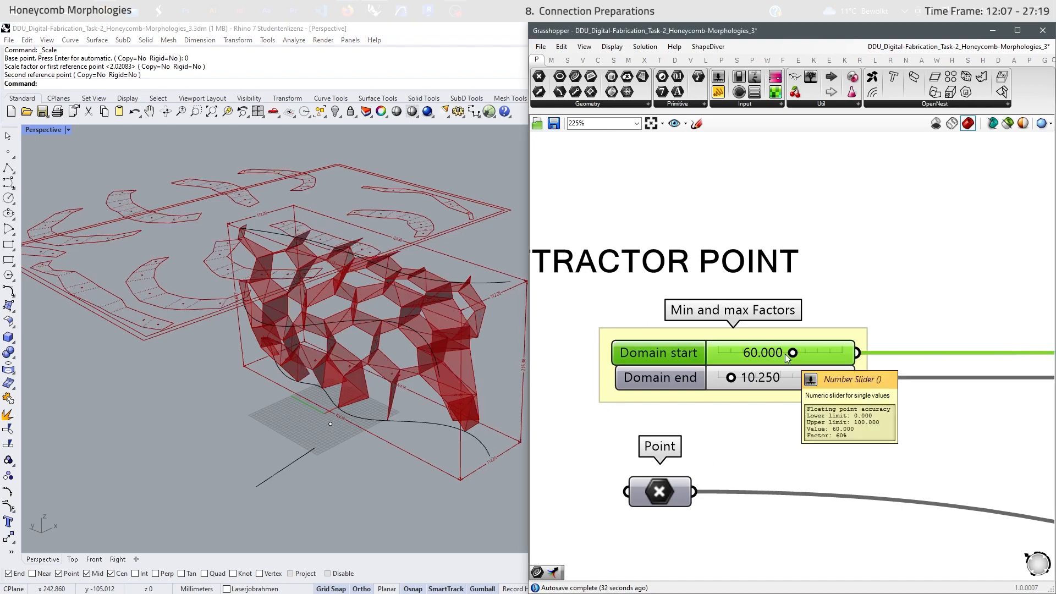
pyautogui.doubleClick(770, 377)
pyautogui.write('20')
pyautogui.press('Return')
pyautogui.click(72, 559)
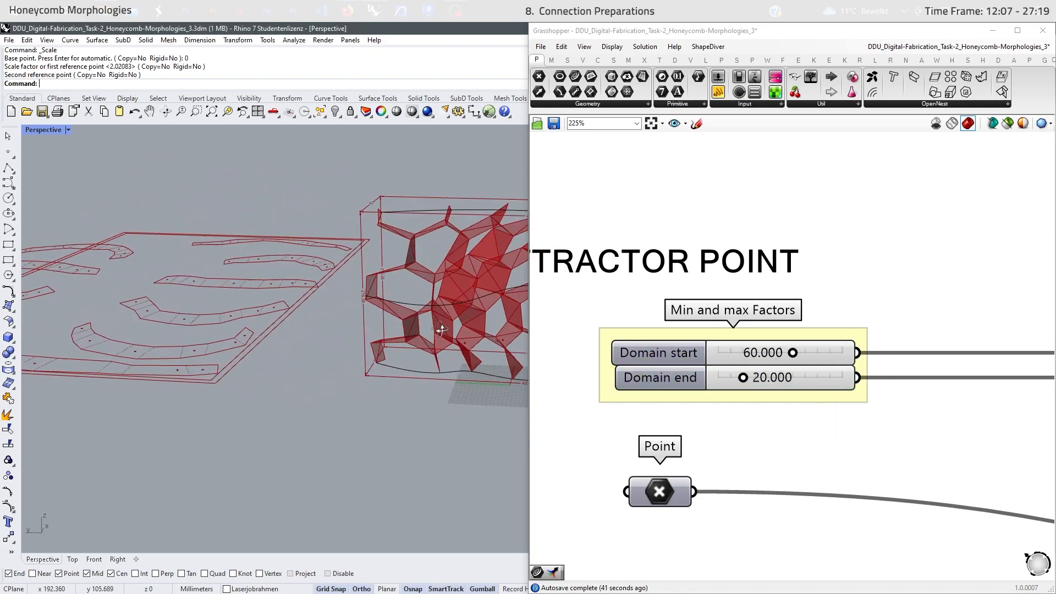
# Set the layout sheet Rectangle's X size to 1000 and its Y size to 600
pyautogui.scroll(4, 263, 173)
pyautogui.scroll(-14, 607, 359)
pyautogui.moveTo(908, 407); pyautogui.dragTo(577, 420, button='right')
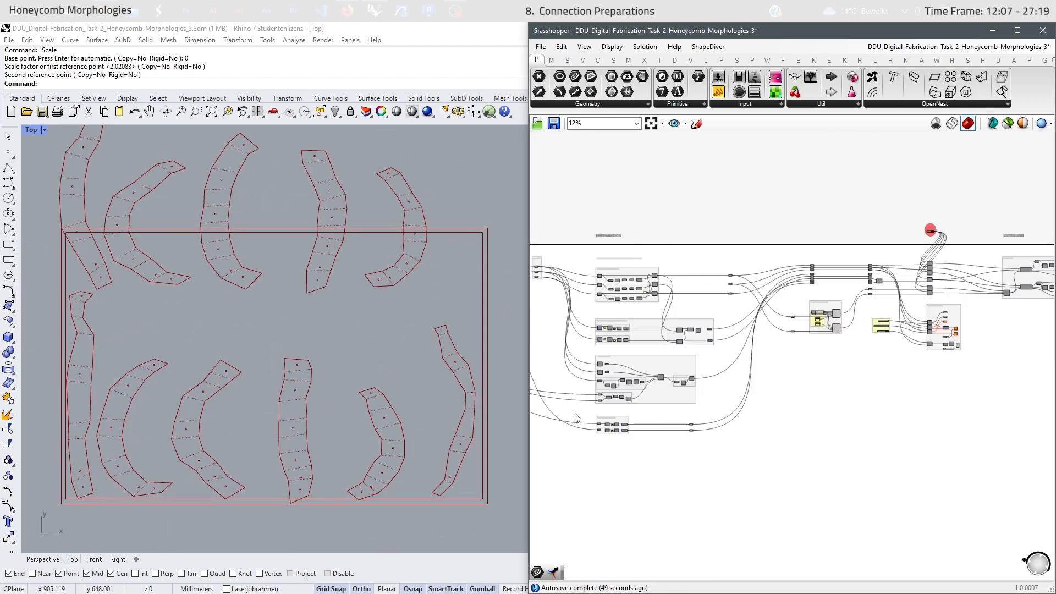
pyautogui.moveTo(979, 308); pyautogui.dragTo(666, 316, button='right')
pyautogui.scroll(4, 781, 261)
pyautogui.scroll(10, 891, 464)
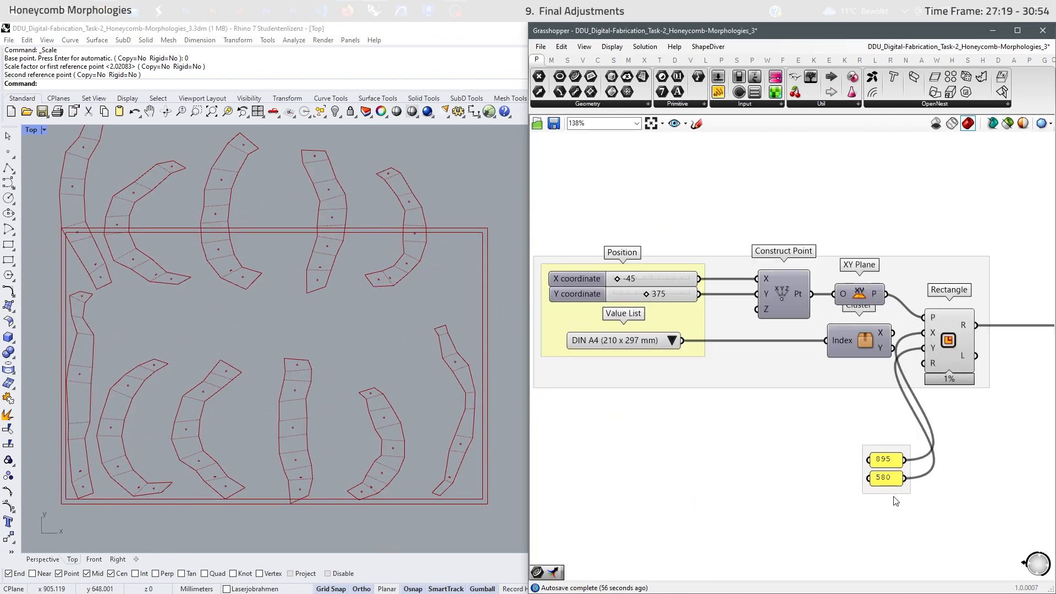
pyautogui.doubleClick(877, 462)
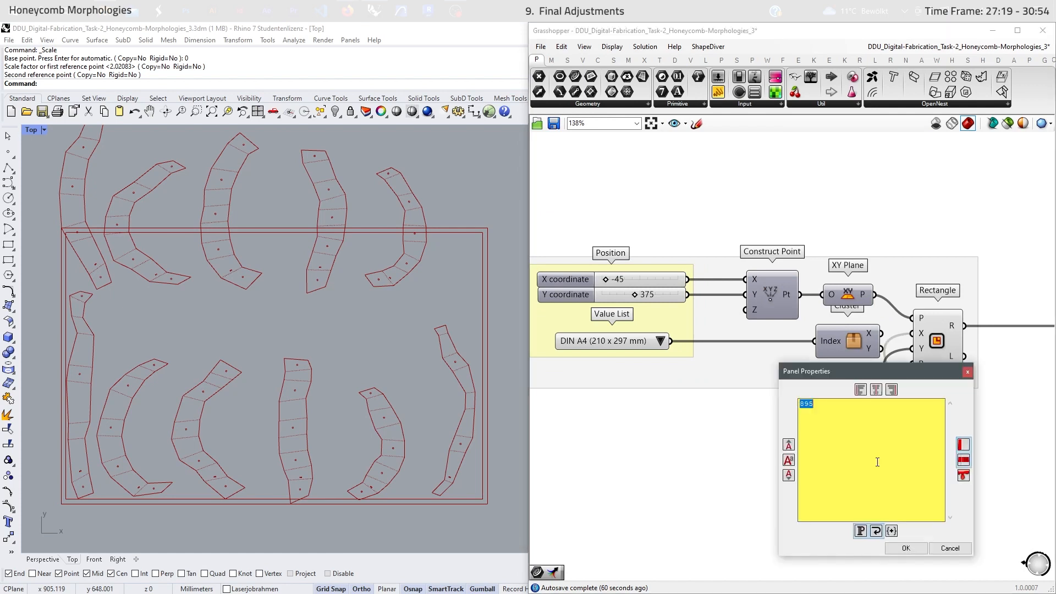
pyautogui.write('1000')
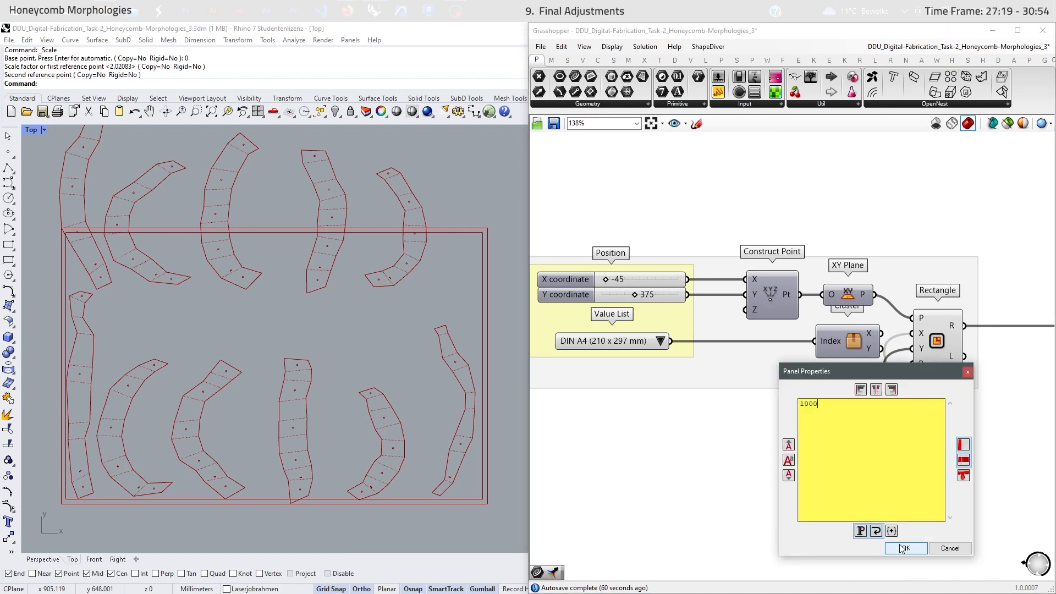
pyautogui.click(905, 548)
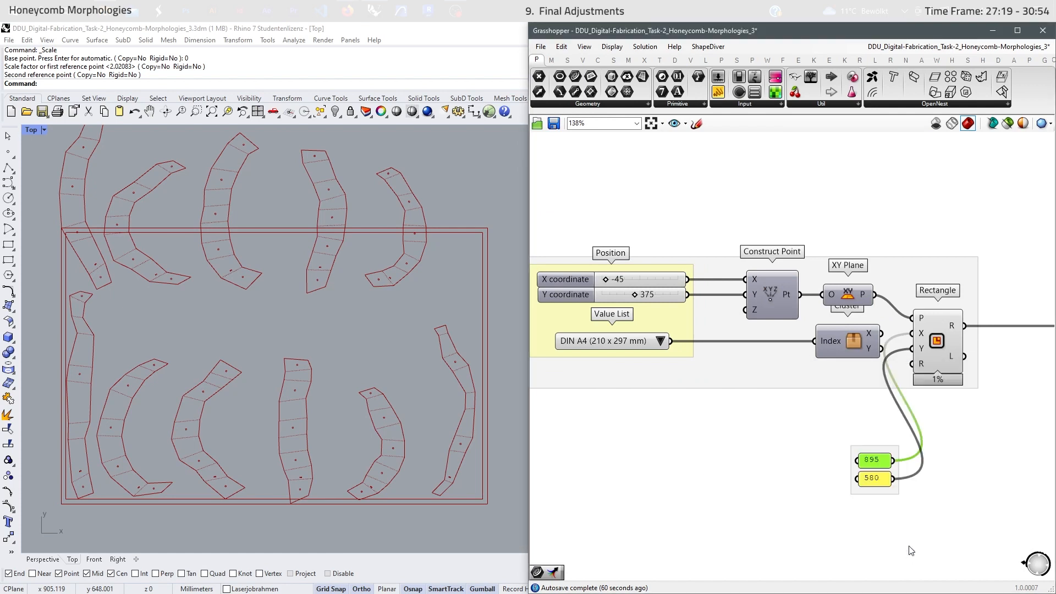
pyautogui.doubleClick(877, 480)
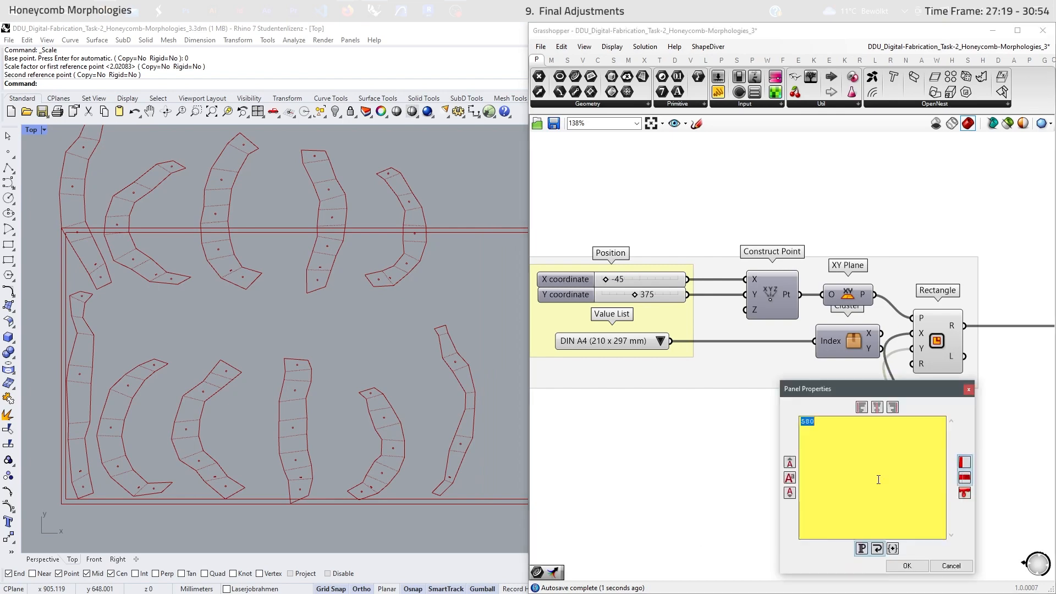
pyautogui.write('600')
pyautogui.click(907, 566)
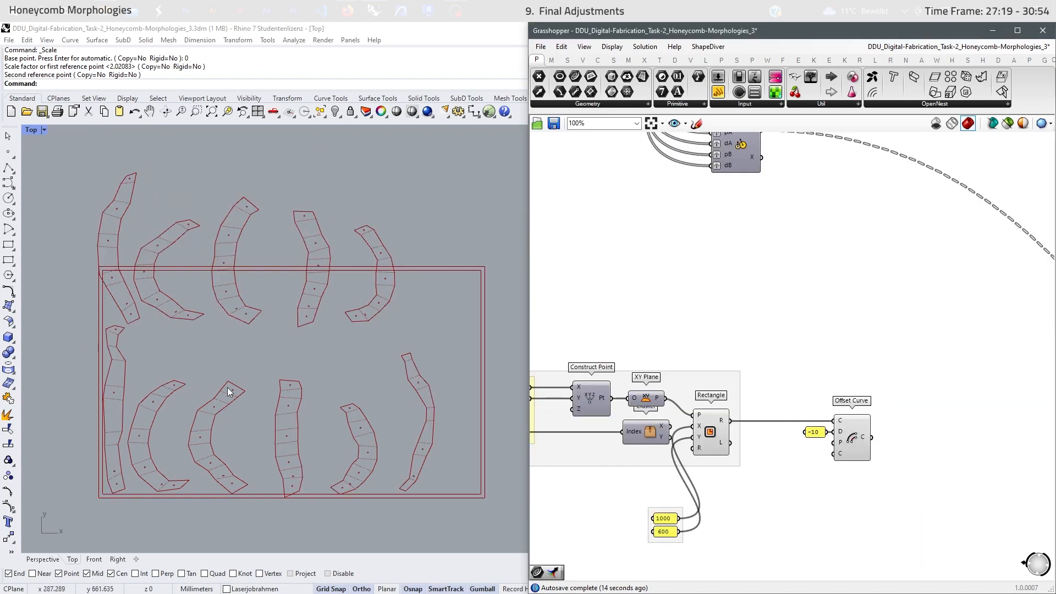
# Move the Curve parameter holding the lower row's strip outlines out beyond the first hole section's groups
pyautogui.scroll(4, 227, 387)
pyautogui.scroll(-5, 144, 428)
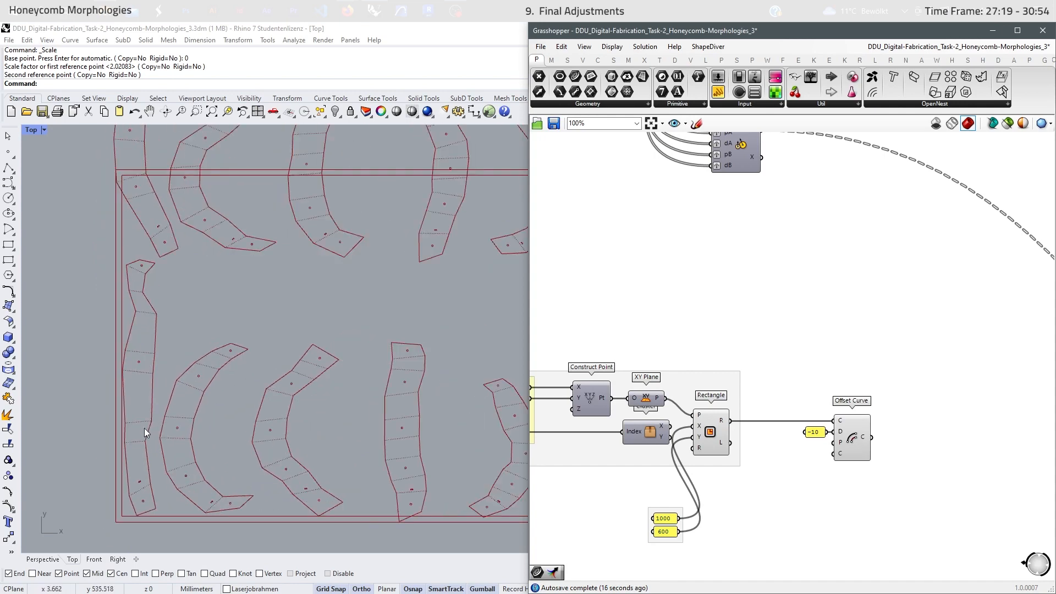
pyautogui.scroll(-6, 638, 412)
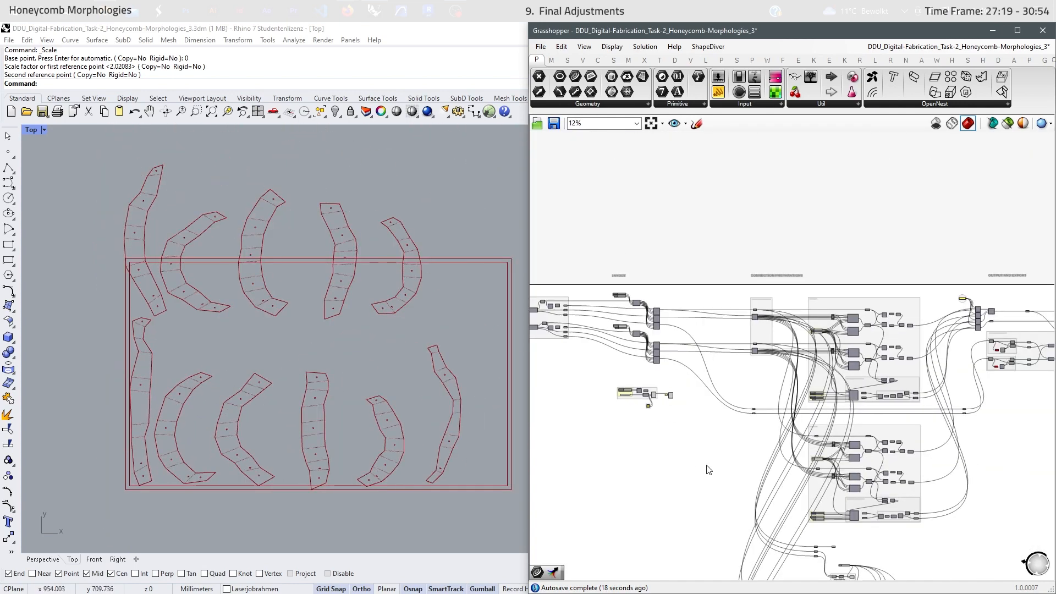
pyautogui.moveTo(708, 470); pyautogui.dragTo(566, 347, button='right')
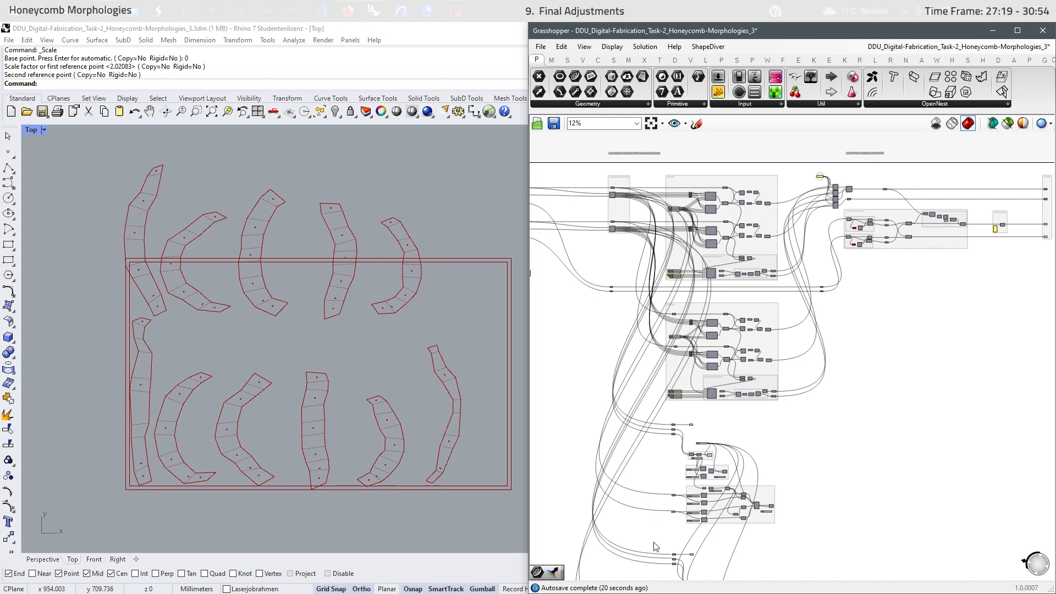
pyautogui.moveTo(655, 546); pyautogui.dragTo(643, 445, button='right')
pyautogui.moveTo(807, 316); pyautogui.dragTo(635, 580)
pyautogui.scroll(8, 752, 338)
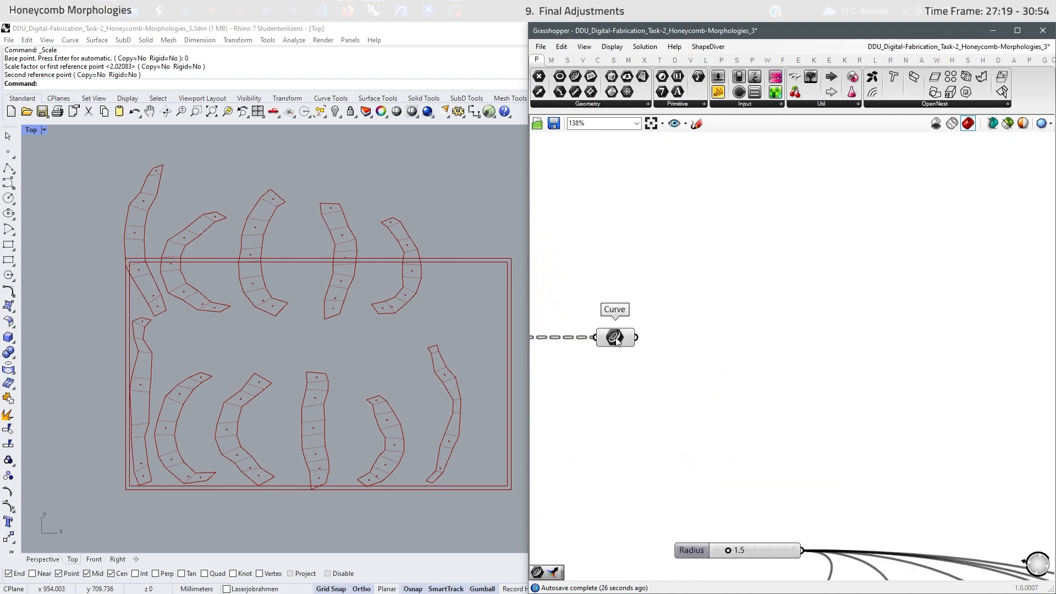
pyautogui.click(601, 337)
pyautogui.scroll(-3, 650, 362)
pyautogui.scroll(-3, 651, 362)
pyautogui.moveTo(651, 362); pyautogui.dragTo(829, 365)
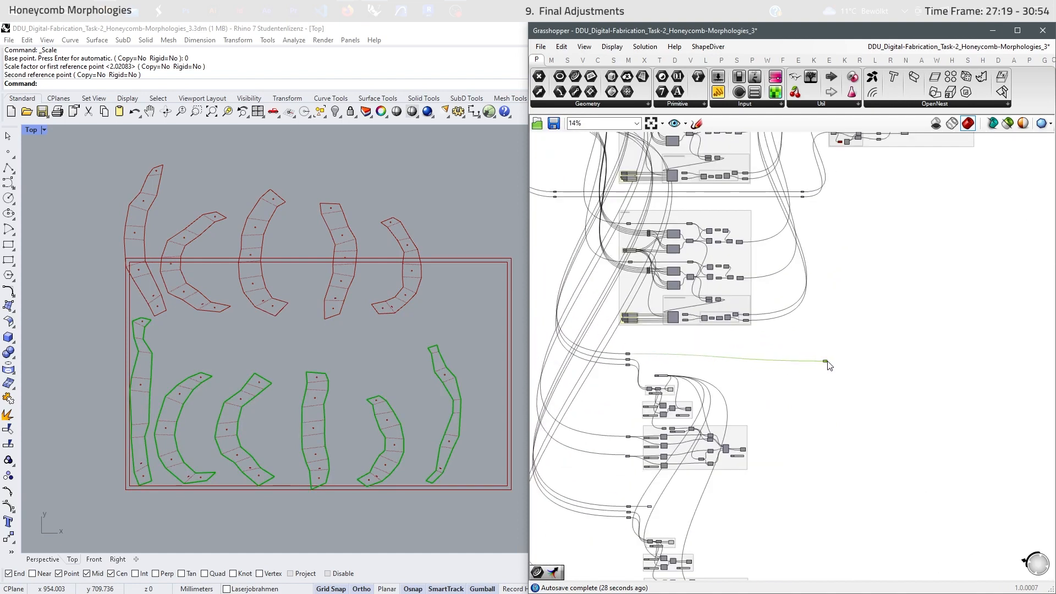
# Move the second hole section's Curve parameter up to sit directly beneath the first section's relocated outline Curve parameter
pyautogui.scroll(8, 836, 358)
pyautogui.click(708, 456)
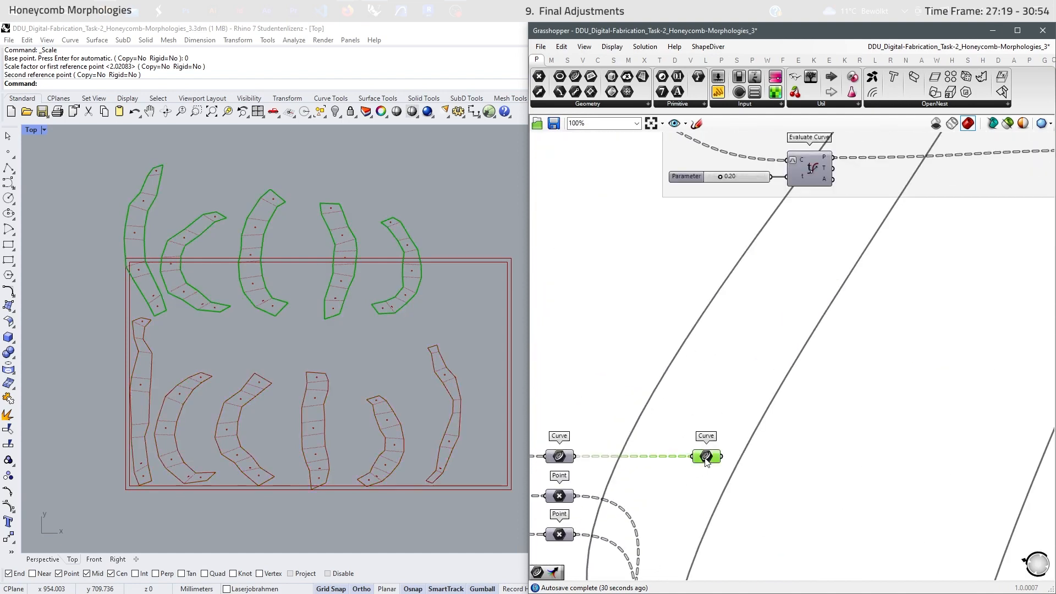
pyautogui.scroll(-5, 710, 459)
pyautogui.moveTo(709, 459); pyautogui.dragTo(973, 259)
pyautogui.click(941, 349)
# Examine the holes on the strips closely and compare them with the shared Radius slider and its Circle components
pyautogui.scroll(6, 856, 385)
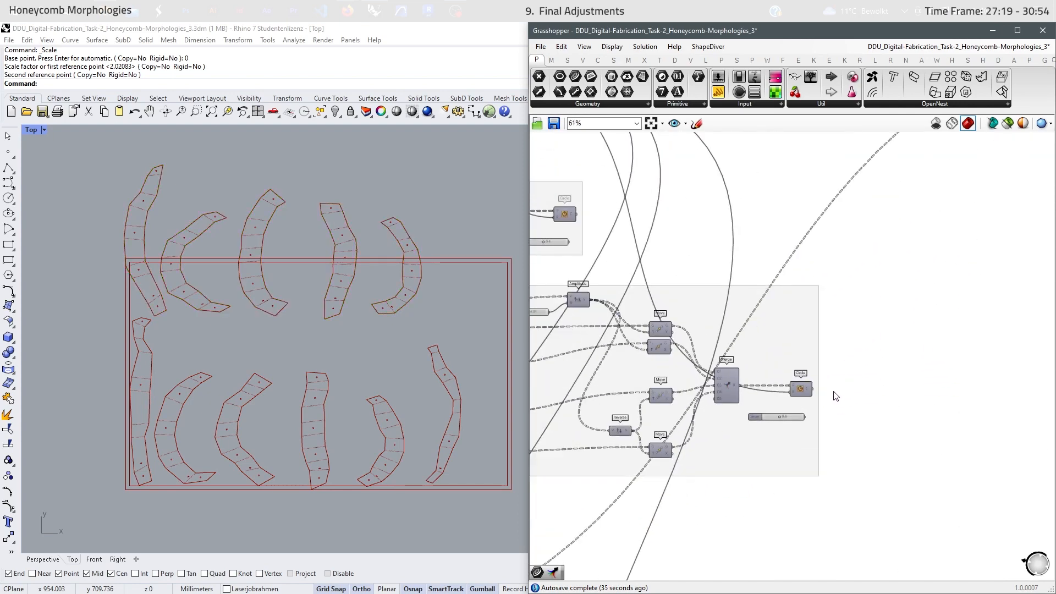
pyautogui.scroll(-5, 833, 396)
pyautogui.scroll(3, 339, 321)
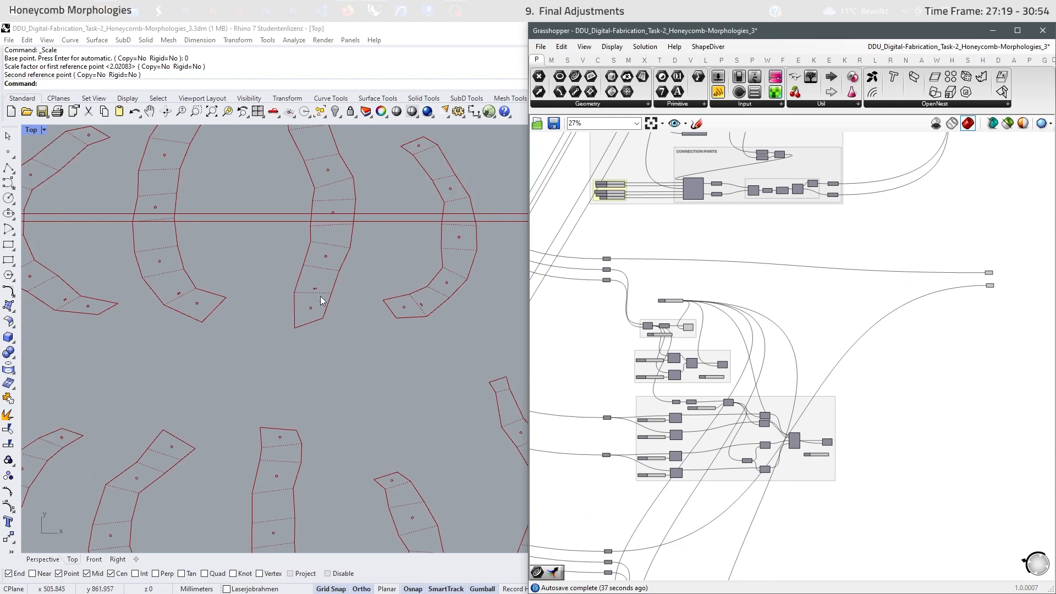
pyautogui.scroll(4, 321, 303)
pyautogui.scroll(2, 297, 283)
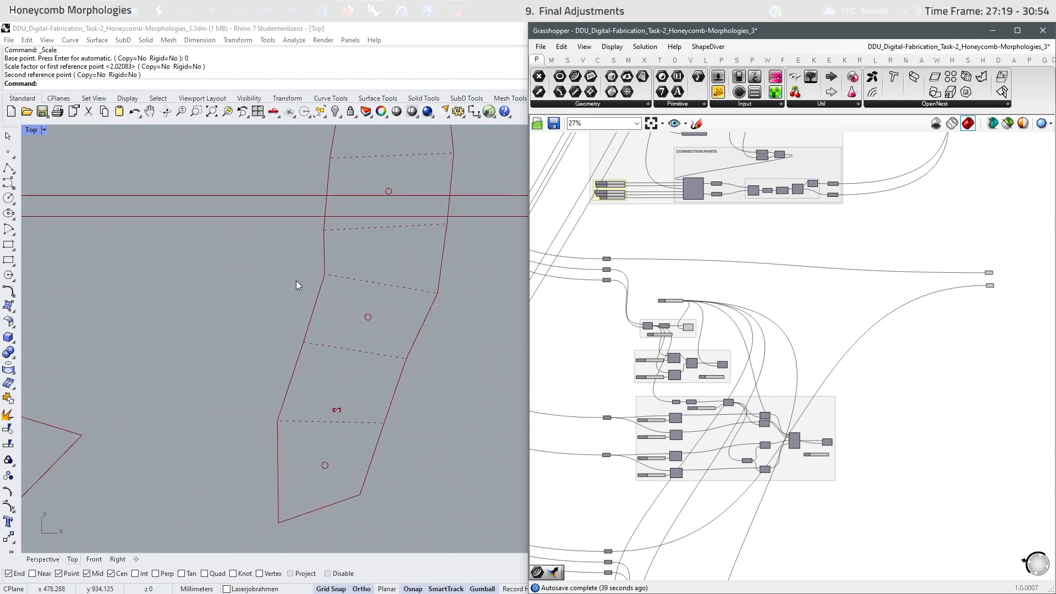
pyautogui.scroll(10, 661, 317)
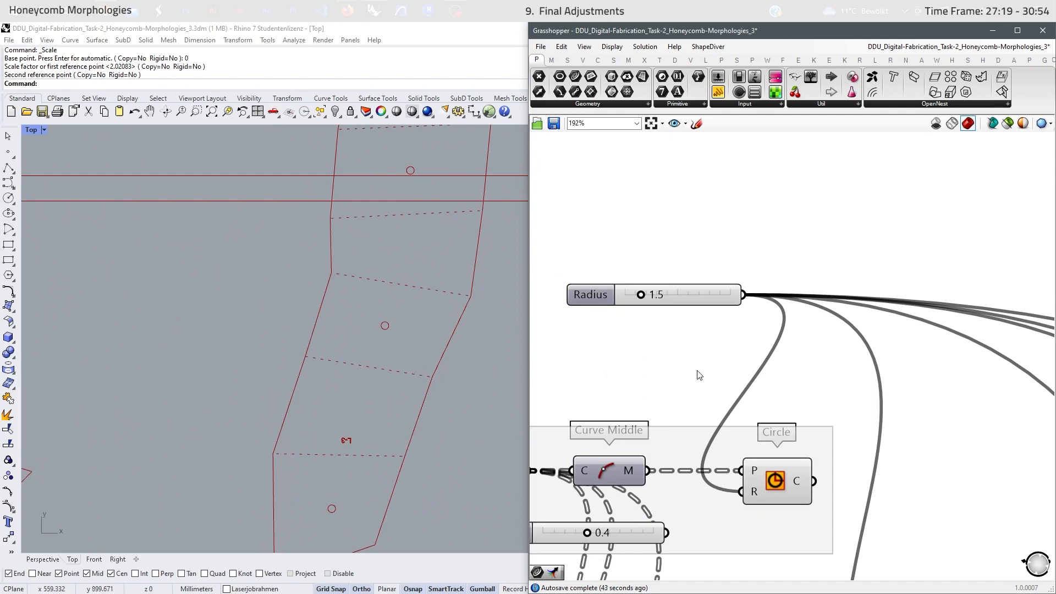
pyautogui.scroll(-6, 698, 375)
pyautogui.scroll(-2, 369, 317)
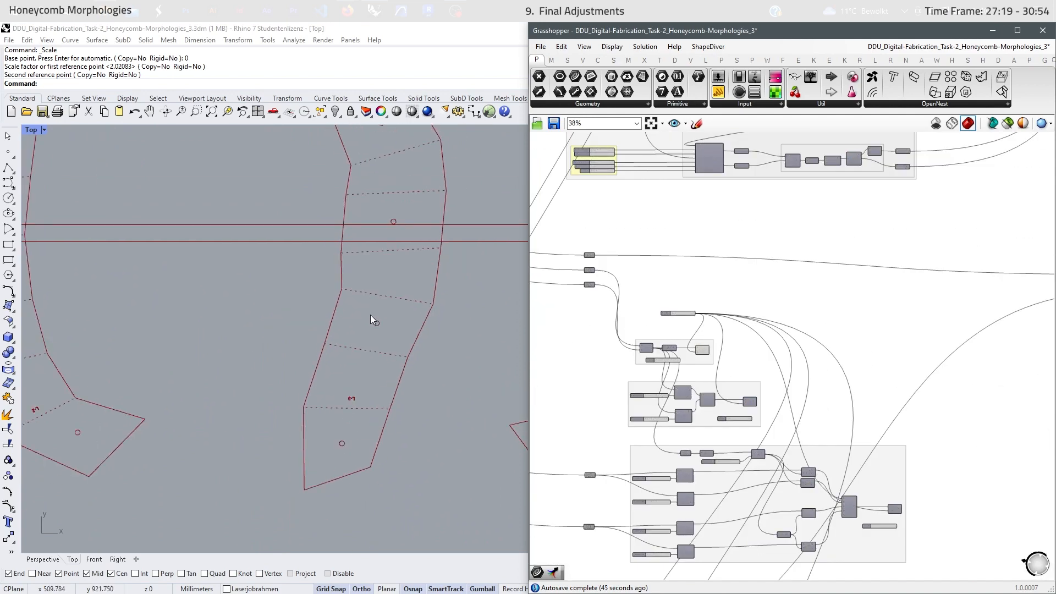
pyautogui.scroll(2, 371, 315)
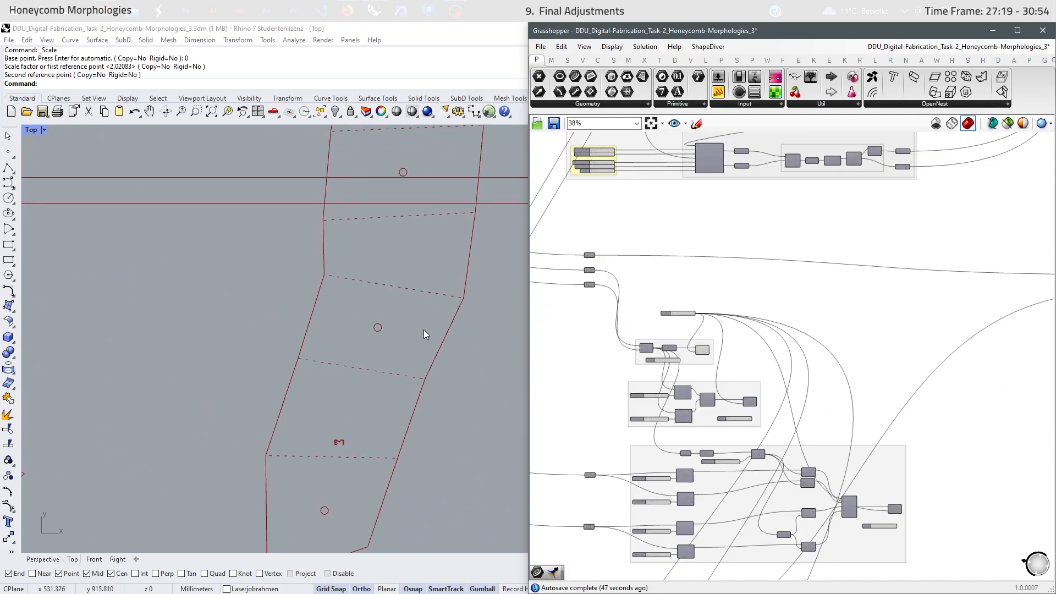
# Enable the preview of the Circle component in the first section's lowest group to show the corner holes
pyautogui.scroll(4, 910, 517)
pyautogui.moveTo(796, 320); pyautogui.dragTo(913, 512)
pyautogui.middleClick(943, 472)
pyautogui.click(966, 447)
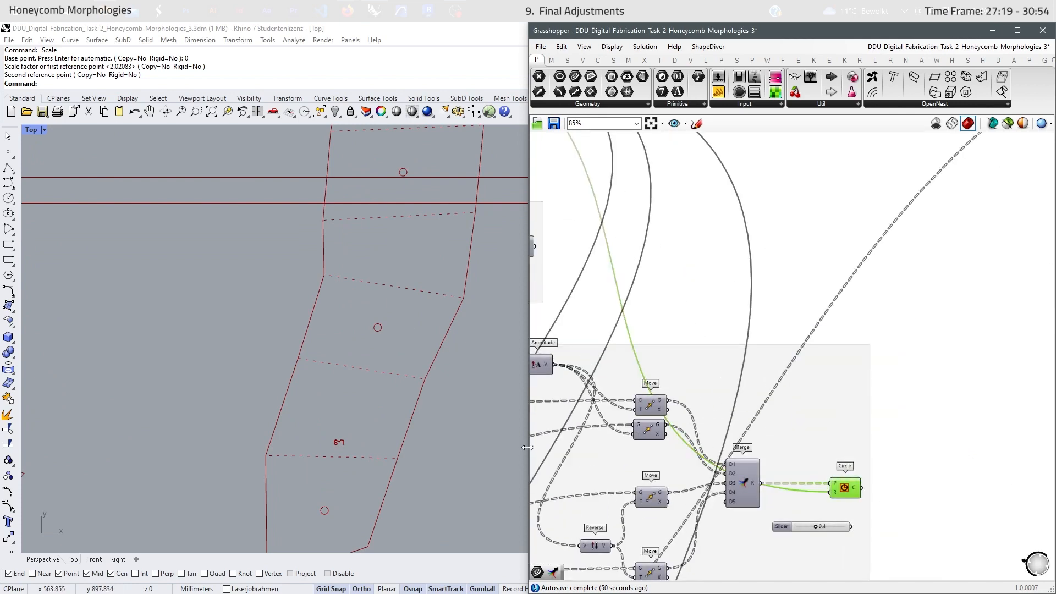
pyautogui.scroll(-3, 308, 378)
pyautogui.scroll(4, 280, 438)
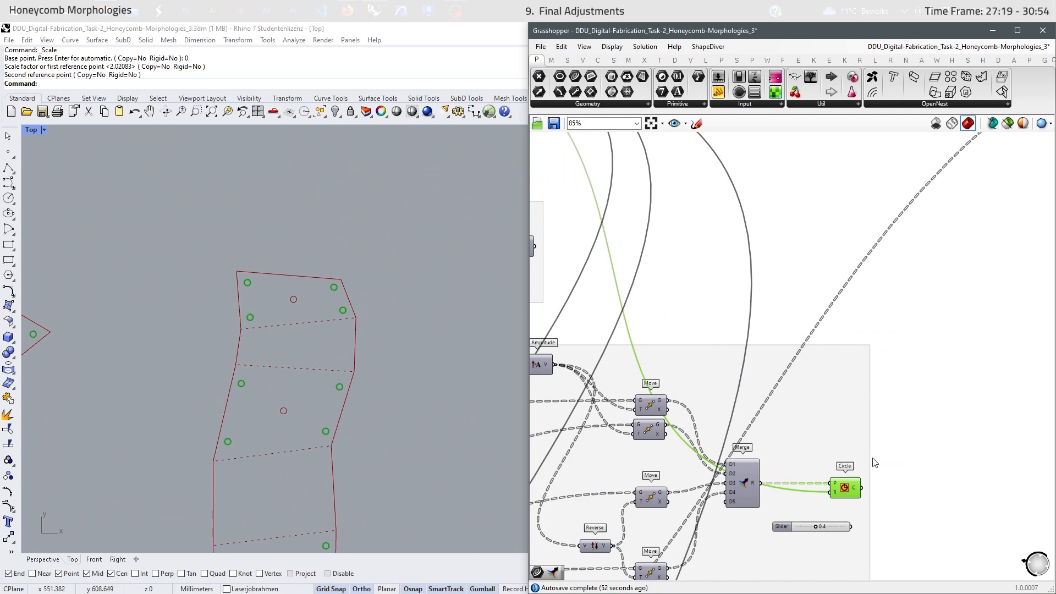
# Disable the preview of the first section's Curve Middle Circle component to hide the centre holes
pyautogui.scroll(-3, 875, 463)
pyautogui.scroll(4, 792, 418)
pyautogui.moveTo(747, 360); pyautogui.dragTo(856, 489)
pyautogui.middleClick(885, 438)
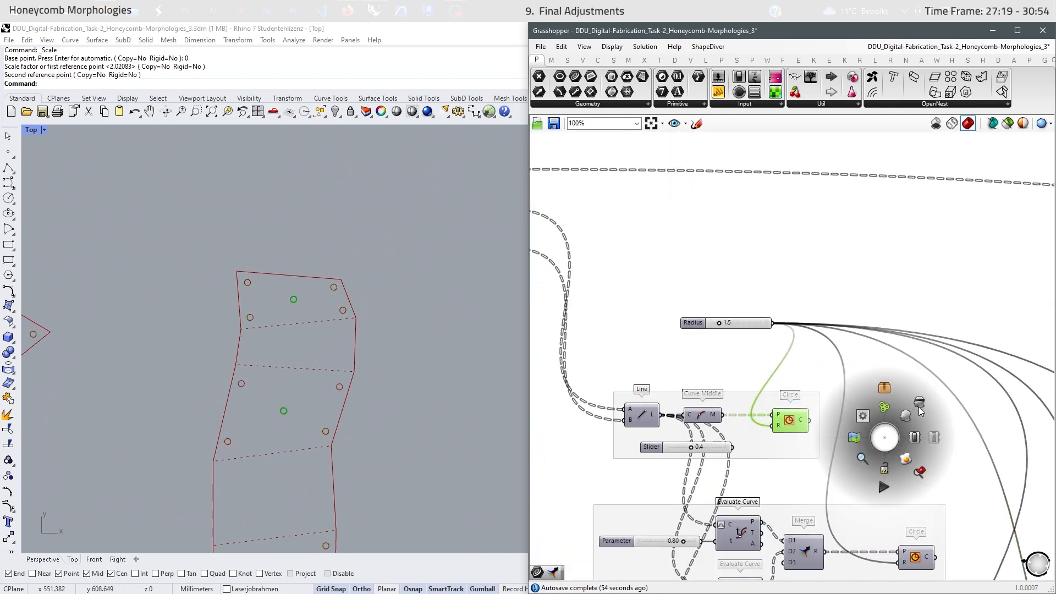
pyautogui.scroll(-6, 850, 462)
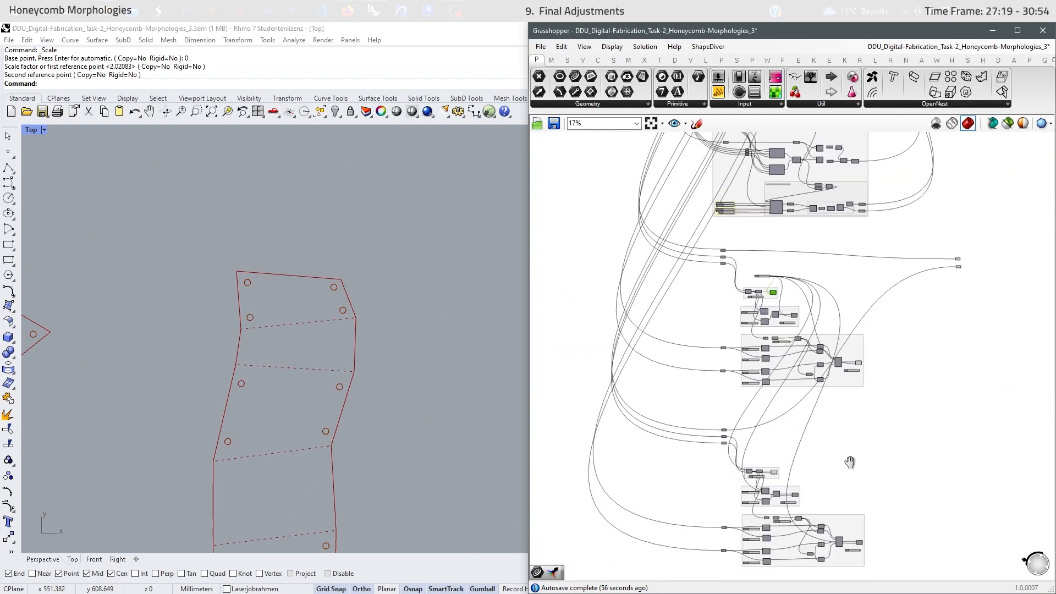
# Enable the preview of the corner-hole Circle component in the second section's lowest group
pyautogui.scroll(4, 836, 445)
pyautogui.moveTo(825, 372); pyautogui.dragTo(895, 525)
pyautogui.middleClick(907, 466)
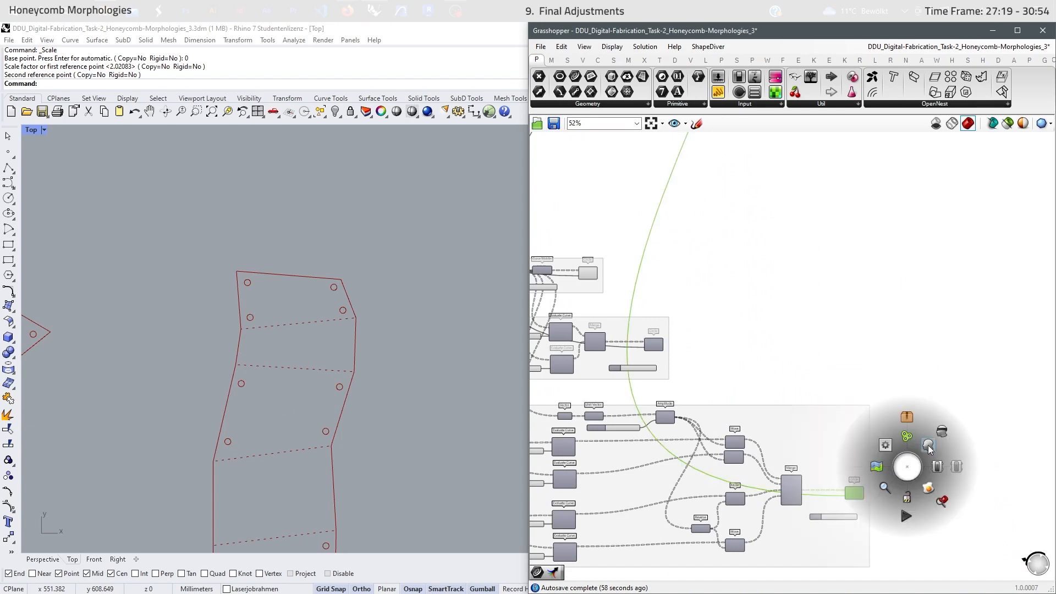
pyautogui.click(928, 447)
pyautogui.scroll(-4, 345, 479)
pyautogui.scroll(5, 358, 358)
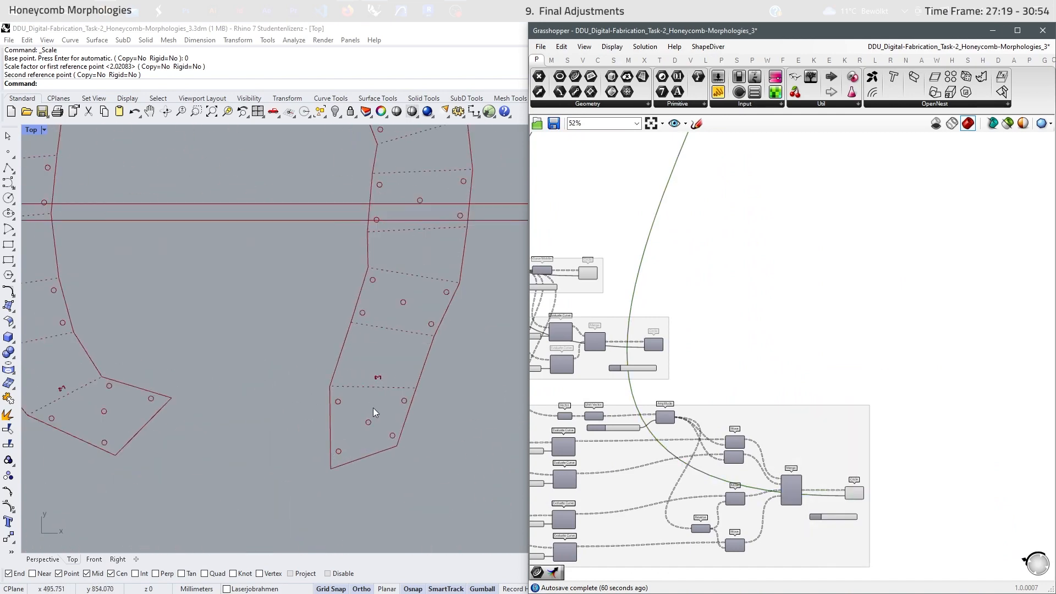
# Disable the preview of the centre-hole Circle component in the second section
pyautogui.scroll(1, 373, 411)
pyautogui.scroll(3, 646, 267)
pyautogui.moveTo(644, 259); pyautogui.dragTo(764, 363)
pyautogui.middleClick(785, 313)
pyautogui.click(810, 294)
pyautogui.click(869, 341)
pyautogui.scroll(-6, 751, 386)
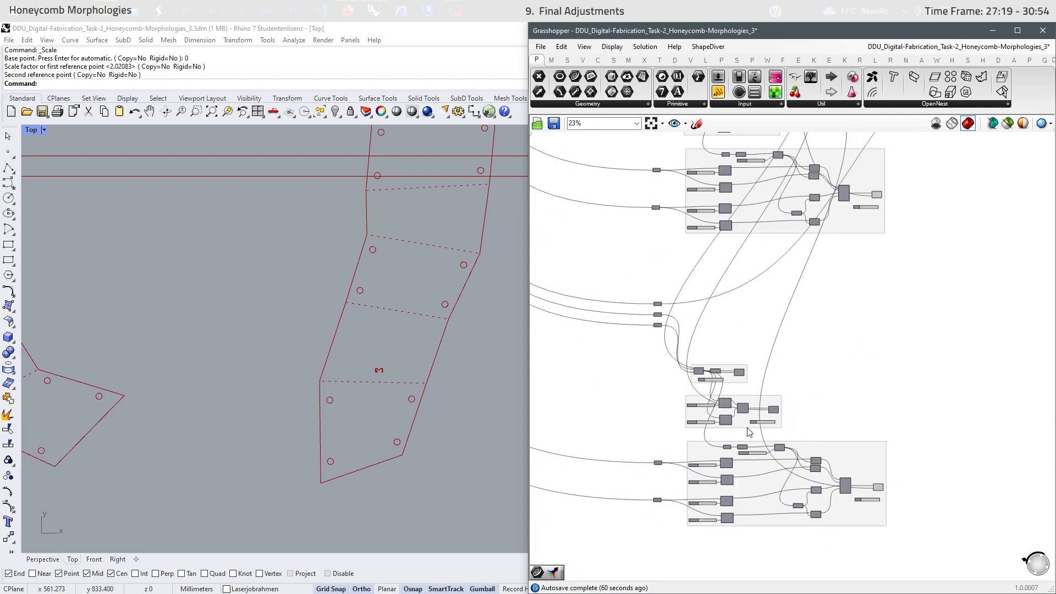
# Add a Curve parameter for each section's corner-hole Circle output, connect it, and place both below the outline Curve parameters
pyautogui.moveTo(863, 375); pyautogui.dragTo(800, 436, button='right')
pyautogui.doubleClick(870, 317)
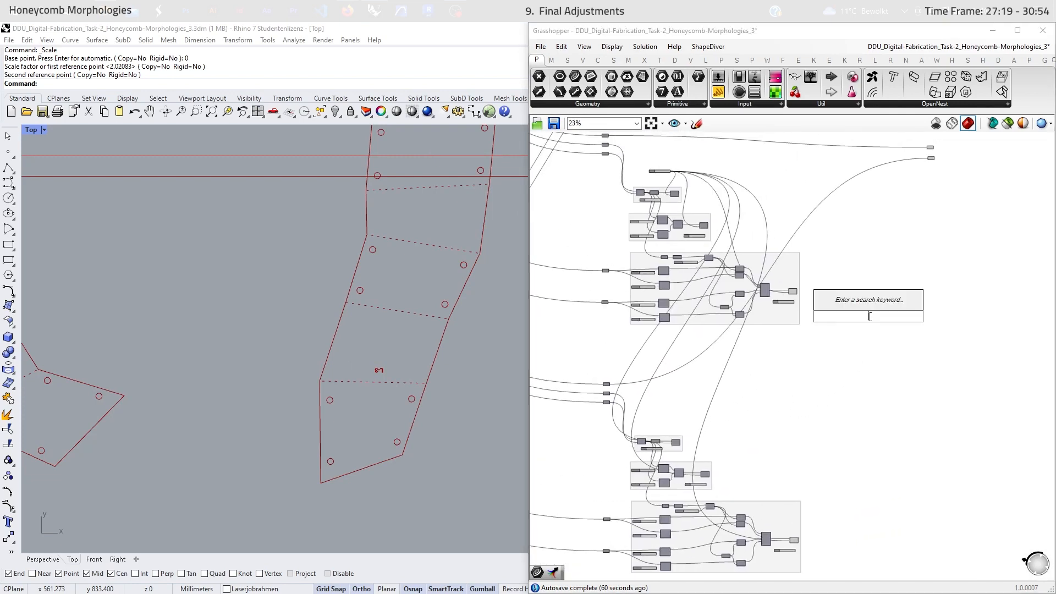
pyautogui.press('Escape')
pyautogui.scroll(6, 806, 295)
pyautogui.doubleClick(846, 298)
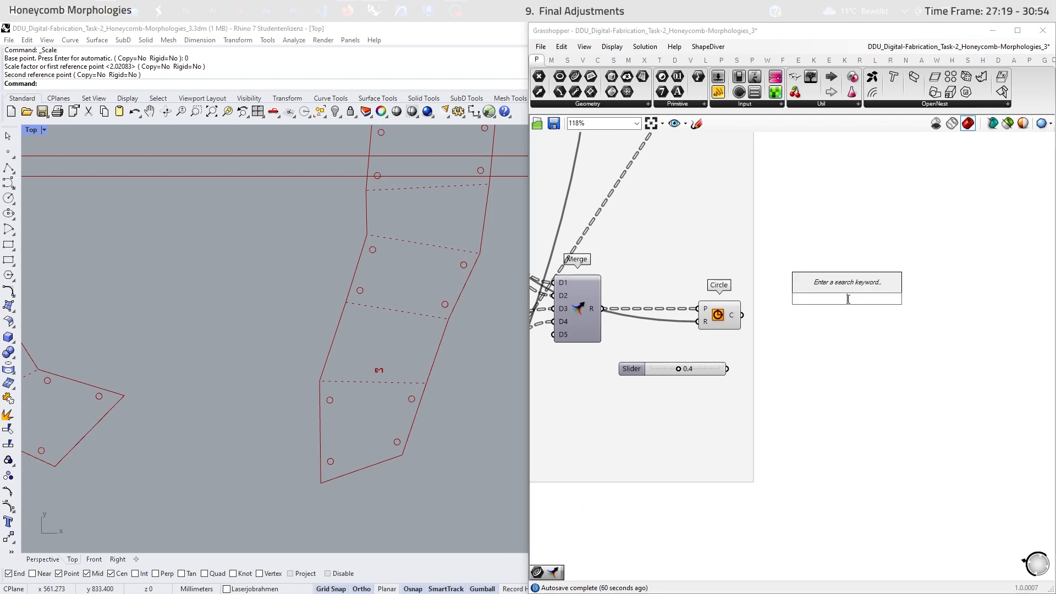
pyautogui.write('crv')
pyautogui.click(836, 289)
pyautogui.scroll(-4, 773, 417)
pyautogui.scroll(5, 772, 416)
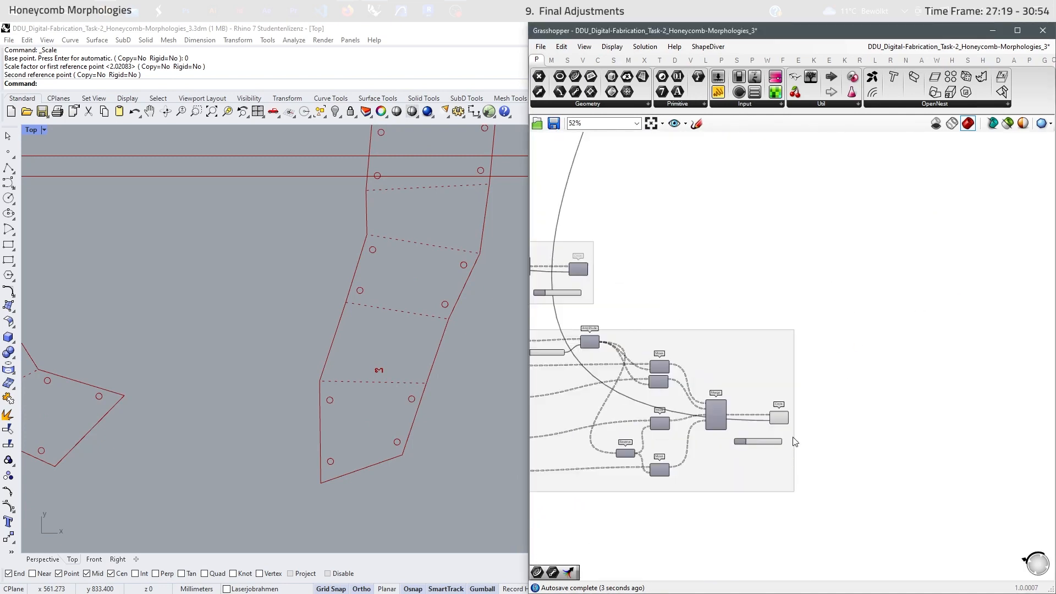
pyautogui.scroll(-8, 879, 275)
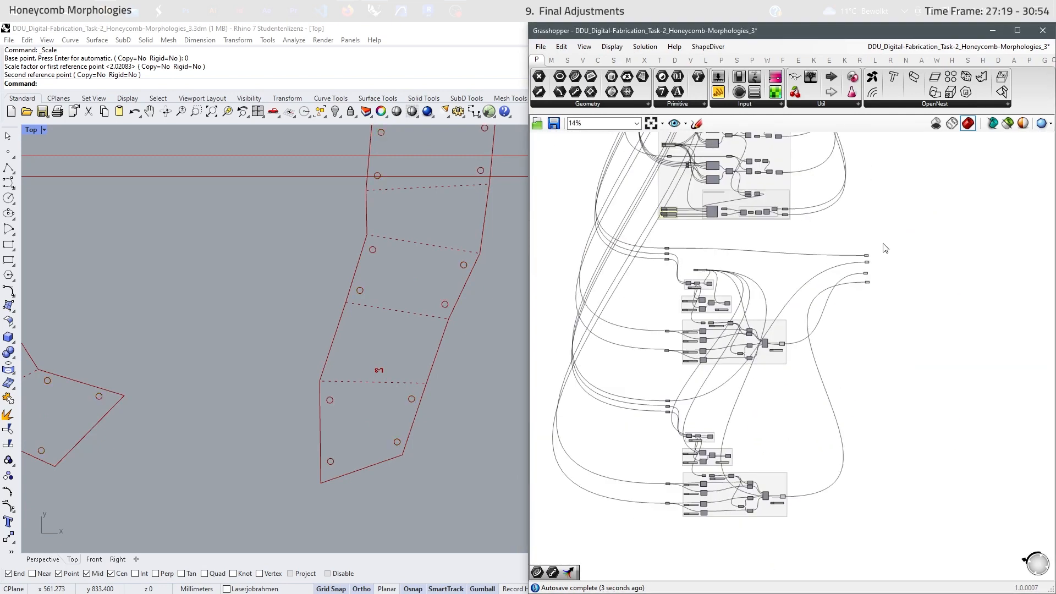
# Select all four collected Curve parameters to check the strip outlines and corner holes in the model, then deselect them
pyautogui.scroll(3, 885, 249)
pyautogui.moveTo(891, 237); pyautogui.dragTo(807, 370)
pyautogui.scroll(-3, 407, 359)
pyautogui.scroll(2, 333, 341)
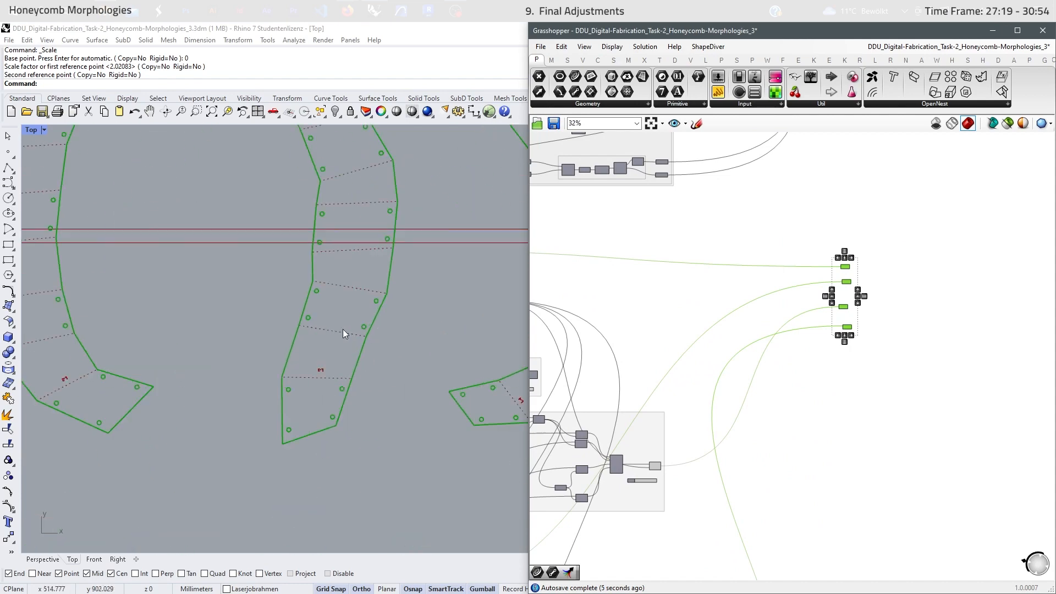
pyautogui.scroll(1, 343, 333)
pyautogui.click(825, 407)
# Disable the preview of all components in both hole sections, leaving only the collected Curve parameters previewed
pyautogui.scroll(-3, 843, 344)
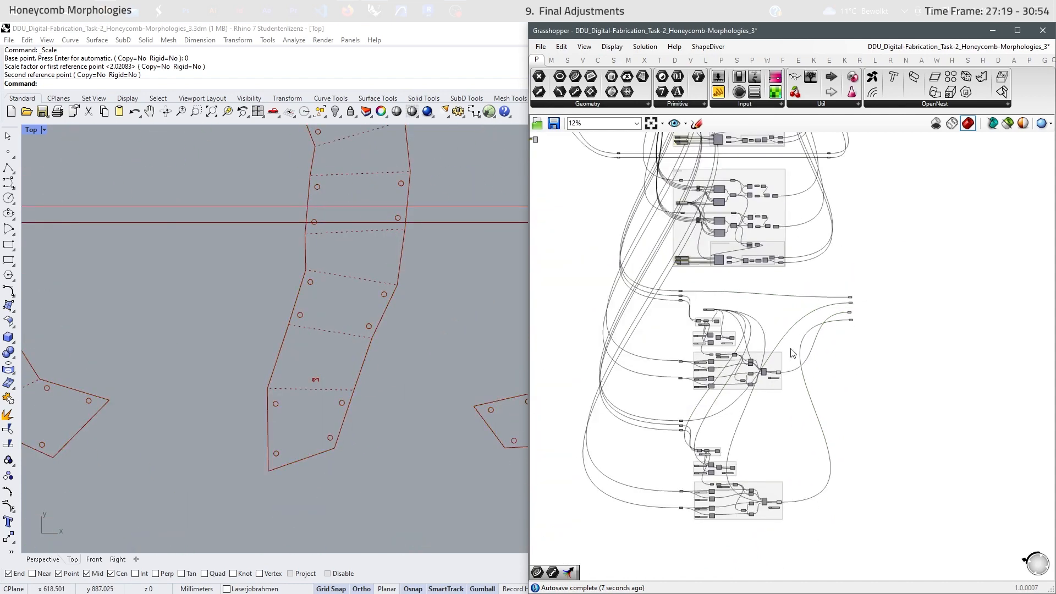
pyautogui.moveTo(806, 295); pyautogui.dragTo(639, 555)
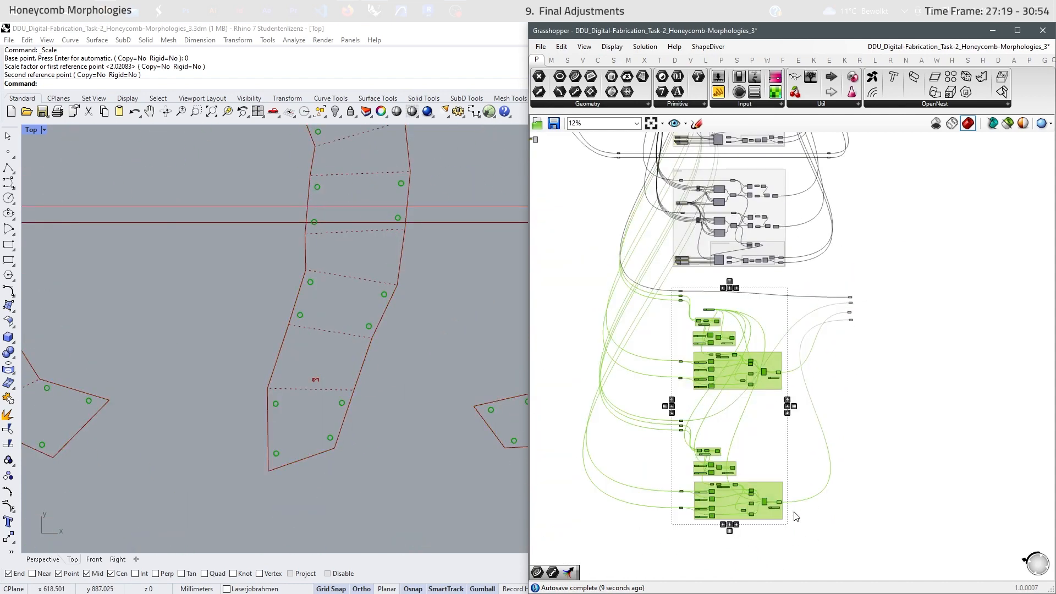
pyautogui.middleClick(818, 442)
pyautogui.click(852, 409)
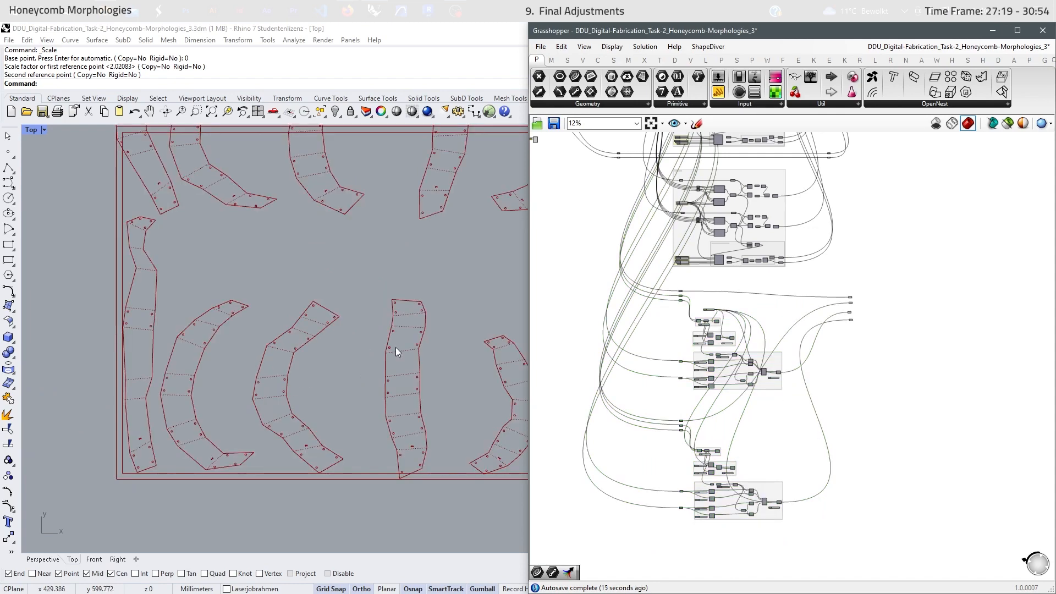
pyautogui.scroll(6, 395, 347)
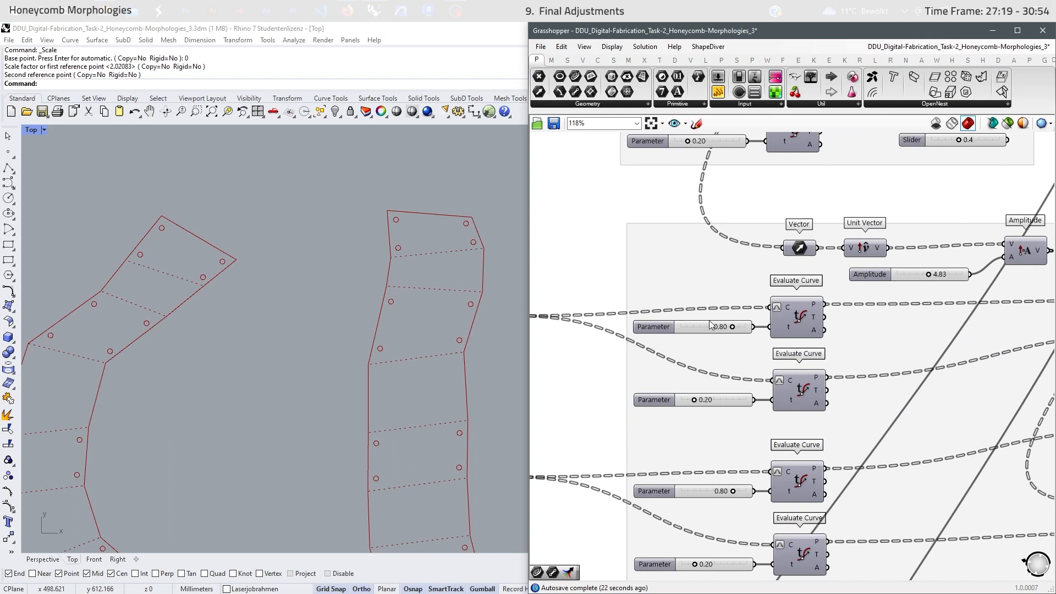
# Set the two 0.80 Evaluate Curve parameters in the first section's corner-hole group to 0.75
pyautogui.doubleClick(714, 326)
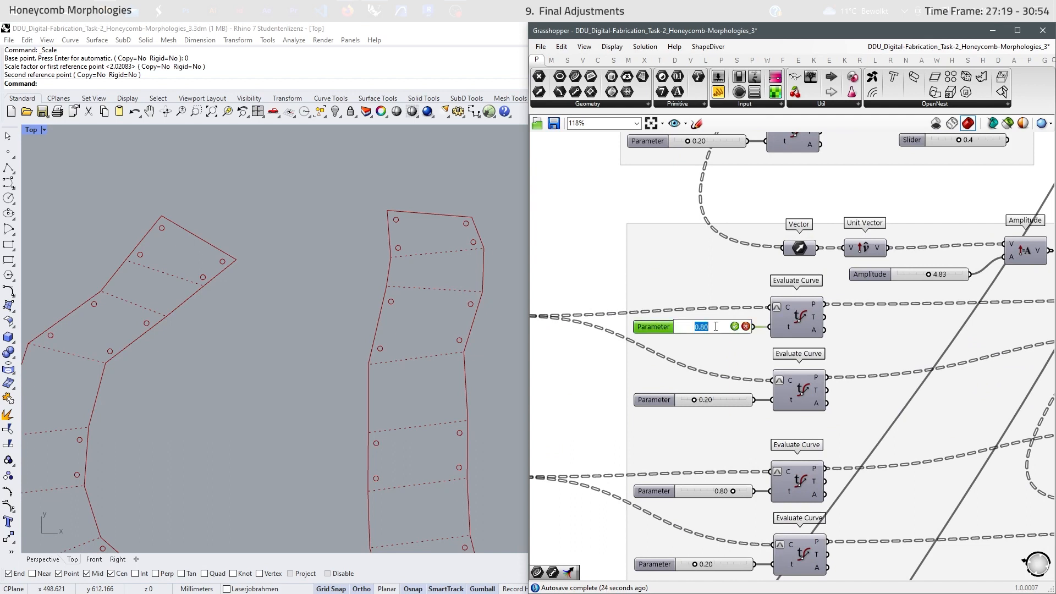
pyautogui.write('0.75')
pyautogui.press('Return')
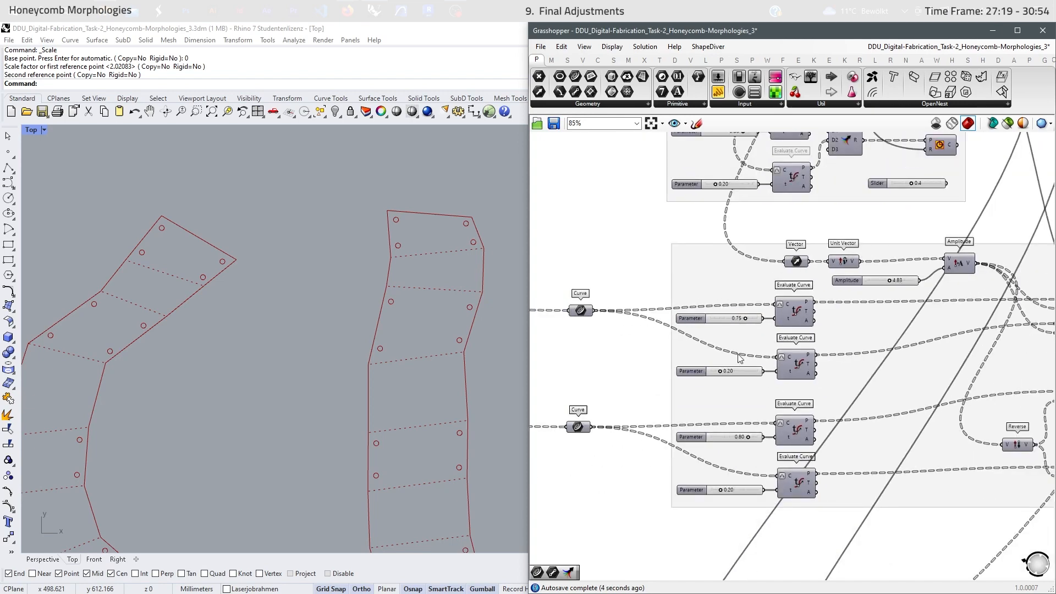
pyautogui.scroll(4, 743, 403)
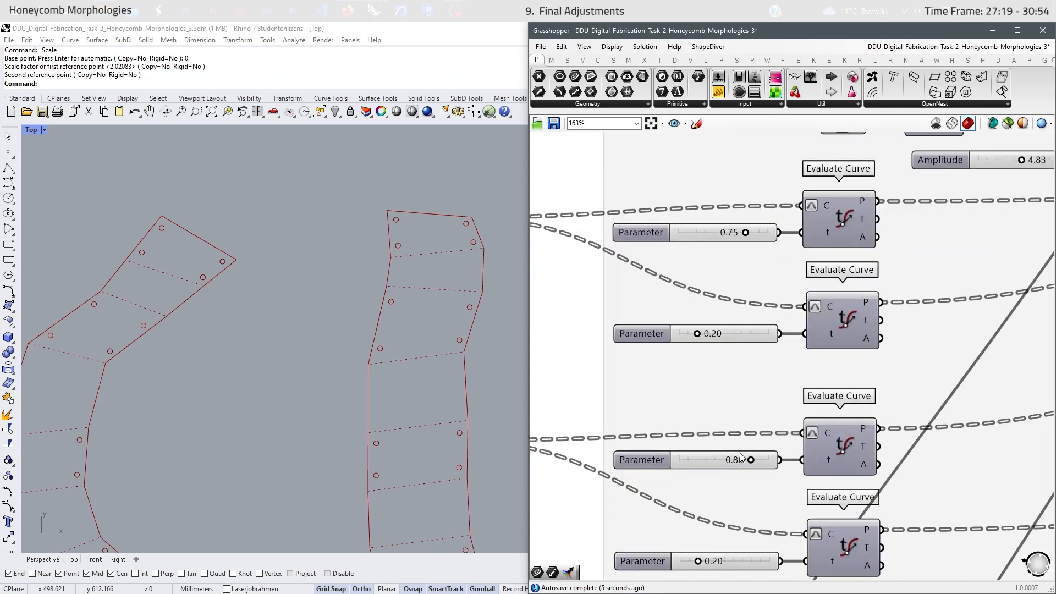
pyautogui.doubleClick(733, 456)
pyautogui.write('0.7')
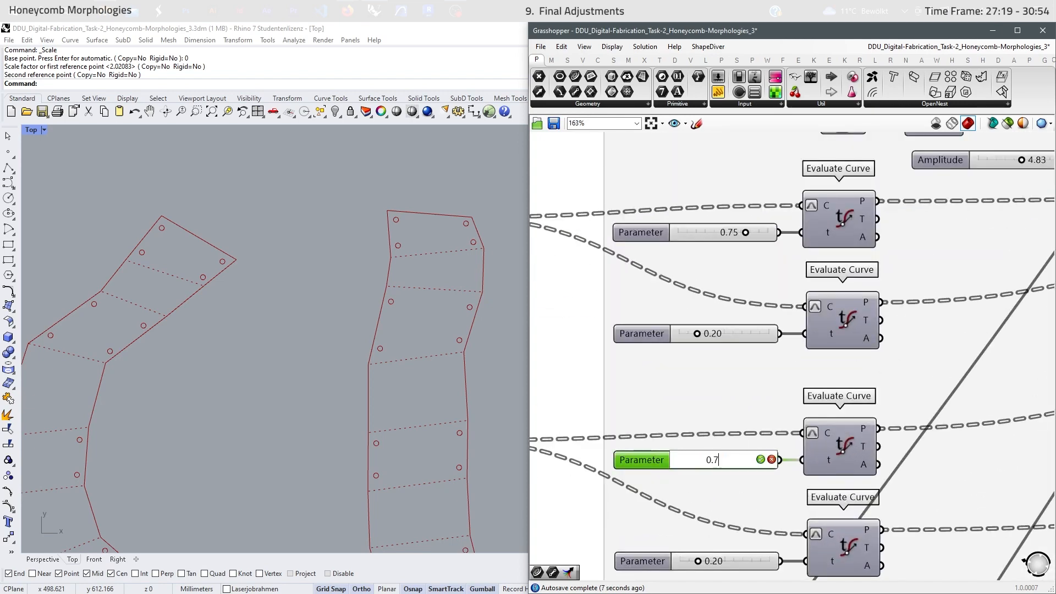
pyautogui.write('5')
pyautogui.press('Return')
pyautogui.click(582, 410)
# Set the two 0.80 Evaluate Curve parameters in the second section's corner-hole group to 0.75
pyautogui.scroll(-8, 725, 330)
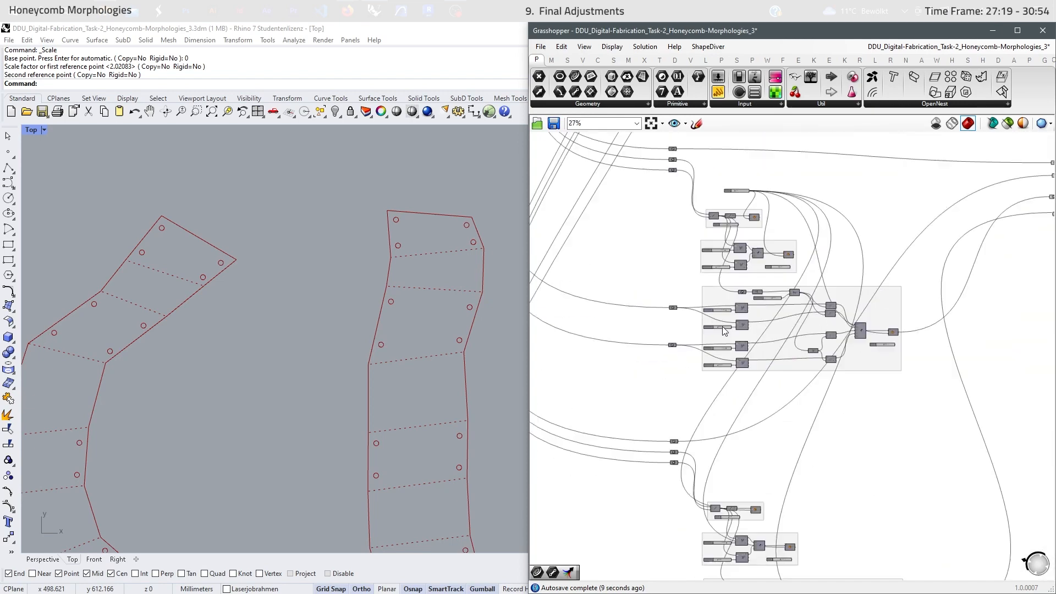
pyautogui.scroll(8, 735, 483)
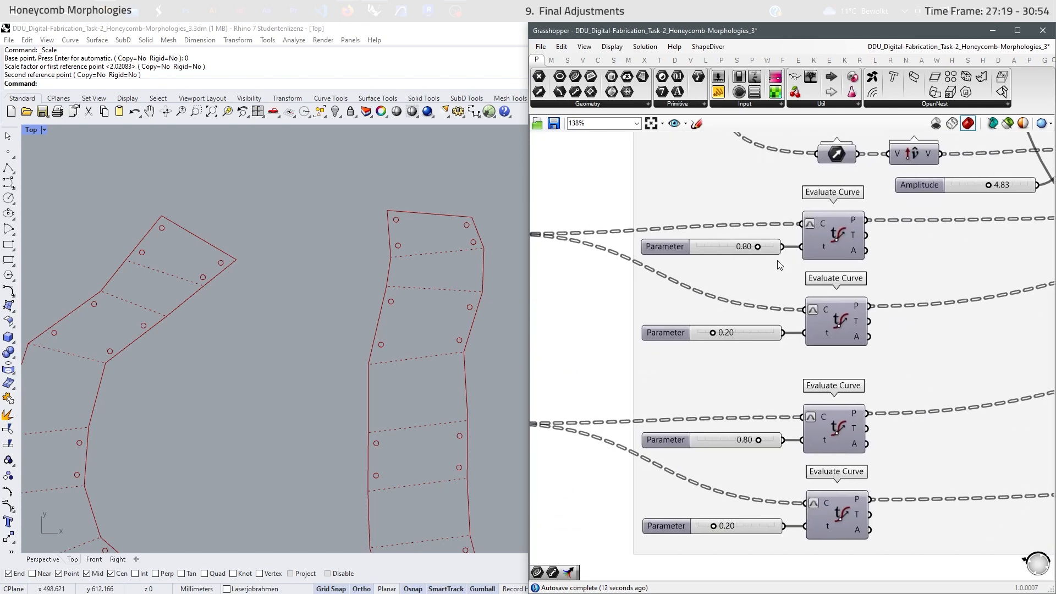
pyautogui.doubleClick(740, 247)
pyautogui.write('0.75')
pyautogui.press('Return')
pyautogui.doubleClick(744, 440)
pyautogui.write('0.75')
pyautogui.press('Return')
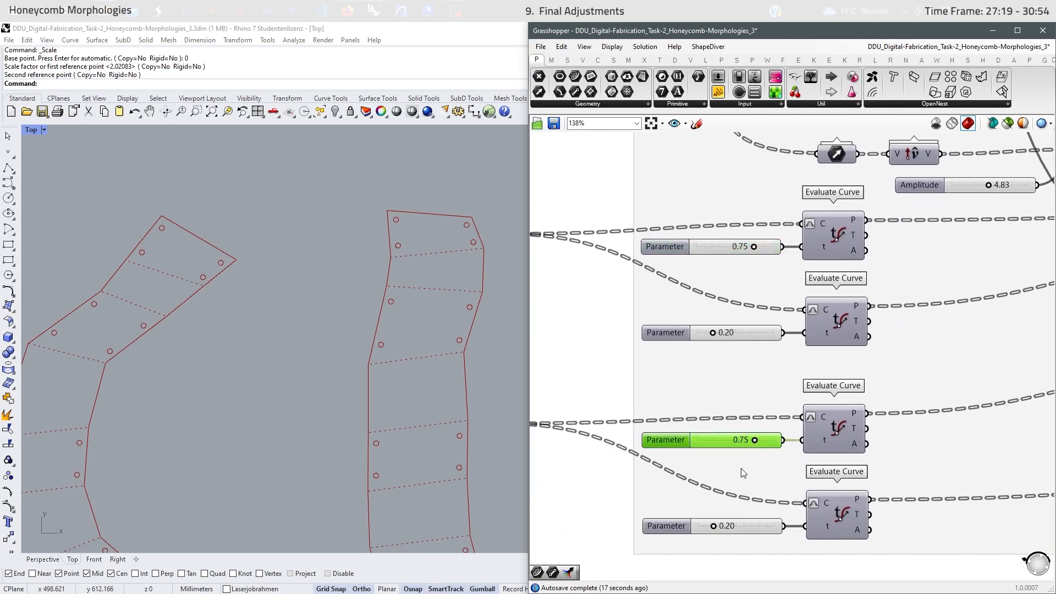
pyautogui.click(588, 514)
# Set the two 0.20 Evaluate Curve parameters in the first section's corner-hole group to 0.25
pyautogui.scroll(-6, 594, 506)
pyautogui.scroll(3, 747, 386)
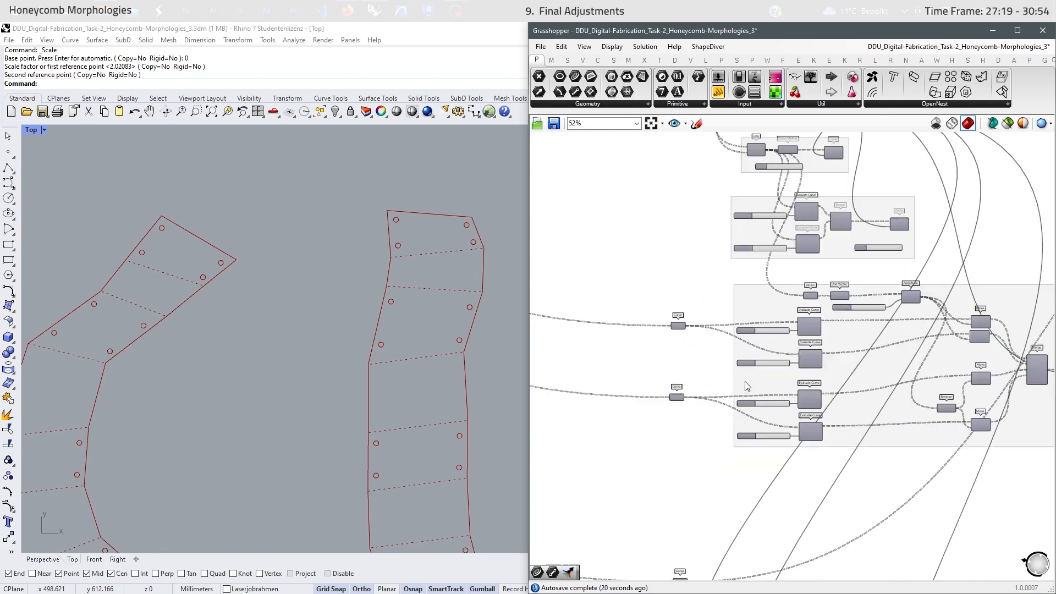
pyautogui.scroll(2, 770, 383)
pyautogui.scroll(3, 786, 366)
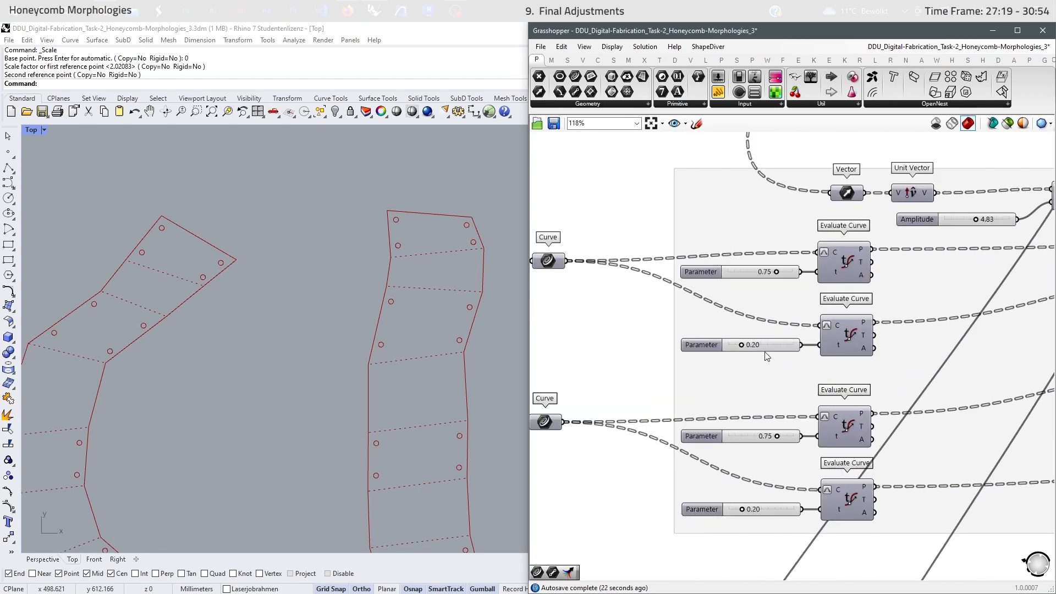
pyautogui.doubleClick(758, 345)
pyautogui.write('0.25')
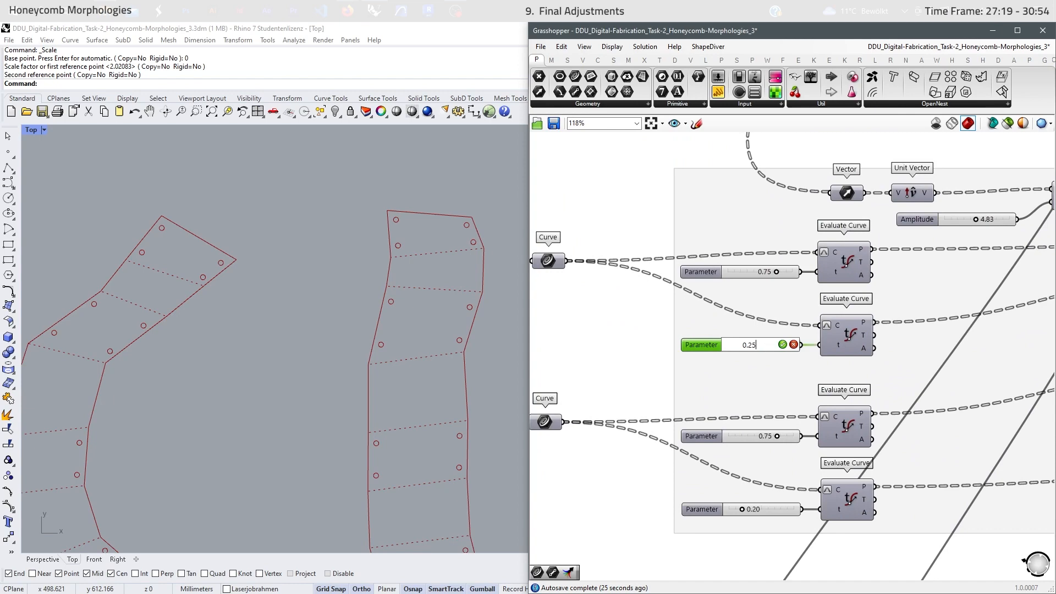
pyautogui.press('Return')
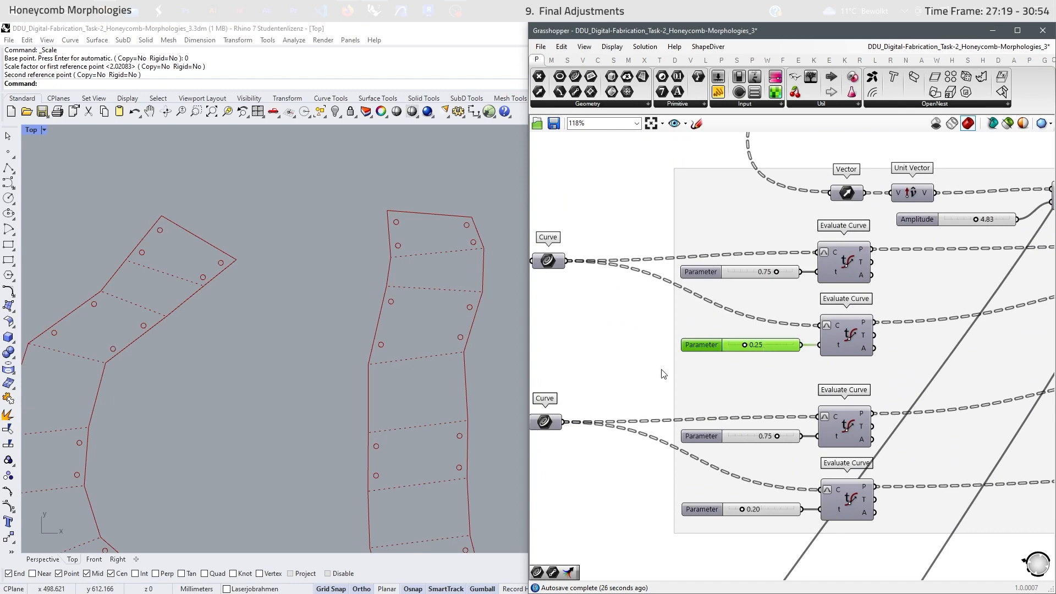
pyautogui.doubleClick(761, 510)
pyautogui.write('0.20')
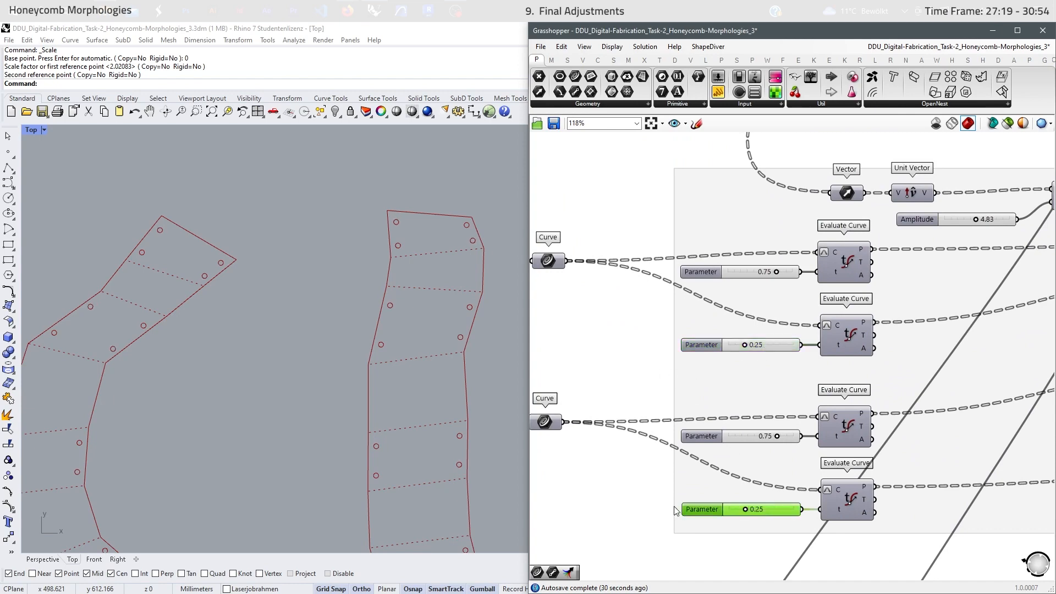
pyautogui.press('Return')
# Set the two 0.20 Evaluate Curve parameters in the second section's corner-hole group to 0.25
pyautogui.scroll(-3, 750, 406)
pyautogui.scroll(1, 752, 409)
pyautogui.doubleClick(751, 409)
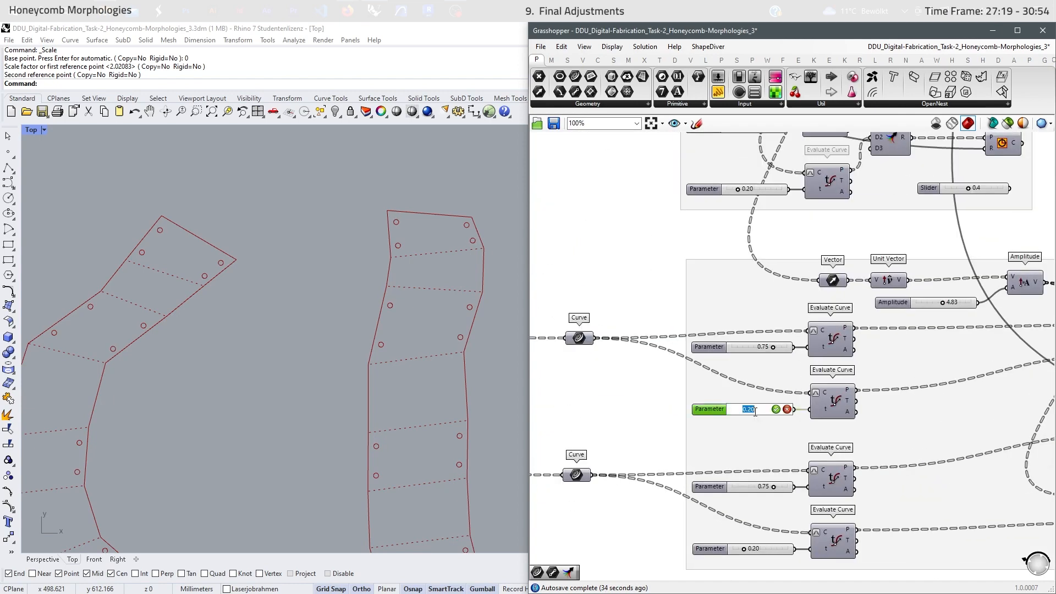
pyautogui.write('0.25')
pyautogui.press('Return')
pyautogui.scroll(2, 757, 550)
pyautogui.doubleClick(754, 548)
pyautogui.write('0')
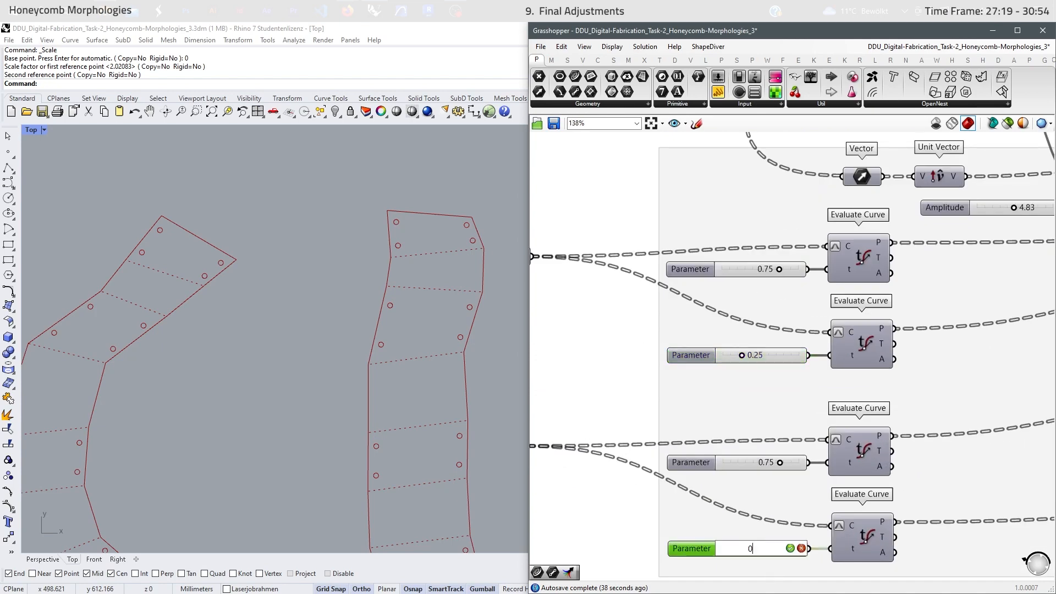
pyautogui.press('Return')
# Set the Amplitude slider that offsets the corner holes in the first section to 8.00
pyautogui.scroll(-6, 708, 316)
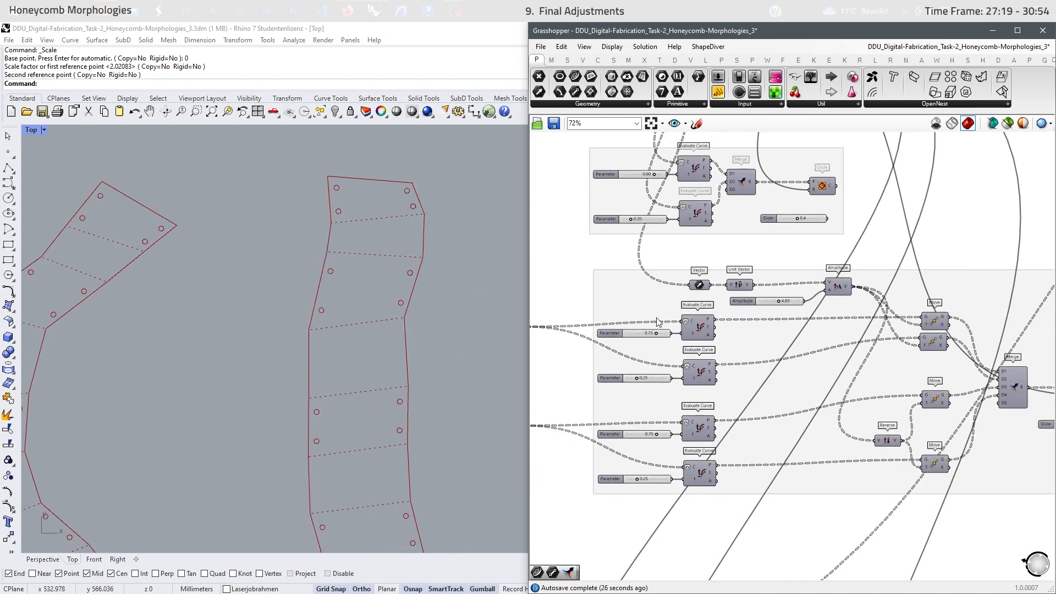
pyautogui.scroll(5, 825, 292)
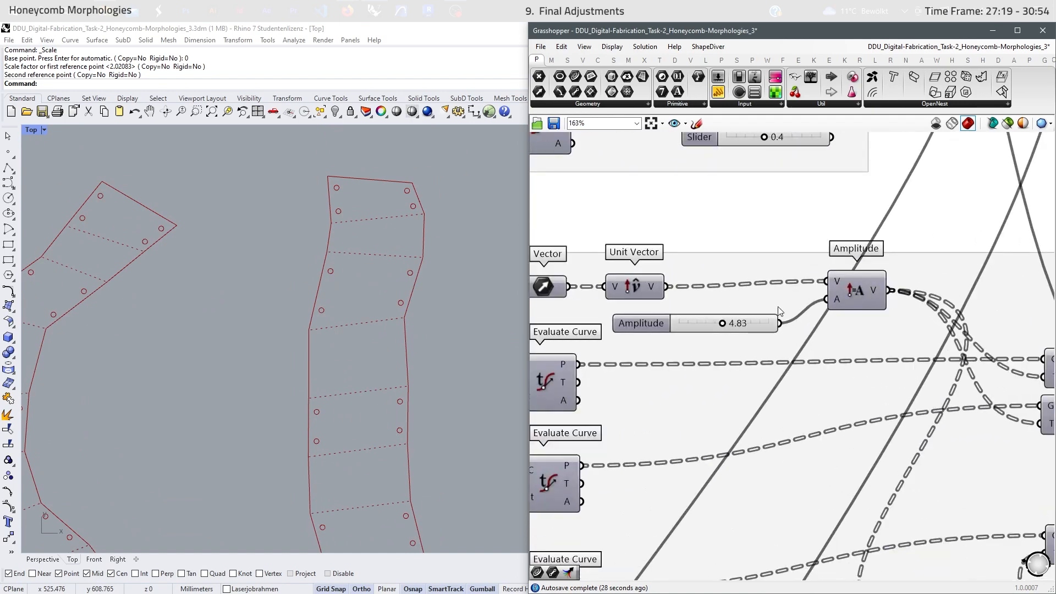
pyautogui.scroll(-2, 779, 312)
pyautogui.moveTo(760, 315)
pyautogui.mouseDown()
pyautogui.moveTo(797, 319)
pyautogui.moveTo(781, 317)
pyautogui.mouseUp()
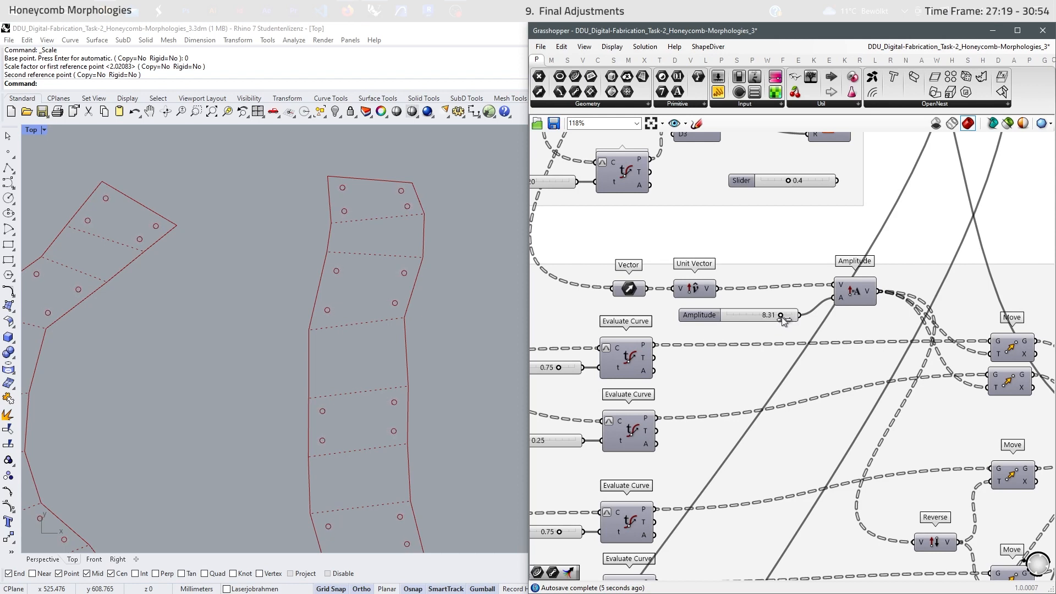
pyautogui.click(773, 318)
pyautogui.doubleClick(772, 317)
pyautogui.write('8')
pyautogui.press('Return')
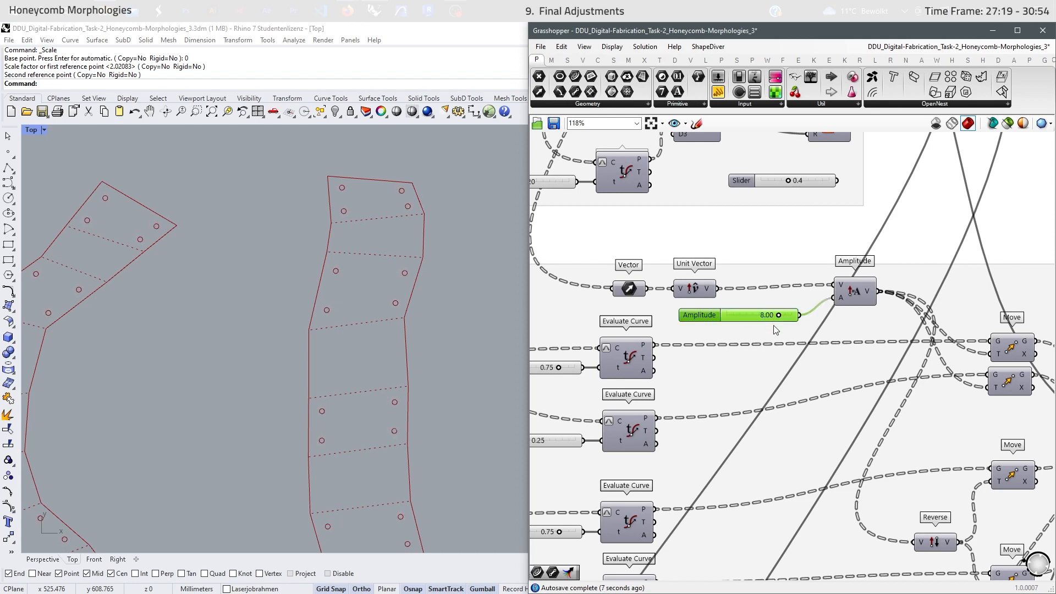
pyautogui.click(789, 246)
pyautogui.scroll(-6, 804, 320)
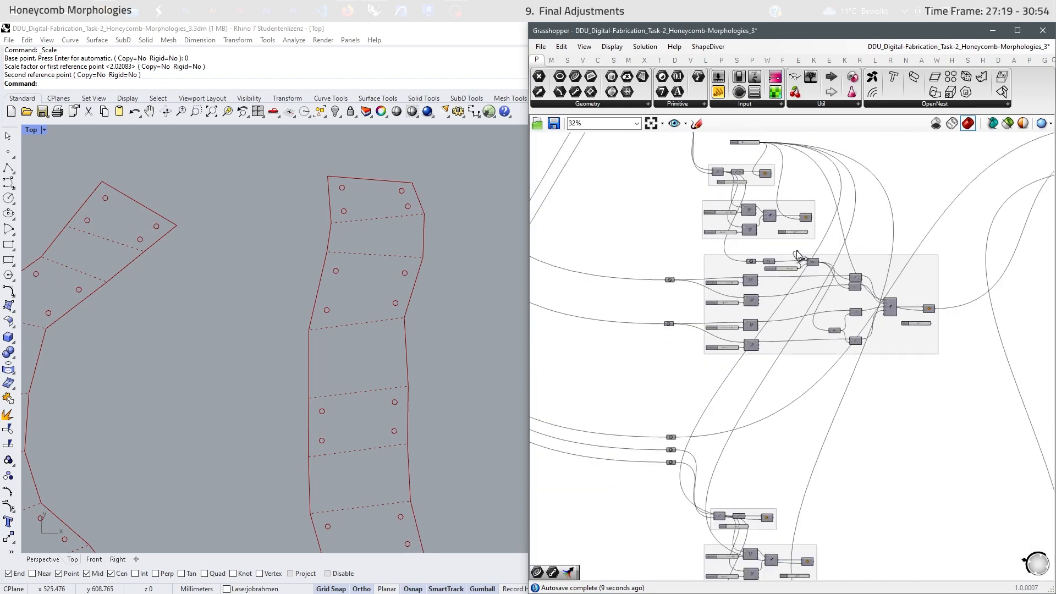
# Examine the second section's Amplitude input and the corner-hole positions on the unrolled strips in the Top view
pyautogui.scroll(7, 790, 380)
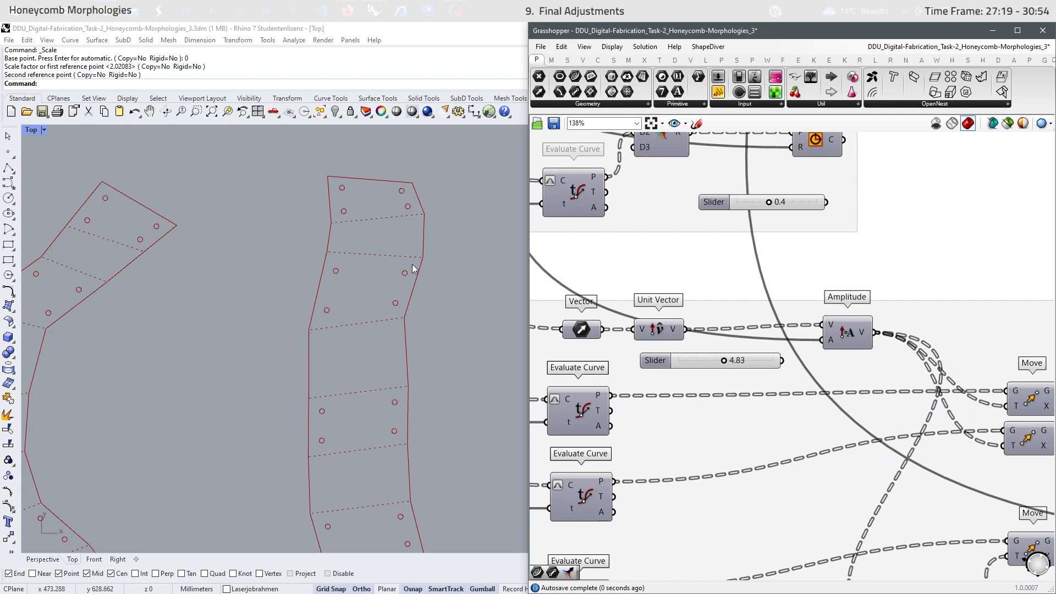
pyautogui.scroll(-5, 362, 248)
pyautogui.scroll(5, 378, 299)
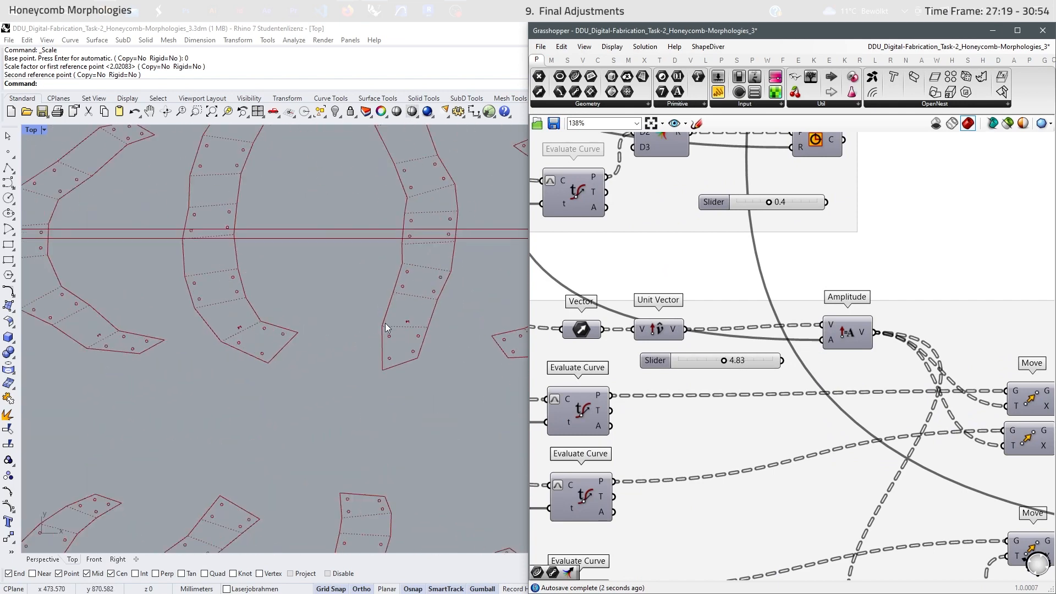
pyautogui.scroll(-7, 379, 291)
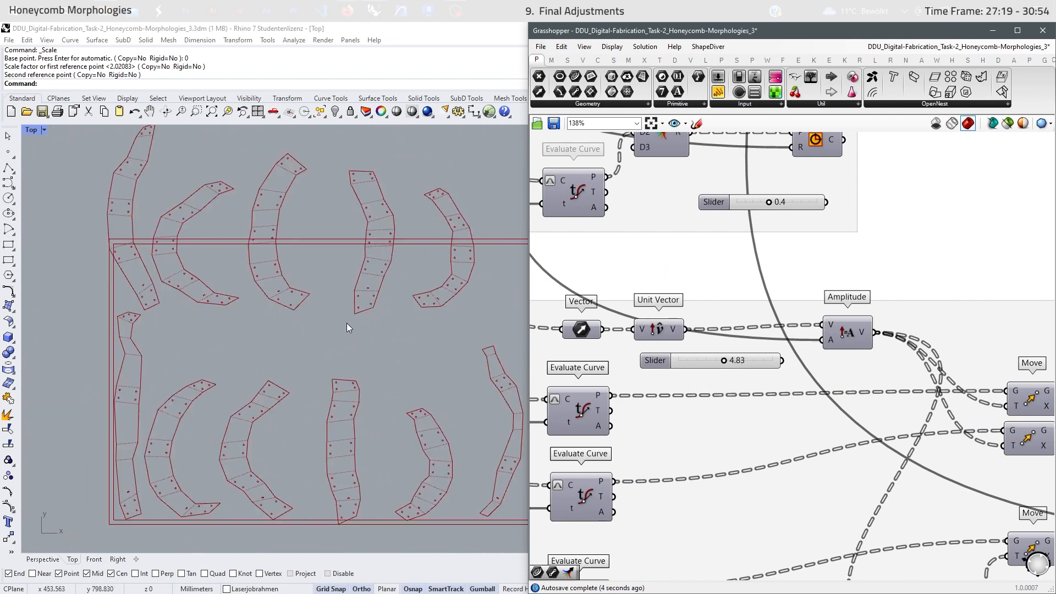
pyautogui.scroll(6, 330, 347)
pyautogui.scroll(-9, 671, 394)
pyautogui.scroll(-2, 306, 323)
# Move the four collected outline and corner-hole Curve parameters directly below the OUTPUT group, then deselect them
pyautogui.scroll(-3, 305, 321)
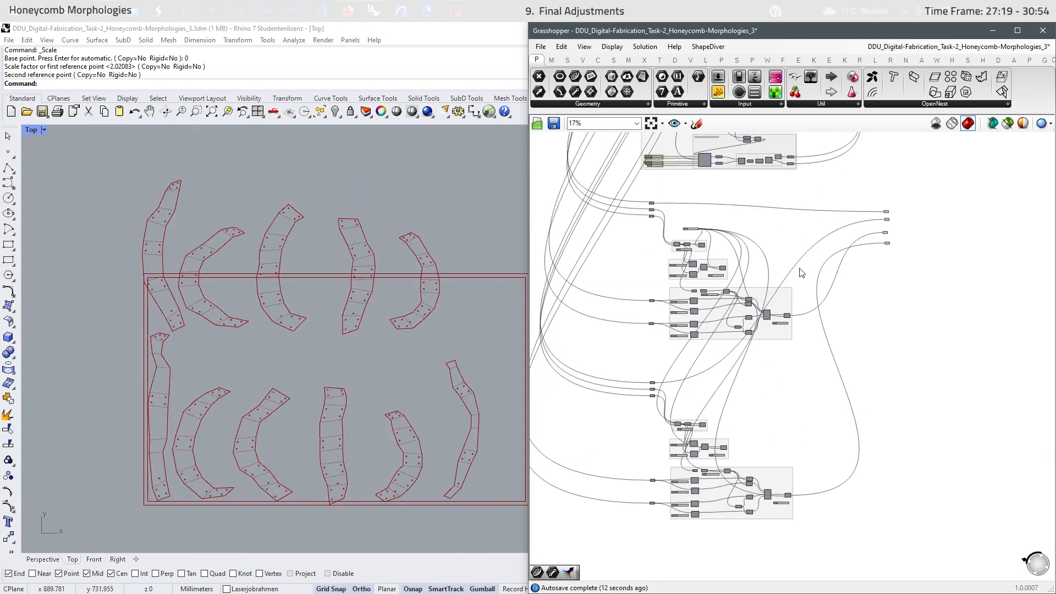
pyautogui.moveTo(856, 263); pyautogui.dragTo(775, 359, button='right')
pyautogui.moveTo(839, 294); pyautogui.dragTo(787, 353)
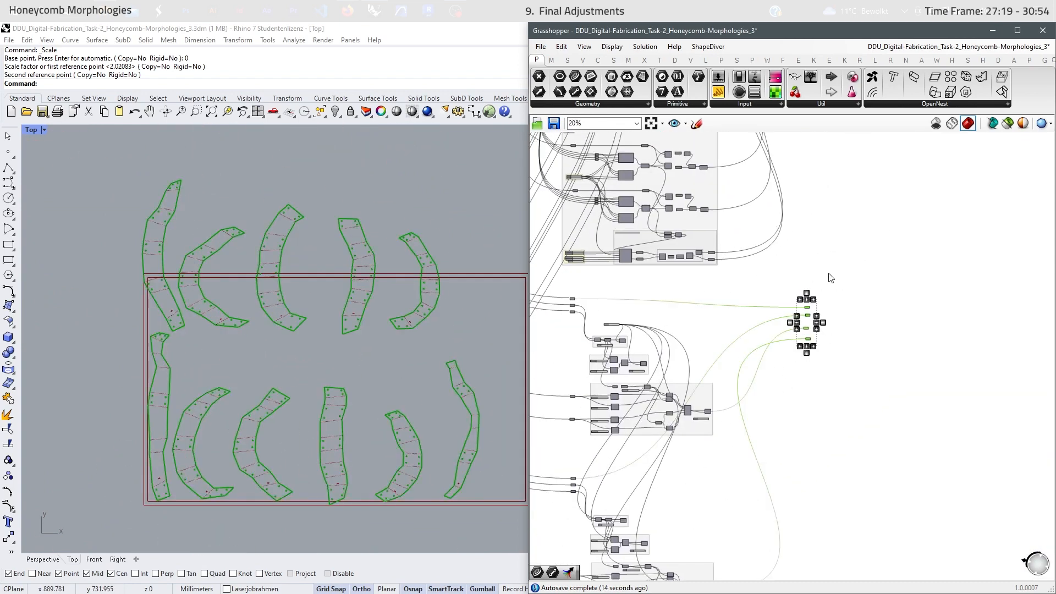
pyautogui.scroll(7, 818, 303)
pyautogui.scroll(-10, 850, 378)
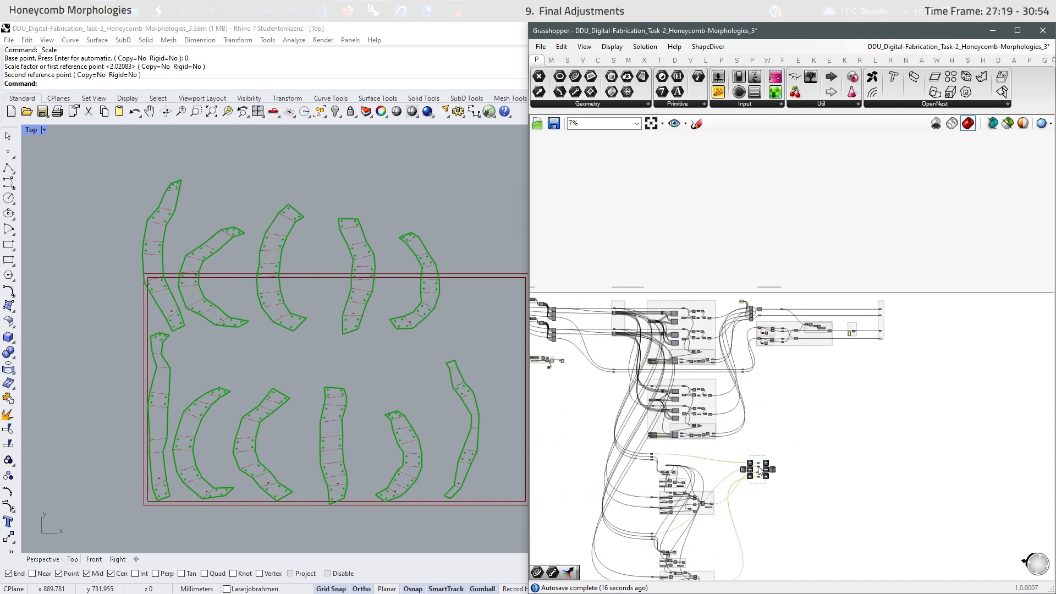
pyautogui.scroll(7, 850, 378)
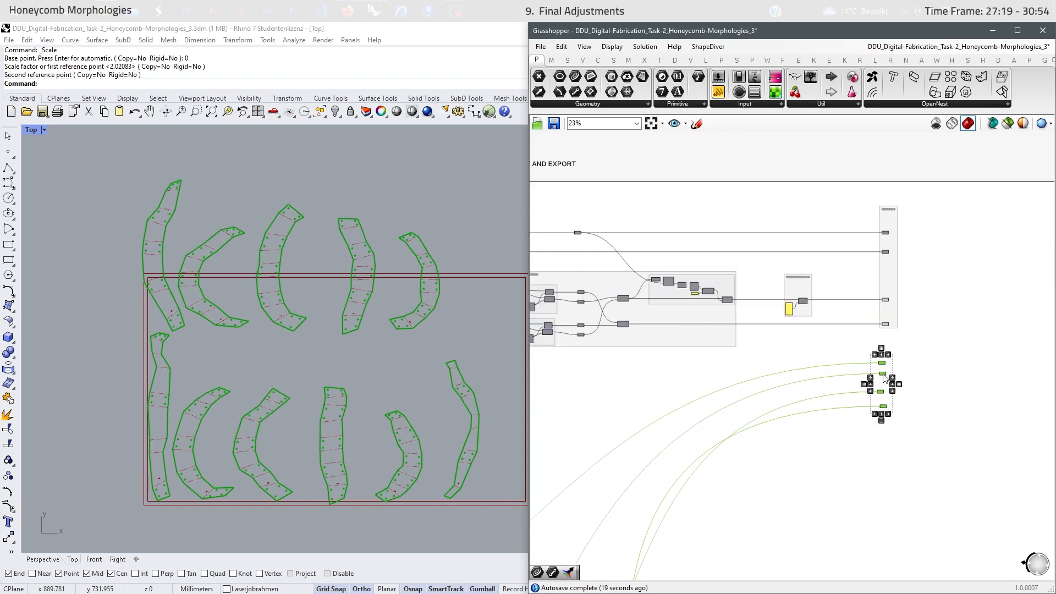
pyautogui.click(944, 412)
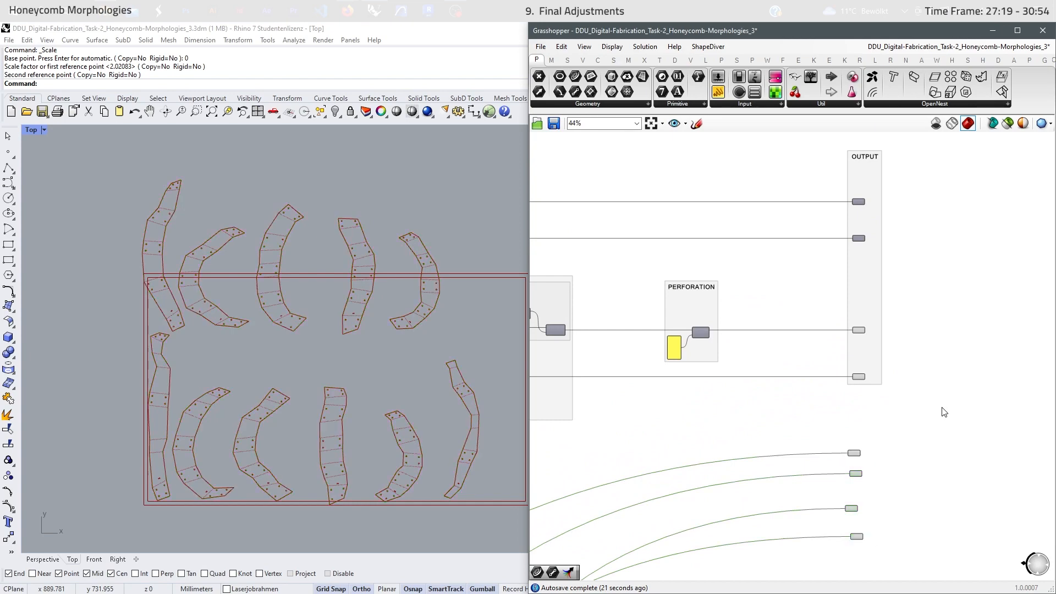
# Select the output Curve fed by the Dash Pattern and examine the perforated fold lines on the strips
pyautogui.scroll(5, 868, 392)
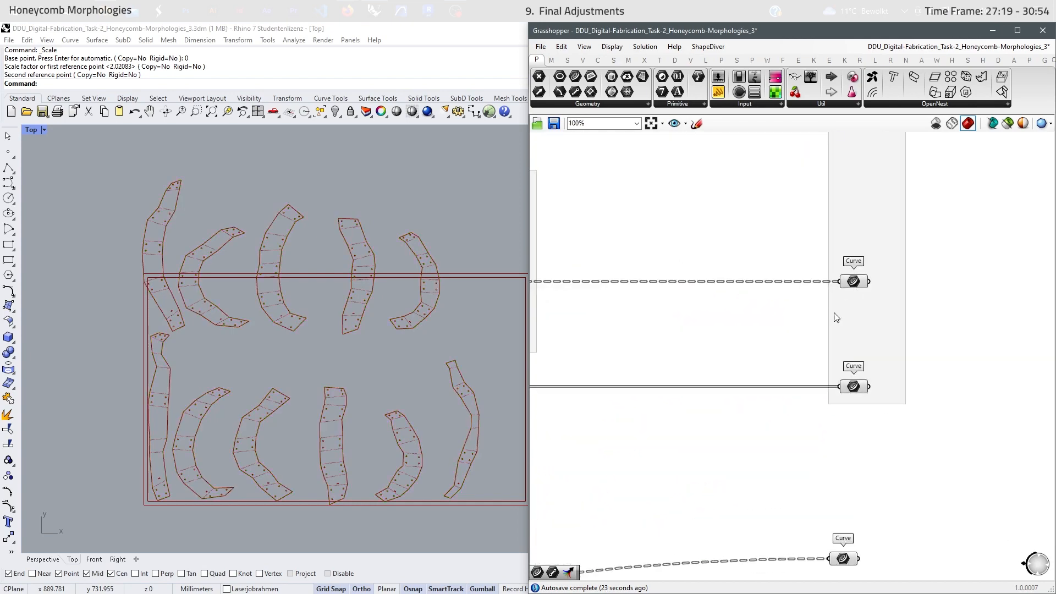
pyautogui.scroll(-4, 832, 314)
pyautogui.scroll(3, 639, 304)
pyautogui.click(985, 336)
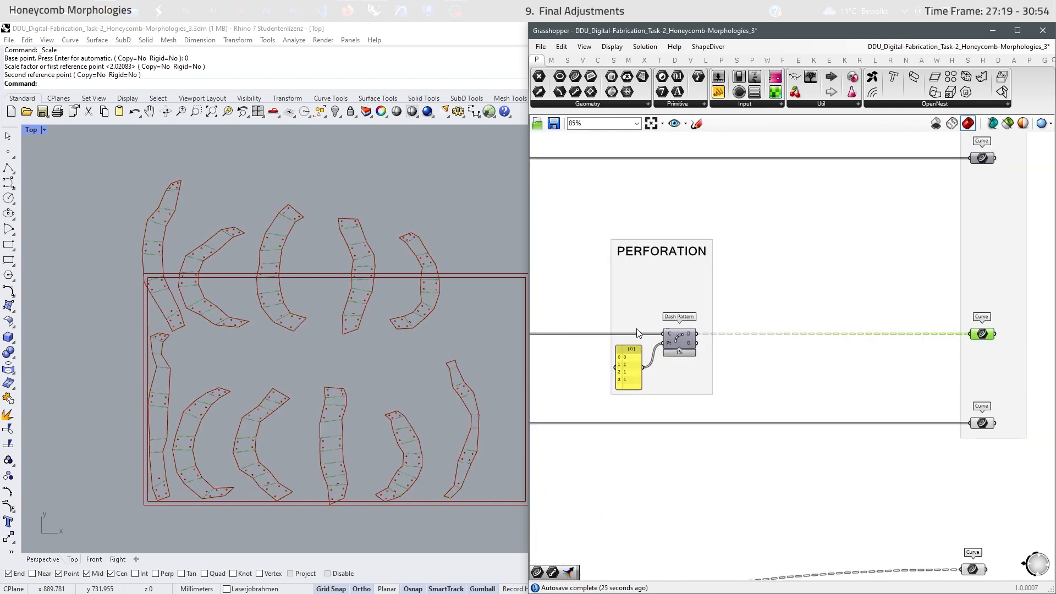
pyautogui.scroll(10, 420, 296)
pyautogui.scroll(-10, 475, 288)
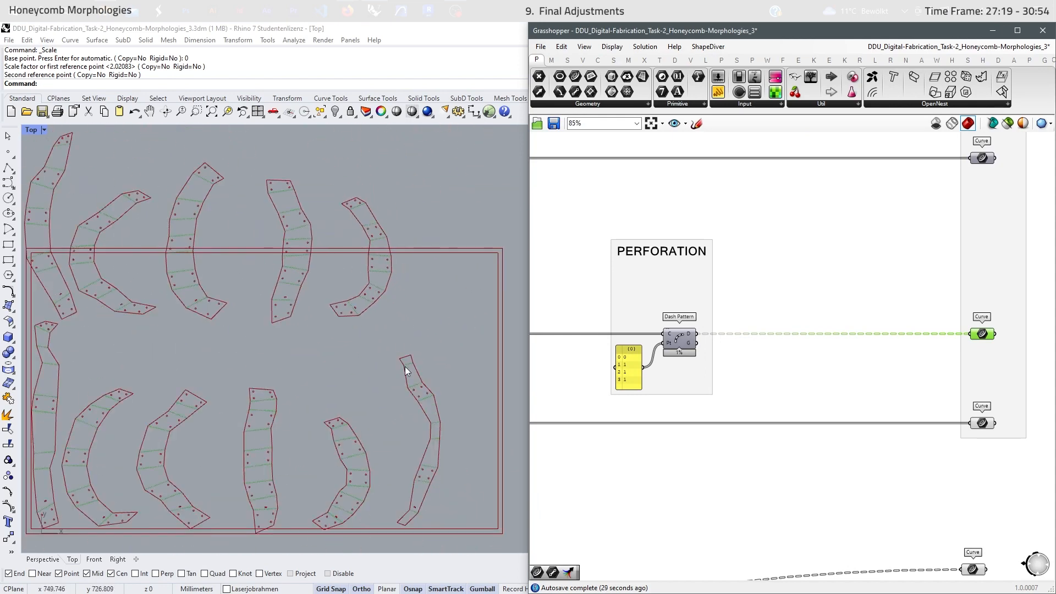
# Select the last Curve in the OUTPUT group and inspect the label curves on the strips up close
pyautogui.click(874, 529)
pyautogui.click(981, 424)
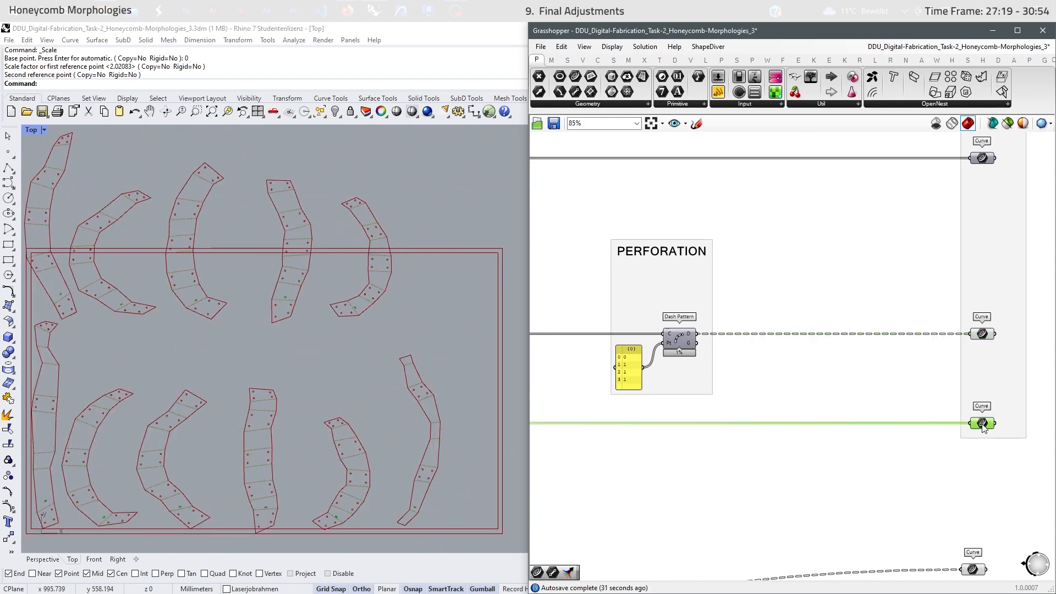
pyautogui.scroll(10, 382, 349)
pyautogui.scroll(-5, 401, 286)
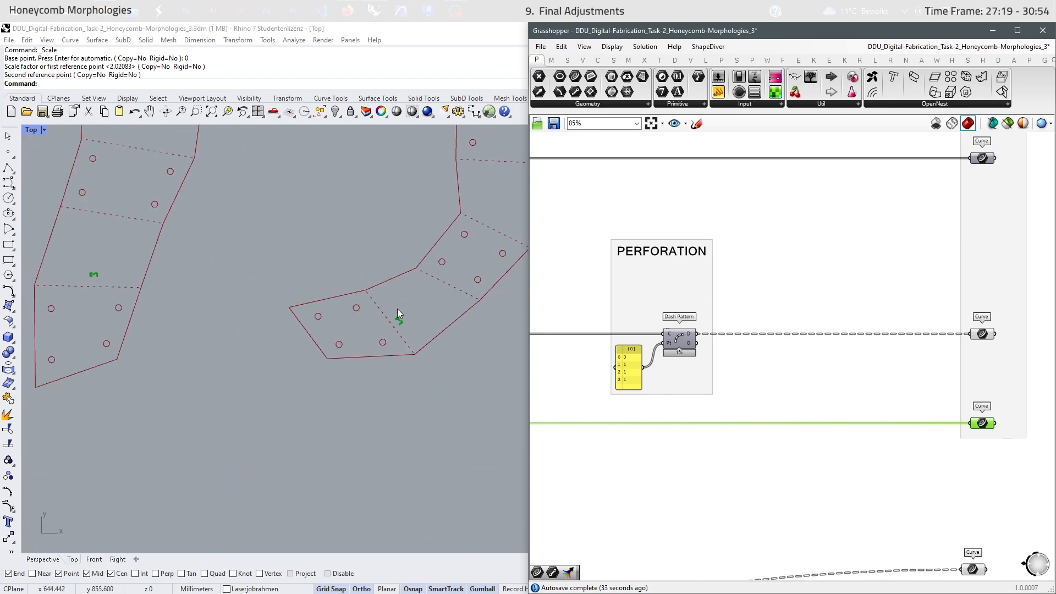
pyautogui.scroll(6, 410, 308)
pyautogui.scroll(-3, 422, 342)
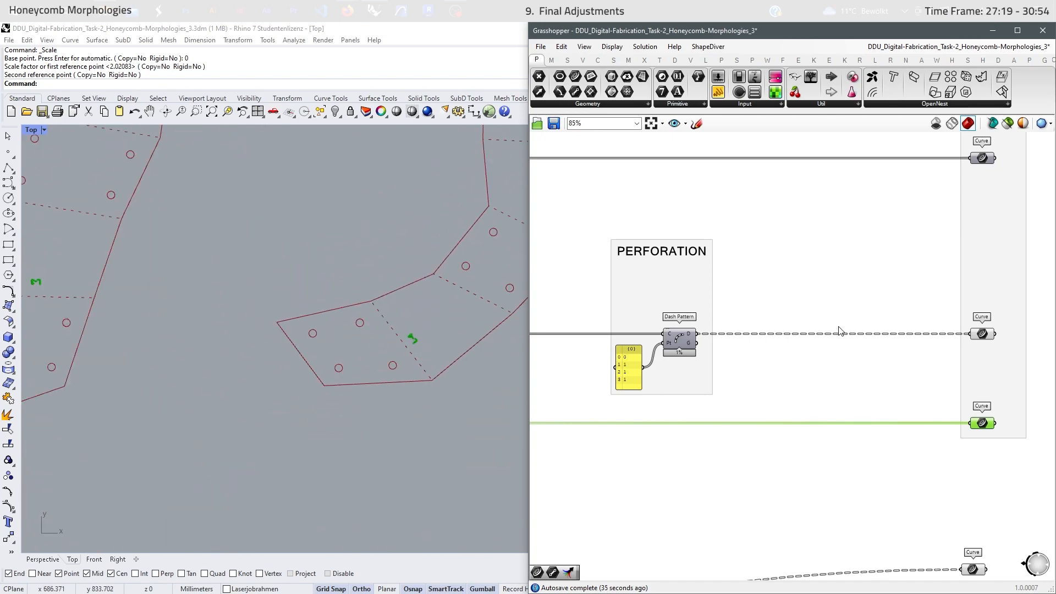
# Set the Text Size slider in the TAGGING / LABELING group to 4
pyautogui.scroll(-10, 841, 330)
pyautogui.scroll(4, 658, 391)
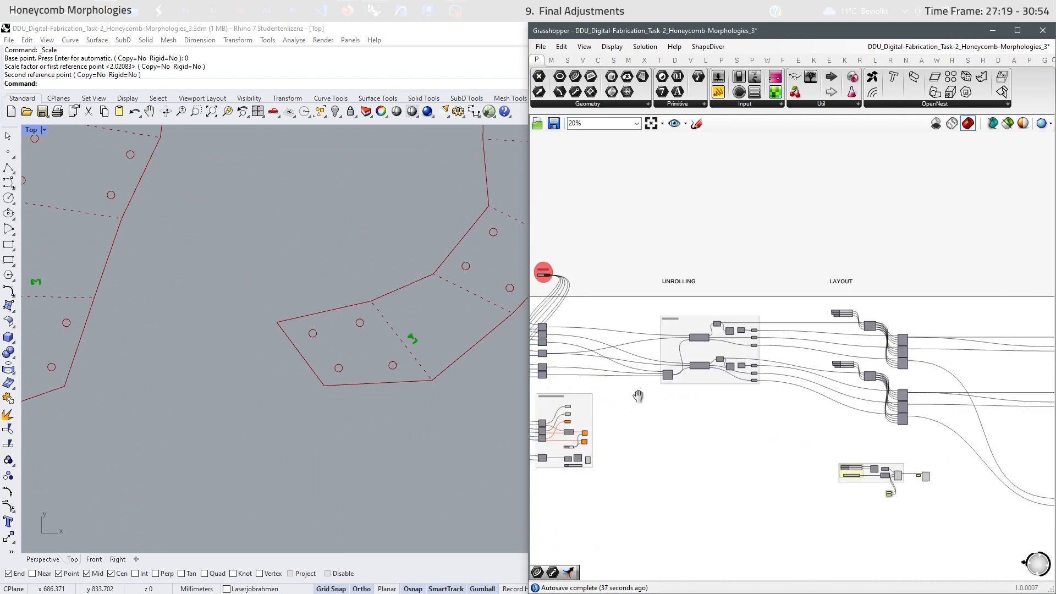
pyautogui.scroll(9, 703, 407)
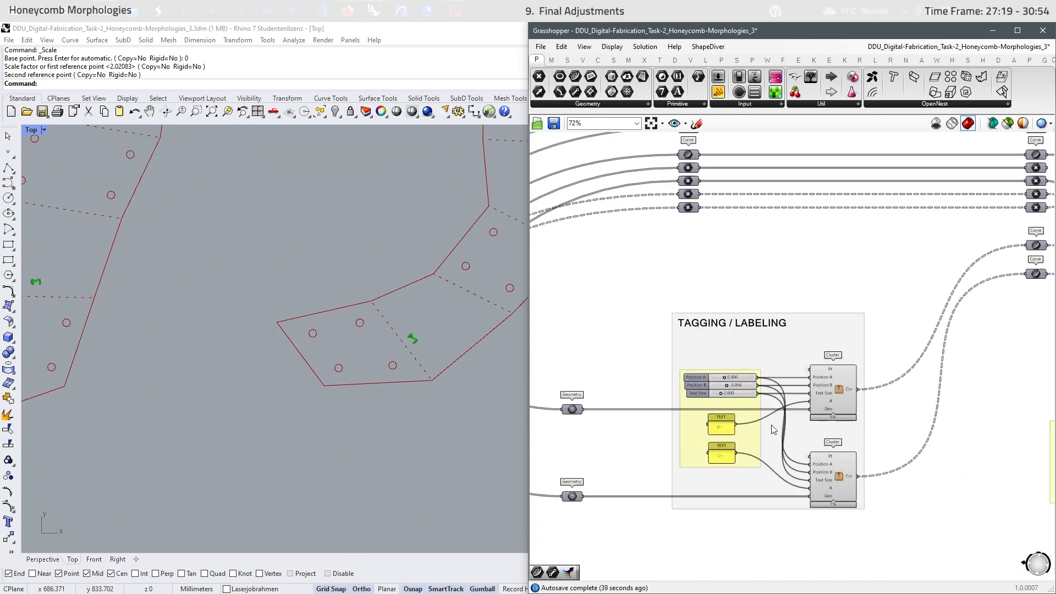
pyautogui.doubleClick(716, 357)
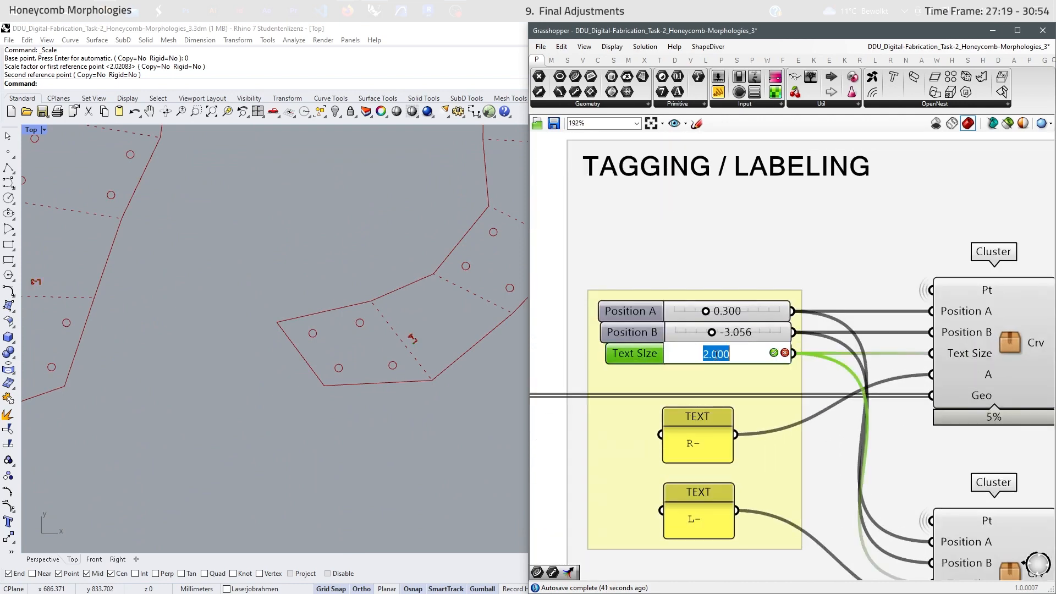
pyautogui.write('4')
pyautogui.press('Return')
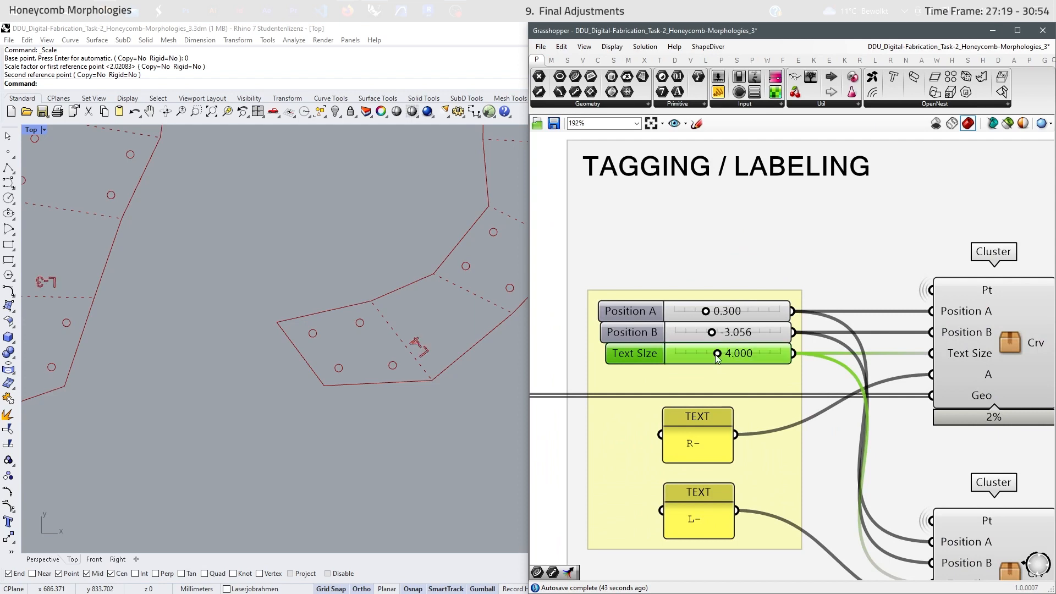
# Inspect the enlarged labels on the strips in the Top view, including R-0 and the strip numbered 5
pyautogui.scroll(-3, 425, 365)
pyautogui.scroll(10, 392, 374)
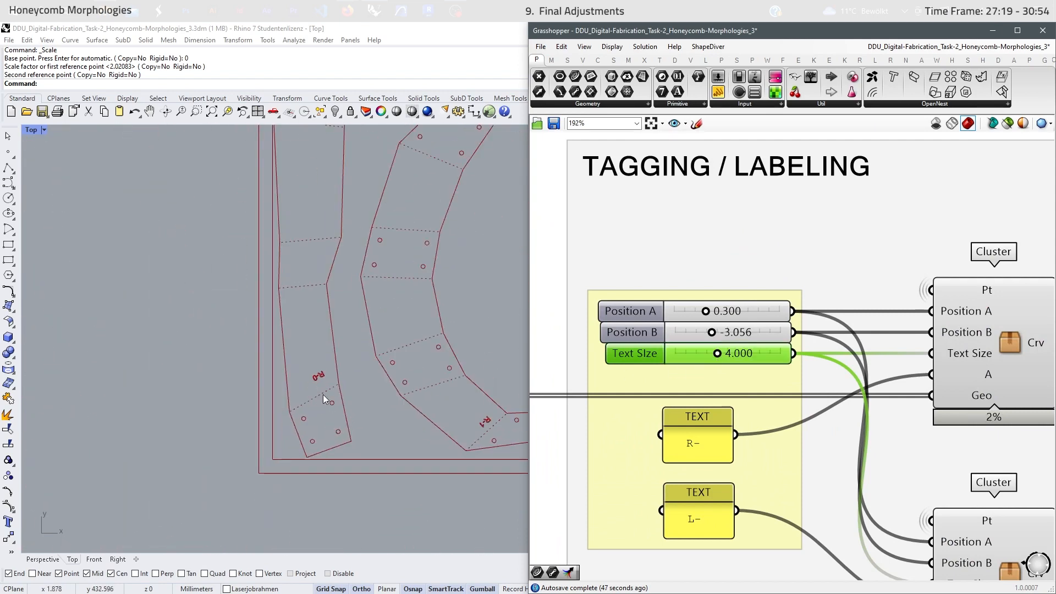
pyautogui.scroll(-3, 354, 437)
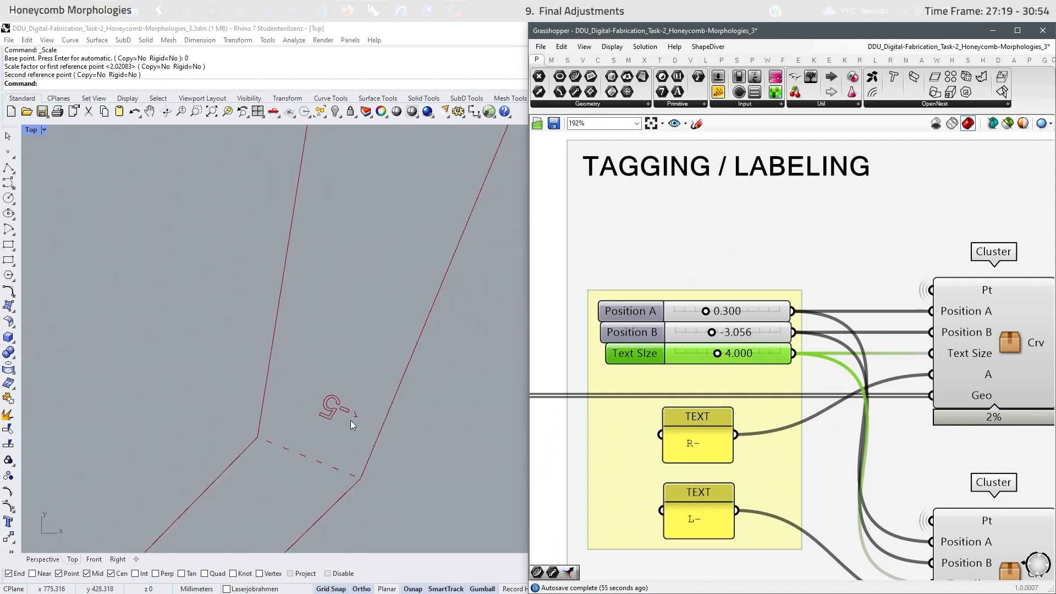
pyautogui.scroll(-4, 350, 421)
pyautogui.scroll(3, 310, 404)
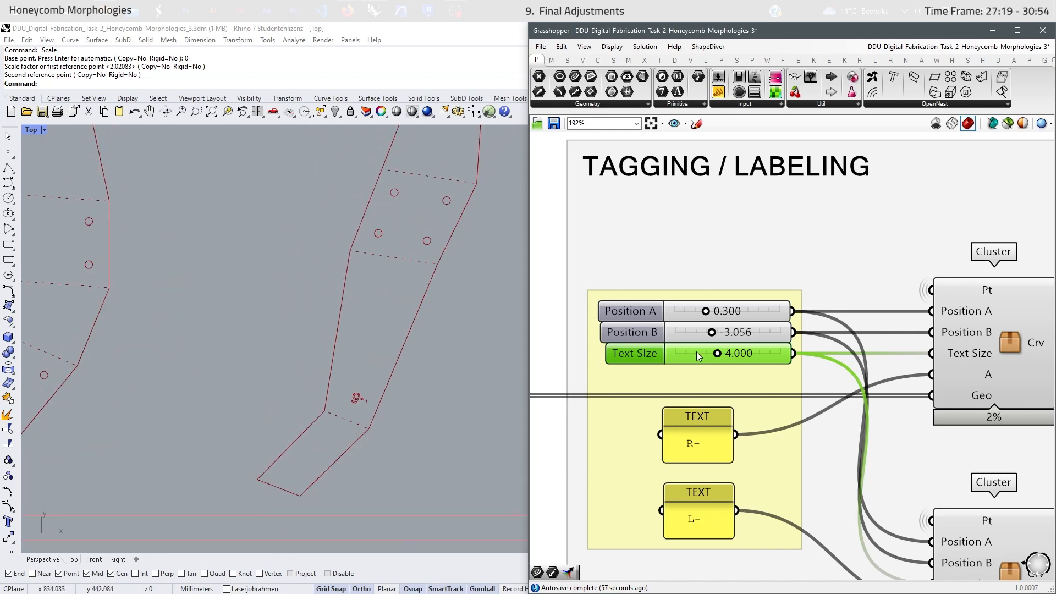
# Lower the Position B slider in the TAGGING / LABELING group to about -7.582 to shift the labels
pyautogui.click(817, 379)
pyautogui.scroll(-3, 714, 356)
pyautogui.scroll(4, 718, 354)
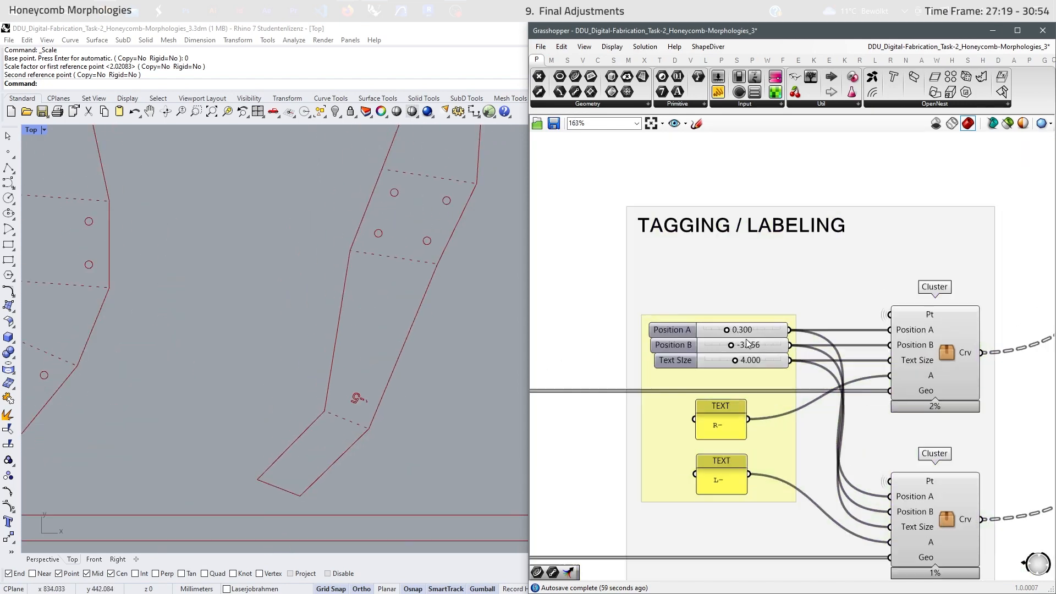
pyautogui.moveTo(723, 351); pyautogui.dragTo(694, 354)
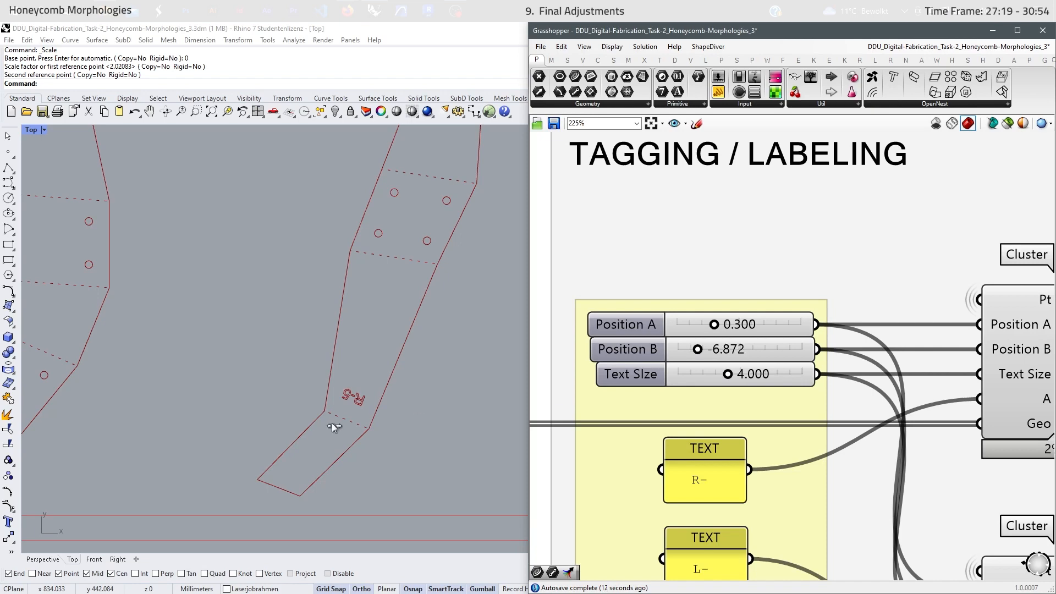
# Examine the label placement on the strips across the whole layout and recompute the Grasshopper definition
pyautogui.scroll(-4, 331, 423)
pyautogui.scroll(-5, 377, 411)
pyautogui.scroll(10, 275, 424)
pyautogui.scroll(-12, 374, 424)
pyautogui.scroll(12, 159, 424)
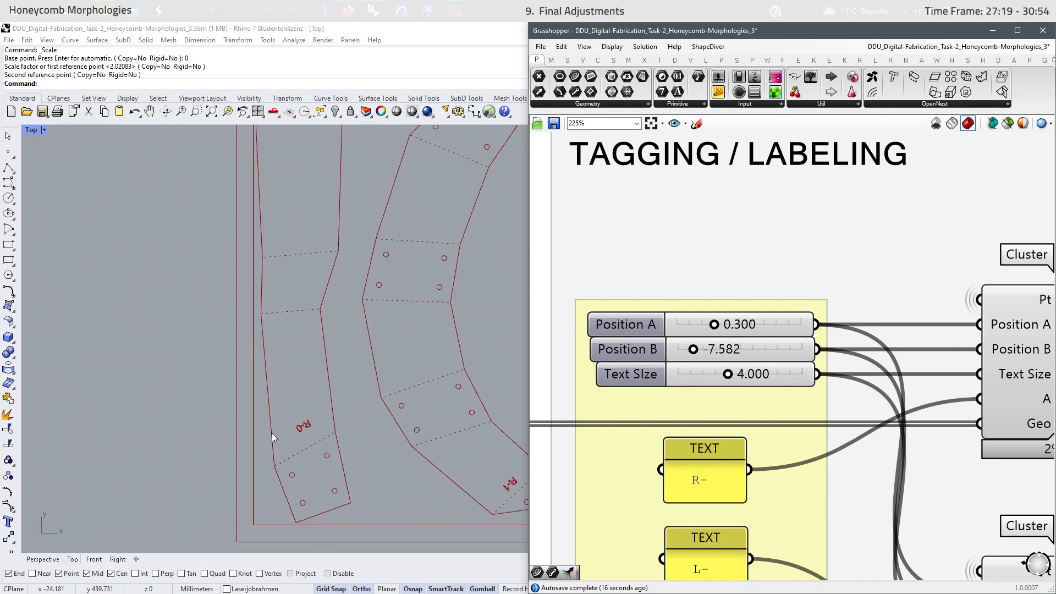
pyautogui.scroll(-6, 299, 365)
pyautogui.scroll(4, 232, 390)
pyautogui.scroll(-2, 296, 341)
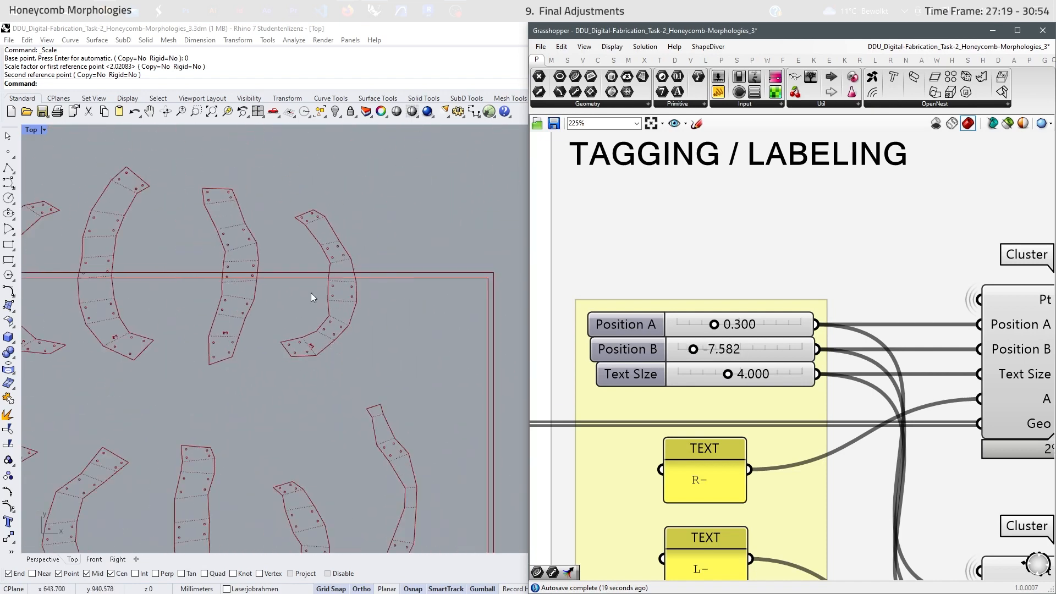
pyautogui.scroll(-4, 311, 294)
pyautogui.scroll(9, 371, 447)
pyautogui.scroll(-5, 352, 325)
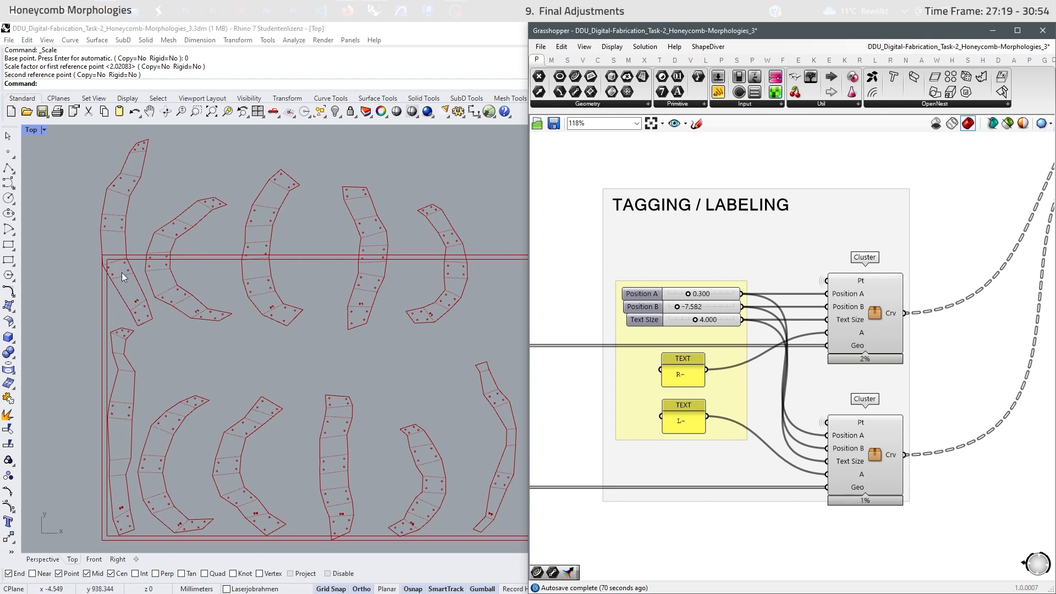
pyautogui.rightClick(723, 158)
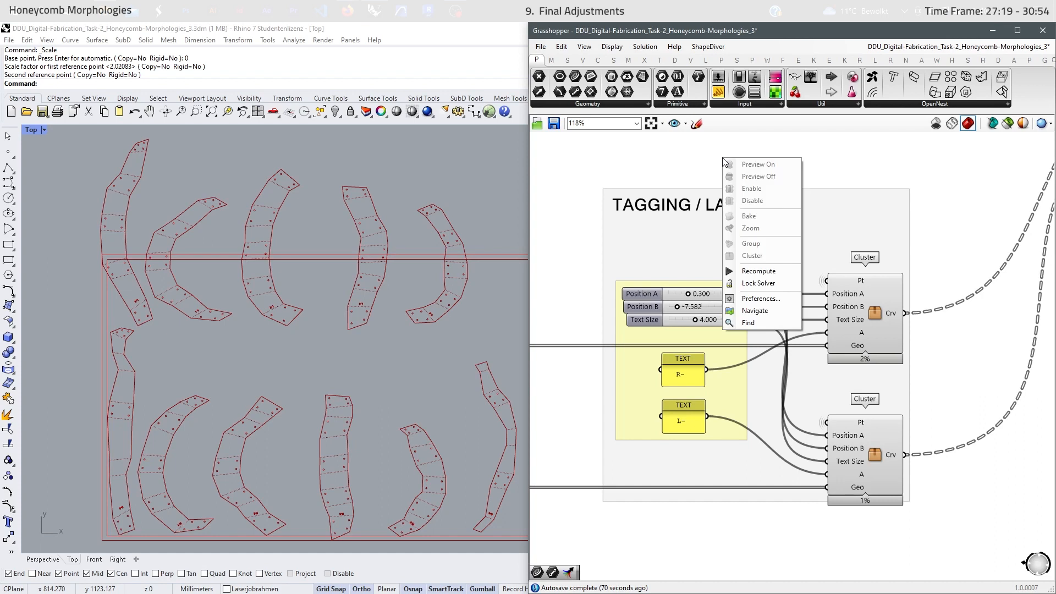
pyautogui.click(785, 276)
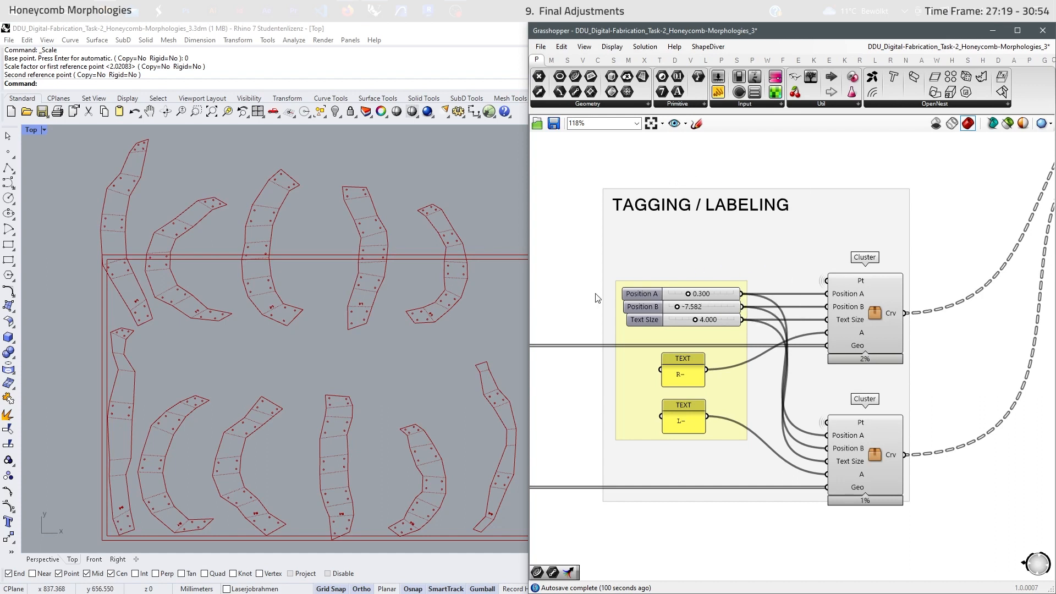
# Align the four outline and corner-hole Curve parameters below the OUTPUT group in one vertical column, and deselect them
pyautogui.scroll(-10, 595, 297)
pyautogui.moveTo(837, 382); pyautogui.dragTo(633, 361, button='right')
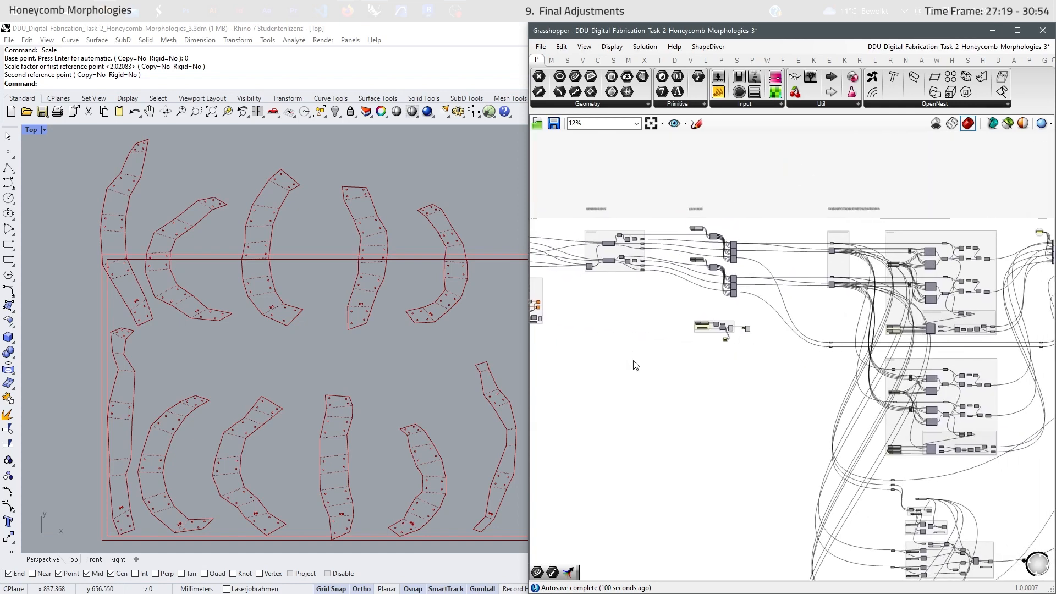
pyautogui.moveTo(700, 355); pyautogui.dragTo(281, 347, button='right')
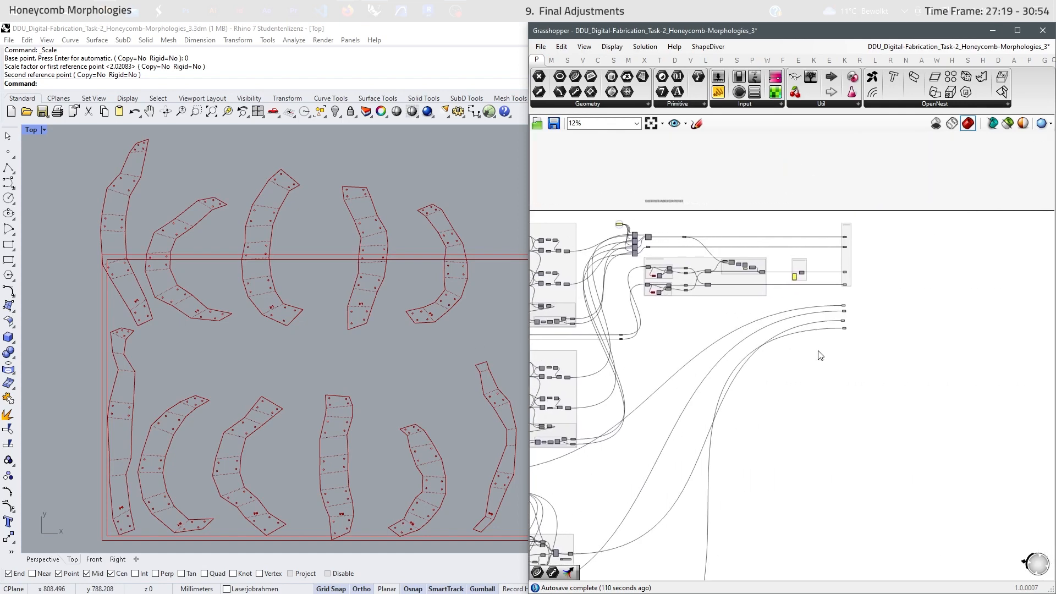
pyautogui.scroll(3, 853, 287)
pyautogui.scroll(4, 890, 297)
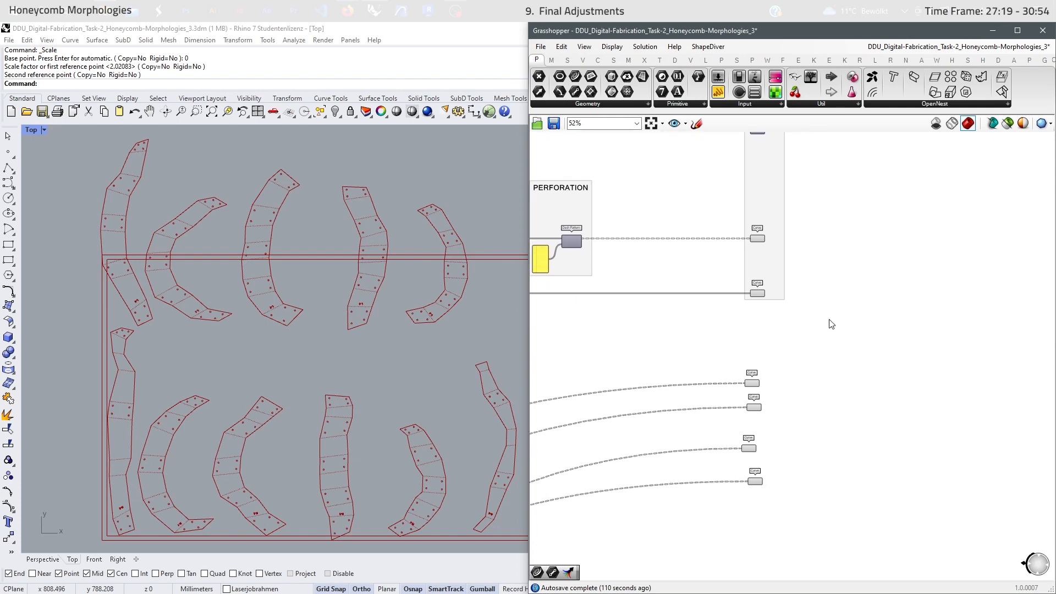
pyautogui.scroll(1, 766, 371)
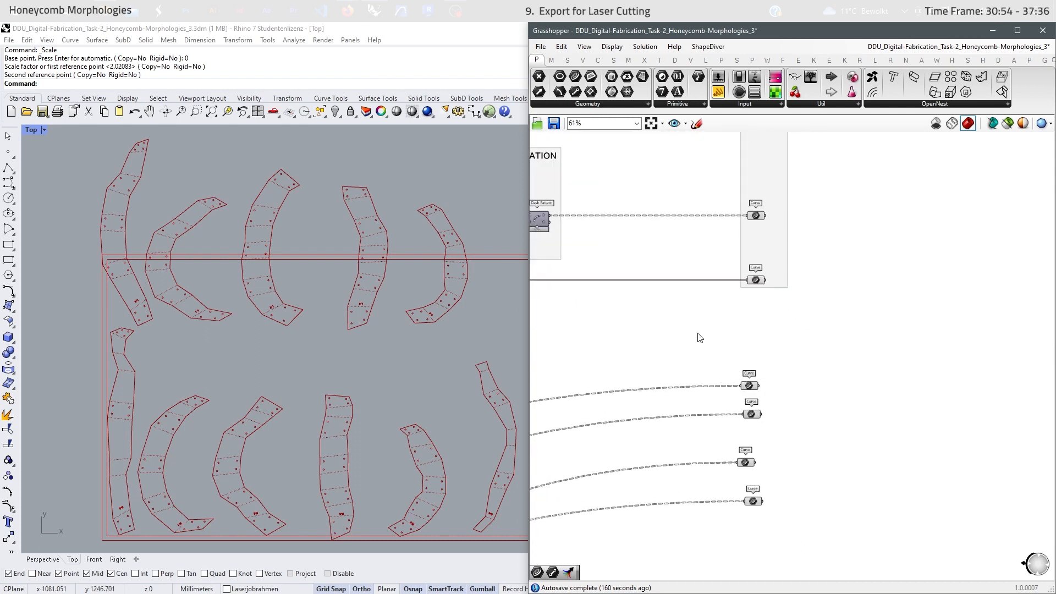
pyautogui.moveTo(699, 337); pyautogui.dragTo(827, 532)
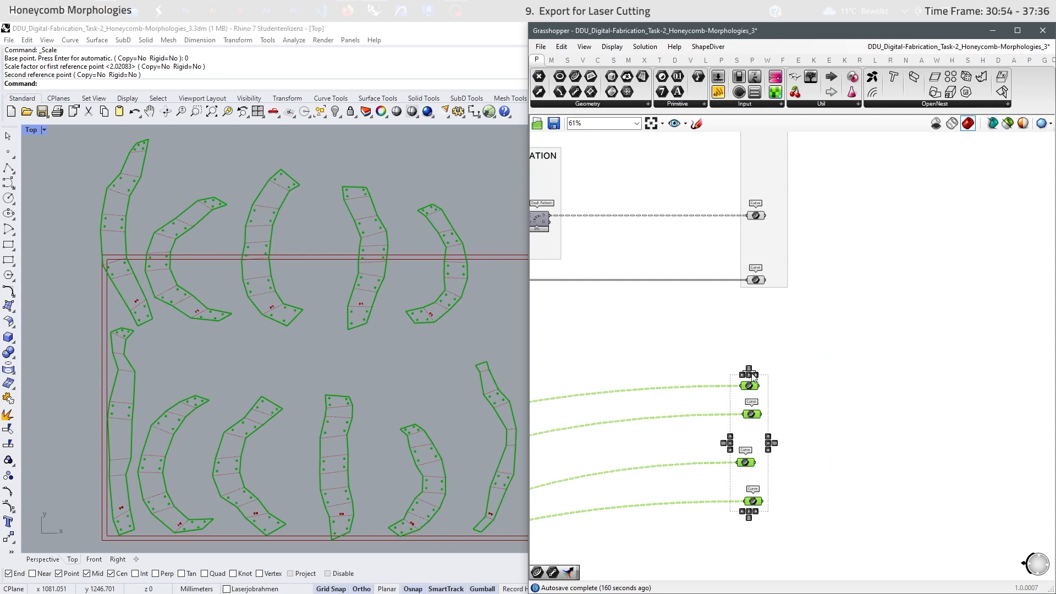
pyautogui.click(829, 351)
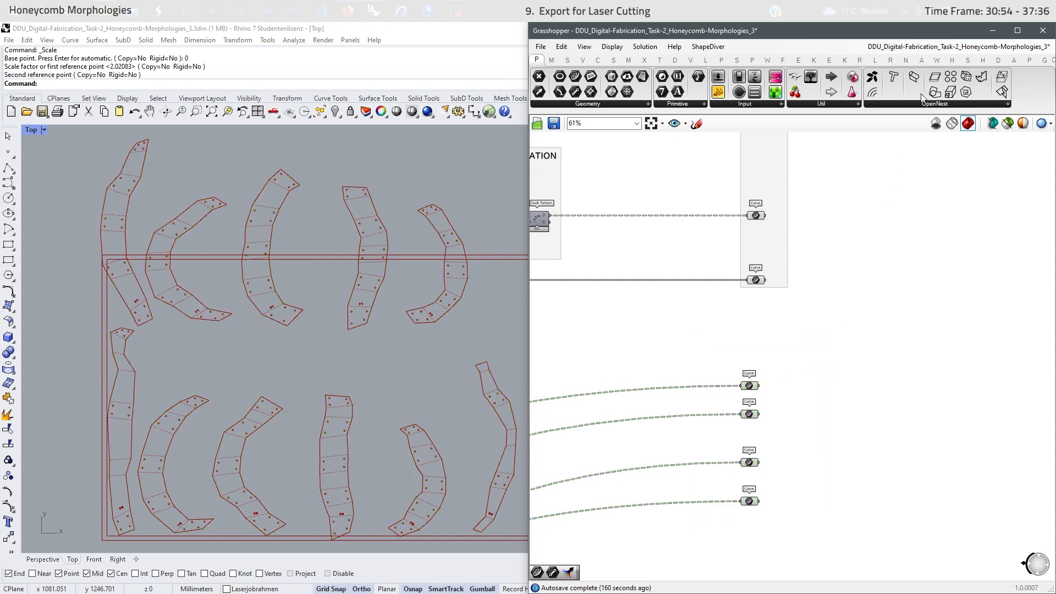
# Minimize Grasshopper, switch to the browser and read the Laser-Service section of the Modellbauwerkstatt page
pyautogui.click(993, 30)
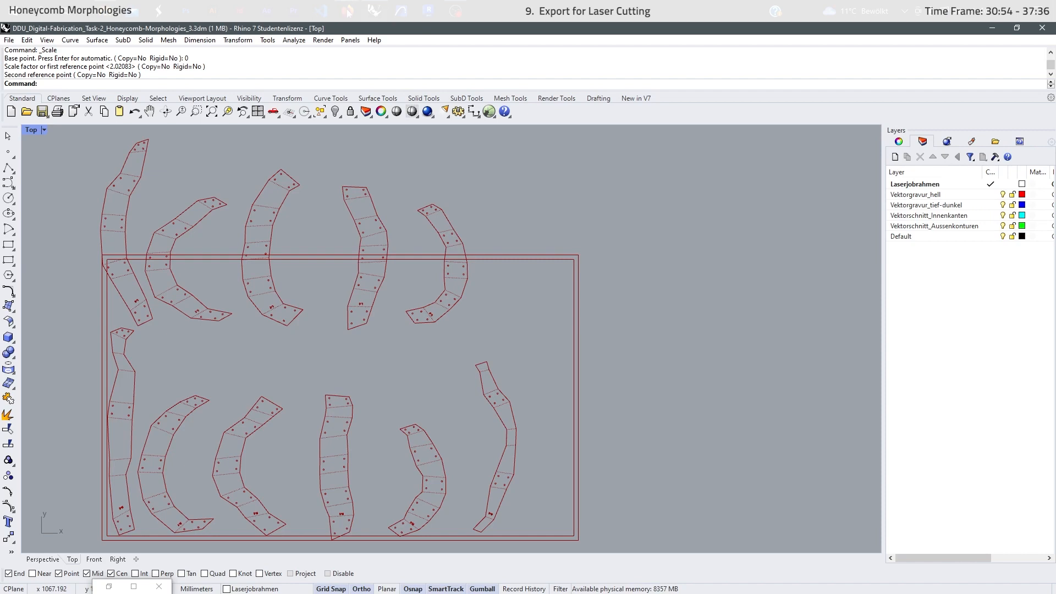
pyautogui.moveTo(348, 12)
pyautogui.click(365, 66)
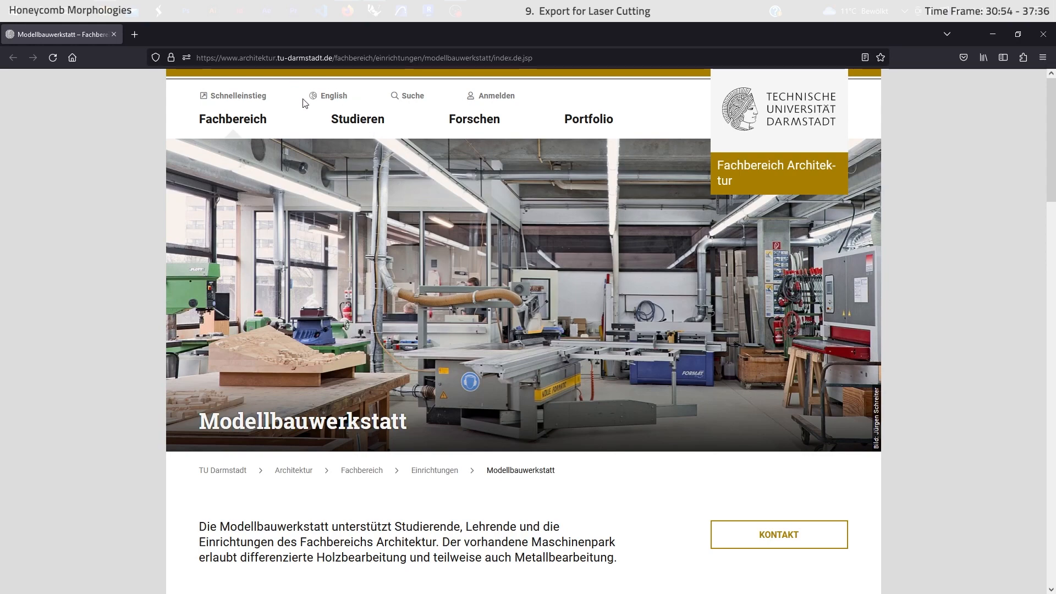
pyautogui.scroll(-10, 452, 291)
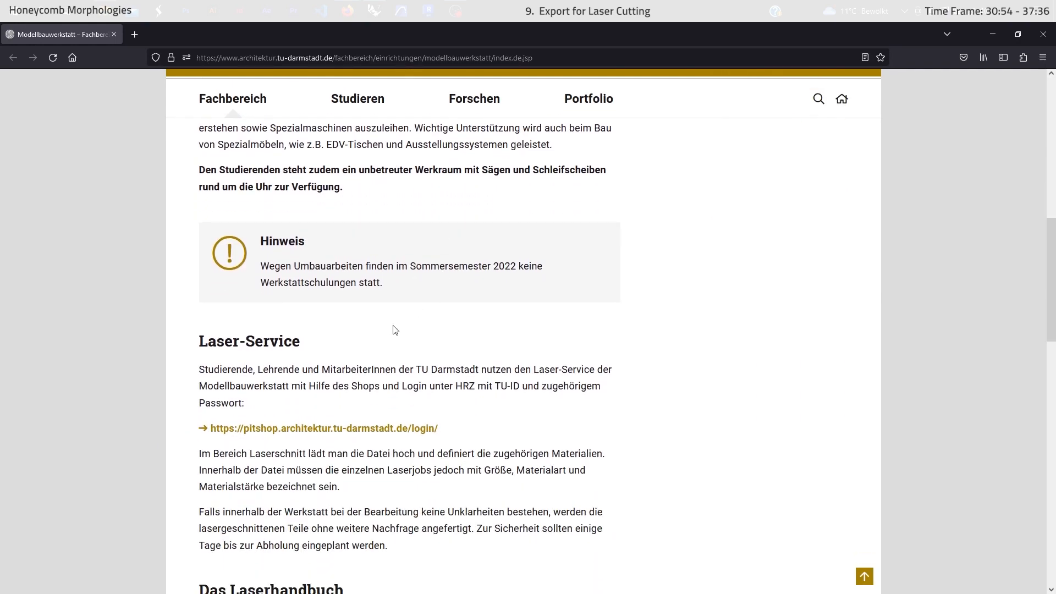
pyautogui.scroll(-3, 394, 330)
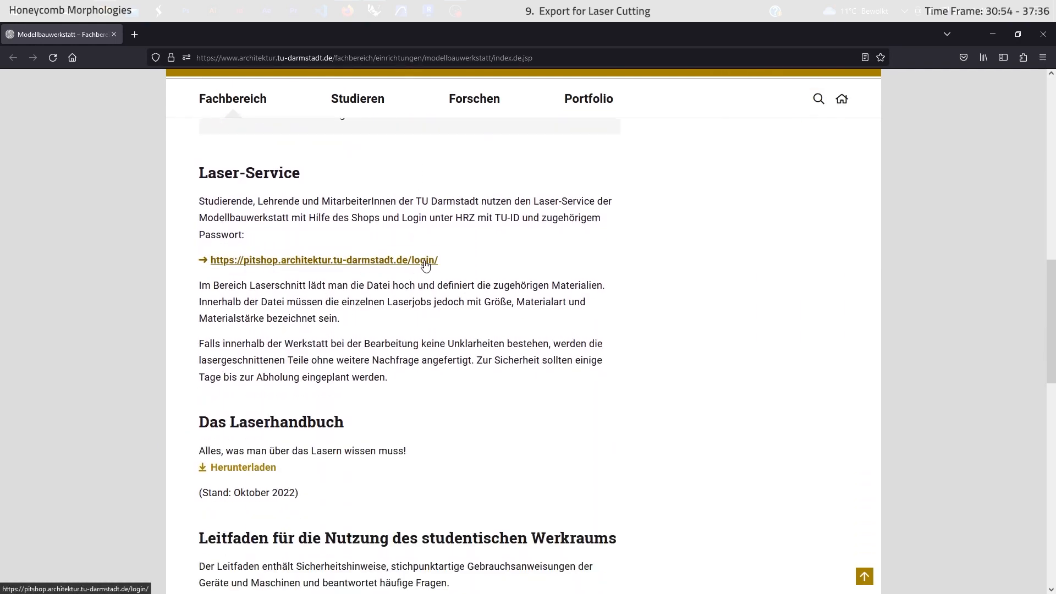
pyautogui.scroll(-1, 269, 413)
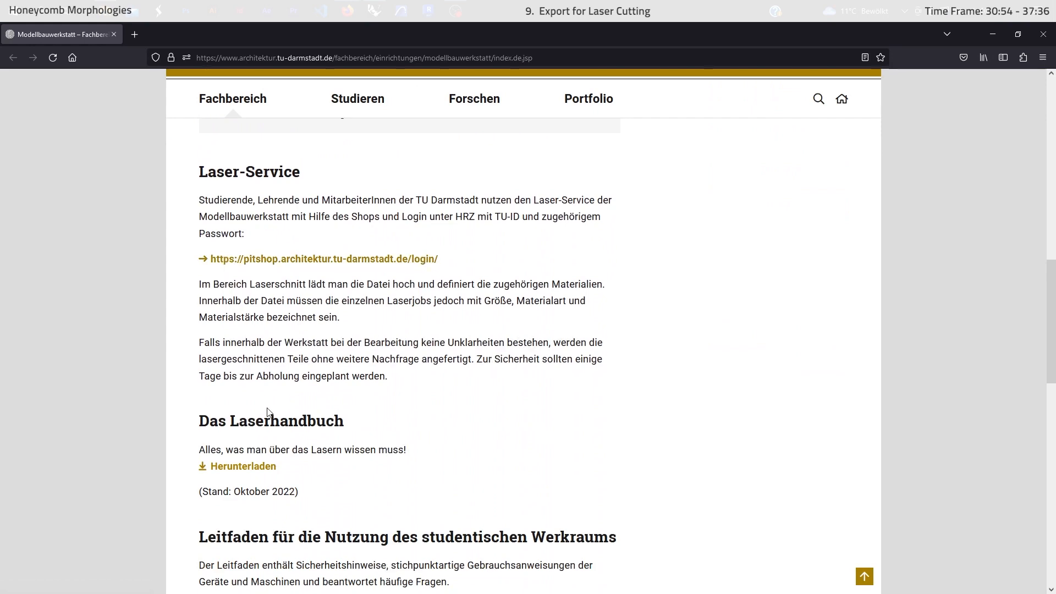
# Download the Laserhandbuch PDF, open it in Adobe Acrobat and leaf through its pages
pyautogui.click(250, 412)
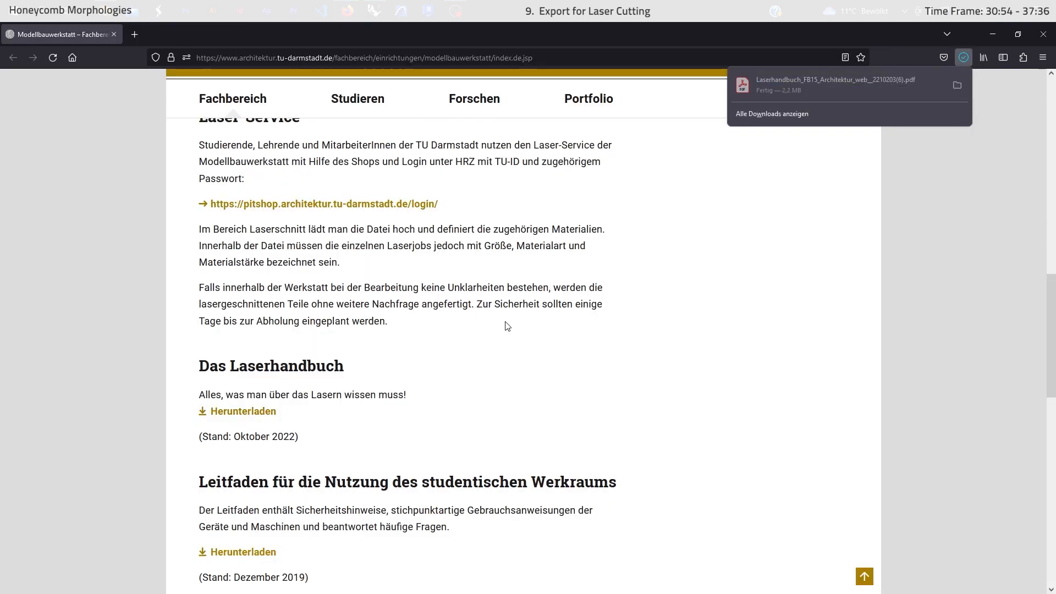
pyautogui.click(875, 92)
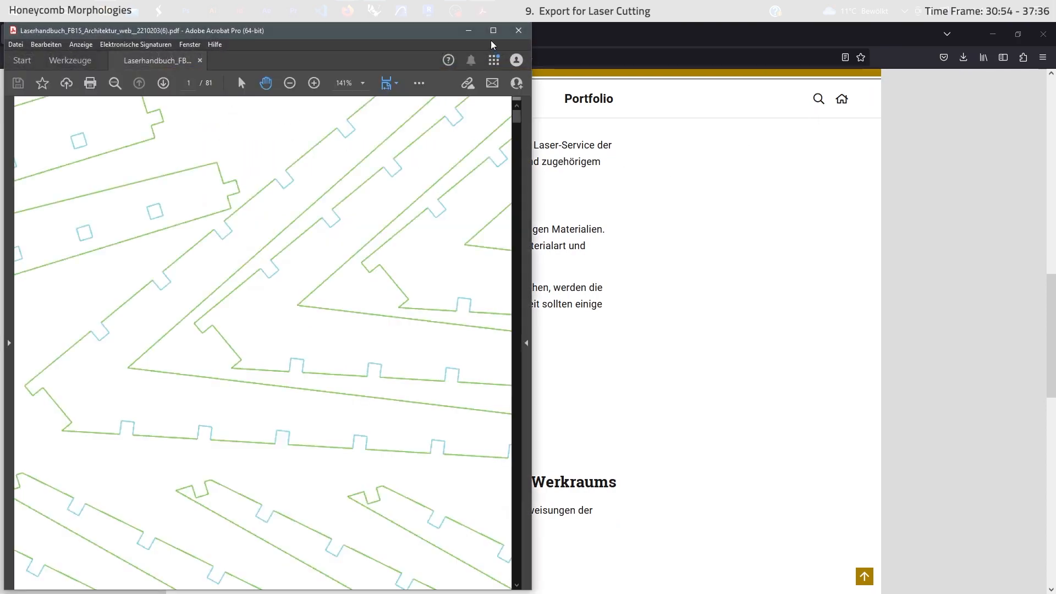
pyautogui.moveTo(517, 116); pyautogui.dragTo(517, 580)
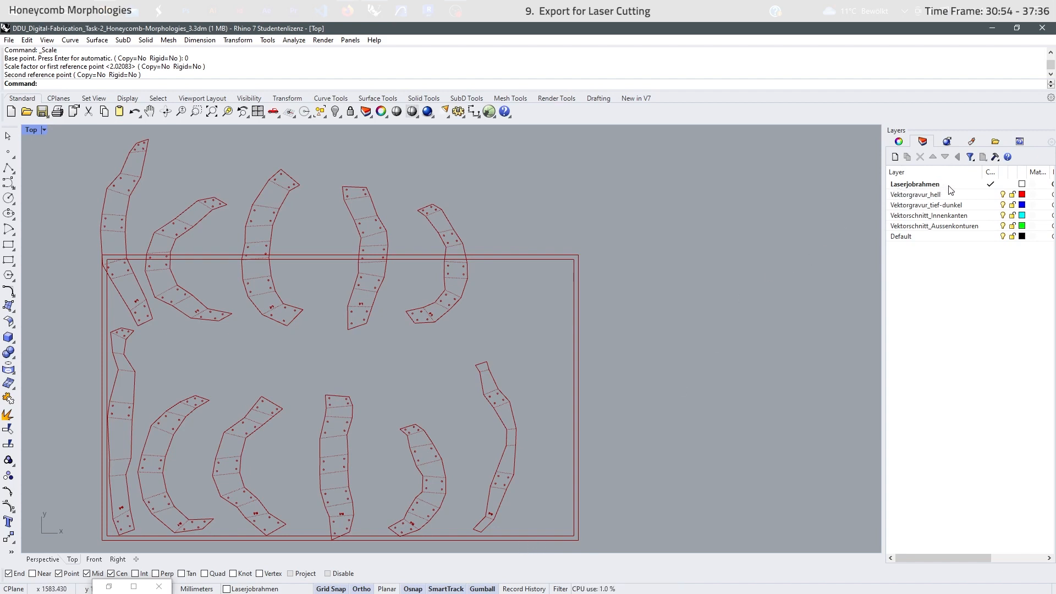
# Check the color of the Laserjobrahmen layer in Rhino and close the color dialog without changing it
pyautogui.click(974, 186)
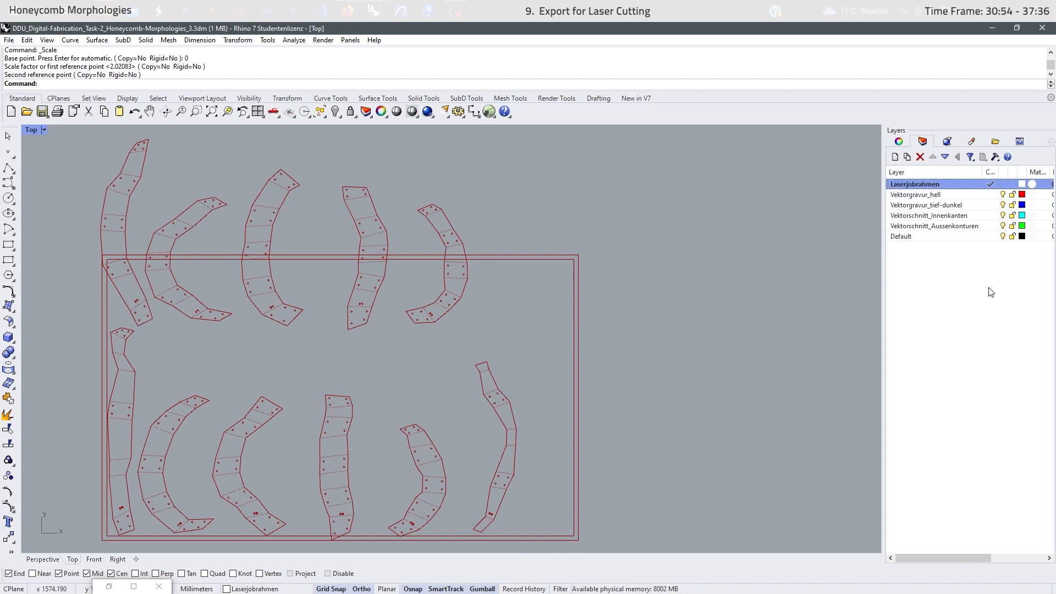
pyautogui.click(1021, 185)
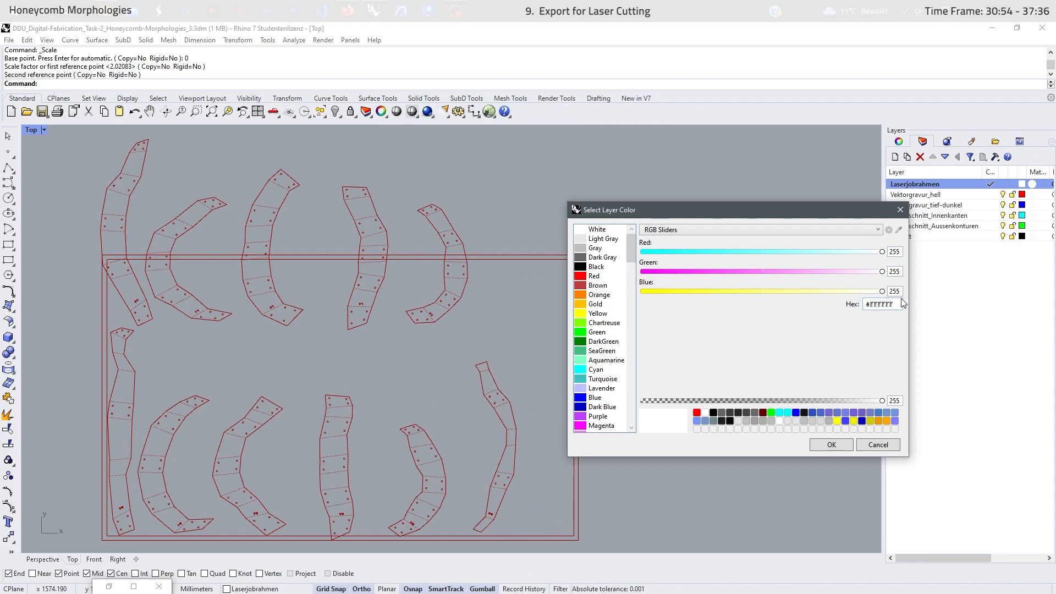
pyautogui.click(900, 210)
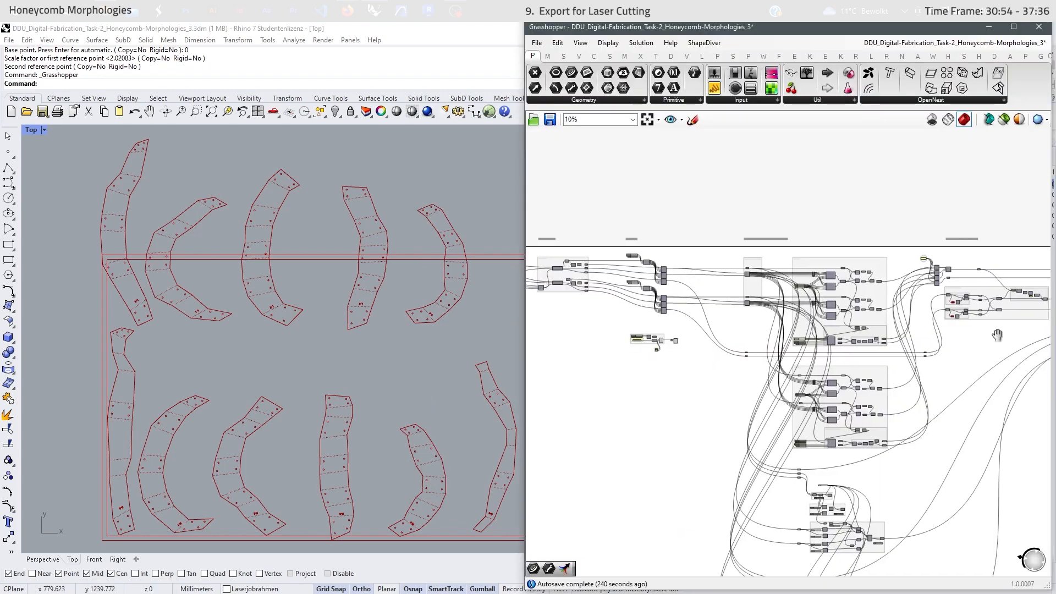
# Bake the outer sheet Rectangle that feeds the Offset Curve component onto the Laserjobrahmen layer
pyautogui.moveTo(996, 335); pyautogui.dragTo(1006, 335, button='right')
pyautogui.scroll(5, 654, 326)
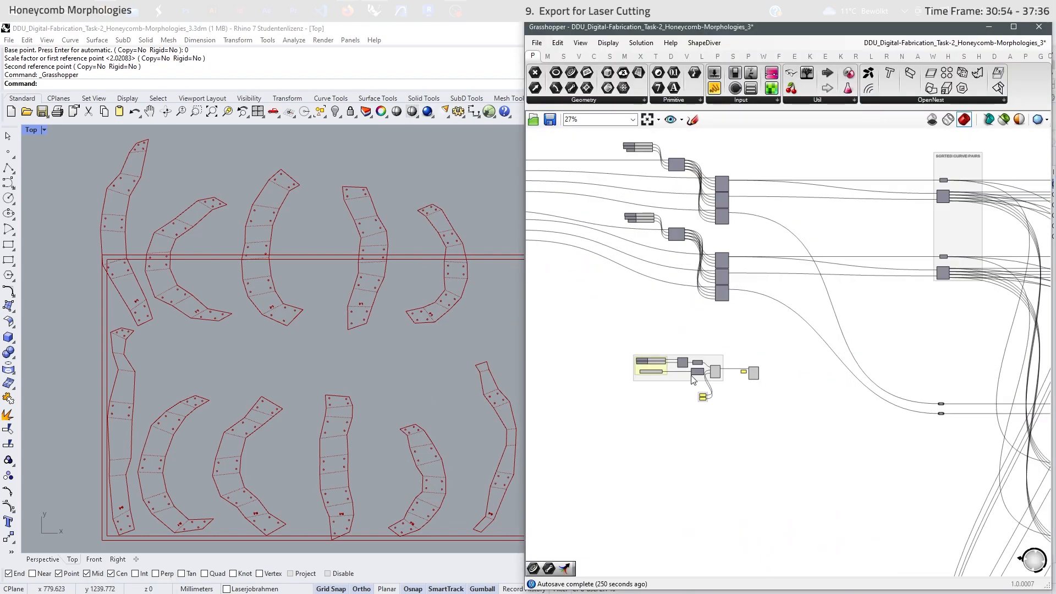
pyautogui.scroll(5, 692, 380)
pyautogui.click(768, 399)
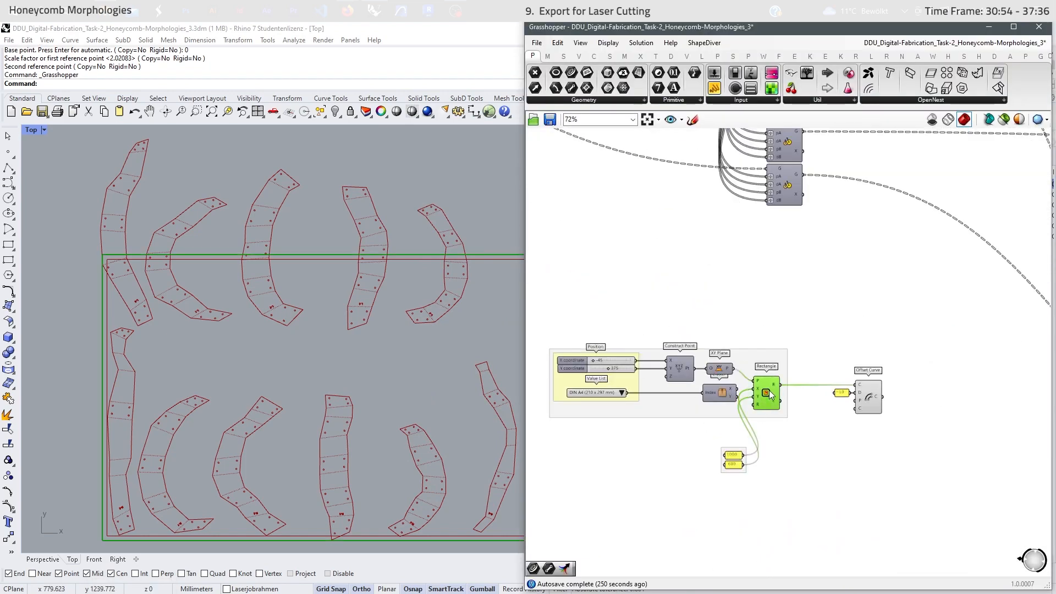
pyautogui.rightClick(770, 397)
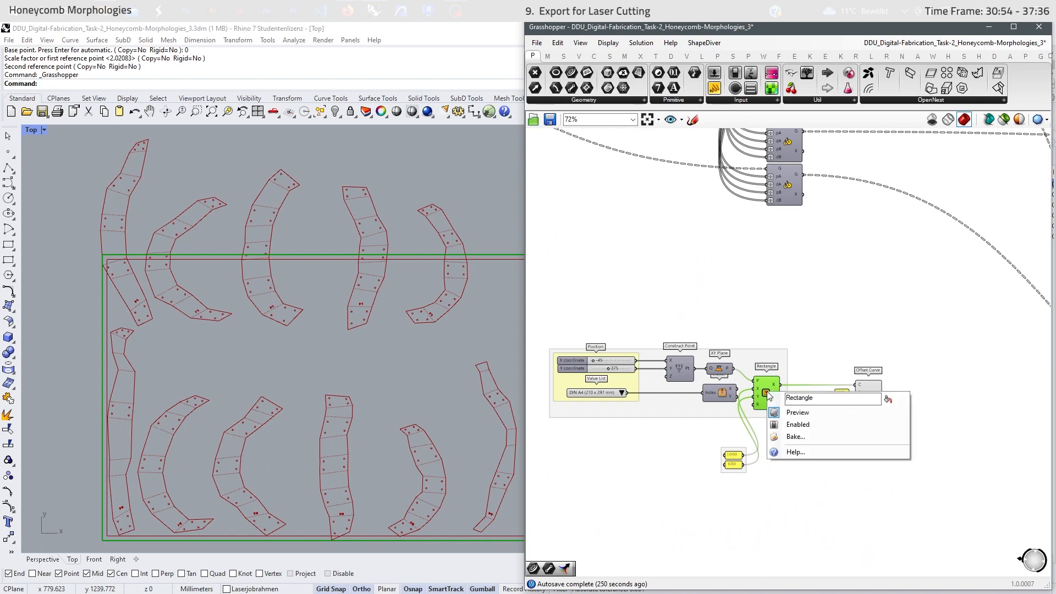
pyautogui.click(797, 437)
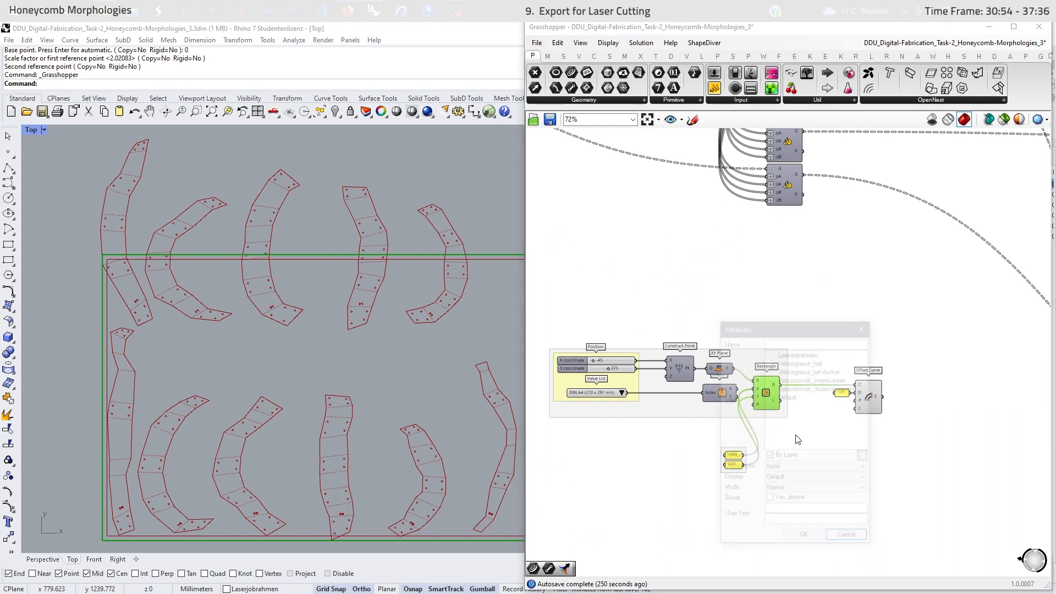
pyautogui.click(800, 353)
pyautogui.click(805, 539)
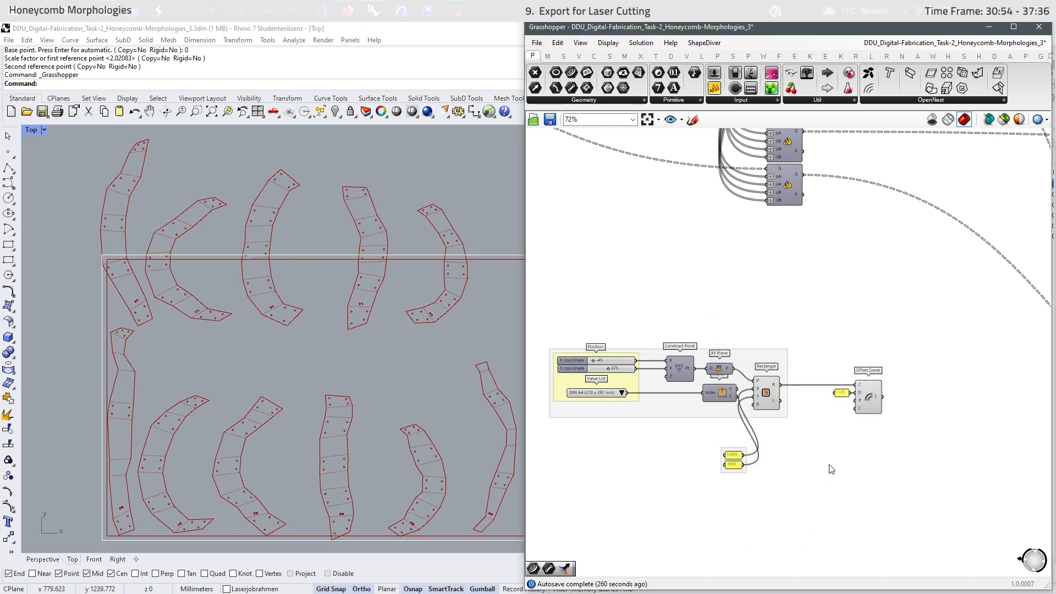
# Minimize Grasshopper and check the color of the Vektorgravur_hell layer, closing the color dialog without changing it
pyautogui.click(988, 27)
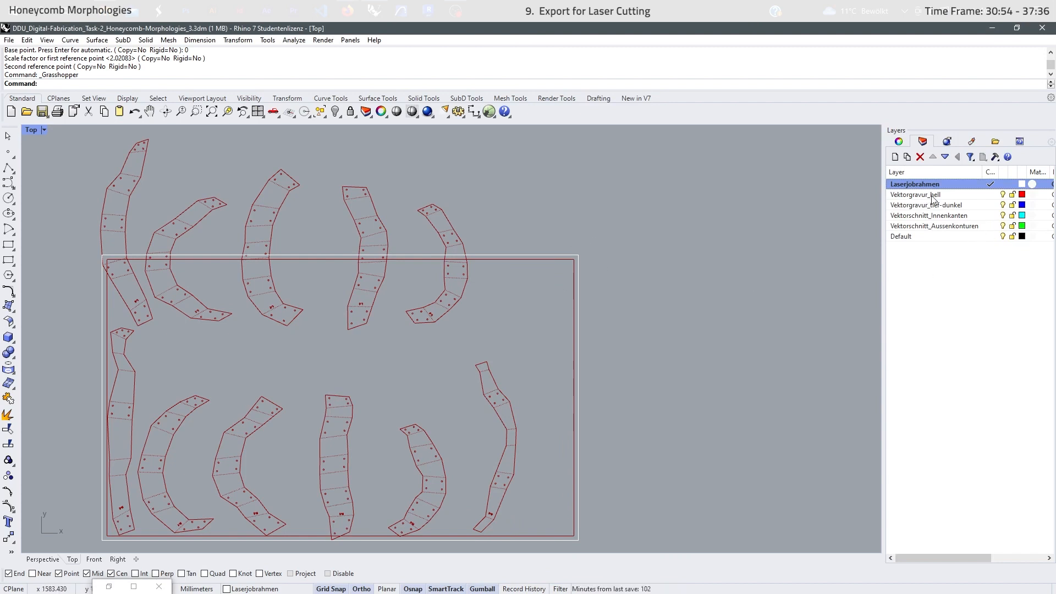
pyautogui.click(953, 196)
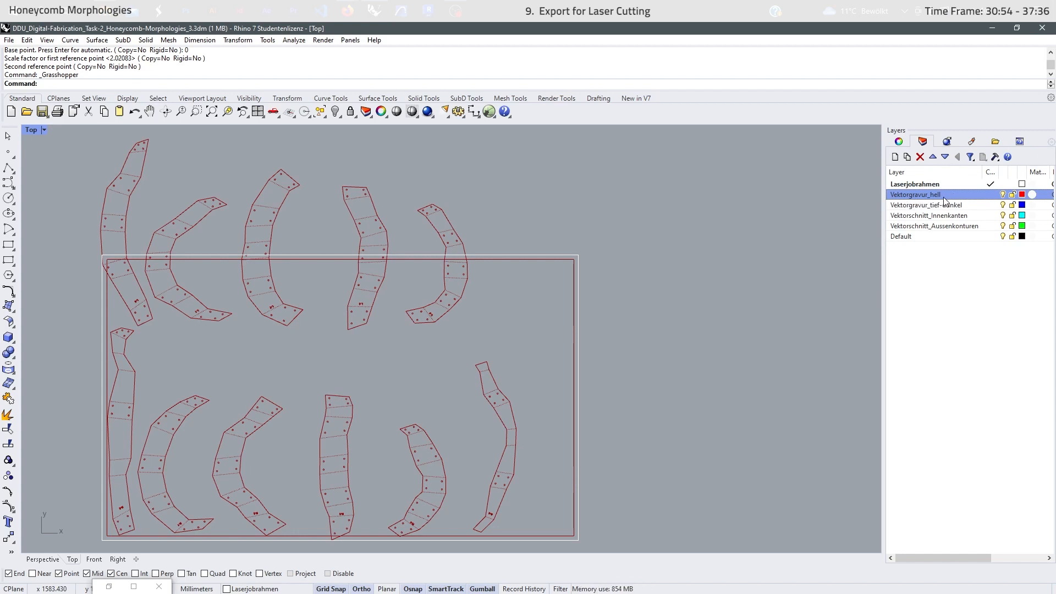
pyautogui.click(1022, 195)
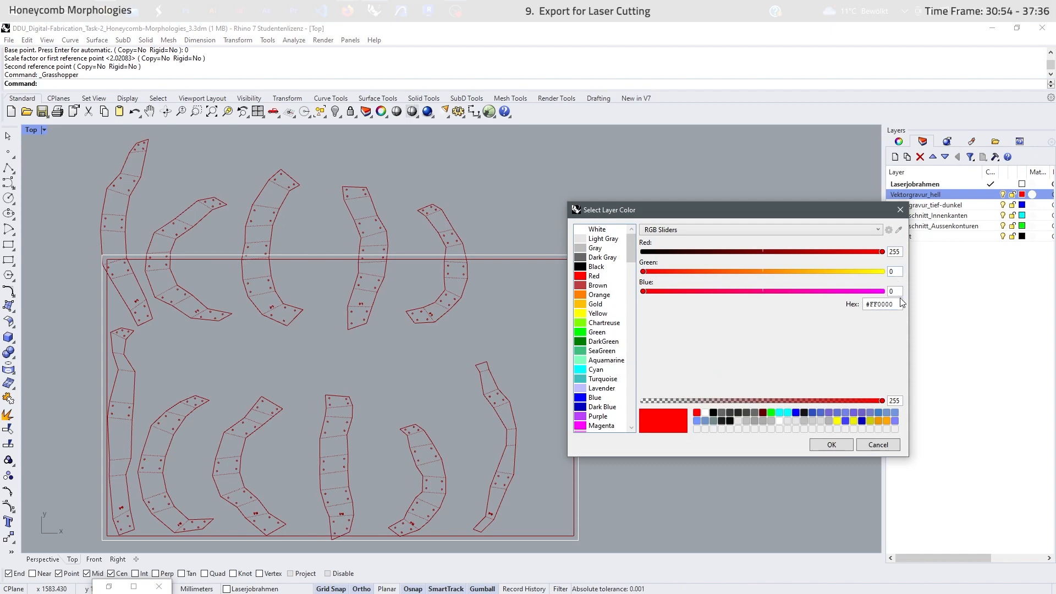
pyautogui.click(900, 209)
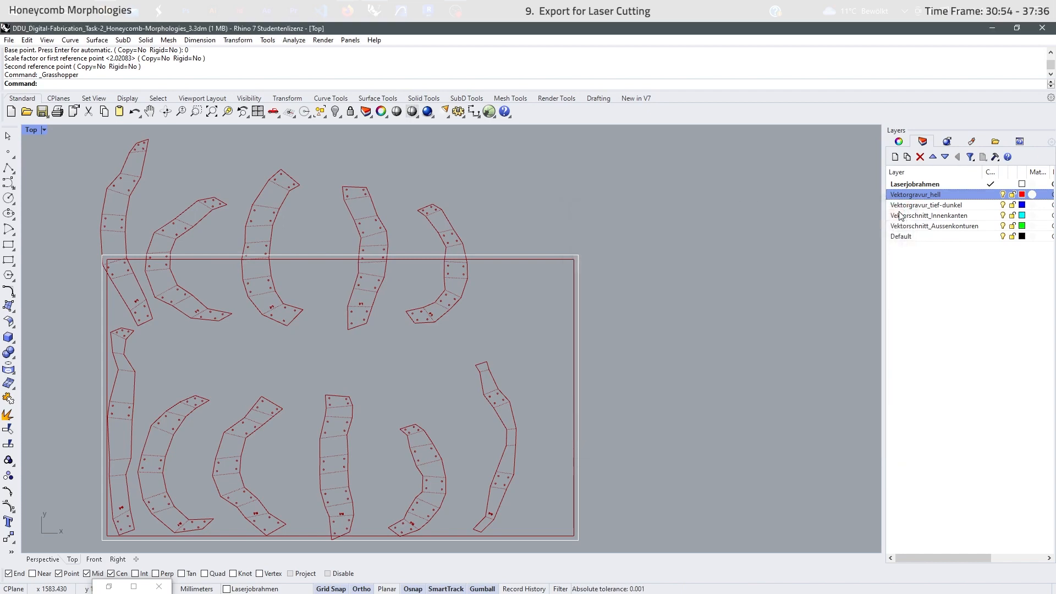
# Reopen Grasshopper and bake the text label Curve parameter at the bottom of the OUTPUT group onto the Vektorgravur_hell layer
pyautogui.click(489, 112)
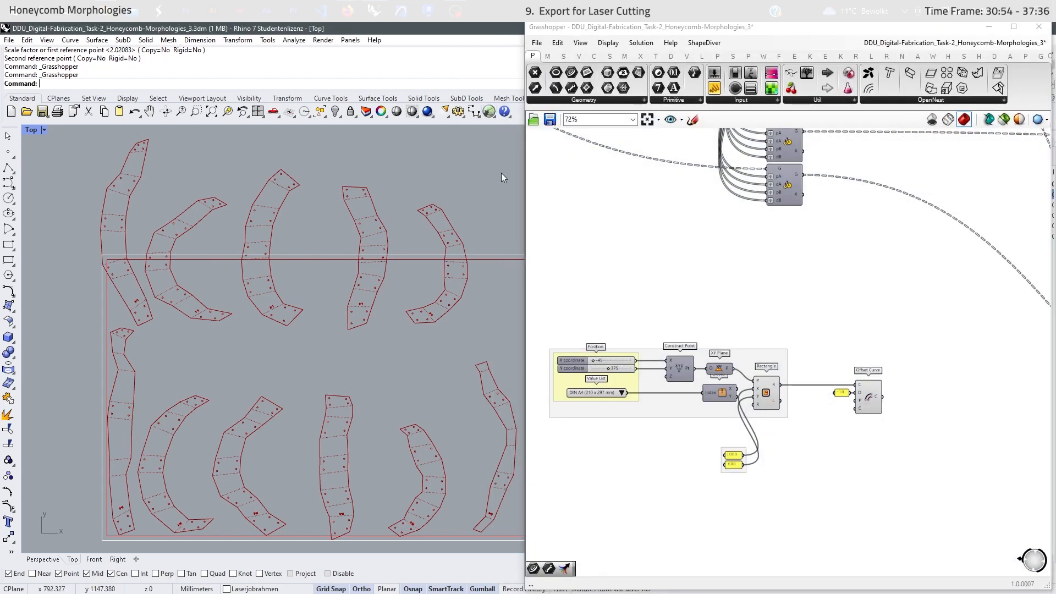
pyautogui.scroll(-13, 641, 340)
pyautogui.scroll(5, 797, 324)
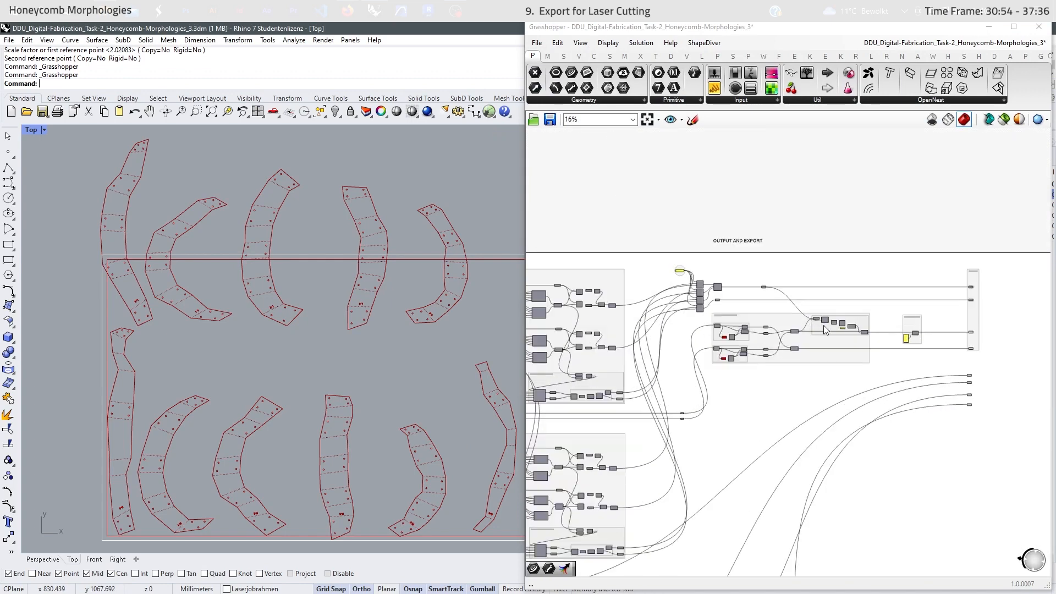
pyautogui.scroll(2, 953, 318)
pyautogui.scroll(5, 955, 415)
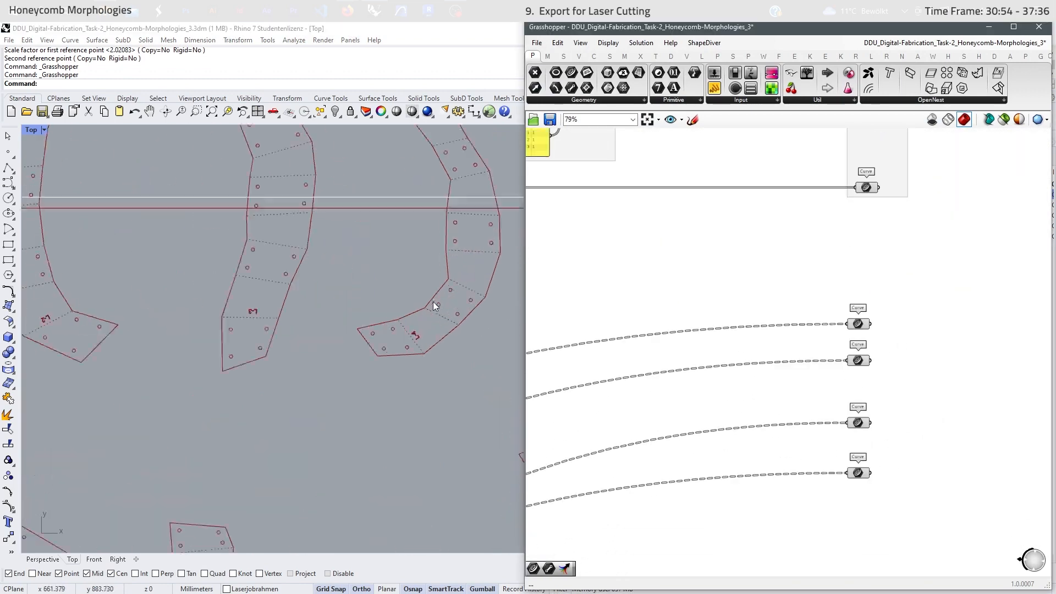
pyautogui.click(854, 473)
pyautogui.click(859, 423)
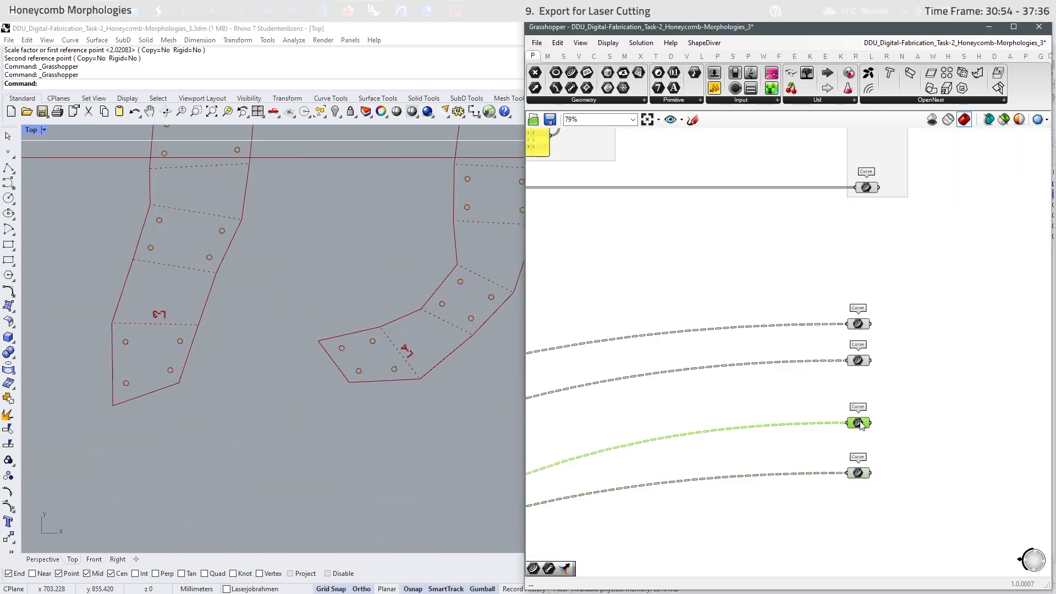
pyautogui.click(867, 187)
pyautogui.moveTo(865, 248); pyautogui.dragTo(874, 306, button='right')
pyautogui.scroll(-5, 330, 249)
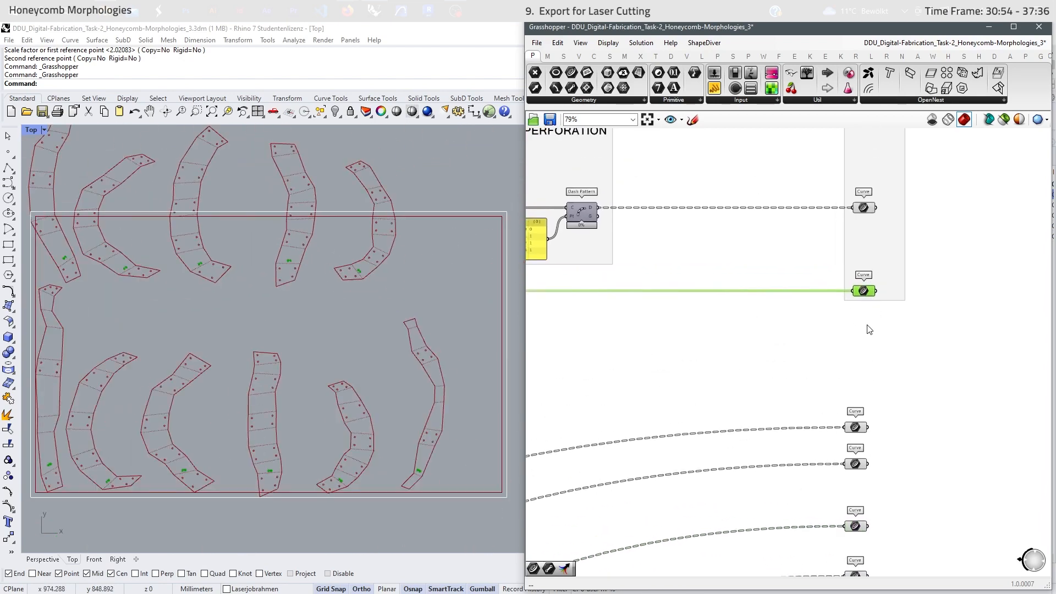
pyautogui.rightClick(864, 292)
pyautogui.click(886, 333)
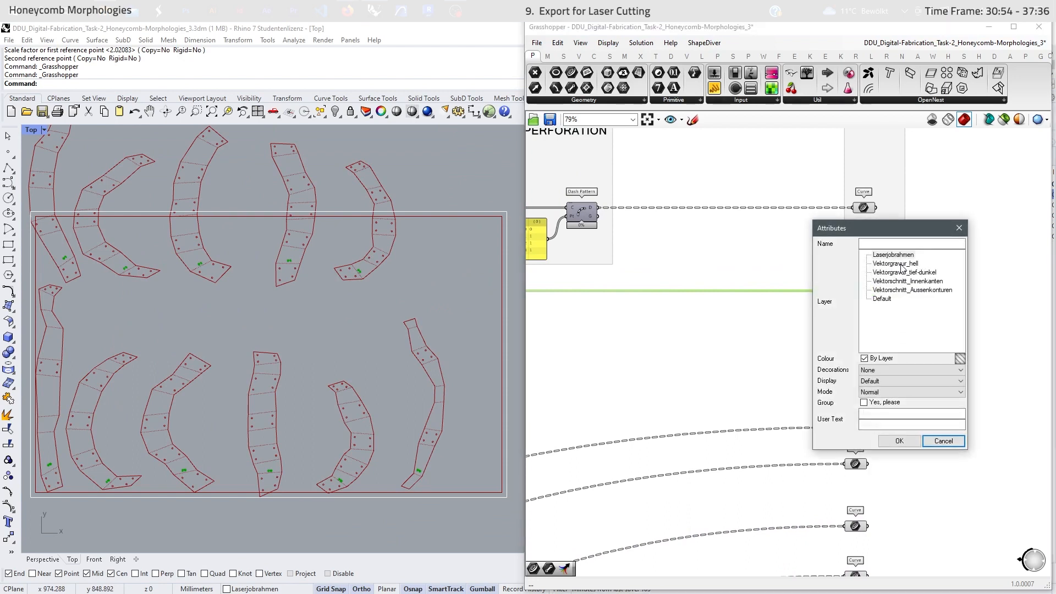
pyautogui.click(900, 264)
pyautogui.click(911, 444)
pyautogui.click(908, 342)
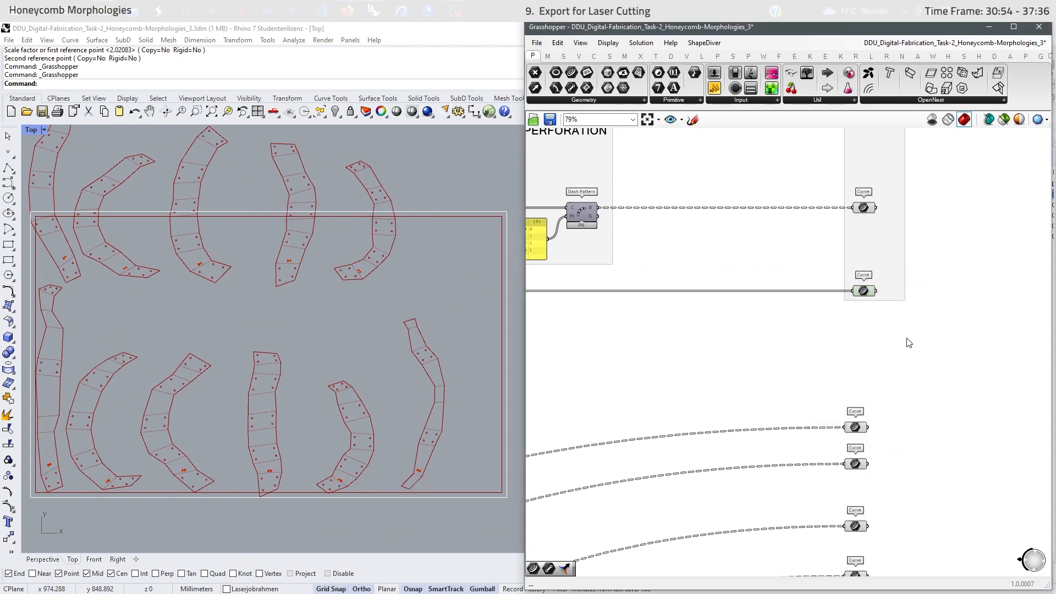
# Minimize Grasshopper and check the color of the Vektorgravur_tief-dunkel layer, leaving it unchanged
pyautogui.click(988, 27)
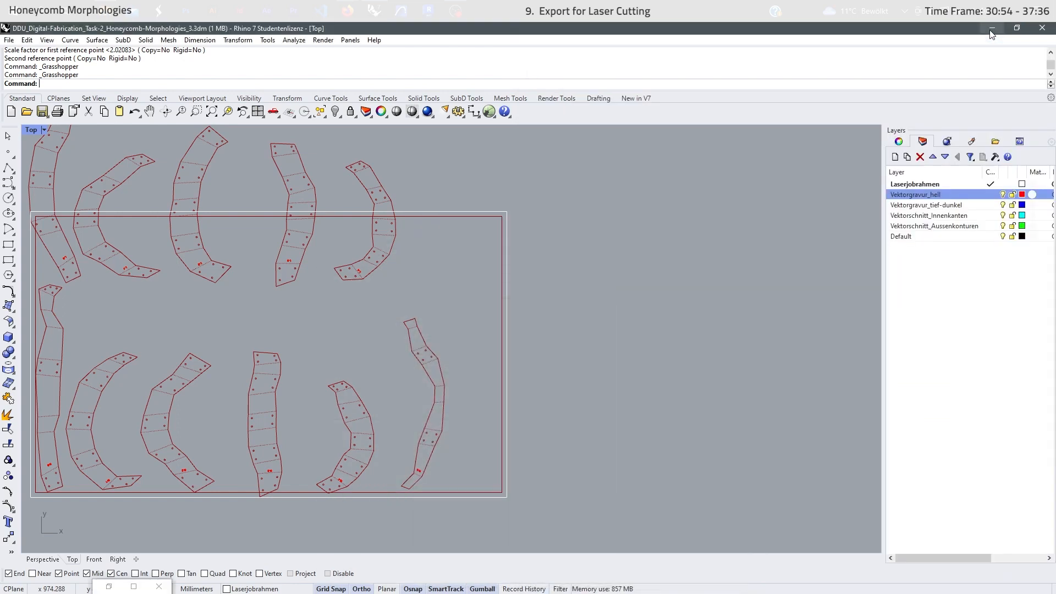
pyautogui.click(975, 206)
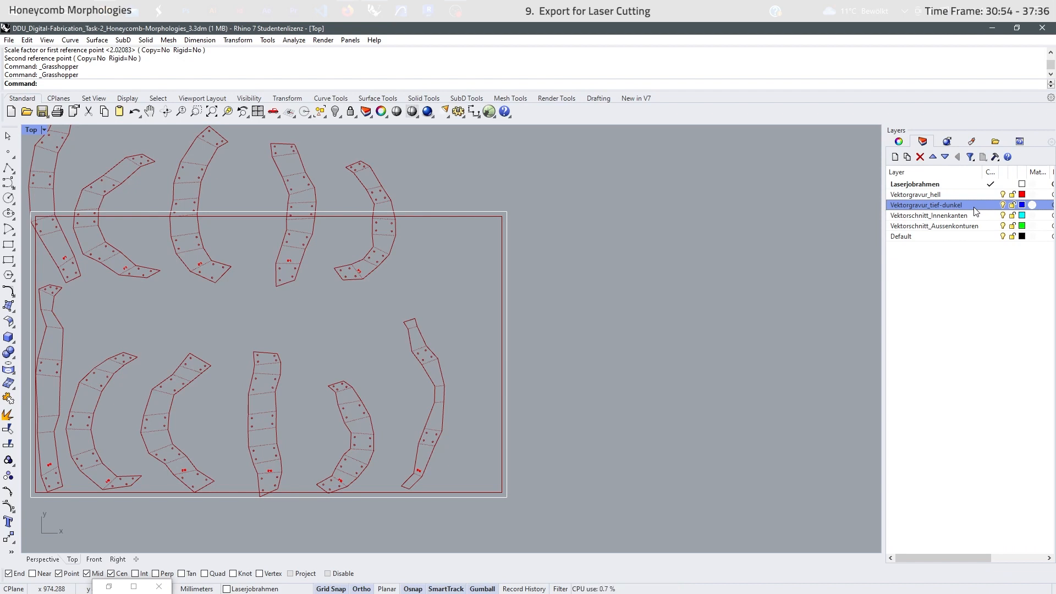
pyautogui.click(1022, 205)
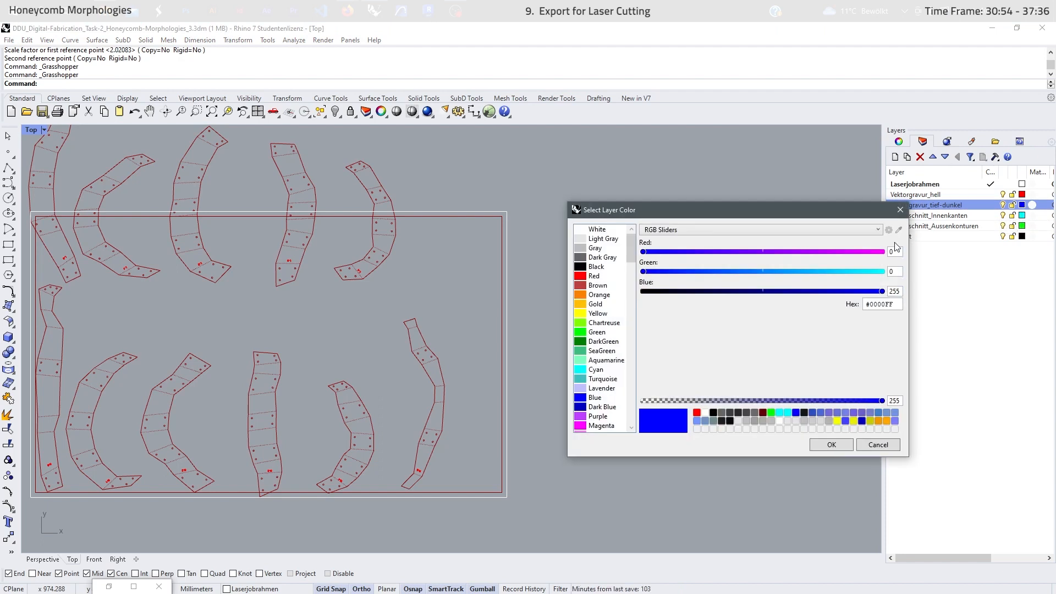
pyautogui.click(900, 211)
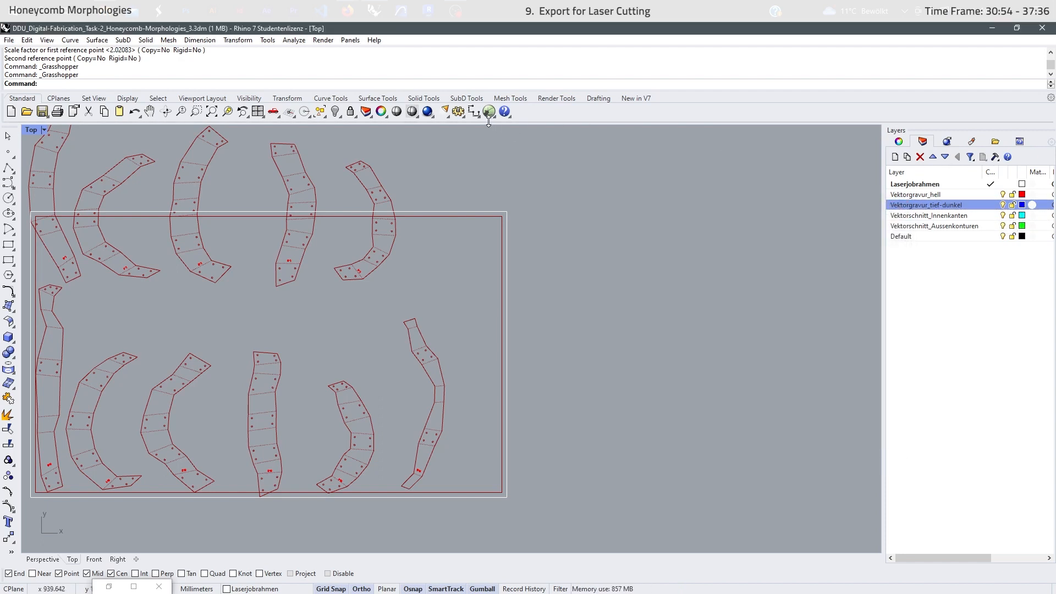
pyautogui.click(1022, 205)
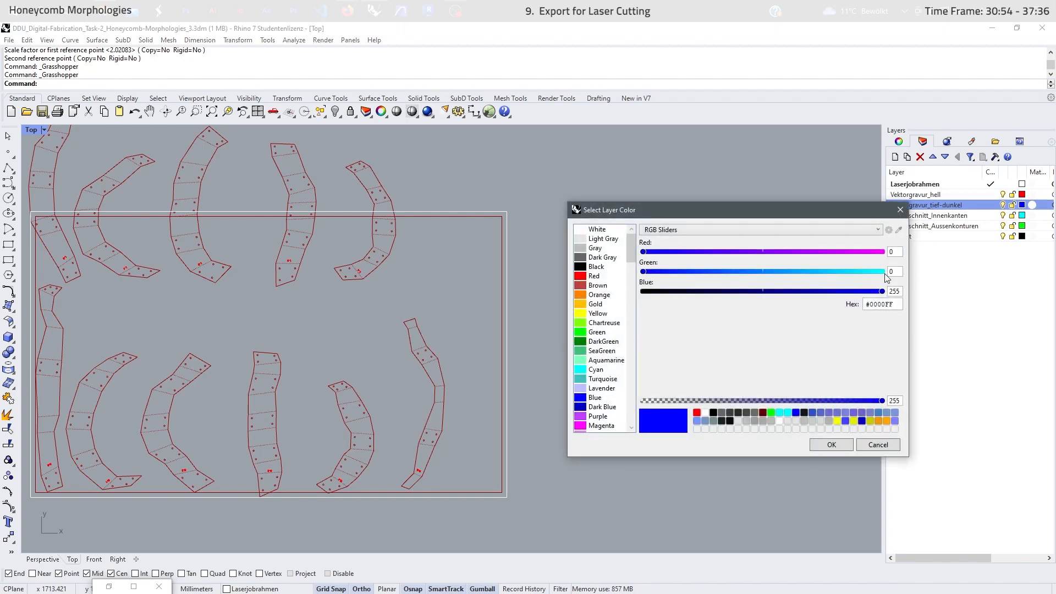
pyautogui.click(900, 210)
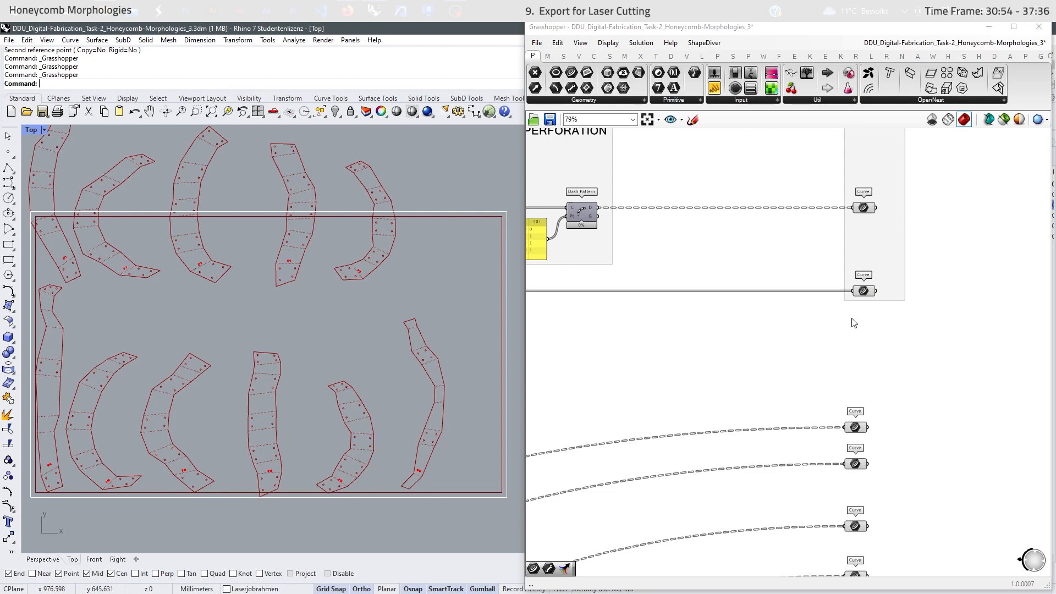
# Check the color of the Vektorschnitt_Innenkanten layer in Rhino and close the color dialog
pyautogui.click(988, 27)
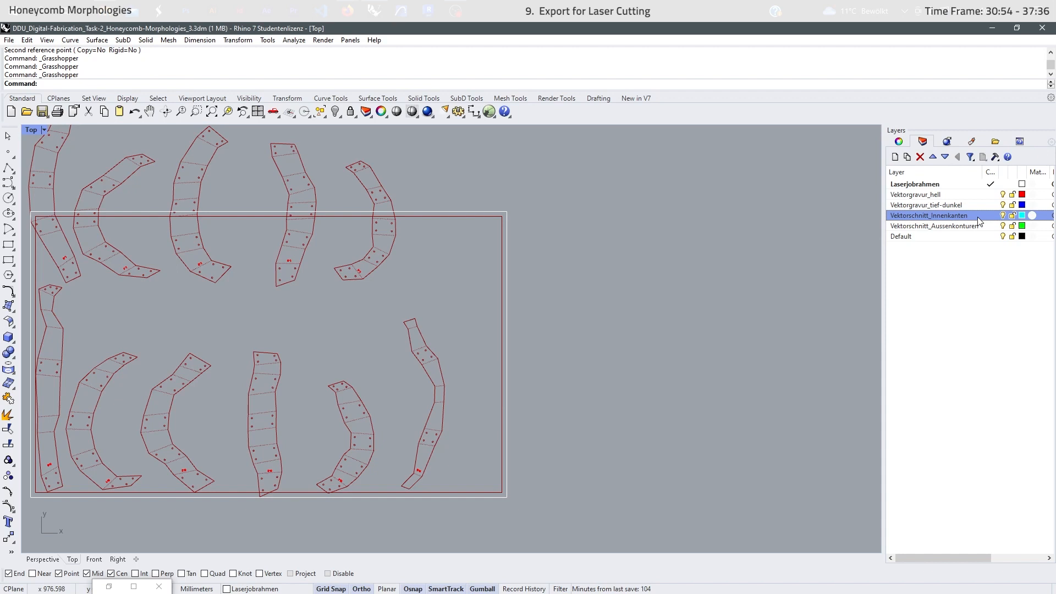
pyautogui.click(1022, 215)
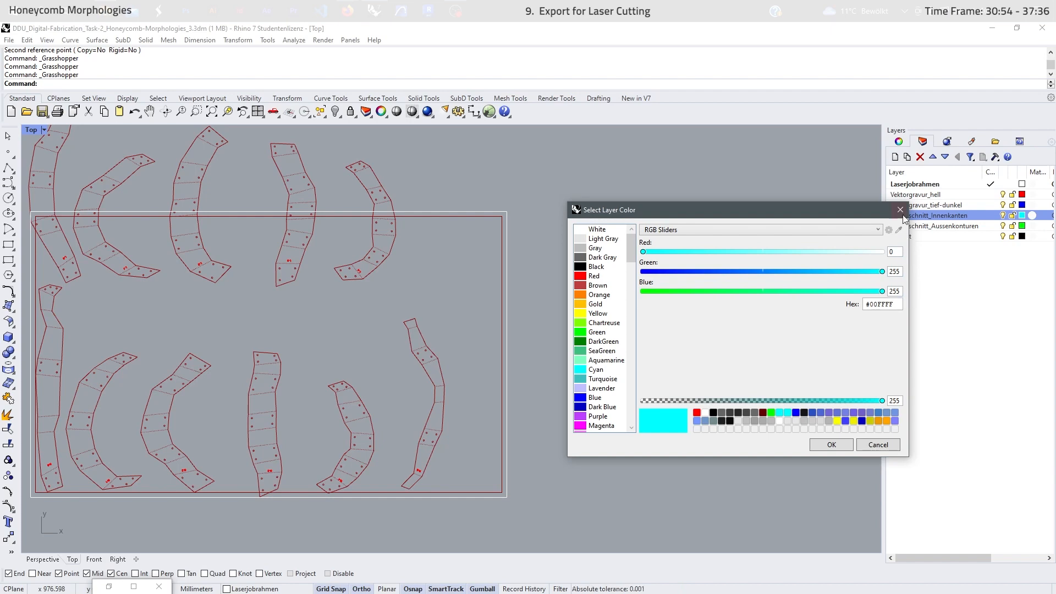
pyautogui.click(602, 370)
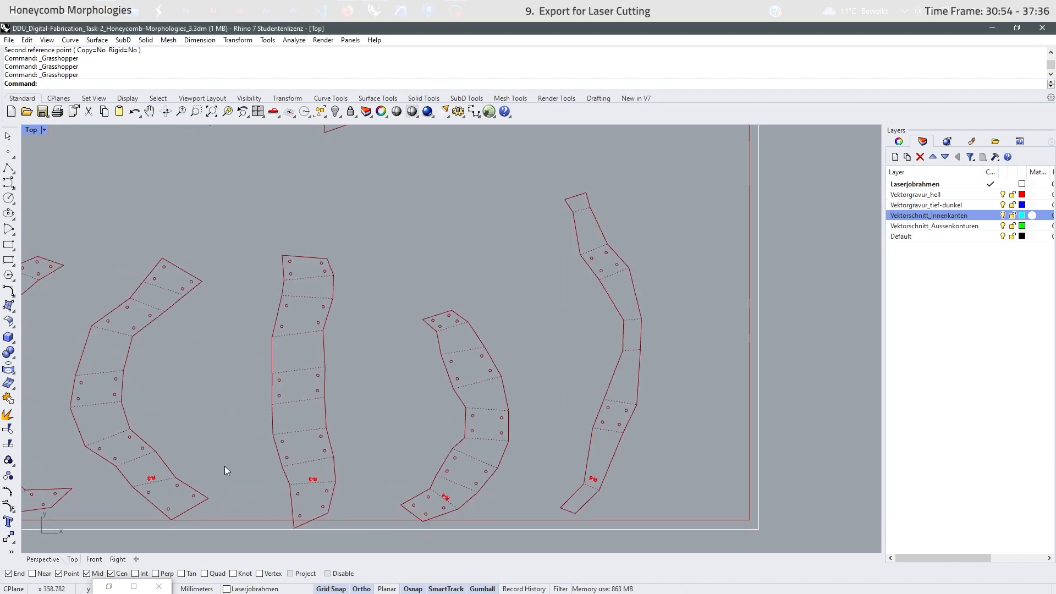
# Bake the corner-hole curves of the lower row of strips onto the Vektorschnitt_Innenkanten layer
pyautogui.scroll(6, 272, 452)
pyautogui.scroll(-6, 468, 393)
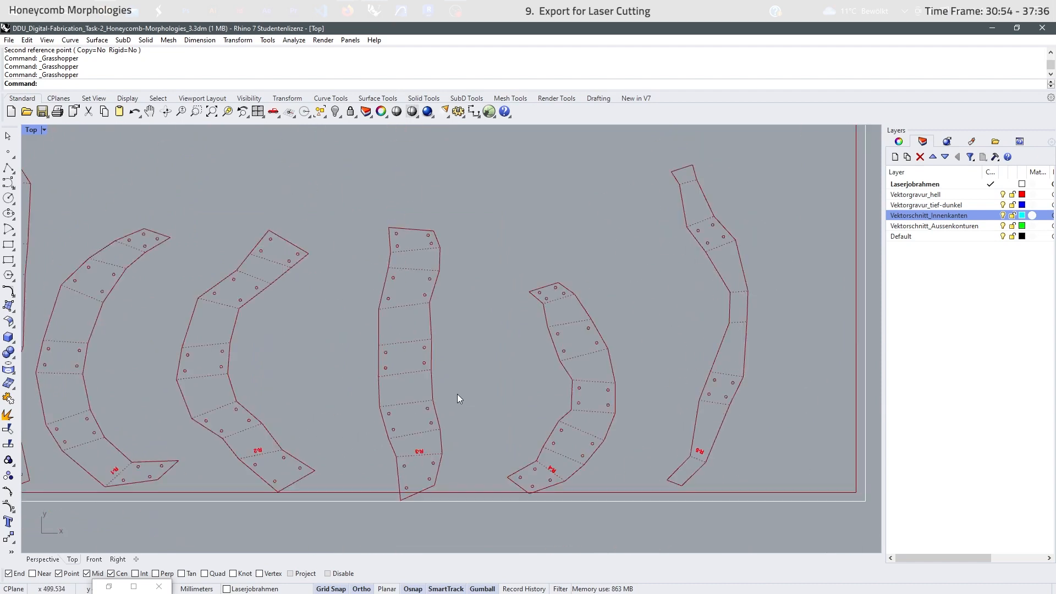
pyautogui.scroll(6, 457, 394)
pyautogui.scroll(-5, 358, 424)
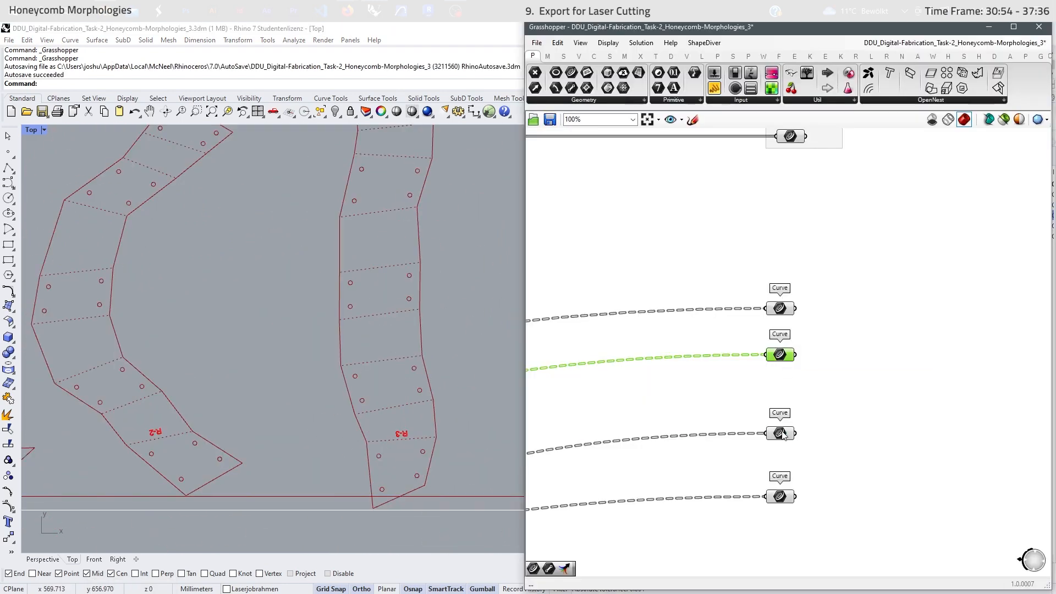
pyautogui.click(783, 435)
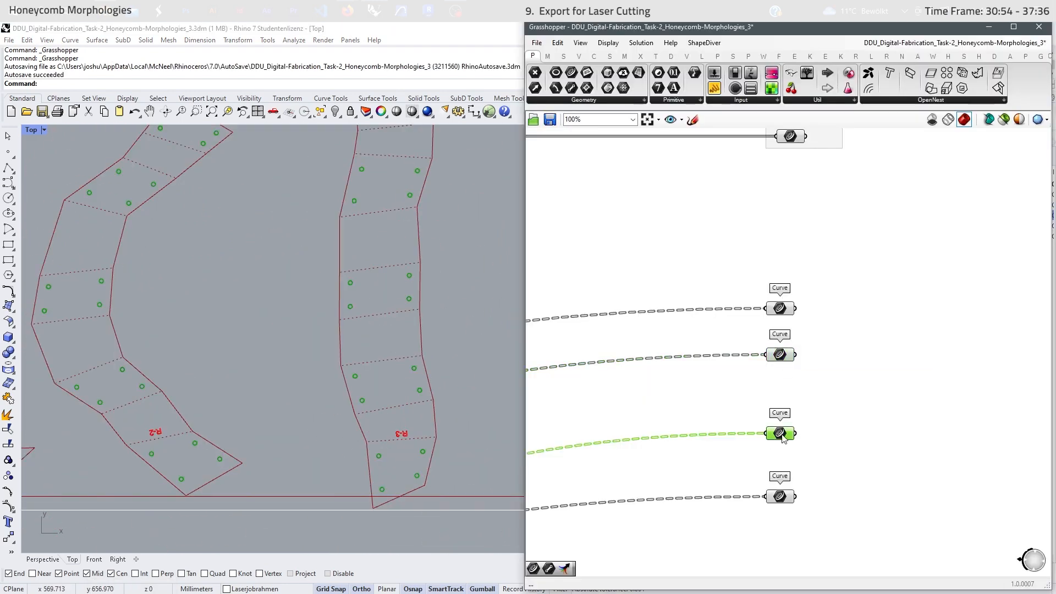
pyautogui.rightClick(783, 434)
pyautogui.click(808, 404)
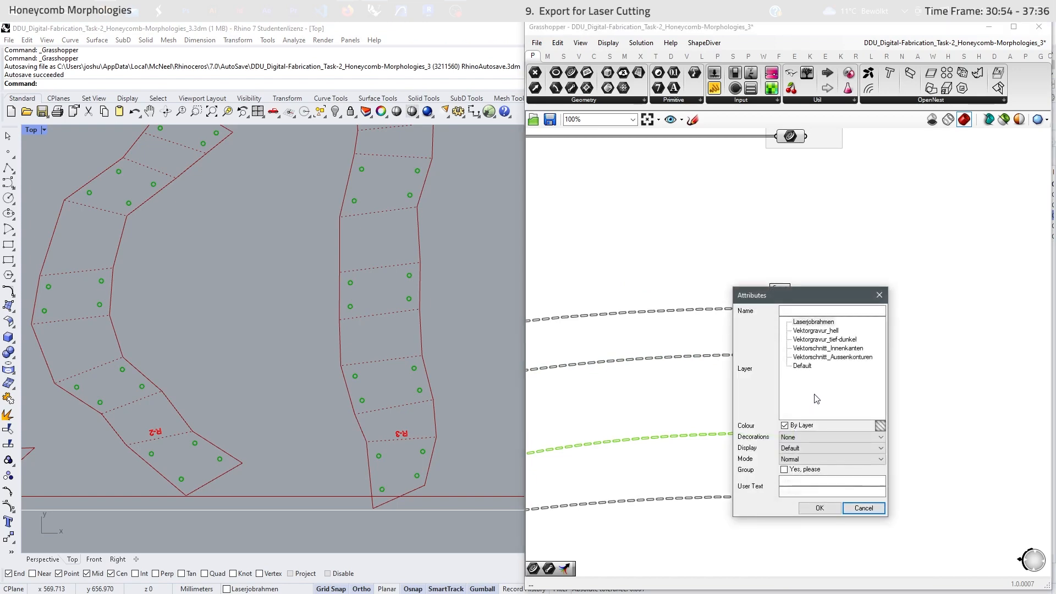
pyautogui.click(826, 348)
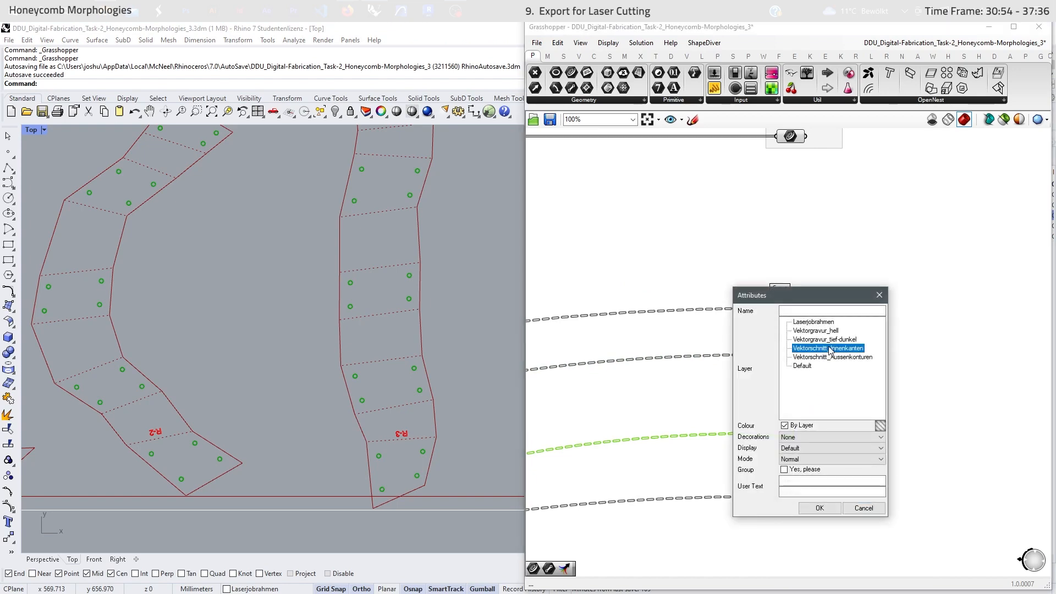
pyautogui.click(819, 508)
# Bake the corner-hole curves of the upper row of strips onto the Vektorschnitt_Innenkanten layer
pyautogui.scroll(-12, 384, 456)
pyautogui.scroll(7, 391, 315)
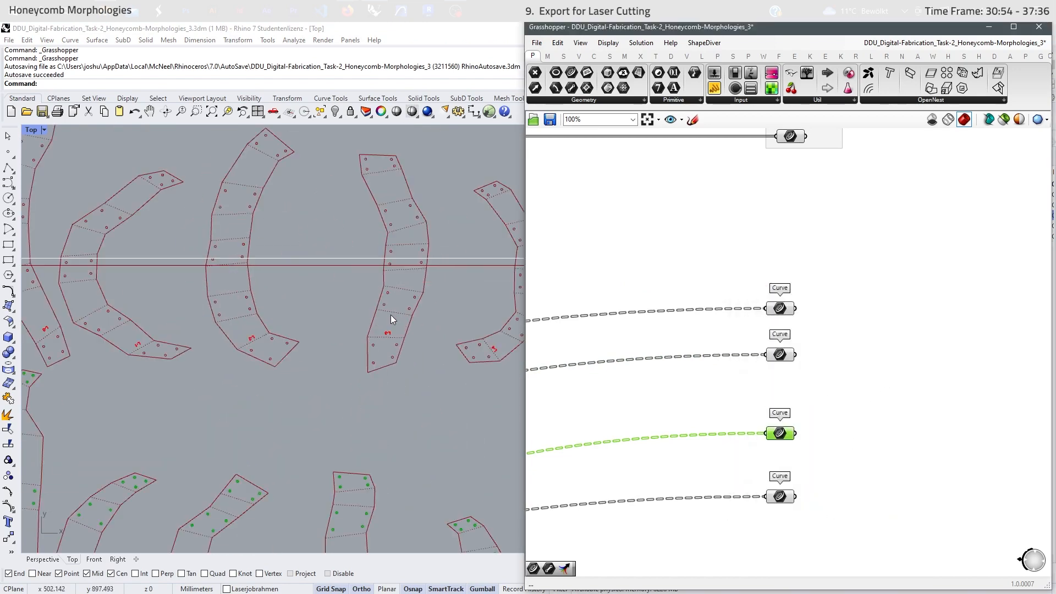
pyautogui.scroll(4, 442, 302)
pyautogui.click(780, 497)
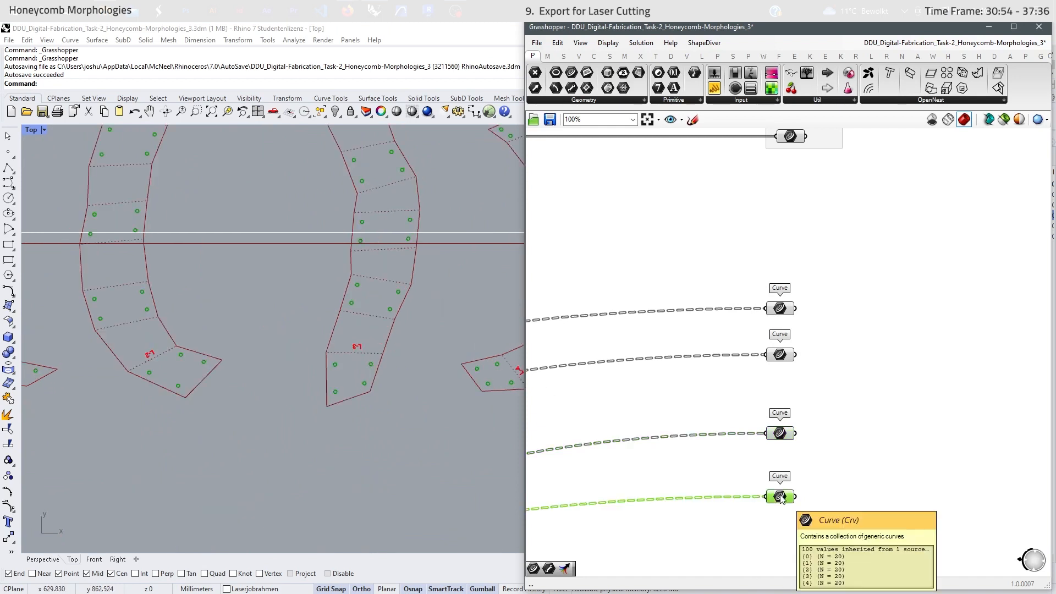
pyautogui.rightClick(780, 497)
pyautogui.click(825, 403)
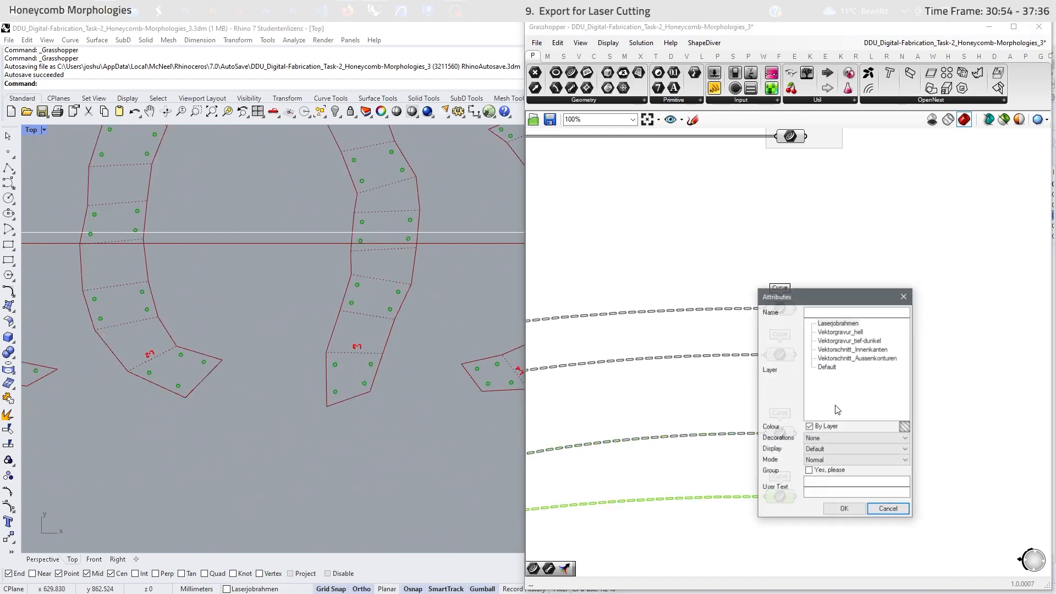
pyautogui.click(852, 350)
pyautogui.click(855, 510)
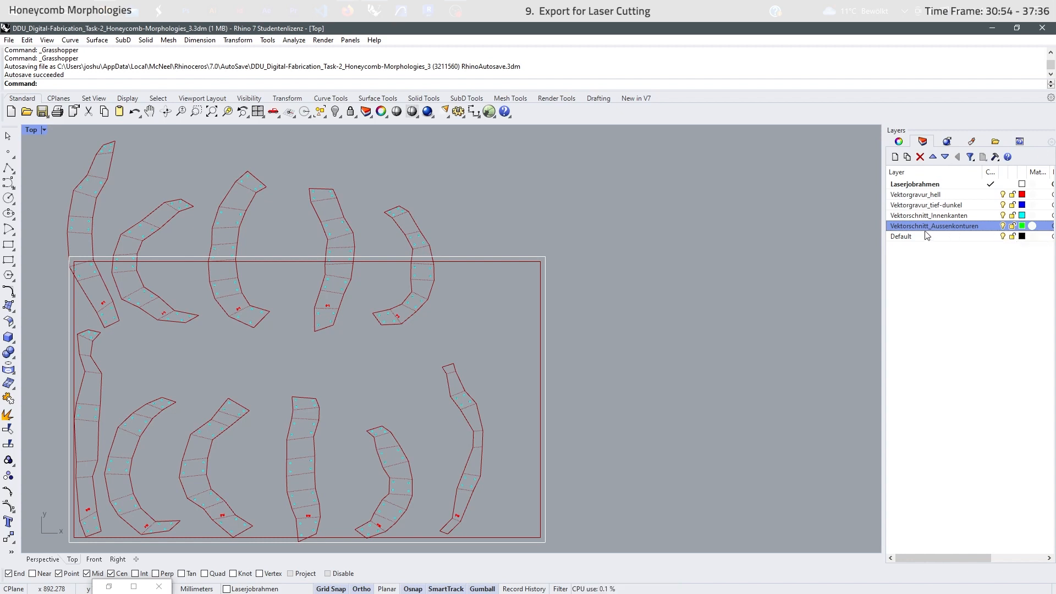
# Check the color of the Vektorschnitt_Aussenkonturen layer and examine the strip outlines and dashed fold lines up close
pyautogui.click(1022, 226)
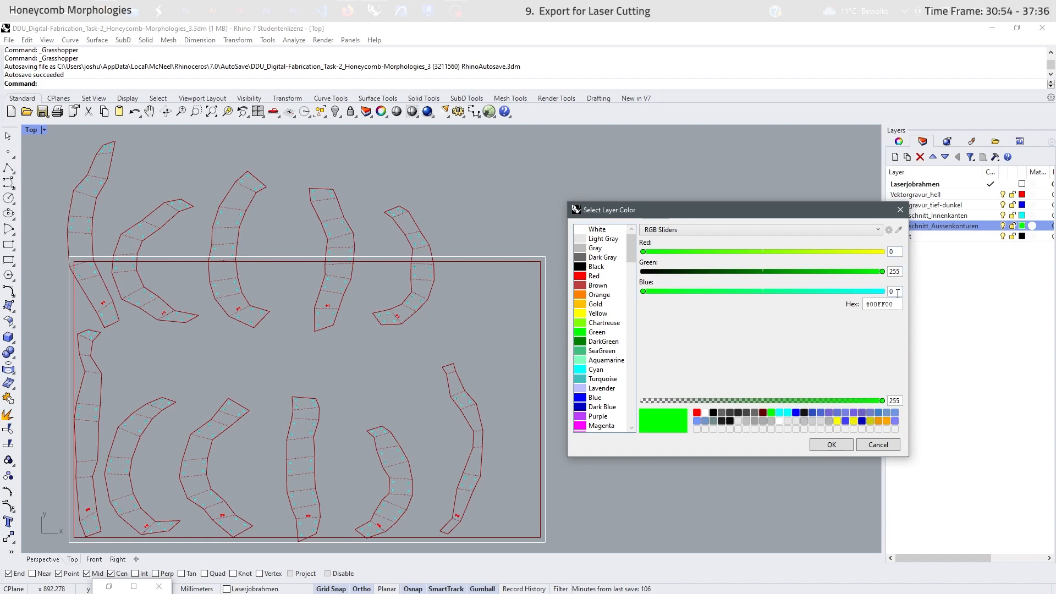
pyautogui.press('Return')
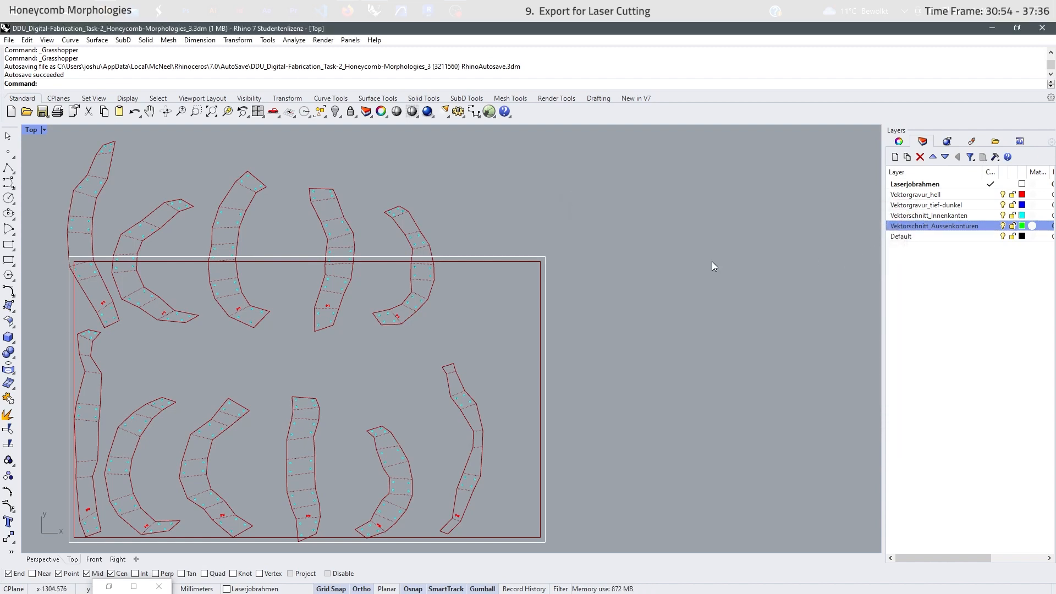
pyautogui.scroll(5, 516, 319)
pyautogui.scroll(-4, 544, 308)
pyautogui.scroll(4, 566, 341)
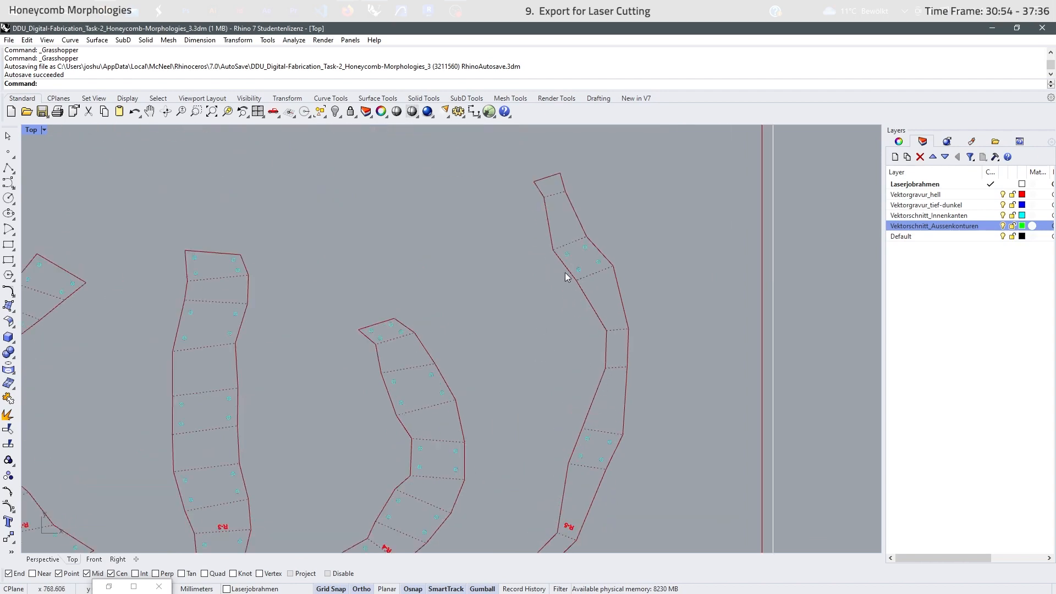
pyautogui.scroll(4, 627, 352)
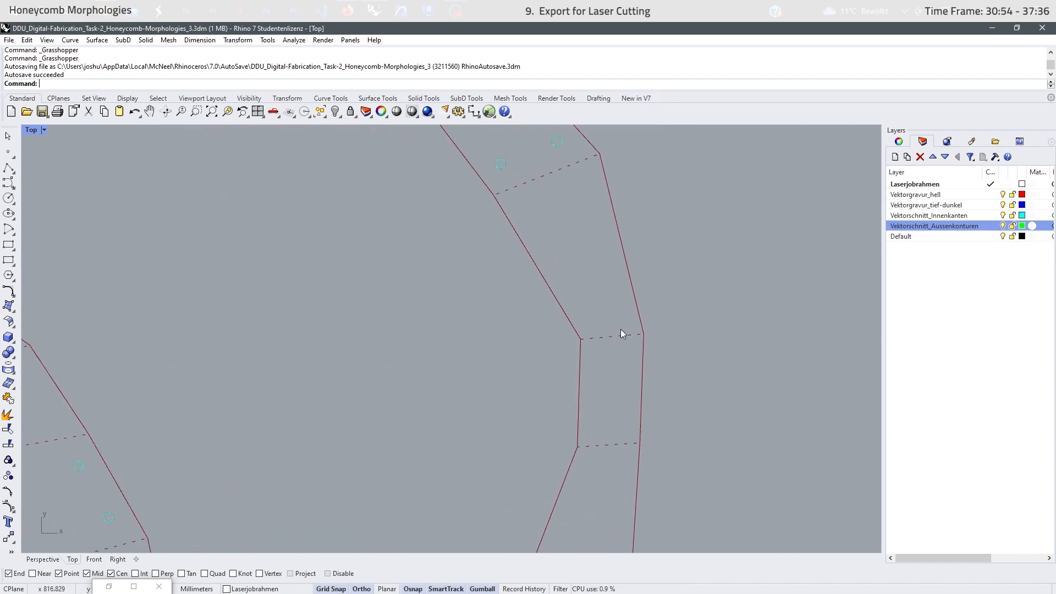
pyautogui.scroll(-4, 512, 316)
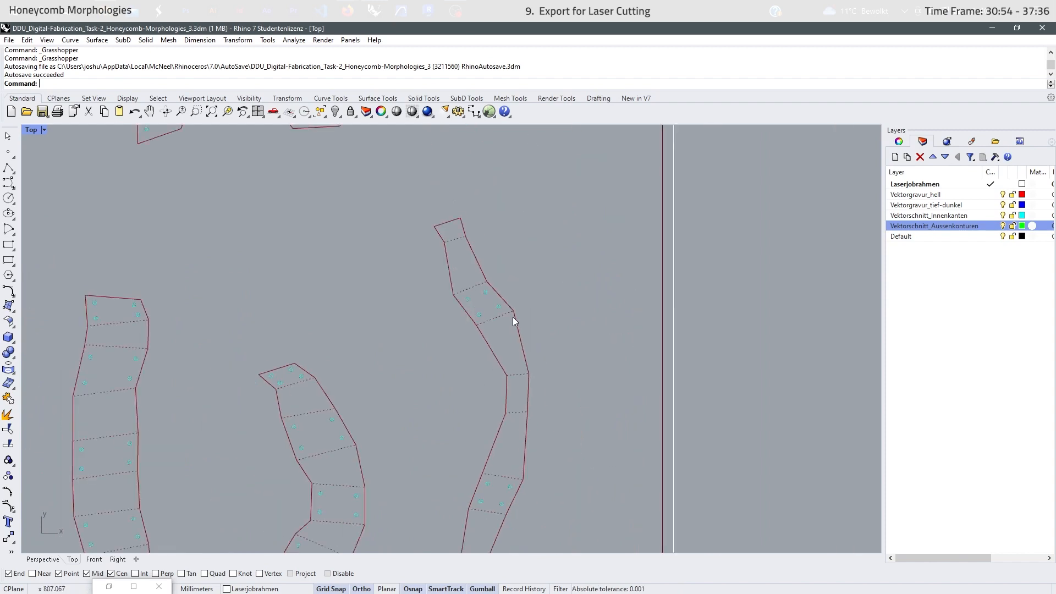
# Switch to Grasshopper and identify which curve outputs hold the fold perforations and the strip outlines
pyautogui.click(489, 112)
pyautogui.scroll(-5, 790, 467)
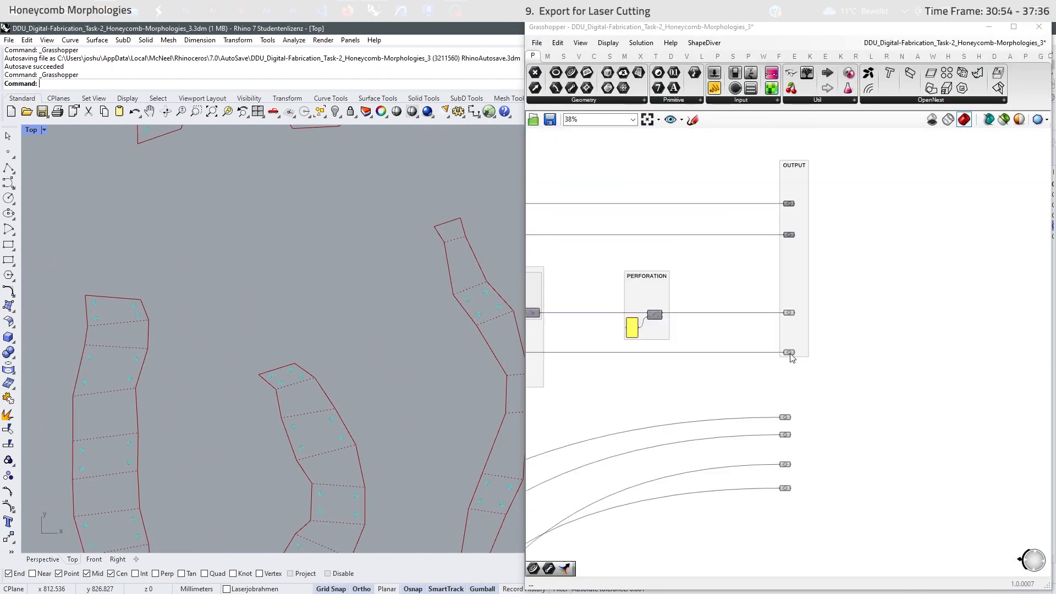
pyautogui.scroll(6, 791, 357)
pyautogui.click(786, 215)
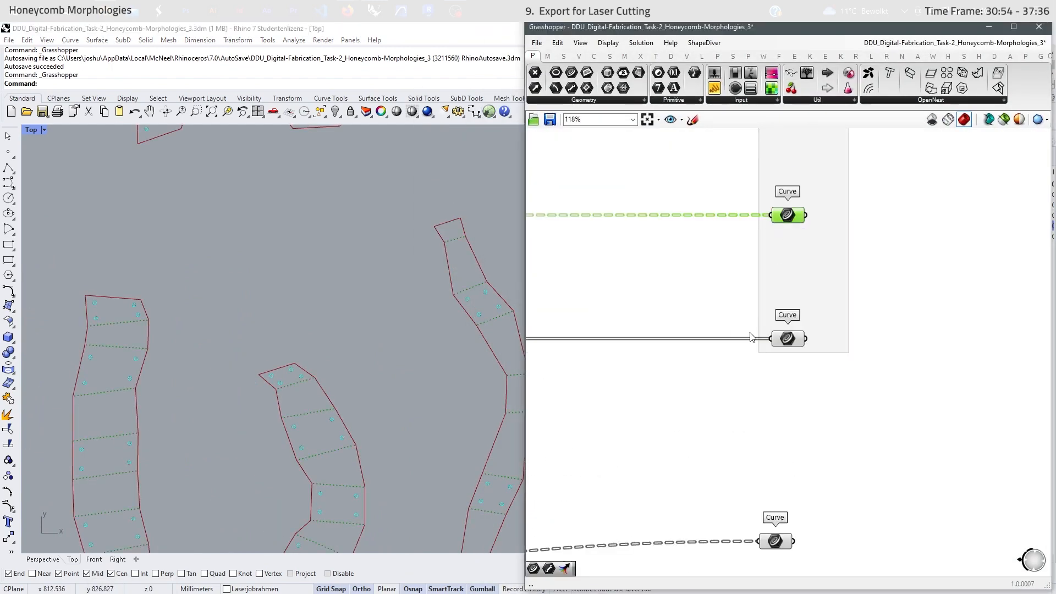
pyautogui.click(785, 338)
pyautogui.moveTo(795, 518); pyautogui.dragTo(762, 424, button='right')
pyautogui.click(743, 447)
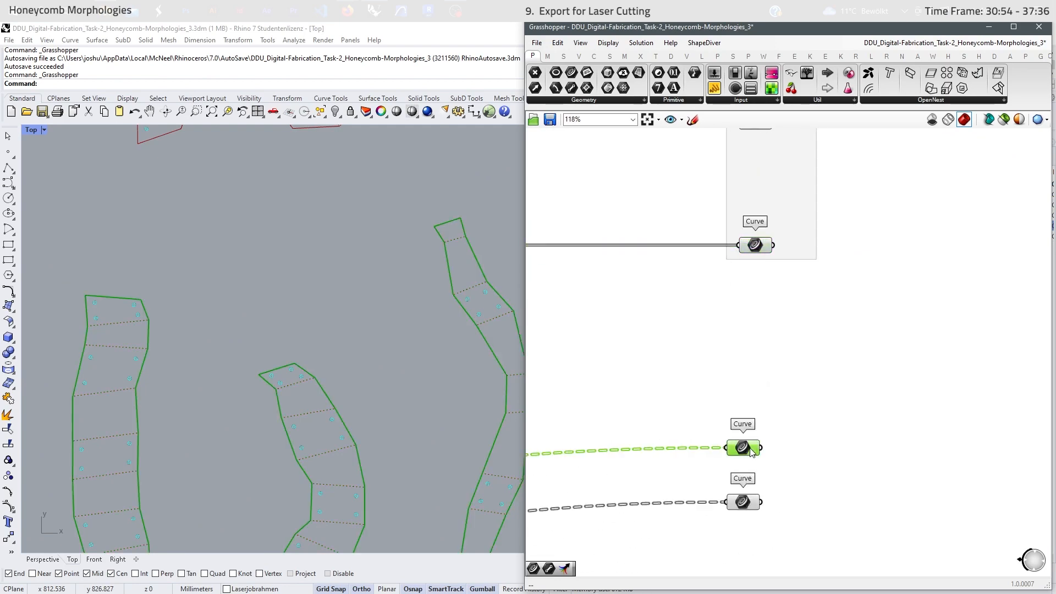
pyautogui.moveTo(821, 416); pyautogui.dragTo(705, 531)
pyautogui.scroll(-5, 440, 403)
pyautogui.scroll(6, 400, 296)
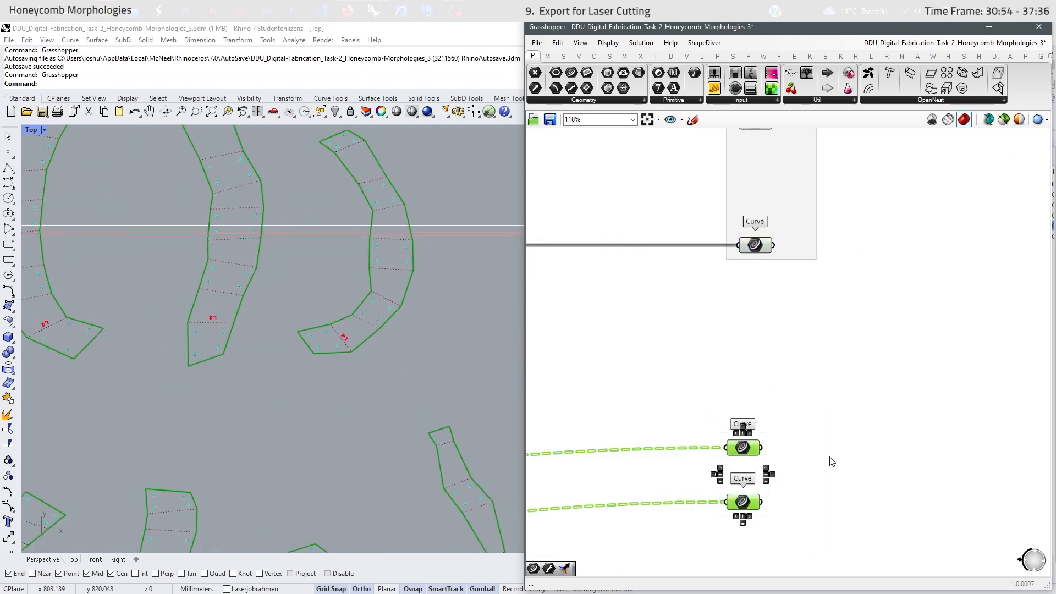
# Bake the outline curves of the lower row of strips onto the Vektorschnitt_Aussenkonturen layer
pyautogui.click(831, 461)
pyautogui.rightClick(745, 453)
pyautogui.click(778, 407)
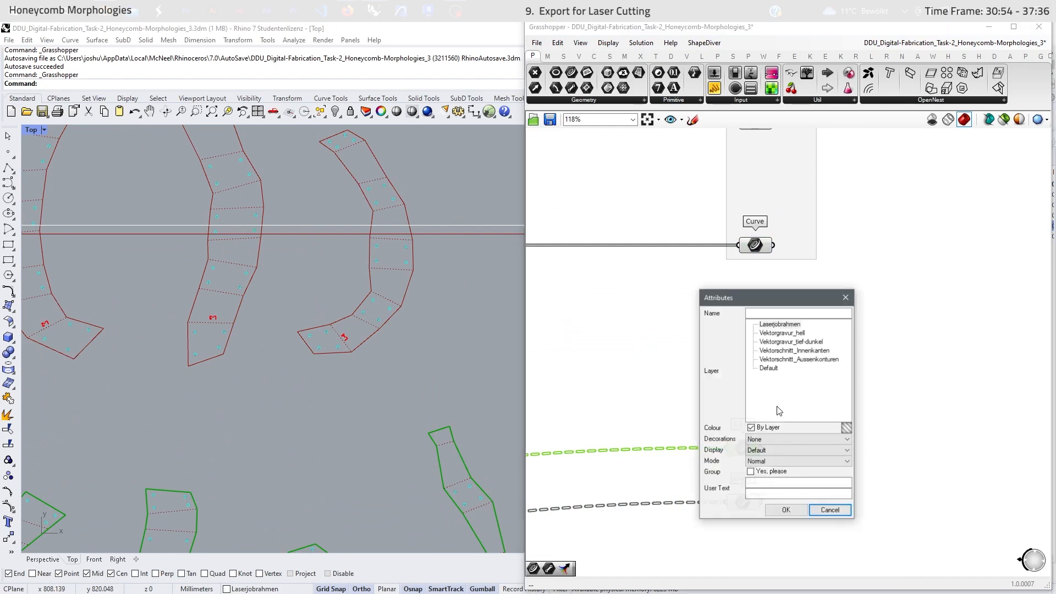
pyautogui.click(792, 360)
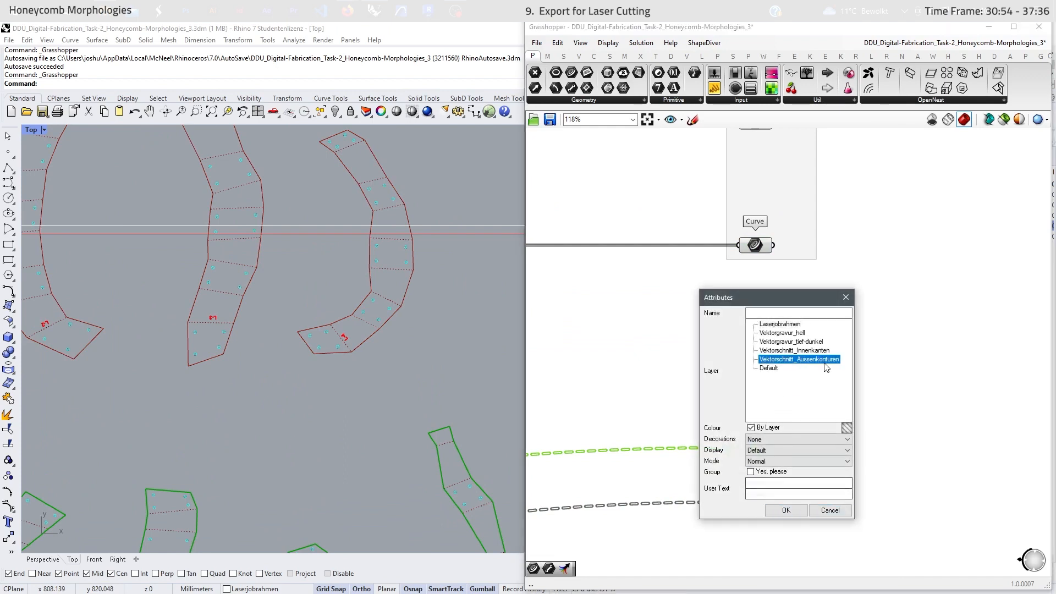
pyautogui.click(786, 509)
# Bake the outline curves of the upper row of strips onto the Vektorschnitt_Aussenkonturen layer
pyautogui.moveTo(794, 508); pyautogui.dragTo(748, 436, button='right')
pyautogui.click(721, 410)
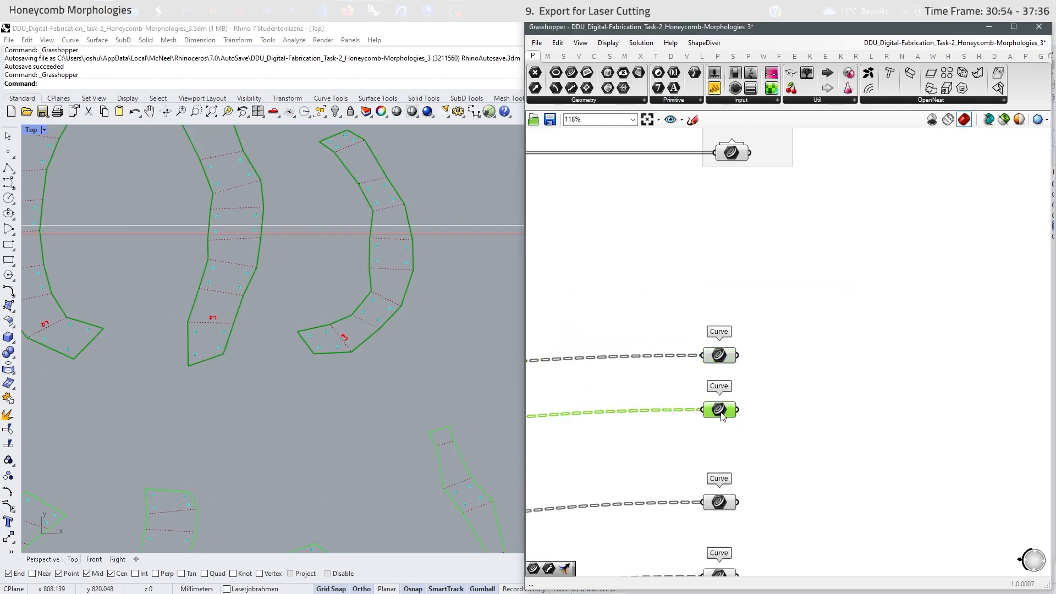
pyautogui.rightClick(721, 409)
pyautogui.click(751, 406)
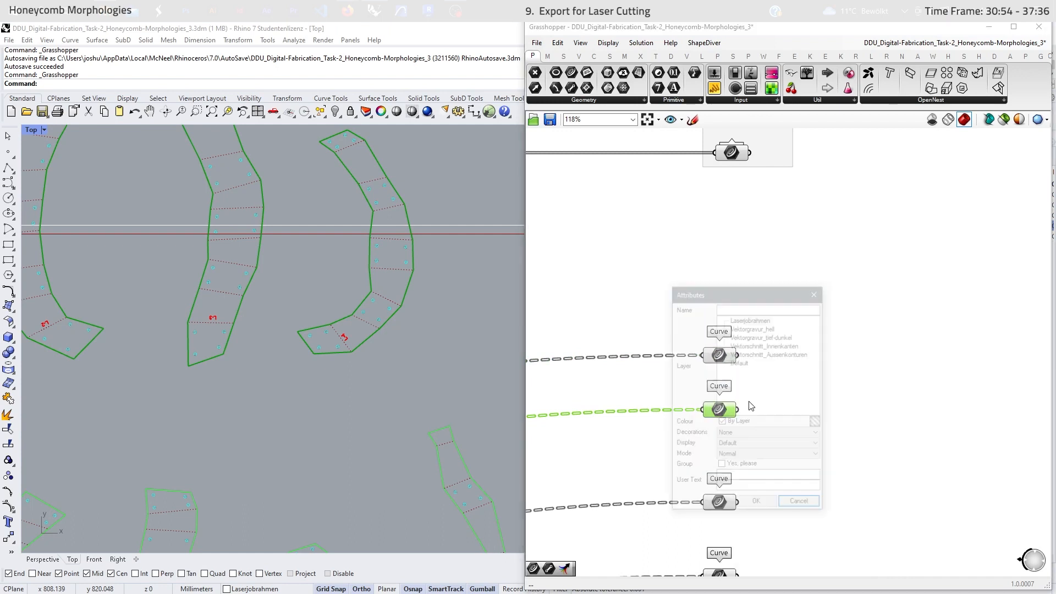
pyautogui.click(778, 355)
pyautogui.click(756, 502)
# Bake the Dash Pattern perforation curves from the OUTPUT group onto the Vektorschnitt_Aussenkonturen layer
pyautogui.moveTo(773, 273); pyautogui.dragTo(804, 394, button='right')
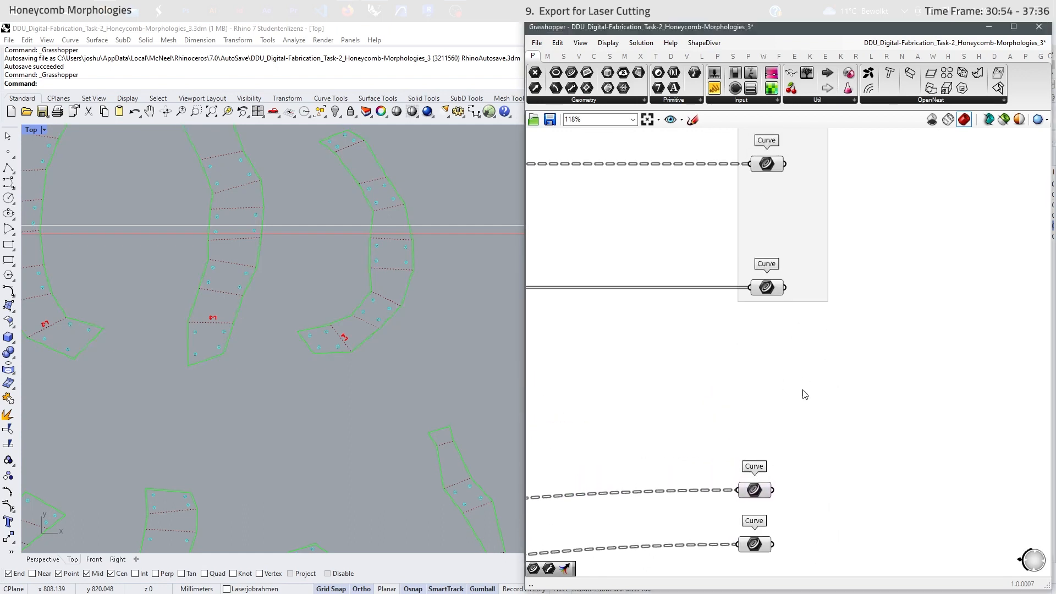
pyautogui.moveTo(761, 201); pyautogui.dragTo(1038, 332, button='right')
pyautogui.scroll(-2, 716, 329)
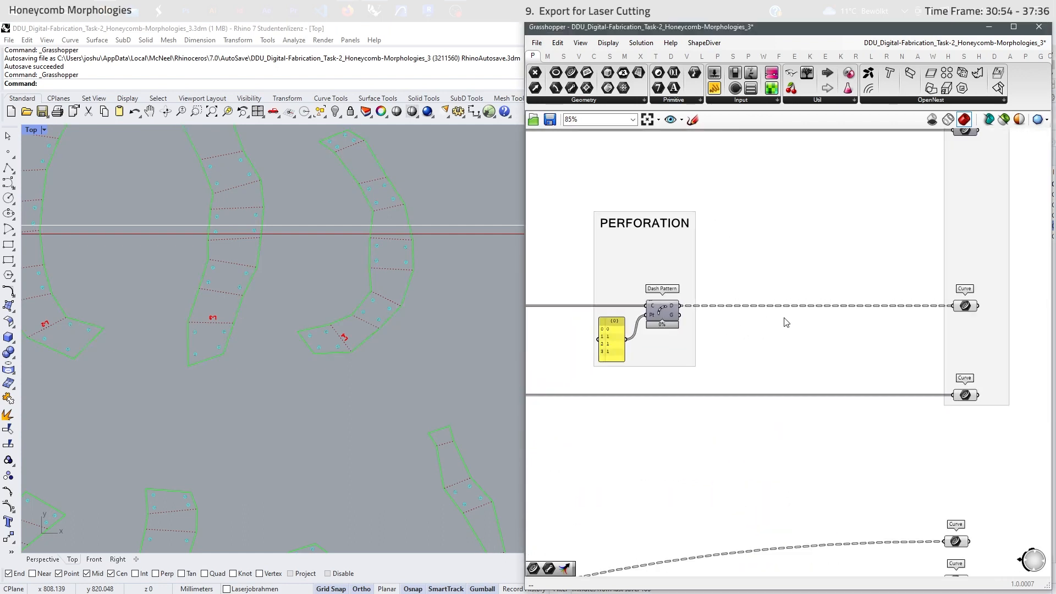
pyautogui.moveTo(797, 316); pyautogui.dragTo(777, 328, button='right')
pyautogui.click(946, 319)
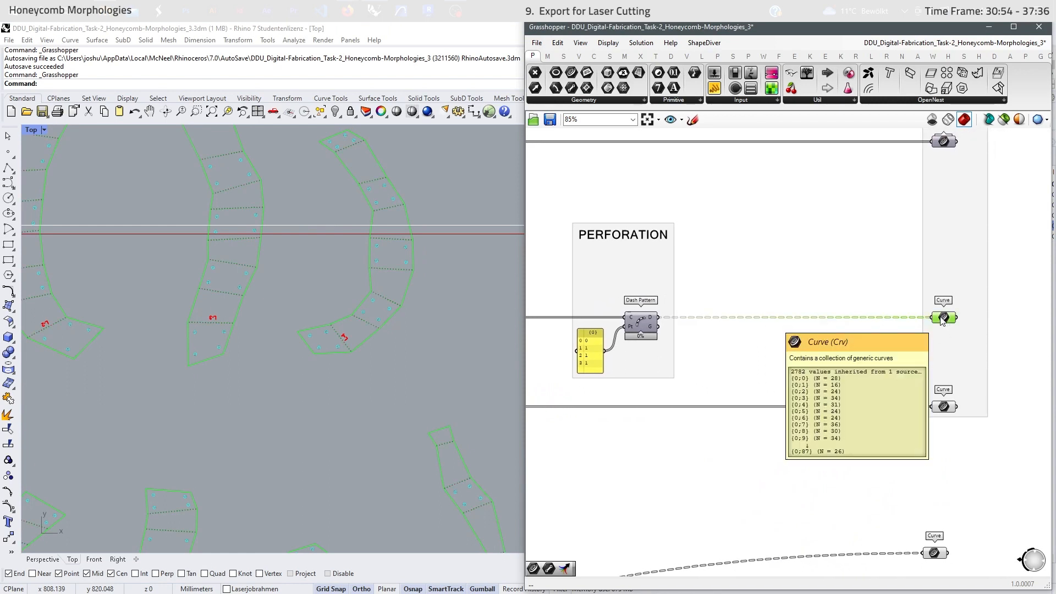
pyautogui.rightClick(946, 319)
pyautogui.click(950, 361)
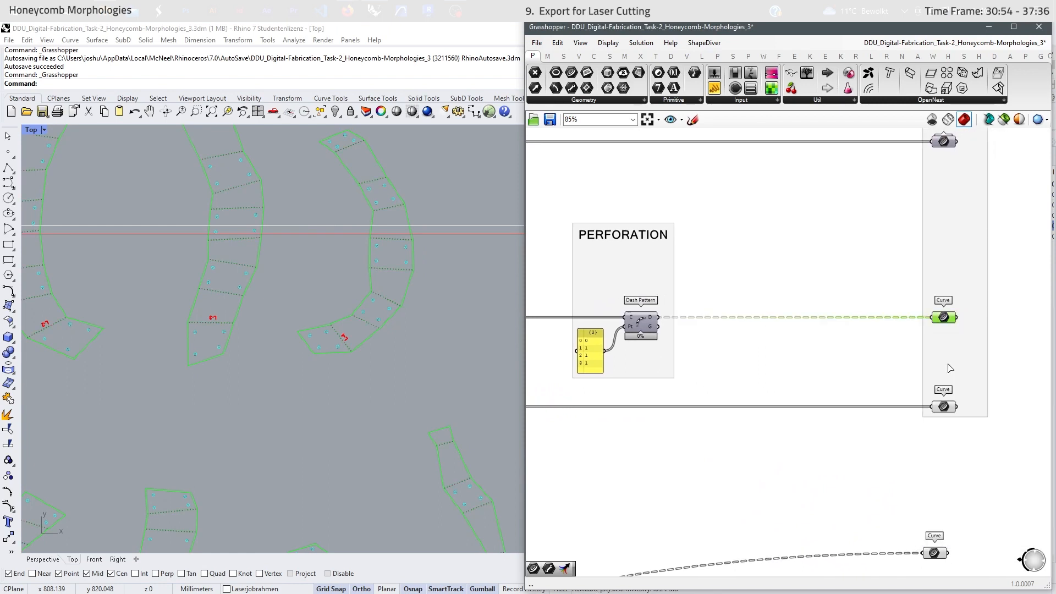
pyautogui.click(971, 317)
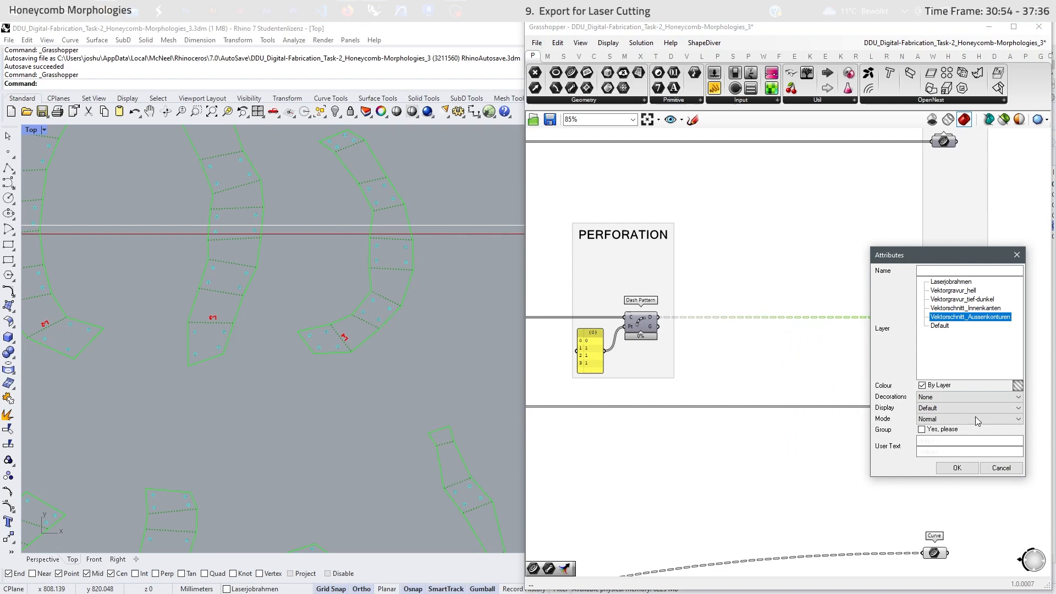
pyautogui.click(957, 467)
pyautogui.click(889, 420)
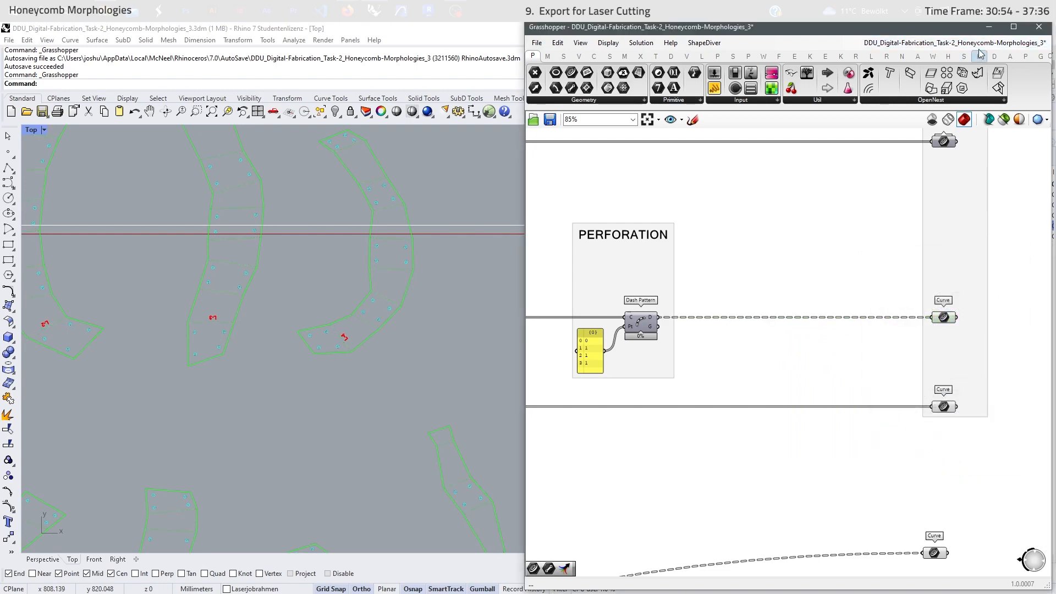
# Minimize Grasshopper and check the baked outlines and perforations of both strip rows in the Rhino top view
pyautogui.click(989, 27)
pyautogui.scroll(-8, 561, 250)
pyautogui.scroll(-2, 561, 249)
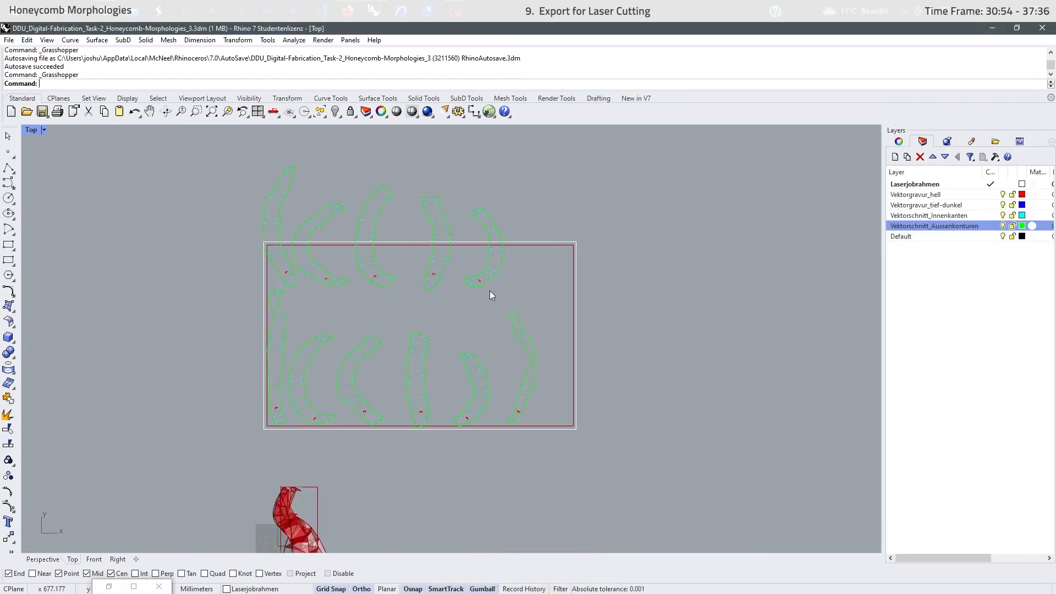
pyautogui.scroll(4, 408, 246)
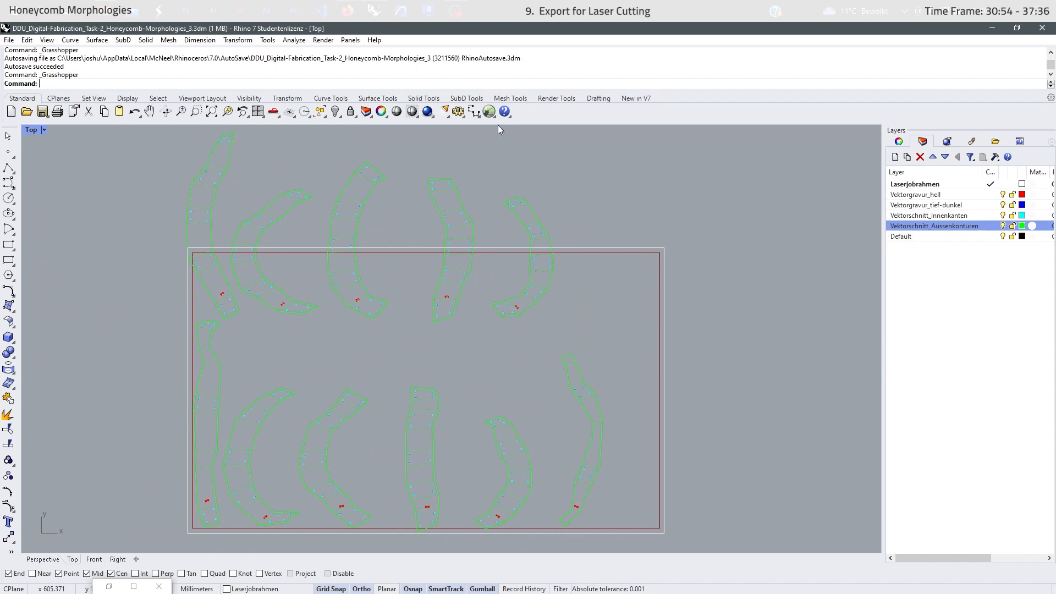
# Turn off the preview of the perforation, corner-hole and outline curve outputs in Grasshopper
pyautogui.click(489, 111)
pyautogui.moveTo(822, 268); pyautogui.dragTo(935, 527)
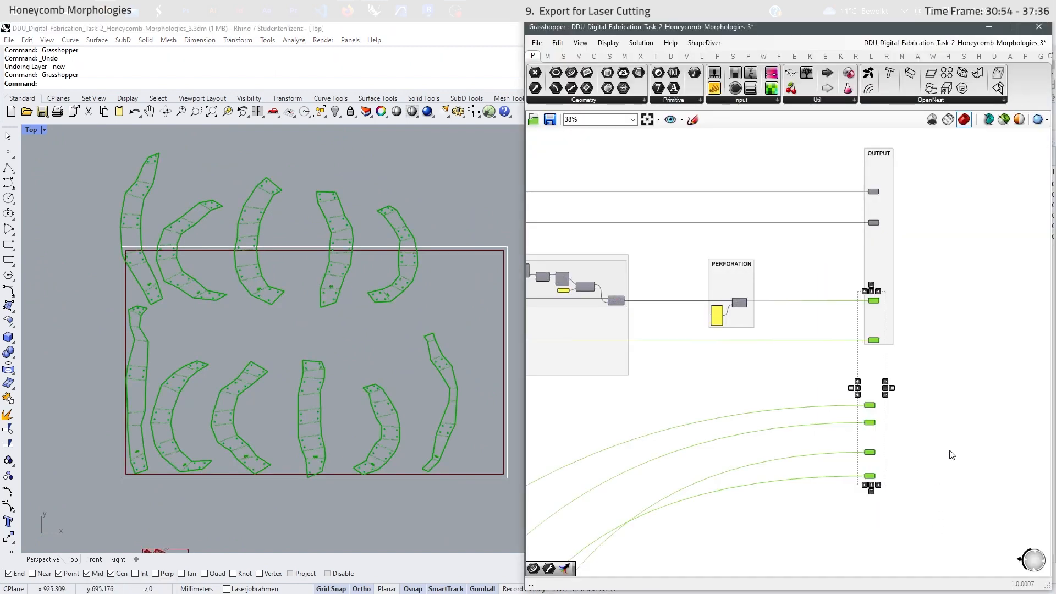
pyautogui.middleClick(952, 407)
pyautogui.click(982, 381)
# Examine the sheet frame and its inner margin rectangle at the upper right corner in the Rhino top view
pyautogui.scroll(5, 440, 253)
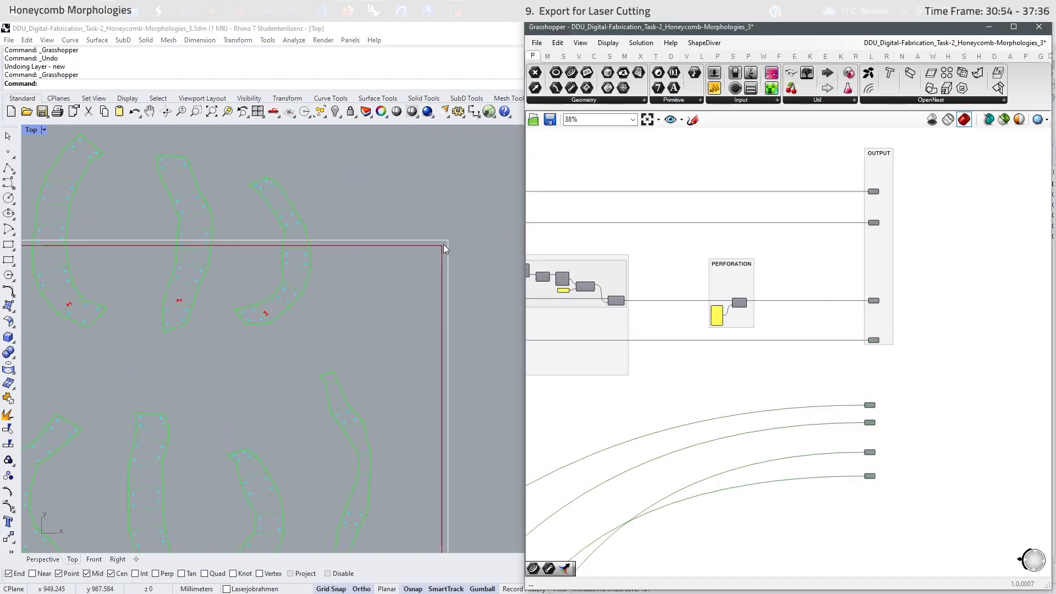
pyautogui.scroll(3, 444, 253)
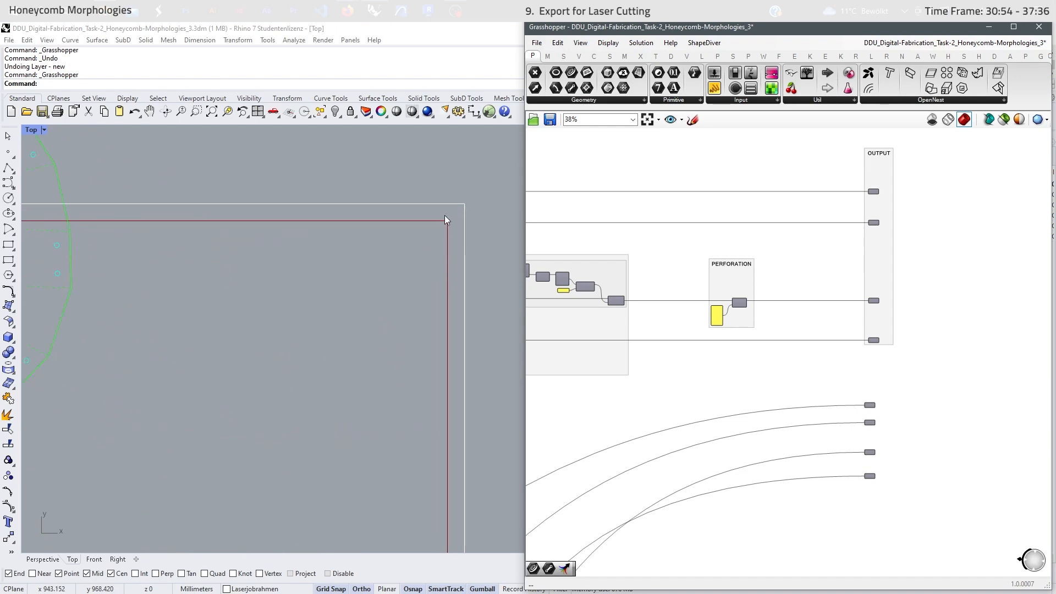
pyautogui.scroll(-13, 446, 236)
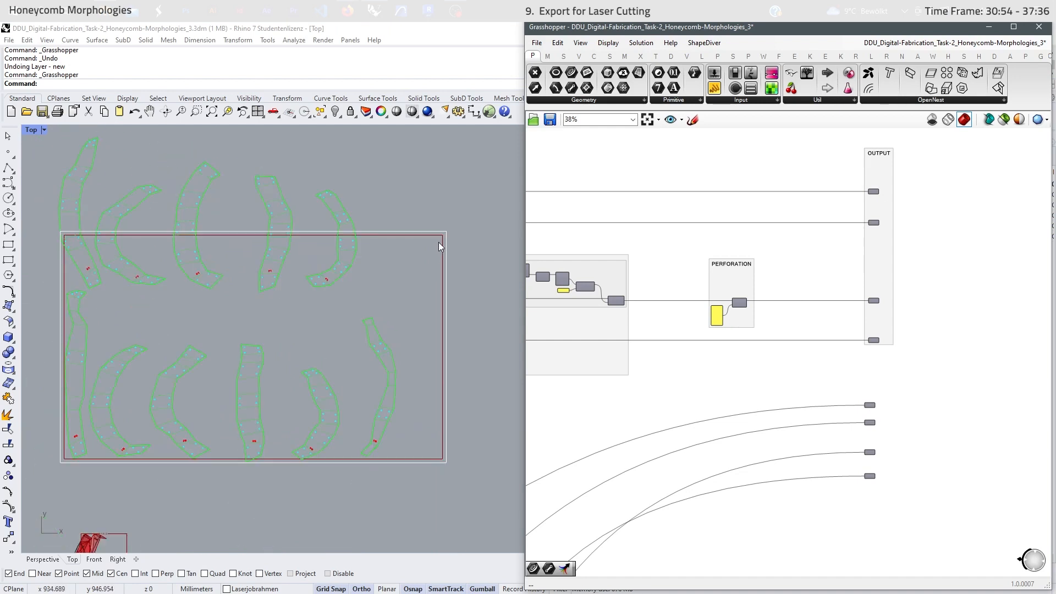
pyautogui.scroll(10, 441, 240)
pyautogui.scroll(-5, 434, 250)
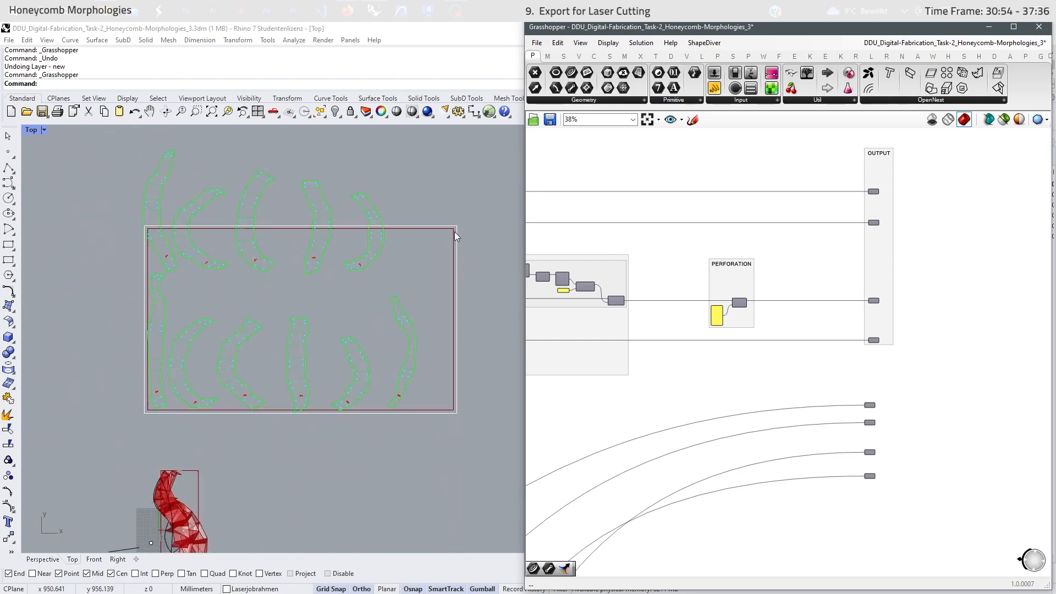
pyautogui.scroll(1, 179, 270)
pyautogui.scroll(-3, 353, 308)
pyautogui.scroll(8, 378, 256)
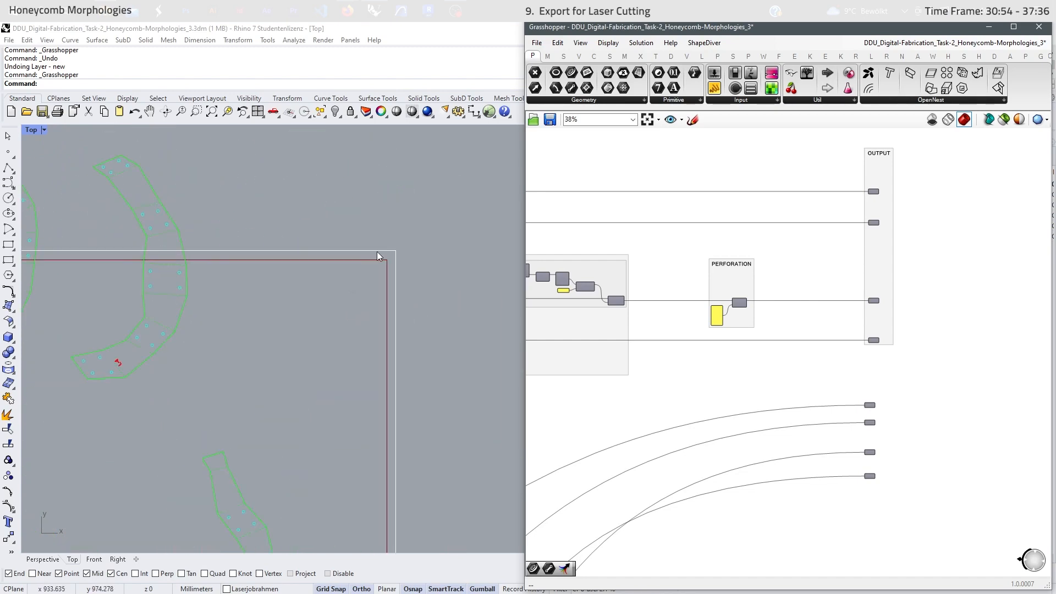
pyautogui.scroll(6, 396, 269)
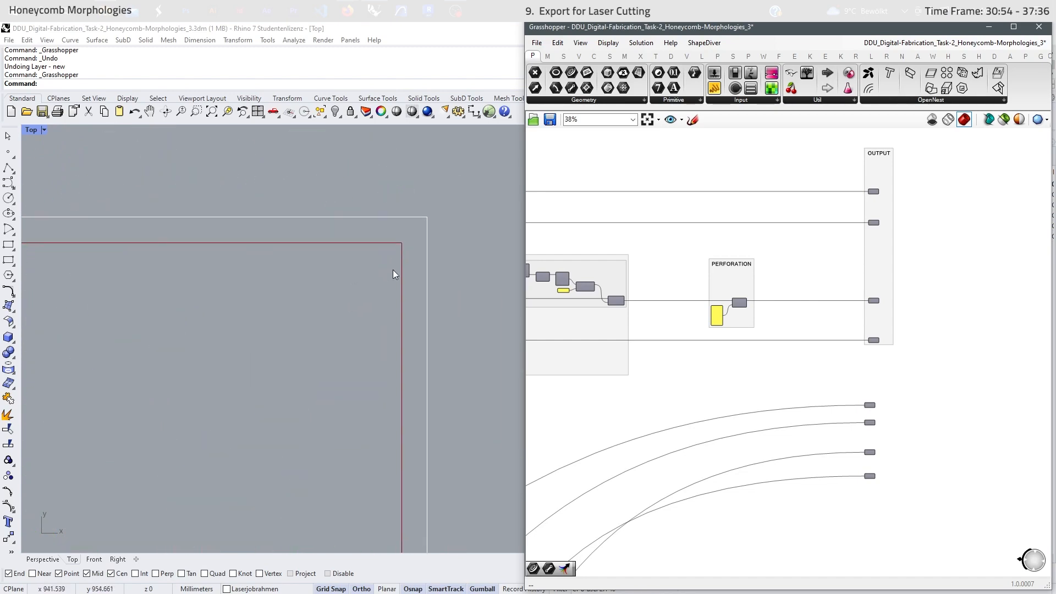
pyautogui.scroll(-12, 483, 222)
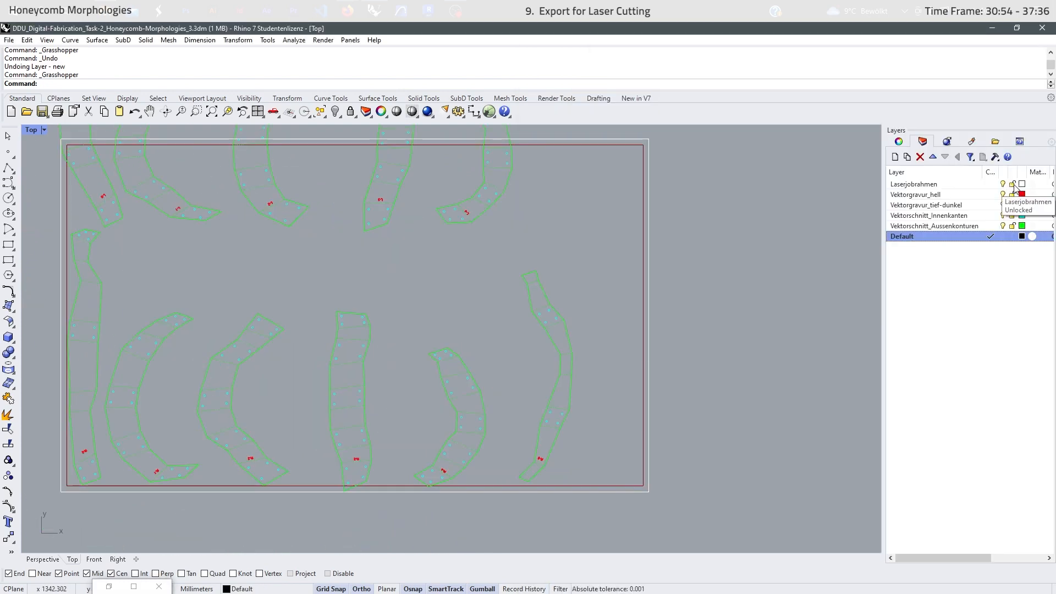
# Lock the Laserjobrahmen layer and move the upper row of strips upward, clear of the sheet frame
pyautogui.click(1013, 185)
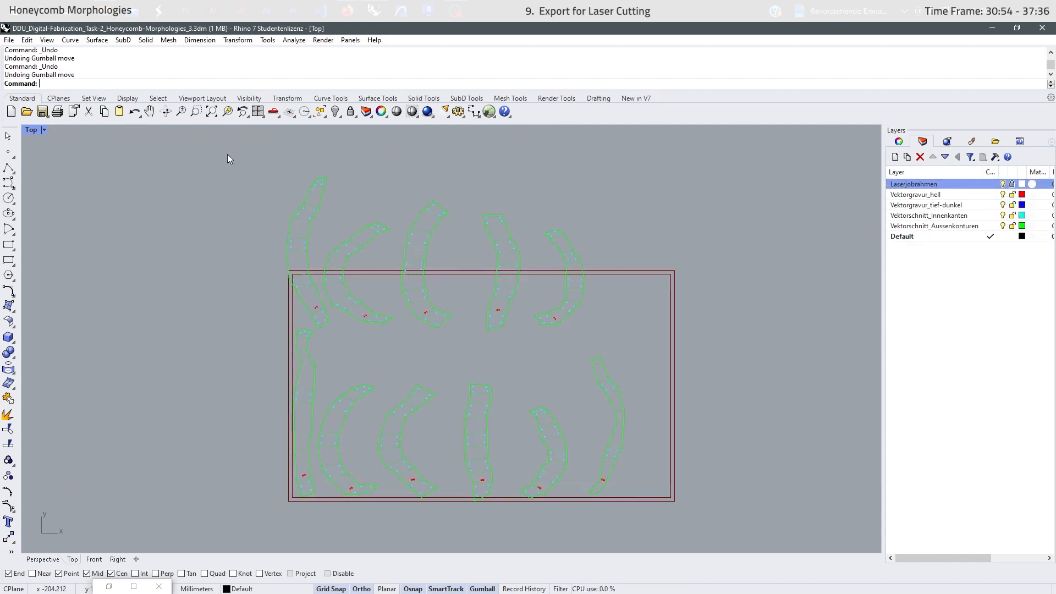
pyautogui.moveTo(233, 160); pyautogui.dragTo(615, 333)
pyautogui.moveTo(251, 155); pyautogui.dragTo(748, 414)
pyautogui.scroll(3, 443, 242)
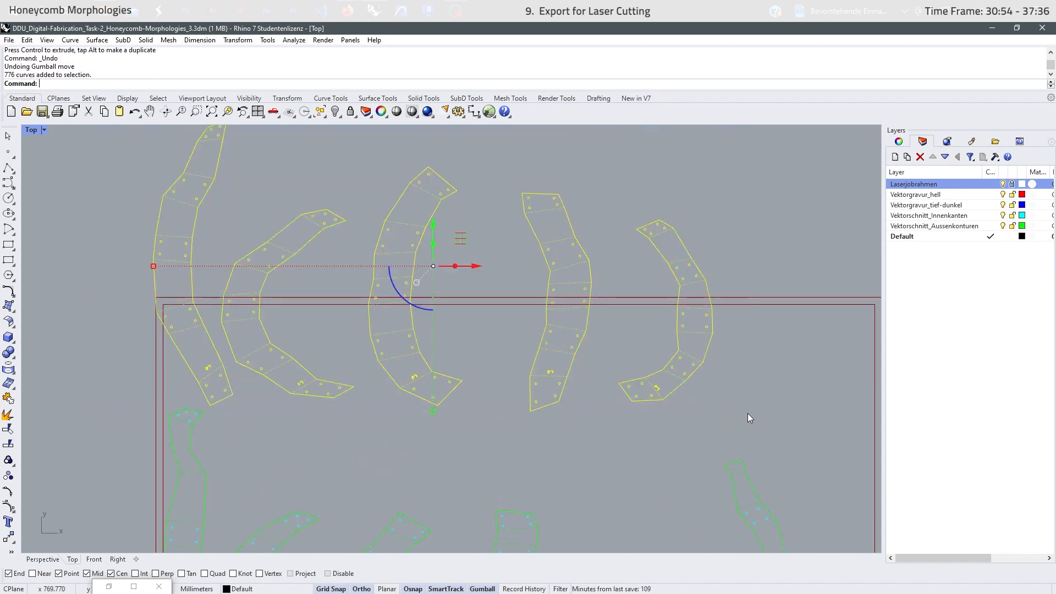
pyautogui.scroll(-2, 558, 421)
pyautogui.moveTo(476, 270); pyautogui.dragTo(471, 184)
pyautogui.click(376, 454)
pyautogui.moveTo(374, 458); pyautogui.dragTo(368, 328, button='right')
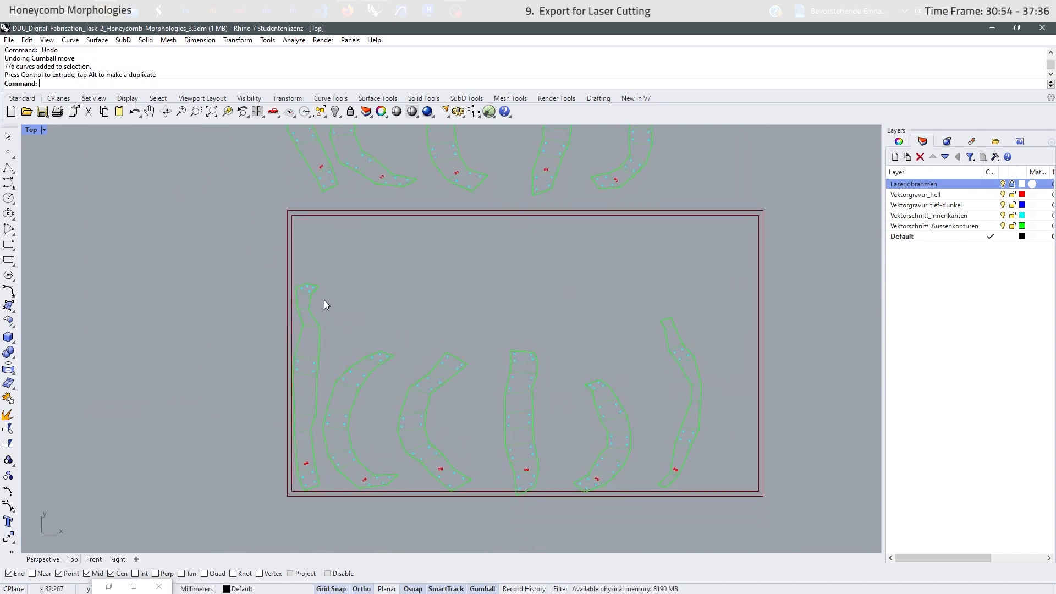
# Move all strips of the lower row except the first one horizontally out of the sheet frame, beyond its right edge
pyautogui.moveTo(324, 300); pyautogui.dragTo(725, 536)
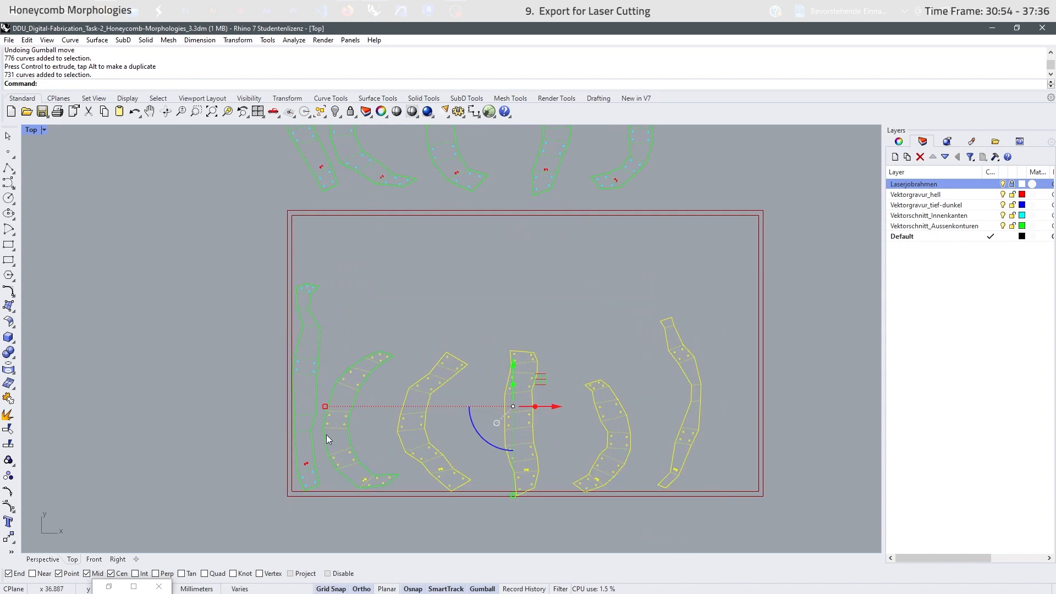
pyautogui.scroll(3, 327, 439)
pyautogui.scroll(-2, 348, 291)
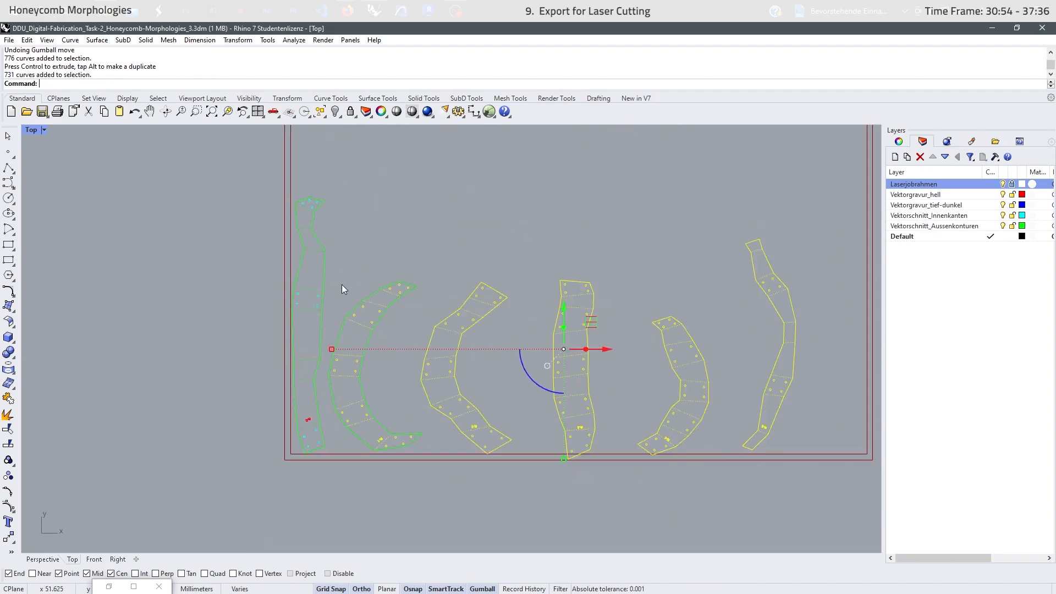
pyautogui.scroll(2, 322, 329)
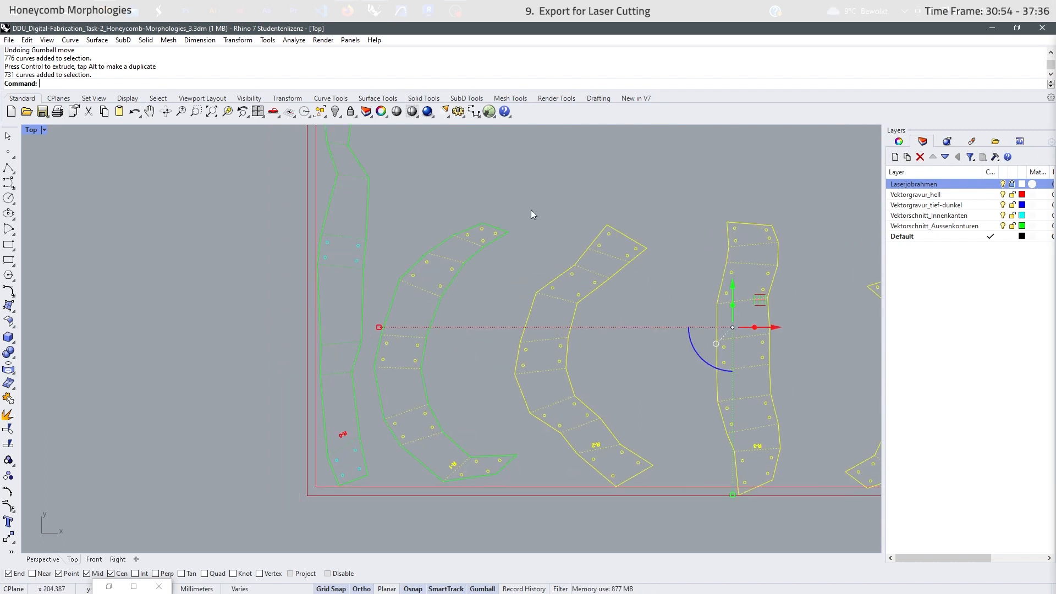
pyautogui.moveTo(530, 191); pyautogui.dragTo(375, 484)
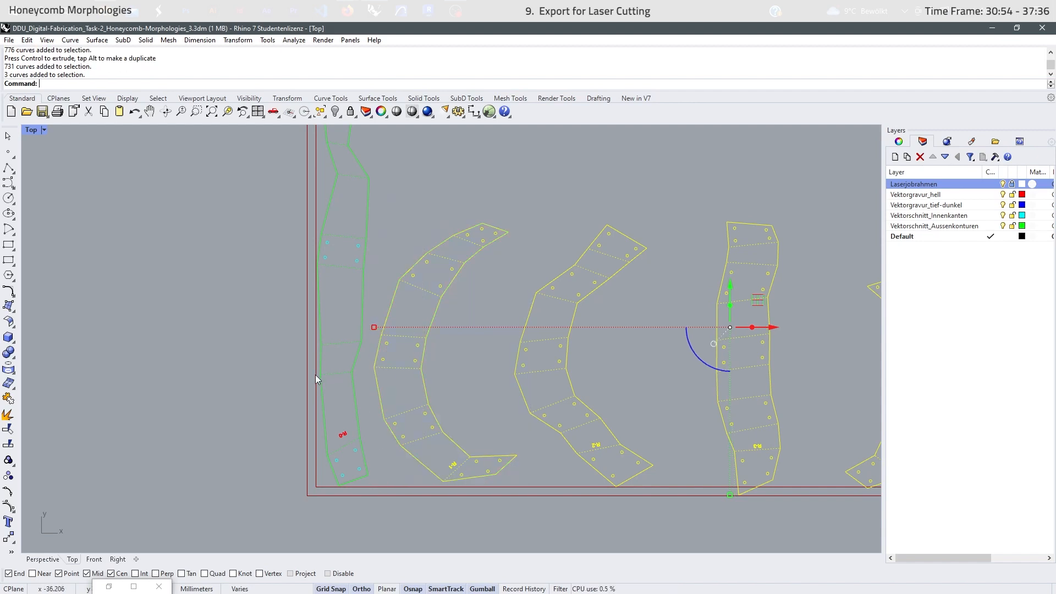
pyautogui.scroll(-14, 308, 377)
pyautogui.scroll(2, 355, 316)
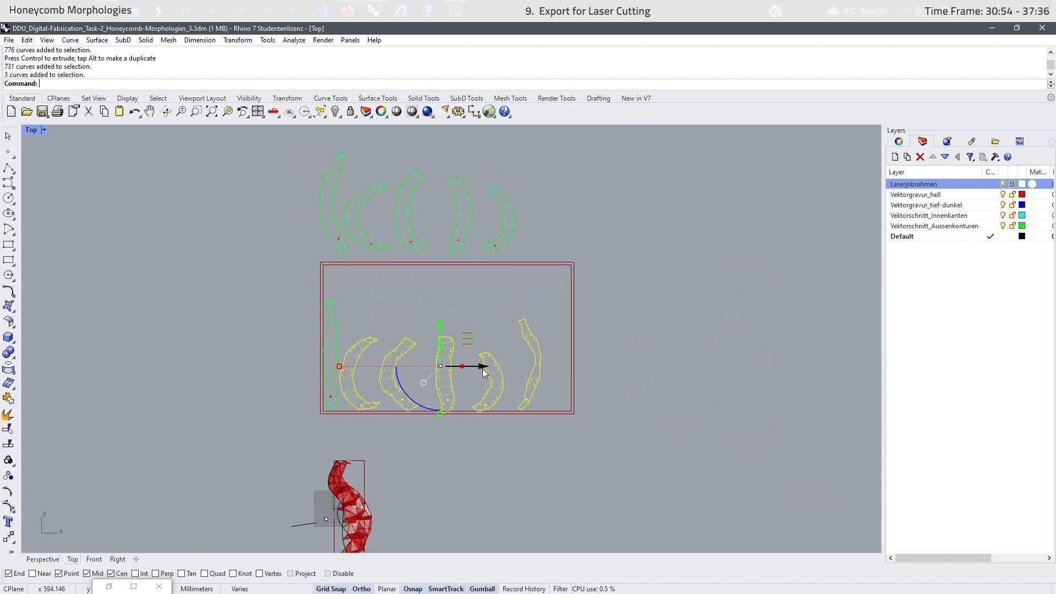
pyautogui.moveTo(482, 368); pyautogui.dragTo(744, 376)
pyautogui.click(295, 367)
pyautogui.scroll(2, 295, 368)
pyautogui.moveTo(294, 367); pyautogui.dragTo(242, 427, button='right')
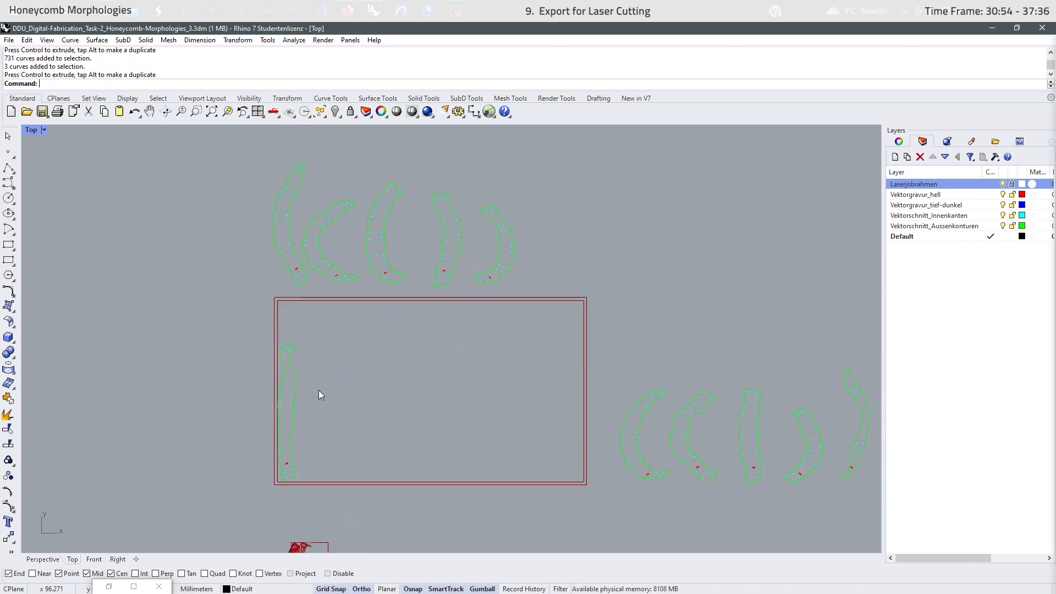
# Select every curve of strip L-0 in the upper row and move the strip down into the sheet frame
pyautogui.scroll(6, 307, 194)
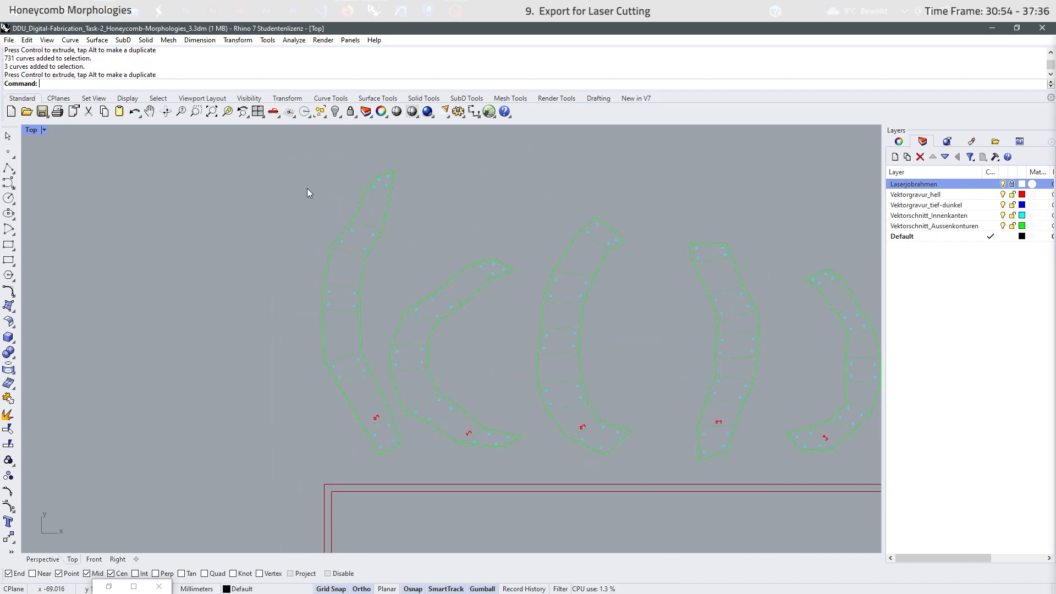
pyautogui.moveTo(482, 155); pyautogui.dragTo(226, 334)
pyautogui.scroll(-4, 362, 282)
pyautogui.scroll(6, 372, 358)
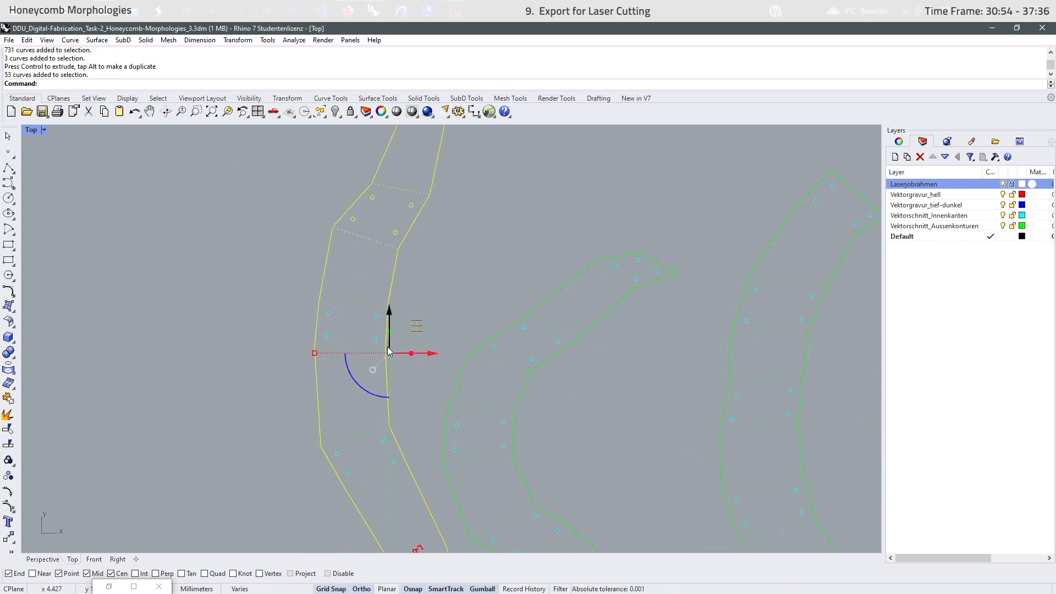
pyautogui.keyDown('shift'); pyautogui.moveTo(447, 279); pyautogui.dragTo(227, 372); pyautogui.keyUp('shift')
pyautogui.scroll(4, 408, 394)
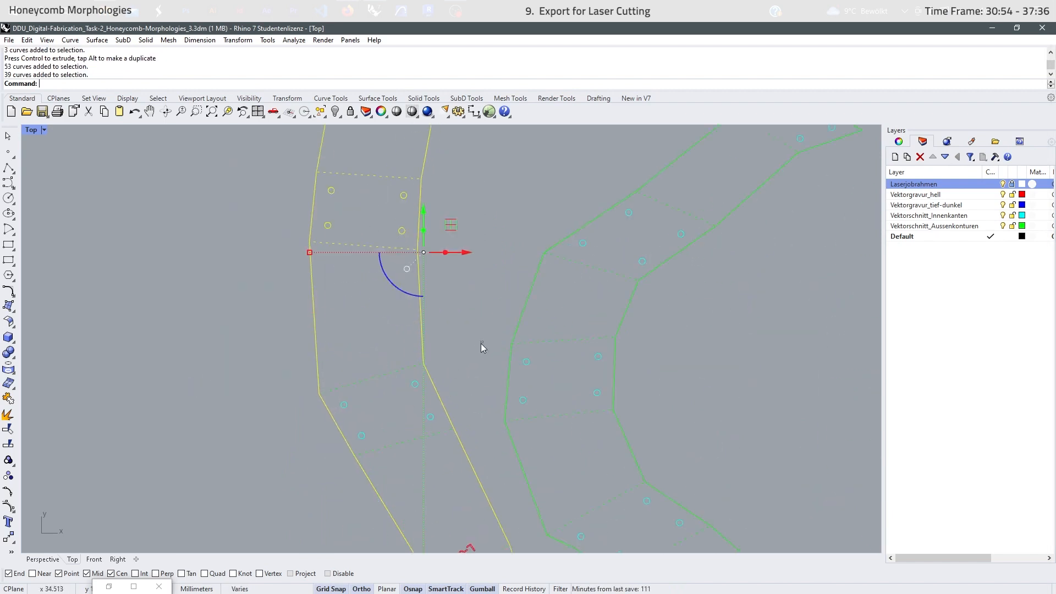
pyautogui.keyDown('shift'); pyautogui.moveTo(482, 343); pyautogui.dragTo(230, 501); pyautogui.keyUp('shift')
pyautogui.scroll(-4, 385, 457)
pyautogui.moveTo(438, 478); pyautogui.dragTo(427, 368, button='right')
pyautogui.scroll(6, 429, 370)
pyautogui.moveTo(431, 311); pyautogui.dragTo(400, 261, button='right')
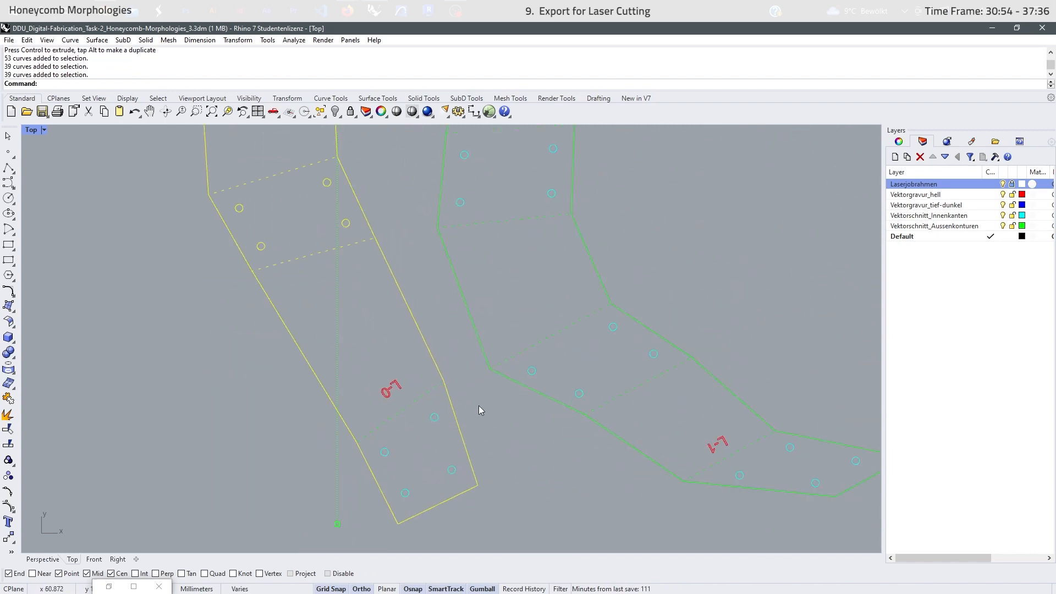
pyautogui.keyDown('shift'); pyautogui.moveTo(467, 358); pyautogui.dragTo(268, 480); pyautogui.keyUp('shift')
pyautogui.keyDown('shift'); pyautogui.moveTo(537, 452); pyautogui.dragTo(252, 523); pyautogui.keyUp('shift')
pyautogui.scroll(-6, 353, 414)
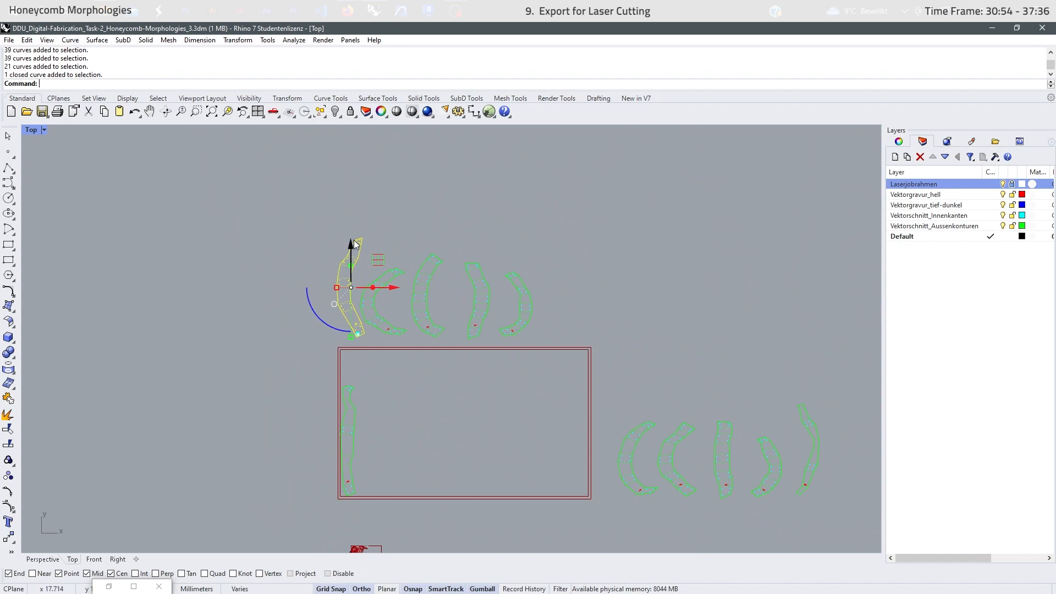
pyautogui.moveTo(356, 244); pyautogui.dragTo(362, 396)
pyautogui.scroll(4, 329, 461)
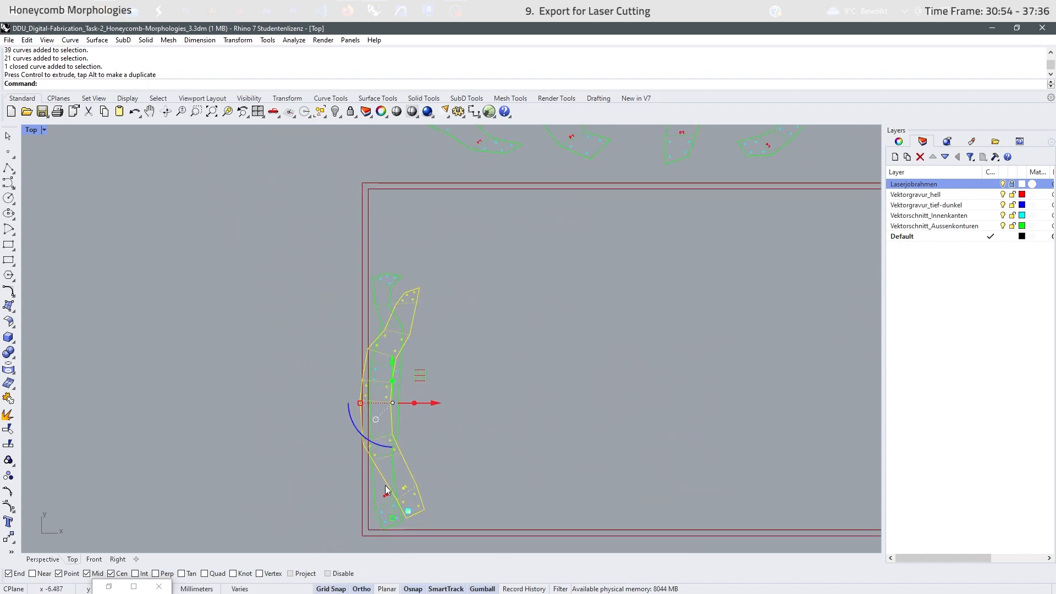
# Shift strip L-0 right until it sits beside the first strip, and lower it 15 mm to the bottom margin
pyautogui.scroll(2, 385, 490)
pyautogui.moveTo(429, 310); pyautogui.dragTo(490, 312)
pyautogui.moveTo(451, 266); pyautogui.dragTo(448, 278)
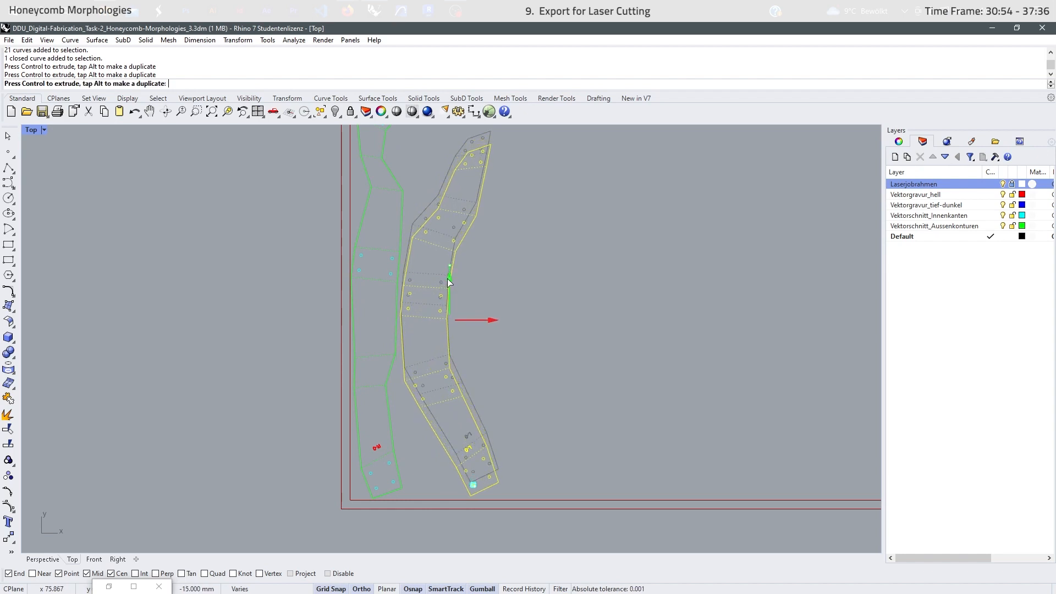
pyautogui.click(246, 367)
pyautogui.scroll(-5, 295, 368)
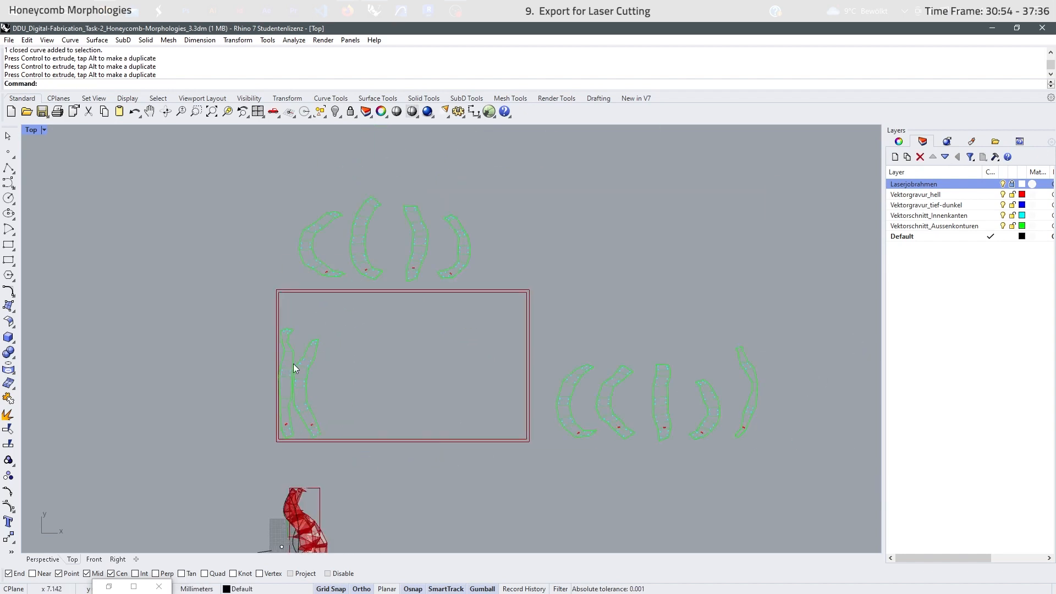
# Select every curve of strip R-1 and move it into the sheet frame next to strip L-0
pyautogui.scroll(5, 592, 430)
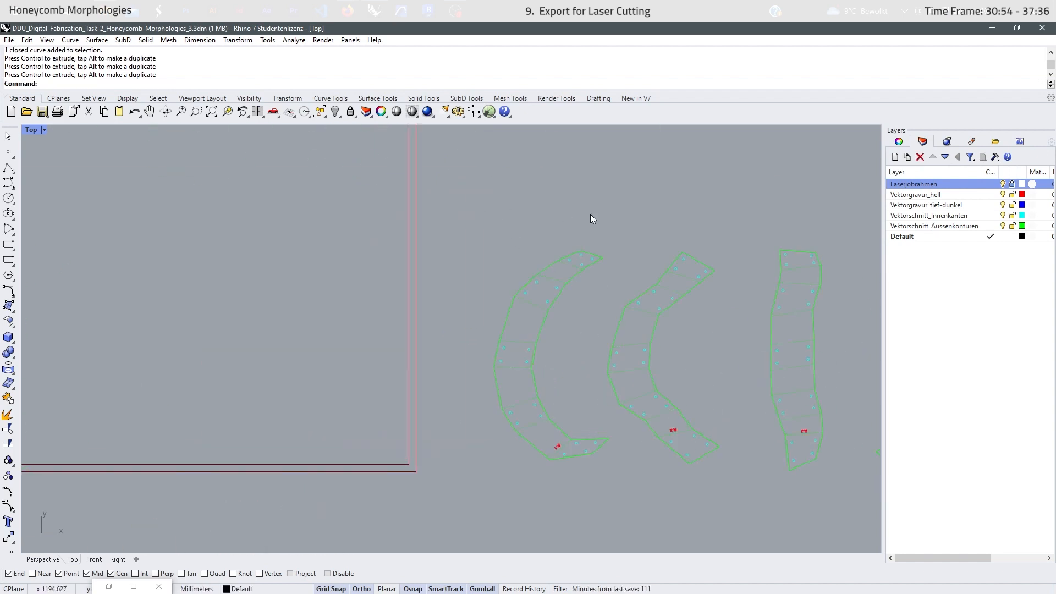
pyautogui.moveTo(540, 266); pyautogui.dragTo(427, 330)
pyautogui.scroll(3, 484, 374)
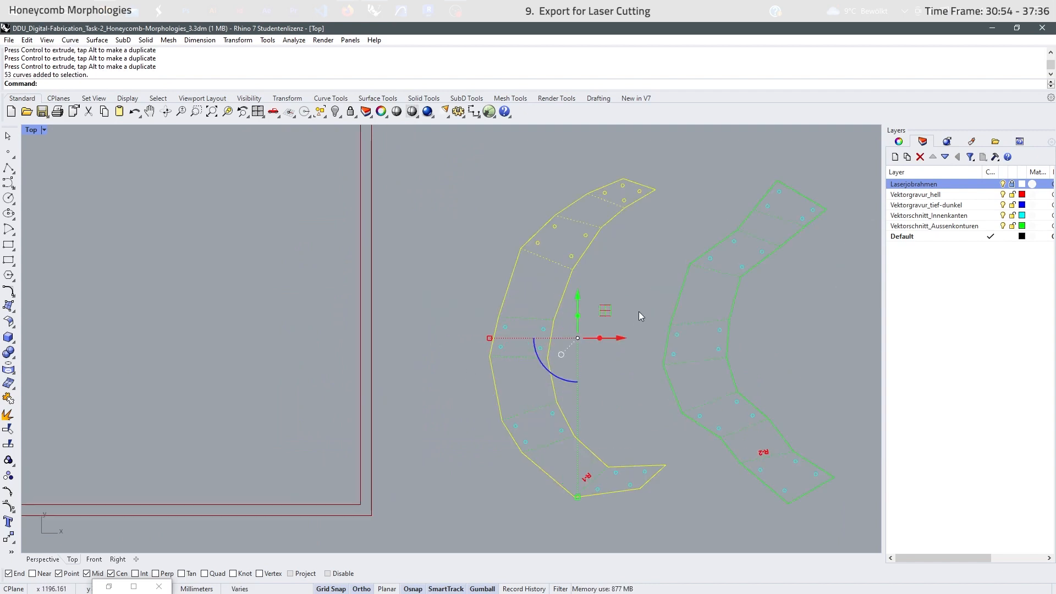
pyautogui.moveTo(634, 302); pyautogui.dragTo(423, 387)
pyautogui.moveTo(498, 450); pyautogui.dragTo(454, 460)
pyautogui.scroll(5, 633, 484)
pyautogui.moveTo(780, 363); pyautogui.dragTo(392, 524)
pyautogui.scroll(-5, 633, 481)
pyautogui.scroll(-5, 702, 418)
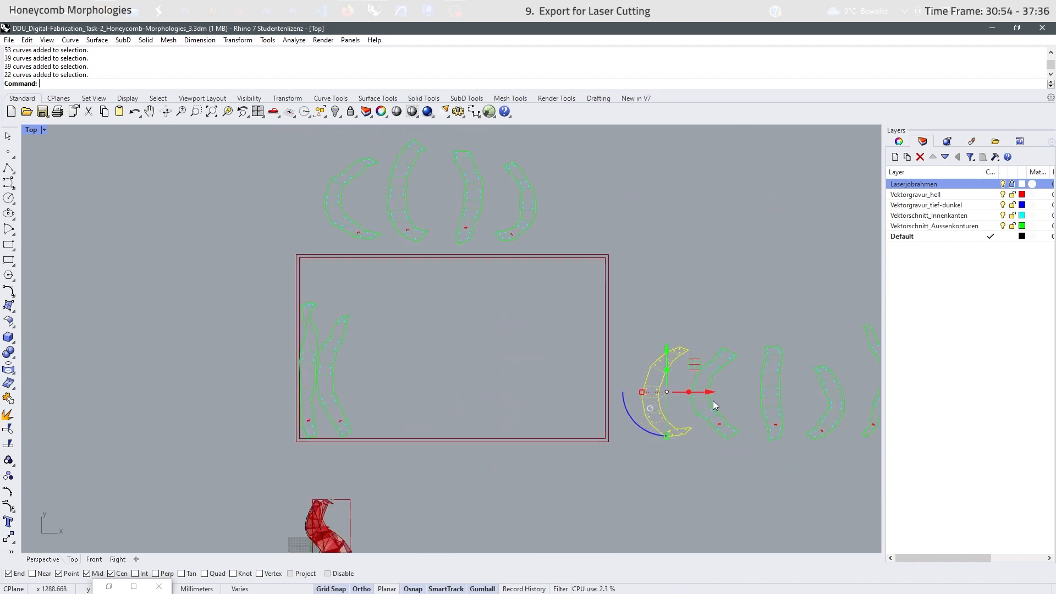
pyautogui.moveTo(706, 393); pyautogui.dragTo(410, 387)
pyautogui.scroll(10, 330, 412)
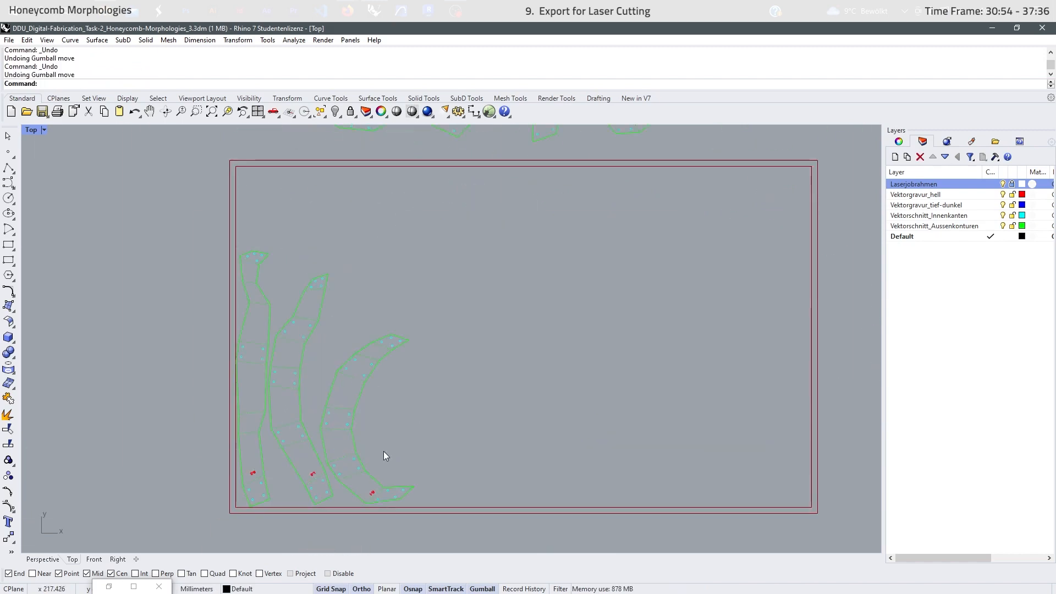
# Move strip L-1 from the upper row into the sheet frame, nested against the inner curve of strip R-1
pyautogui.scroll(8, 373, 165)
pyautogui.moveTo(437, 132); pyautogui.dragTo(283, 401)
pyautogui.scroll(-6, 379, 221)
pyautogui.moveTo(365, 211); pyautogui.dragTo(365, 447)
pyautogui.scroll(4, 385, 440)
pyautogui.moveTo(349, 324); pyautogui.dragTo(434, 339)
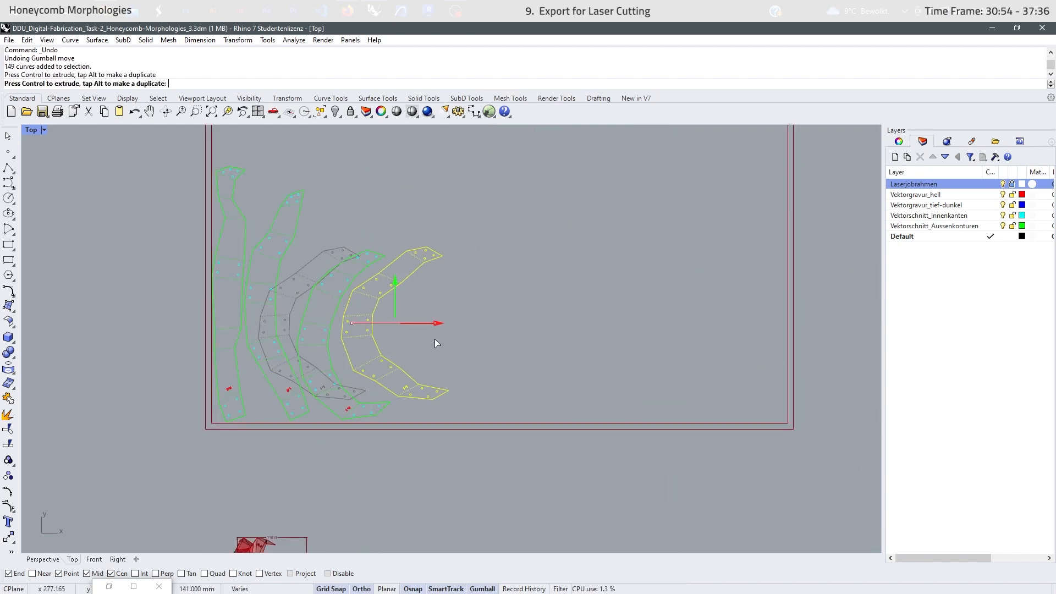
pyautogui.scroll(6, 324, 297)
pyautogui.moveTo(460, 298); pyautogui.dragTo(460, 317)
# Move strip R-2 into the sheet frame and nudge it close to strip L-1 above the bottom margin
pyautogui.scroll(-14, 273, 358)
pyautogui.moveTo(612, 330); pyautogui.dragTo(555, 435)
pyautogui.moveTo(621, 388); pyautogui.dragTo(326, 368)
pyautogui.scroll(6, 203, 402)
pyautogui.moveTo(452, 379); pyautogui.dragTo(448, 379)
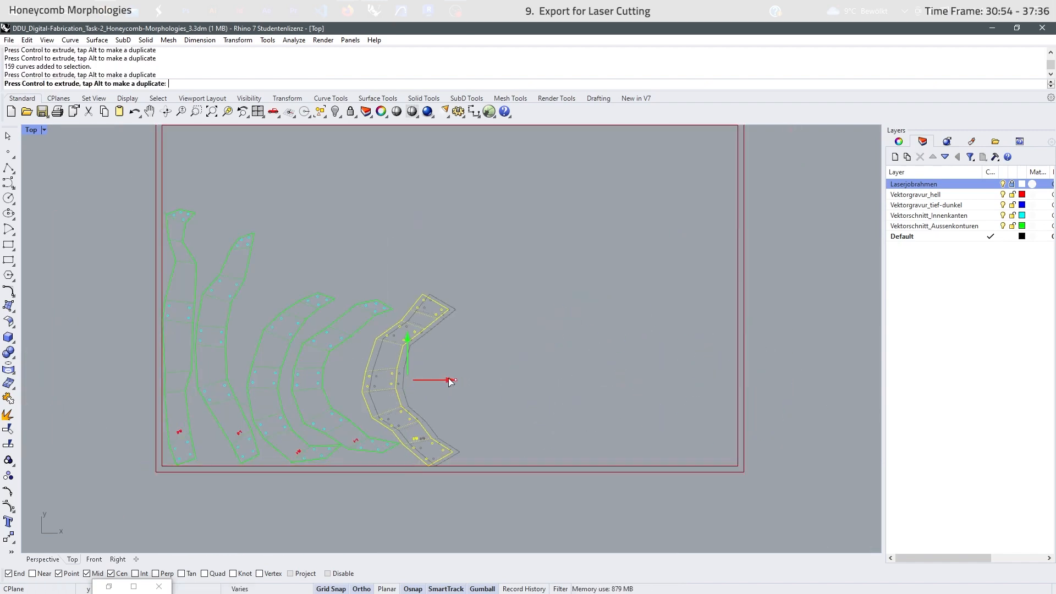
pyautogui.scroll(4, 377, 374)
pyautogui.moveTo(423, 346); pyautogui.dragTo(422, 336)
pyautogui.moveTo(467, 369); pyautogui.dragTo(457, 369)
pyautogui.moveTo(414, 326); pyautogui.dragTo(413, 325)
pyautogui.press('Escape')
# Move strip L-2 from the upper row down into the sheet frame and place it right of strip R-2
pyautogui.scroll(-14, 348, 437)
pyautogui.scroll(10, 336, 303)
pyautogui.moveTo(436, 162); pyautogui.dragTo(285, 380)
pyautogui.moveTo(400, 221); pyautogui.dragTo(401, 441)
pyautogui.scroll(-12, 471, 306)
pyautogui.scroll(10, 448, 427)
pyautogui.moveTo(434, 262); pyautogui.dragTo(434, 280)
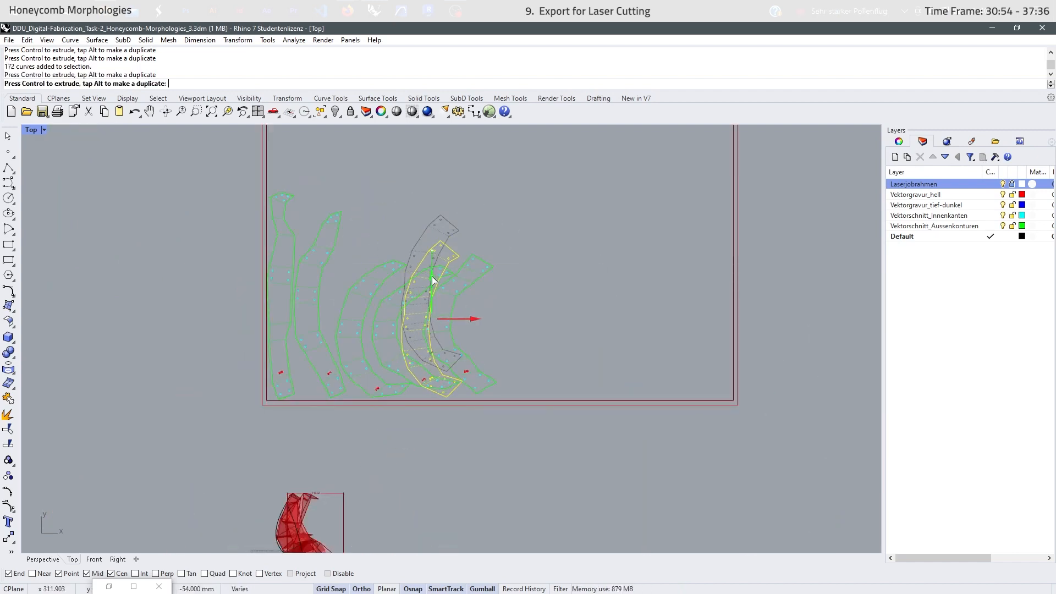
pyautogui.scroll(4, 476, 274)
pyautogui.moveTo(451, 342); pyautogui.dragTo(573, 345)
# Move strip R-3 into the sheet frame and fine-tune its position right beside strip L-2
pyautogui.scroll(-15, 573, 344)
pyautogui.scroll(11, 715, 341)
pyautogui.moveTo(727, 267); pyautogui.dragTo(657, 418)
pyautogui.moveTo(725, 360); pyautogui.dragTo(298, 319)
pyautogui.scroll(8, 231, 318)
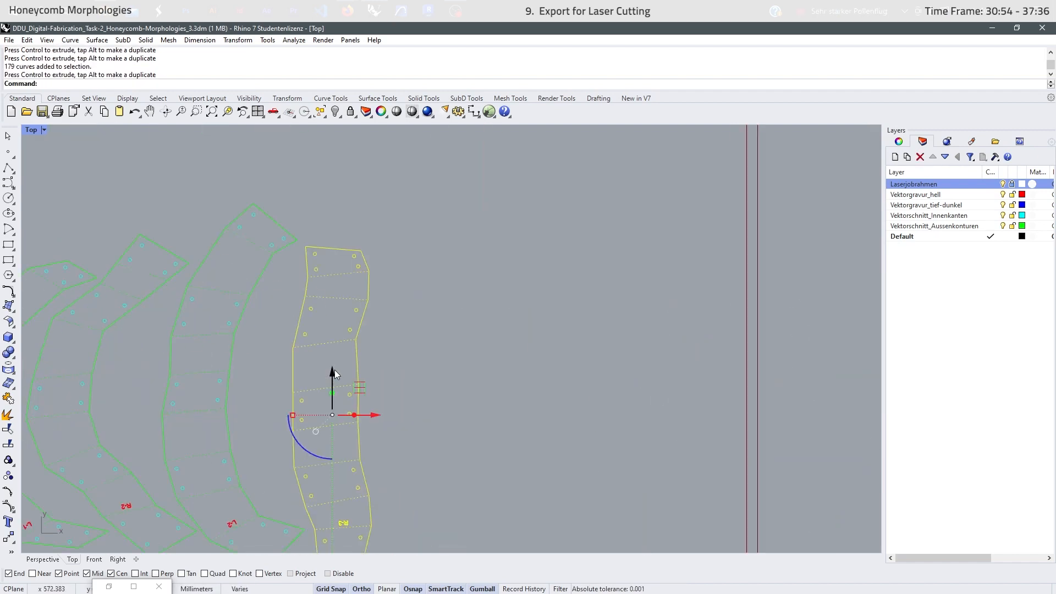
pyautogui.moveTo(333, 372); pyautogui.dragTo(332, 348)
pyautogui.scroll(-2, 417, 385)
pyautogui.moveTo(433, 361); pyautogui.dragTo(427, 361)
pyautogui.moveTo(388, 324); pyautogui.dragTo(389, 329)
pyautogui.click(439, 424)
pyautogui.scroll(-8, 439, 424)
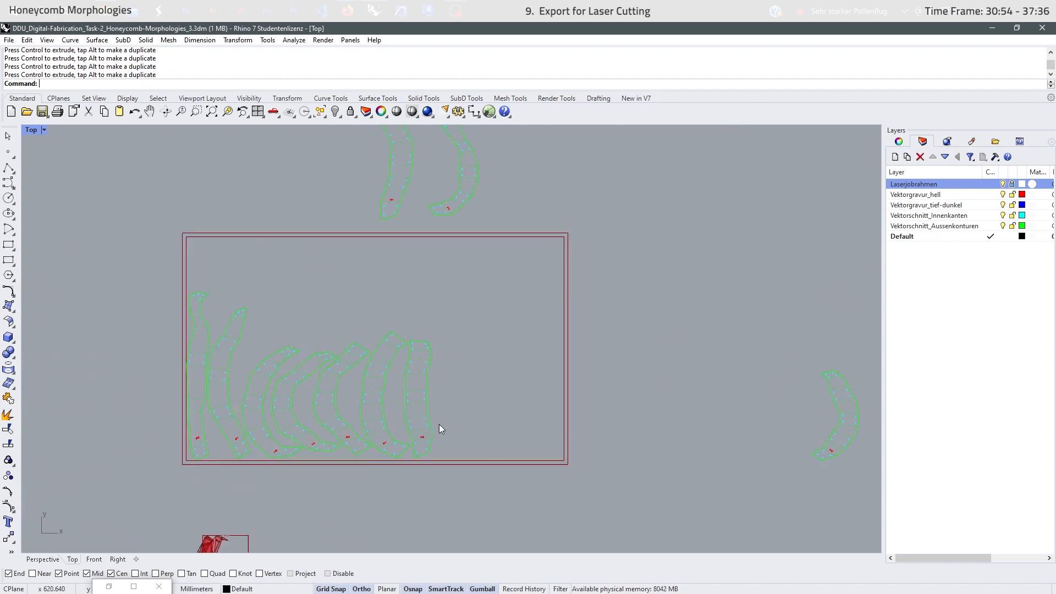
# Move the first of the two remaining upper-row strips down into the sheet frame, right of strip R-3
pyautogui.moveTo(438, 424); pyautogui.dragTo(443, 539, button='right')
pyautogui.moveTo(425, 204); pyautogui.dragTo(336, 339)
pyautogui.scroll(-6, 395, 278)
pyautogui.moveTo(398, 233); pyautogui.dragTo(398, 372)
pyautogui.scroll(15, 397, 413)
pyautogui.moveTo(448, 347); pyautogui.dragTo(607, 358)
# Move the next strip parked outside the frame into the sheet, close beside the last placed upper-row strip
pyautogui.scroll(-14, 344, 517)
pyautogui.moveTo(667, 450); pyautogui.dragTo(563, 536)
pyautogui.moveTo(686, 486); pyautogui.dragTo(453, 486)
pyautogui.scroll(10, 392, 519)
pyautogui.moveTo(458, 376); pyautogui.dragTo(457, 367)
pyautogui.moveTo(502, 411); pyautogui.dragTo(493, 411)
# Move the last upper-row strip down into the sheet frame, nested right of the previously placed curved strip
pyautogui.scroll(-5, 493, 410)
pyautogui.moveTo(457, 143); pyautogui.dragTo(471, 313, button='right')
pyautogui.moveTo(547, 226); pyautogui.dragTo(359, 388)
pyautogui.scroll(-4, 477, 220)
pyautogui.moveTo(476, 222); pyautogui.dragTo(578, 418)
pyautogui.scroll(9, 508, 474)
pyautogui.moveTo(537, 355); pyautogui.dragTo(536, 368)
# Move the final strip parked outside the frame to the free space at the sheet's right inner margin
pyautogui.scroll(-9, 535, 368)
pyautogui.moveTo(786, 300); pyautogui.dragTo(724, 435)
pyautogui.moveTo(792, 365); pyautogui.dragTo(503, 350)
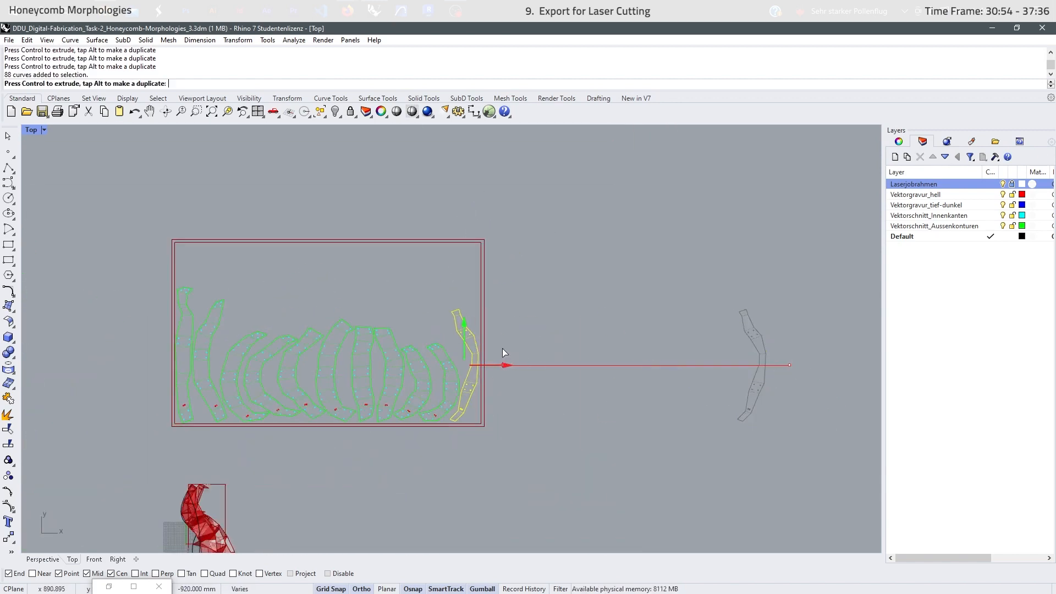
pyautogui.scroll(12, 440, 371)
pyautogui.click(657, 367)
pyautogui.scroll(-6, 656, 367)
pyautogui.scroll(-5, 507, 323)
pyautogui.scroll(5, 390, 341)
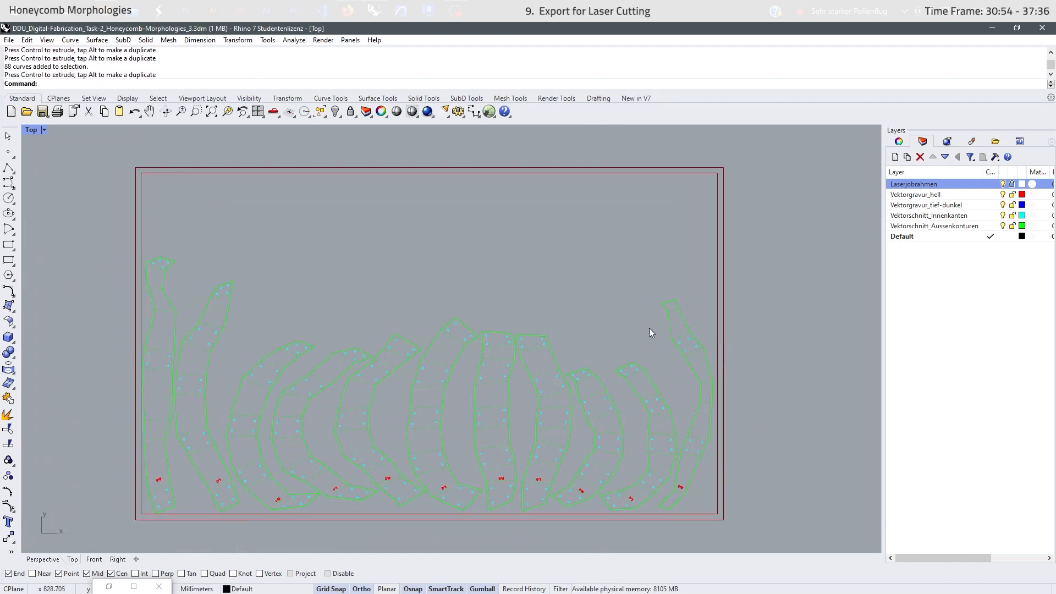
# Unlock the Laserjobrahmen layer, and open and close Grasshopper to clear its preview geometry from the viewport
pyautogui.click(1013, 184)
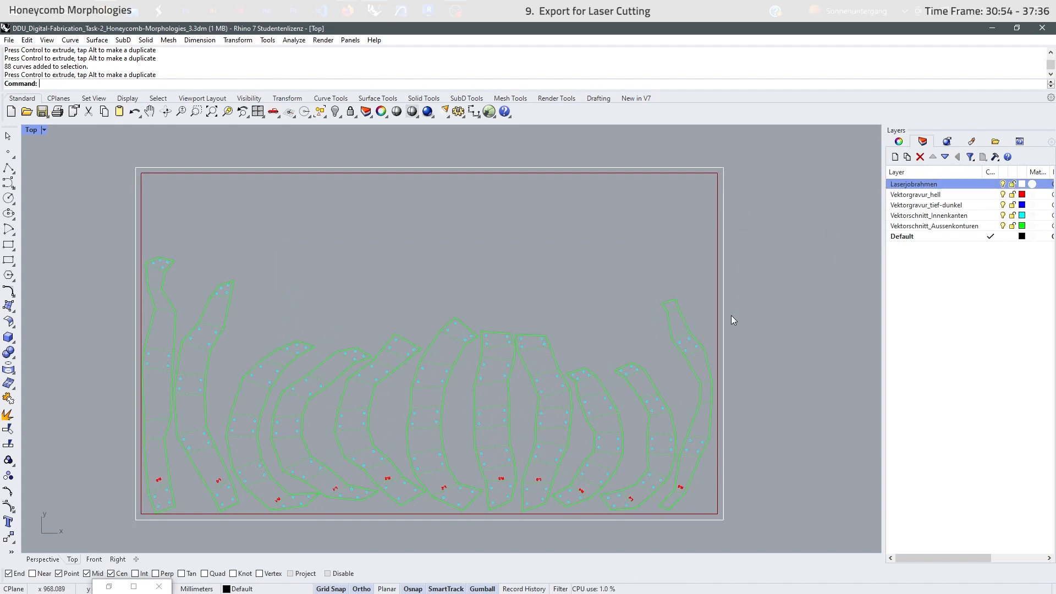
pyautogui.click(488, 113)
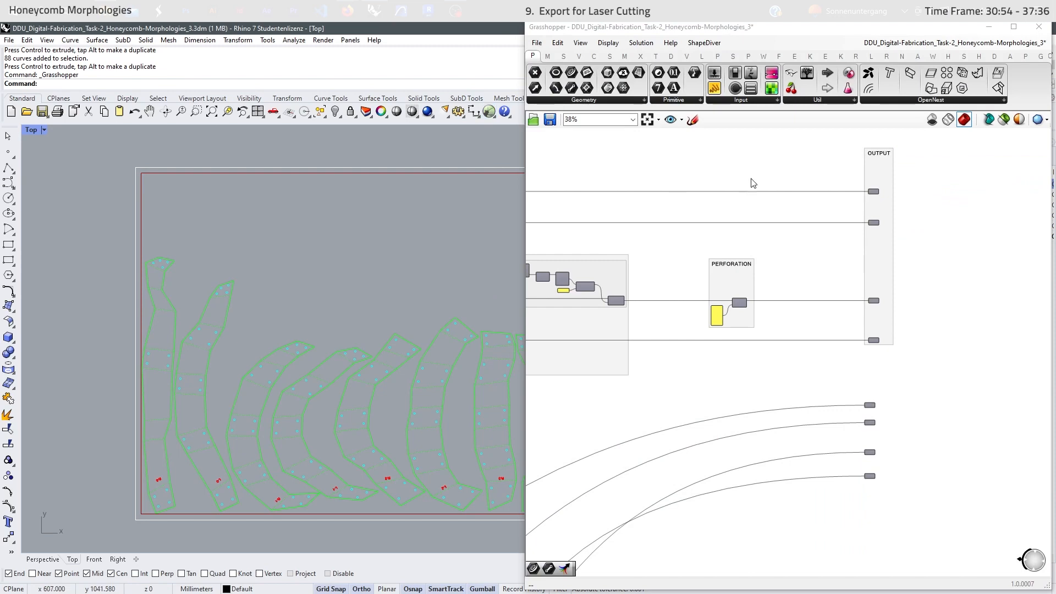
pyautogui.click(1042, 29)
pyautogui.scroll(-4, 424, 335)
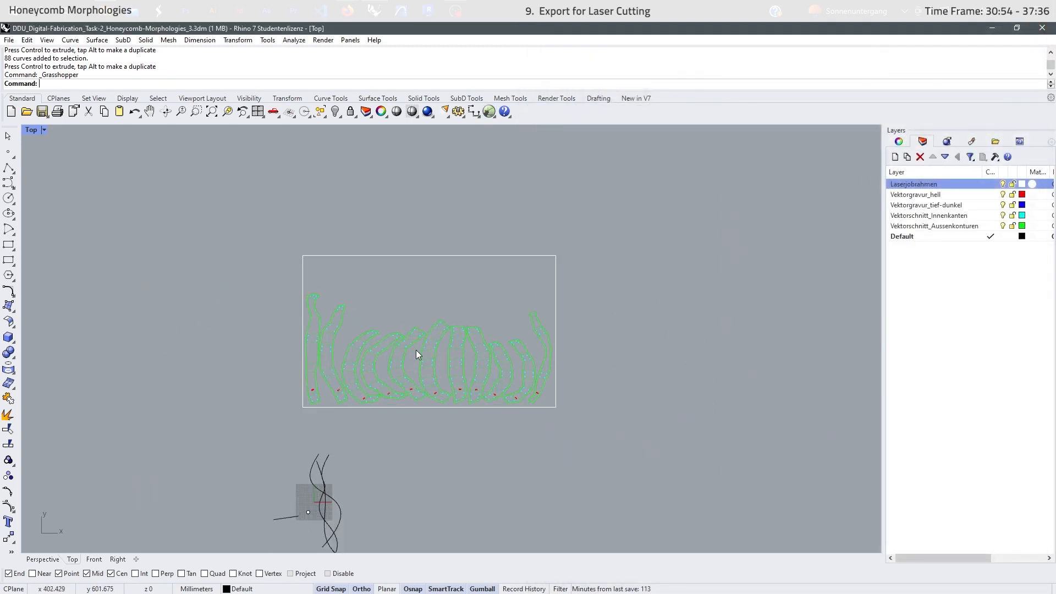
pyautogui.scroll(4, 416, 352)
pyautogui.scroll(-2, 457, 443)
pyautogui.scroll(2, 439, 379)
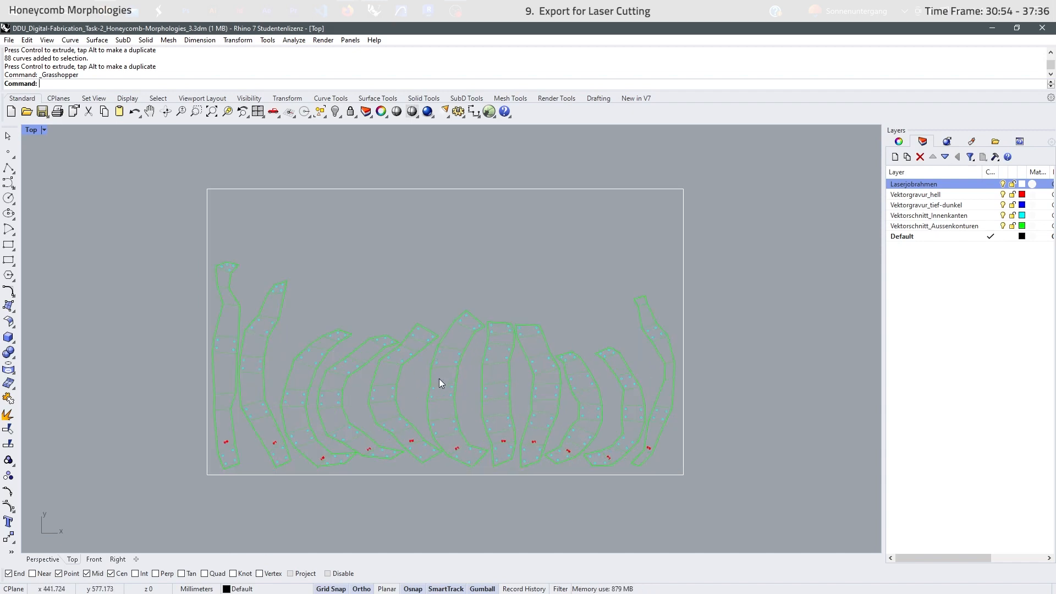
# Export the sheet frame with all nested strips as the Rhino 7 3D model DDU_Task-2_Test-Export_3.3dm
pyautogui.moveTo(719, 164); pyautogui.dragTo(148, 507)
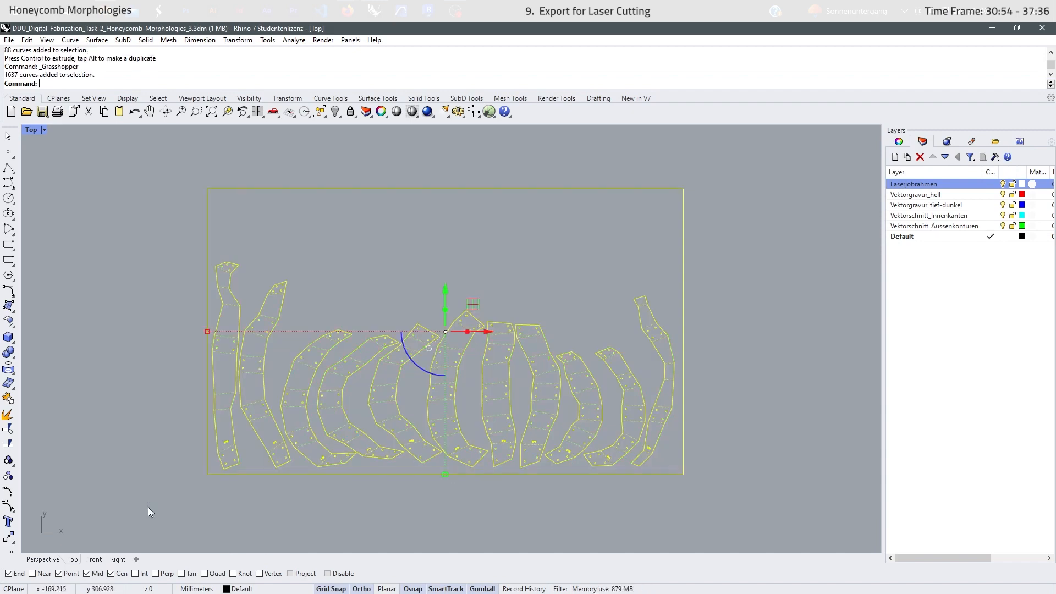
pyautogui.click(9, 40)
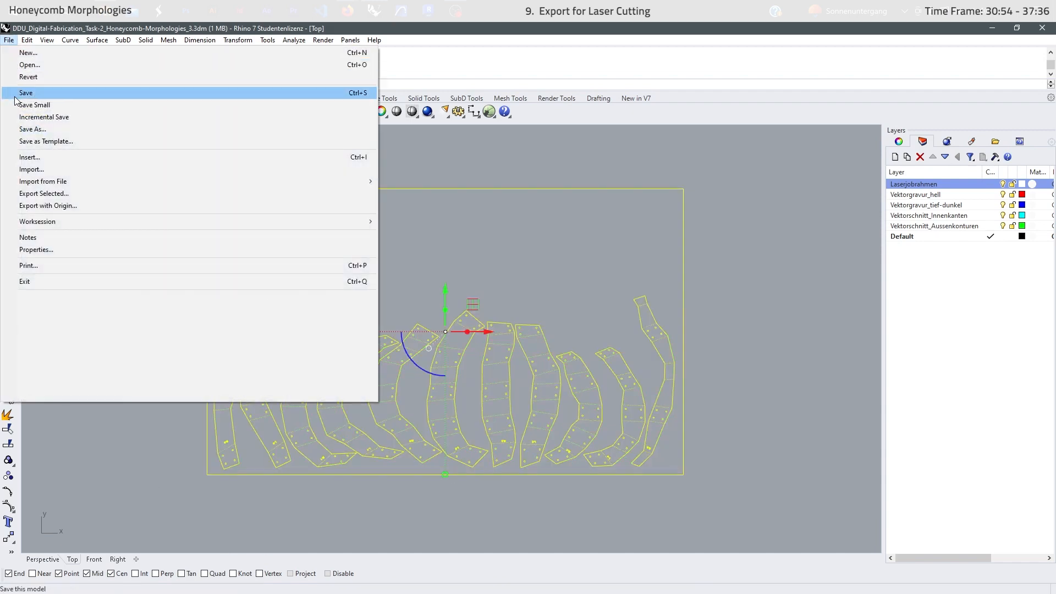
pyautogui.click(44, 193)
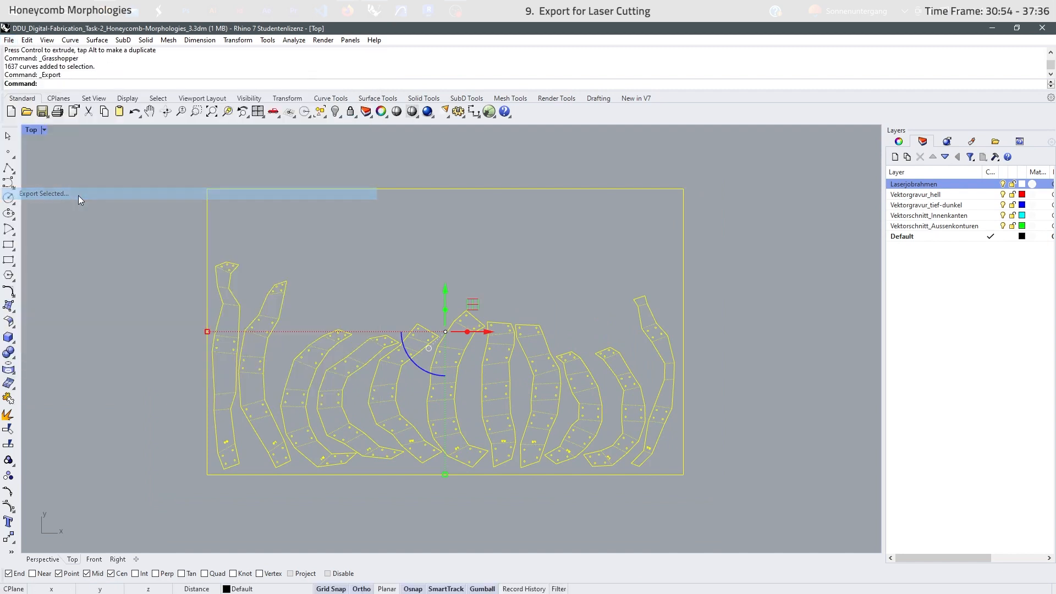
pyautogui.click(493, 361)
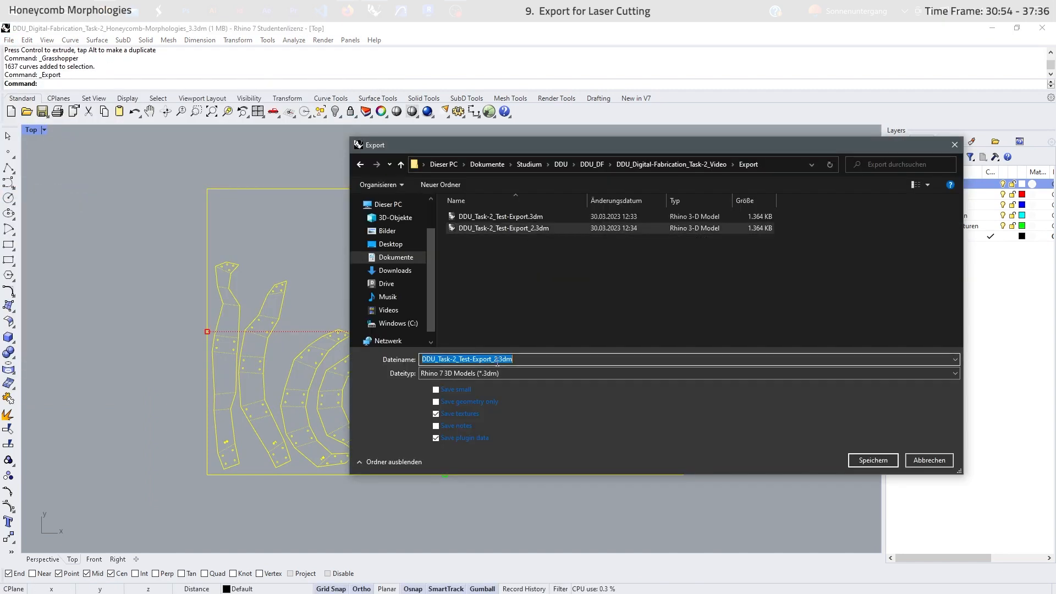
pyautogui.click(497, 361)
pyautogui.press('Delete')
pyautogui.write('3')
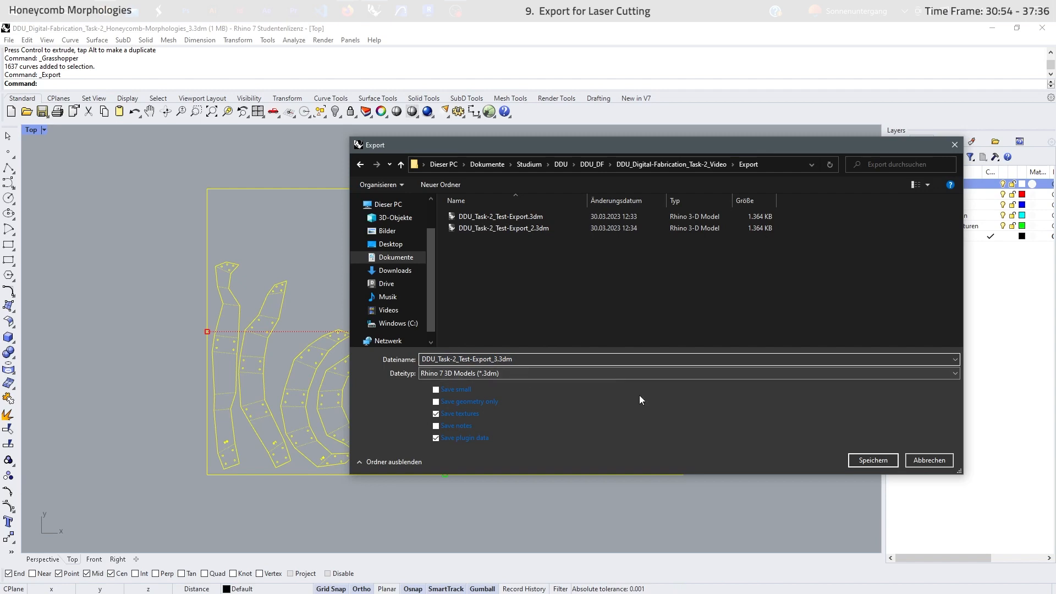
pyautogui.click(863, 463)
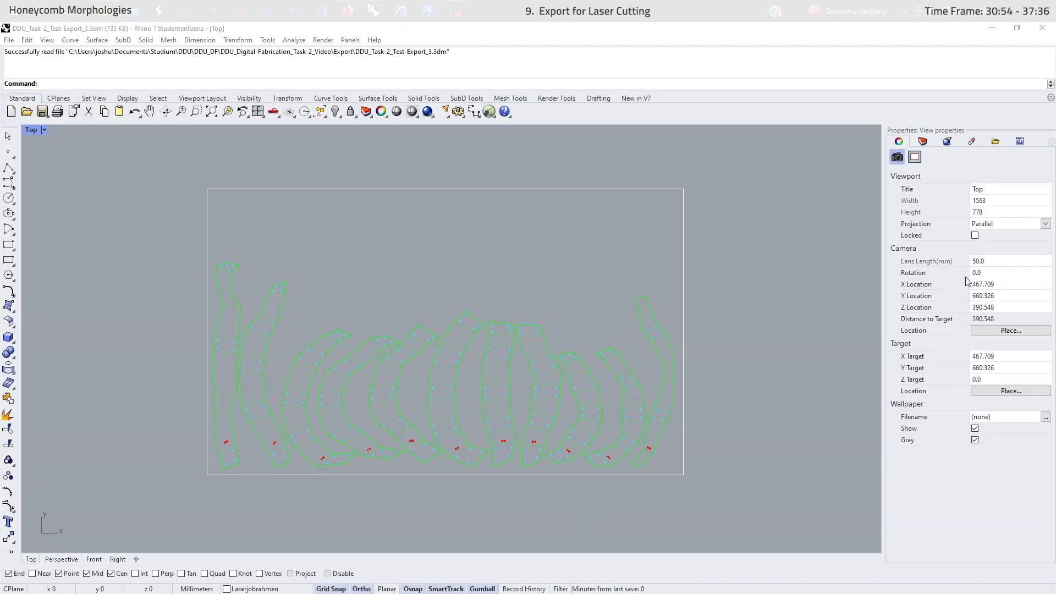
# Move the sheet frame with all nested strips from the frame's lower-left corner to the origin, 0
pyautogui.scroll(-3, 483, 259)
pyautogui.moveTo(685, 167); pyautogui.dragTo(220, 429)
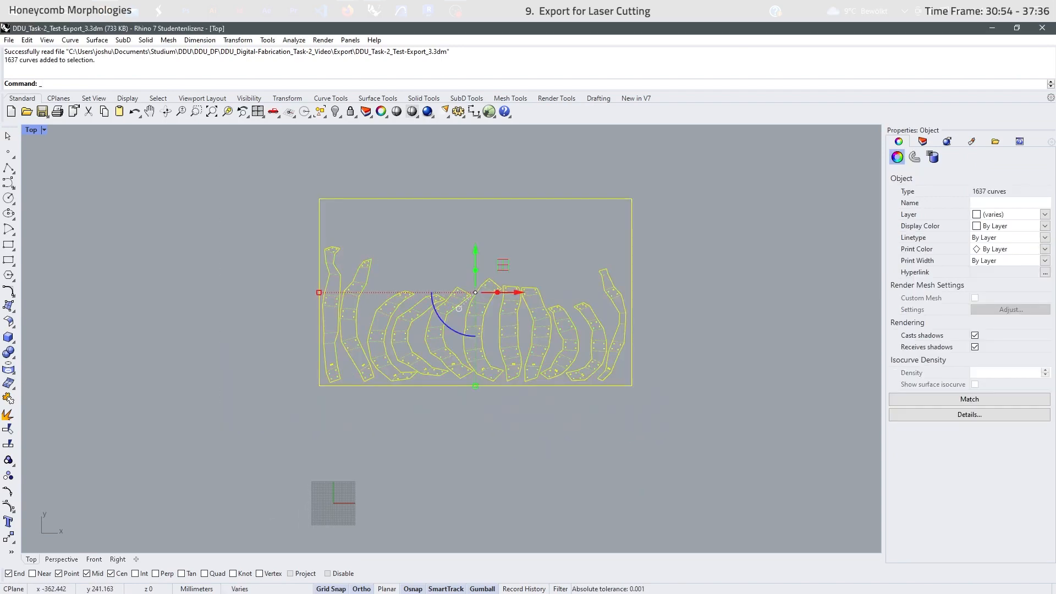
pyautogui.press('Return')
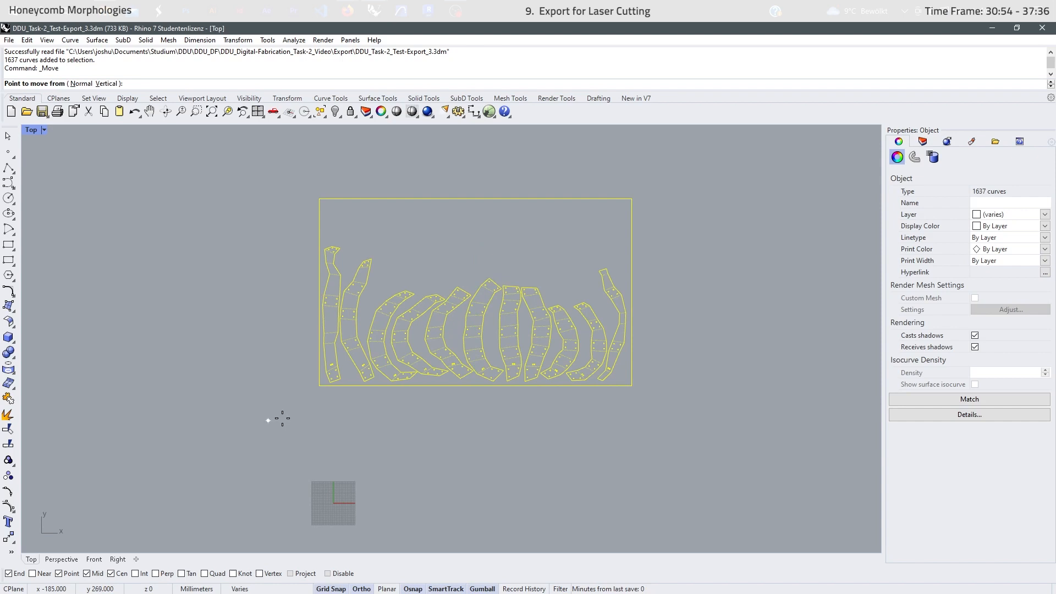
pyautogui.click(318, 385)
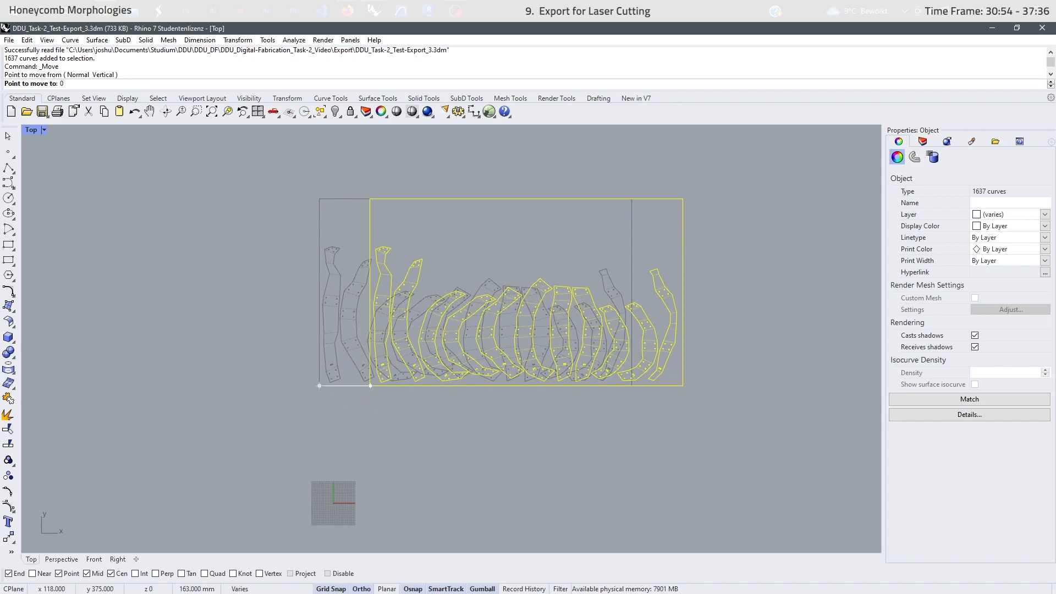
pyautogui.write('0')
pyautogui.press('Return')
pyautogui.scroll(4, 365, 523)
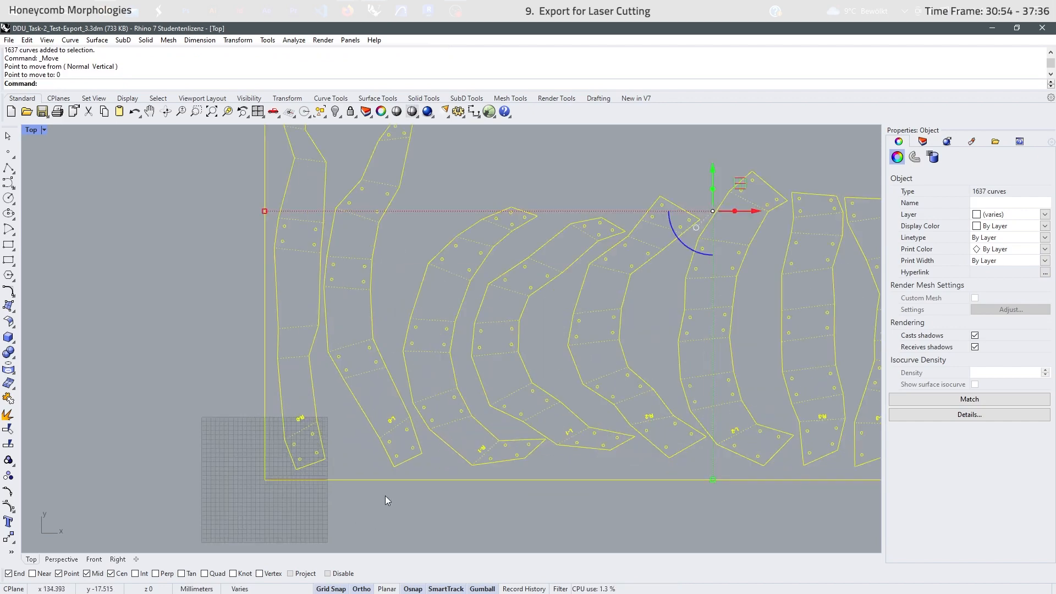
pyautogui.click(159, 451)
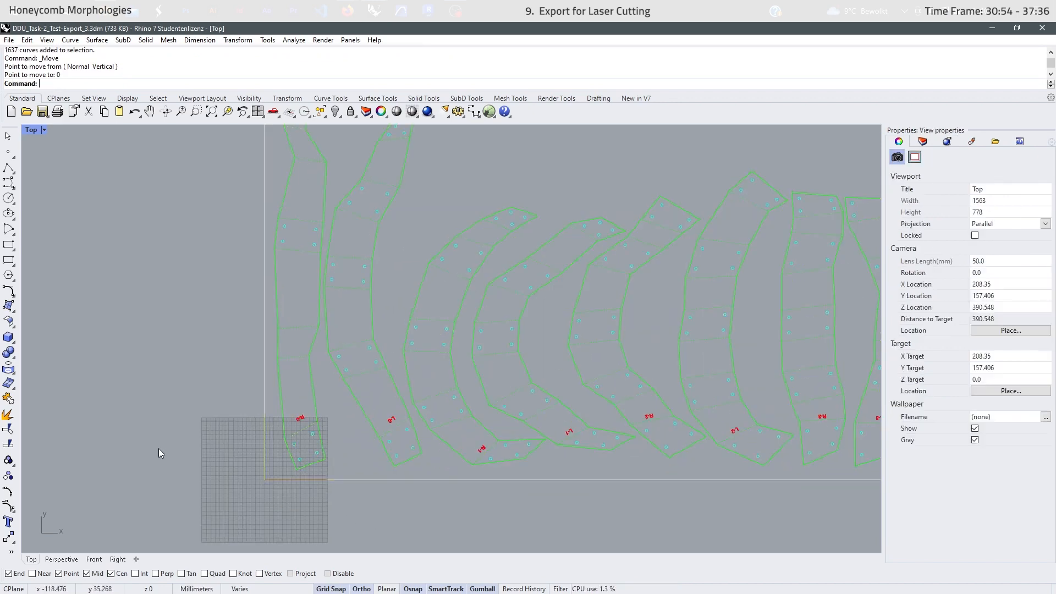
pyautogui.scroll(-8, 162, 448)
pyautogui.scroll(2, 265, 361)
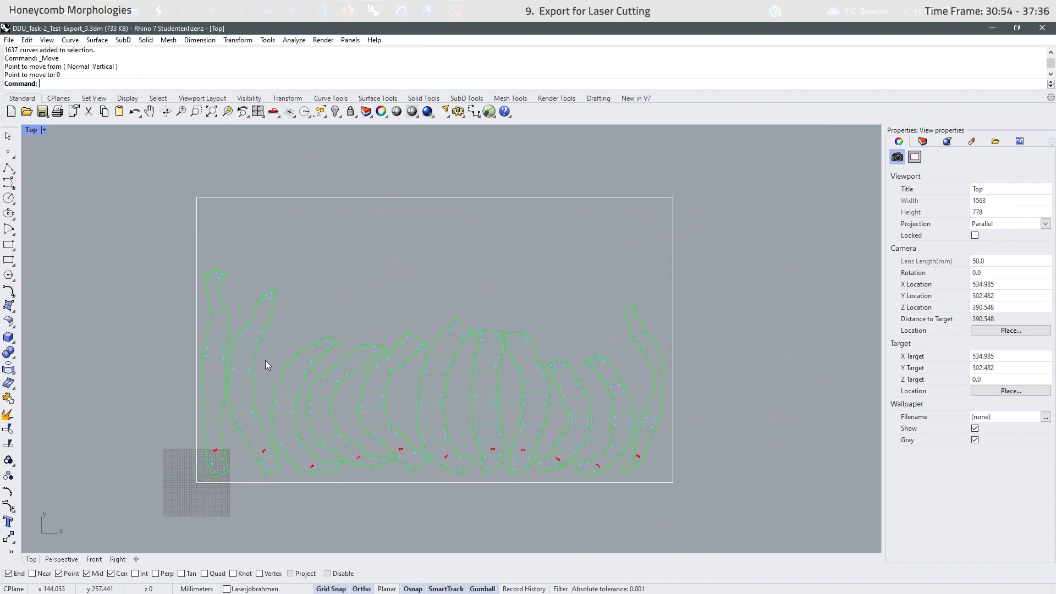
# Save the laser-cutting file under its current name and select all curves once to check them
pyautogui.click(9, 40)
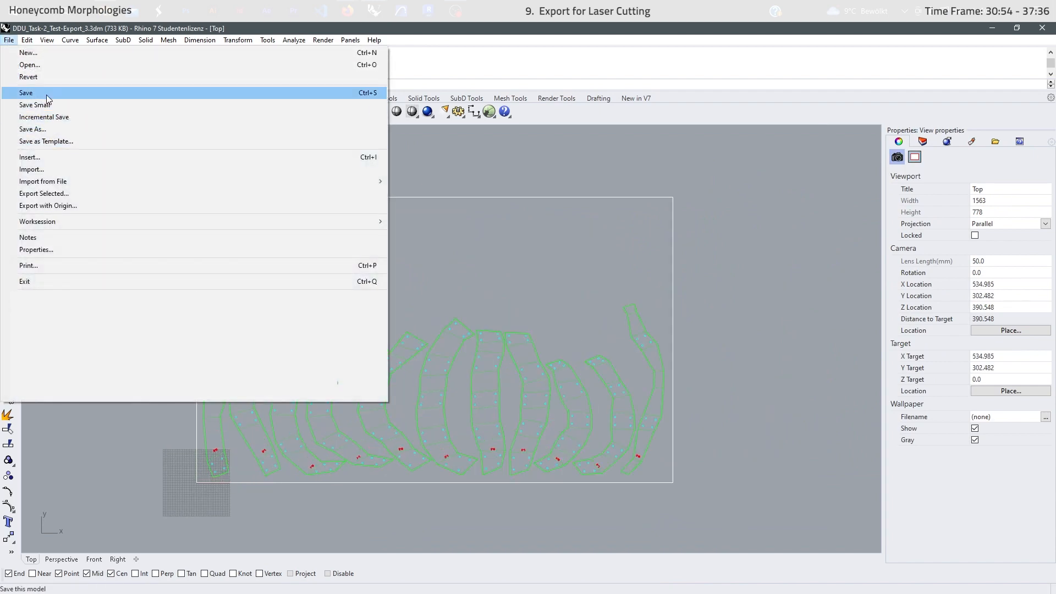
pyautogui.click(44, 93)
pyautogui.moveTo(638, 267); pyautogui.dragTo(671, 275, button='right')
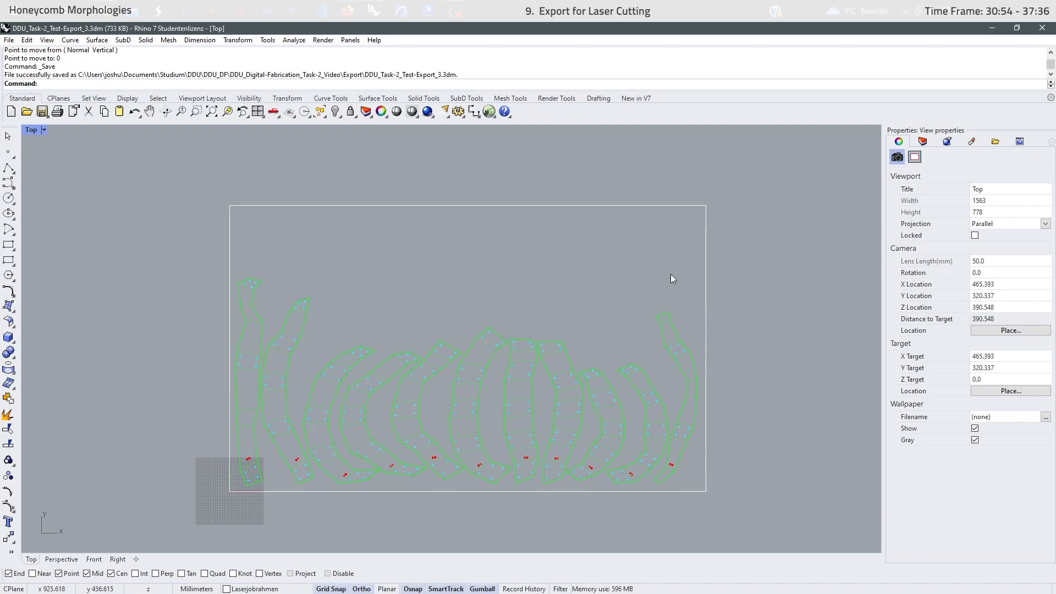
pyautogui.moveTo(721, 180); pyautogui.dragTo(184, 539)
pyautogui.press('Escape')
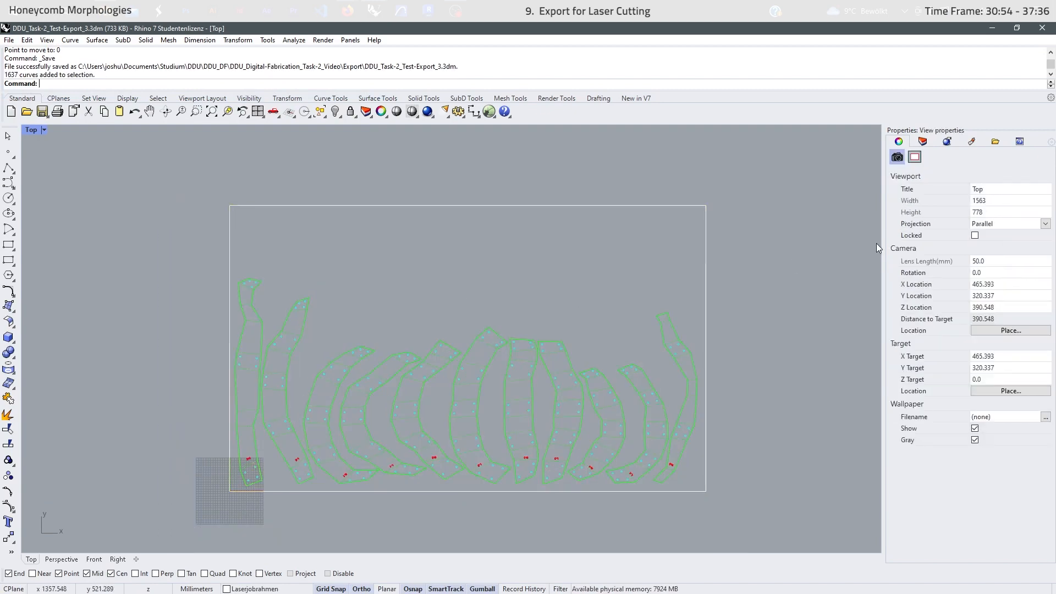
# Check the linetypes and print widths of all layers, keeping Hairline for Laserjobrahmen and Vektorgravur_hell
pyautogui.click(929, 142)
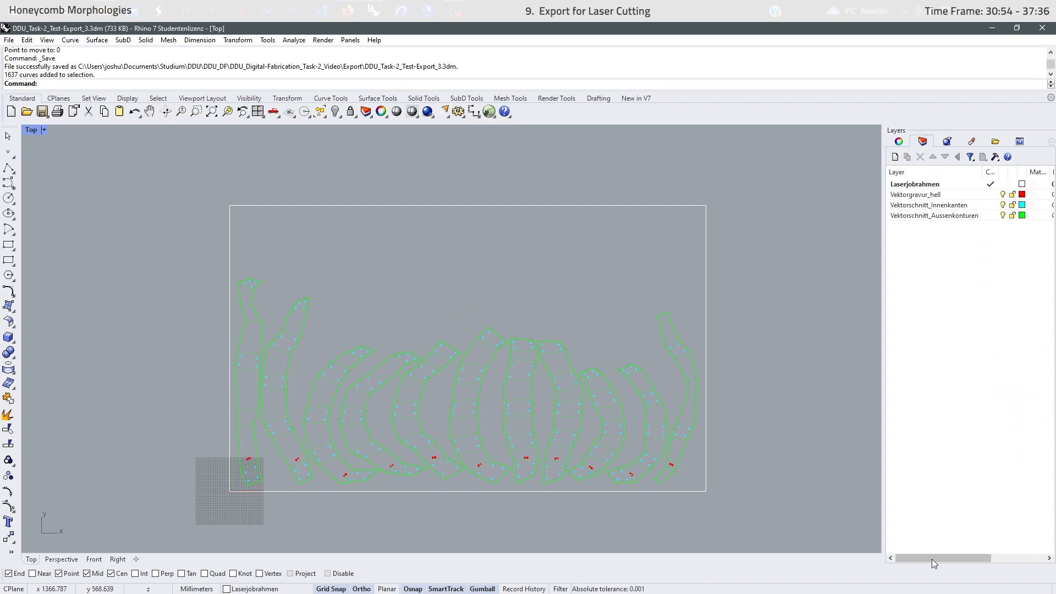
pyautogui.moveTo(932, 559); pyautogui.dragTo(1013, 562)
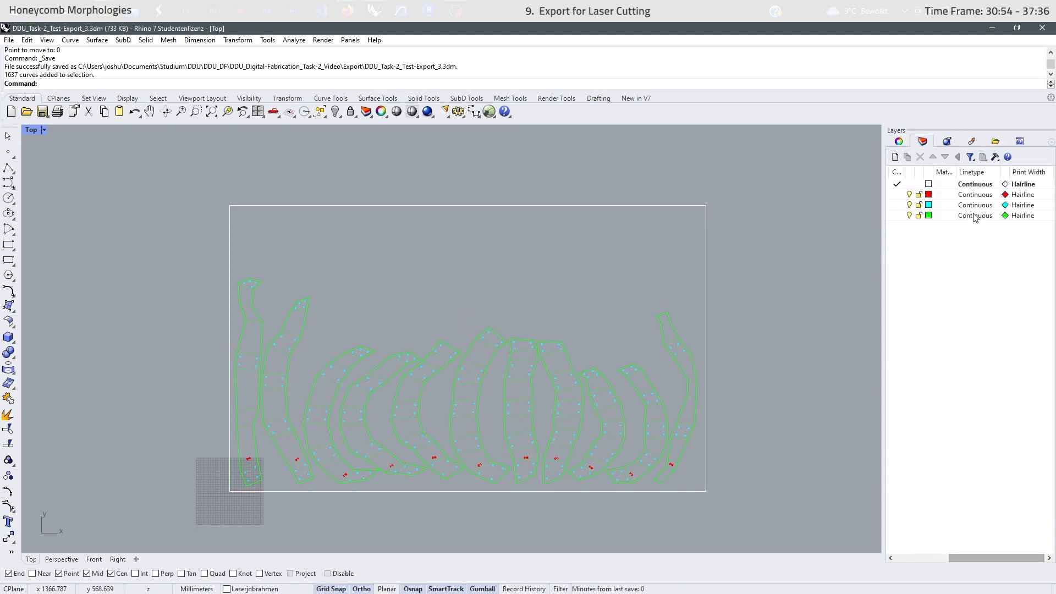
pyautogui.click(1026, 189)
pyautogui.click(496, 374)
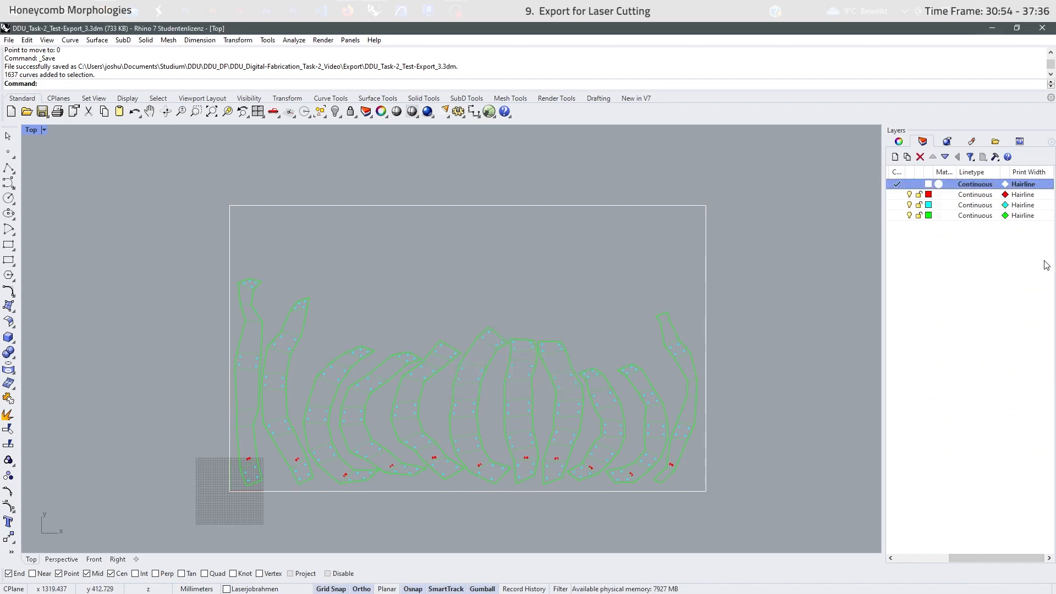
pyautogui.click(1026, 196)
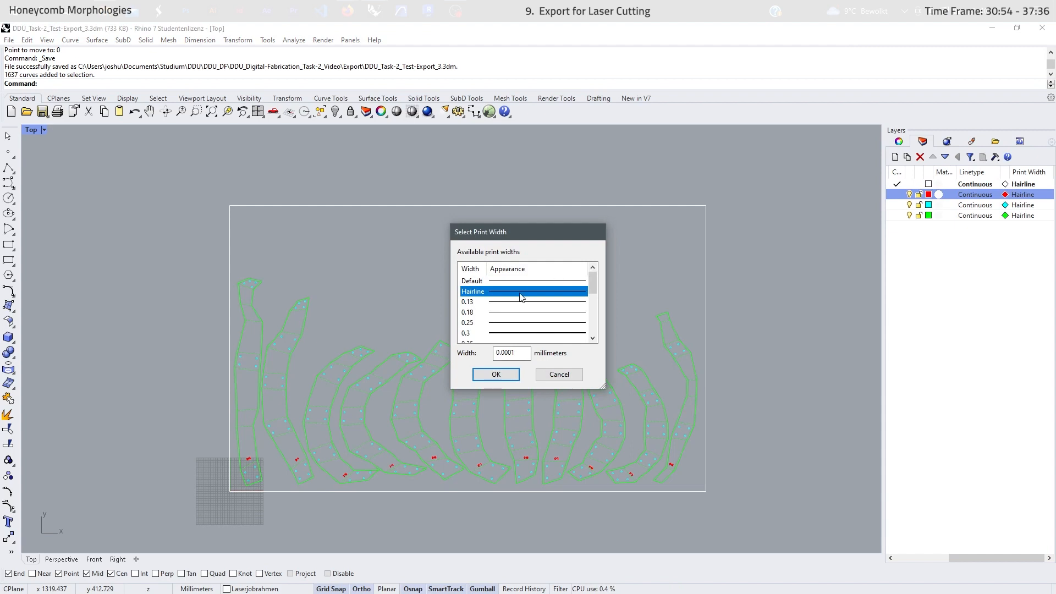
pyautogui.click(495, 375)
pyautogui.click(970, 272)
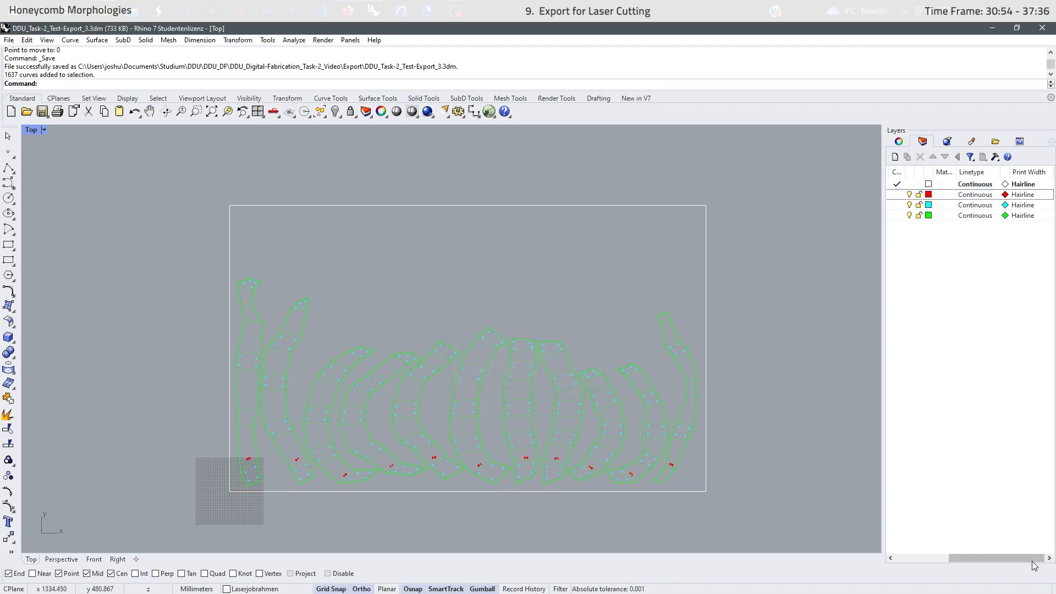
pyautogui.moveTo(1021, 558); pyautogui.dragTo(968, 557)
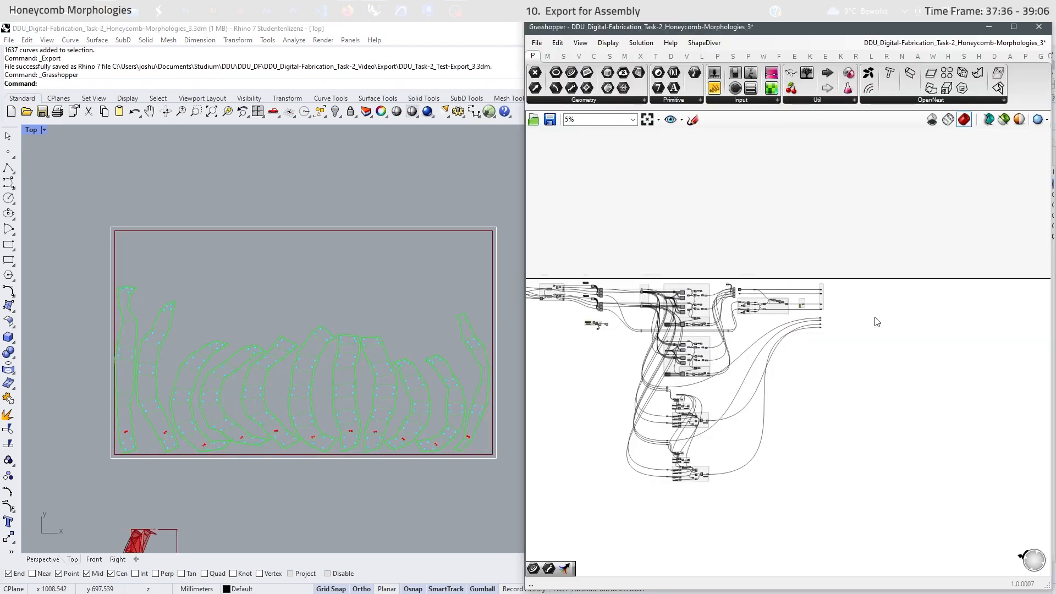
# Return to the Honeycomb-Morphologies model and examine the strip labels on the 3D honeycomb structure in perspective
pyautogui.scroll(3, 757, 276)
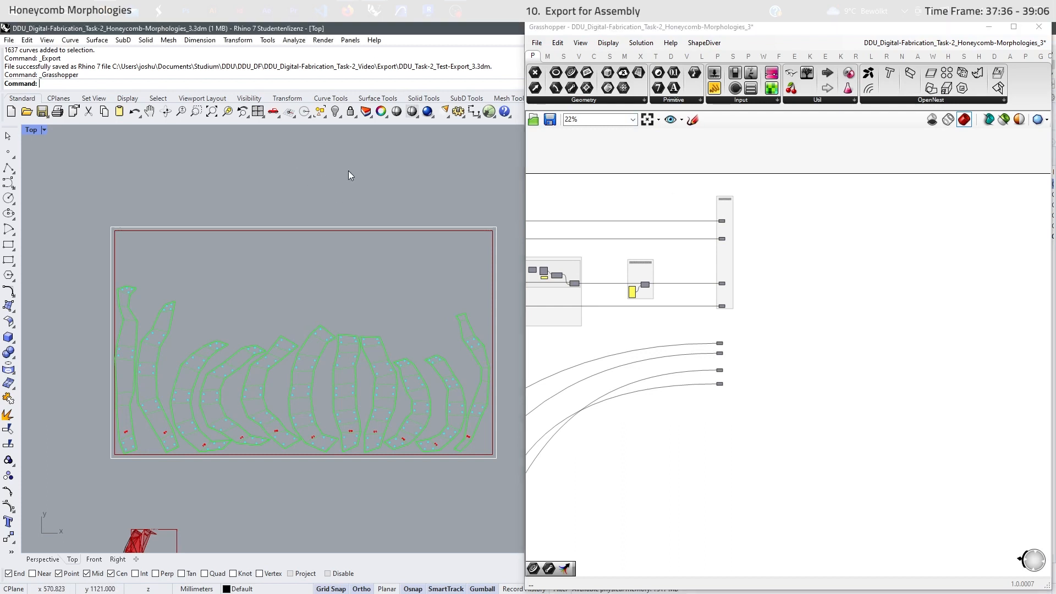
pyautogui.scroll(-4, 348, 170)
pyautogui.scroll(4, 172, 384)
pyautogui.moveTo(484, 194); pyautogui.dragTo(262, 427)
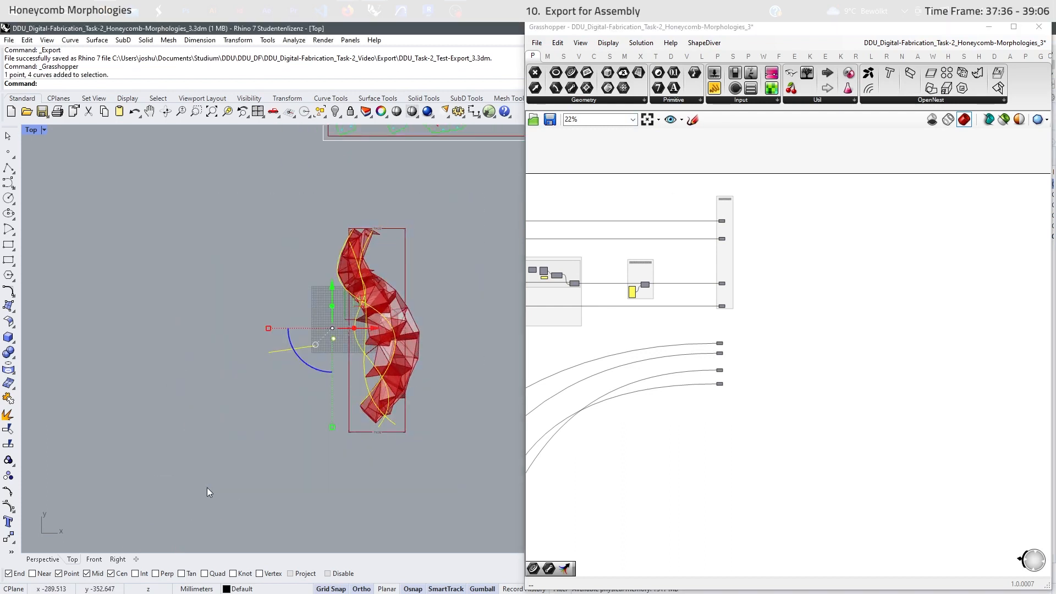
pyautogui.click(42, 558)
pyautogui.moveTo(340, 409); pyautogui.dragTo(419, 368, button='right')
pyautogui.scroll(5, 426, 348)
pyautogui.scroll(5, 421, 363)
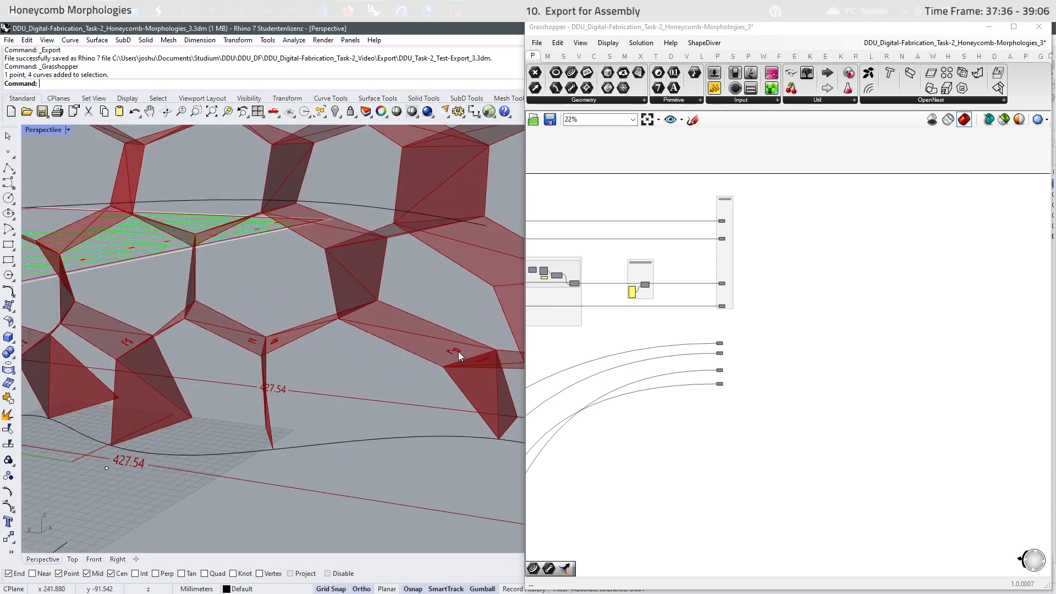
pyautogui.scroll(-10, 370, 368)
pyautogui.scroll(12, 361, 339)
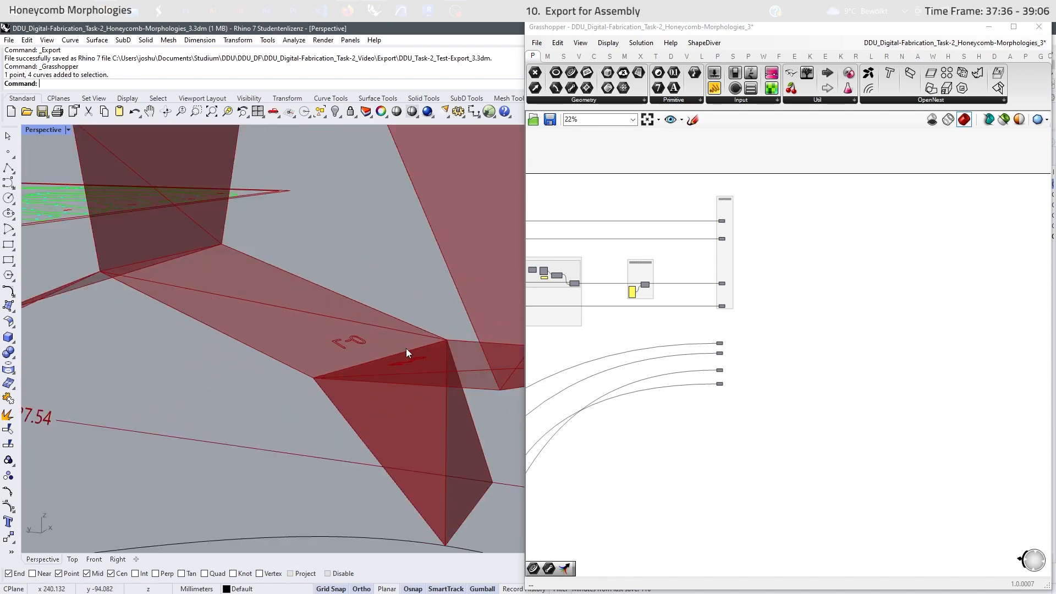
pyautogui.scroll(-10, 364, 336)
pyautogui.scroll(10, 270, 303)
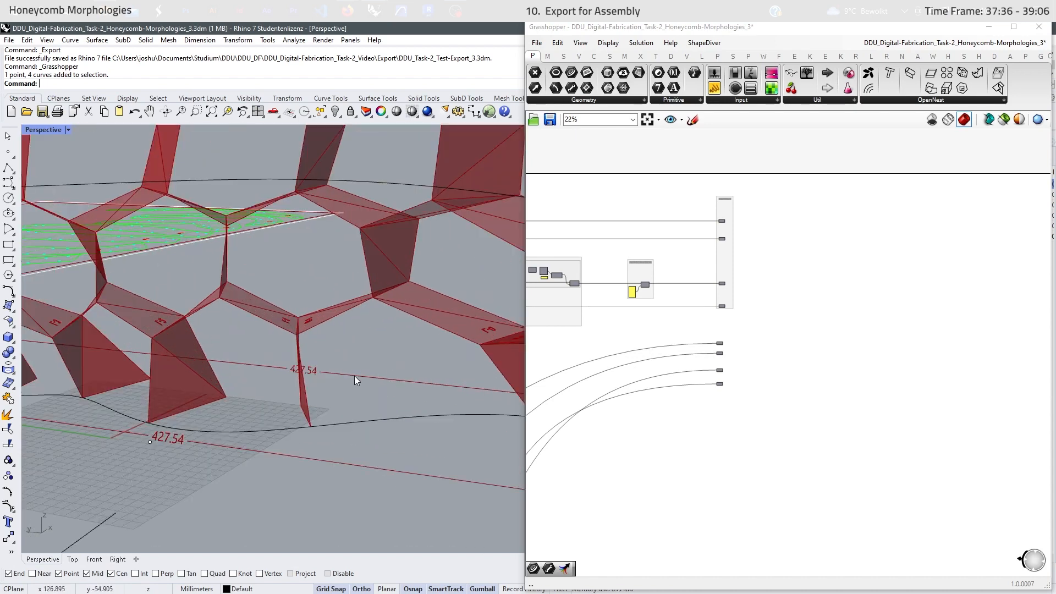
pyautogui.scroll(-10, 377, 325)
pyautogui.moveTo(382, 315); pyautogui.dragTo(276, 339, button='right')
pyautogui.scroll(10, 190, 249)
pyautogui.moveTo(191, 249); pyautogui.dragTo(130, 269, button='right')
pyautogui.scroll(-8, 188, 407)
pyautogui.moveTo(188, 407); pyautogui.dragTo(394, 320, button='right')
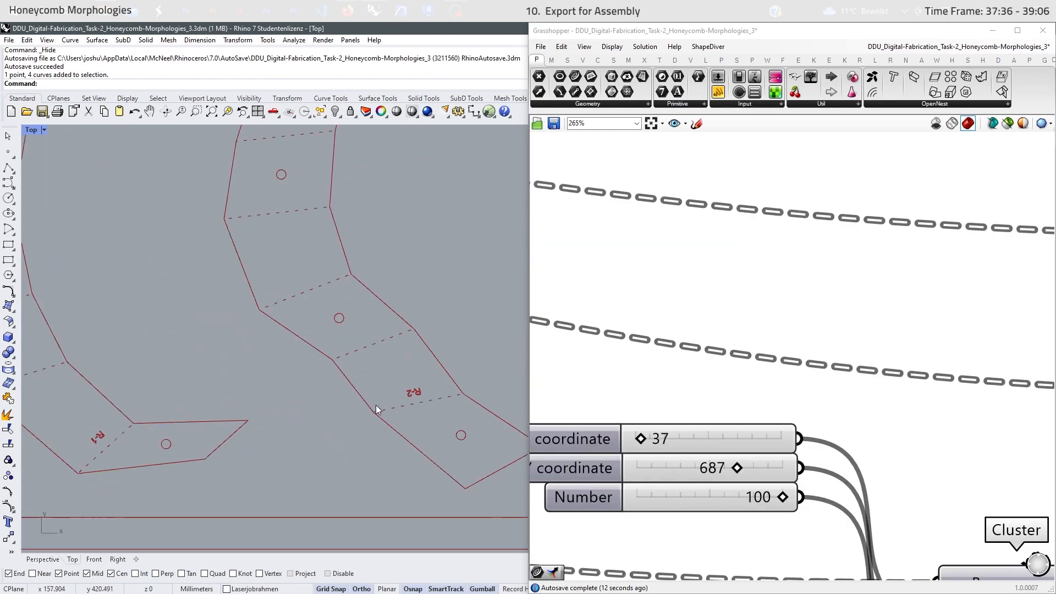
# Inspect the engraved label on the unrolled strip R-2 in the top view
pyautogui.scroll(3, 375, 404)
pyautogui.scroll(-3, 275, 412)
pyautogui.scroll(5, 368, 403)
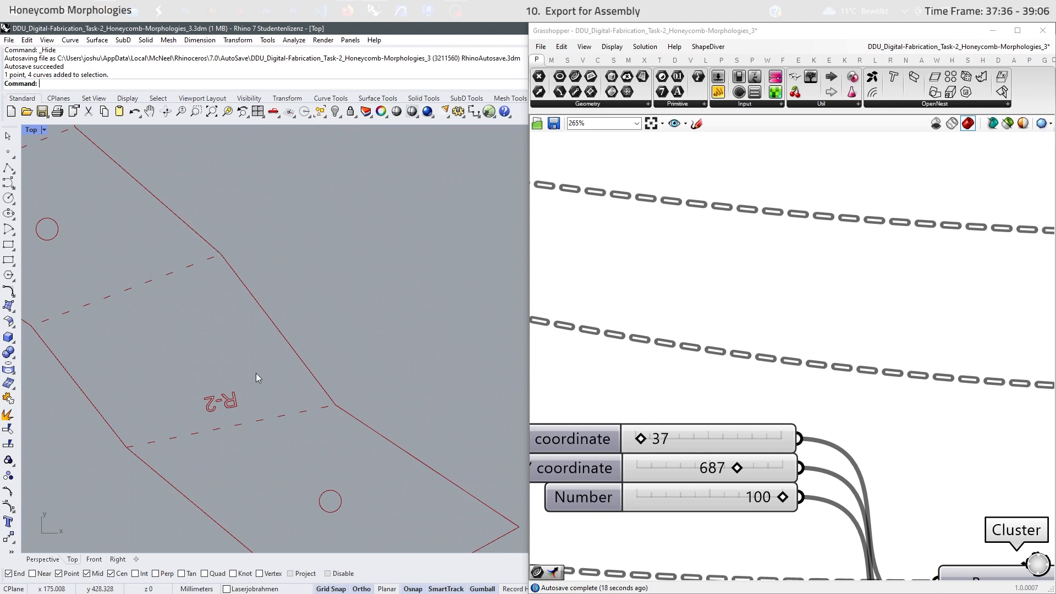
pyautogui.scroll(-4, 211, 391)
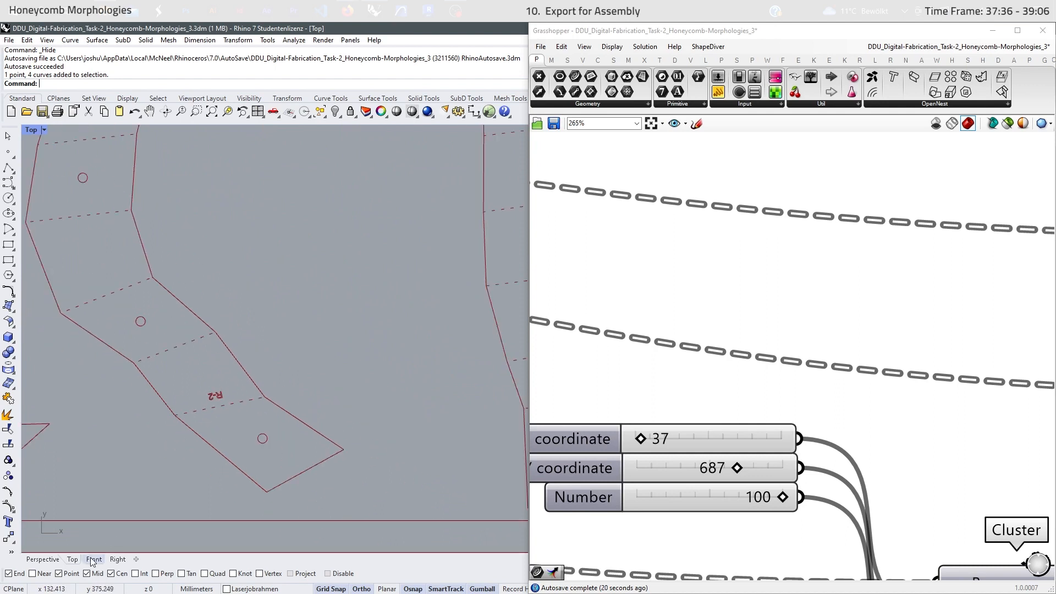
# Examine in perspective how the strip labels are placed at the narrow end of the 3D honeycomb structure
pyautogui.click(55, 562)
pyautogui.scroll(-3, 287, 298)
pyautogui.scroll(5, 352, 385)
pyautogui.moveTo(275, 368); pyautogui.dragTo(341, 312, button='right')
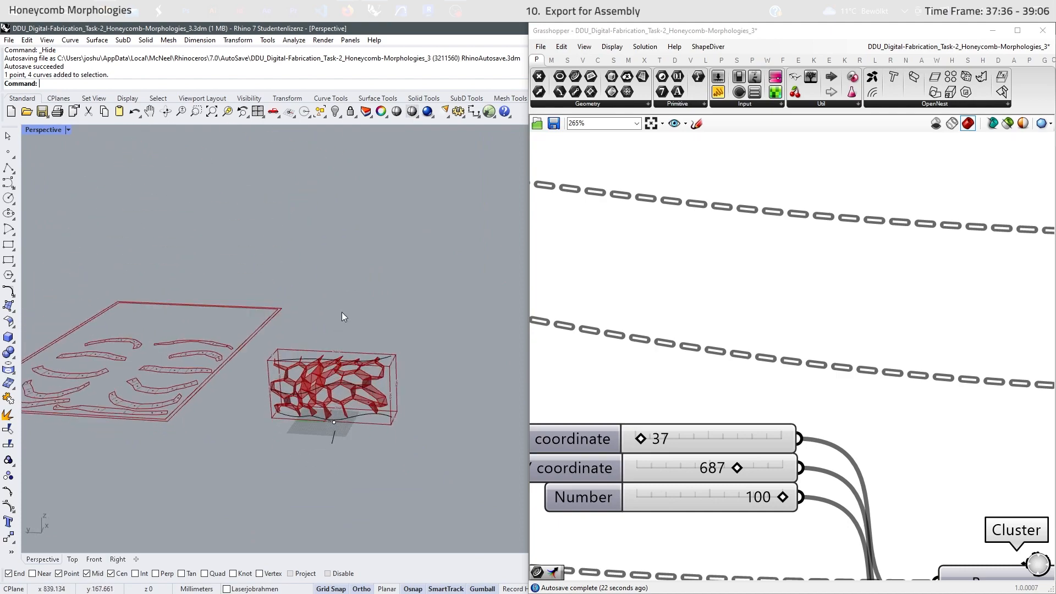
pyautogui.scroll(8, 325, 418)
pyautogui.moveTo(330, 322); pyautogui.dragTo(239, 421, button='right')
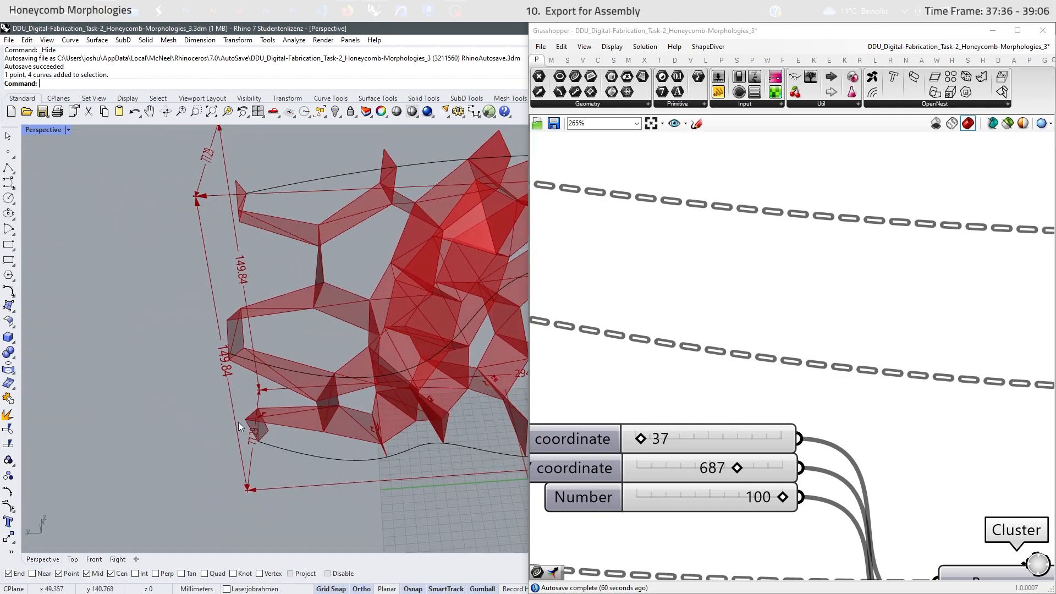
pyautogui.scroll(8, 247, 421)
pyautogui.moveTo(345, 420); pyautogui.dragTo(346, 385, button='right')
pyautogui.scroll(-2, 367, 359)
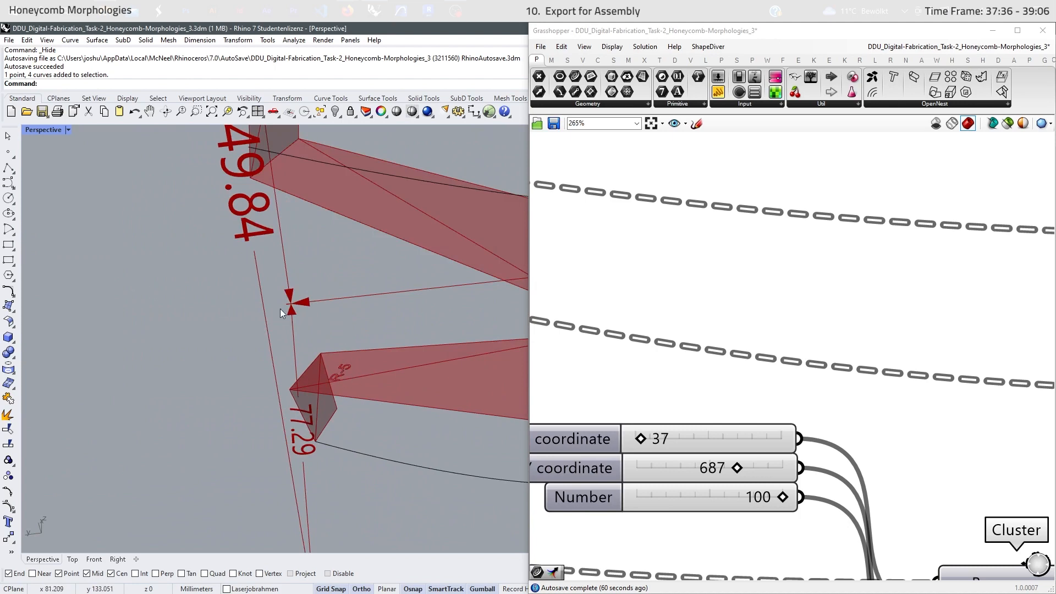
pyautogui.moveTo(386, 384); pyautogui.dragTo(220, 297, button='right')
pyautogui.scroll(-6, 219, 295)
pyautogui.scroll(6, 333, 311)
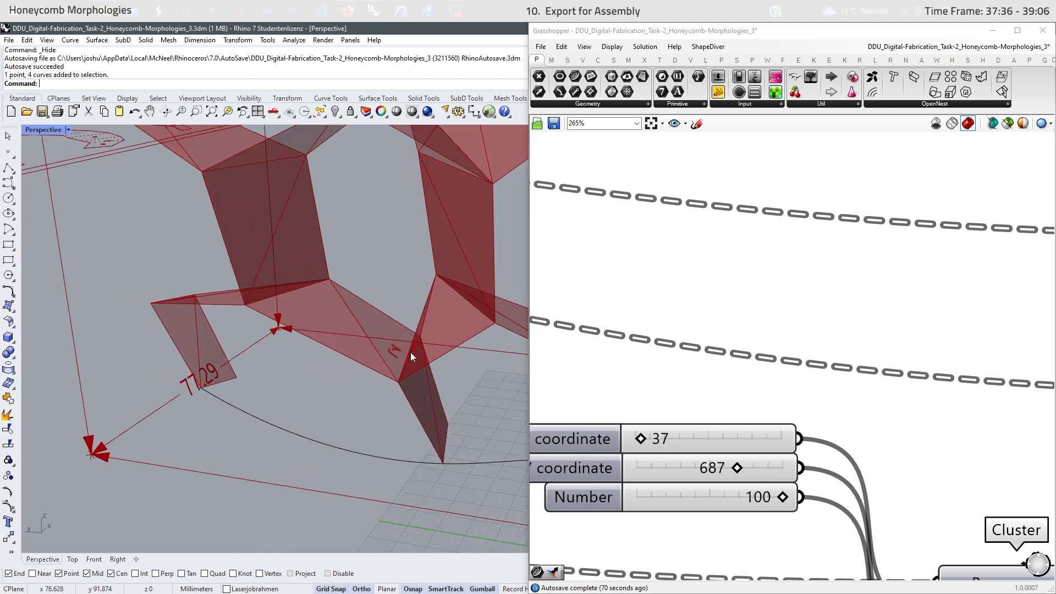
pyautogui.moveTo(410, 352); pyautogui.dragTo(454, 207, button='right')
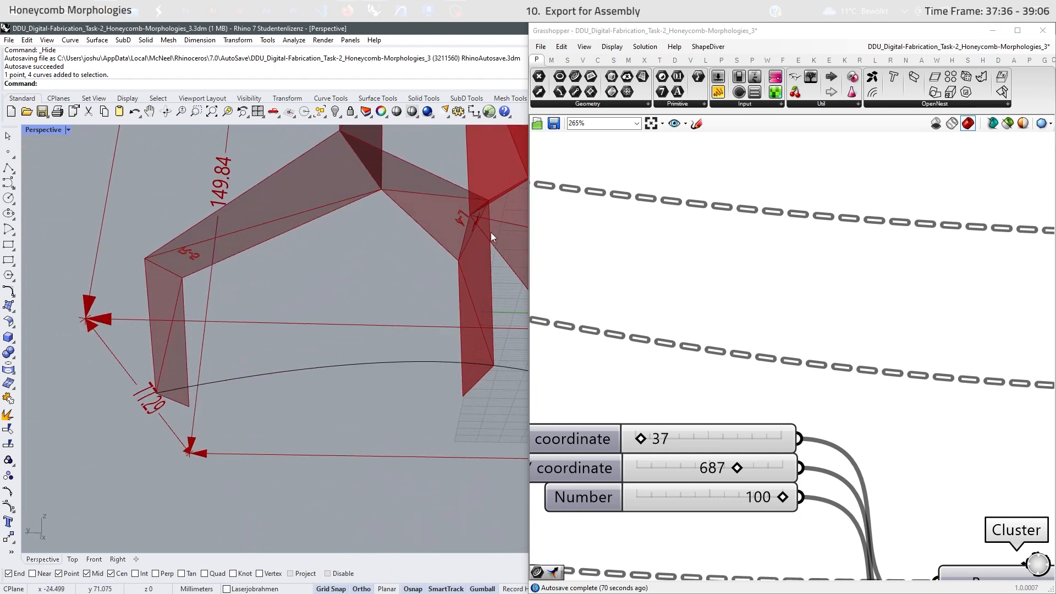
# Compare the L and R labels close up where neighbouring strips meet along the honeycomb's lower edge
pyautogui.scroll(-5, 298, 299)
pyautogui.moveTo(298, 298); pyautogui.dragTo(326, 335, button='right')
pyautogui.scroll(6, 325, 334)
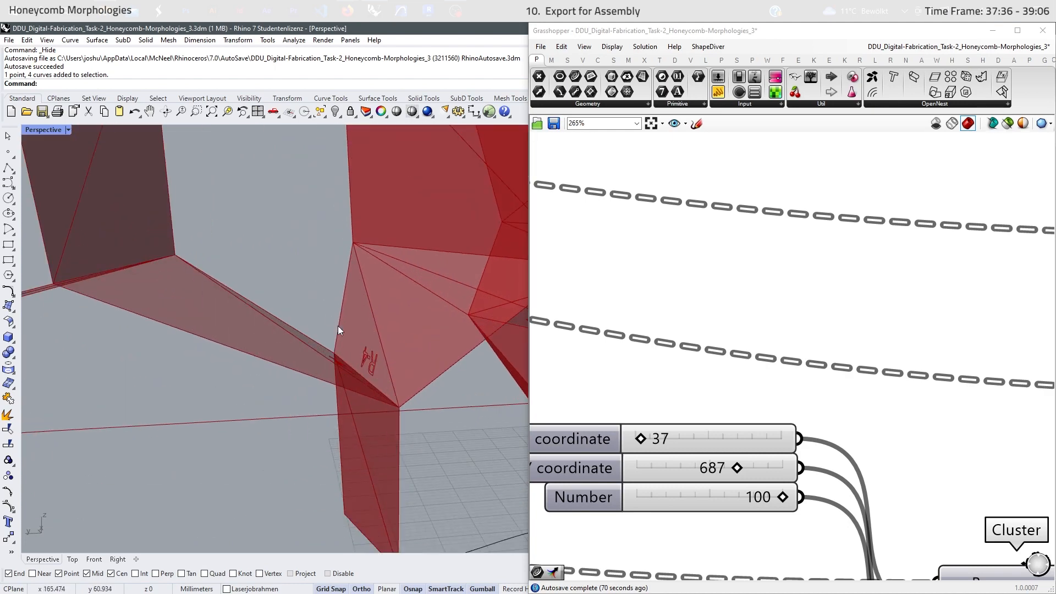
pyautogui.scroll(-5, 245, 283)
pyautogui.moveTo(335, 311); pyautogui.dragTo(339, 294, button='right')
pyautogui.scroll(6, 339, 291)
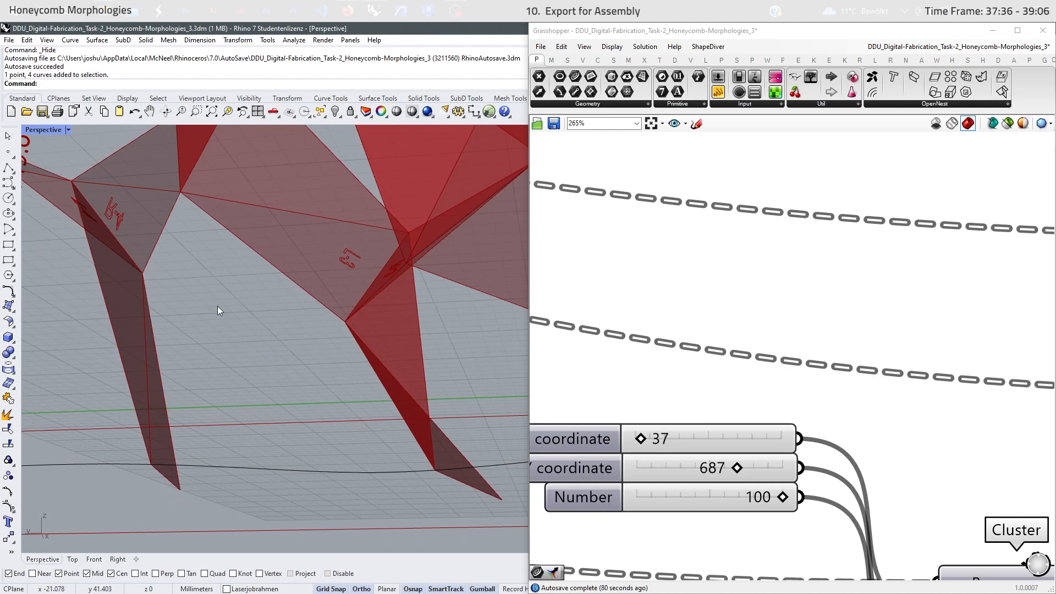
pyautogui.scroll(-6, 163, 347)
pyautogui.moveTo(163, 347); pyautogui.dragTo(276, 345, button='right')
pyautogui.scroll(7, 202, 313)
pyautogui.scroll(-6, 186, 246)
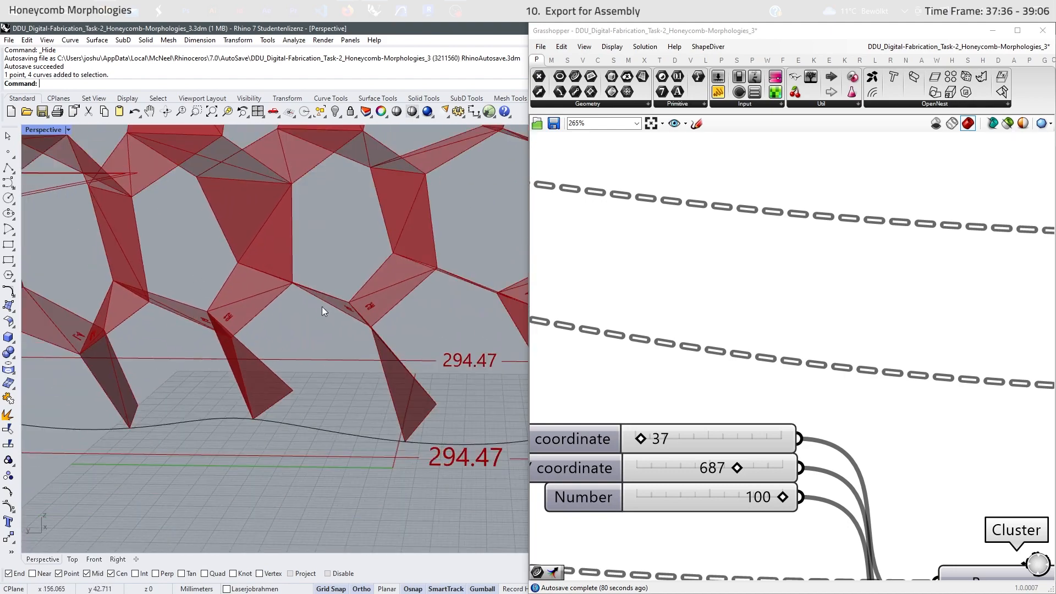
pyautogui.scroll(6, 323, 308)
pyautogui.moveTo(325, 306); pyautogui.dragTo(367, 302, button='right')
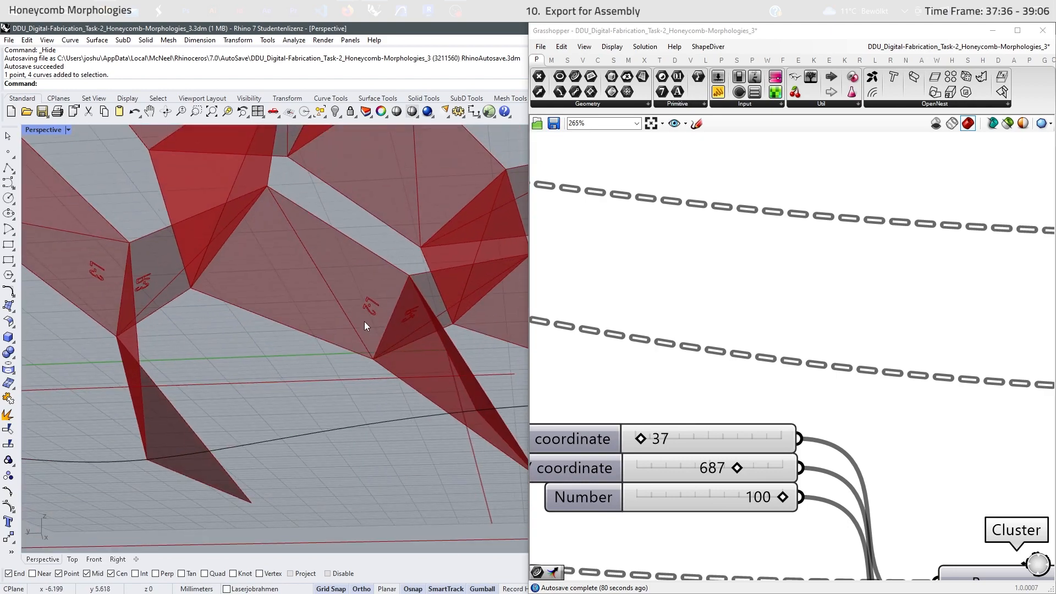
# Review the order of the labelled strips along the honeycomb's whole lower row from several angles
pyautogui.moveTo(320, 411); pyautogui.dragTo(312, 453, button='right')
pyautogui.scroll(-6, 319, 358)
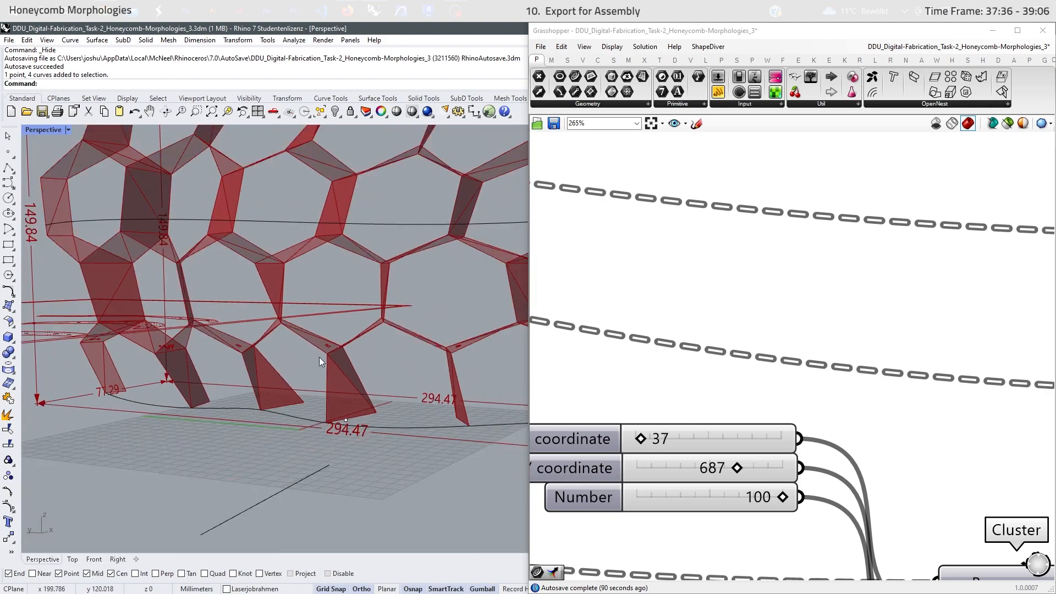
pyautogui.moveTo(319, 358); pyautogui.dragTo(345, 400, button='right')
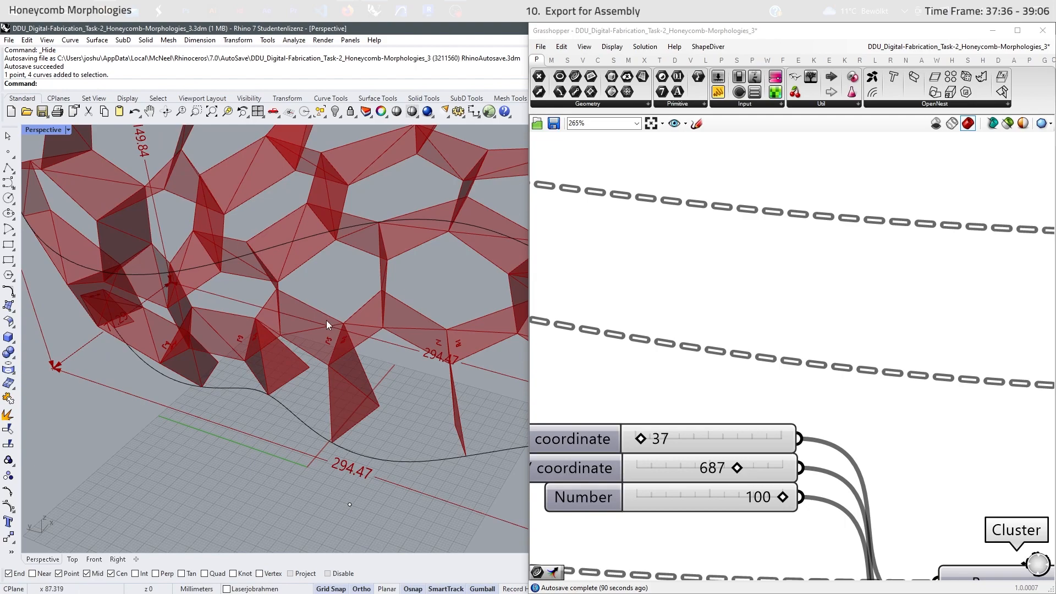
pyautogui.scroll(-6, 358, 352)
pyautogui.scroll(6, 282, 348)
pyautogui.moveTo(286, 349); pyautogui.dragTo(328, 341, button='right')
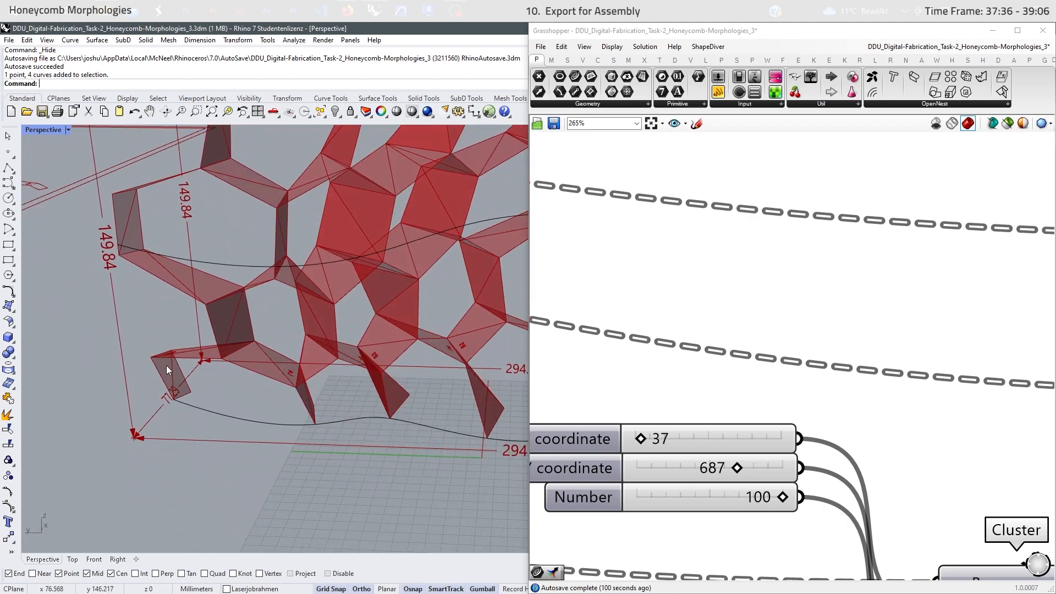
pyautogui.scroll(-6, 166, 365)
pyautogui.scroll(5, 362, 321)
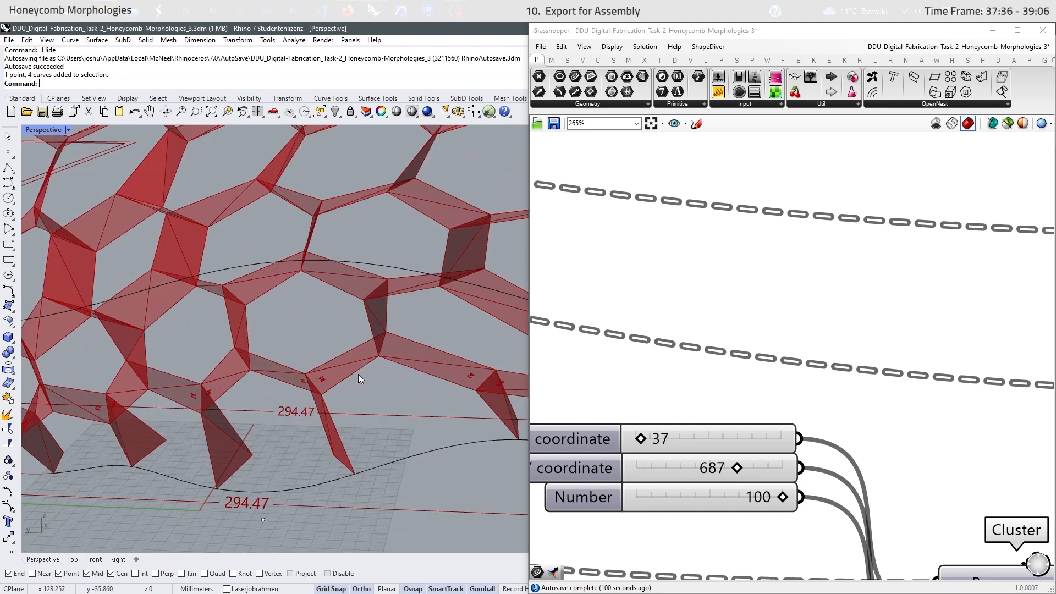
pyautogui.scroll(-8, 348, 384)
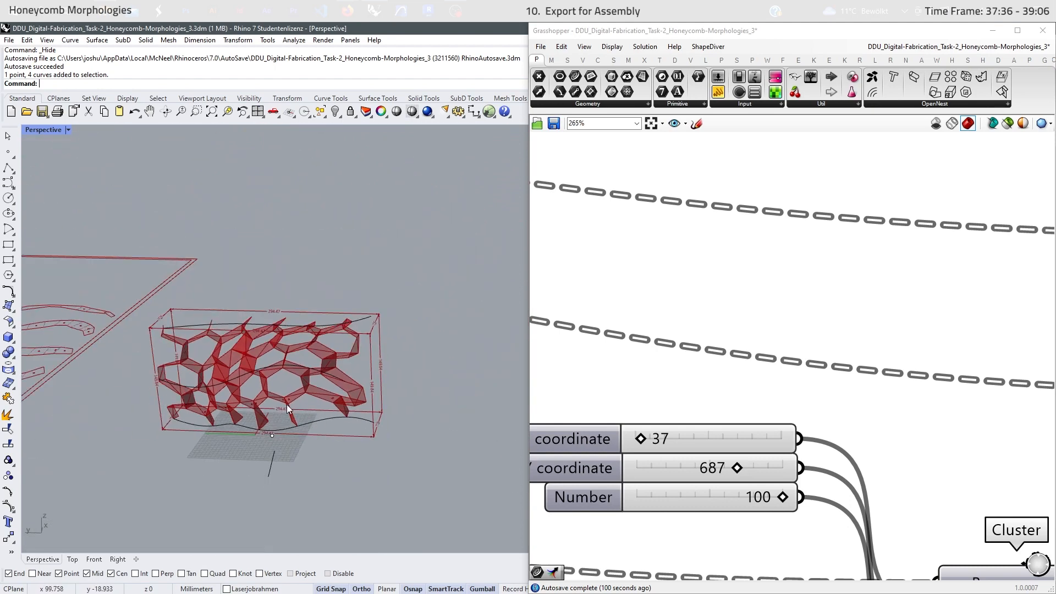